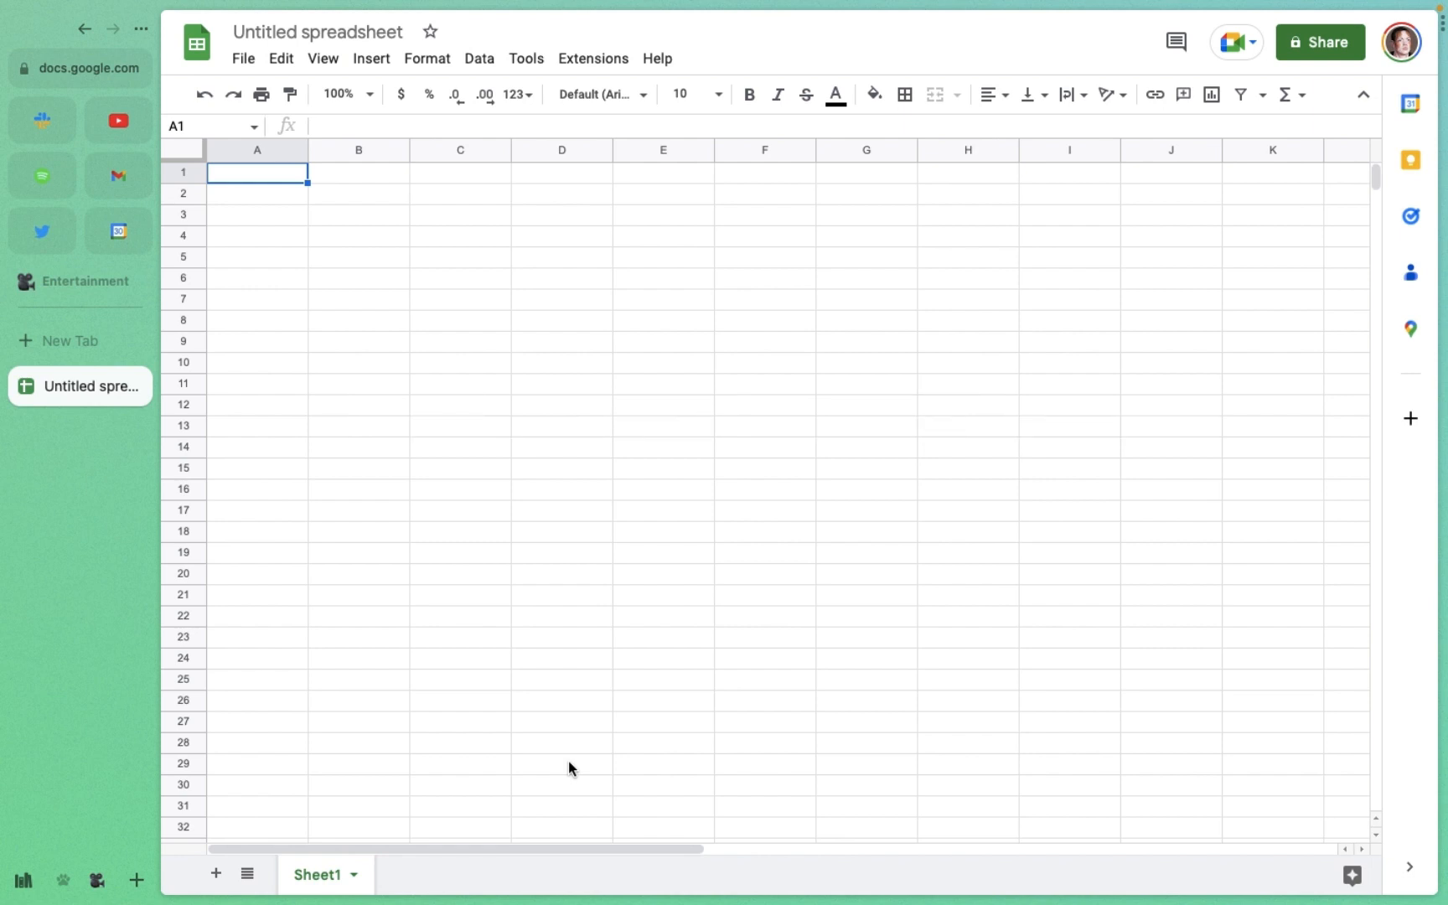
Step: Rename the untitled spreadsheet as BUDGET TEST
click(403, 41)
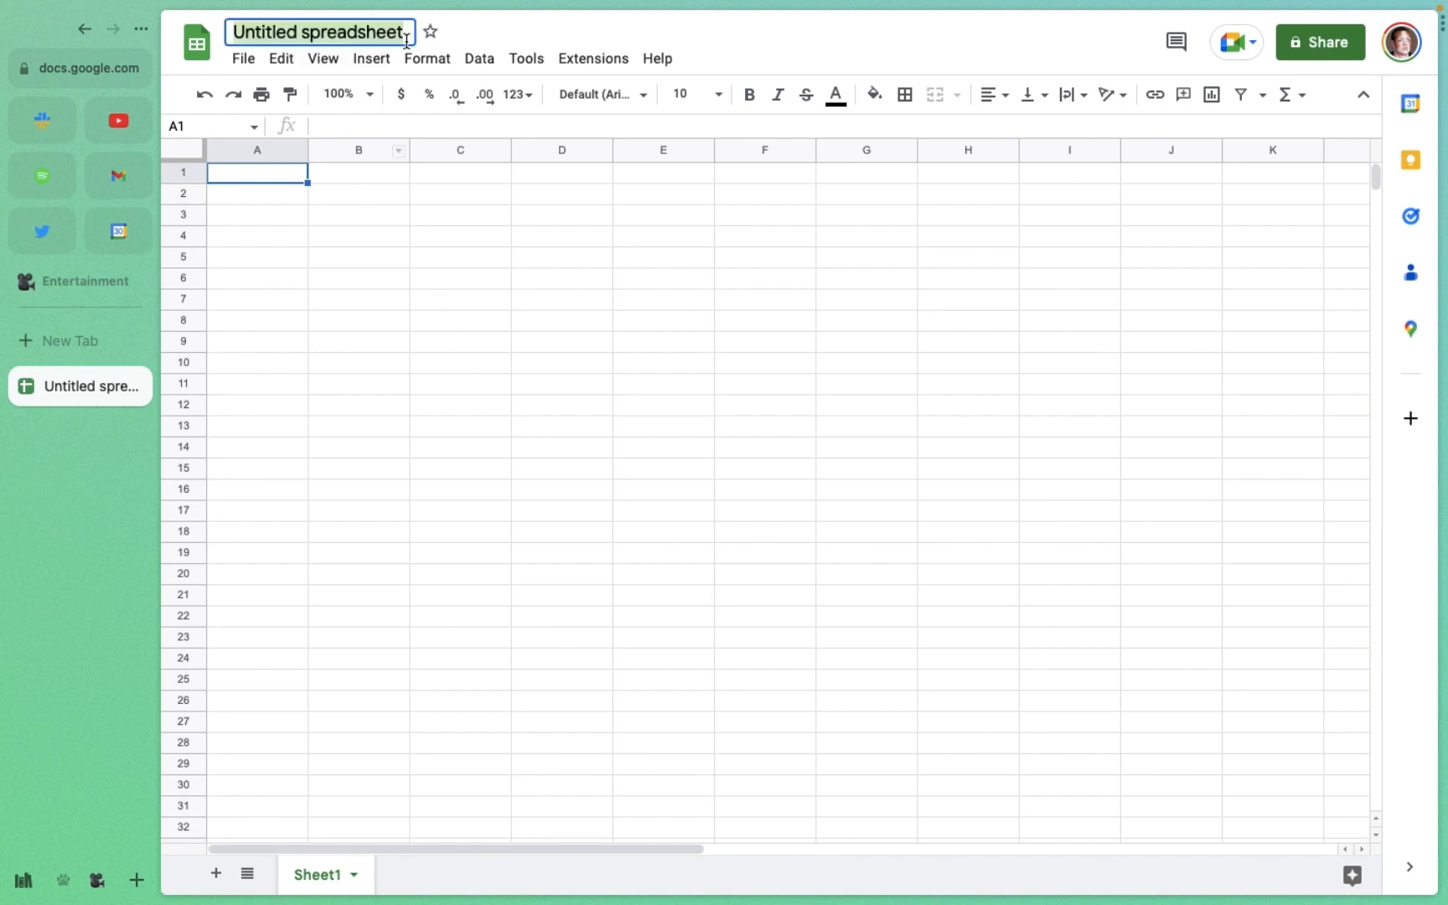
text(BU)
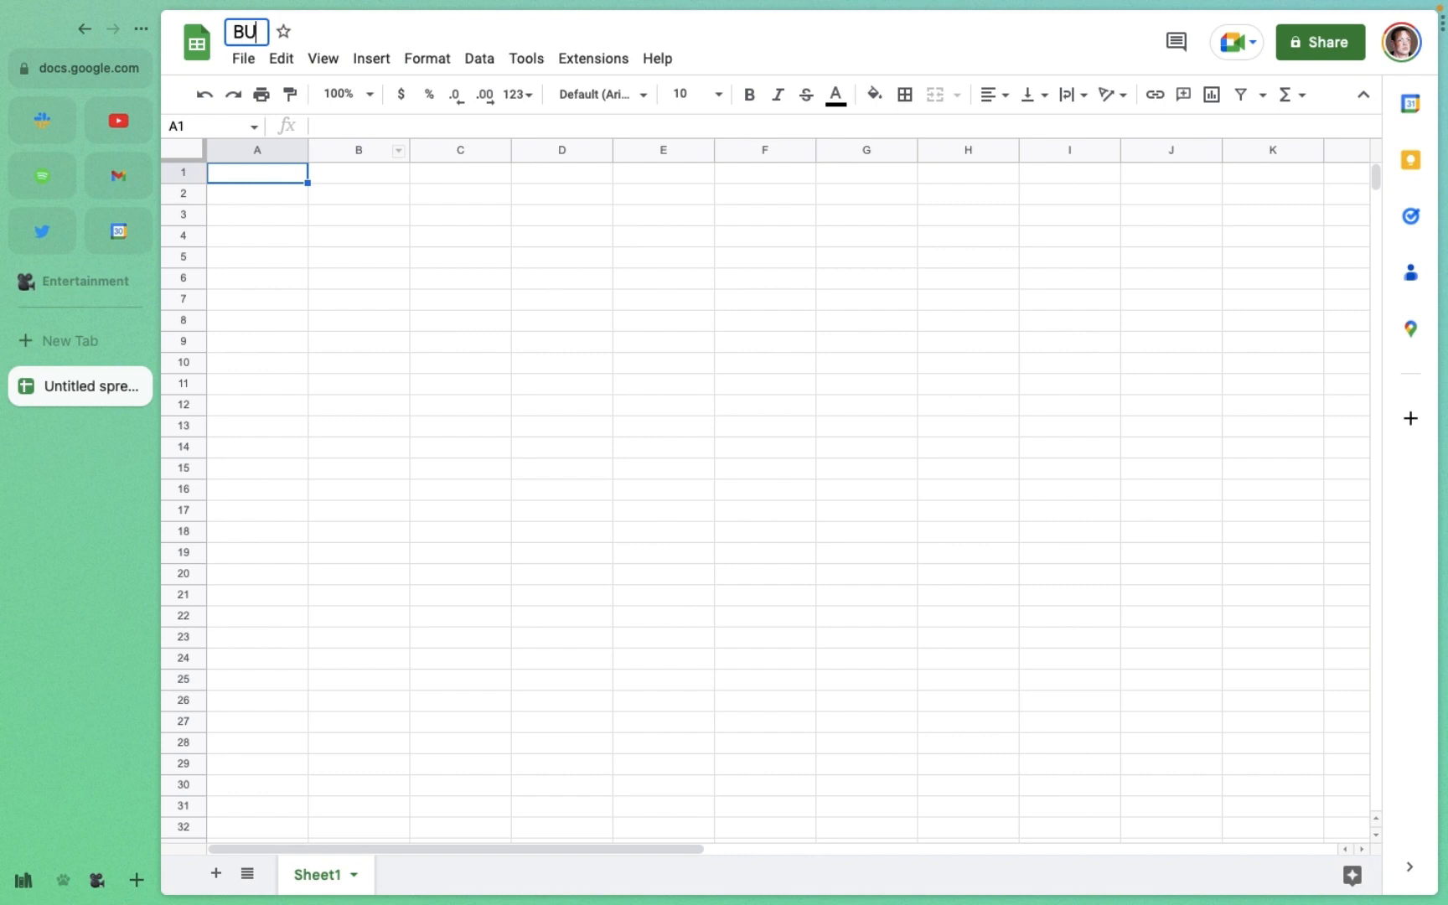
text(DGET TEST)
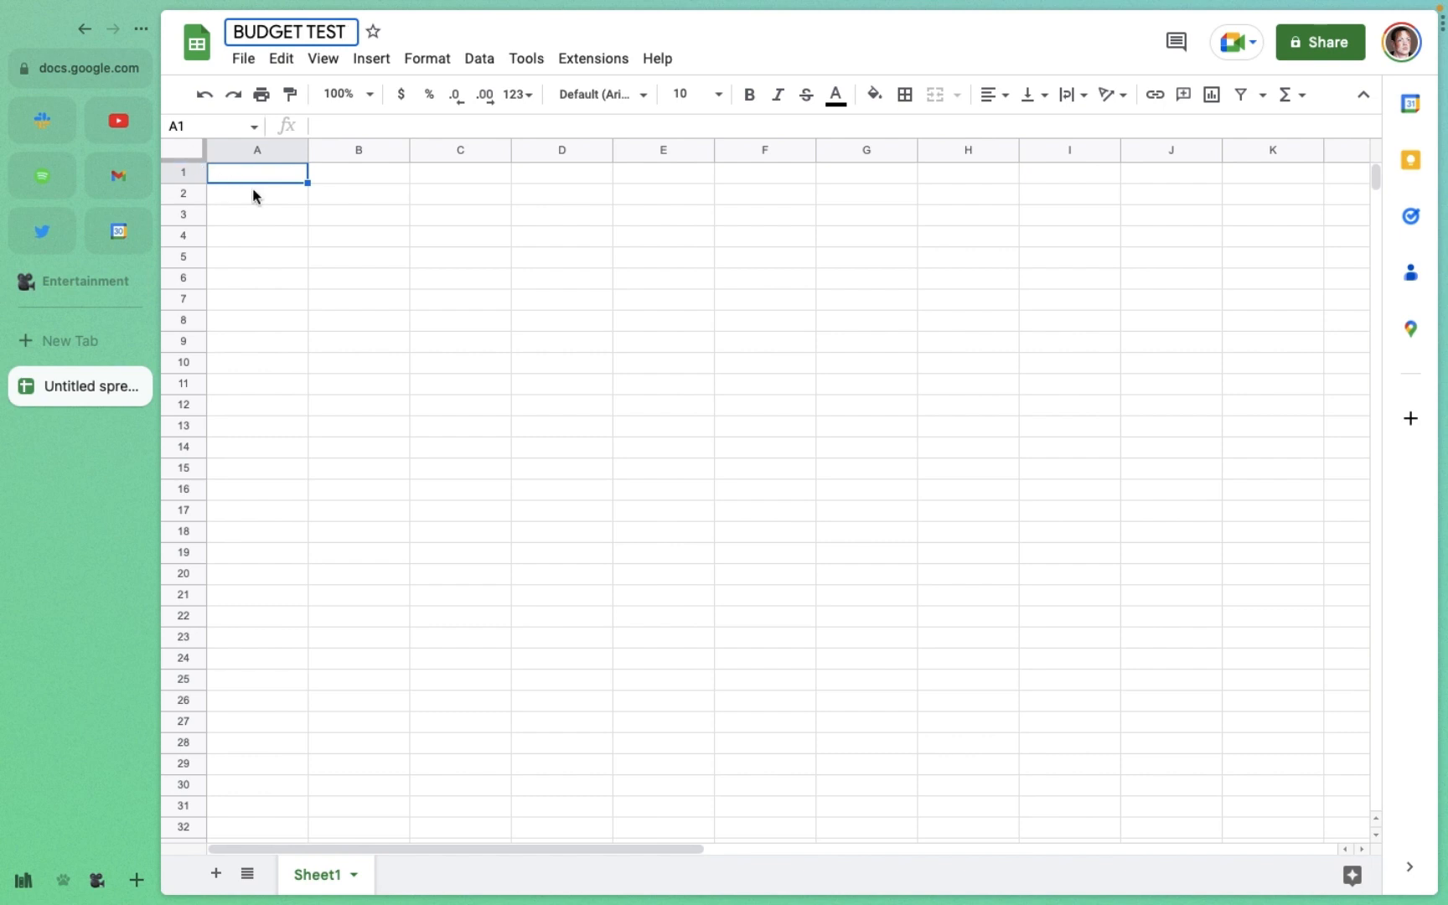
click(299, 198)
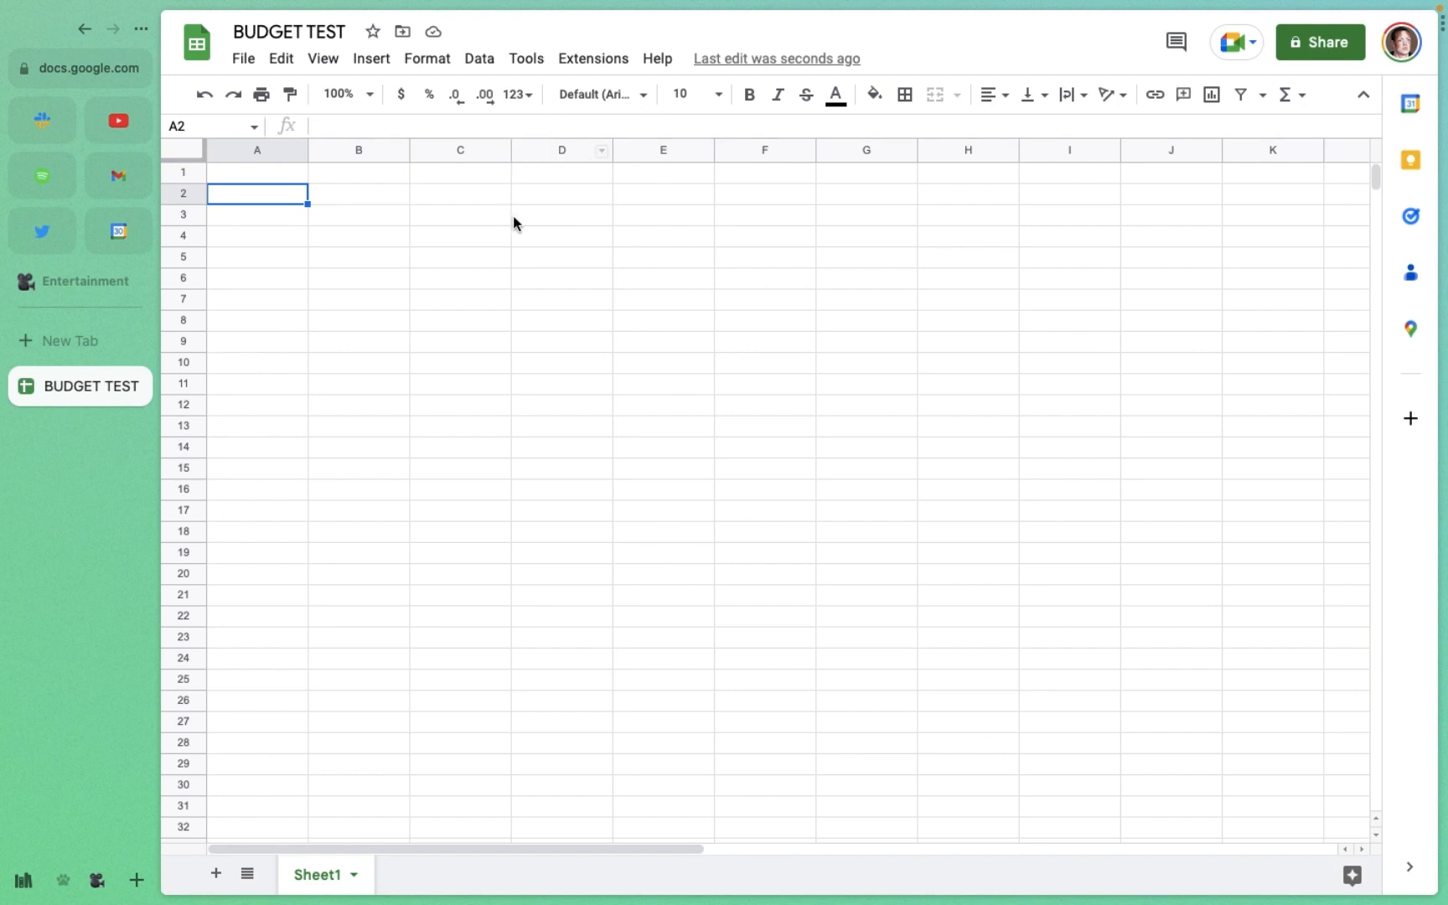
Step: Set the font of cell A1 to Georgia
click(530, 232)
click(232, 189)
click(269, 179)
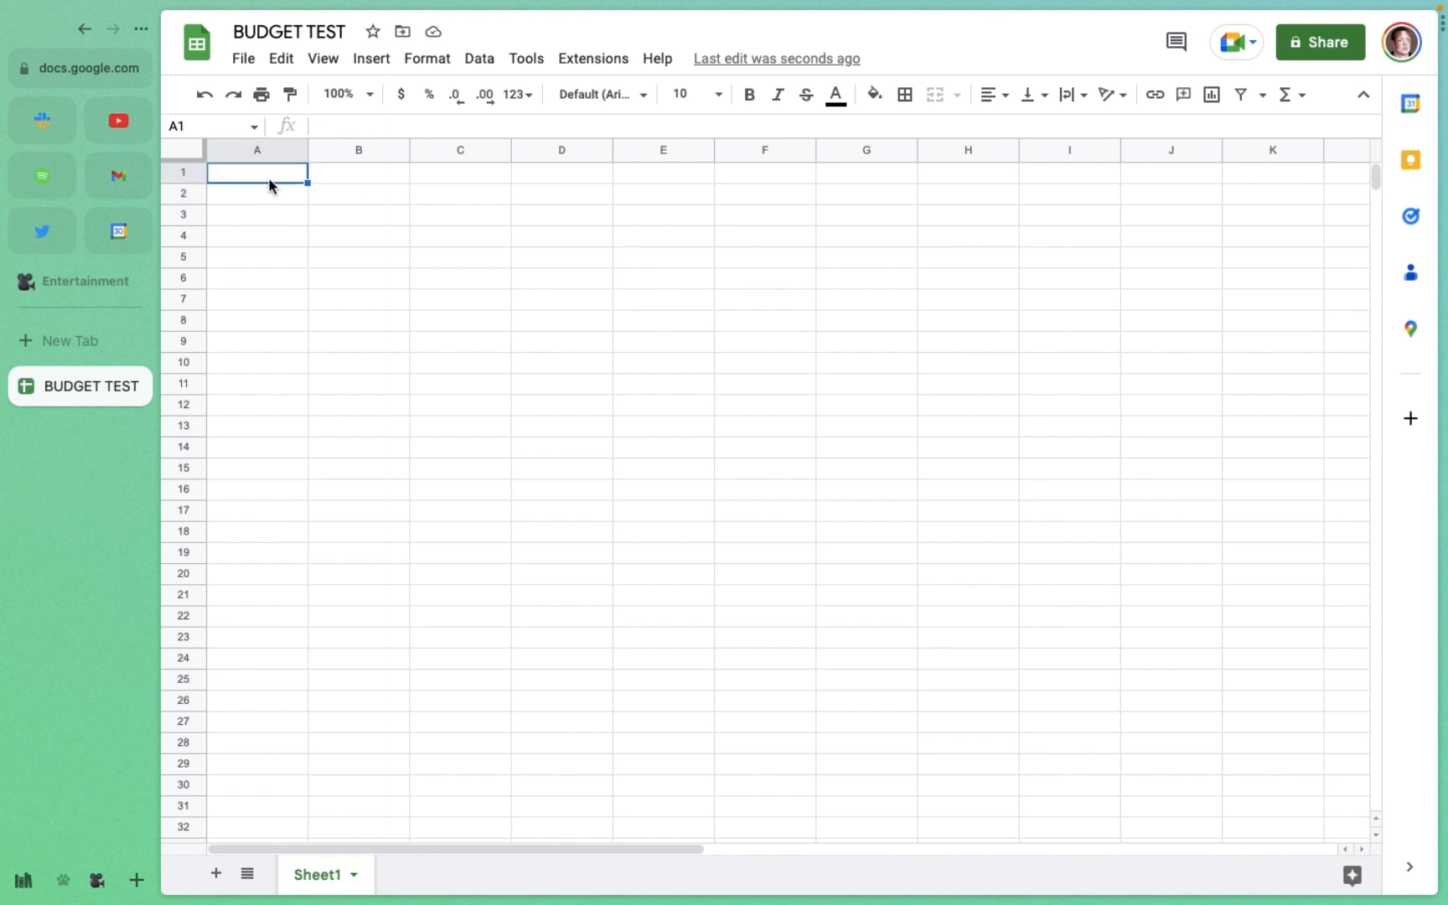
click(626, 95)
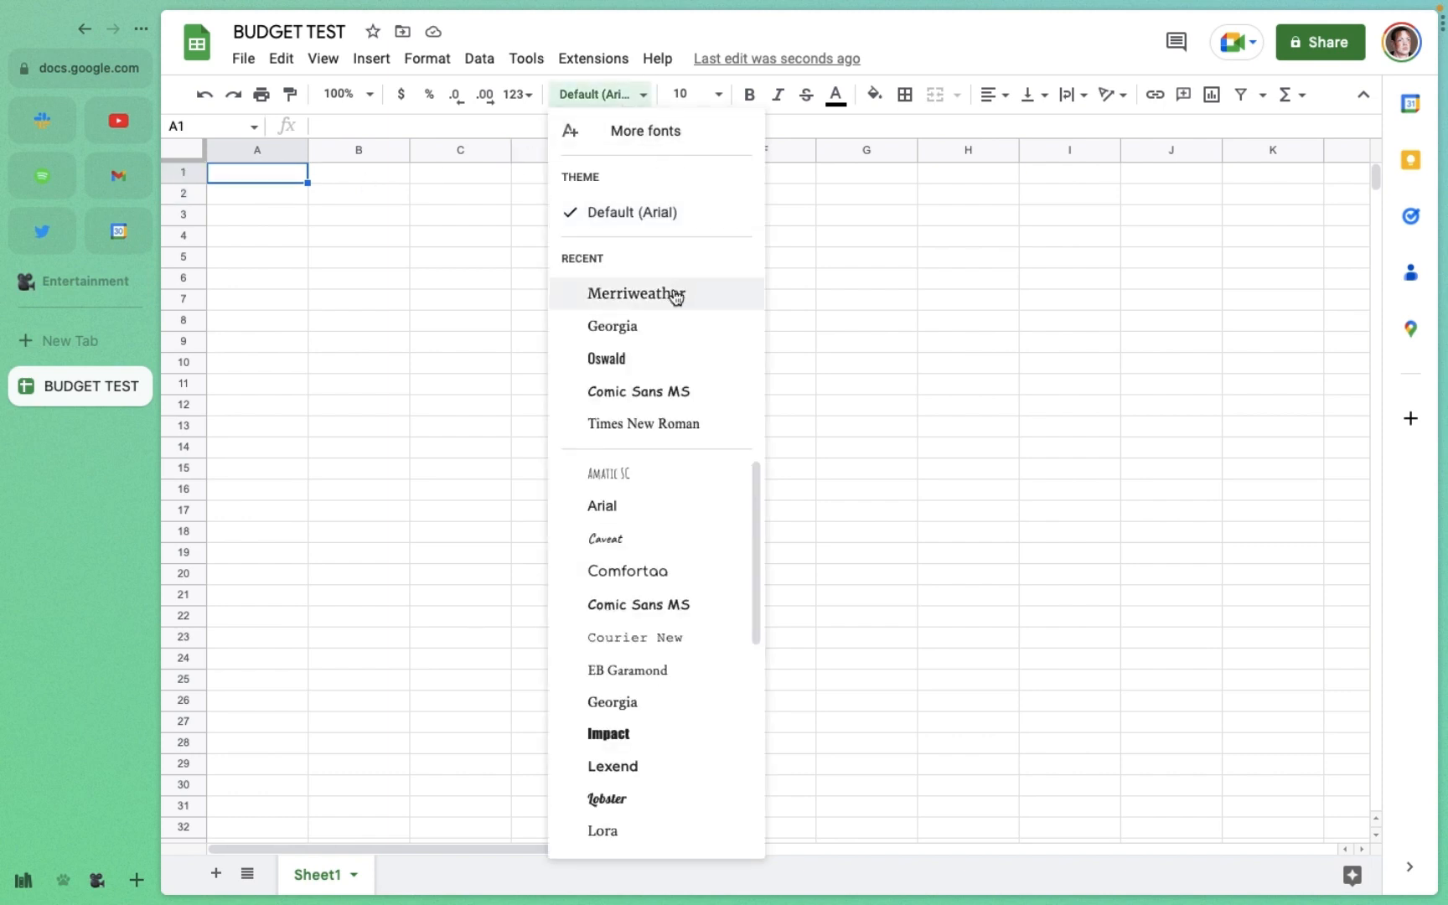
click(658, 327)
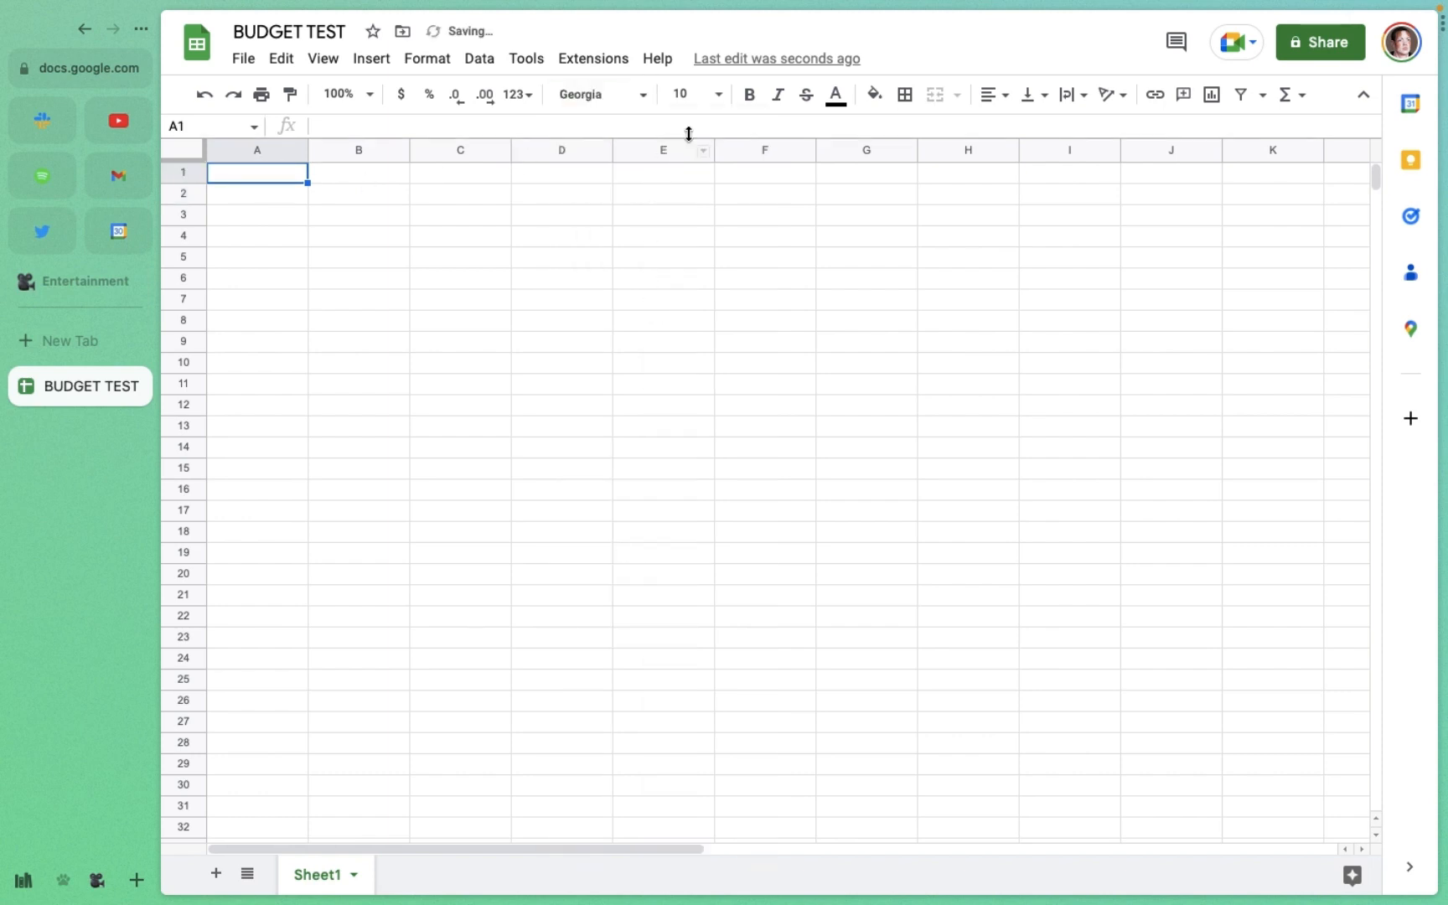
Step: Enter GAS in cell A1
double_click(289, 188)
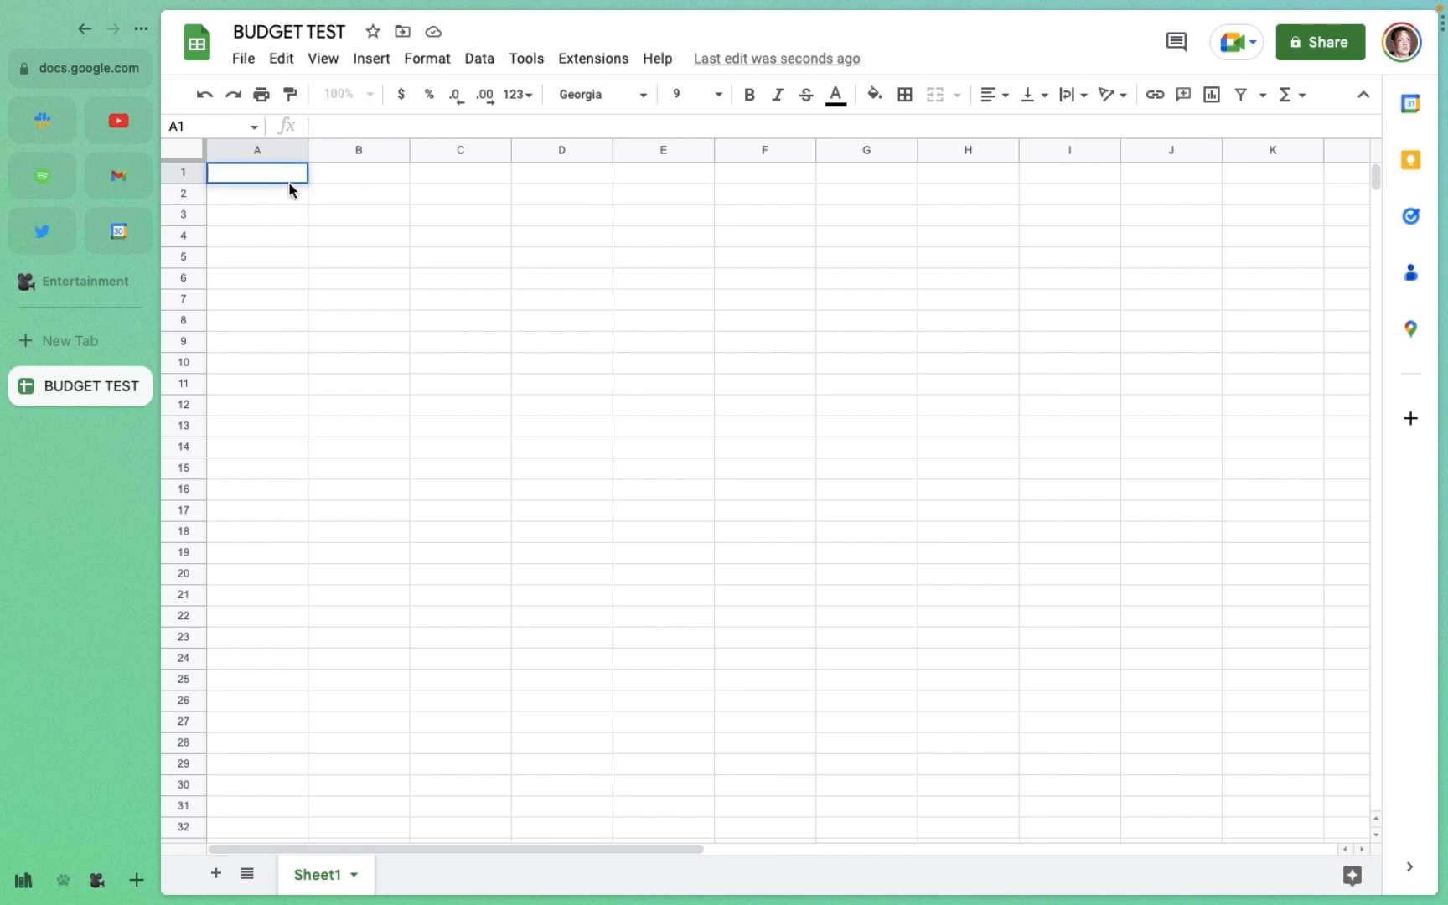
text(GAS)
key(Return)
Step: Check the font settings of cells A1 and A2
click(260, 176)
click(266, 201)
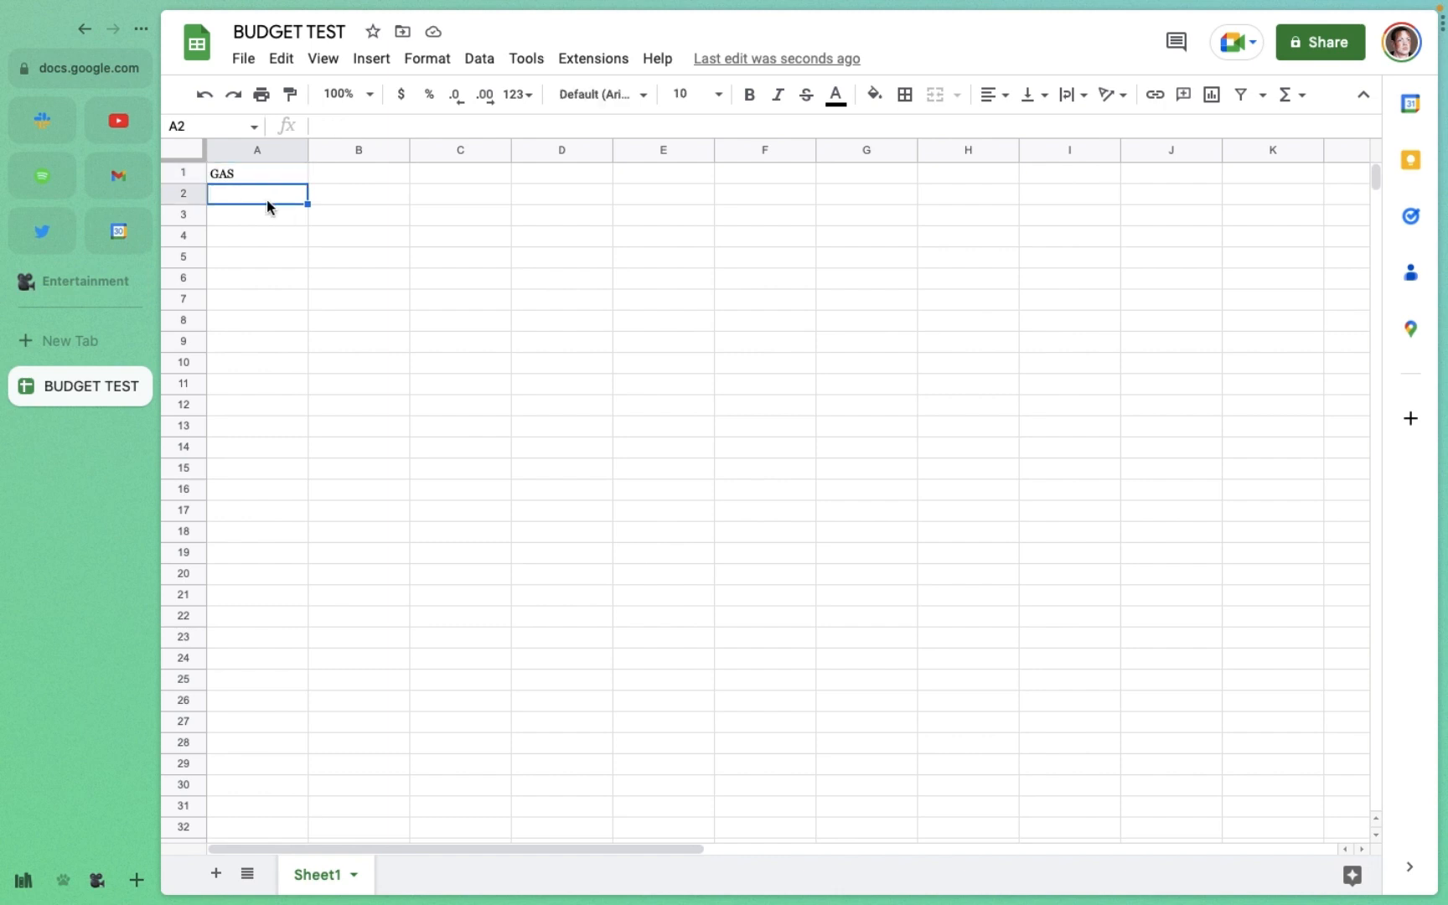
click(595, 96)
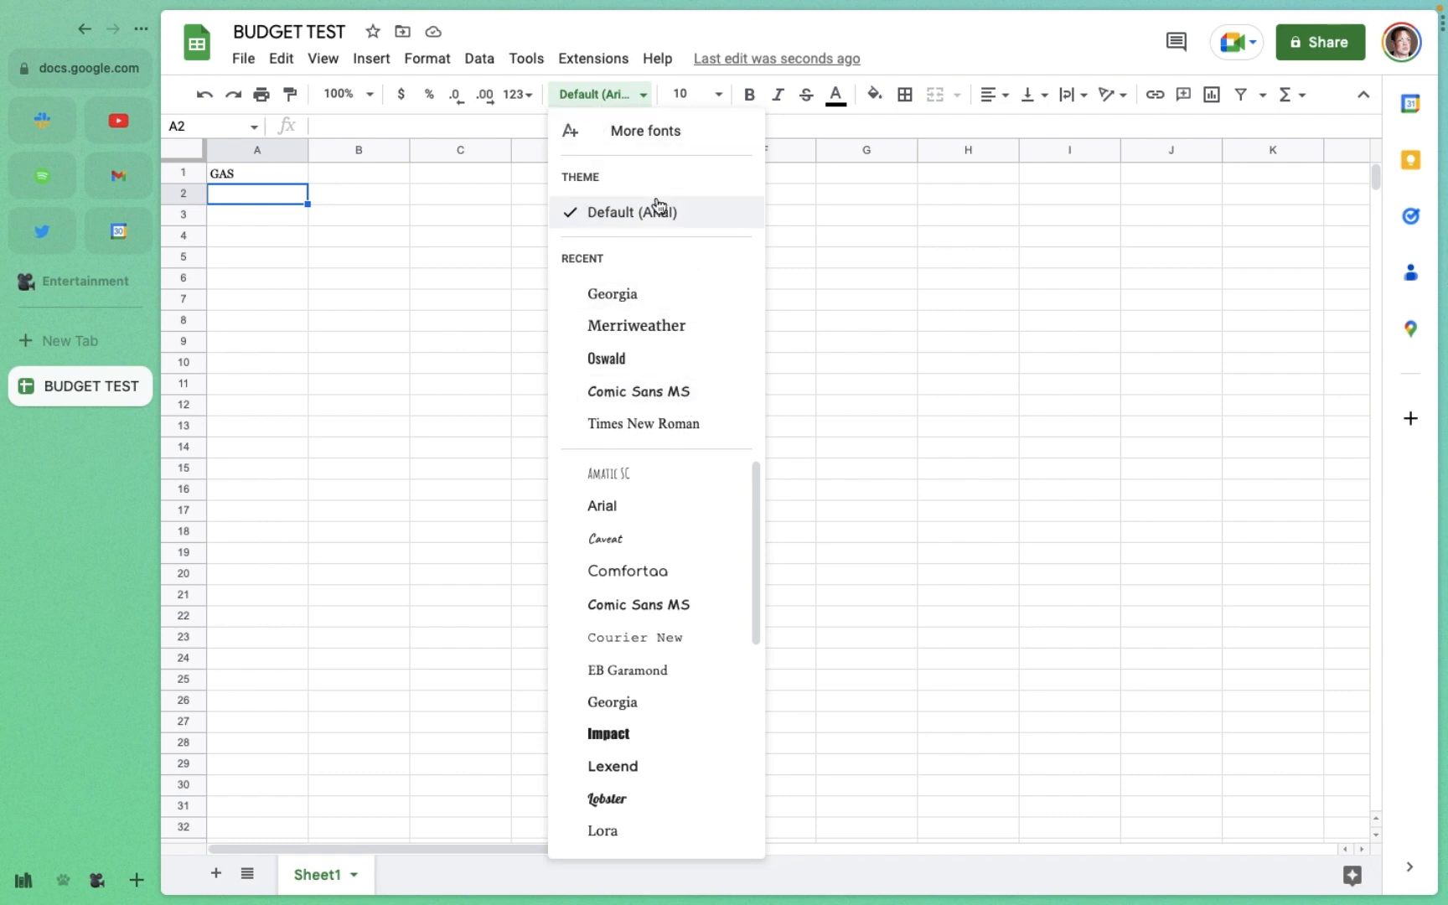
click(300, 228)
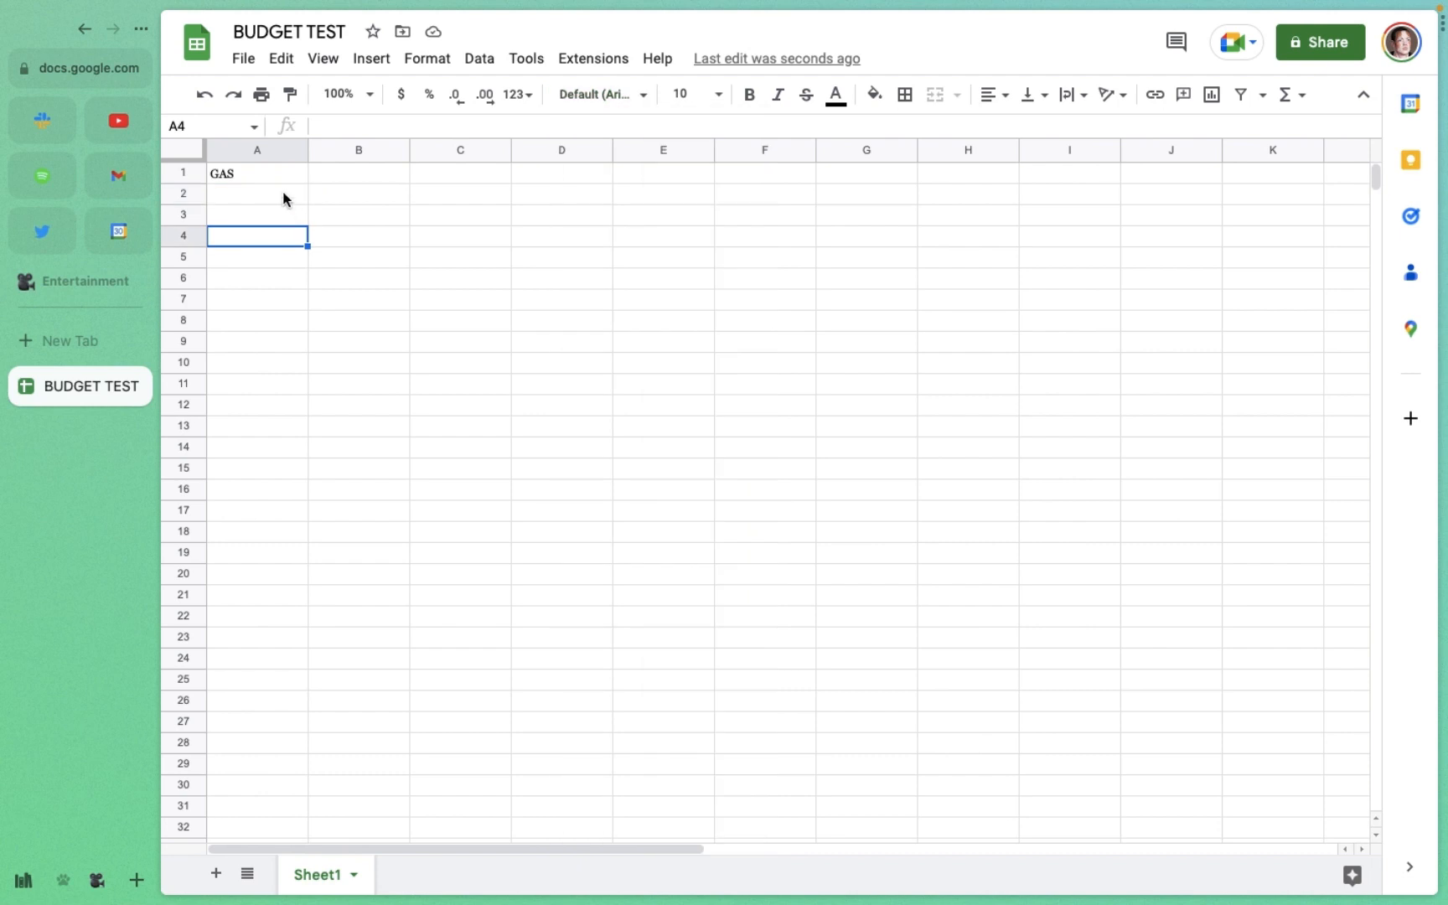
Step: Set the font of the whole sheet to Merriweather at size 10
click(196, 144)
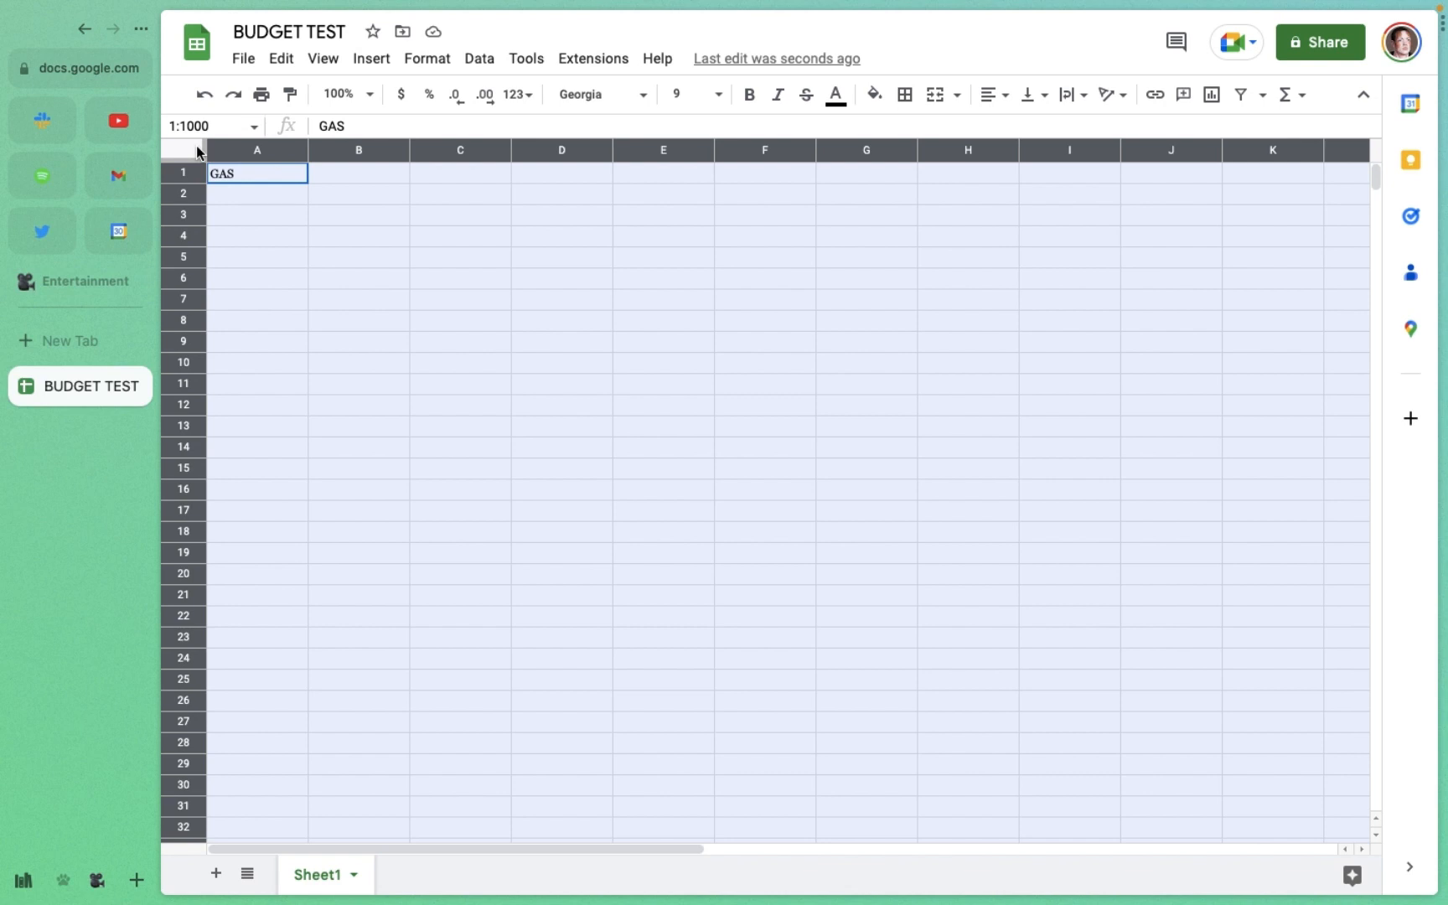
click(605, 103)
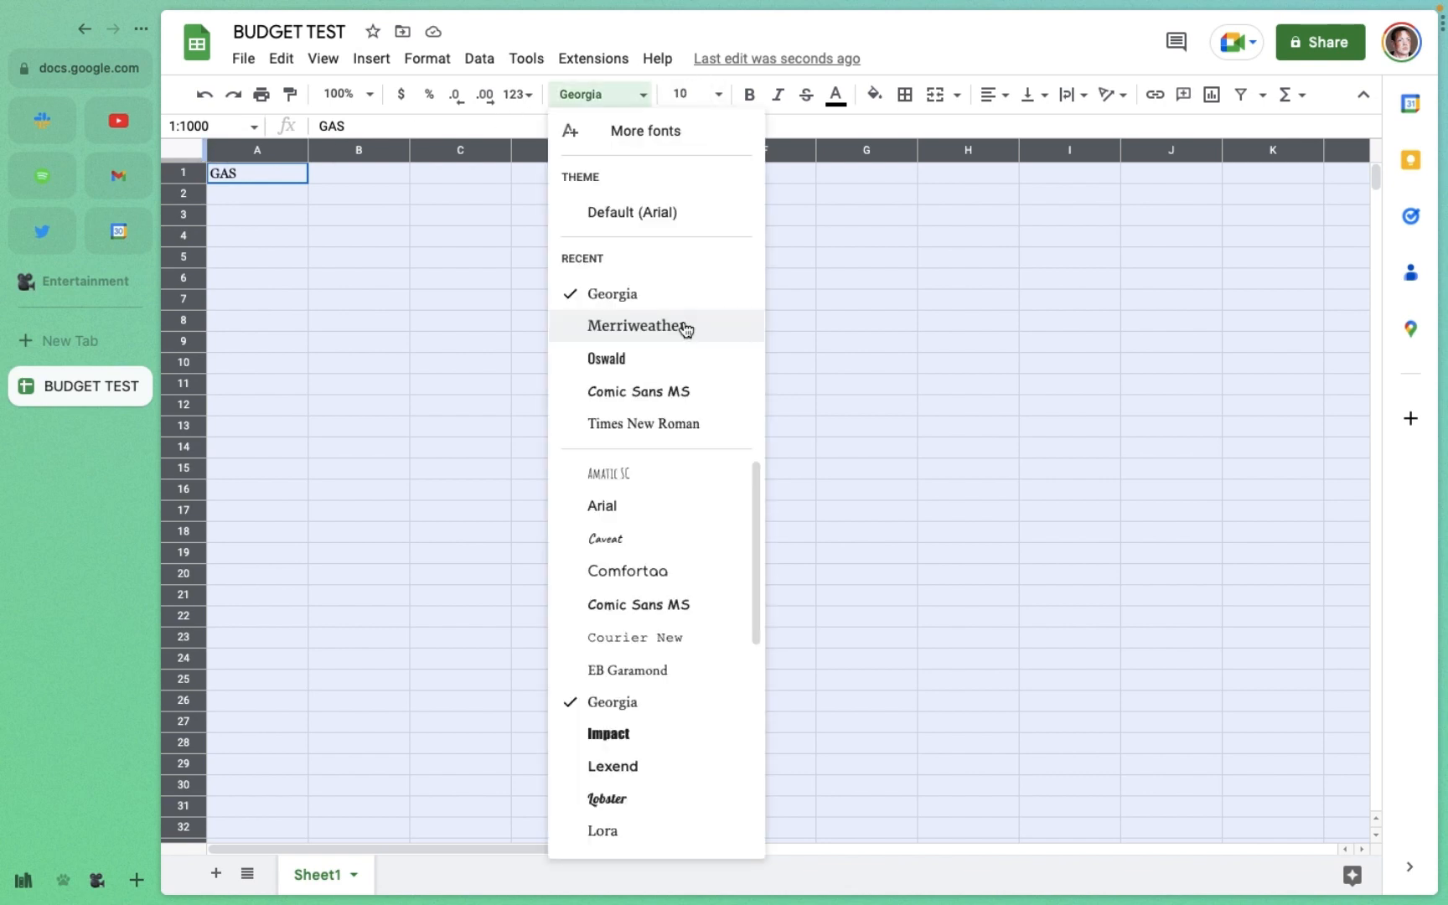
click(683, 327)
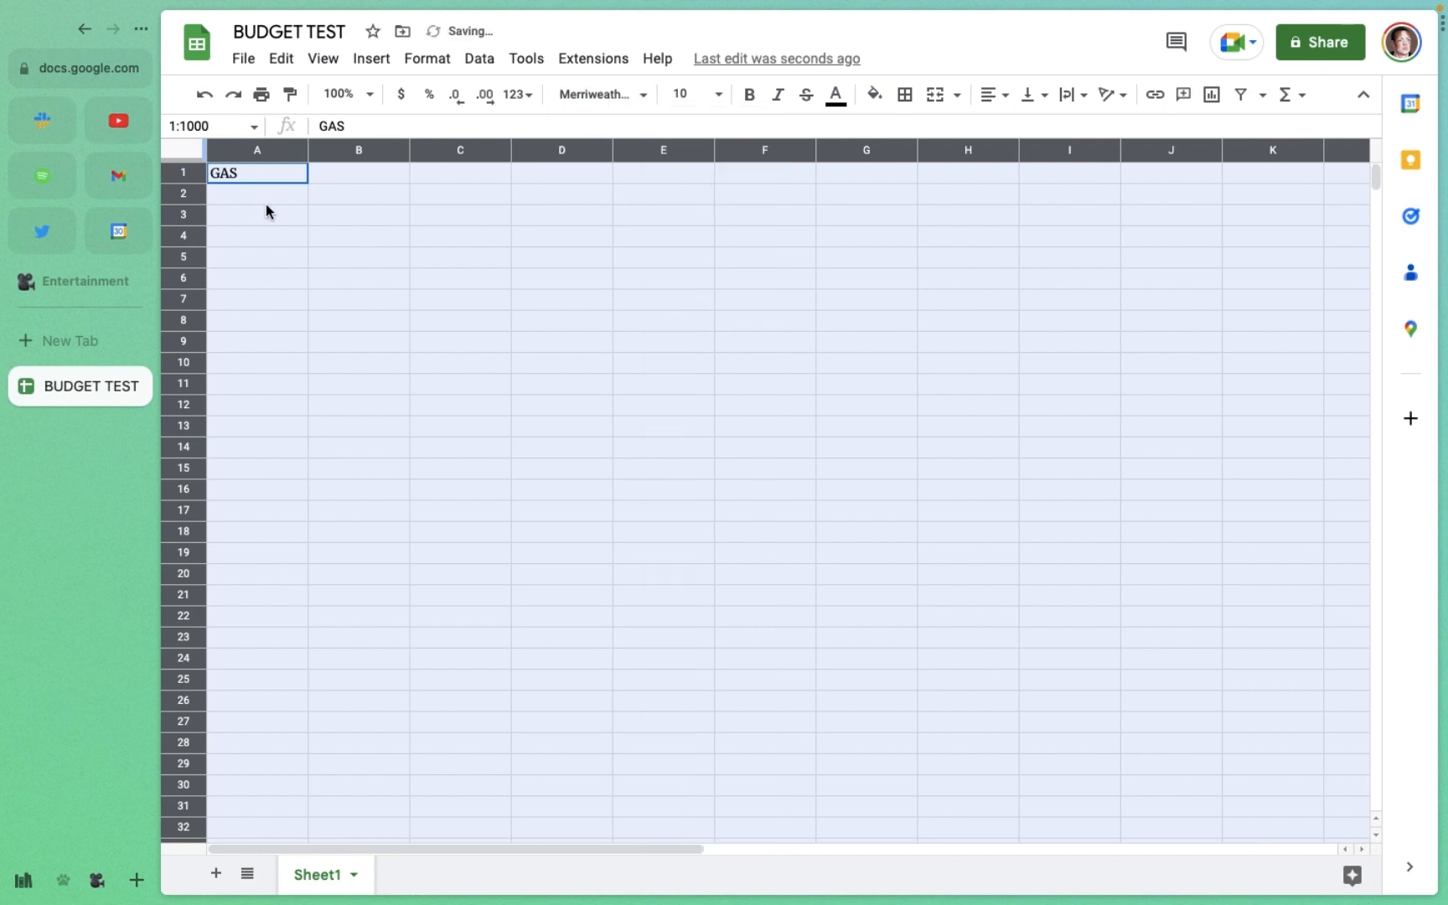
Step: Inspect cells across the sheet to check which font is applied to them
click(300, 173)
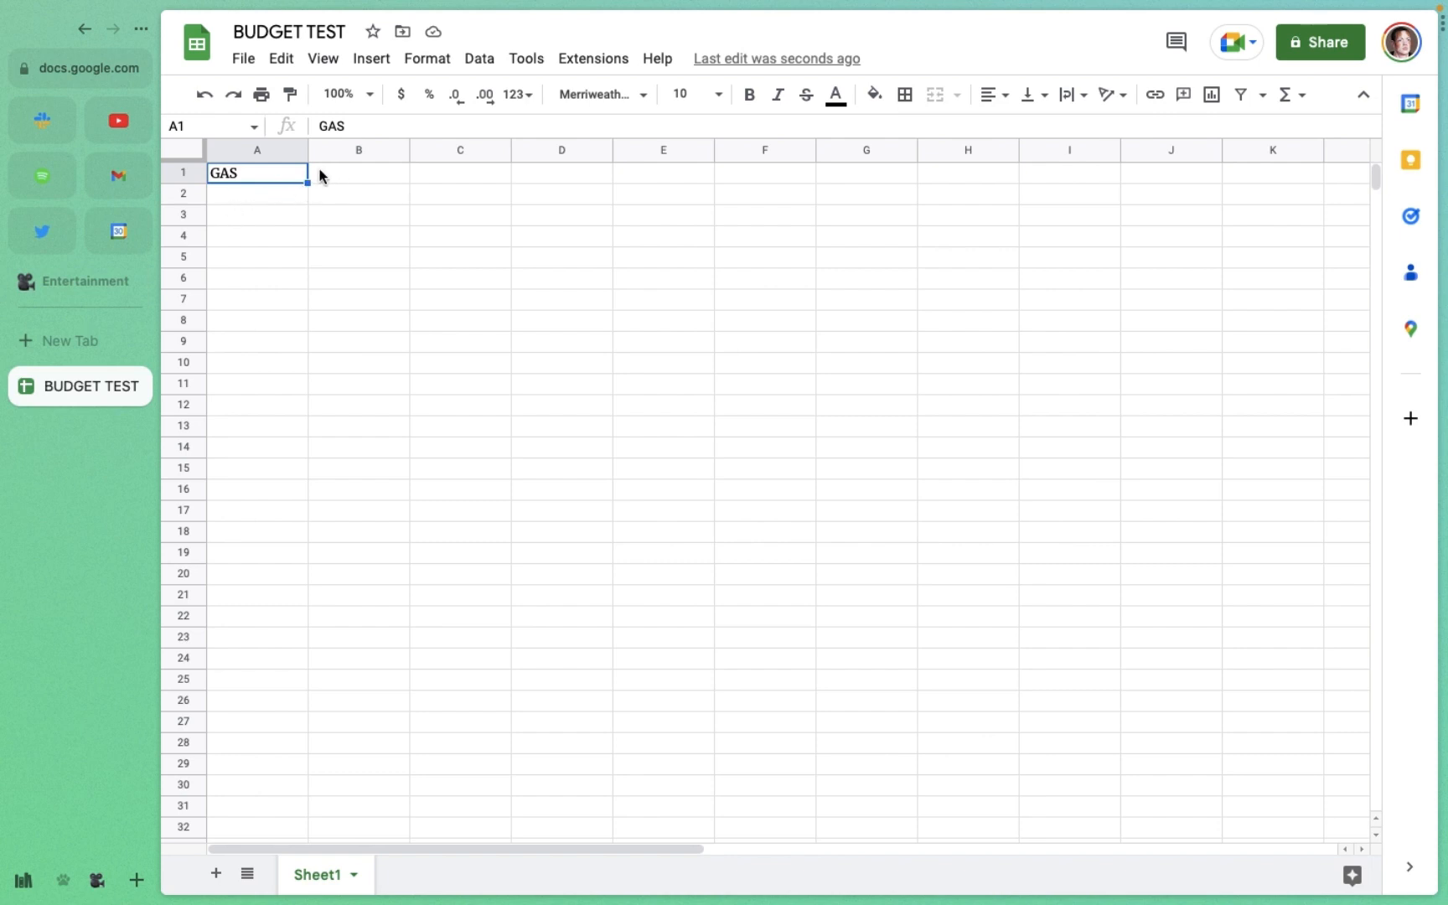
click(394, 216)
click(523, 218)
click(603, 194)
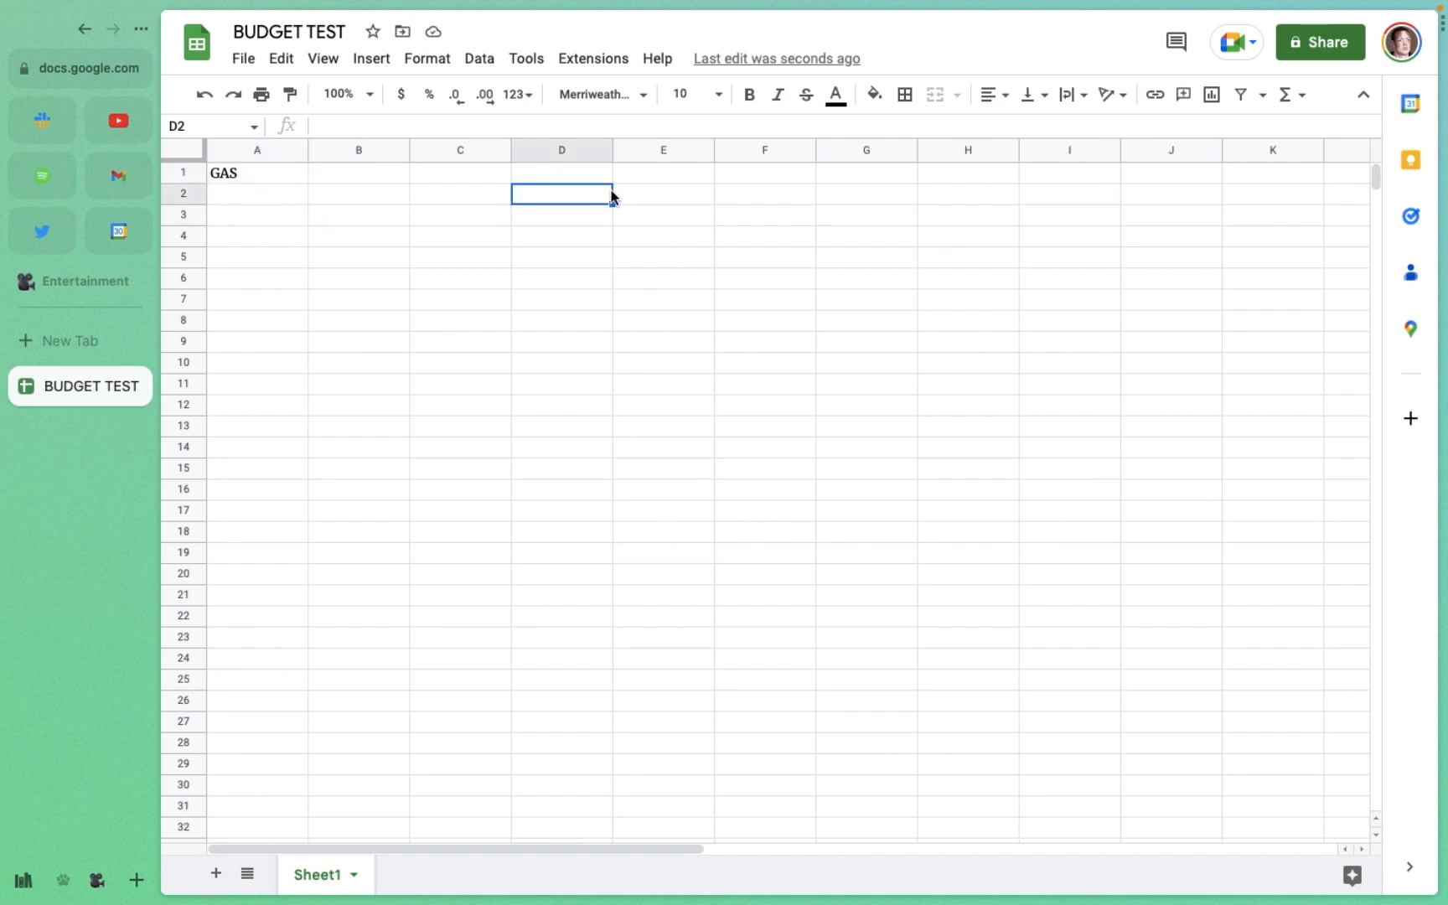
click(658, 195)
click(737, 279)
click(922, 277)
click(834, 195)
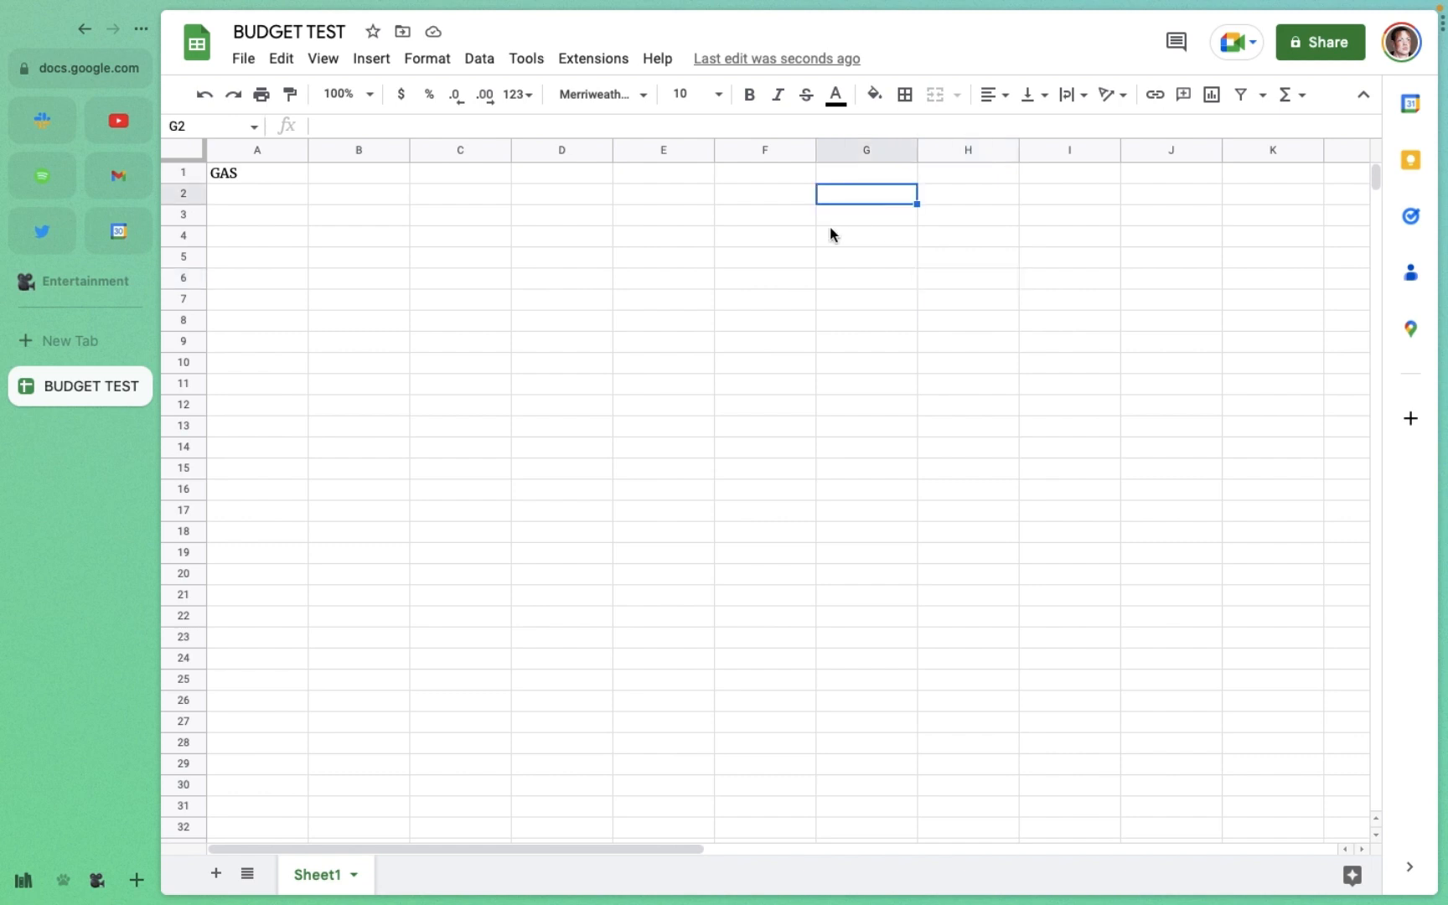
click(704, 301)
click(478, 339)
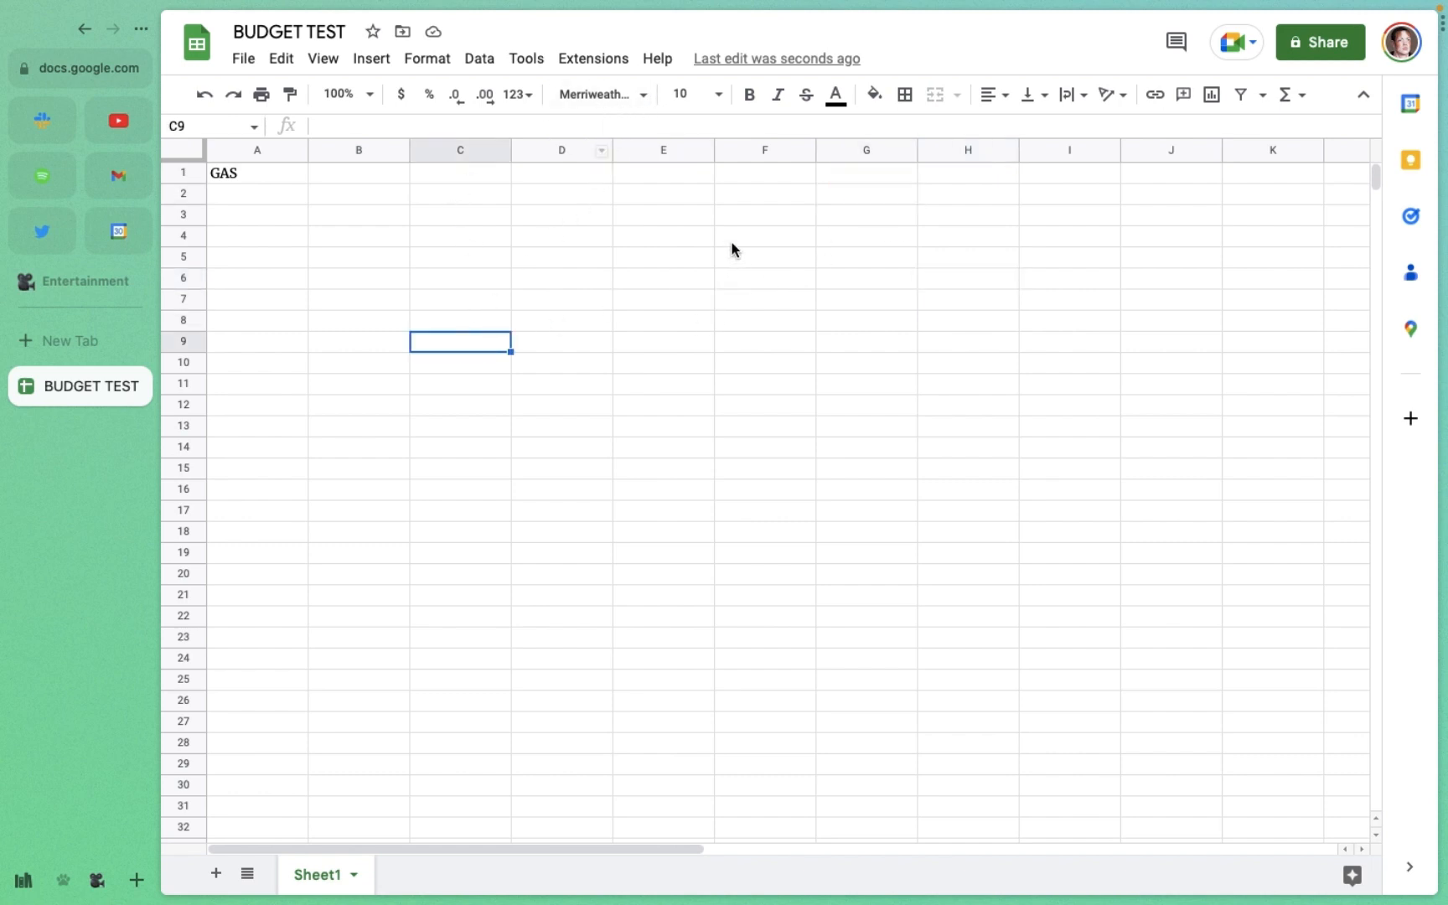
click(797, 268)
click(901, 408)
Step: Remove GAS from cell A1 and apply the currency format to the whole sheet
key(super+z)
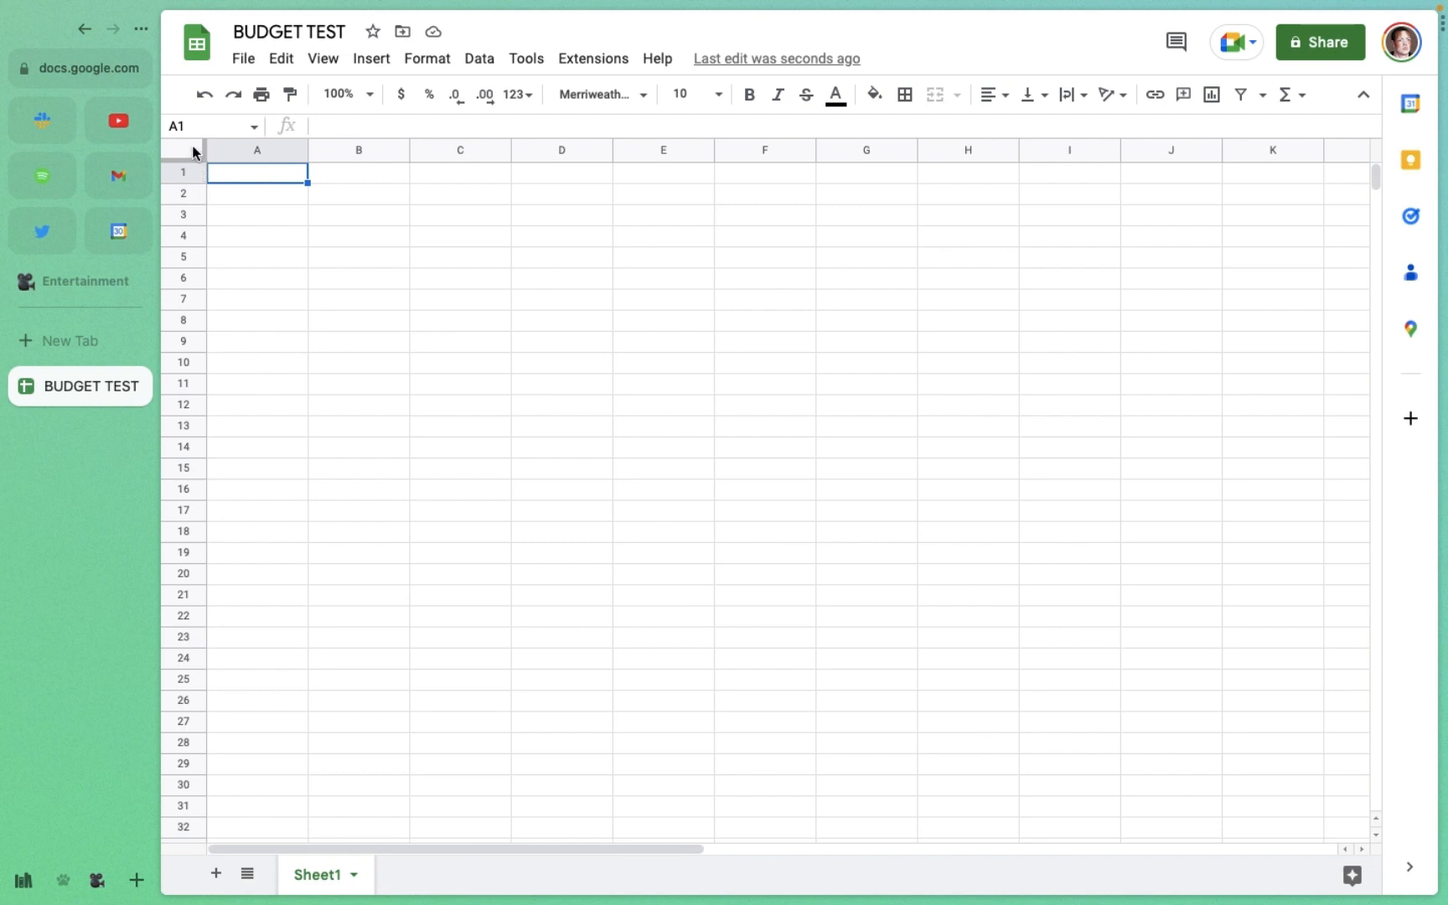
click(195, 152)
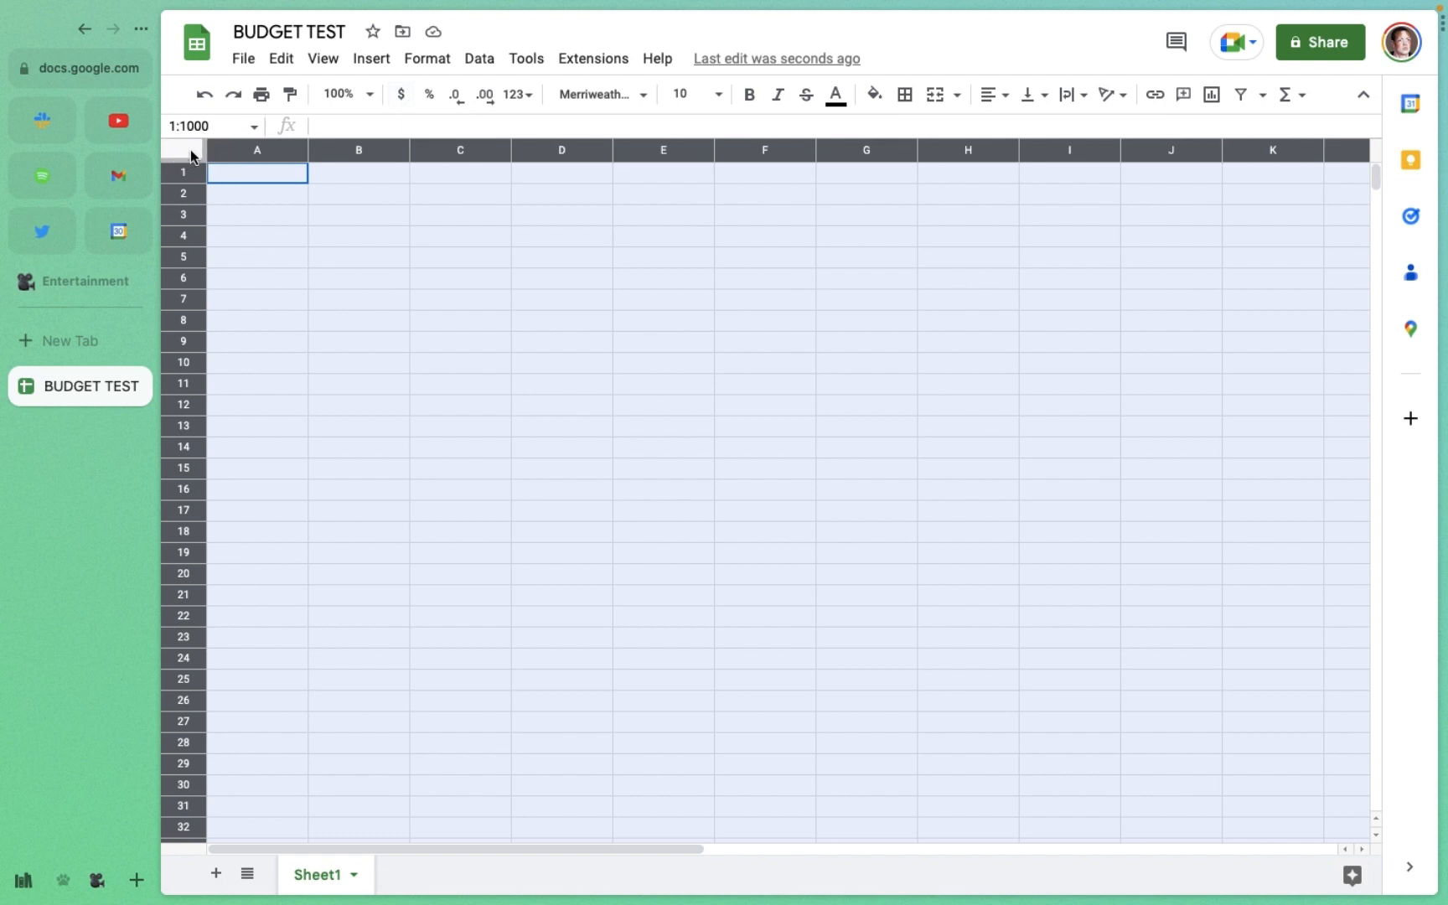
click(491, 261)
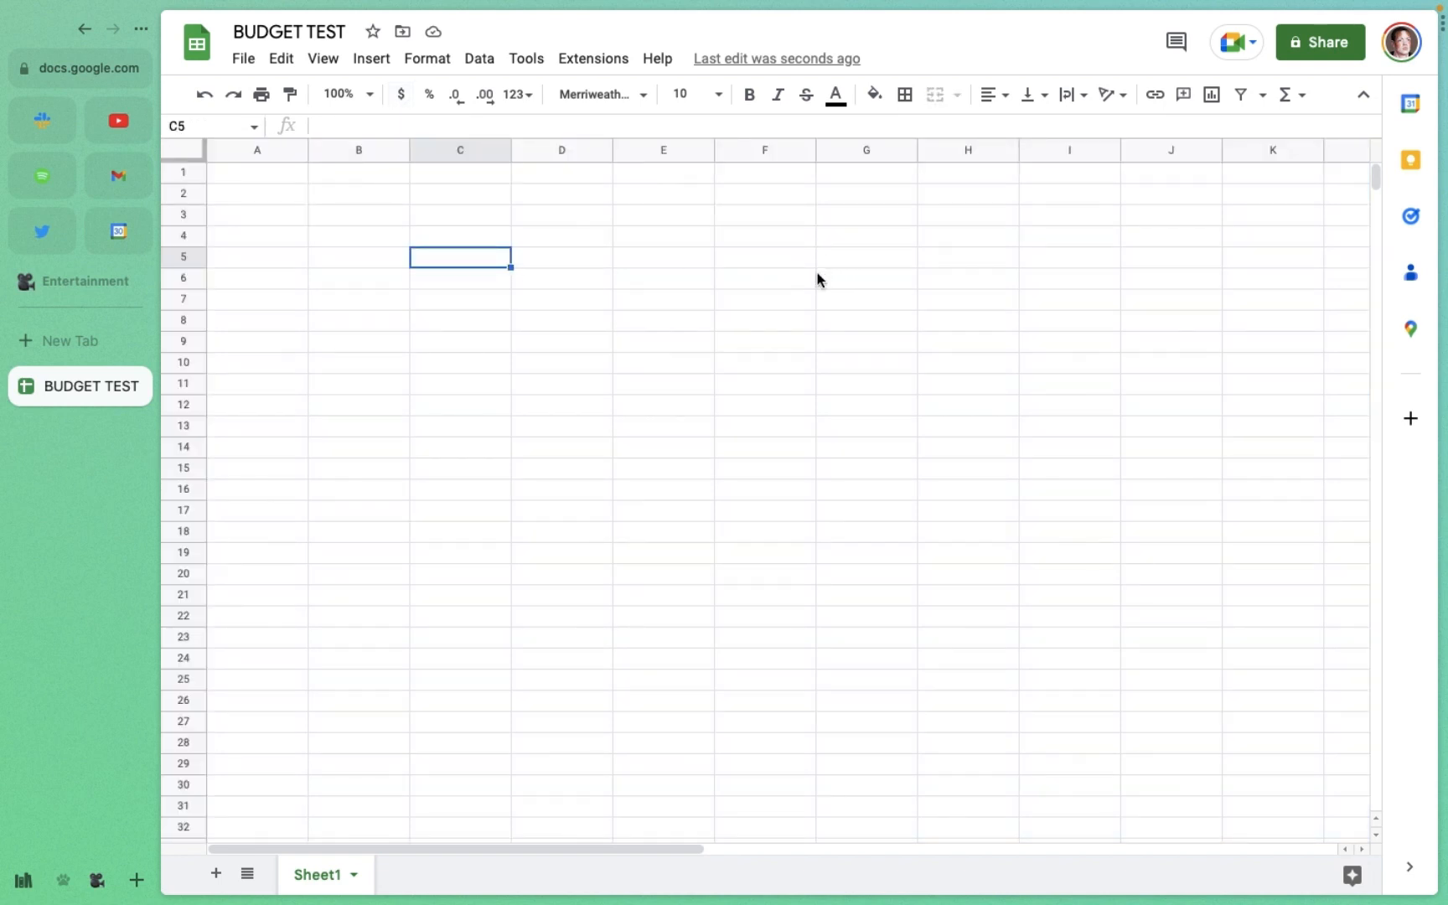
Step: Enter 145 in cell E7 to test the currency format
drag(818, 272, 821, 257)
click(692, 303)
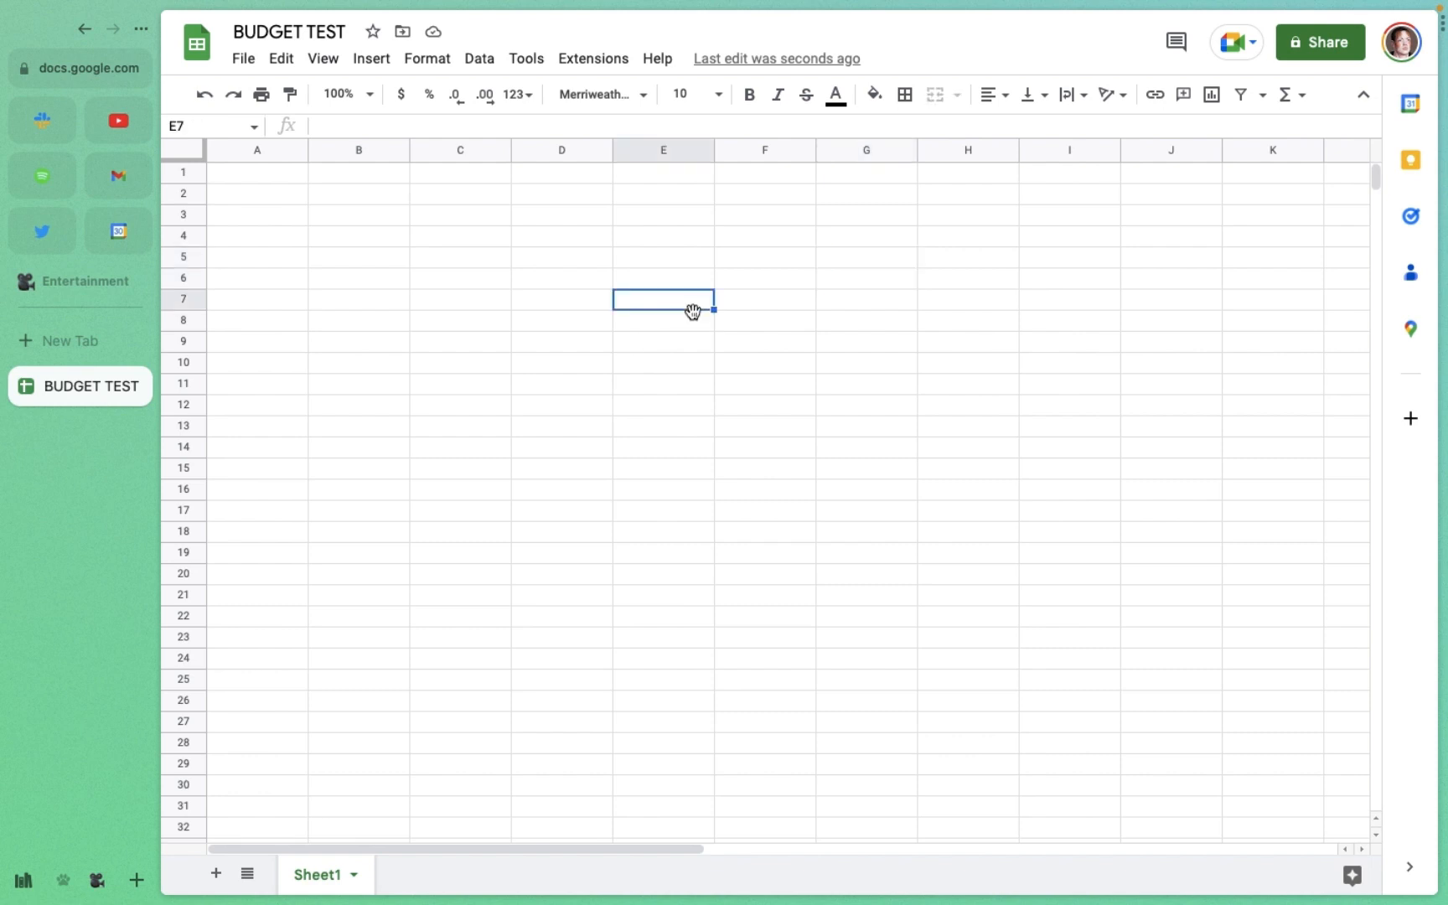
text(145)
key(Return)
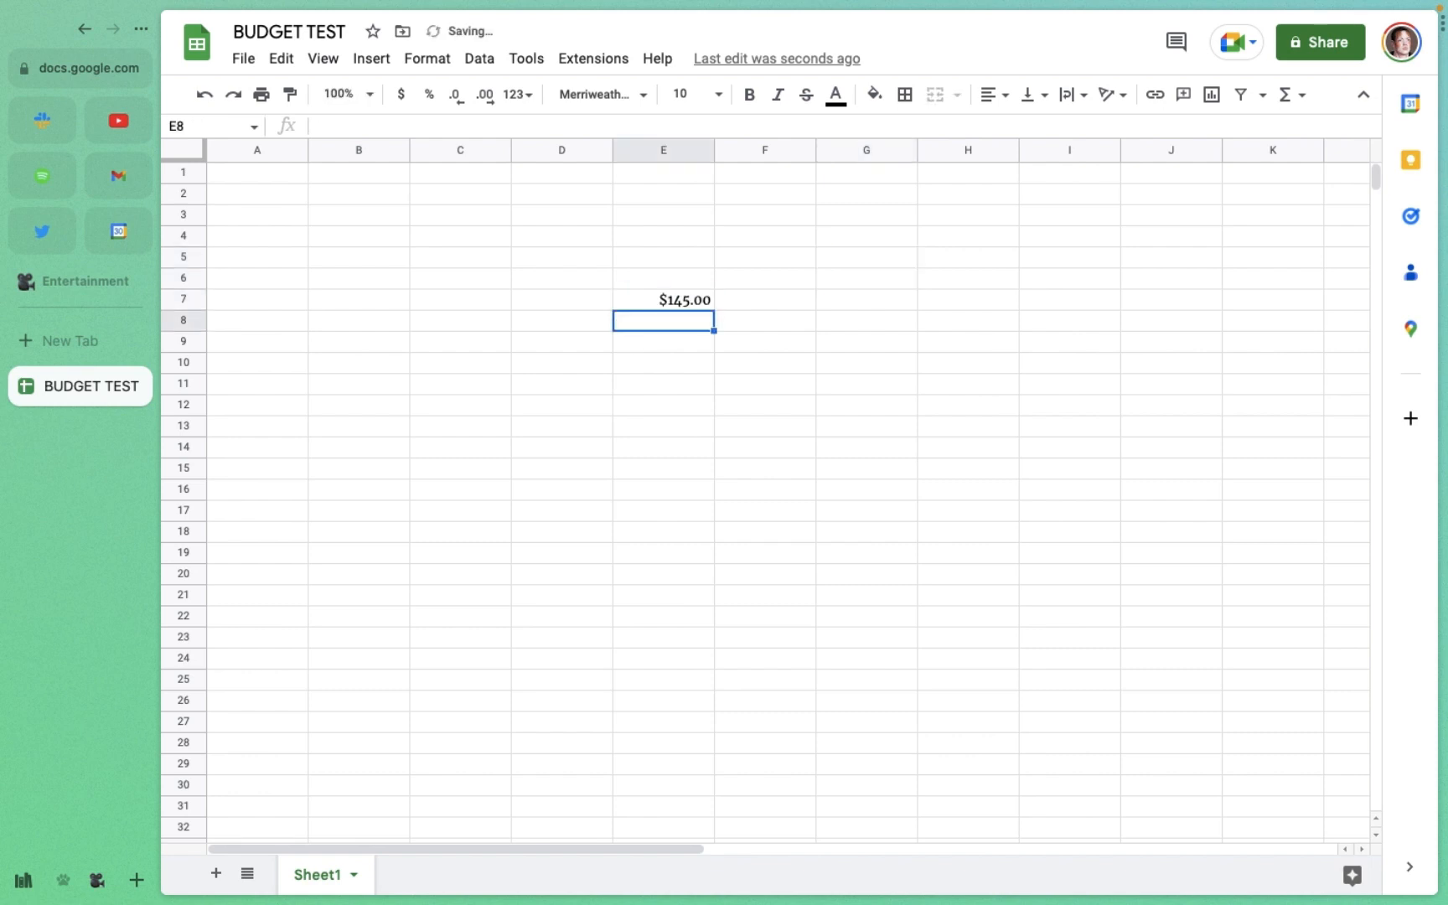
Step: Enter the test amounts 142 in cell B14 and 178 in cell H15
click(348, 459)
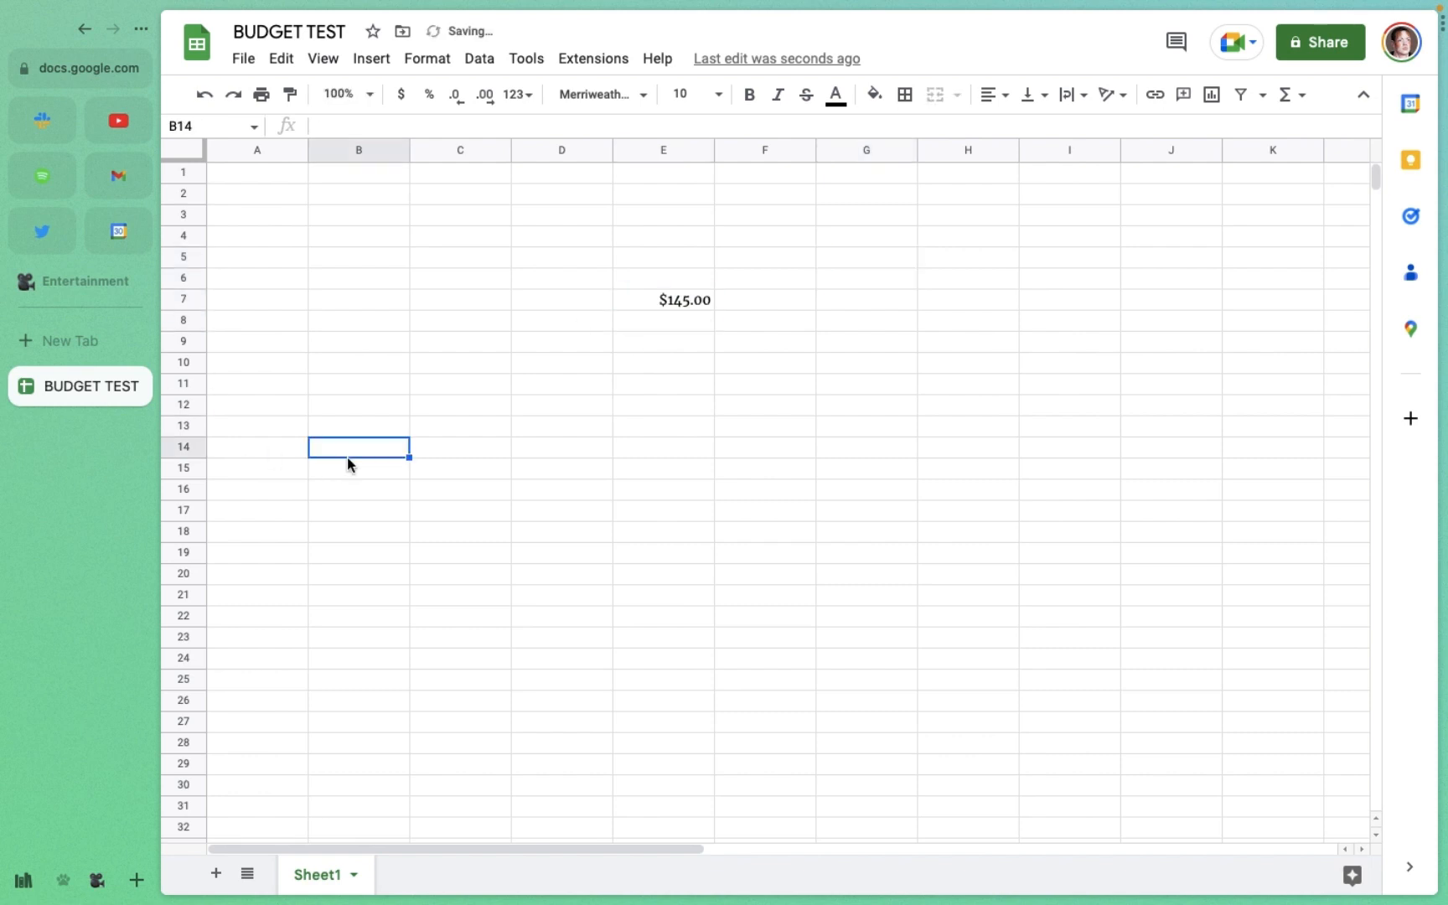
text(145)
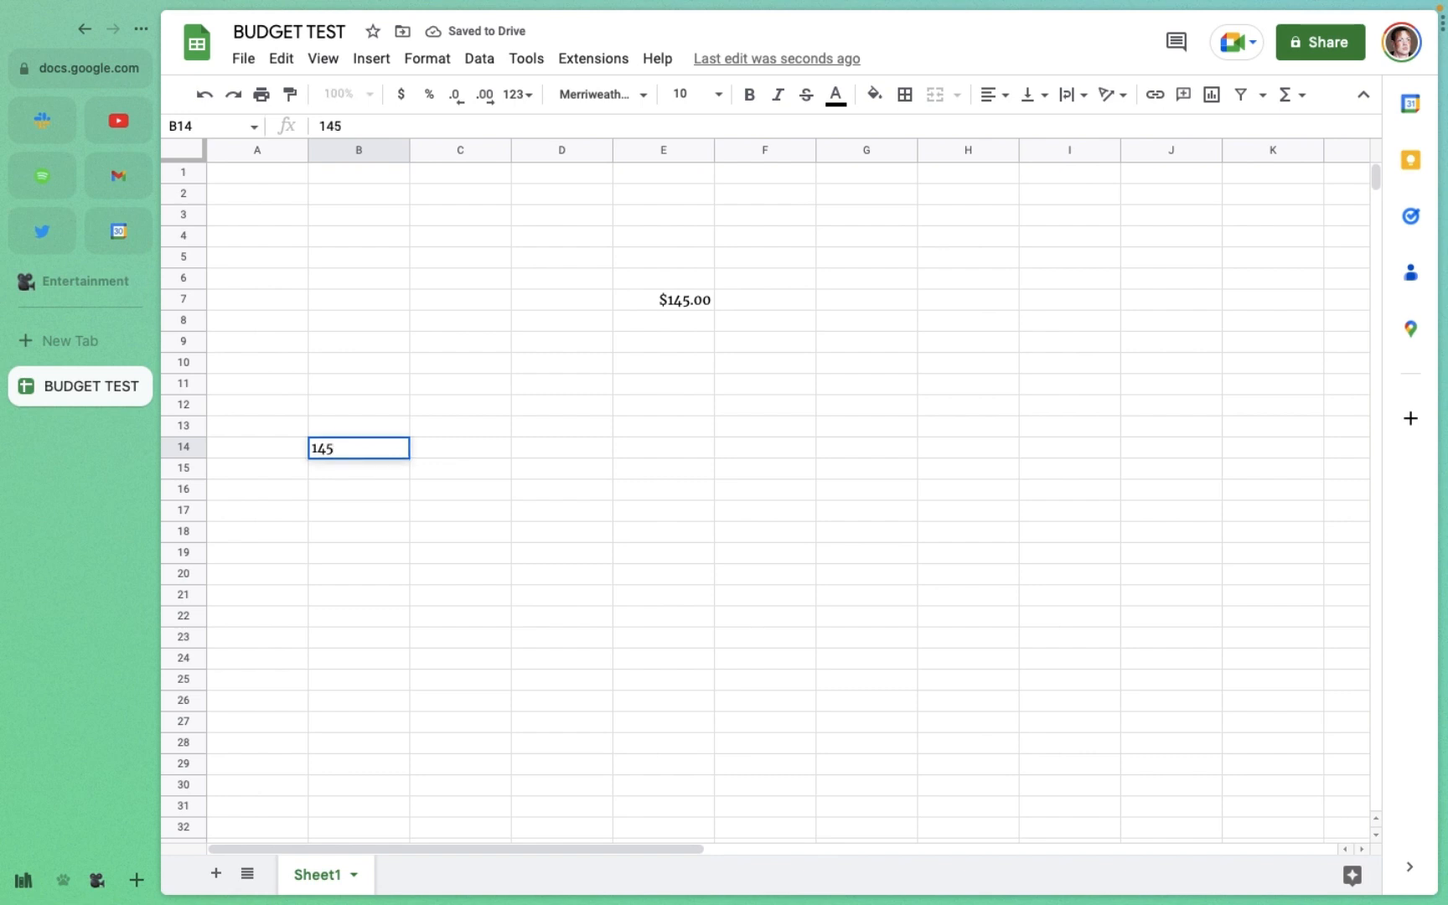
key(BackSpace)
text(2)
key(Return)
click(1009, 471)
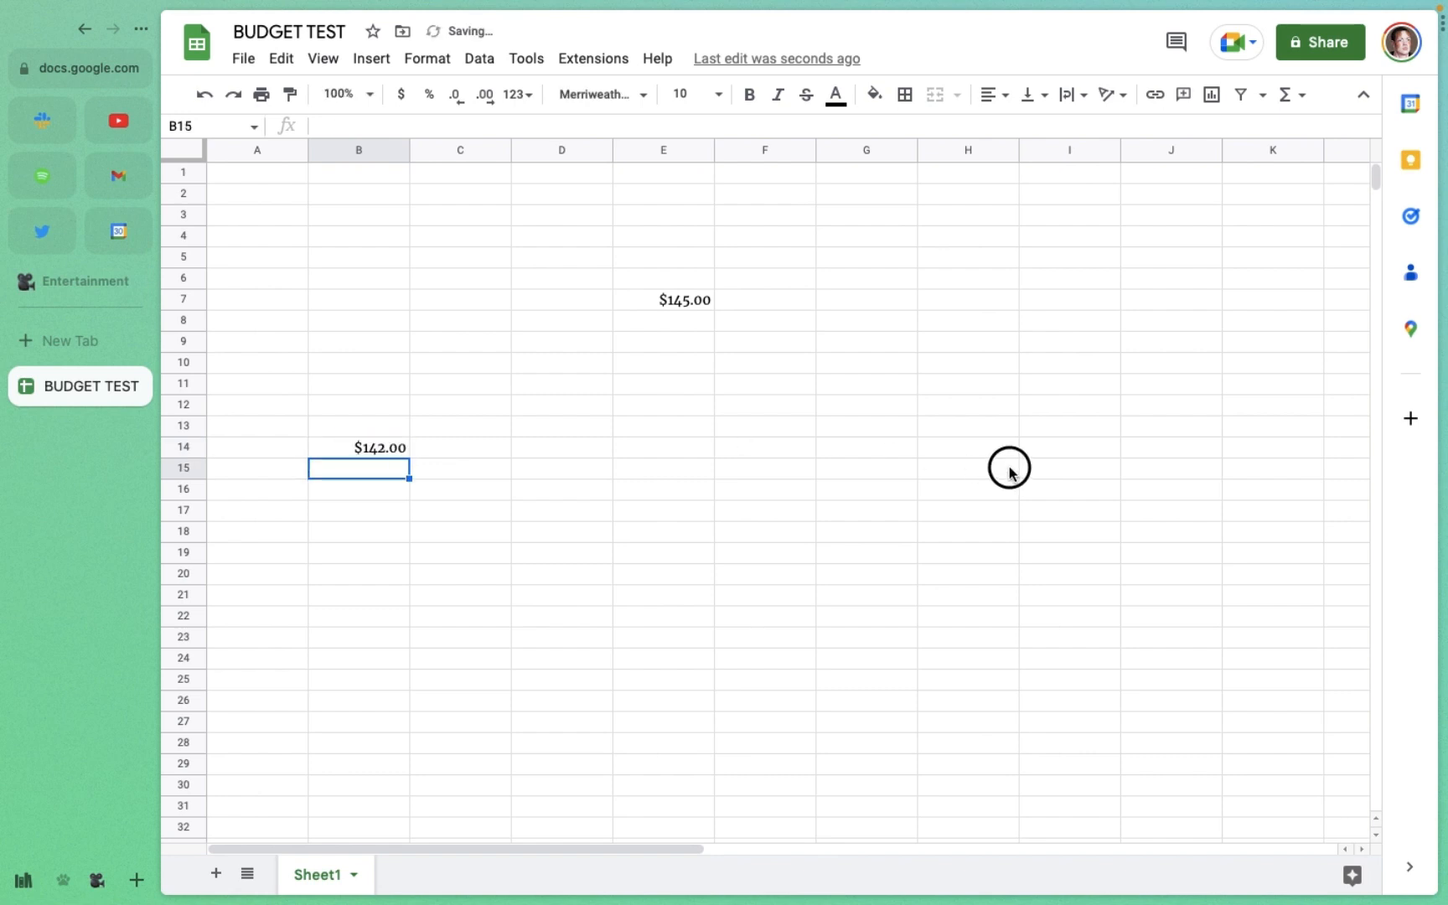
text(178)
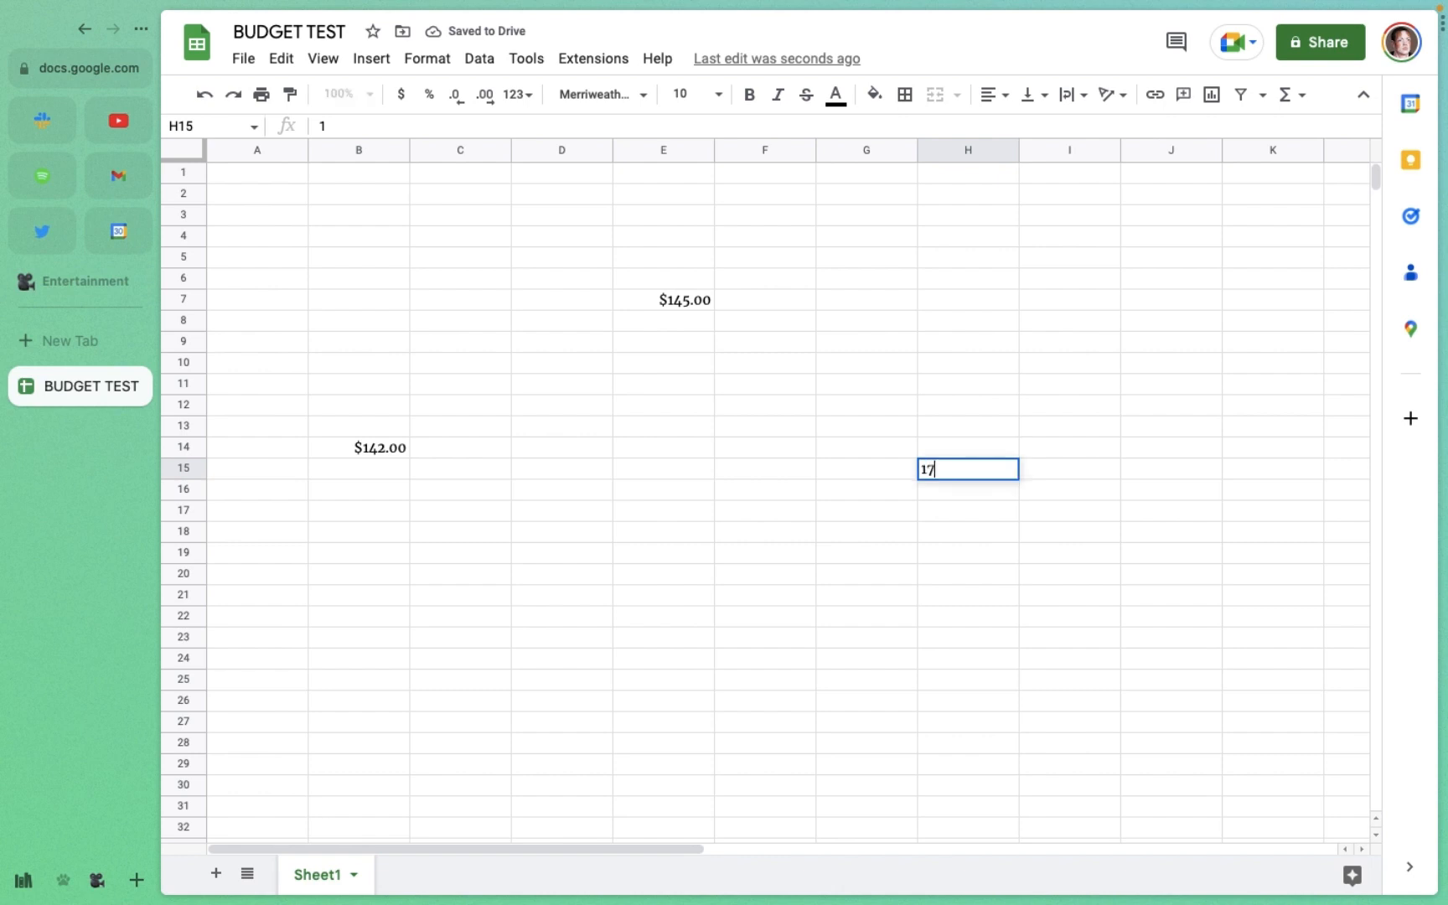
key(Return)
Step: Undo the entries in cells H15 and B14, and clear the amount in cell E7
key(super+z)
key(super+z)
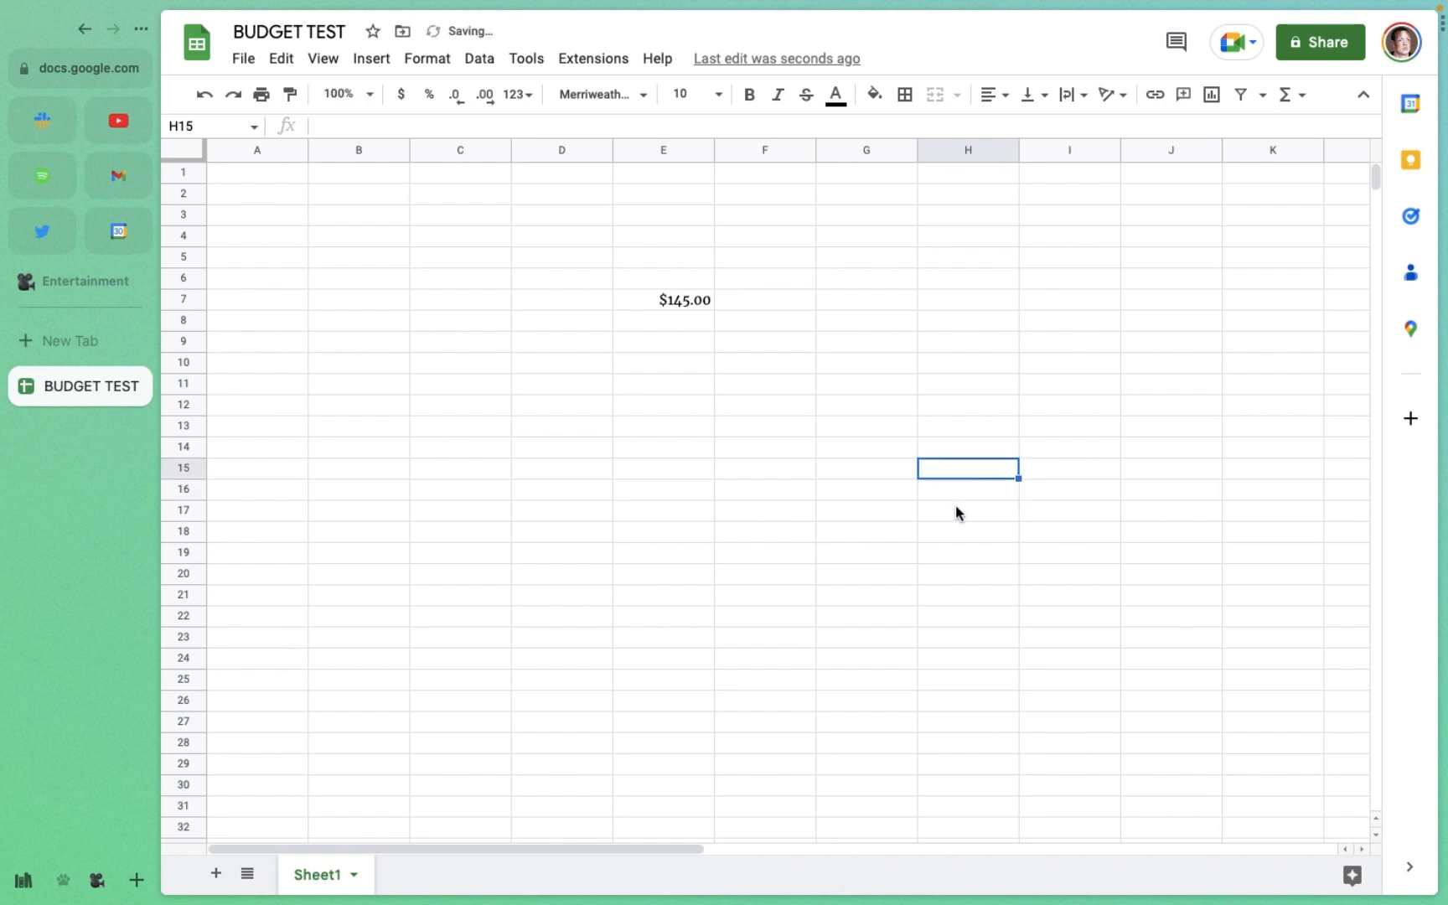
click(677, 304)
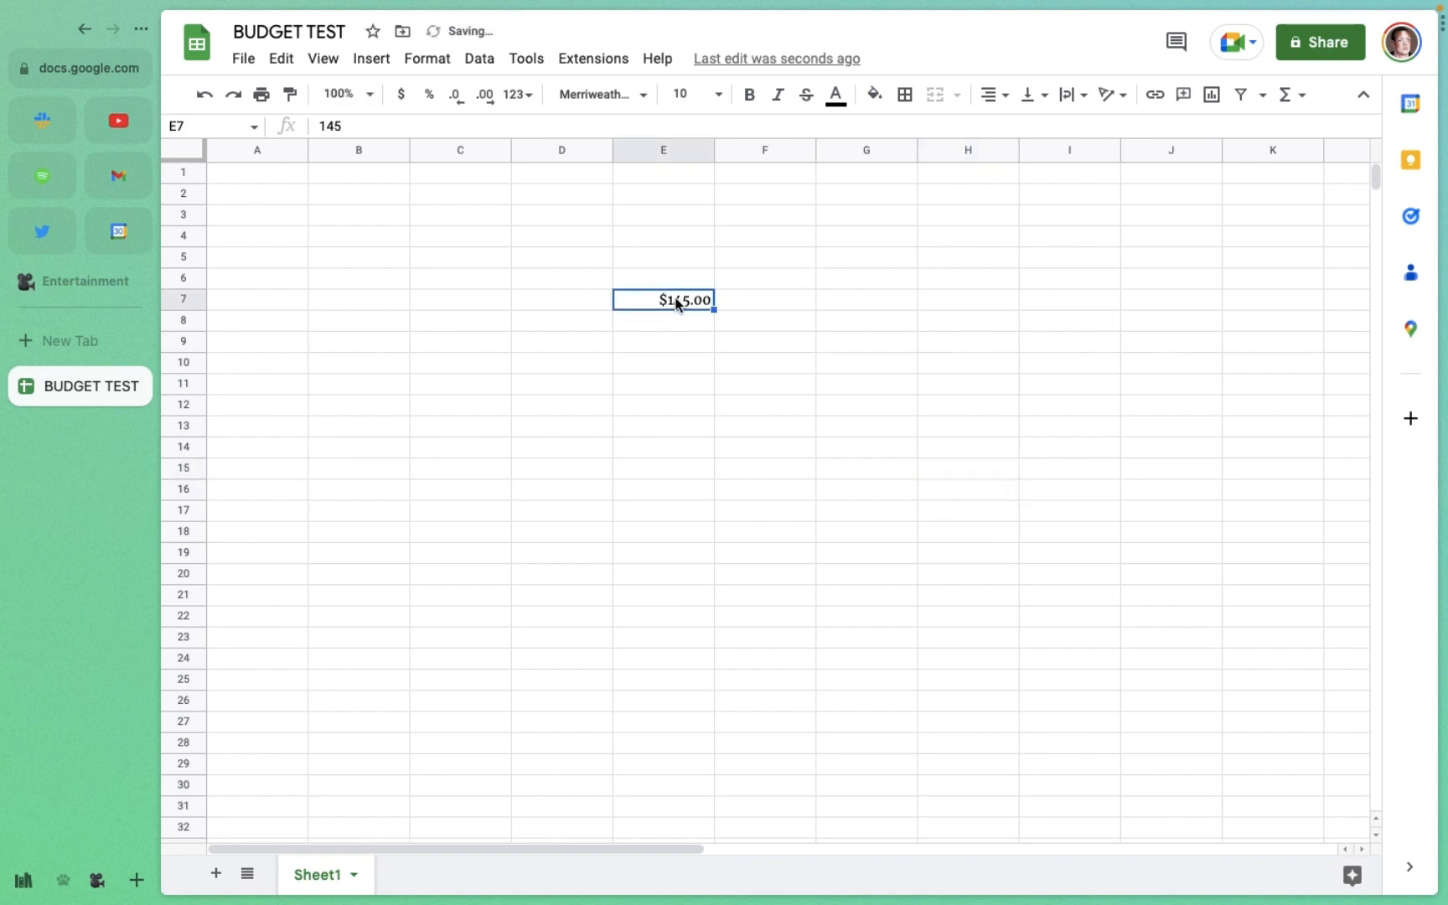
key(BackSpace)
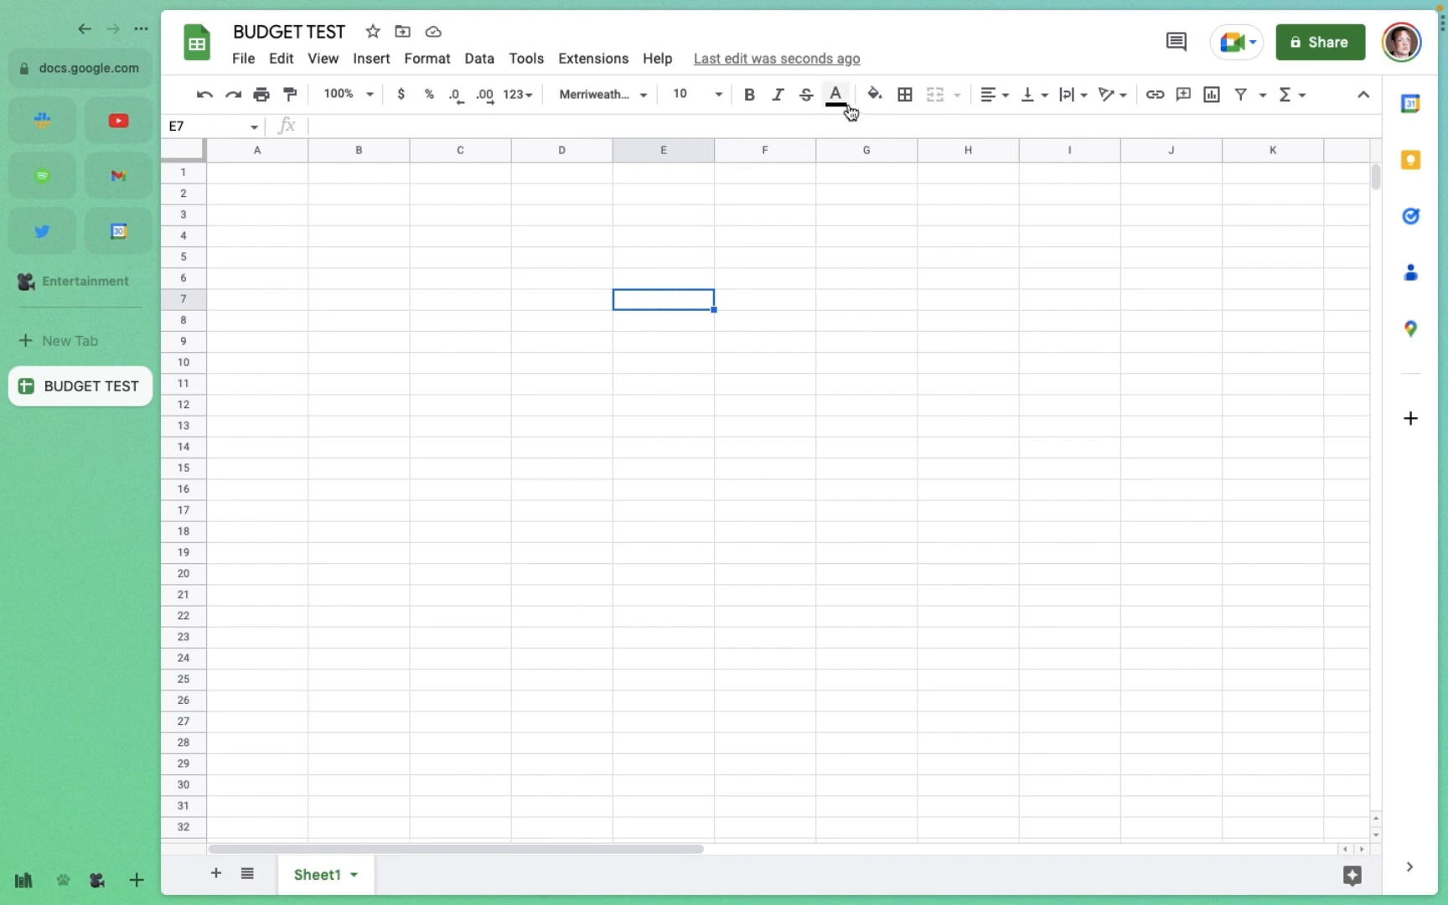
Step: Look through the list of custom currencies available for number formatting, and close it without applying one
click(435, 67)
mouse_move(497, 159)
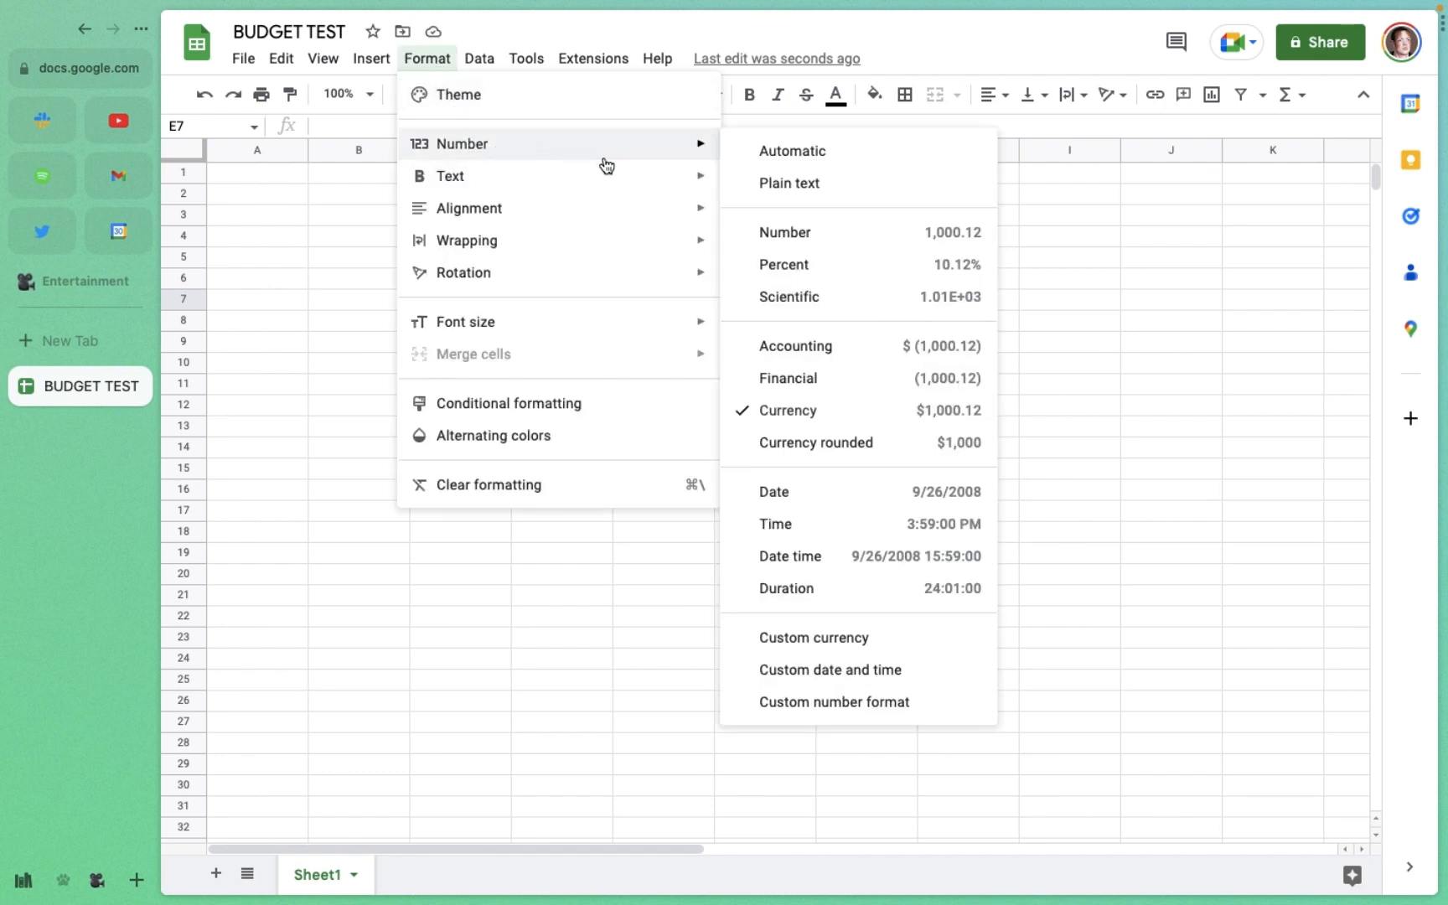
click(939, 643)
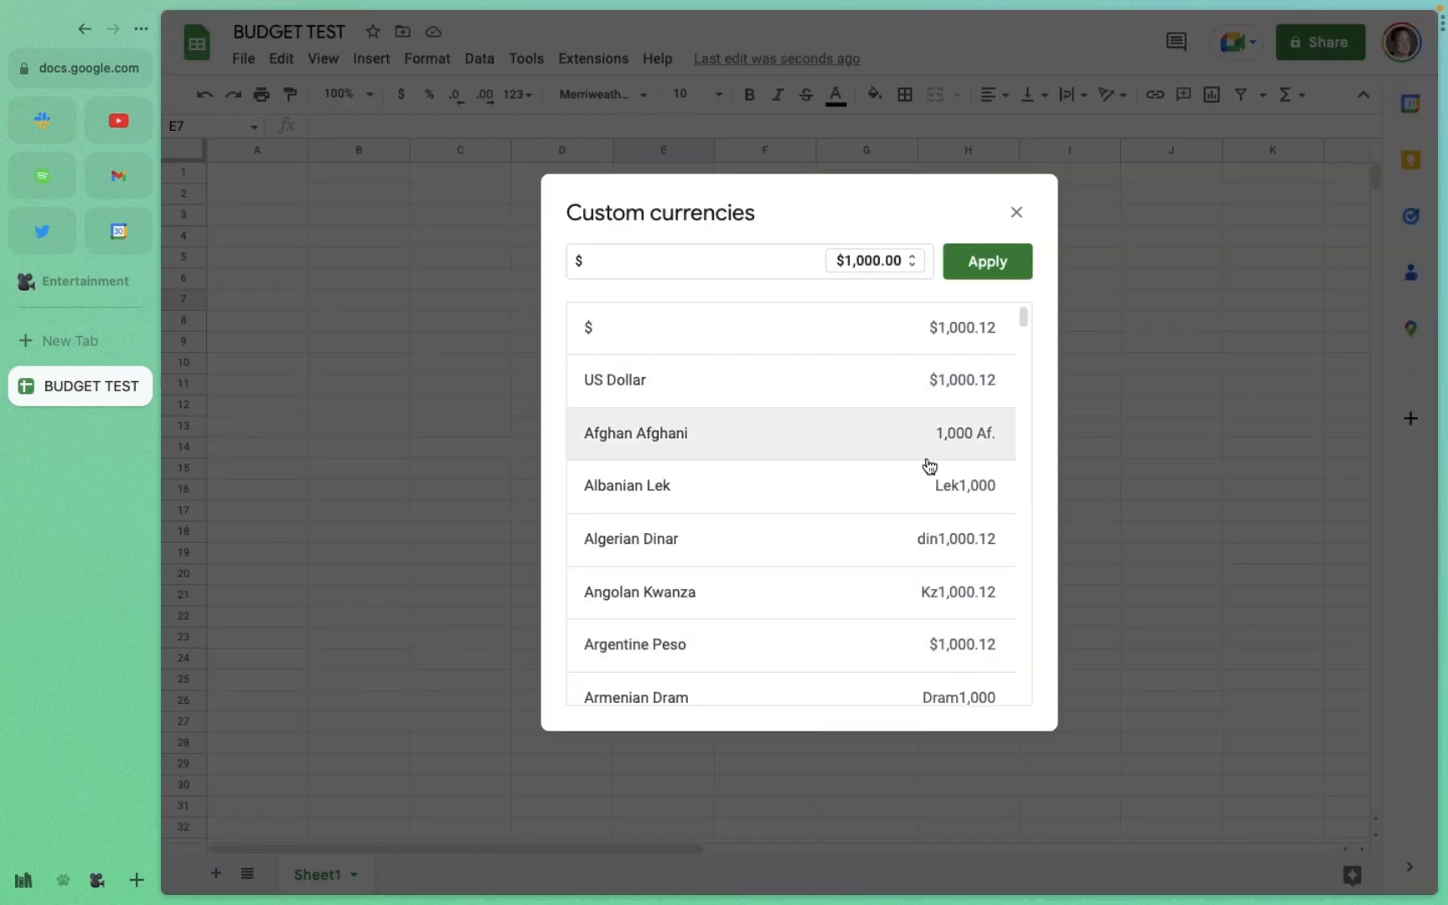
scroll(930, 503, down, 2)
scroll(939, 546, down, 20)
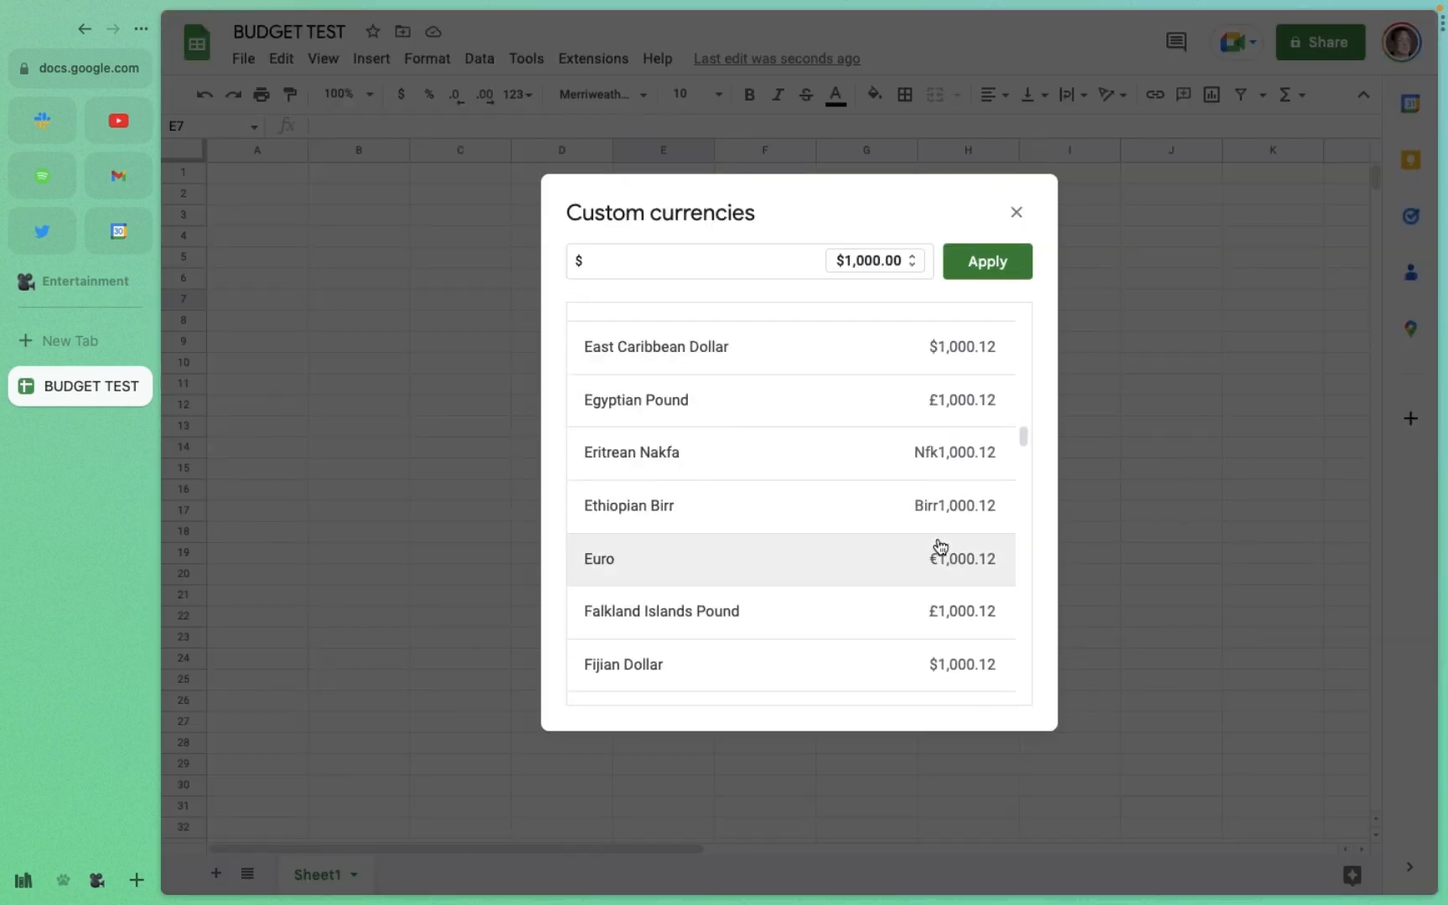
scroll(940, 548, down, 20)
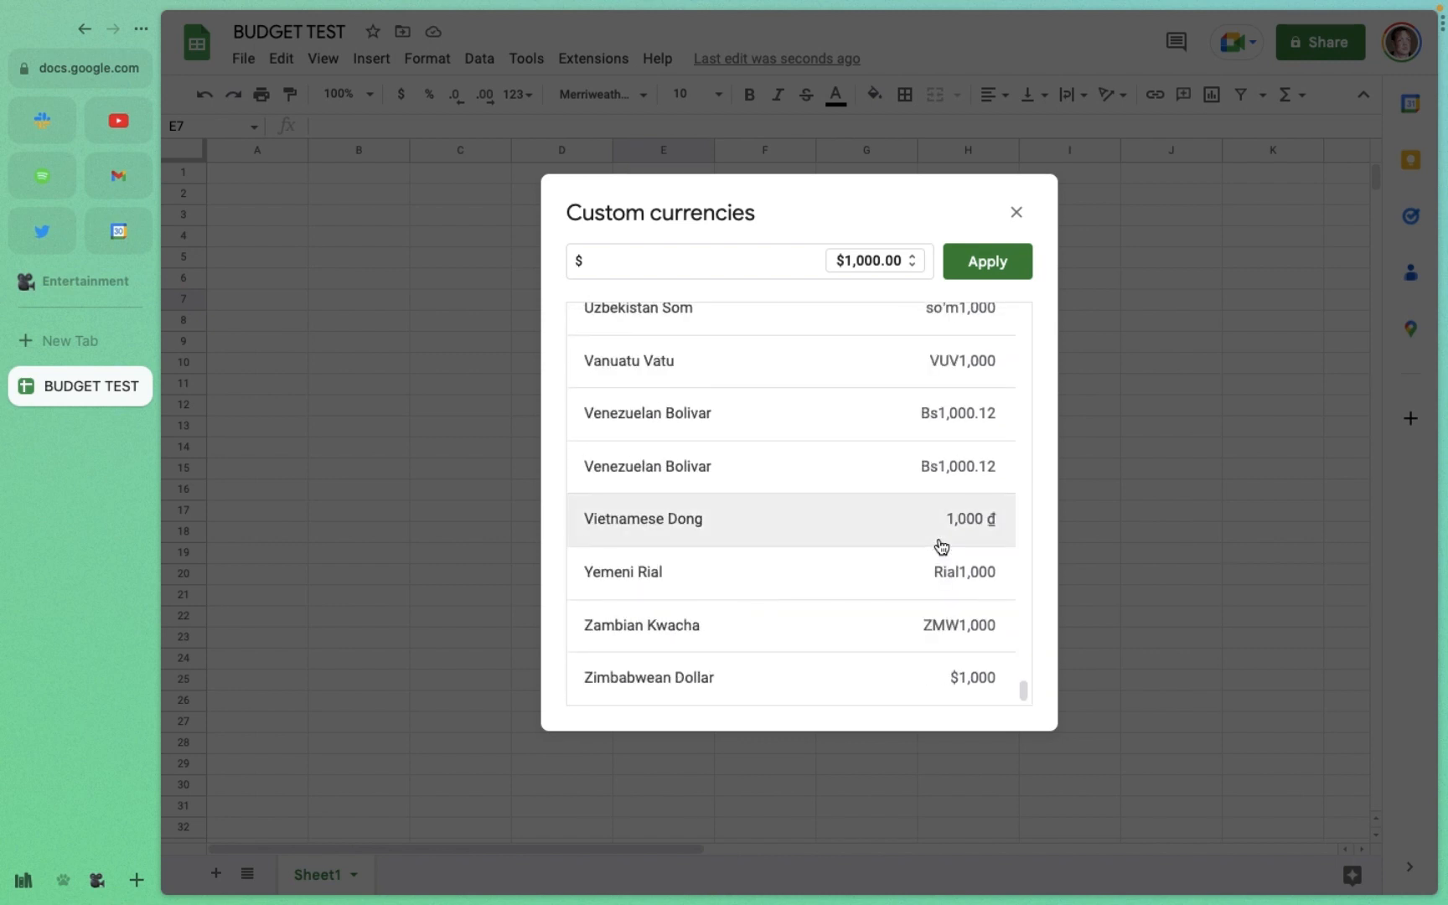
scroll(942, 543, up, 20)
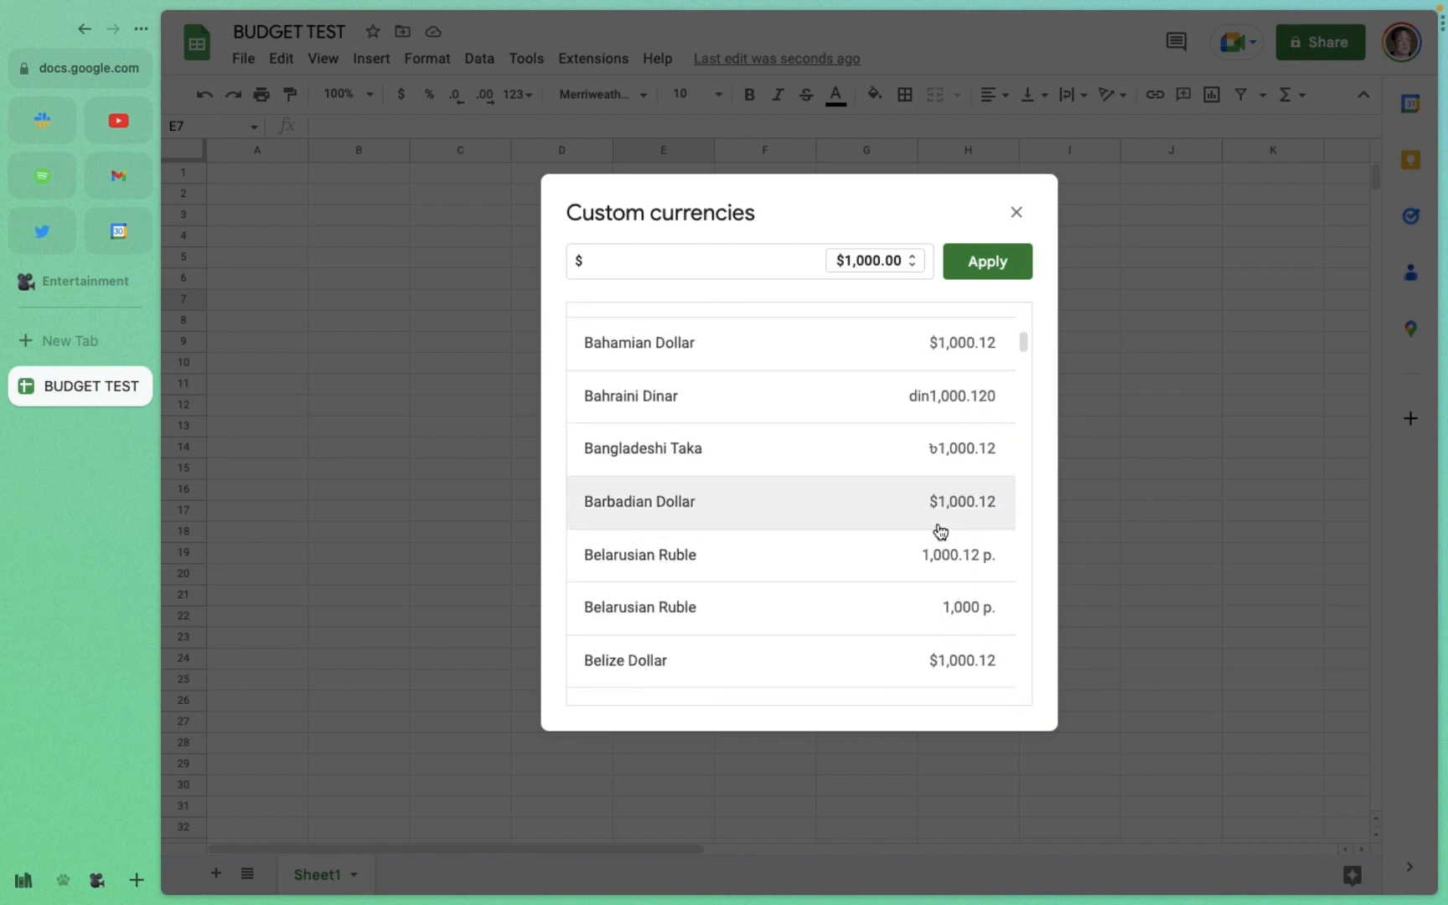
click(1019, 215)
Step: Apply alternating colors to cells A1:B1 using the default style with the light green header
click(295, 180)
double_click(296, 177)
click(302, 174)
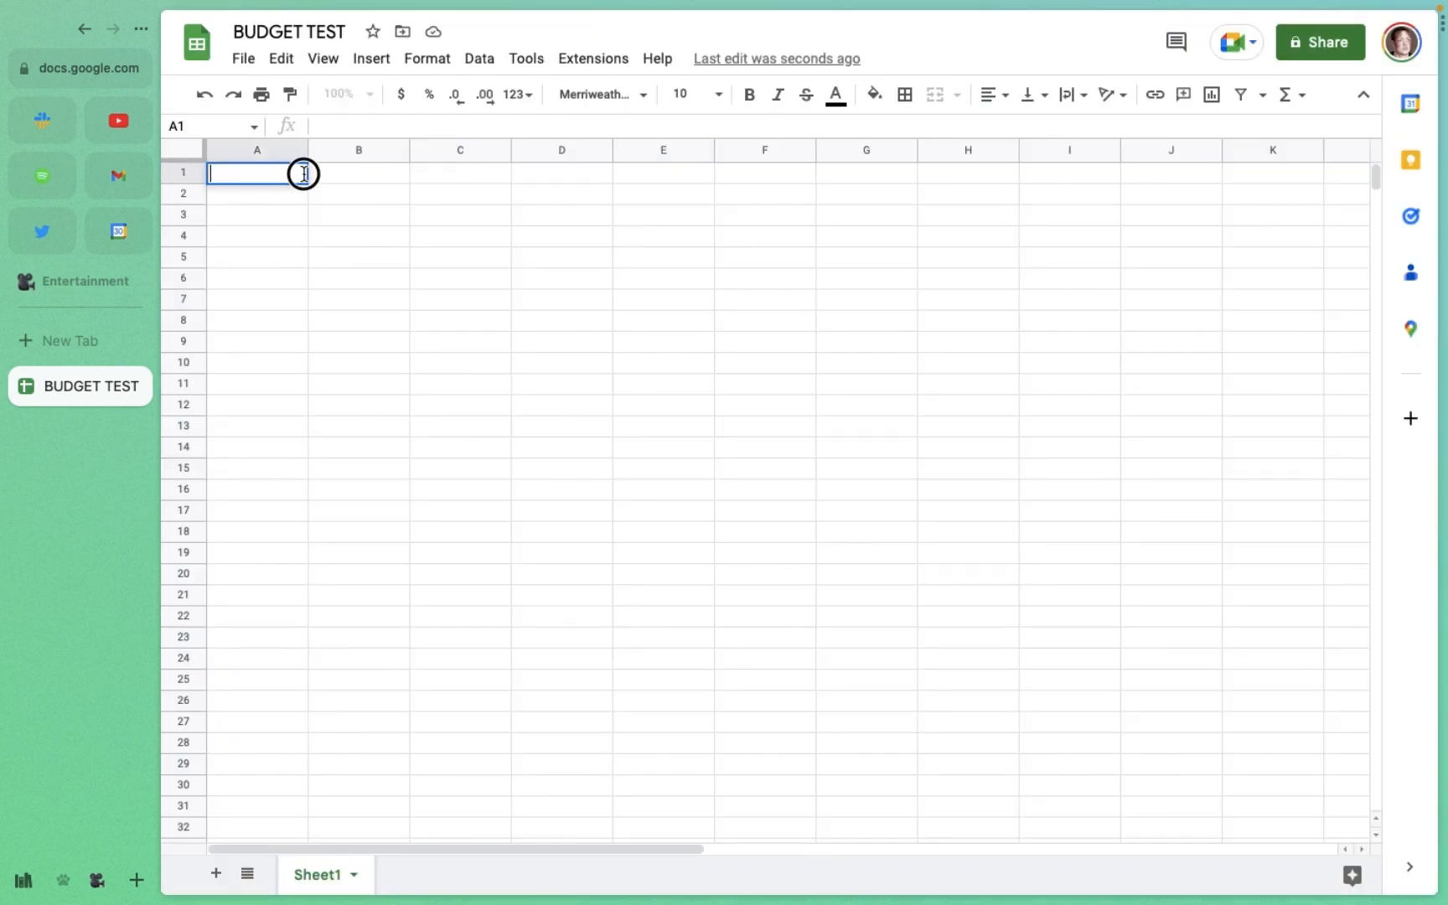
click(310, 177)
click(296, 177)
drag(307, 175, 351, 176)
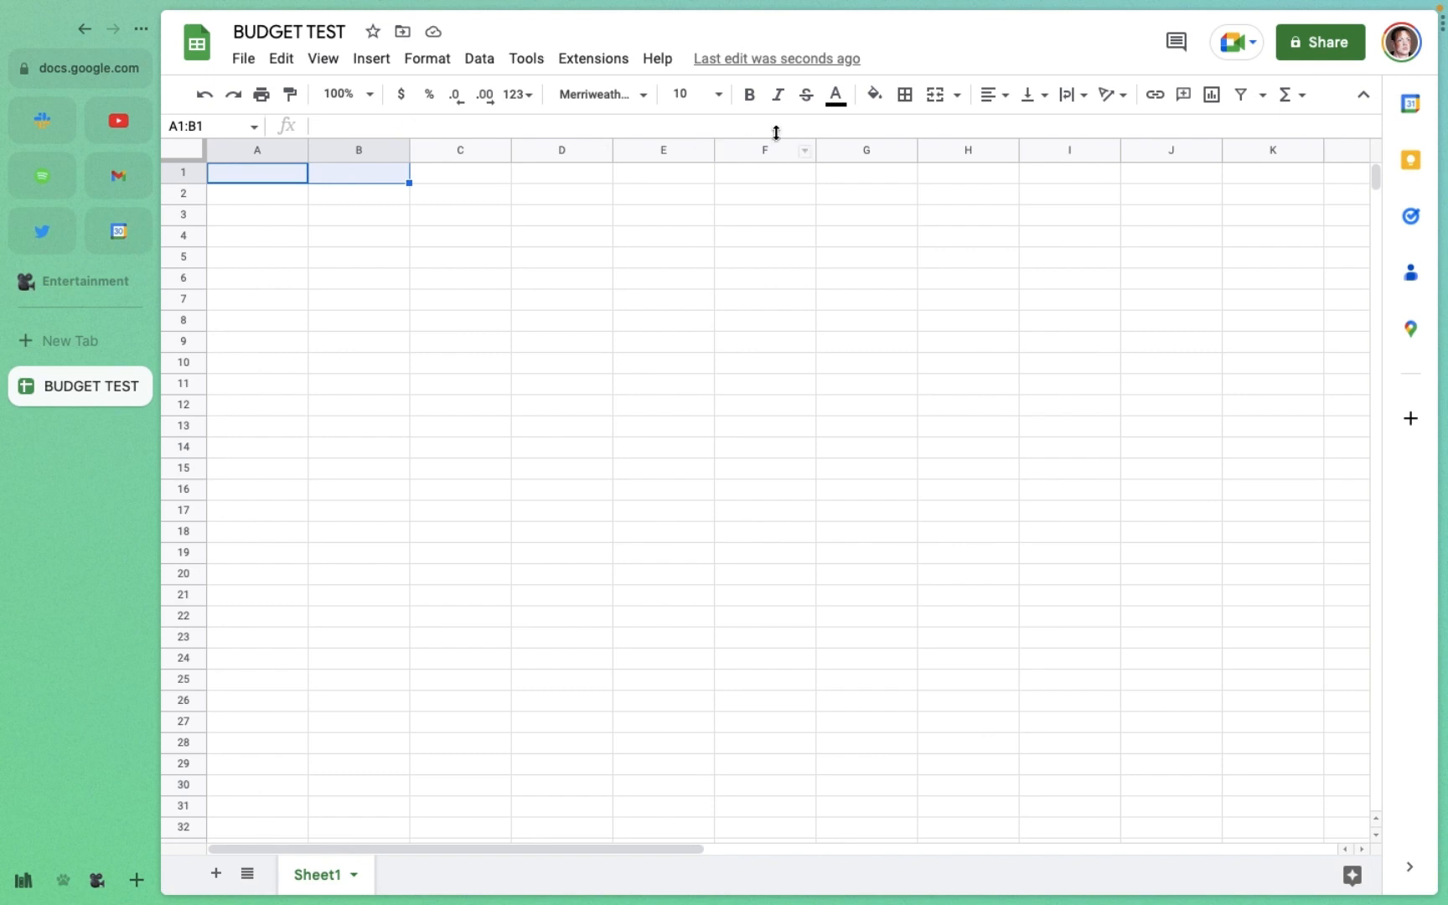
click(876, 102)
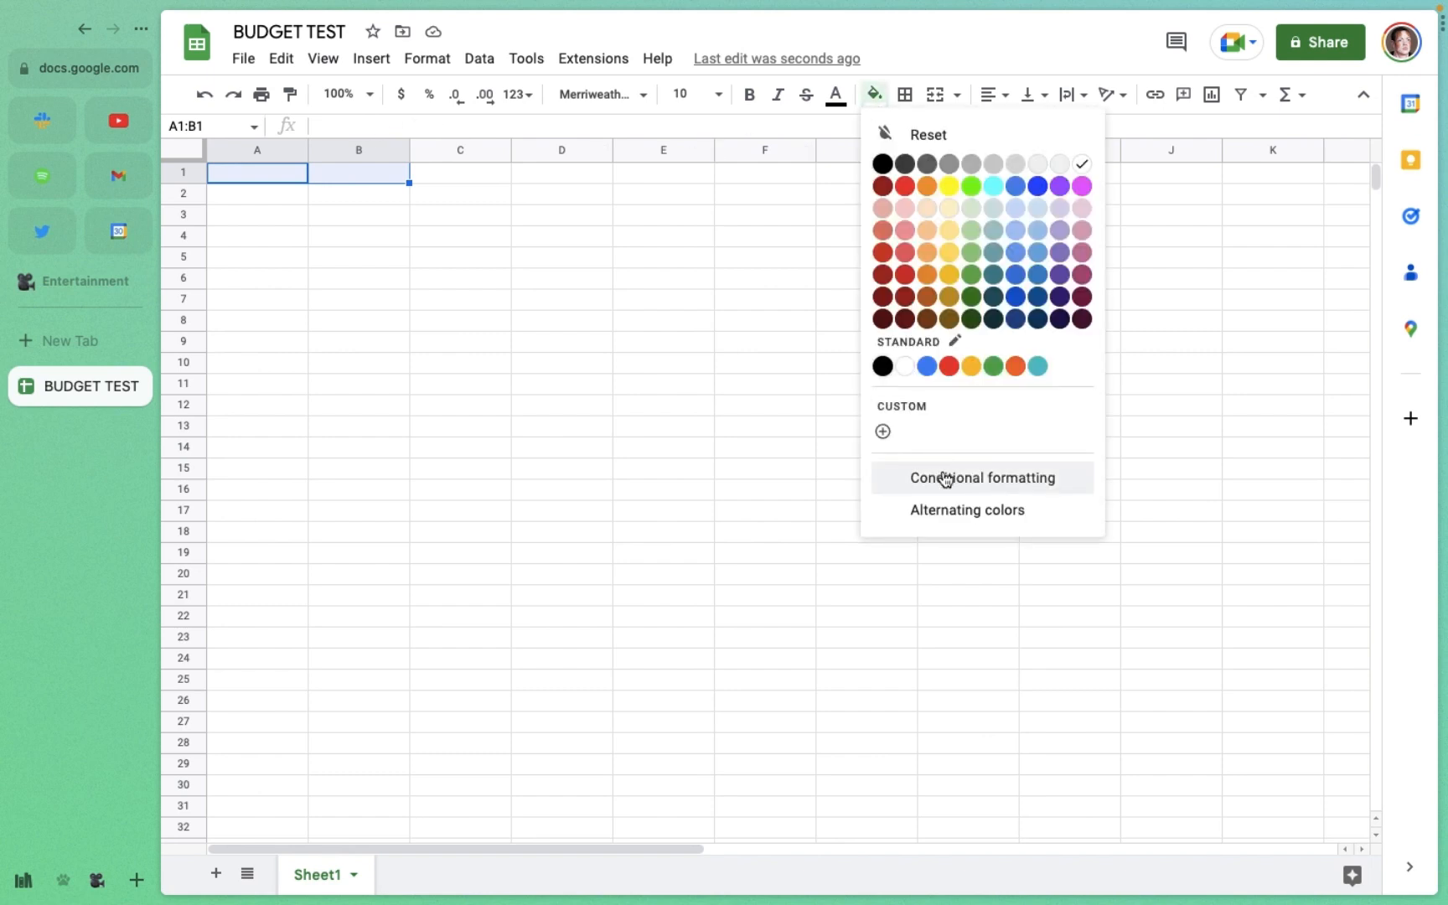
click(956, 508)
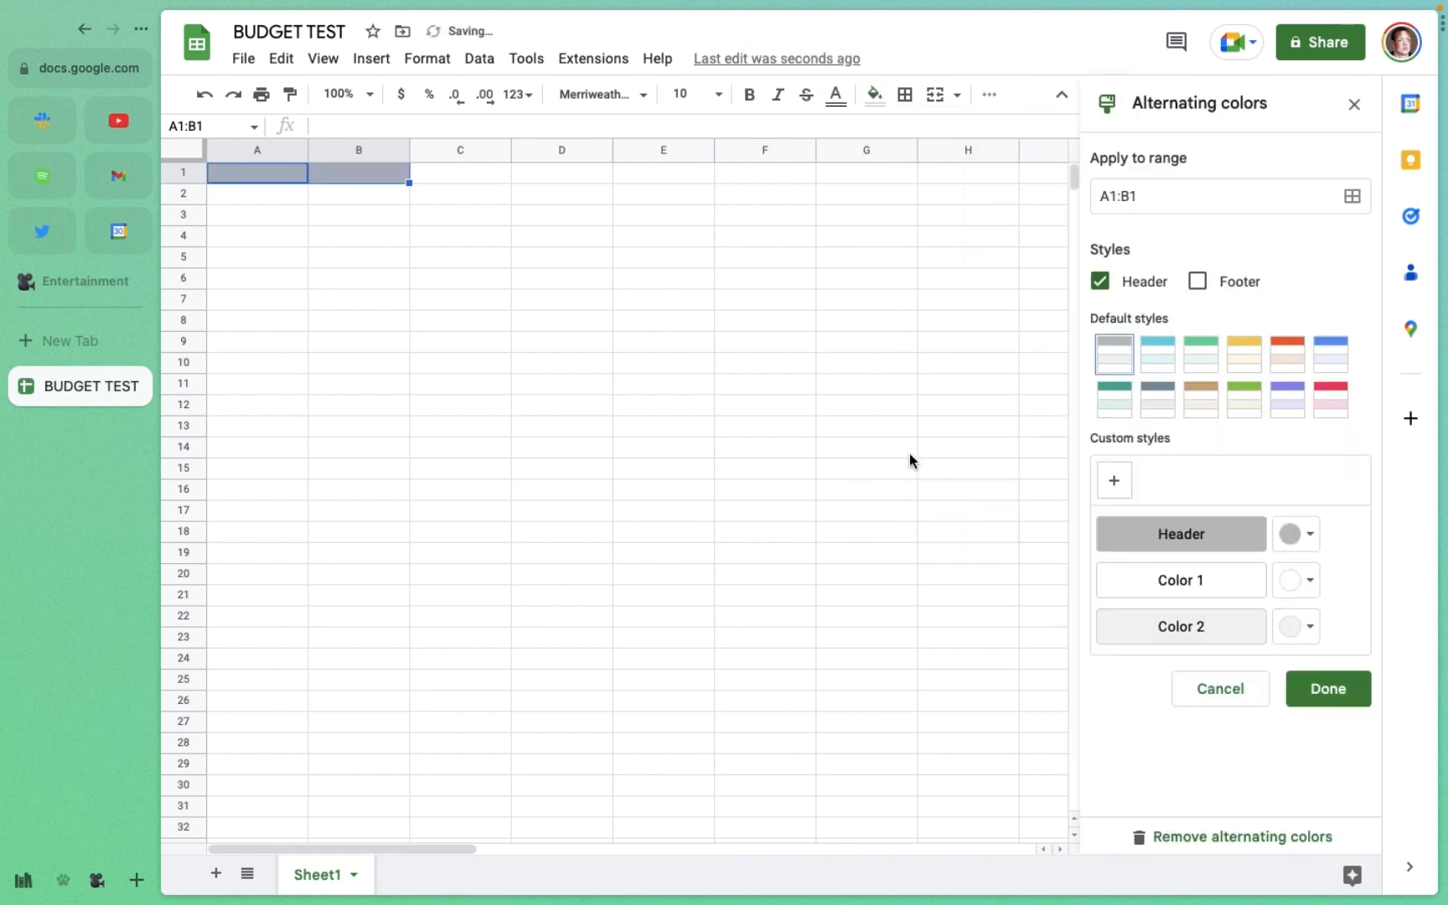
click(1216, 353)
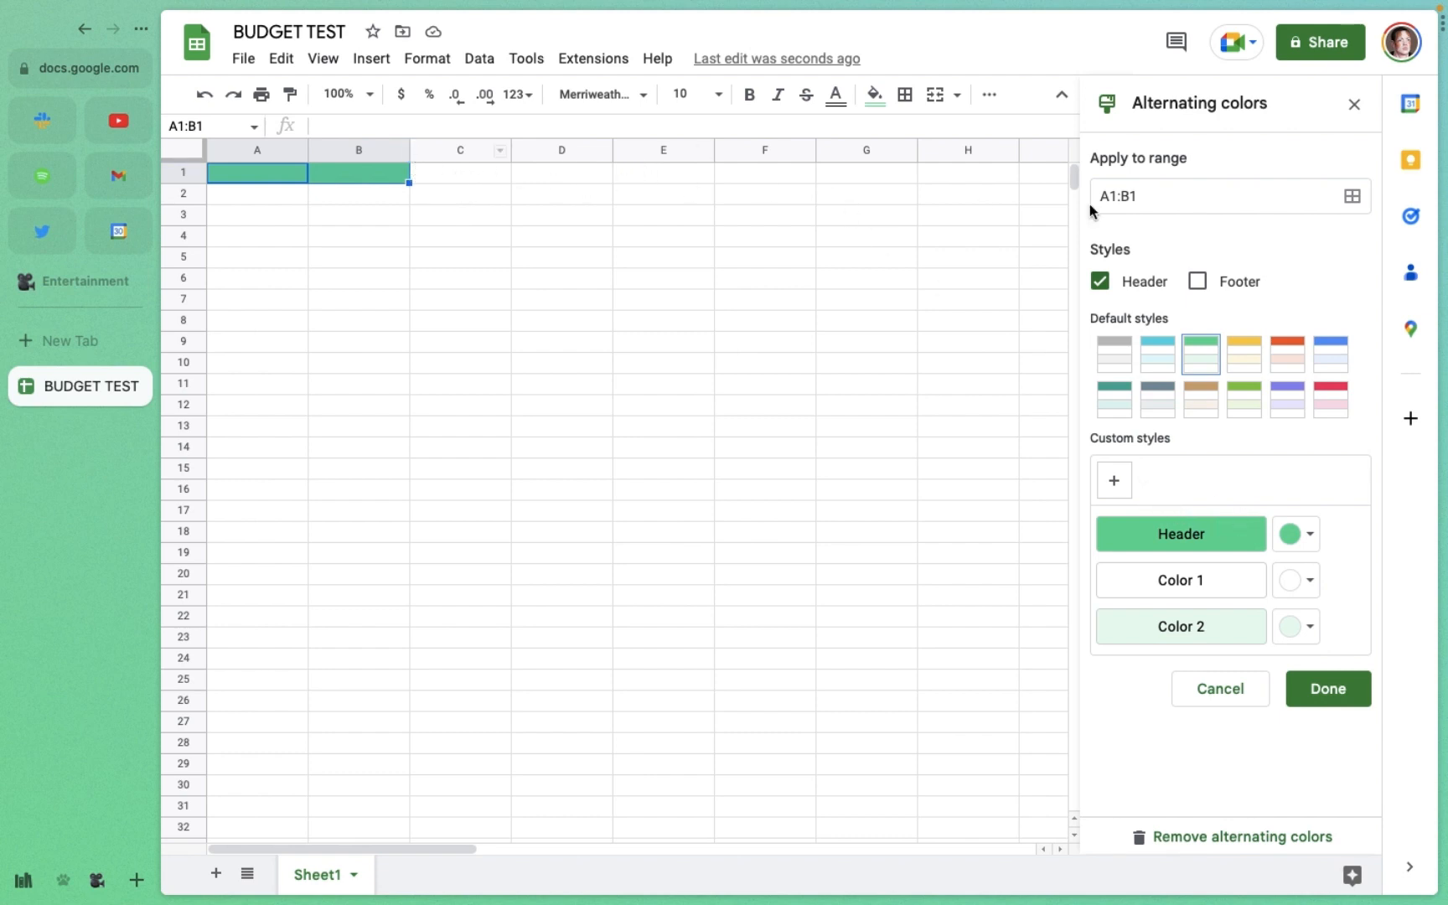
Step: Extend the alternating colors range to A1:C1 and finish the color setup
click(1170, 195)
key(BackSpace)
key(BackSpace)
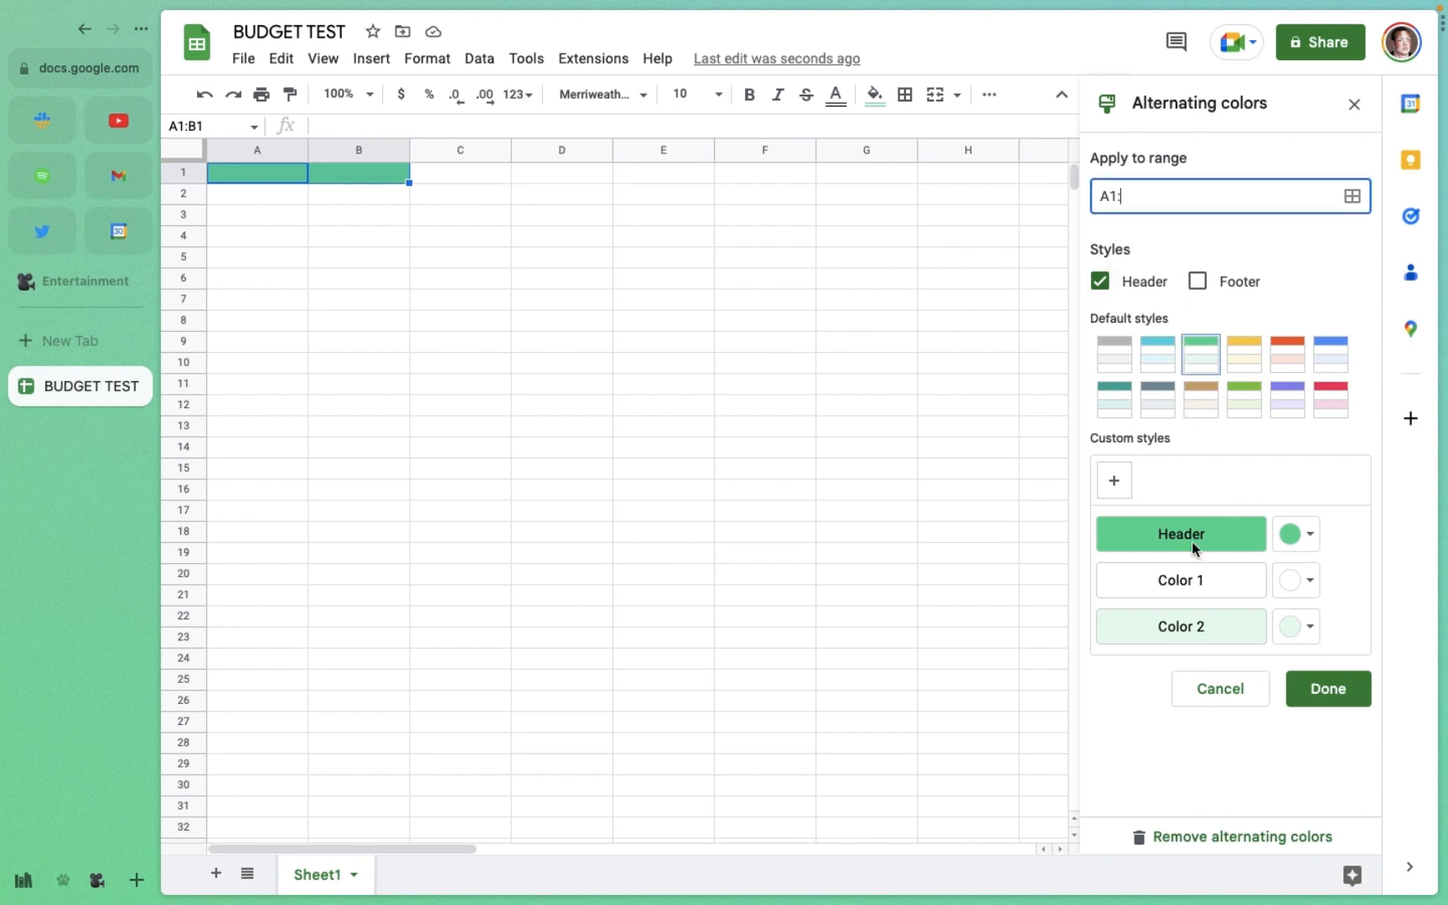
text(C1)
click(1346, 690)
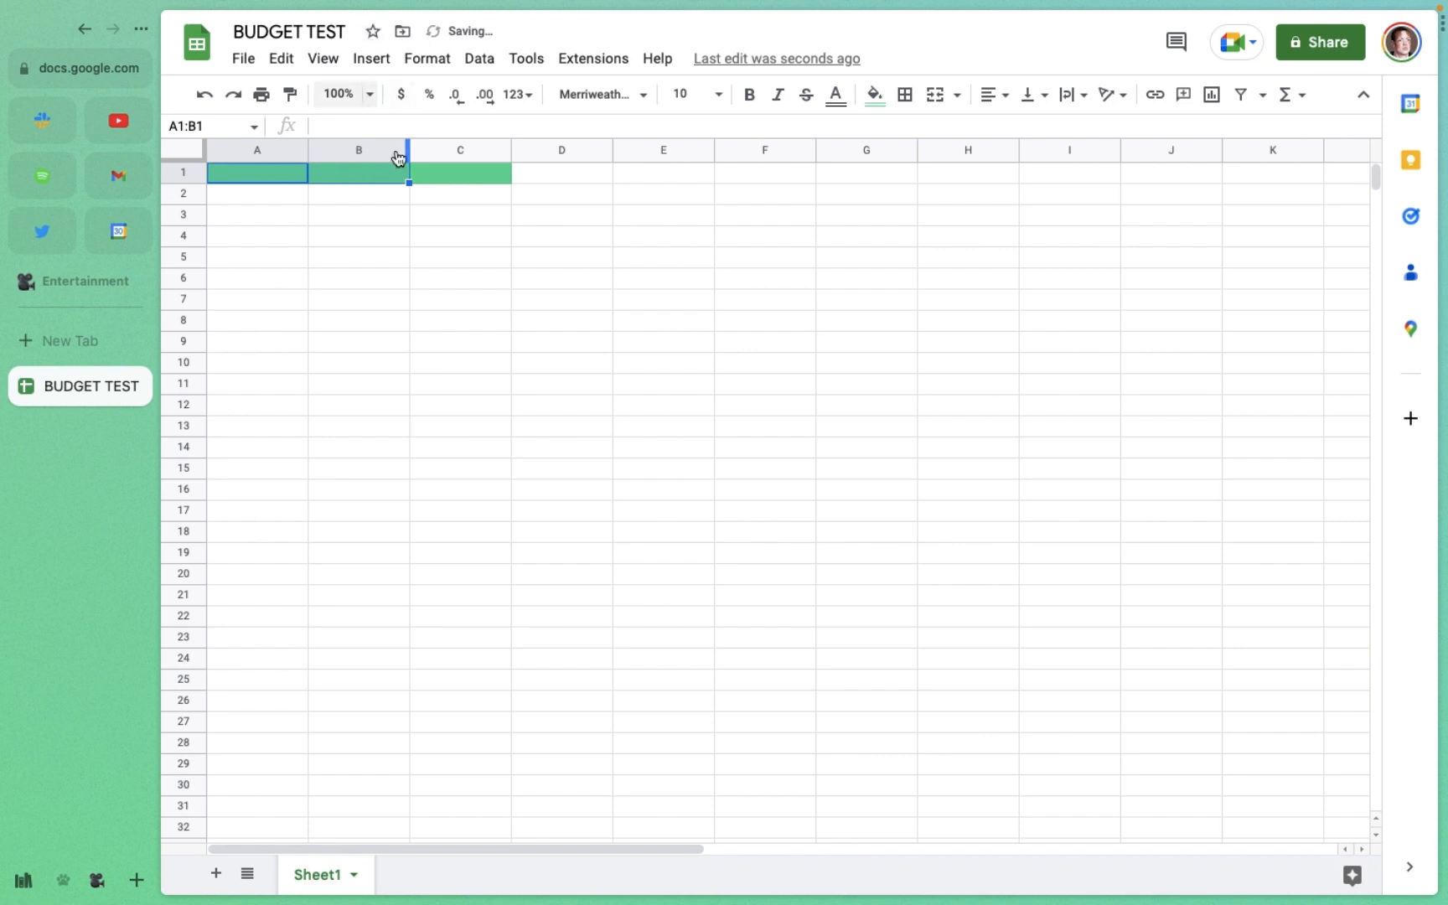
click(502, 198)
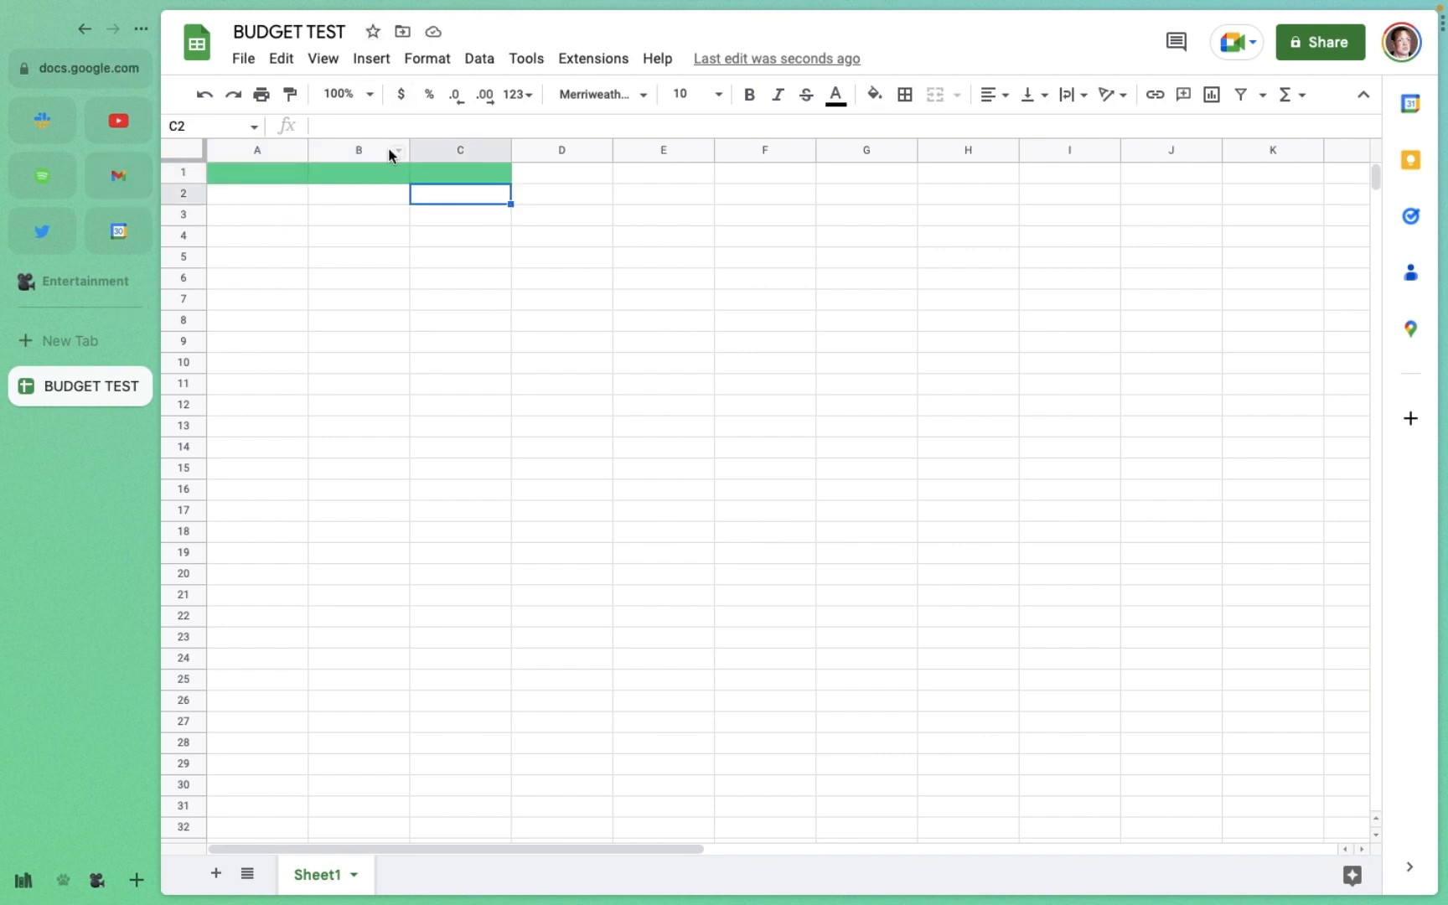
Step: Enter INCOME in cell A1 at font size 11
click(274, 181)
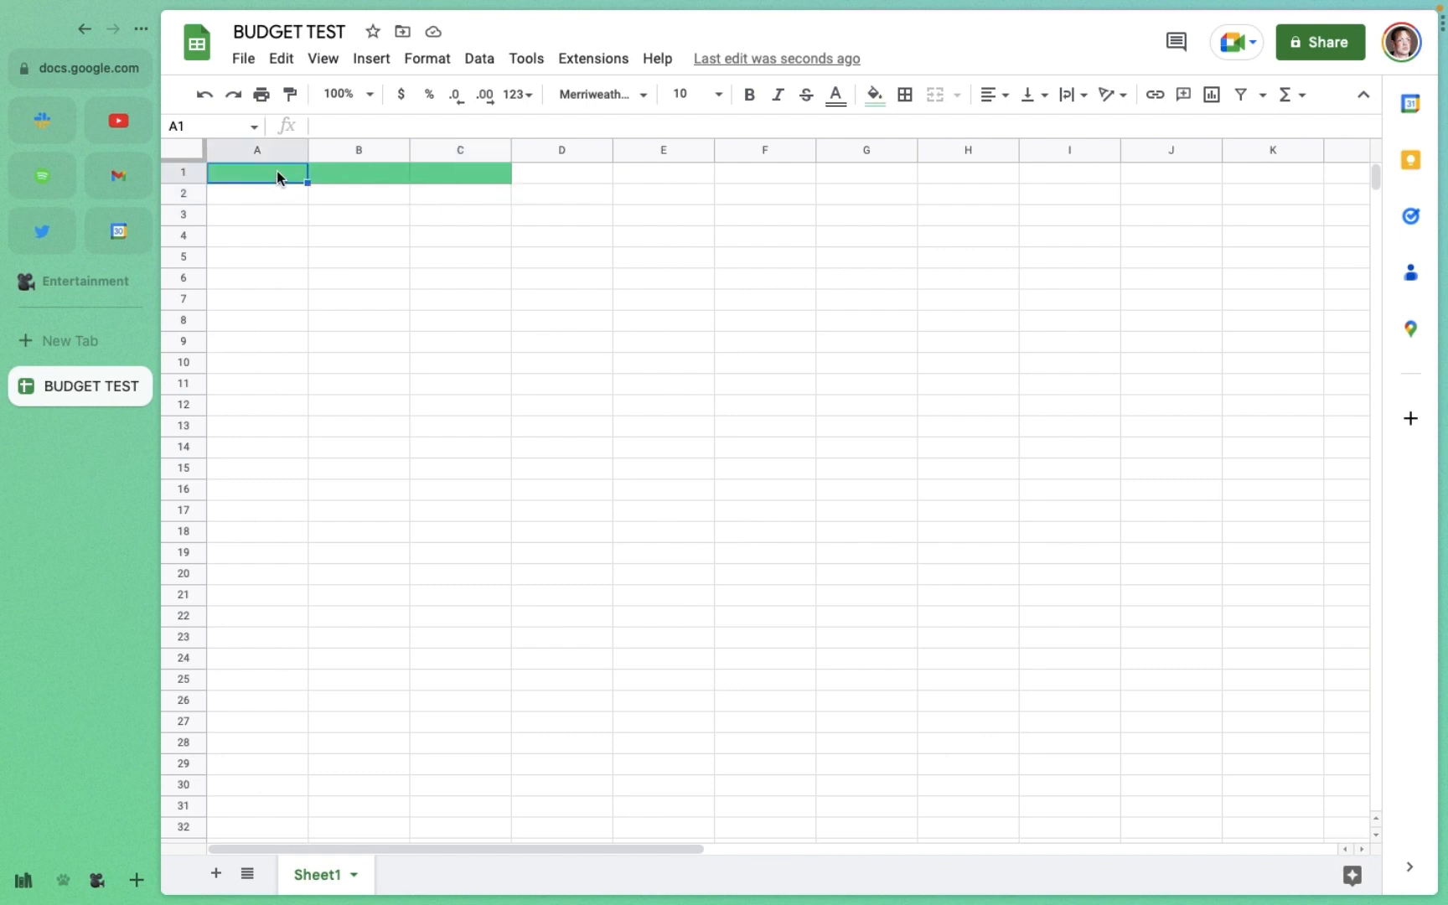
double_click(278, 176)
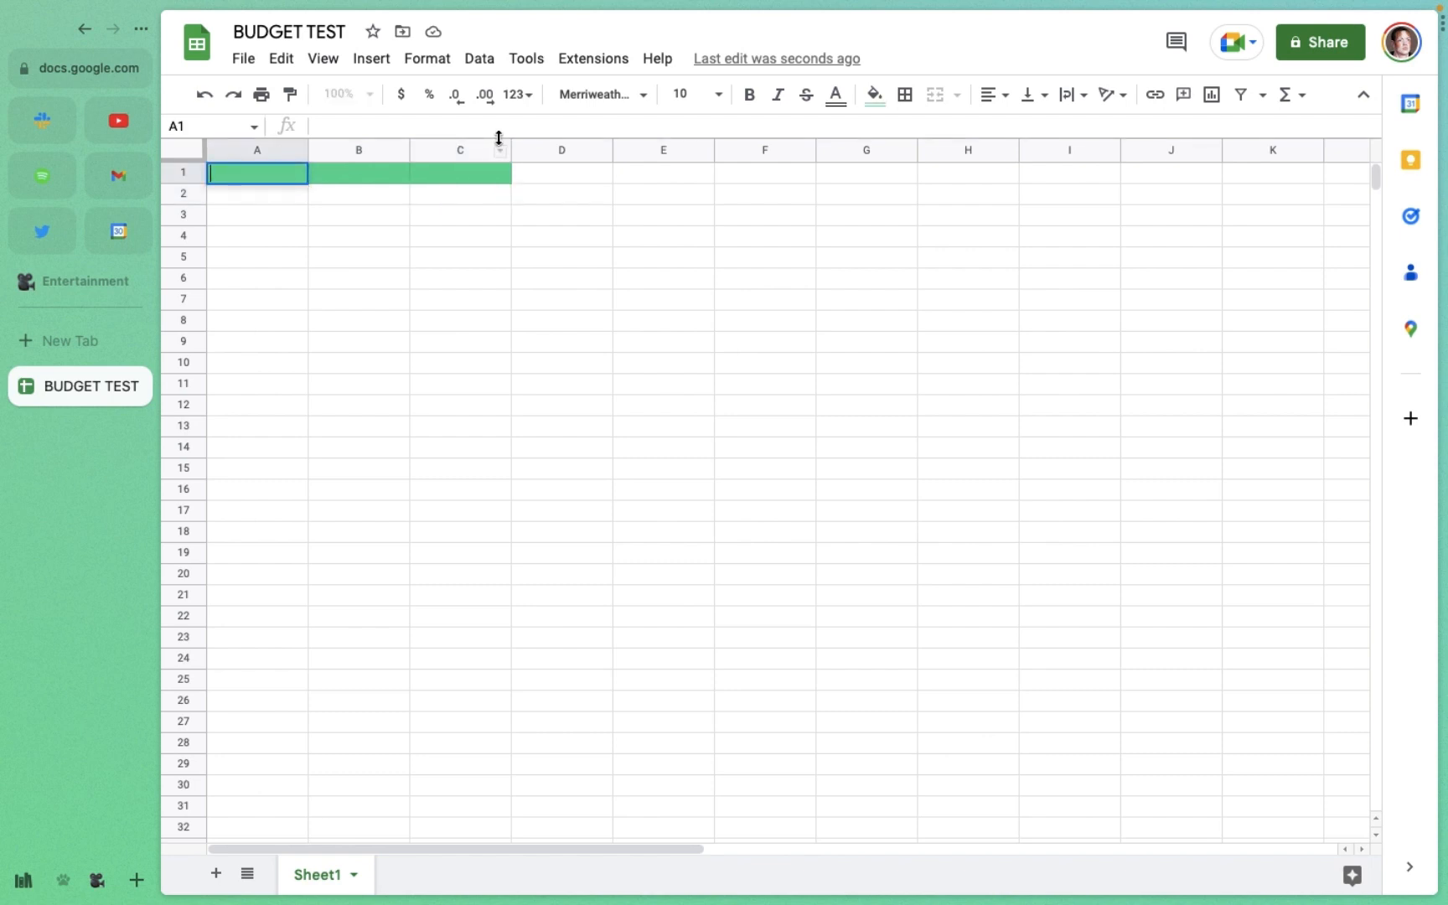
click(717, 99)
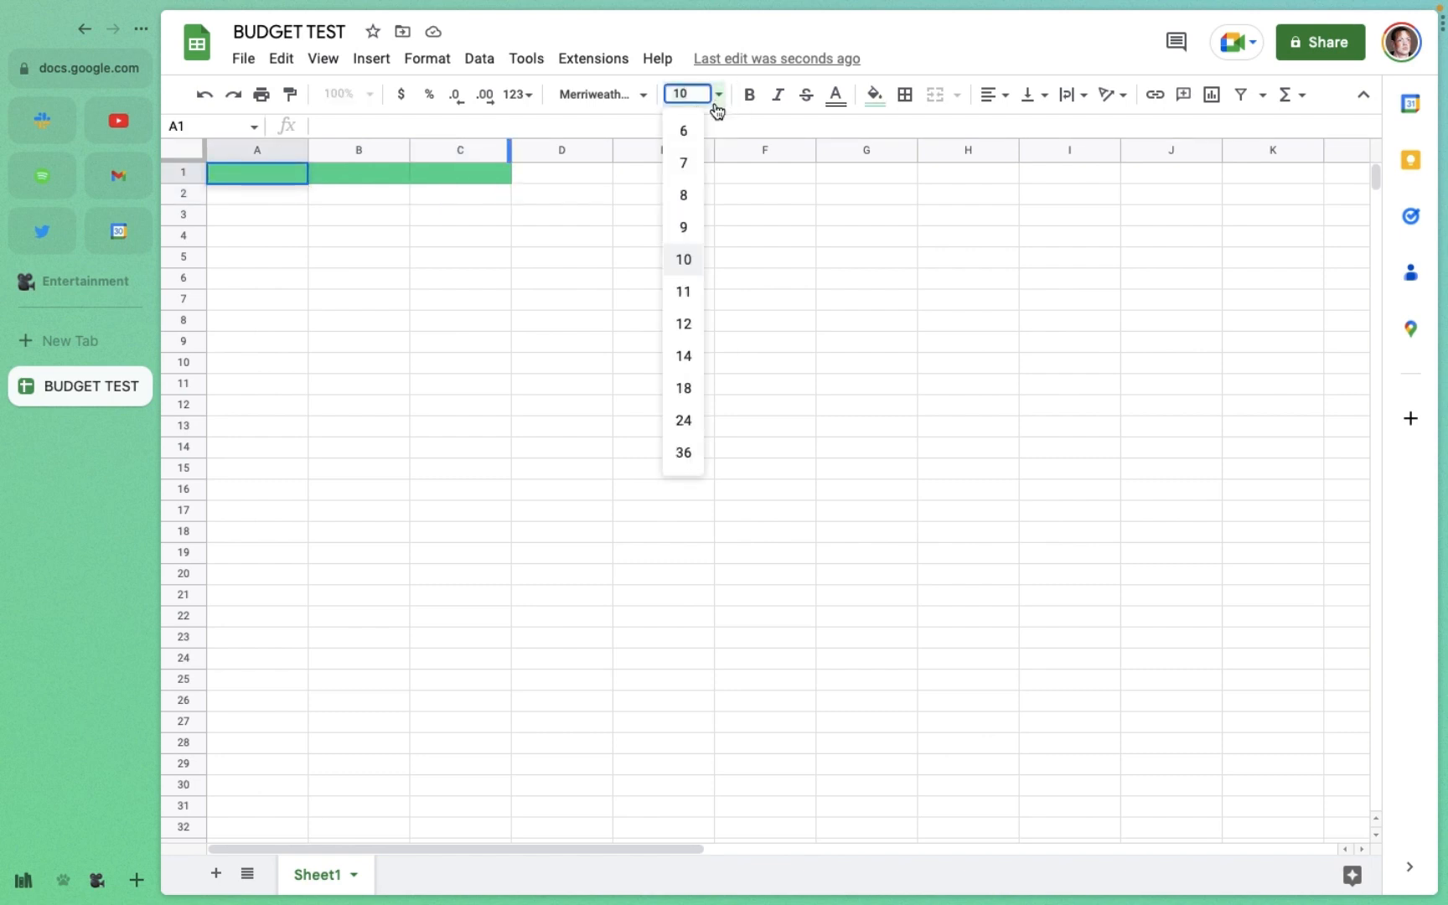
click(685, 298)
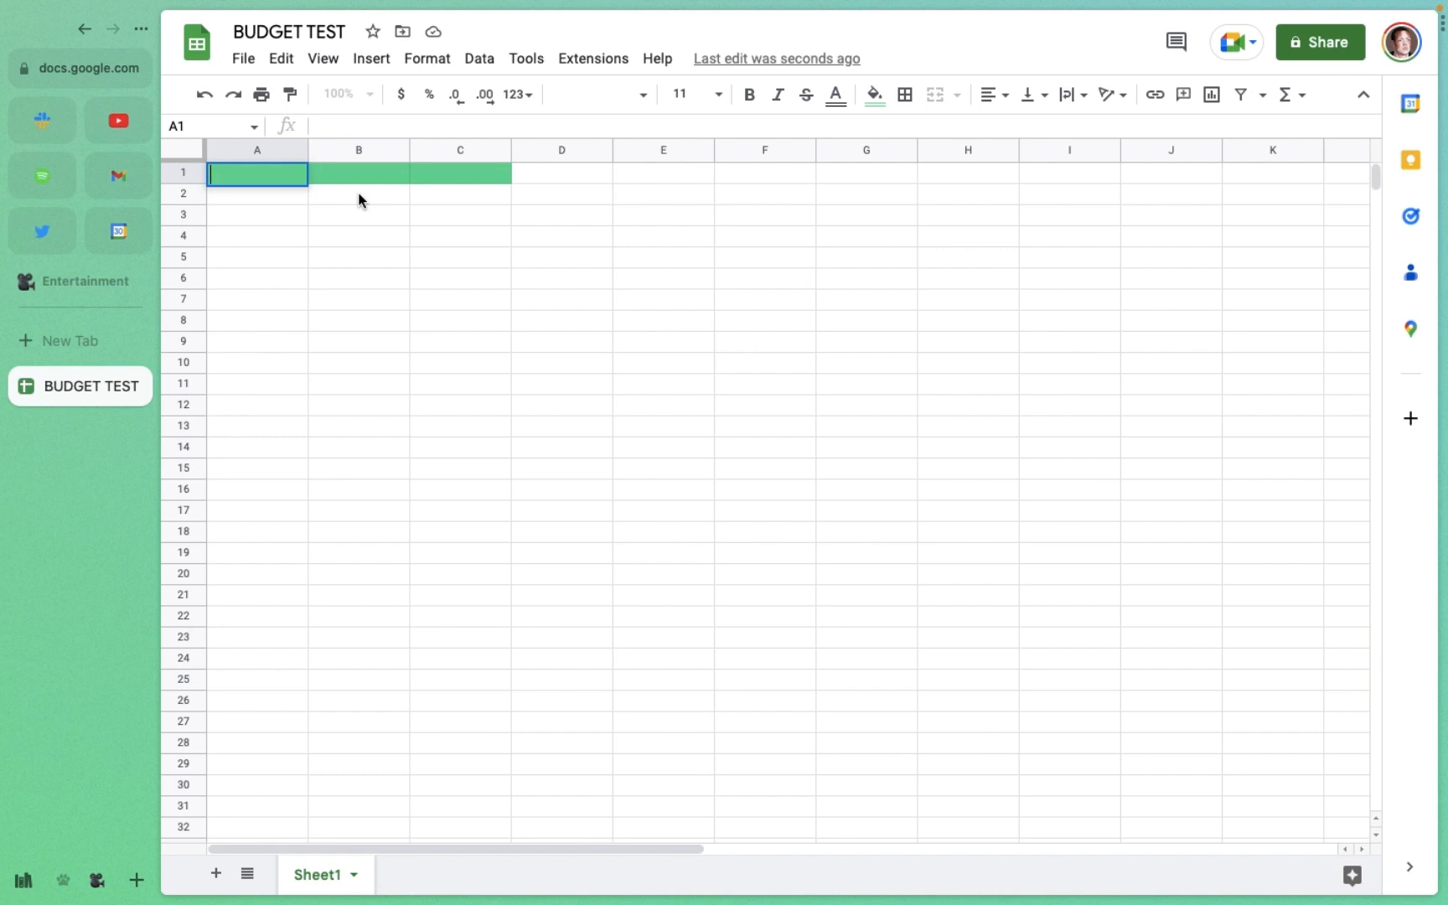
text(INCOME)
Step: Enter the header Balance in cell B1
click(361, 174)
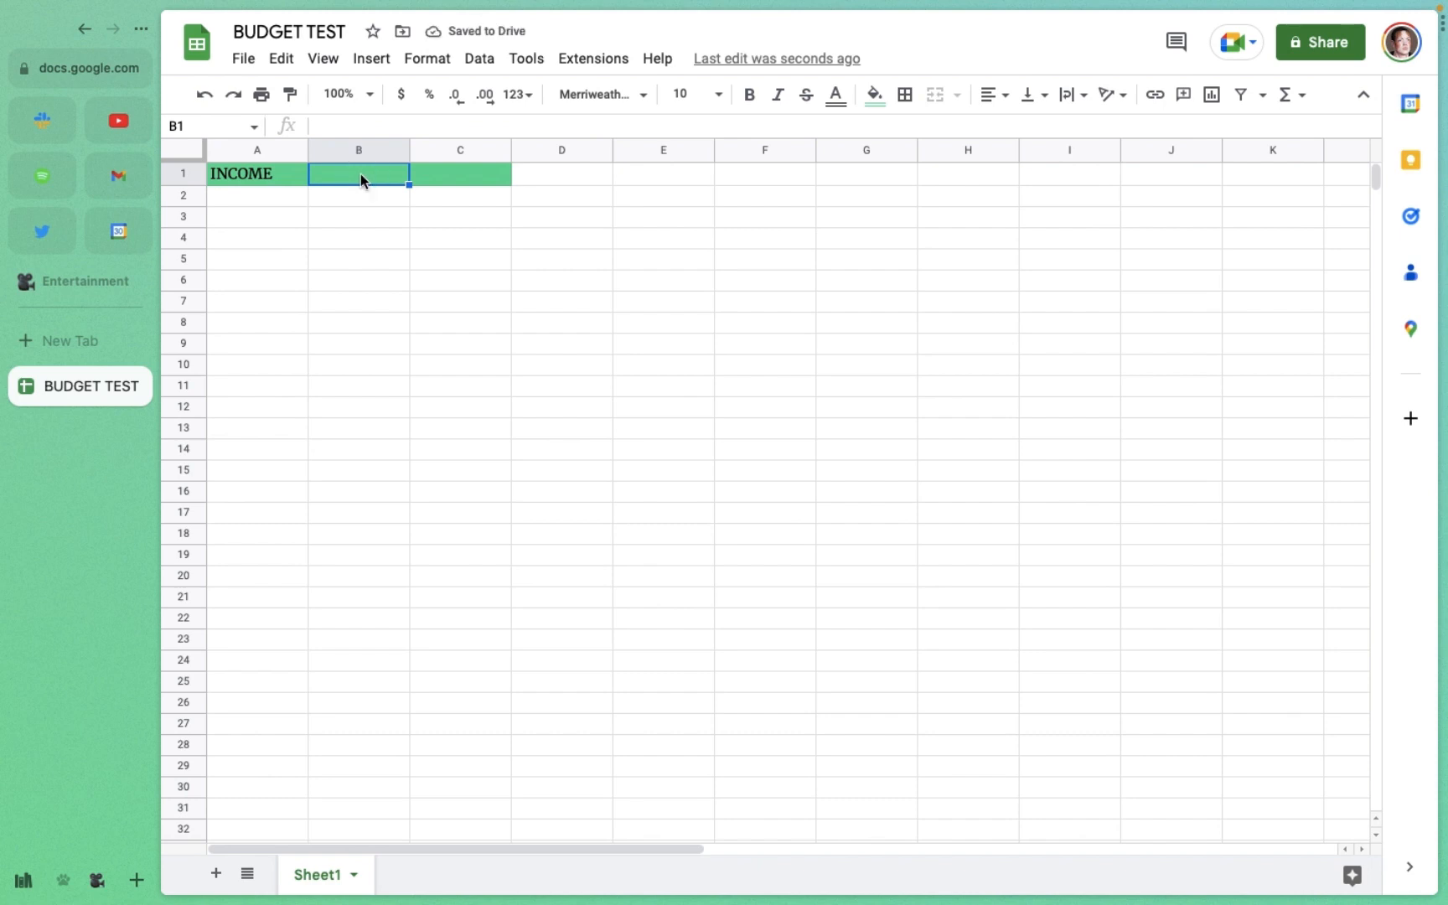
double_click(361, 174)
text(B)
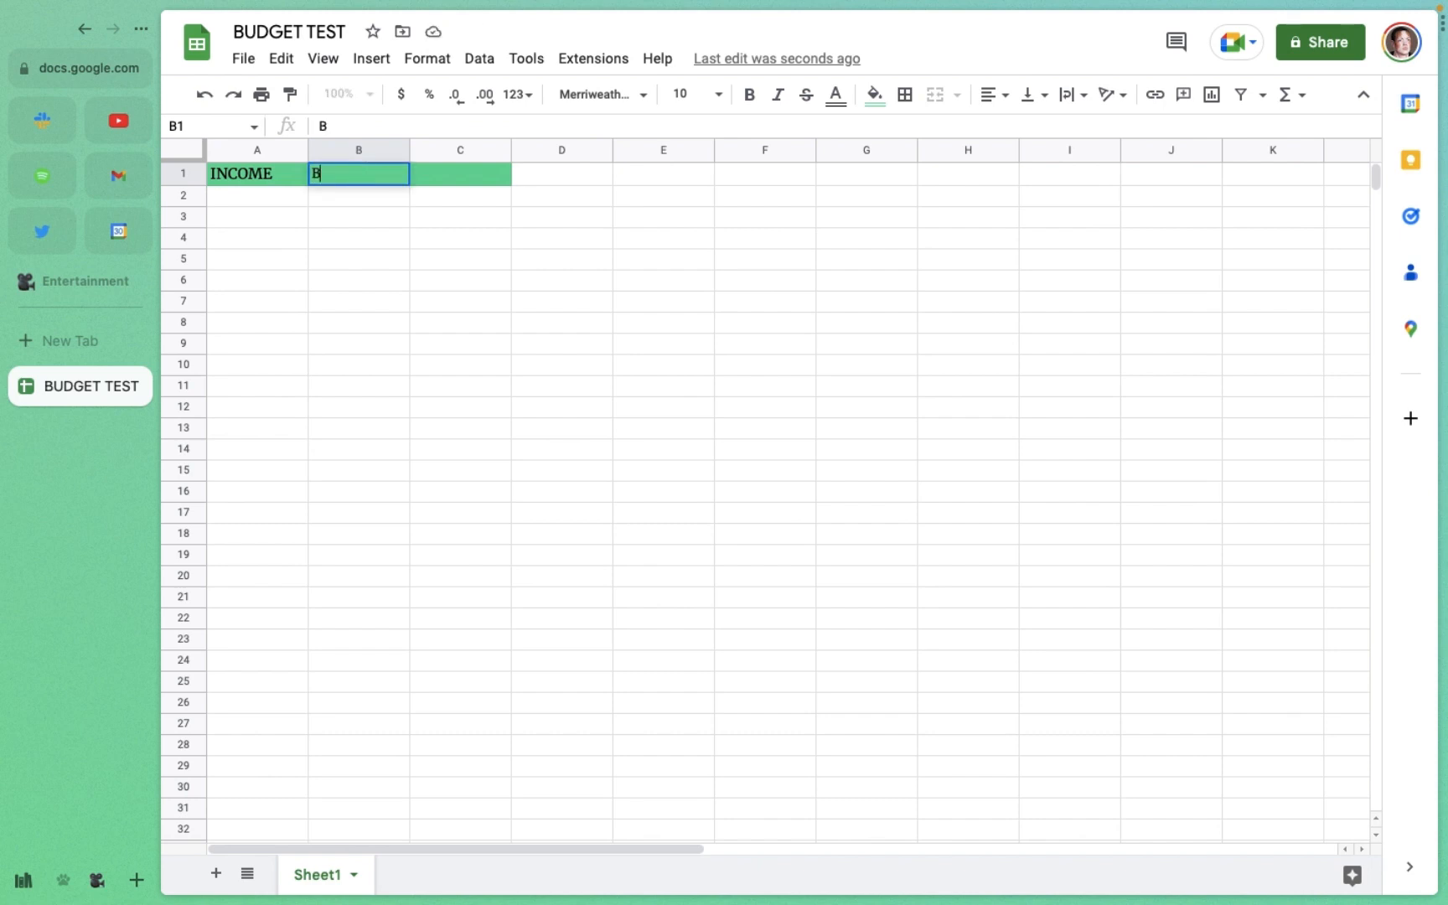
text(alance)
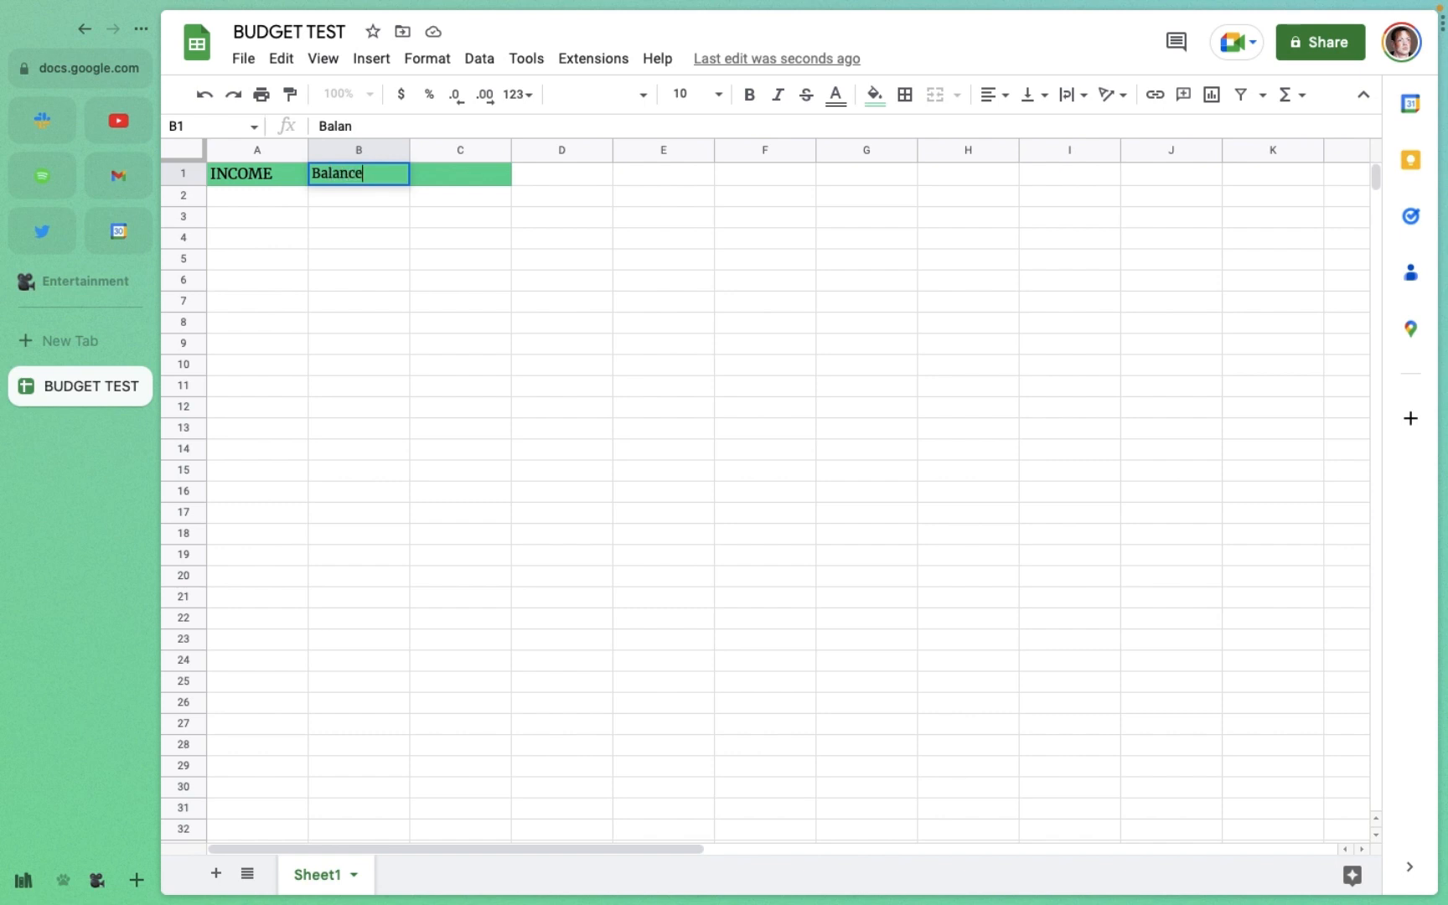
click(663, 300)
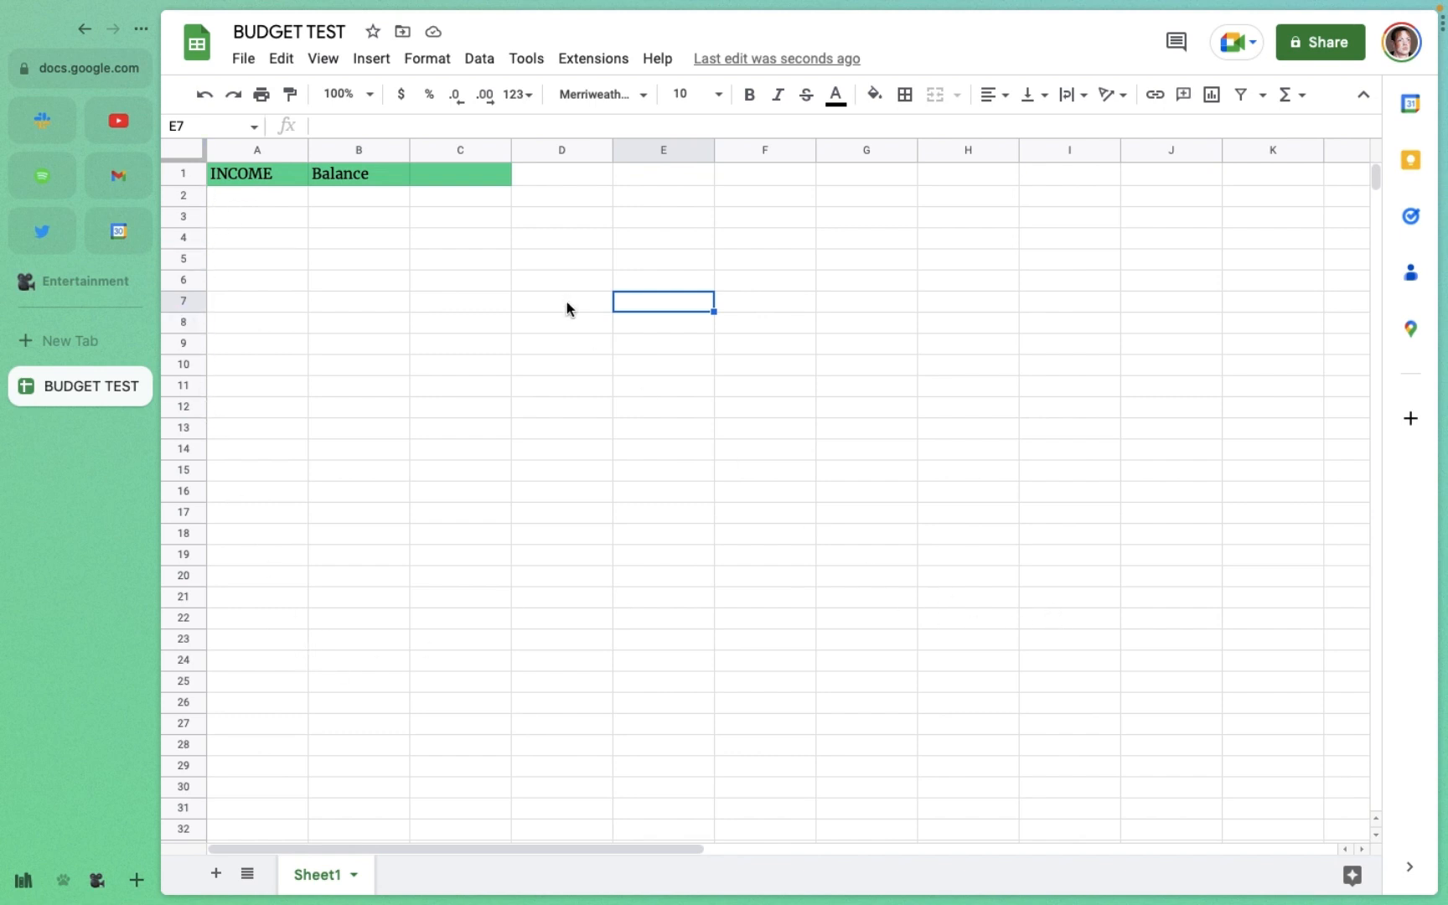
click(464, 228)
click(572, 402)
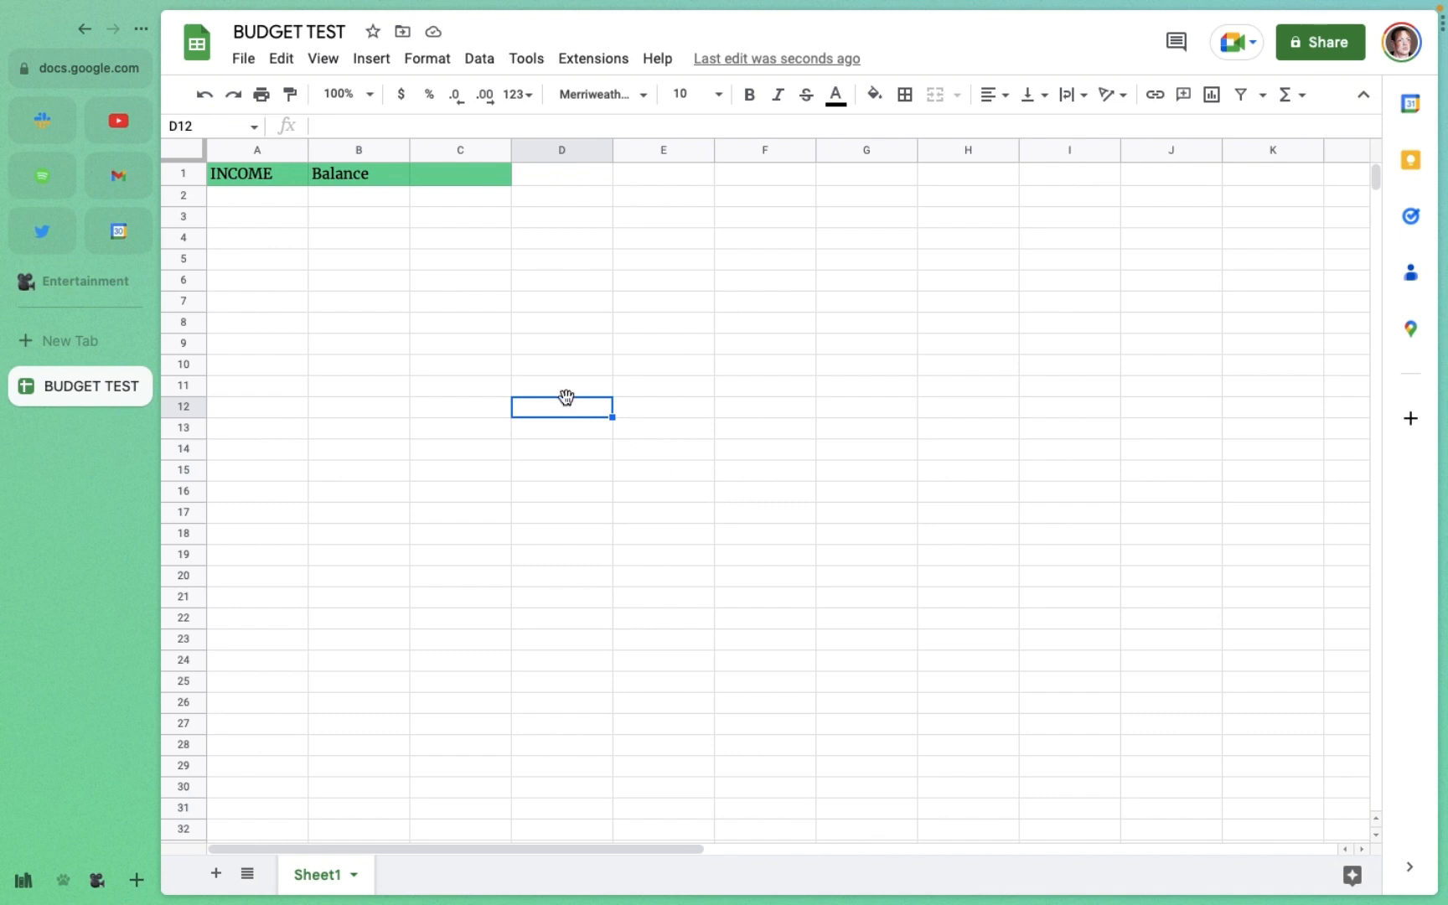
Step: Start a SUM formula in cell B5 that subtracts cell F6 from B5
click(353, 267)
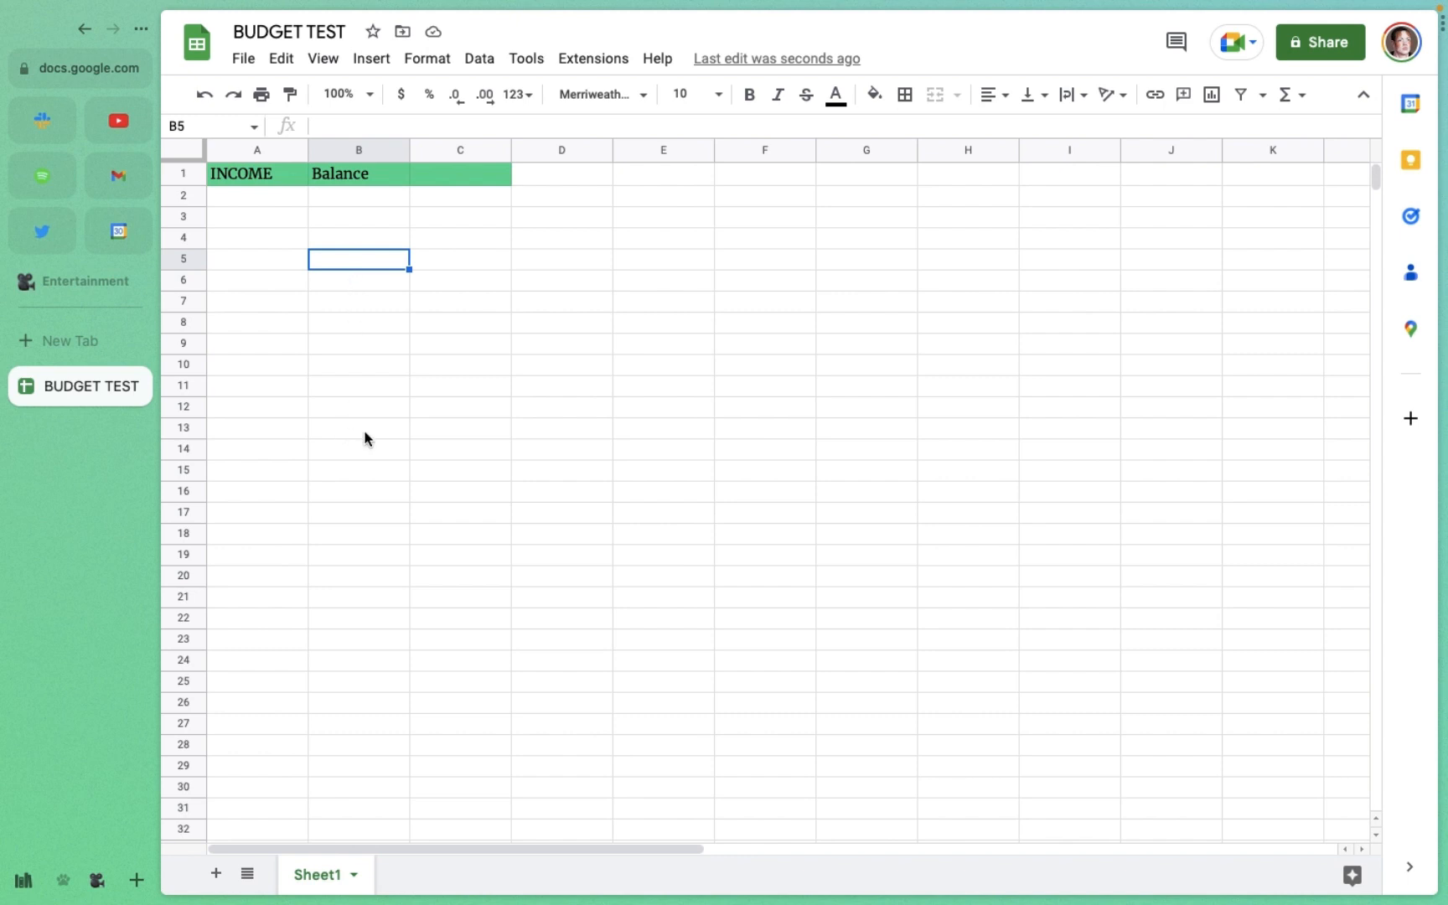
text(=)
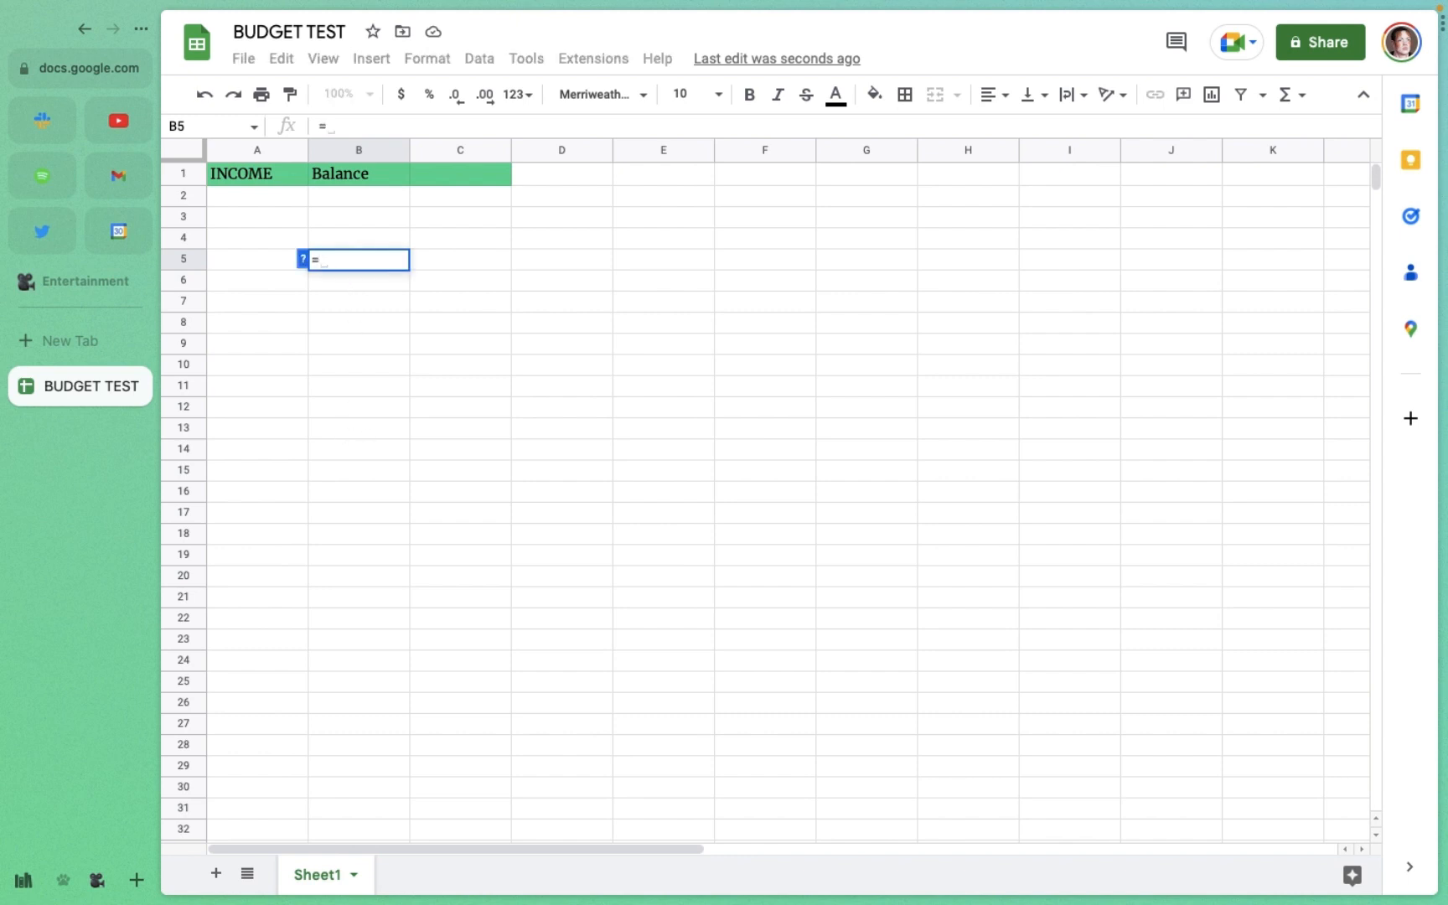
text(sum)
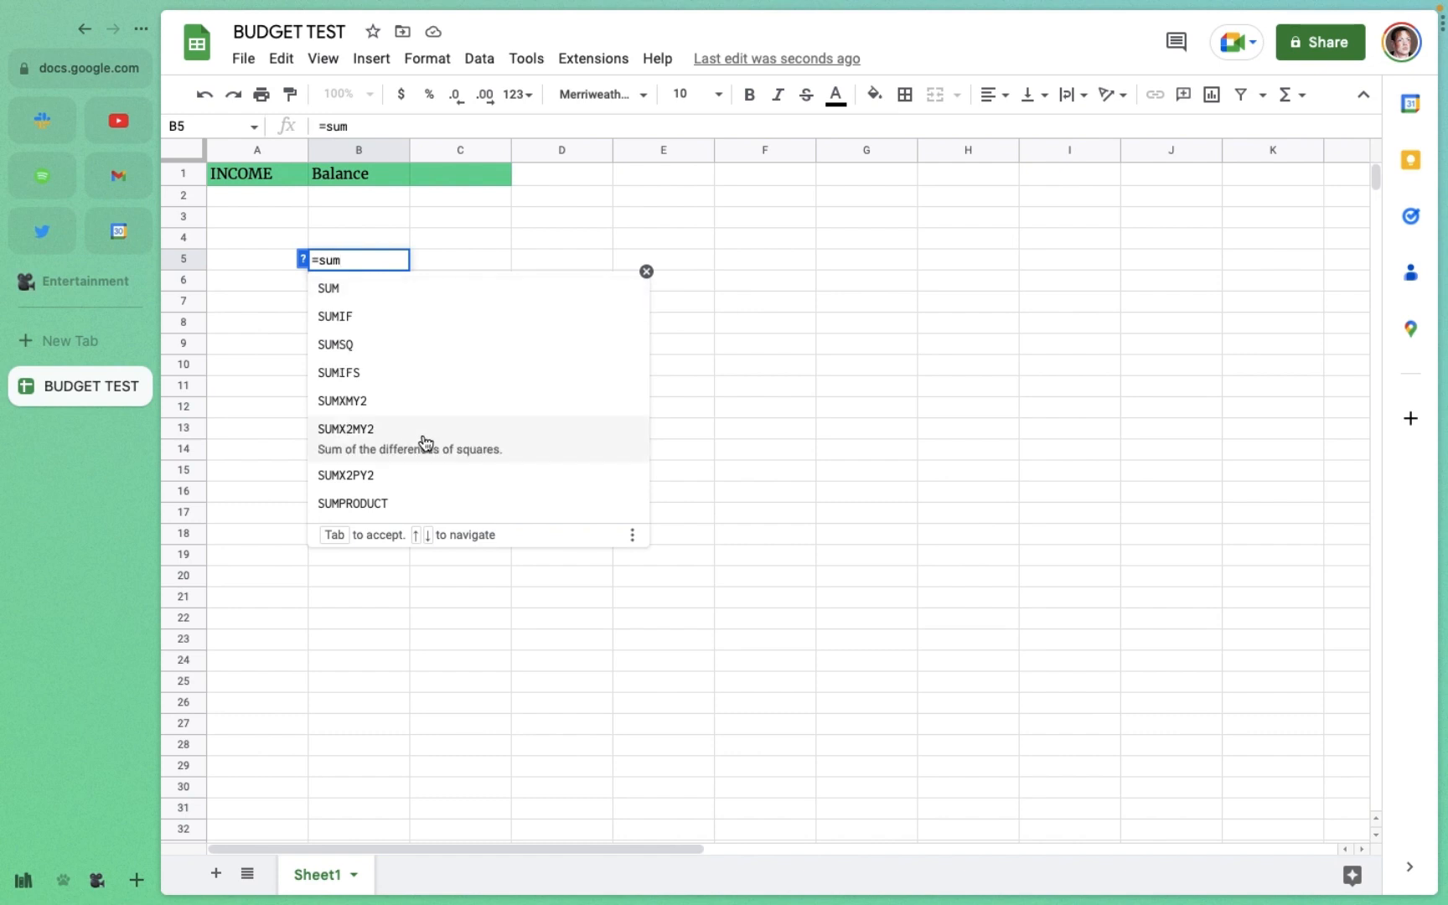
click(377, 300)
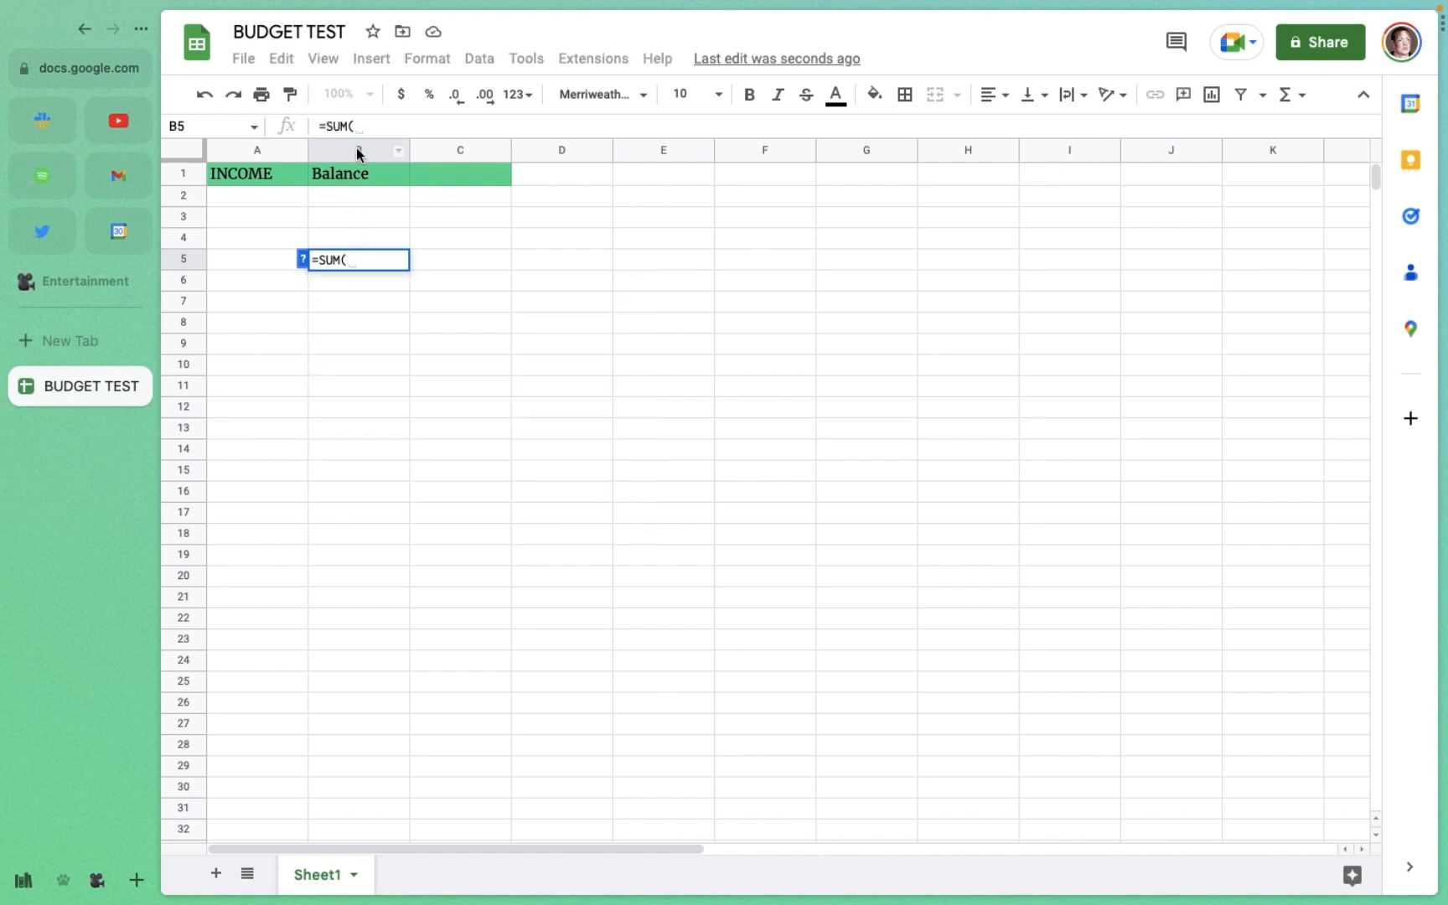
text(B)
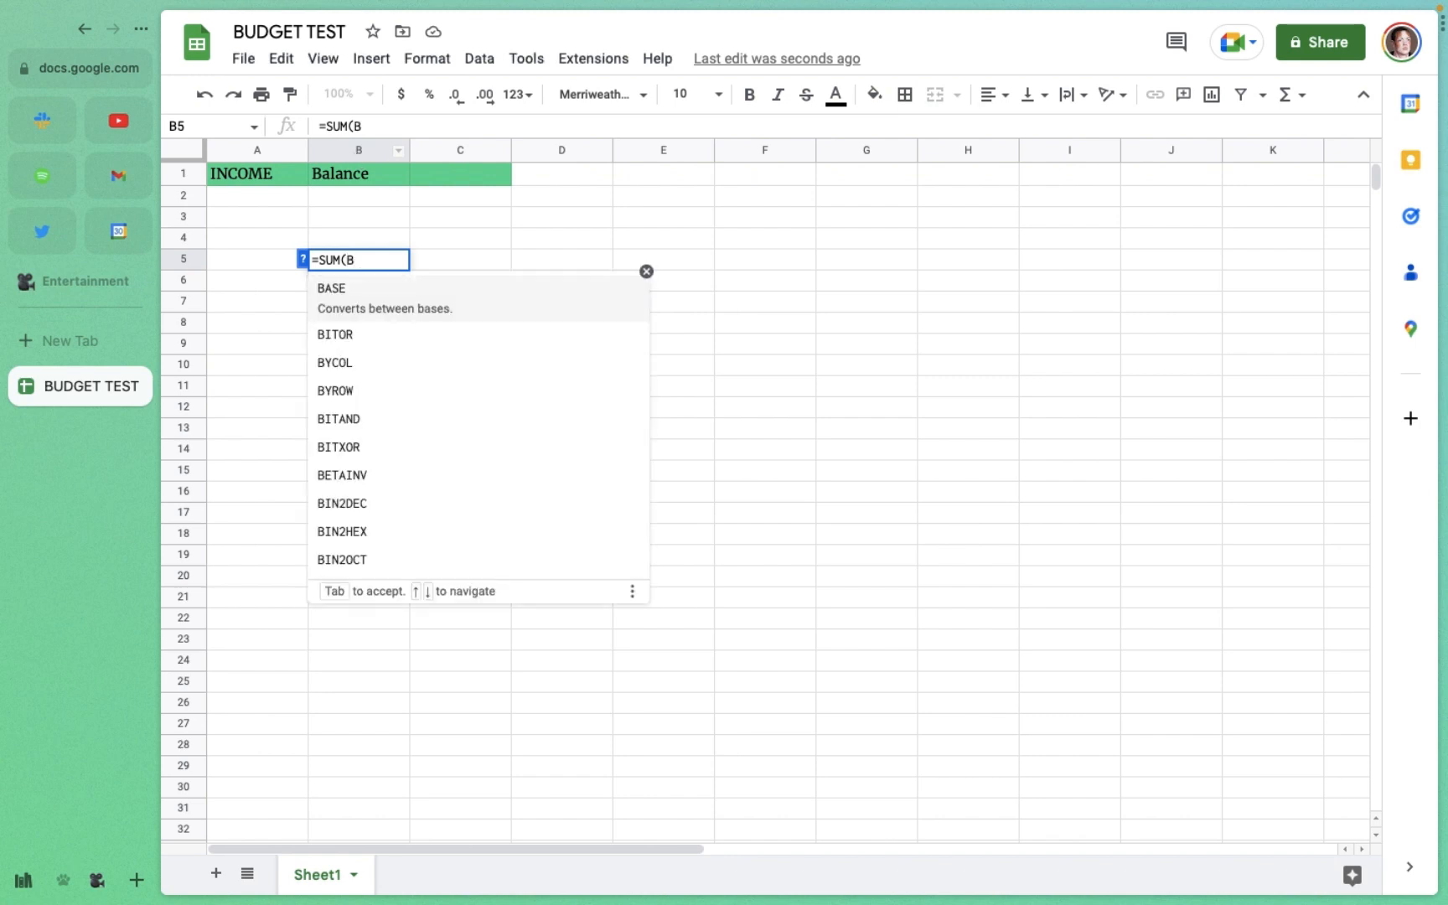
text(5)
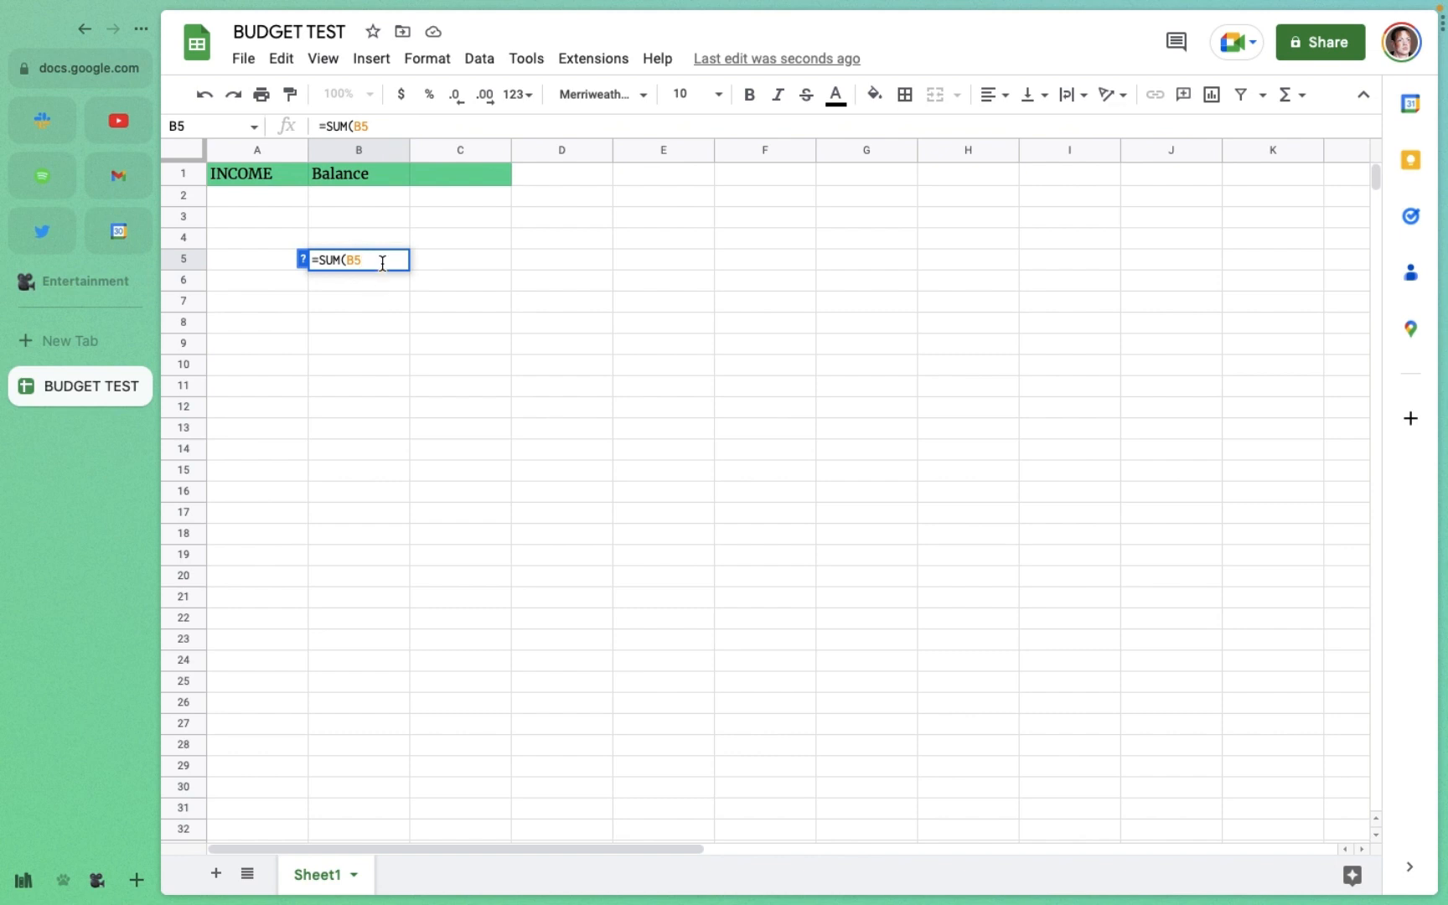
text(-)
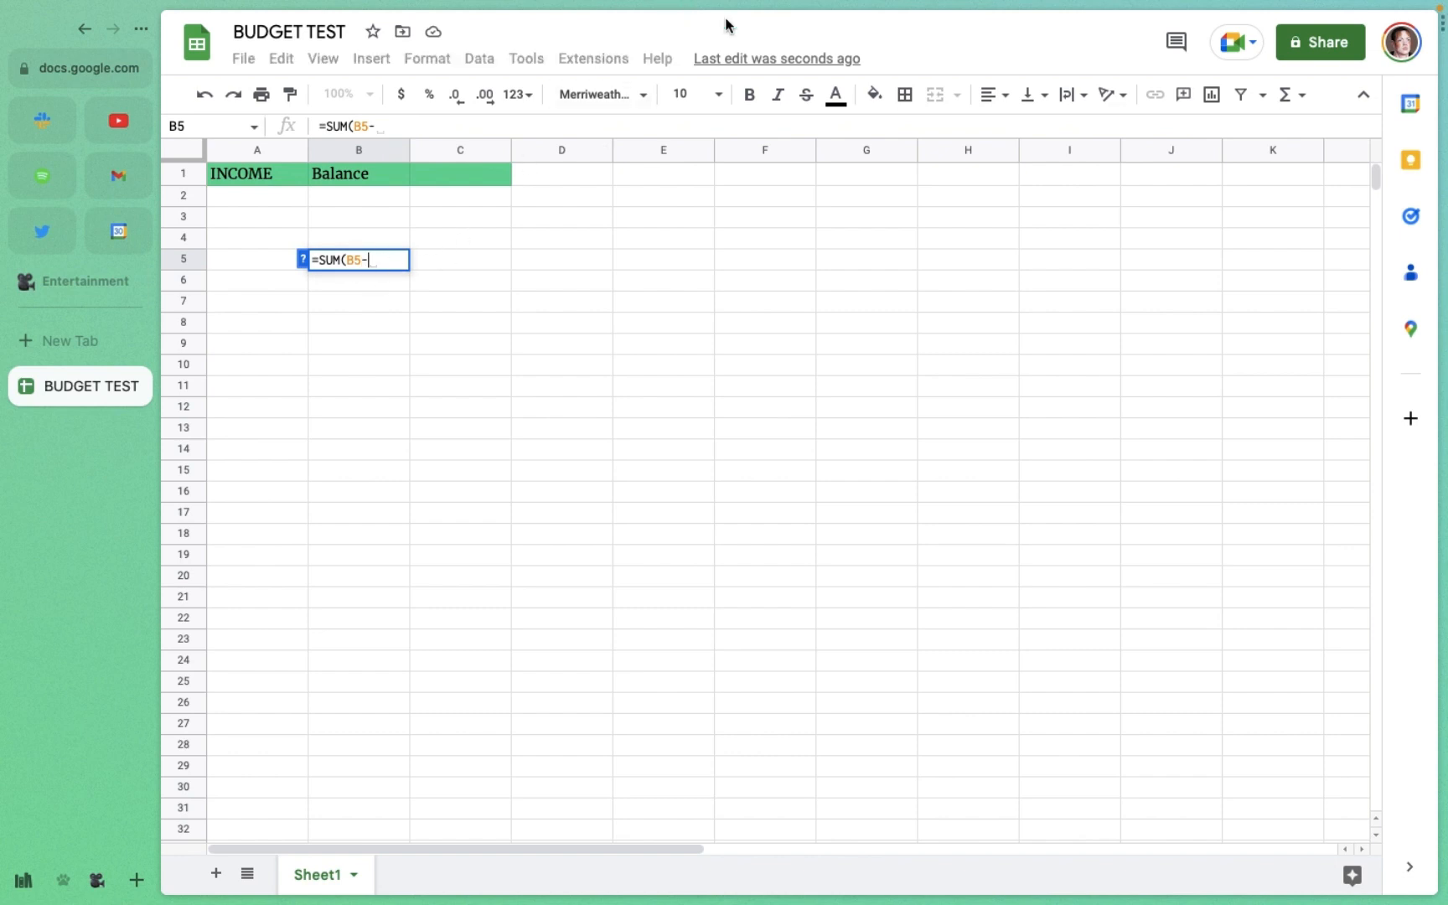
click(795, 275)
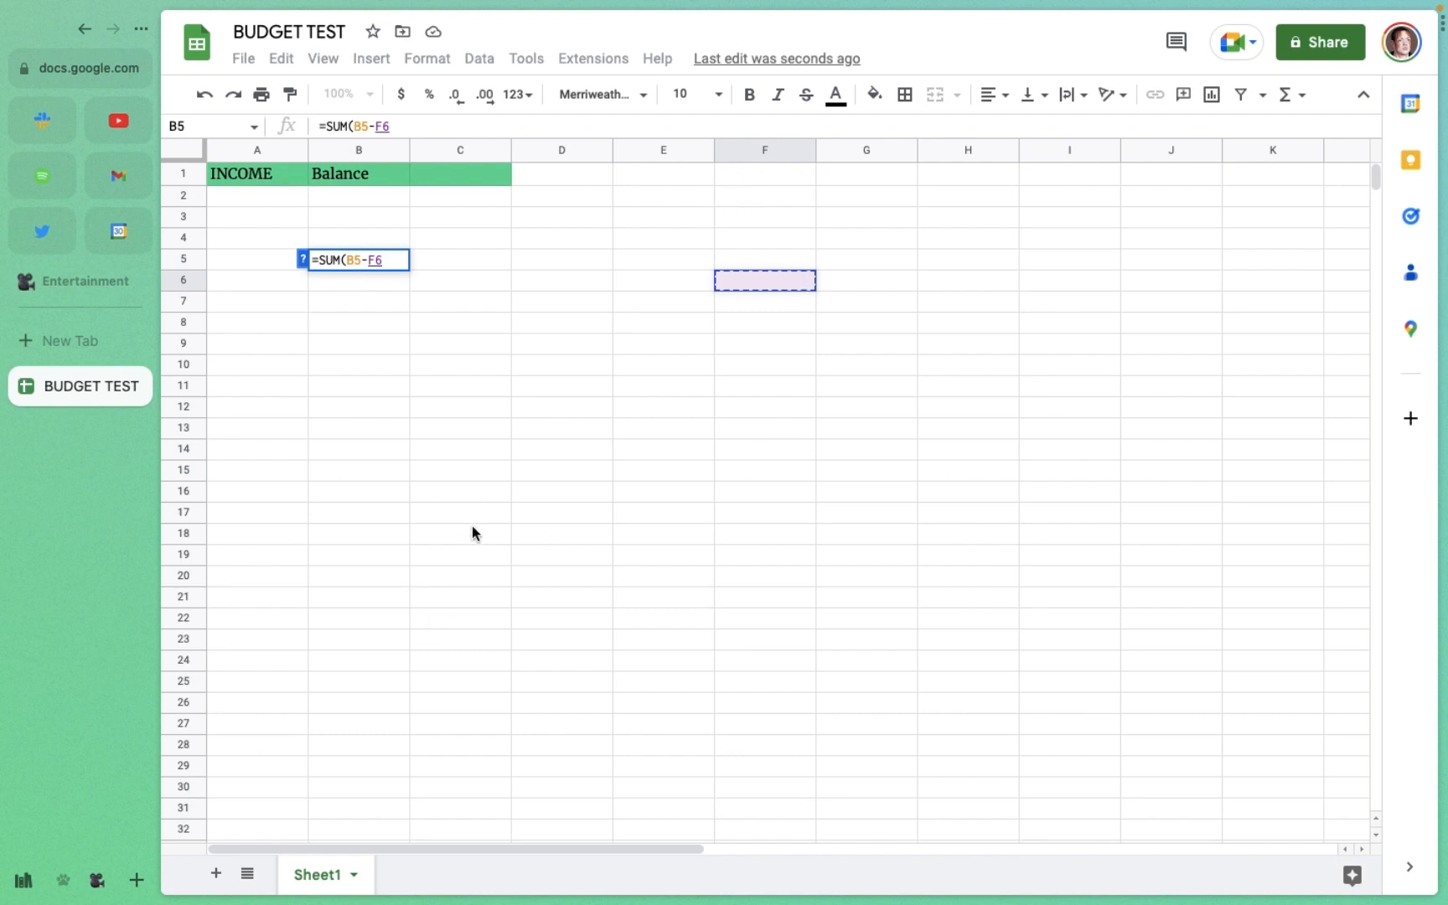
Step: Try other cells as the subtracted reference in the B5 formula, ending on B7
click(561, 413)
click(559, 330)
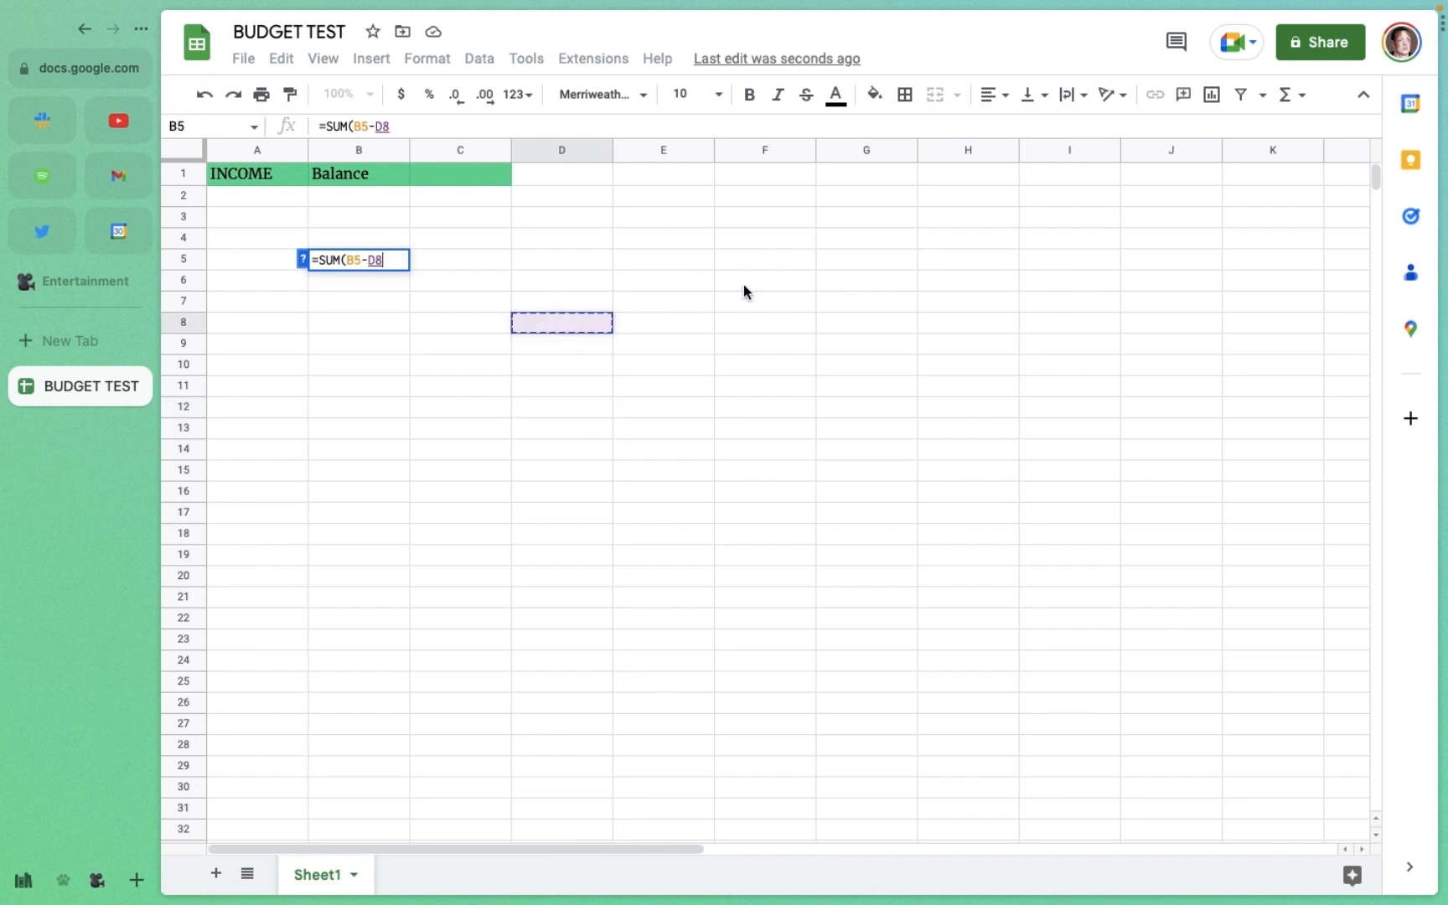
click(743, 287)
click(502, 280)
click(359, 299)
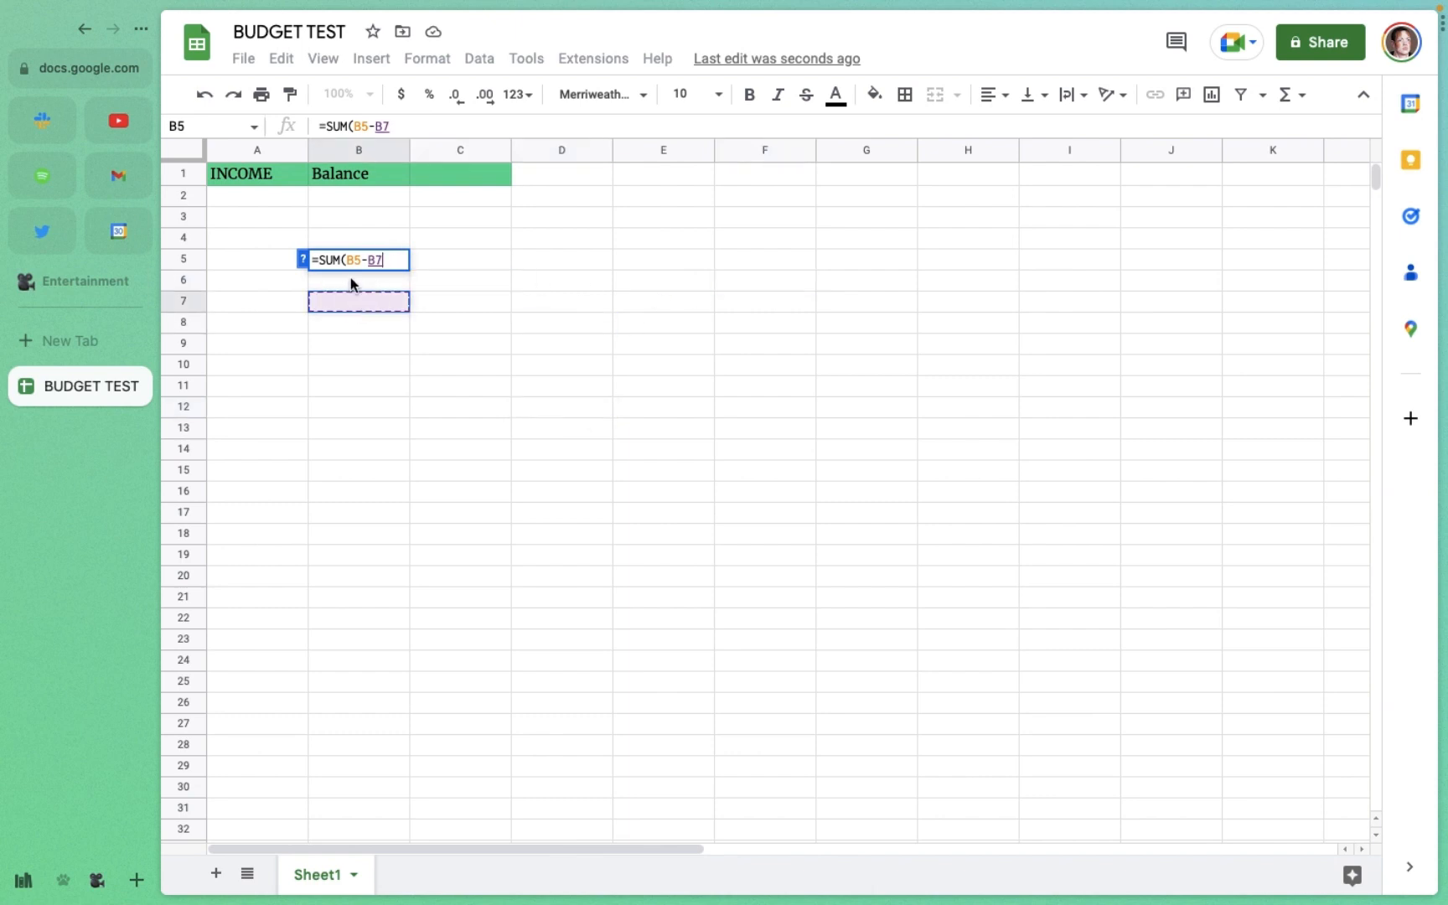
Step: Try other cells as the first reference in the B5 formula, ending on B17
click(359, 258)
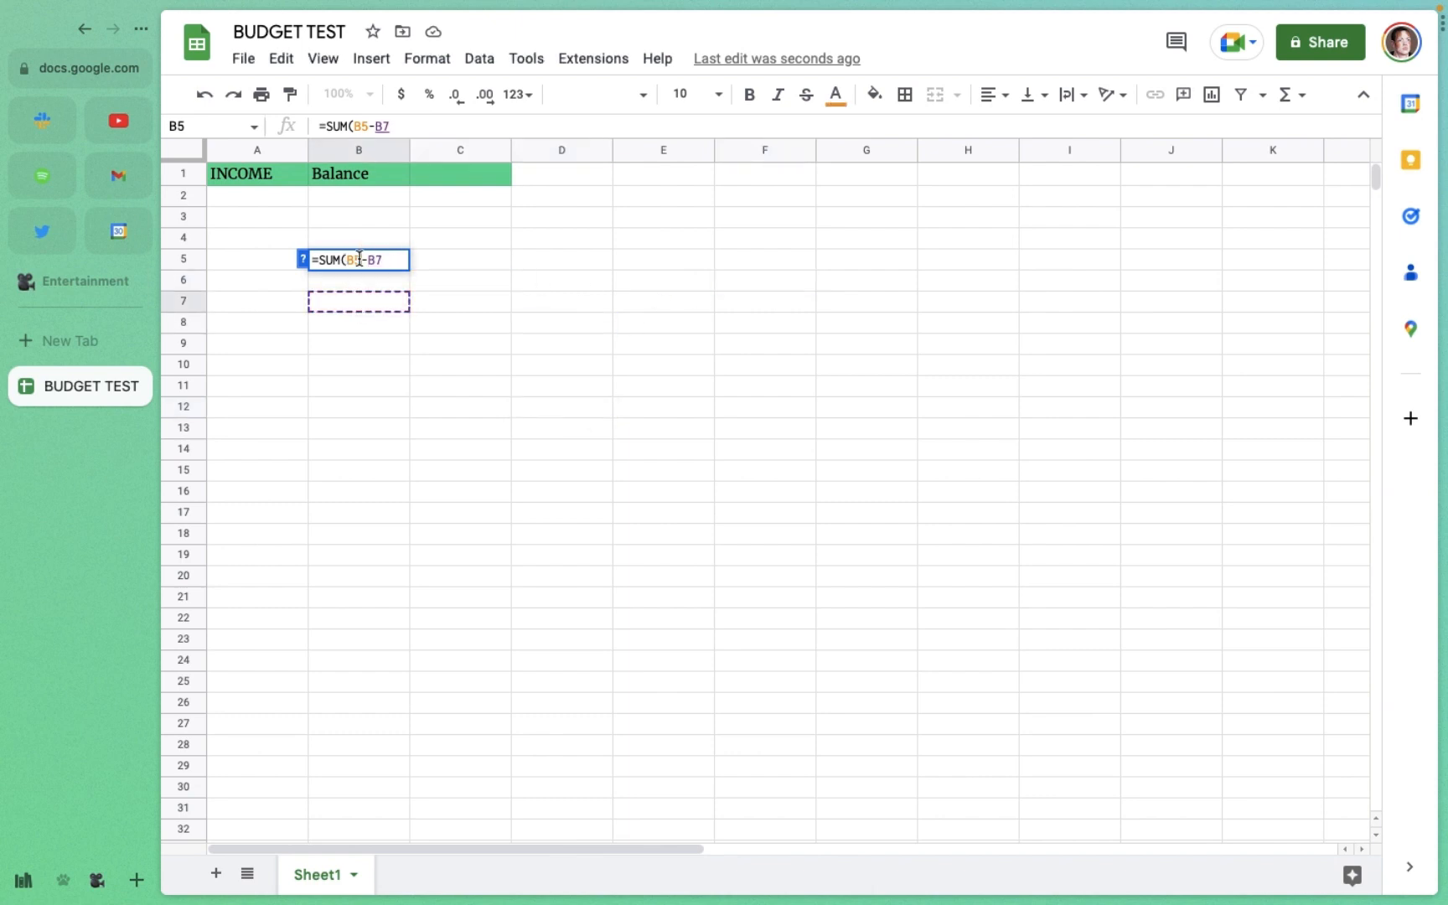
key(BackSpace)
key(BackSpace)
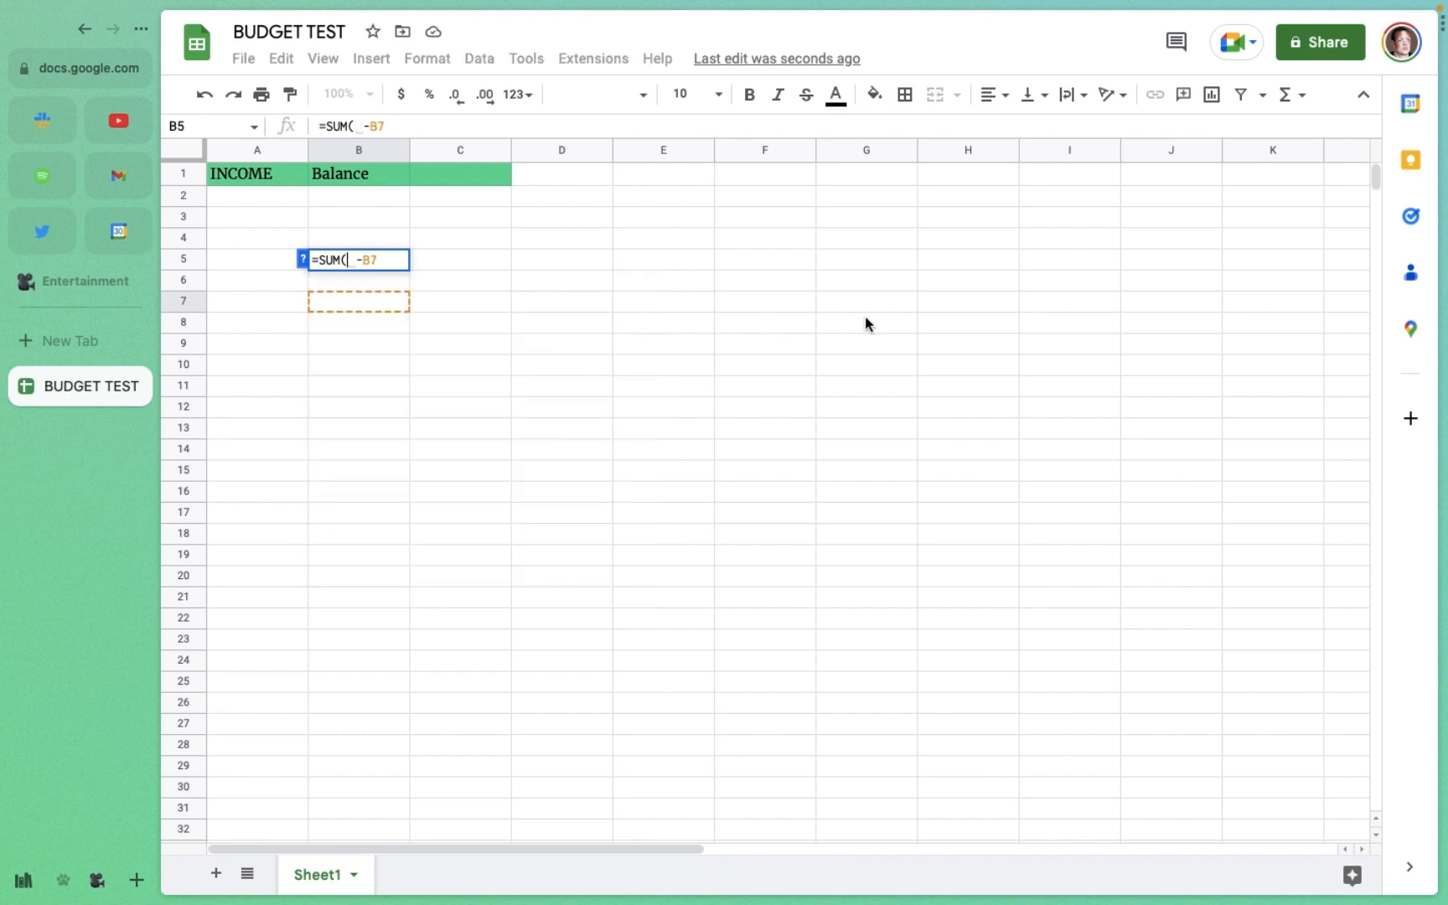
click(920, 321)
click(690, 248)
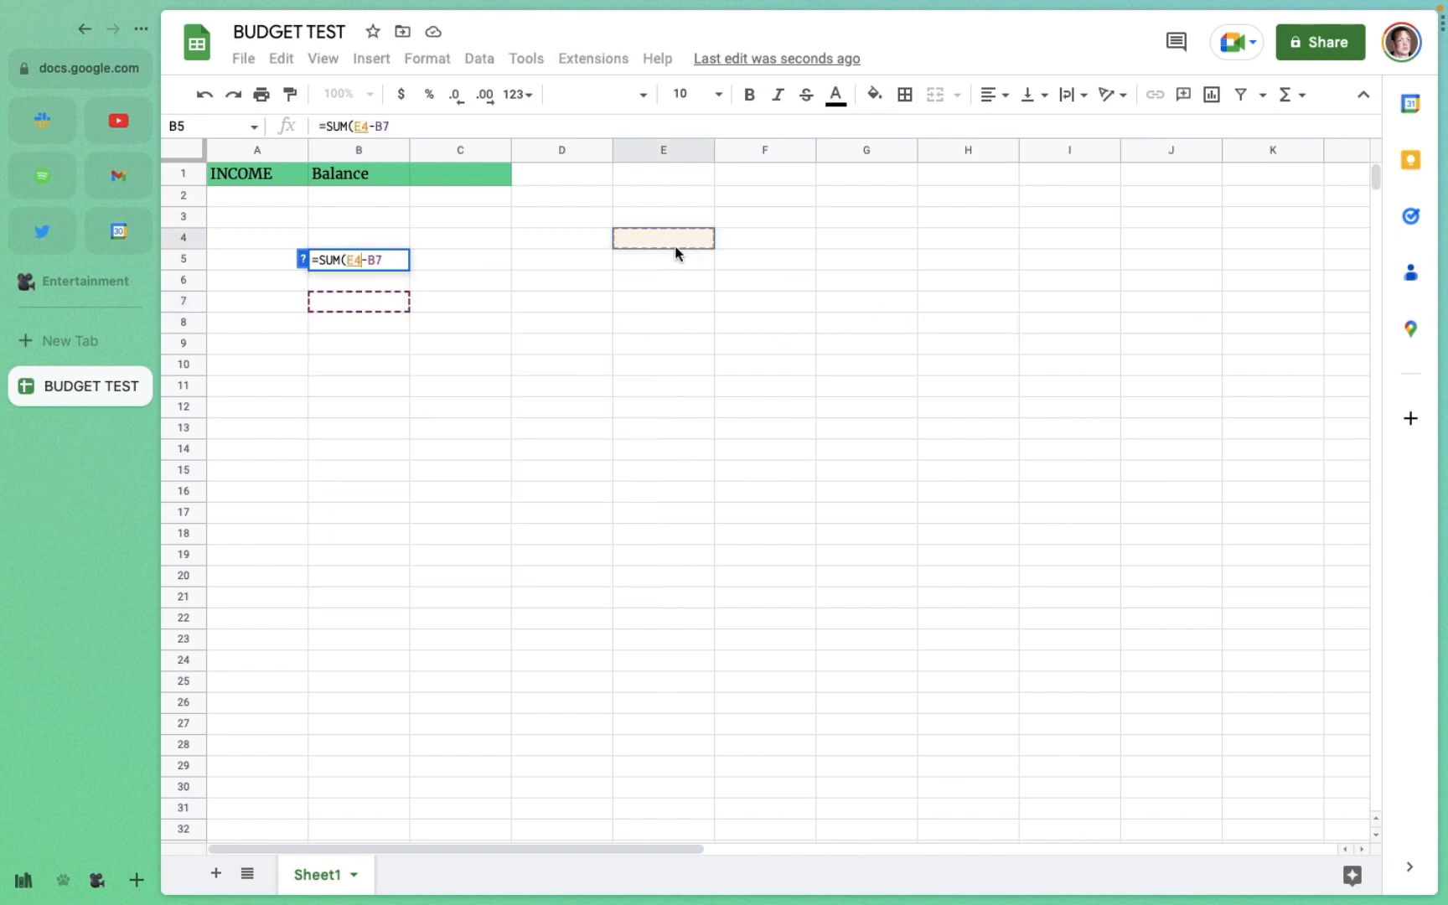
click(502, 287)
click(392, 515)
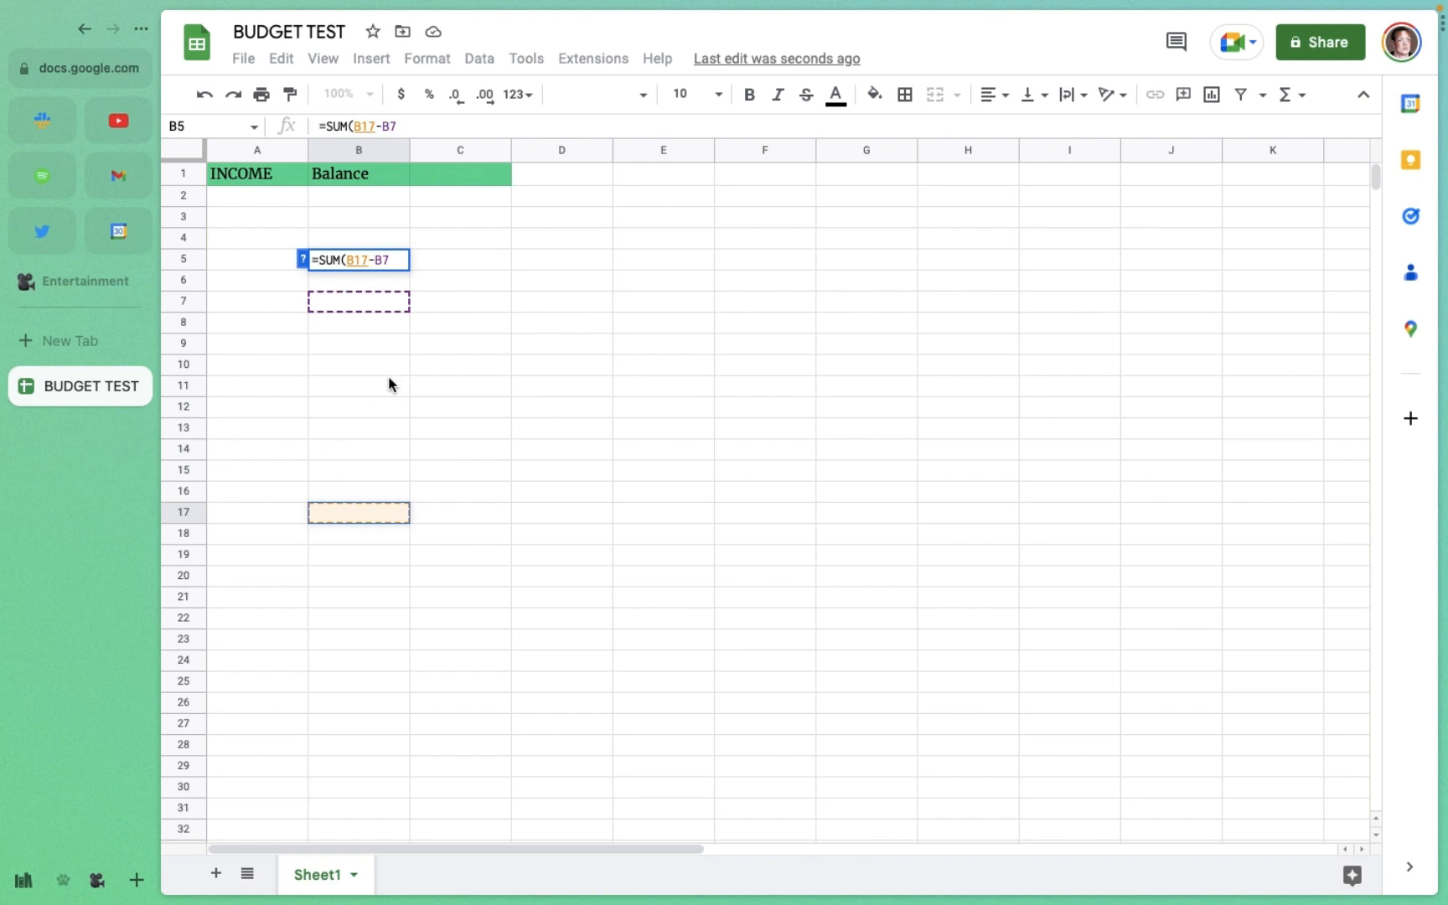
Step: Clear the unfinished formula from cell B5
key(BackSpace)
key(BackSpace)
key(BackSpace)
key(BackSpace)
key(BackSpace)
key(BackSpace)
key(BackSpace)
key(BackSpace)
key(BackSpace)
key(BackSpace)
key(BackSpace)
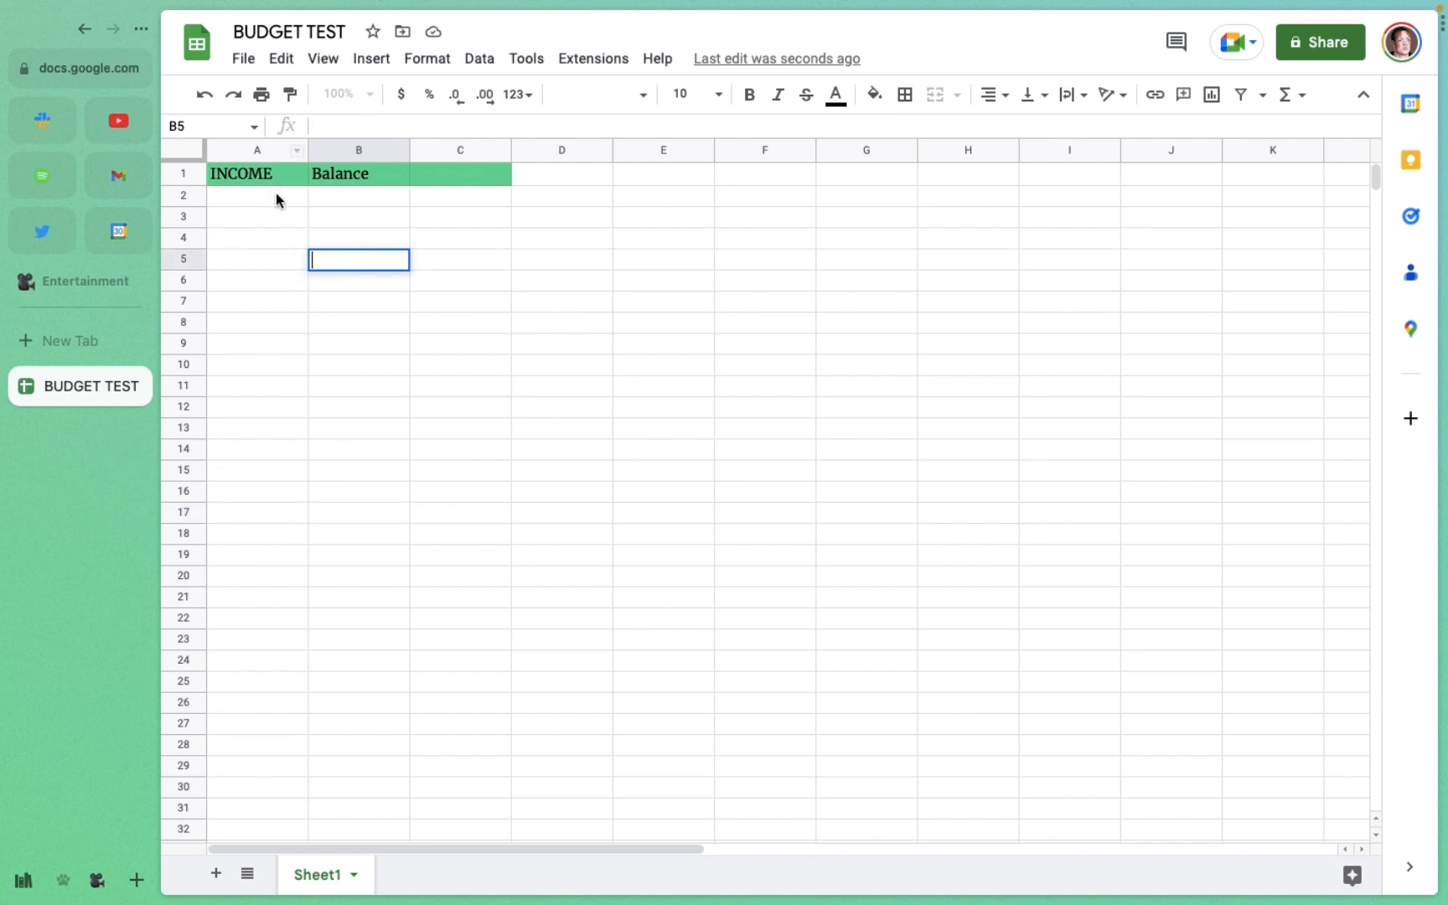
Step: Enter the first earner's name in cell A2 and a balance of 1500 in cell B2
click(276, 195)
text(JACK)
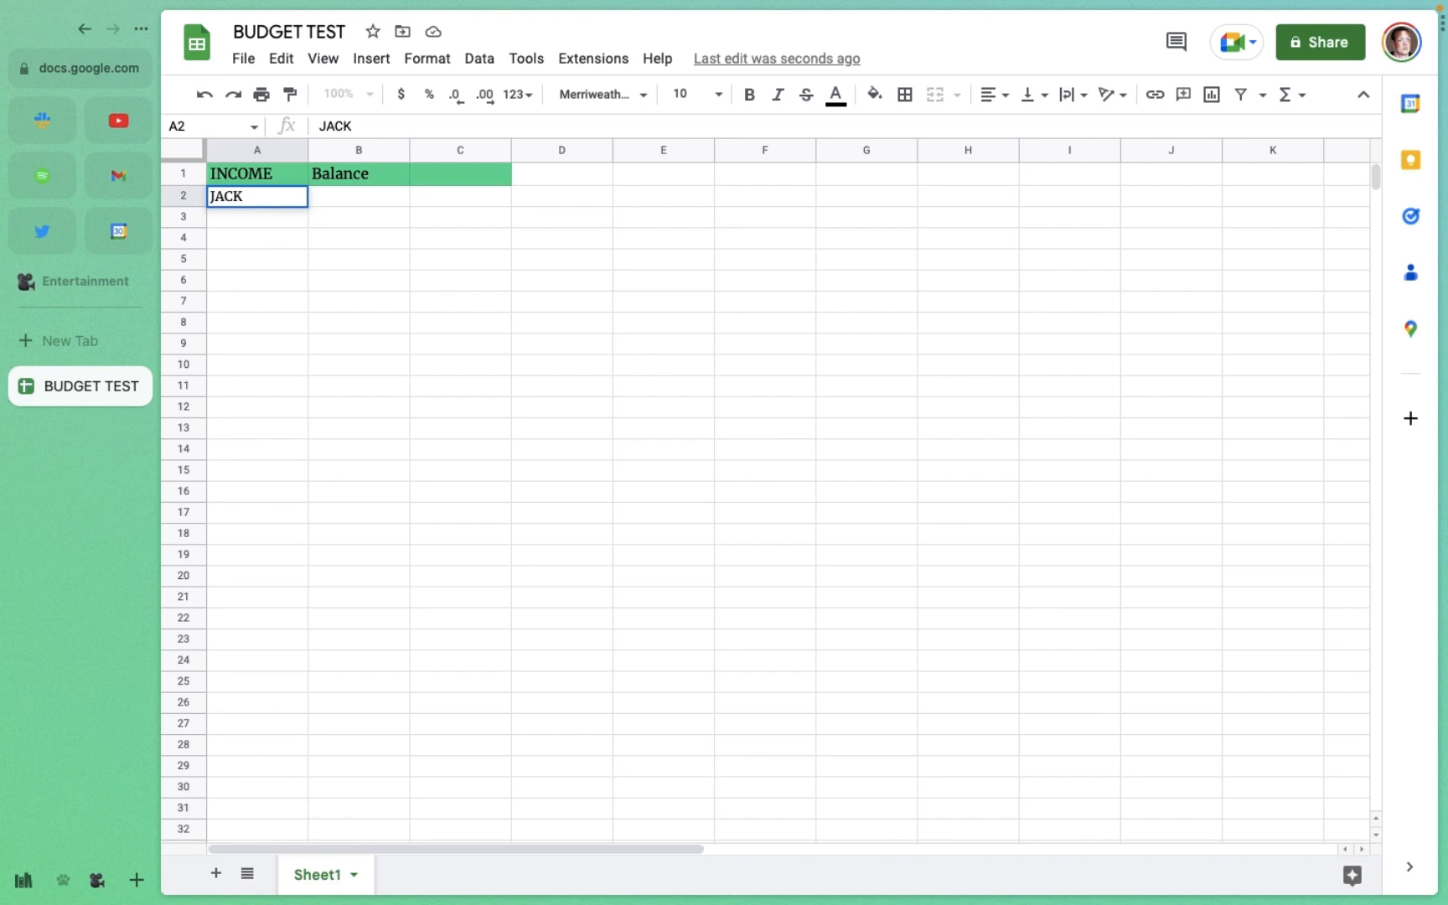
click(347, 198)
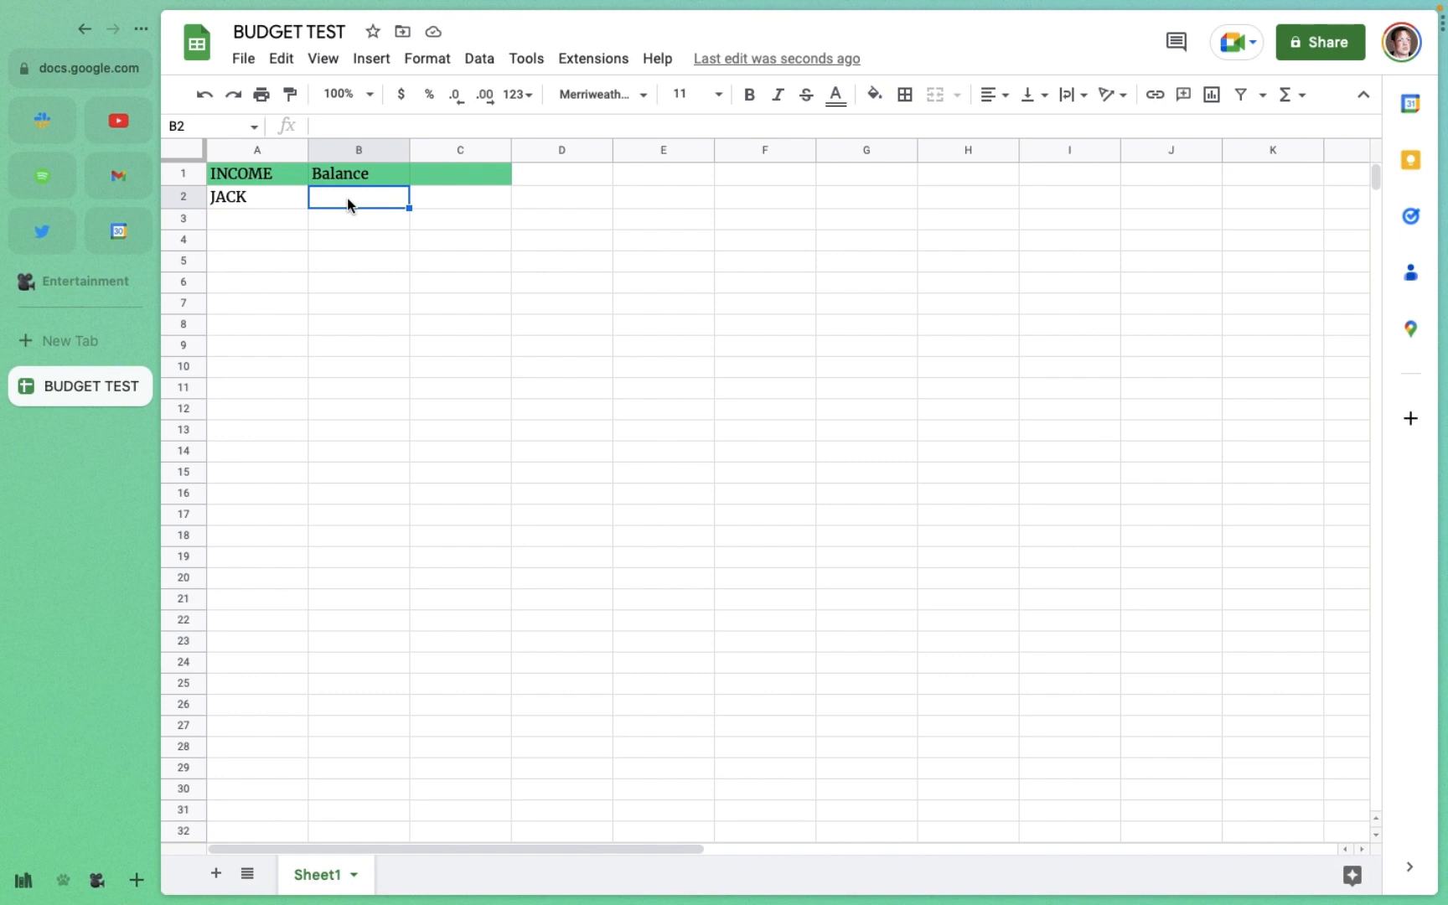
text(1500)
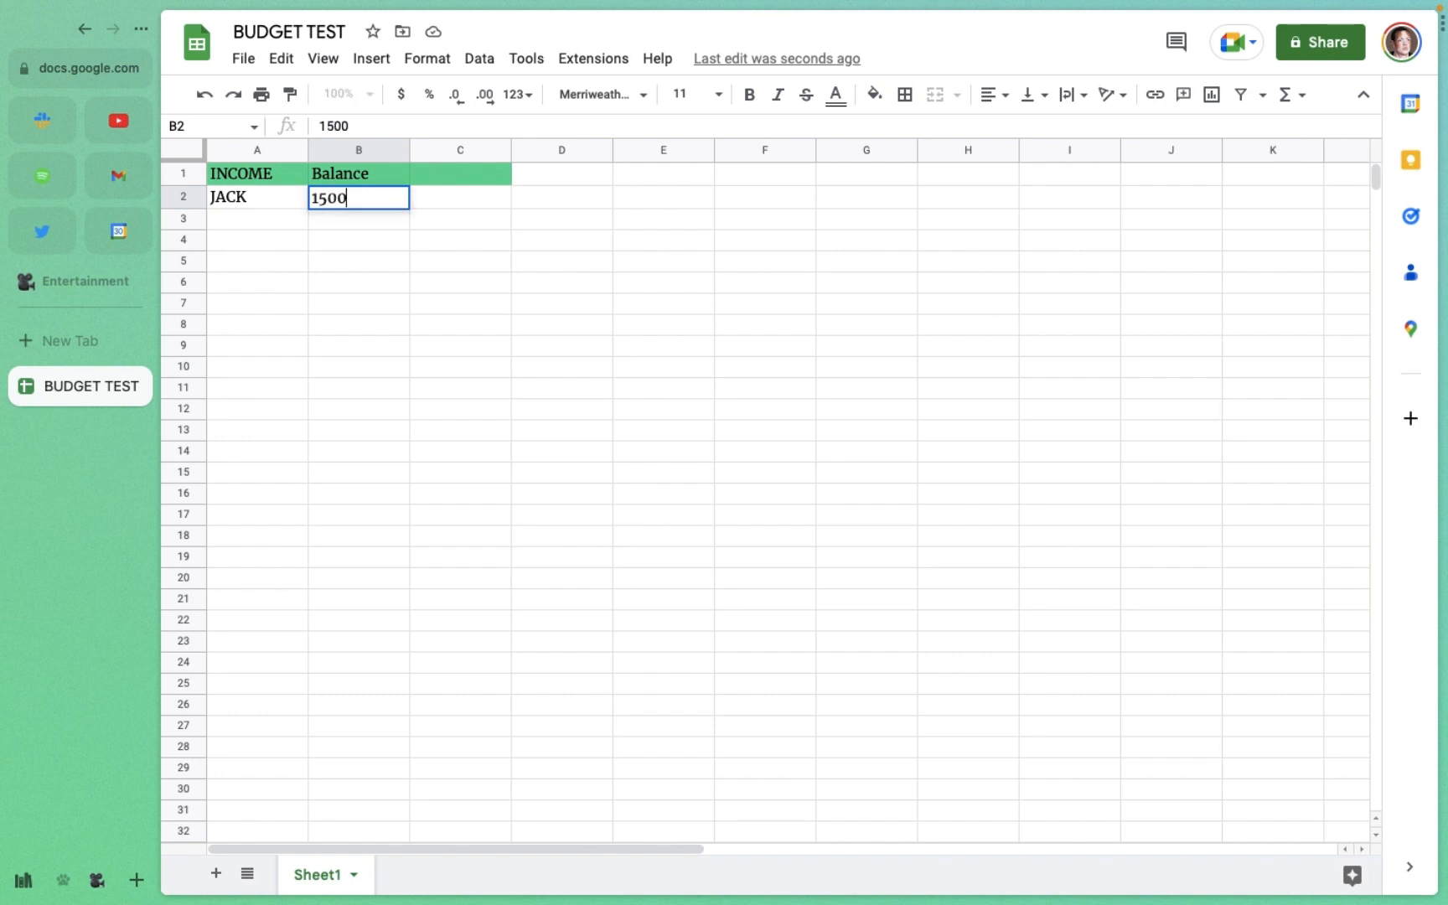
Step: Enter the second earner's name in cell A3 and a balance of 3000 in cell B3
click(295, 219)
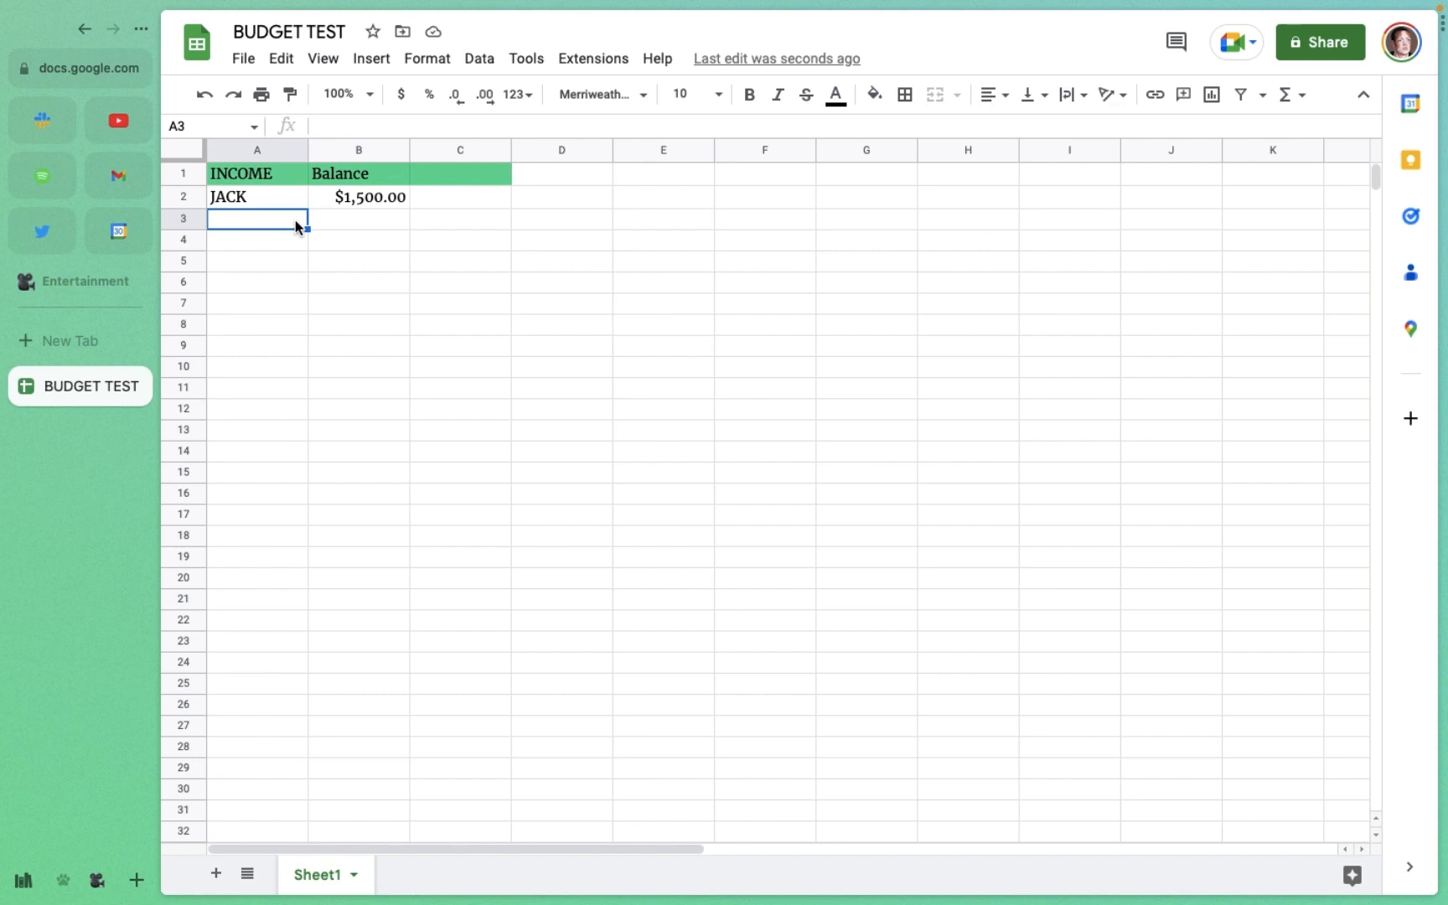
text(GABE)
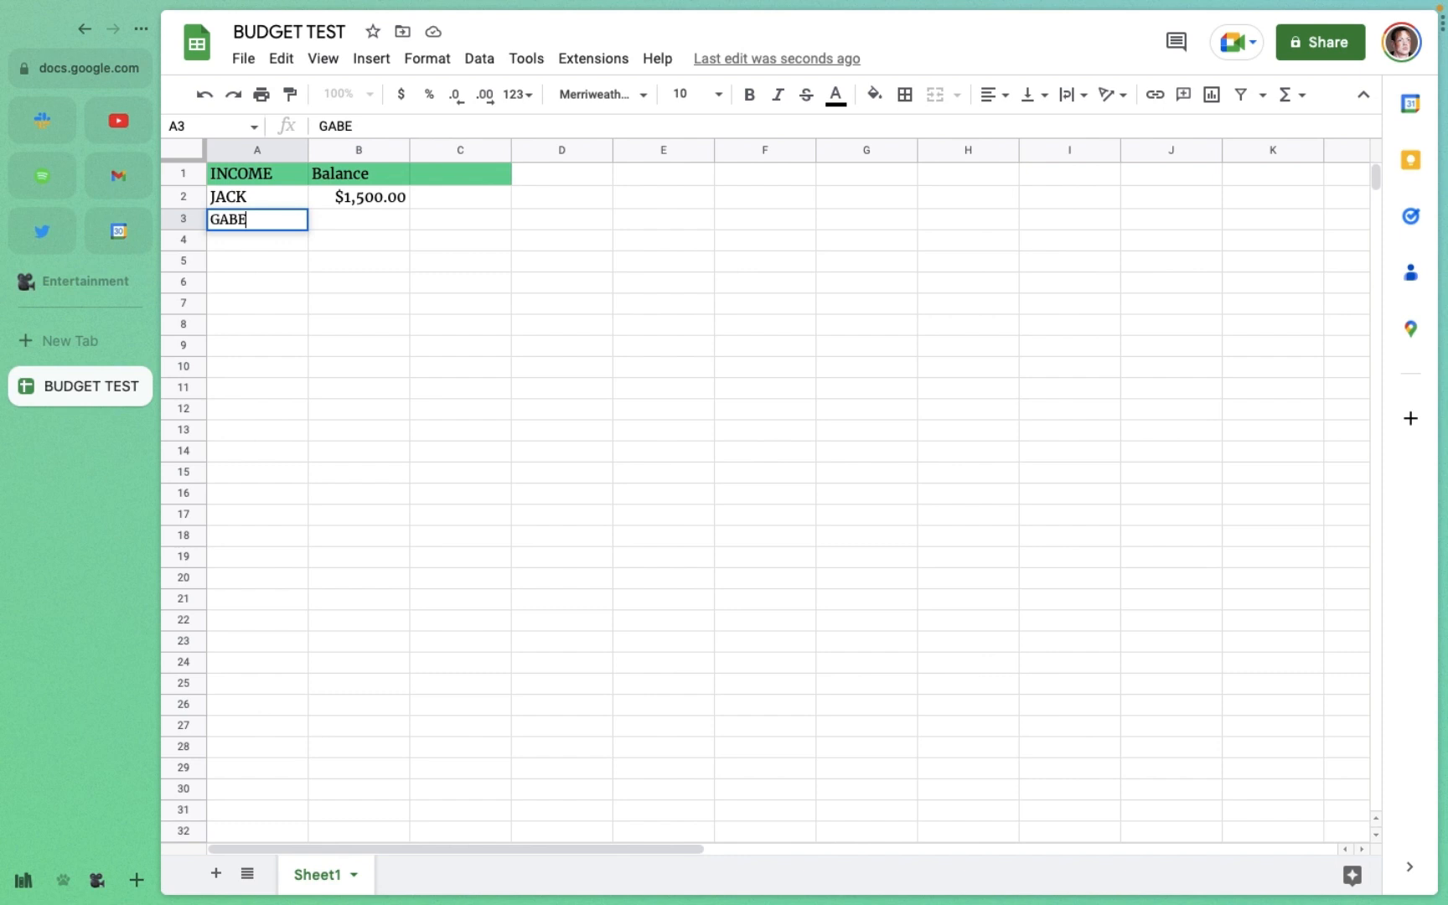
key(Tab)
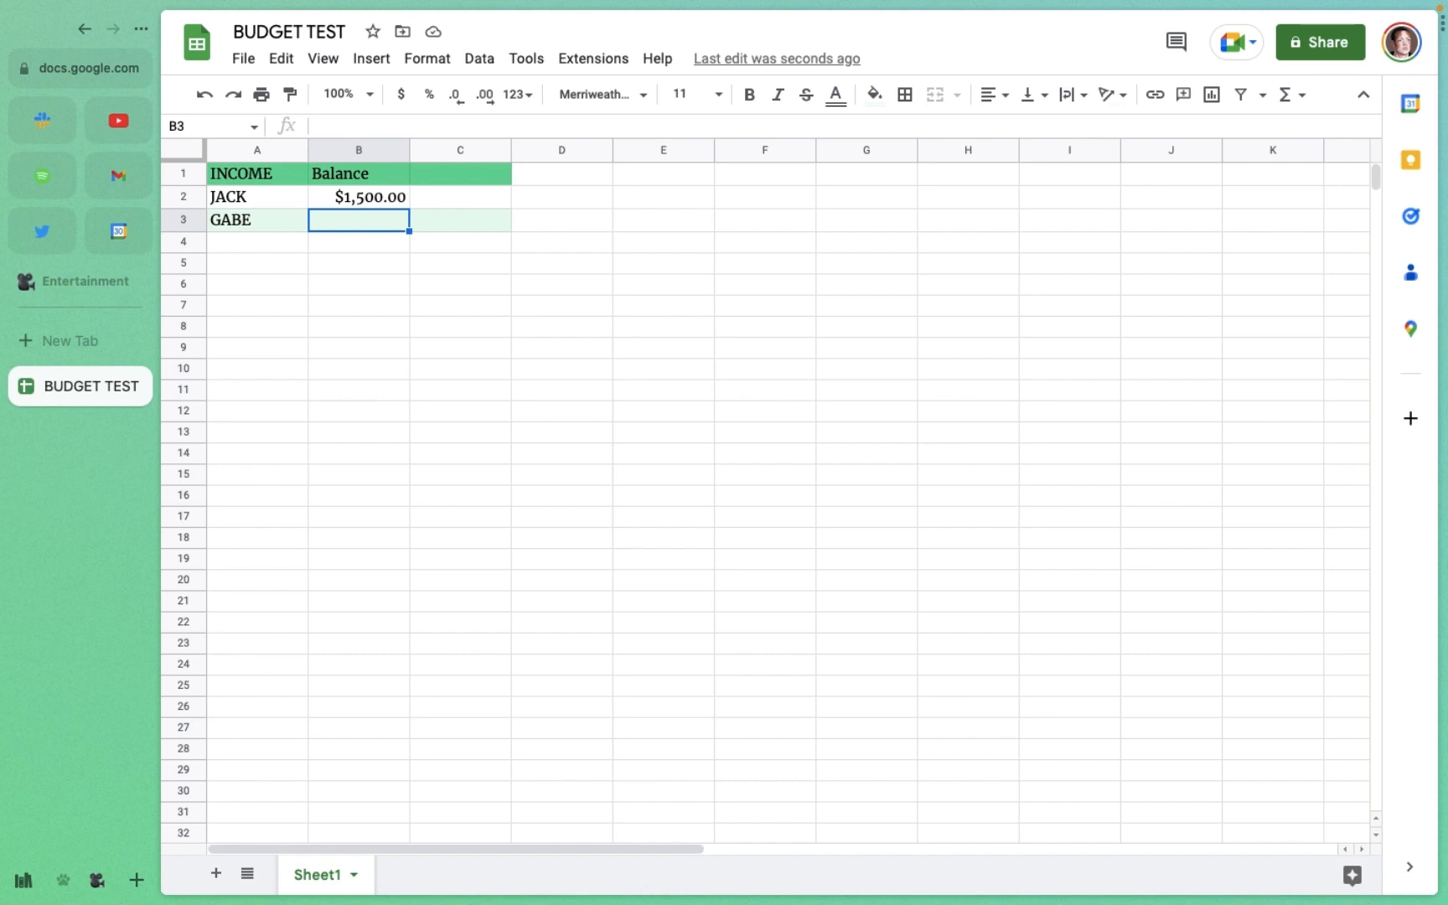
text(3000)
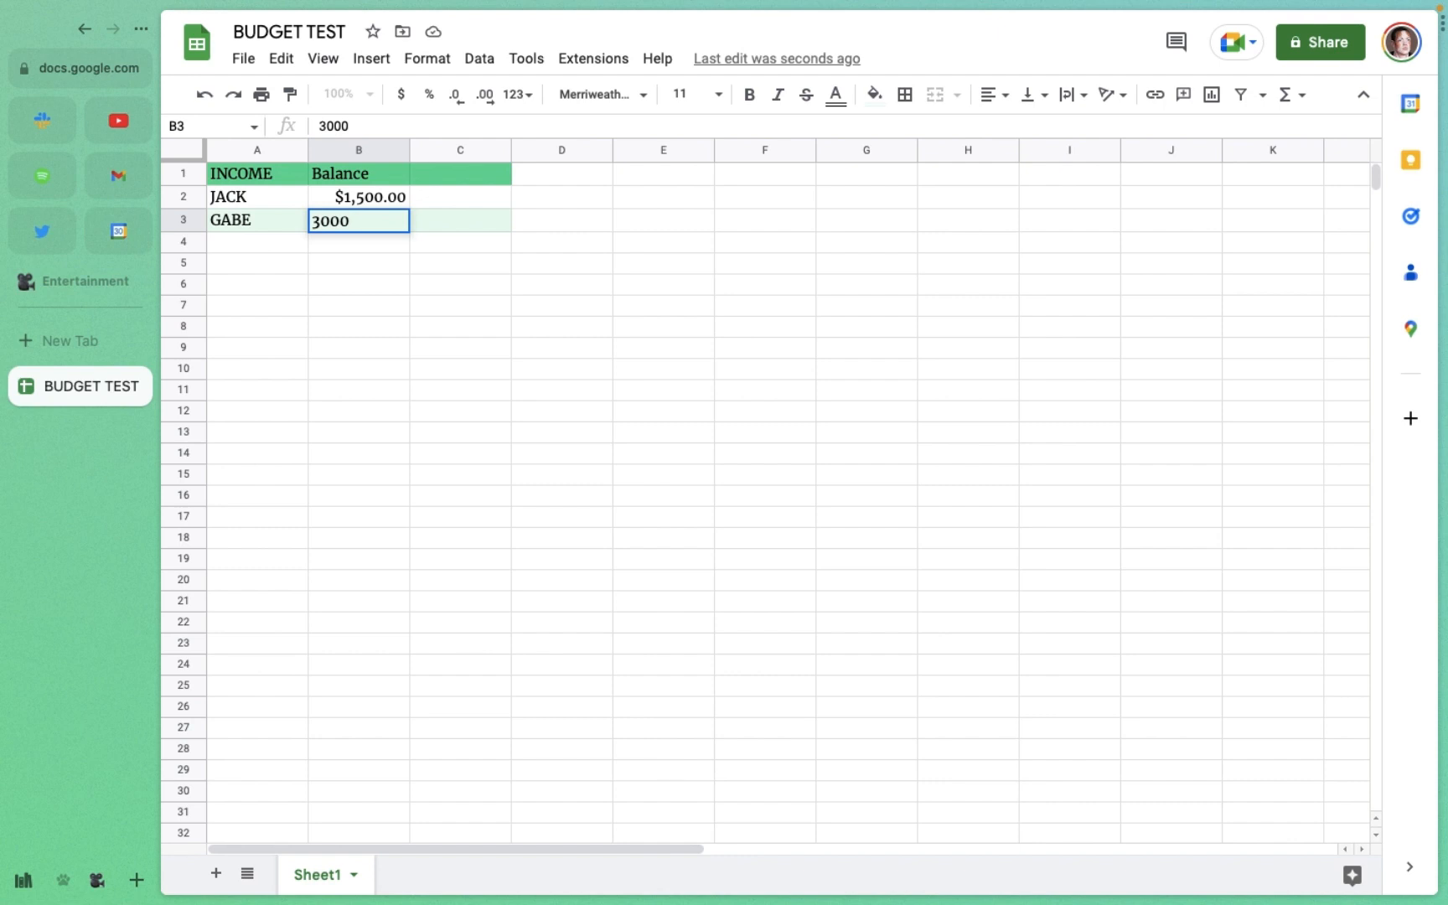
click(344, 264)
Step: Label cell A5 TOTAL and add the balances in cell B5 with the suggested formula =SUM(B2:B3)
click(294, 268)
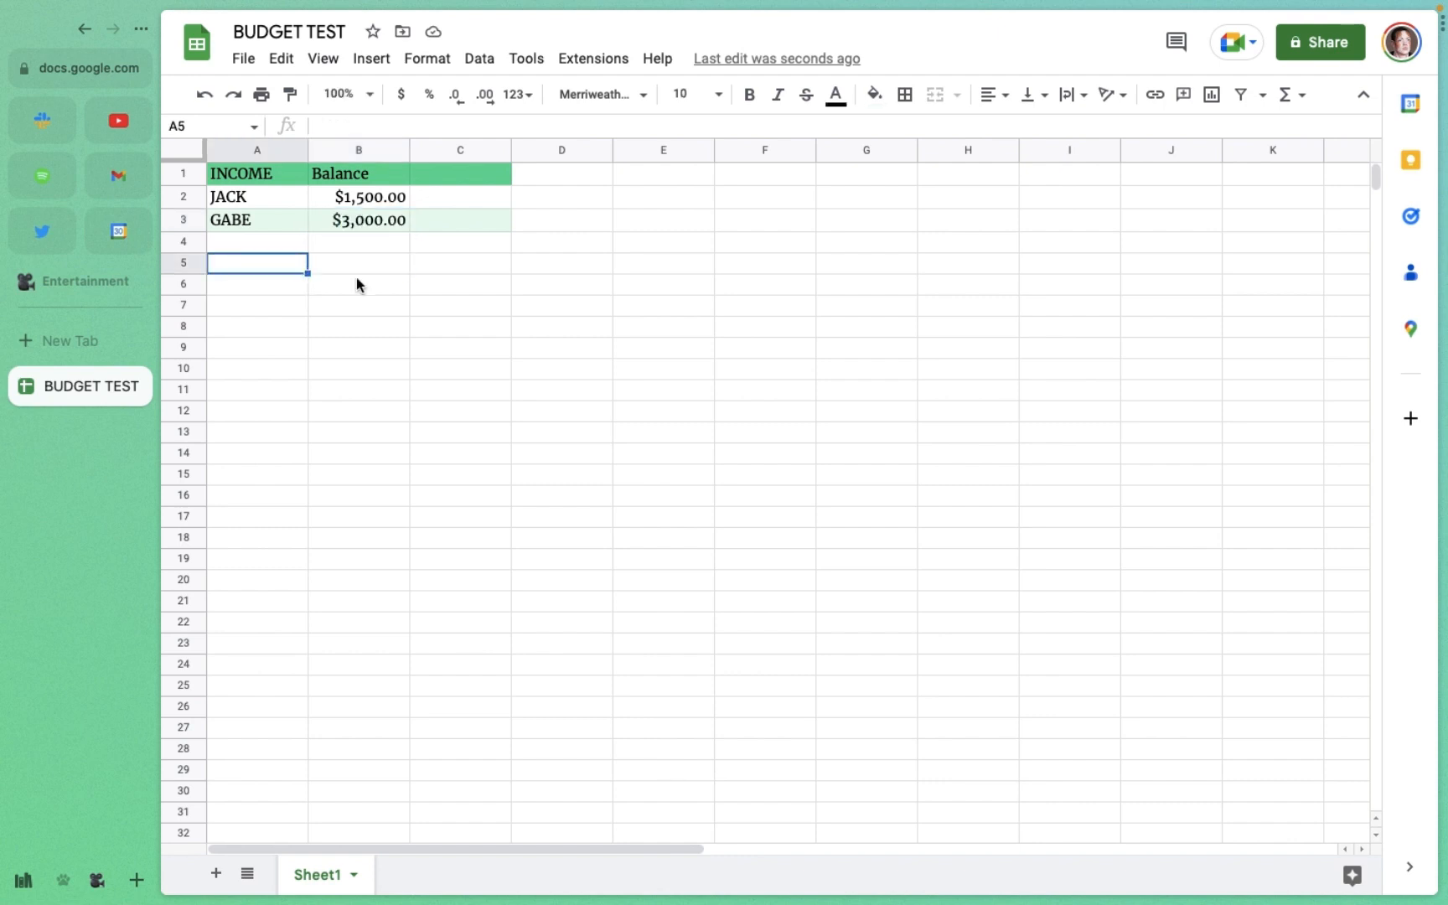
text(T)
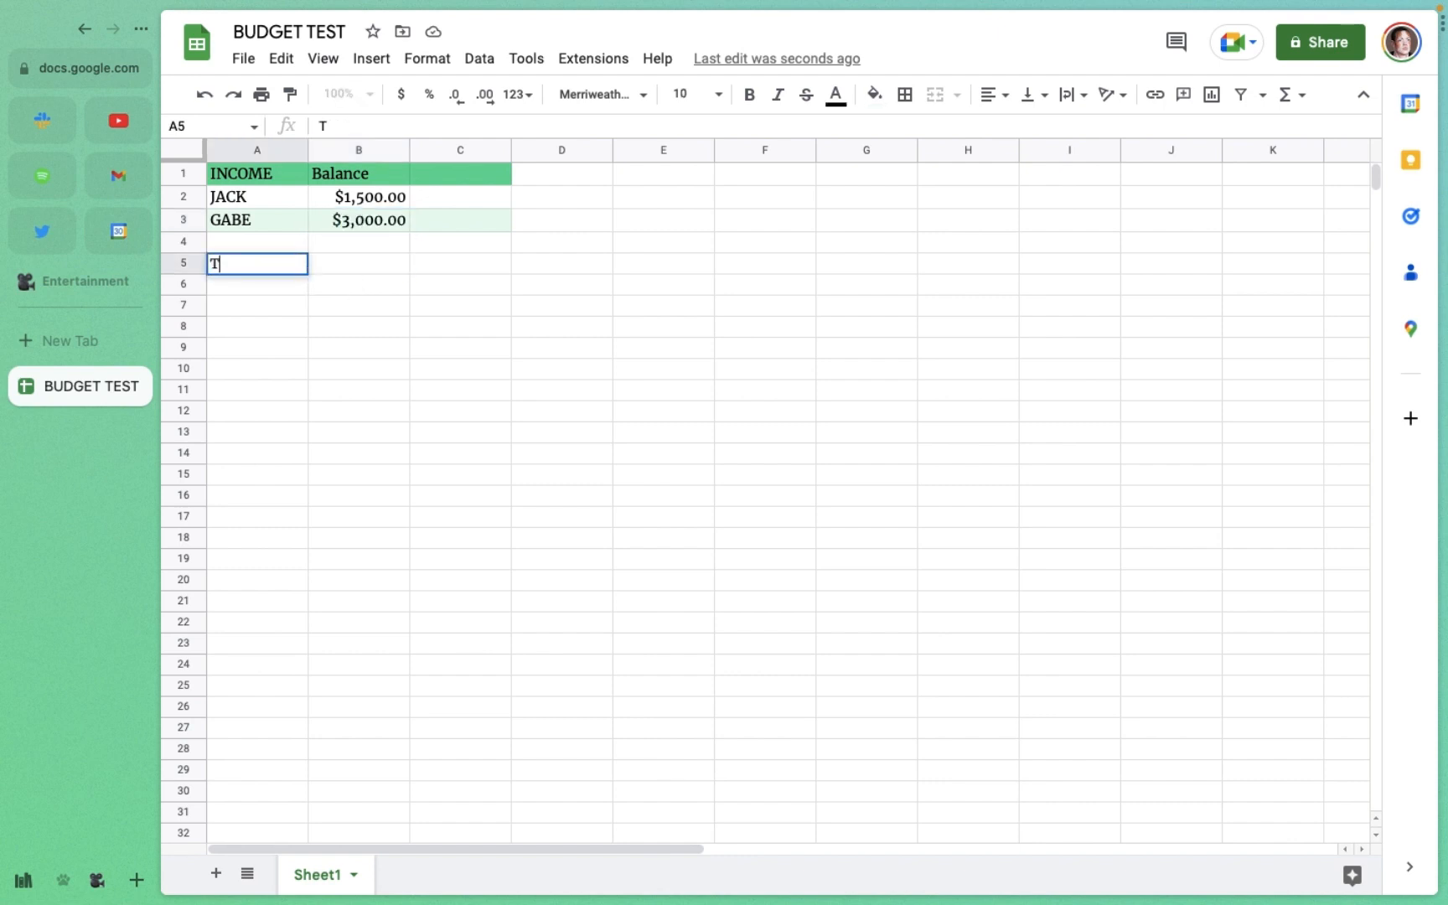
text(OTAL)
key(Tab)
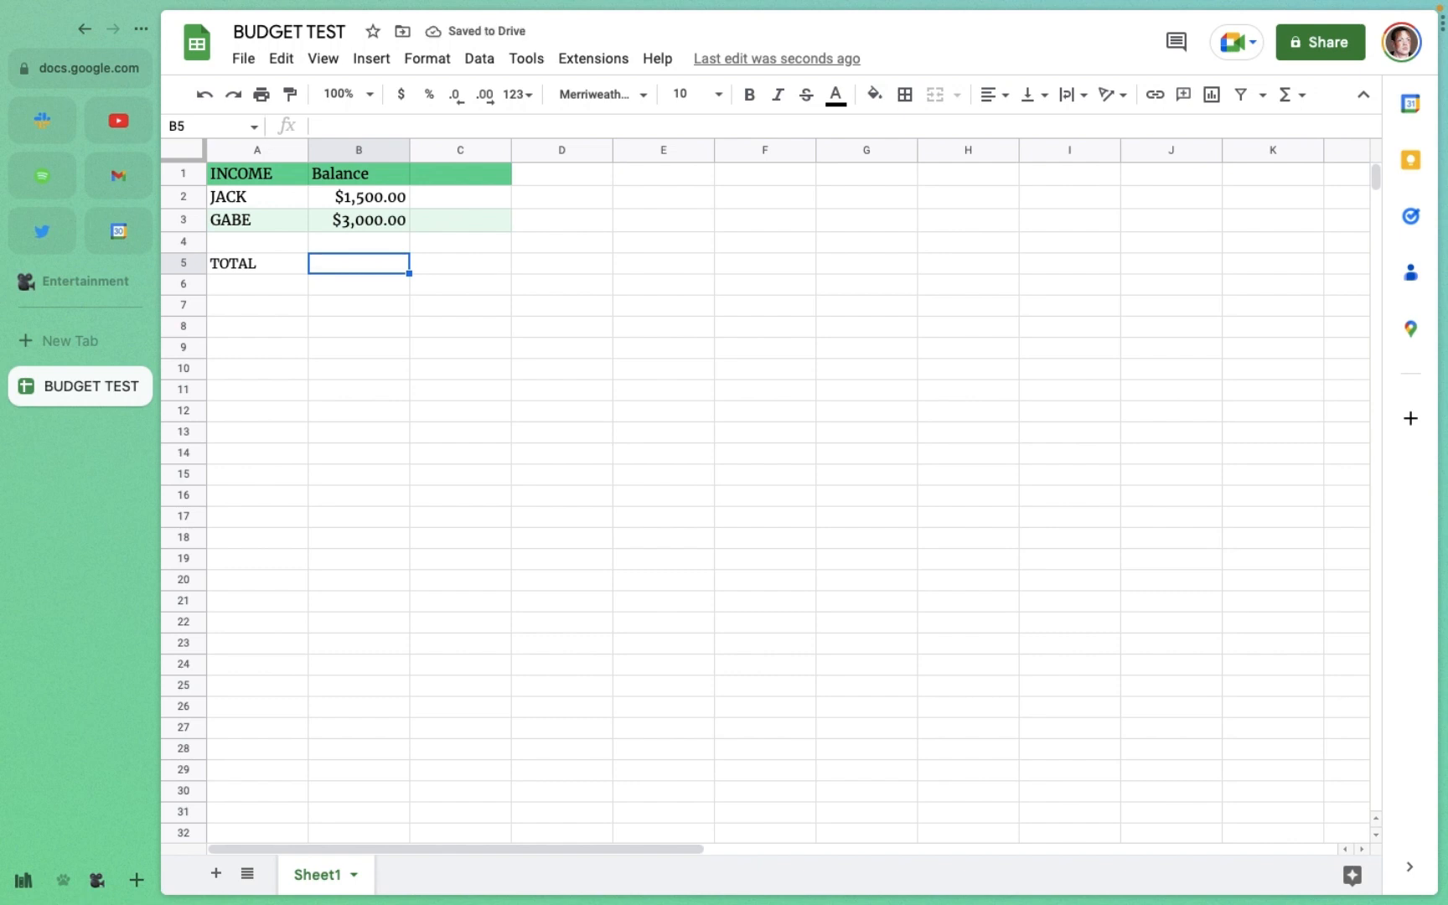
text(=)
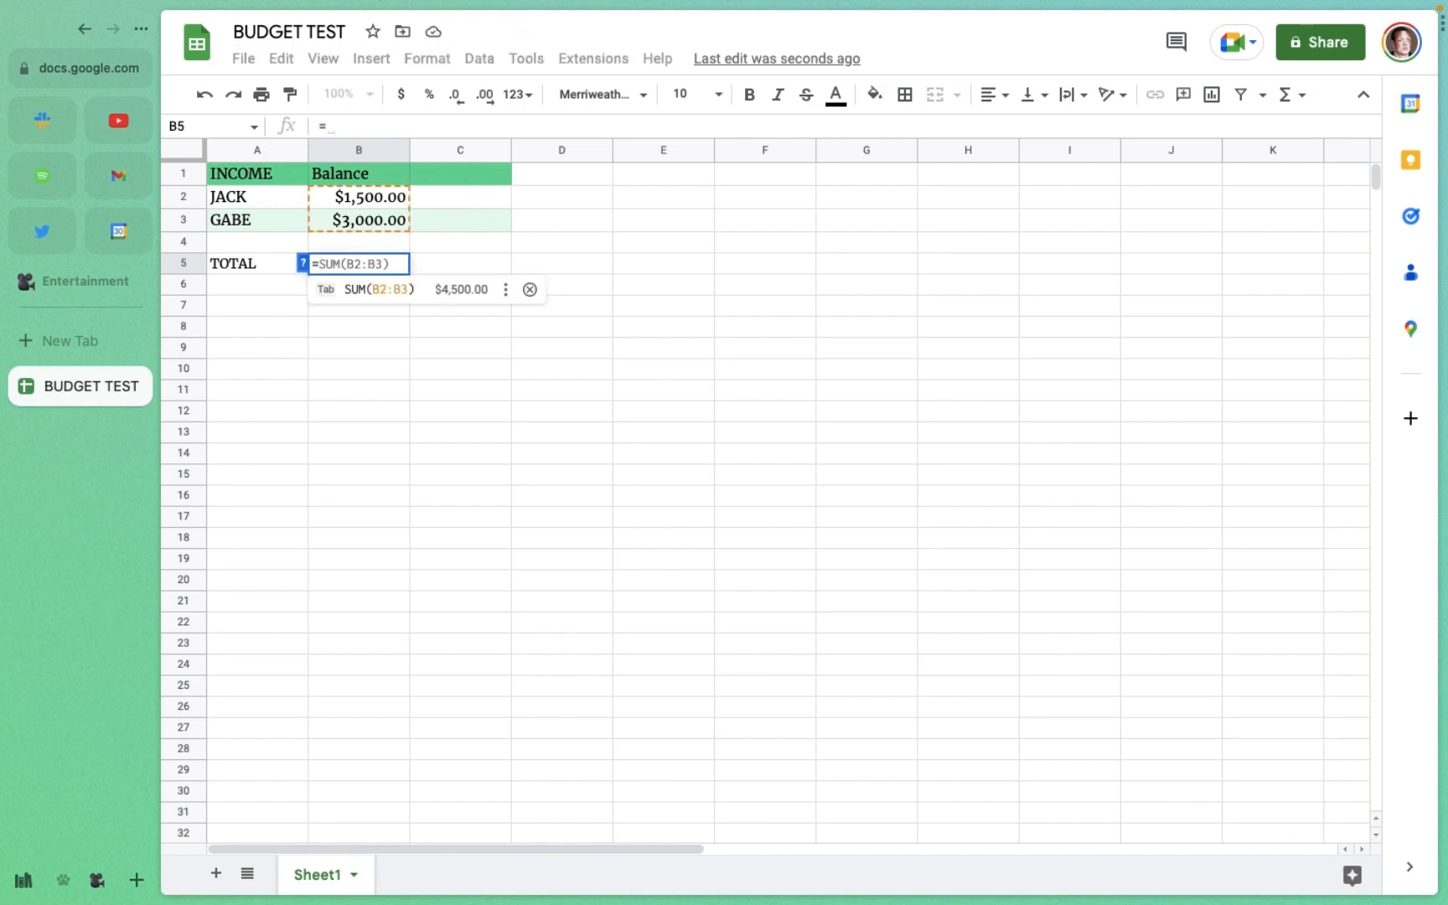
text(SUM)
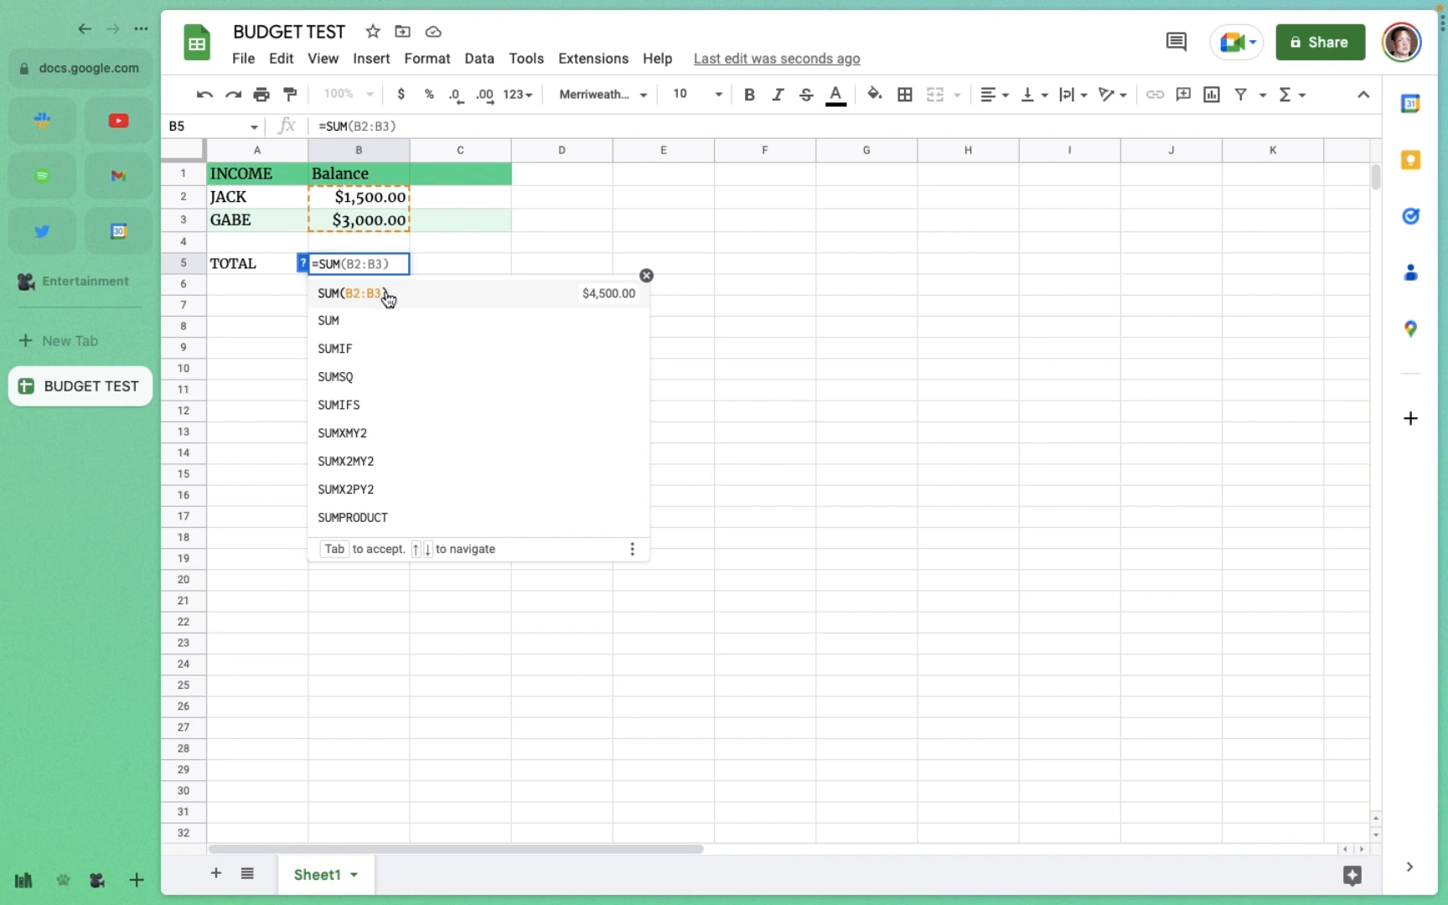
click(387, 298)
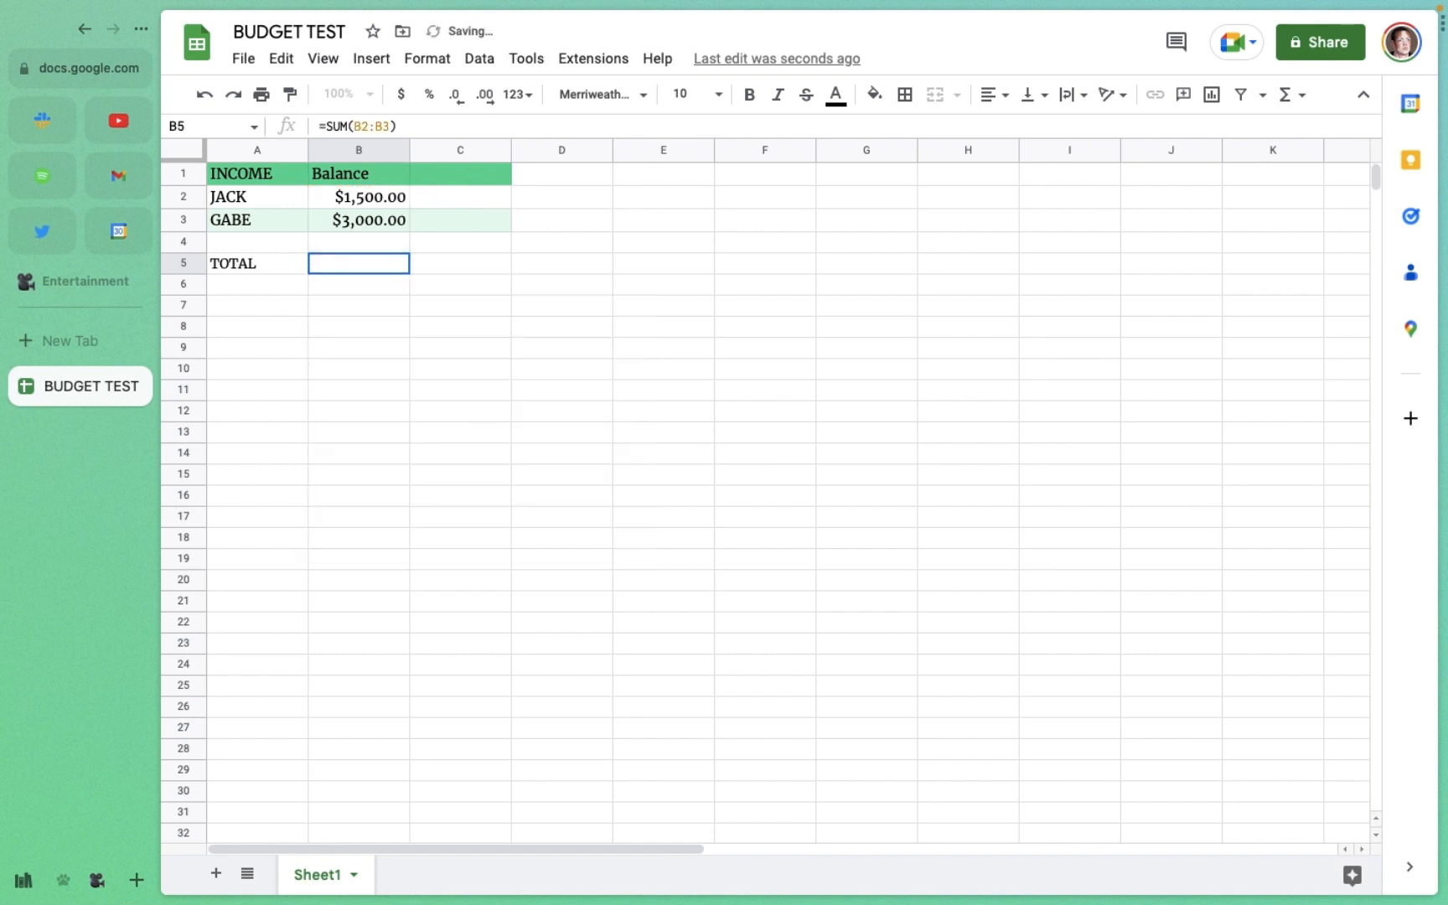
Step: Add a blue, medium-thickness top border to the total in cell B5
click(905, 94)
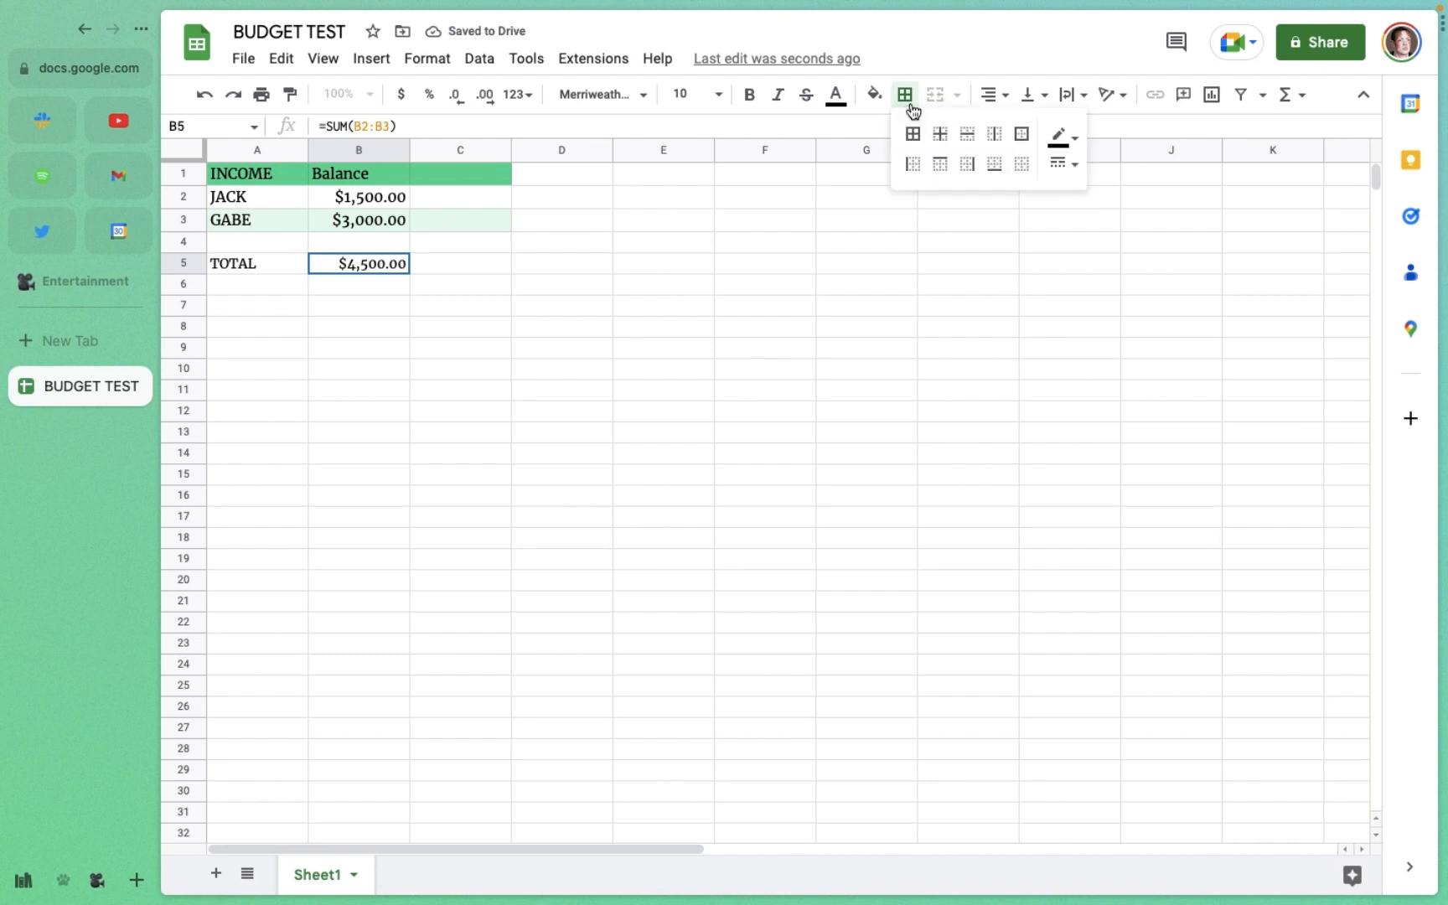
click(1065, 138)
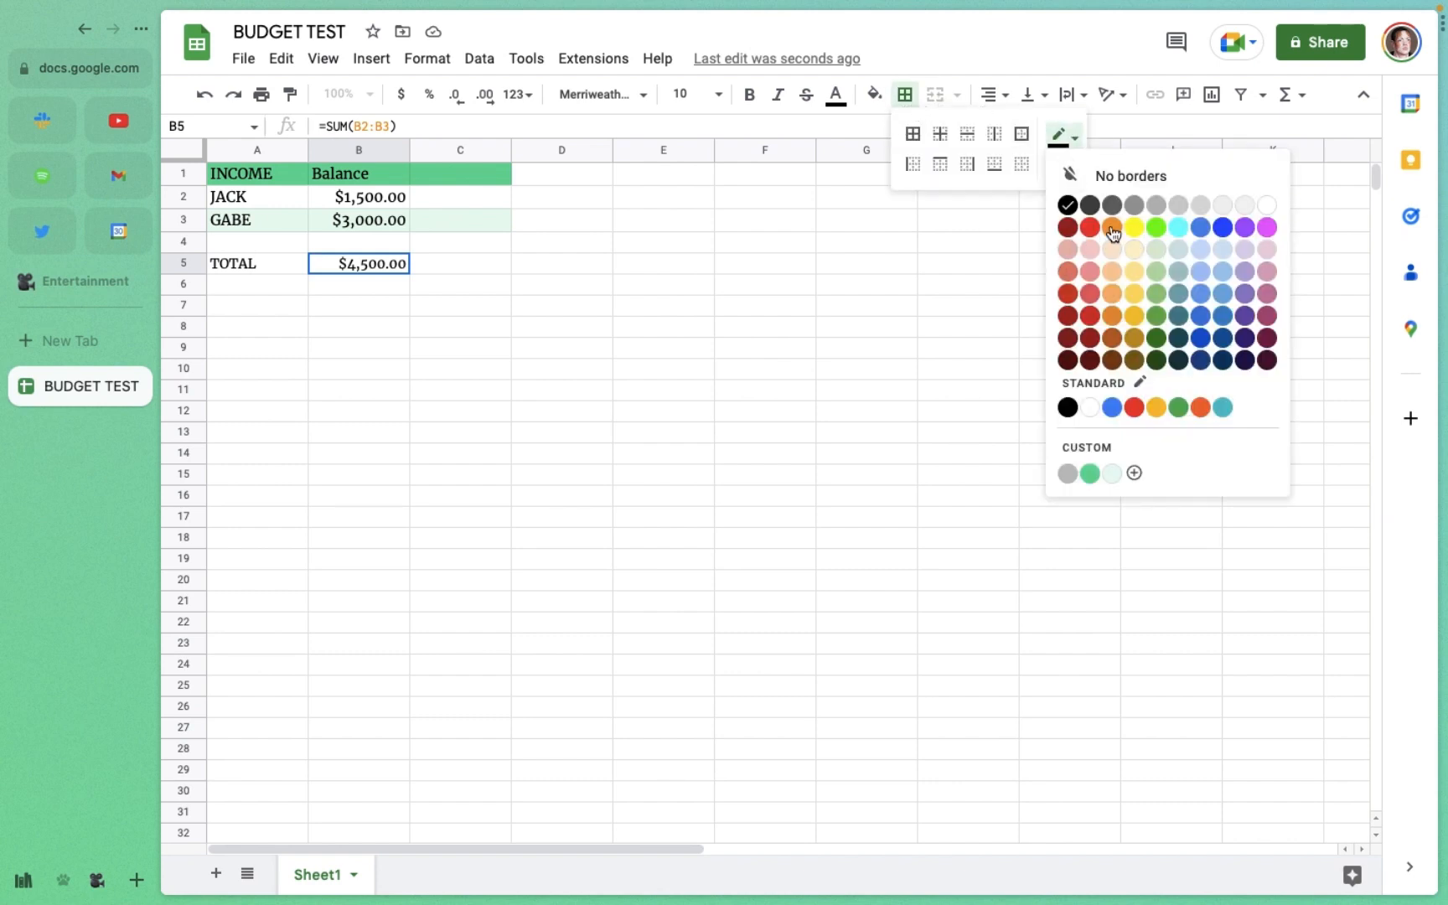
click(1228, 231)
click(1060, 165)
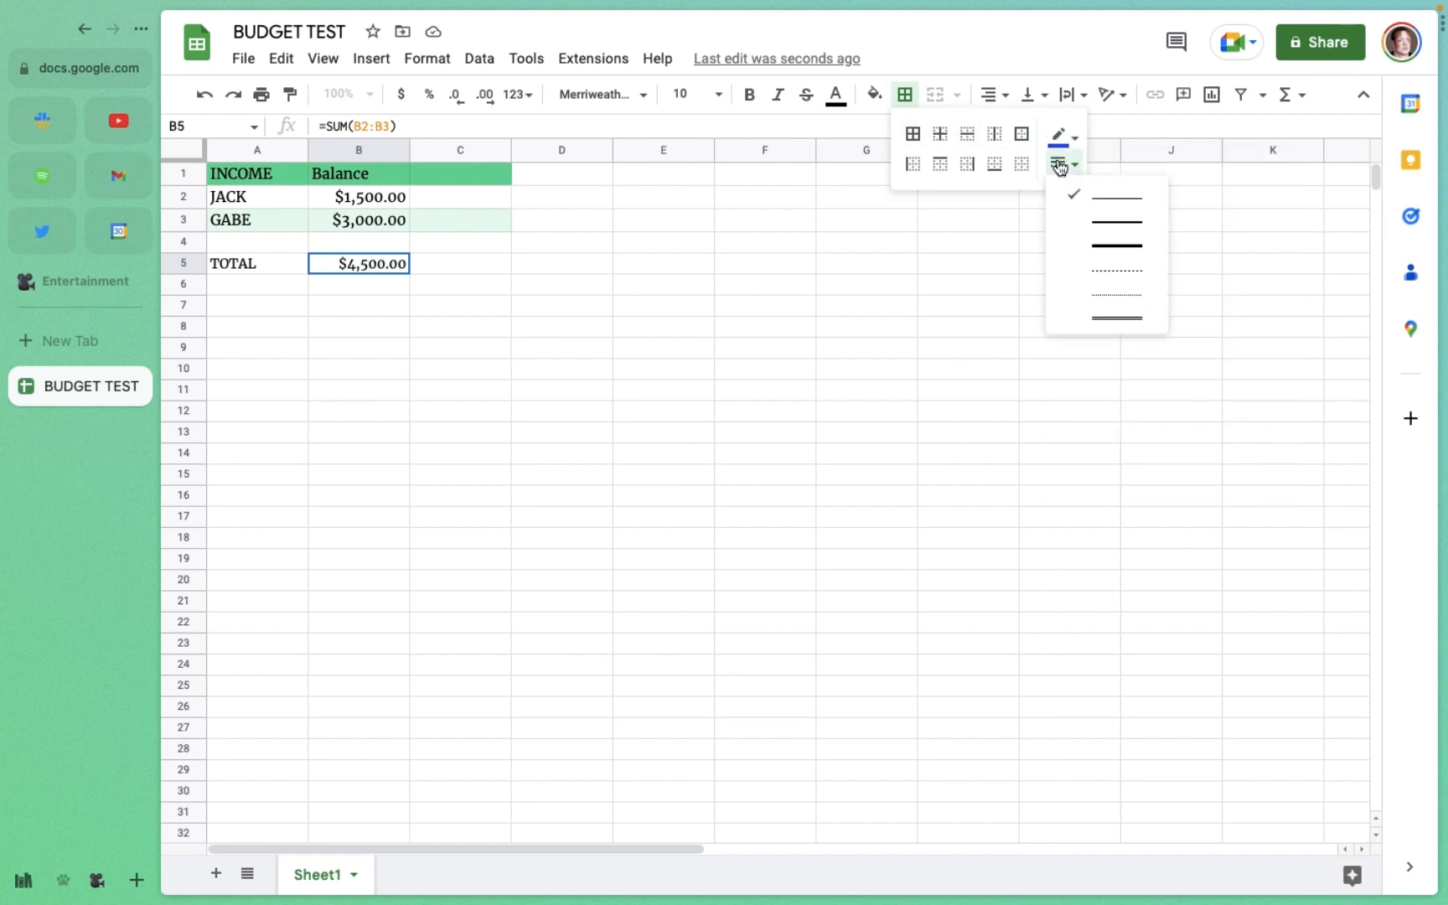
click(1132, 224)
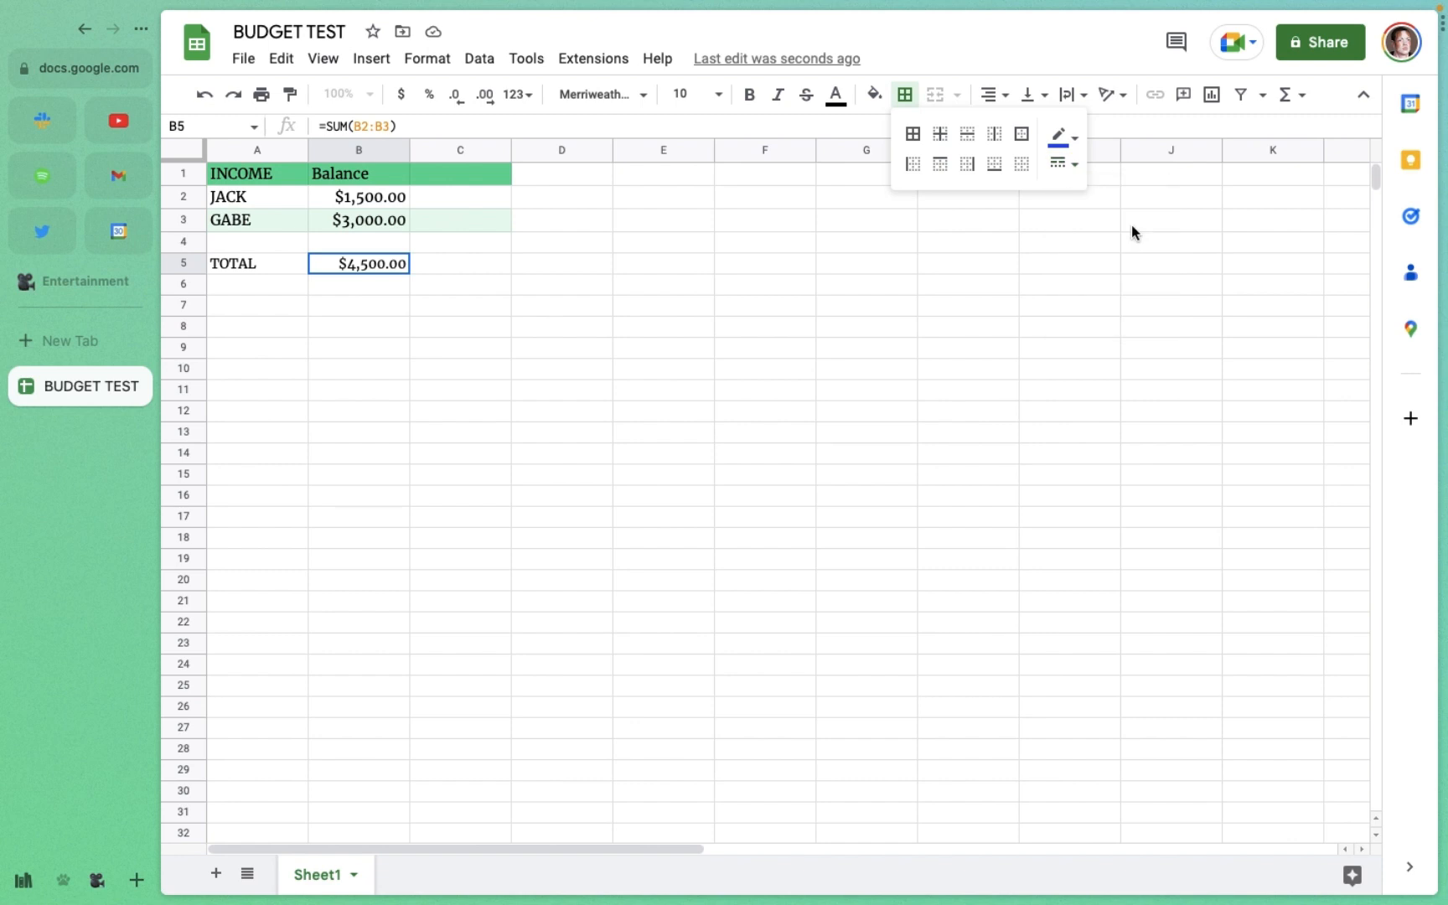
click(949, 171)
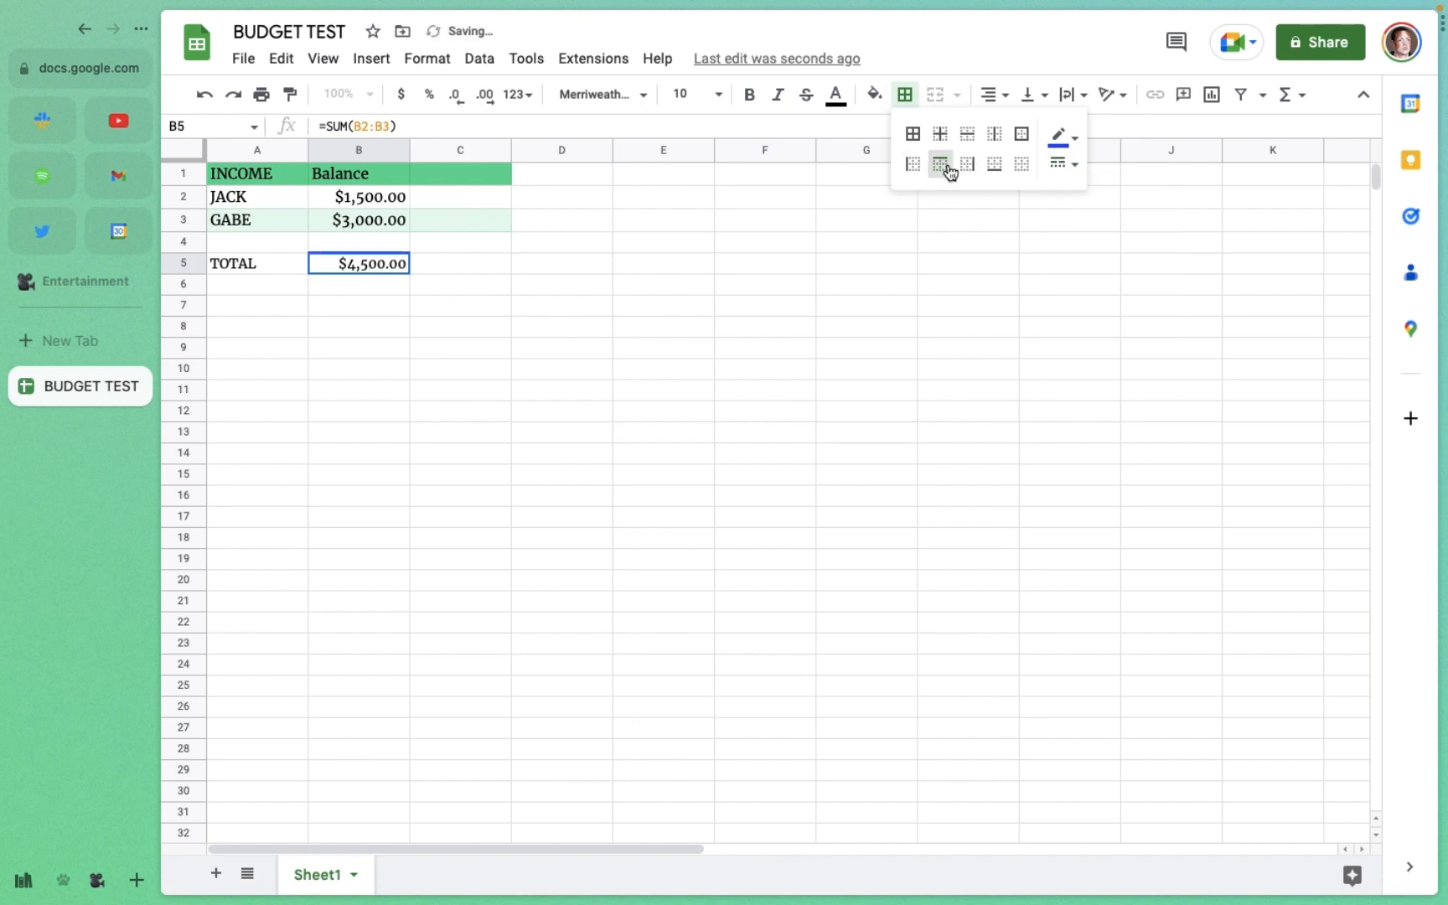
click(346, 287)
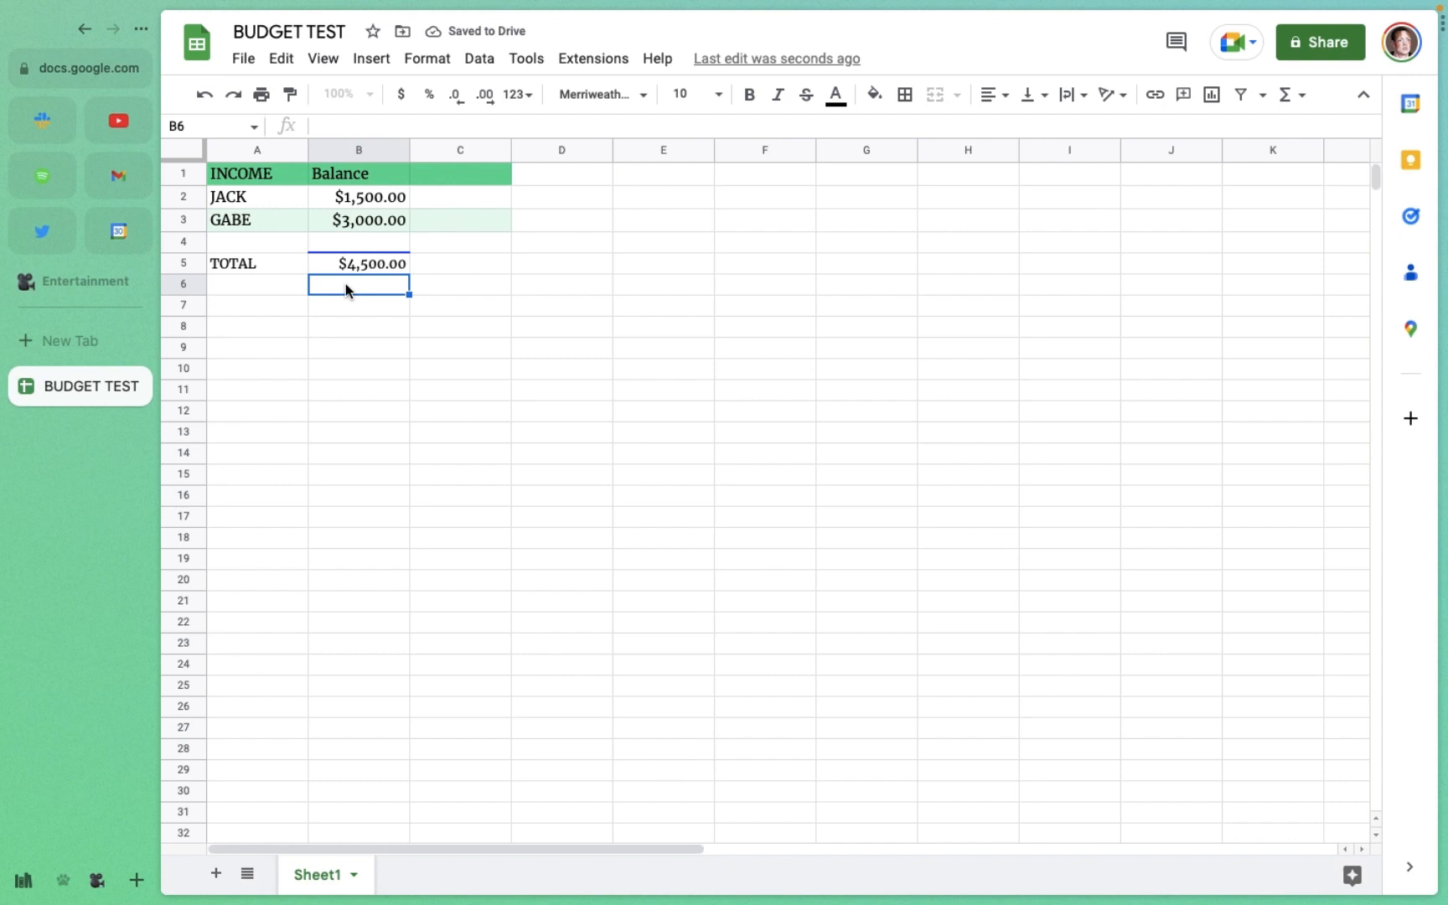
click(241, 334)
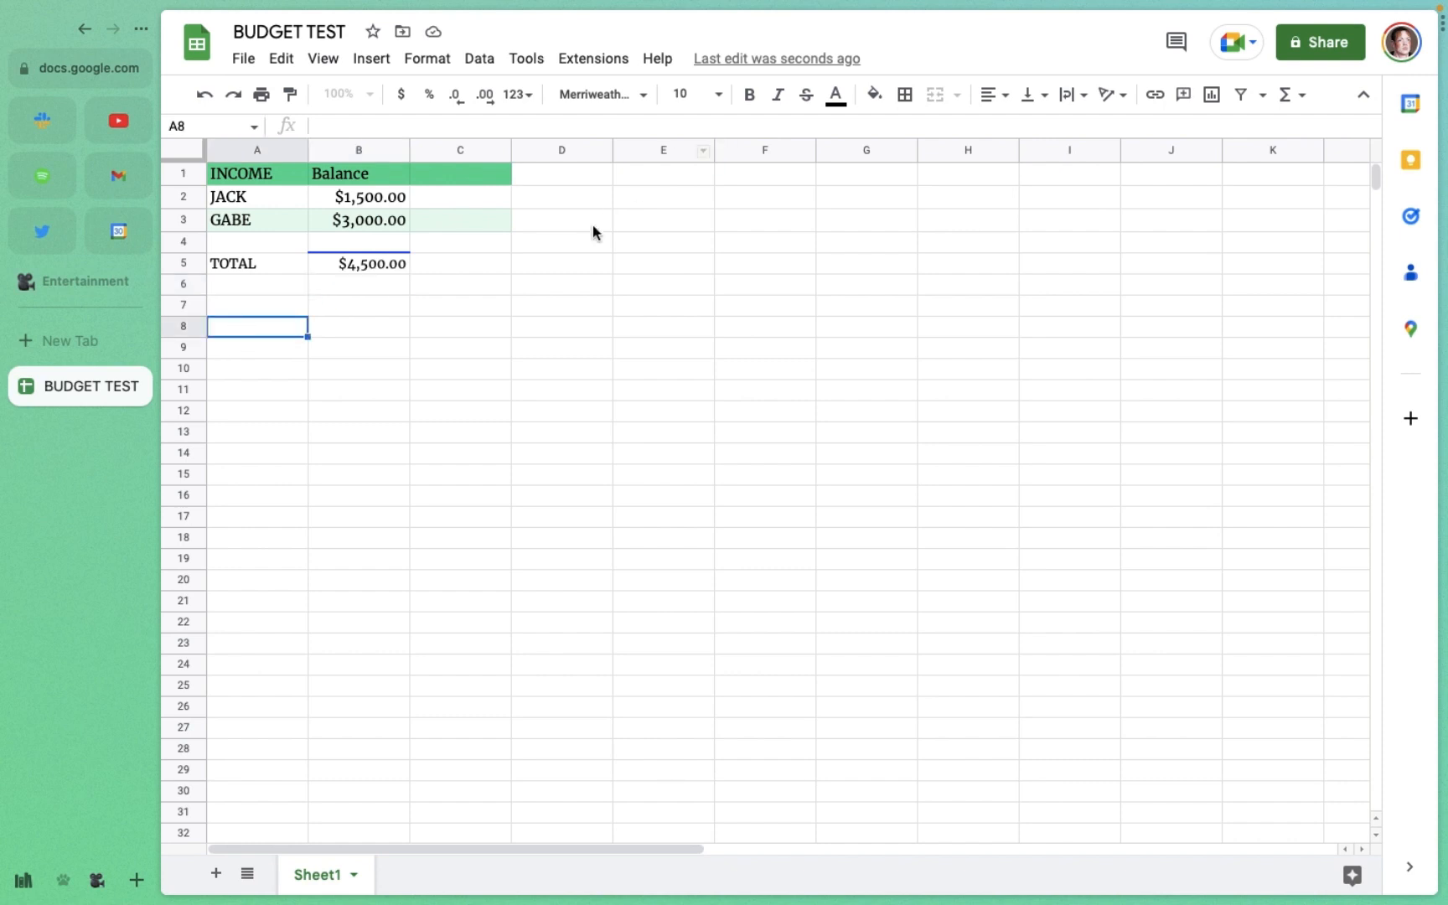
Step: Narrow column D to a thin strip and fill it black as a divider line
drag(613, 149, 522, 156)
click(874, 93)
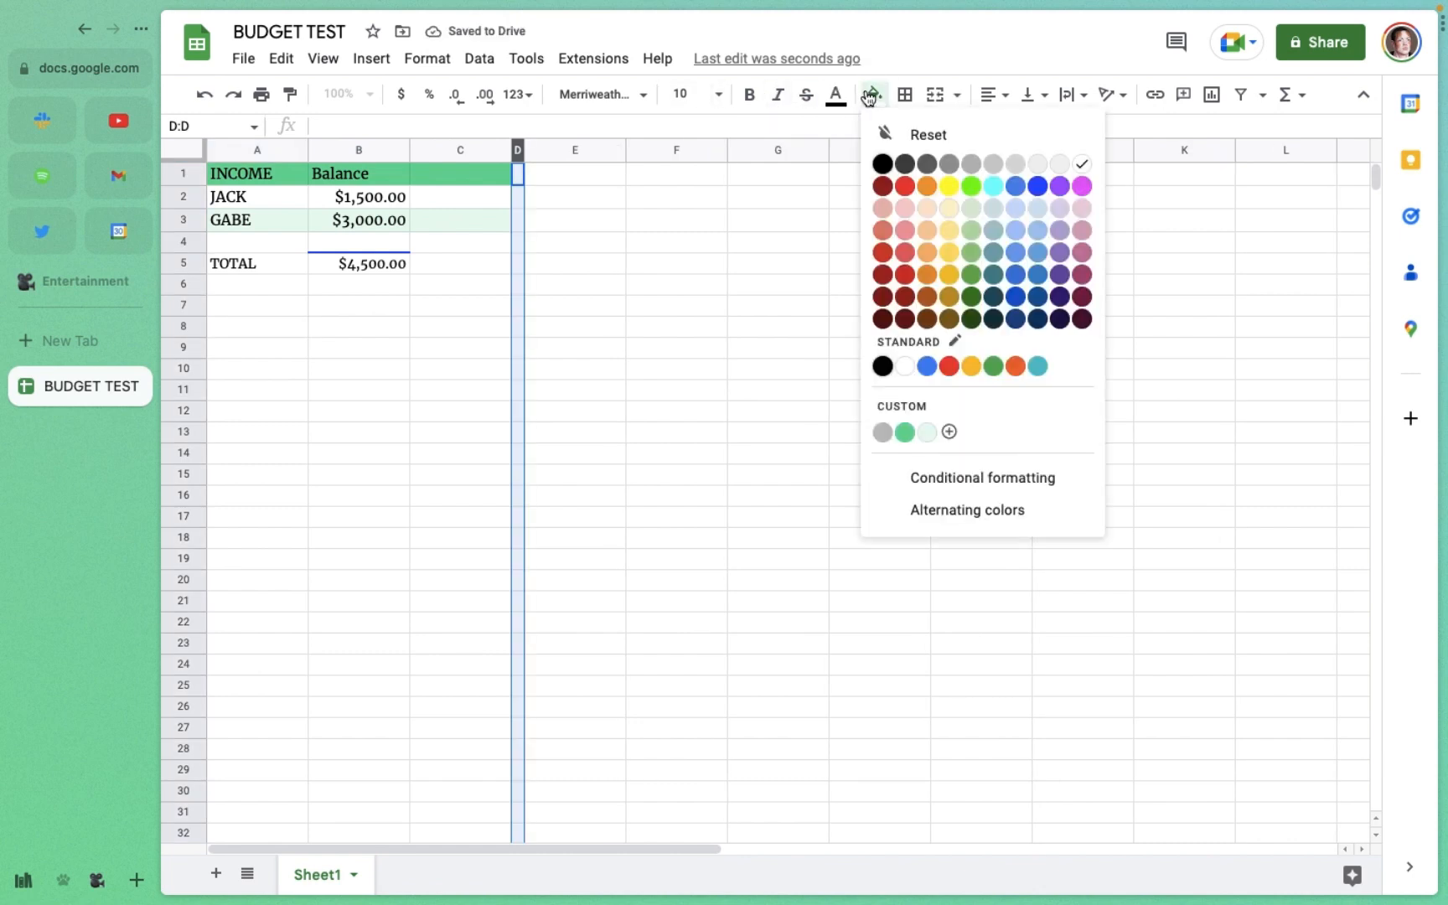
click(884, 166)
Step: Fill the header cells E1:F1 with light red
click(547, 176)
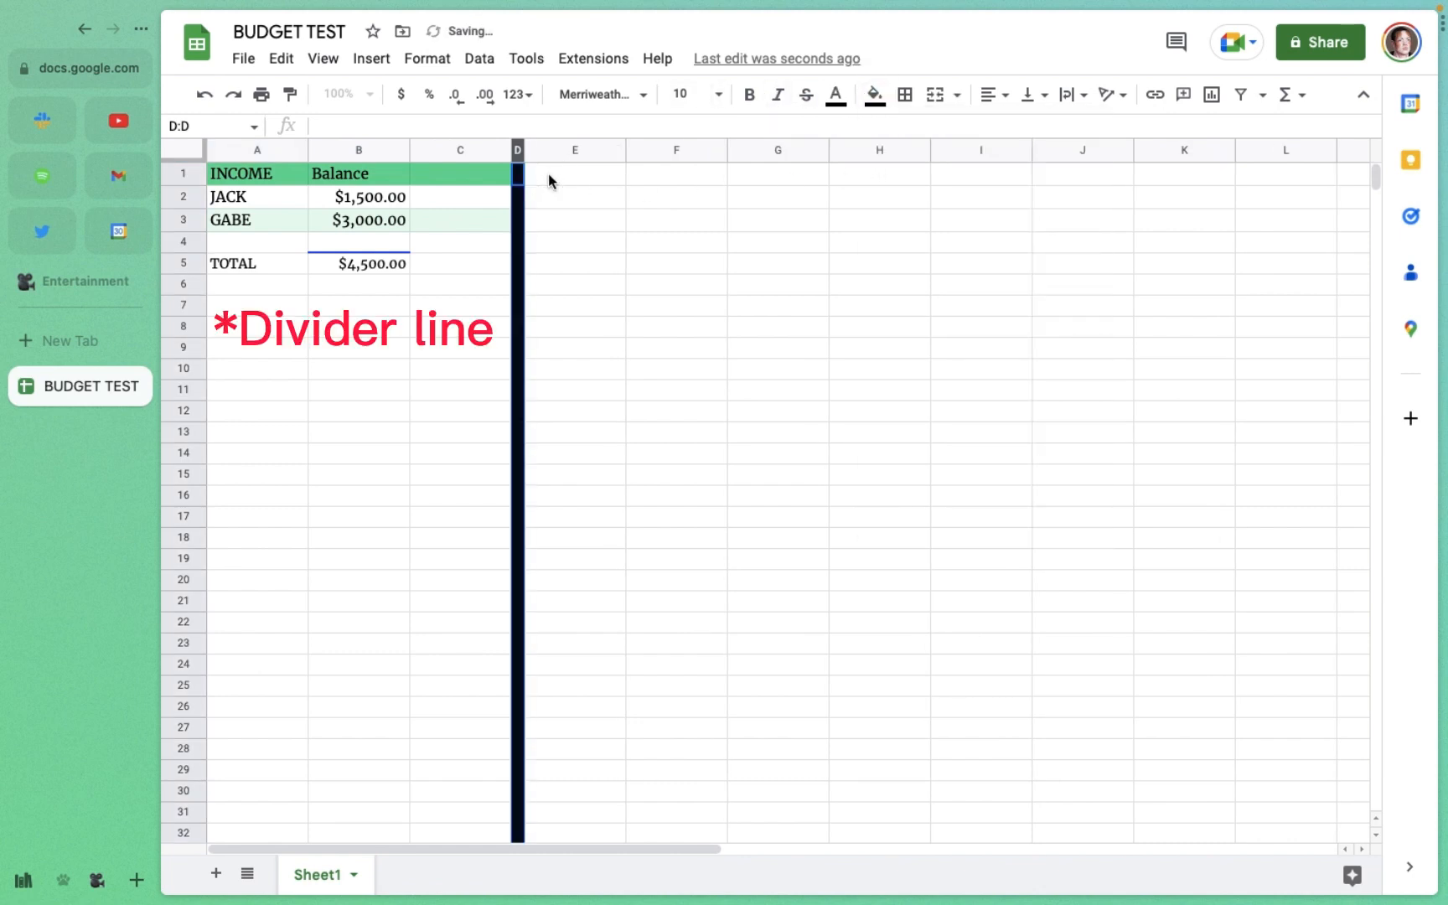
key(shift+Right)
click(874, 94)
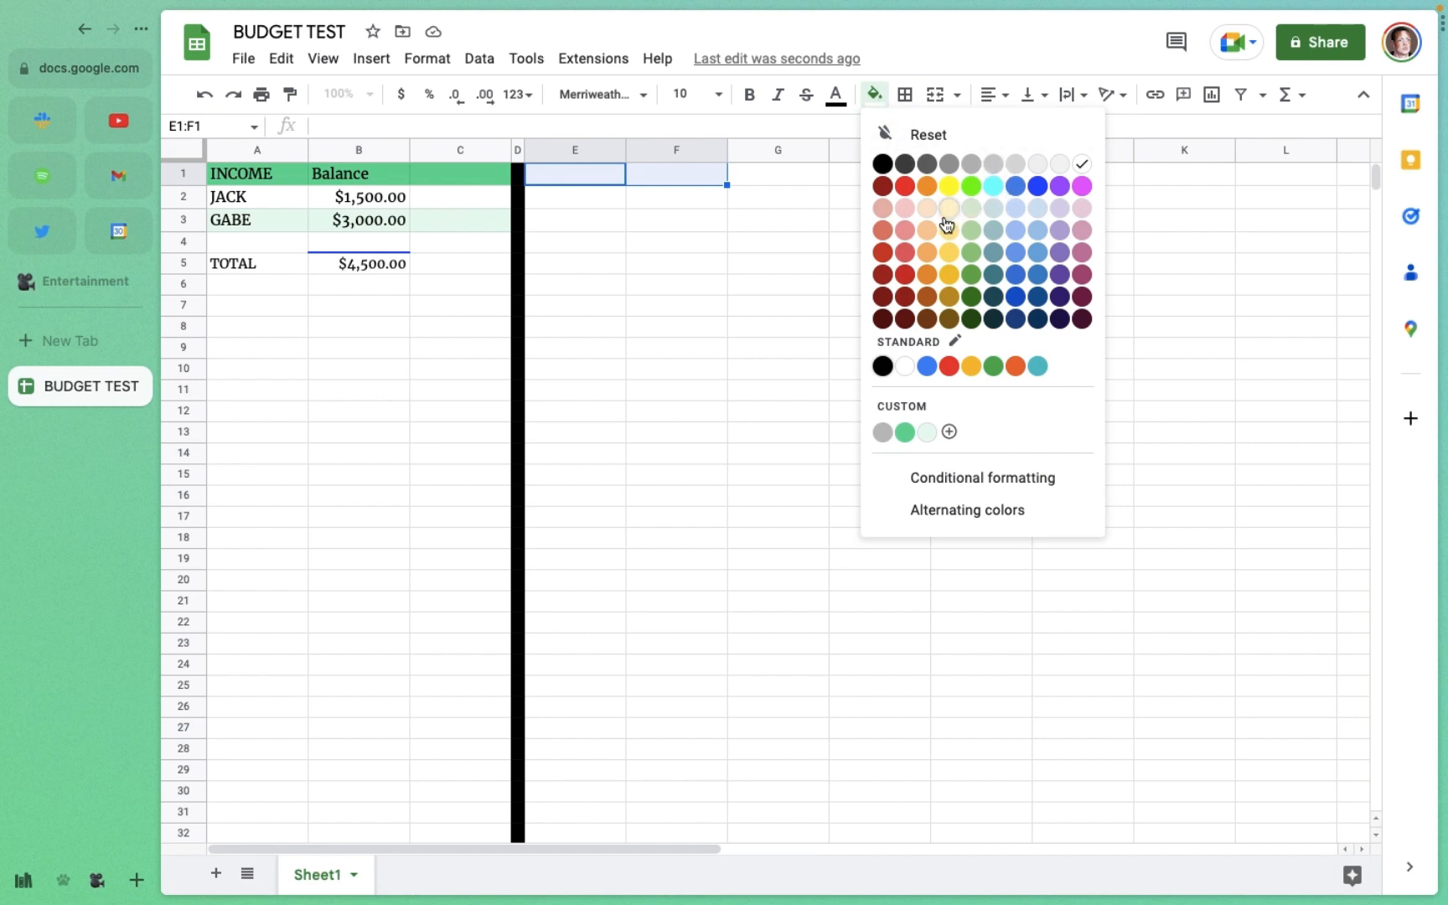
click(904, 229)
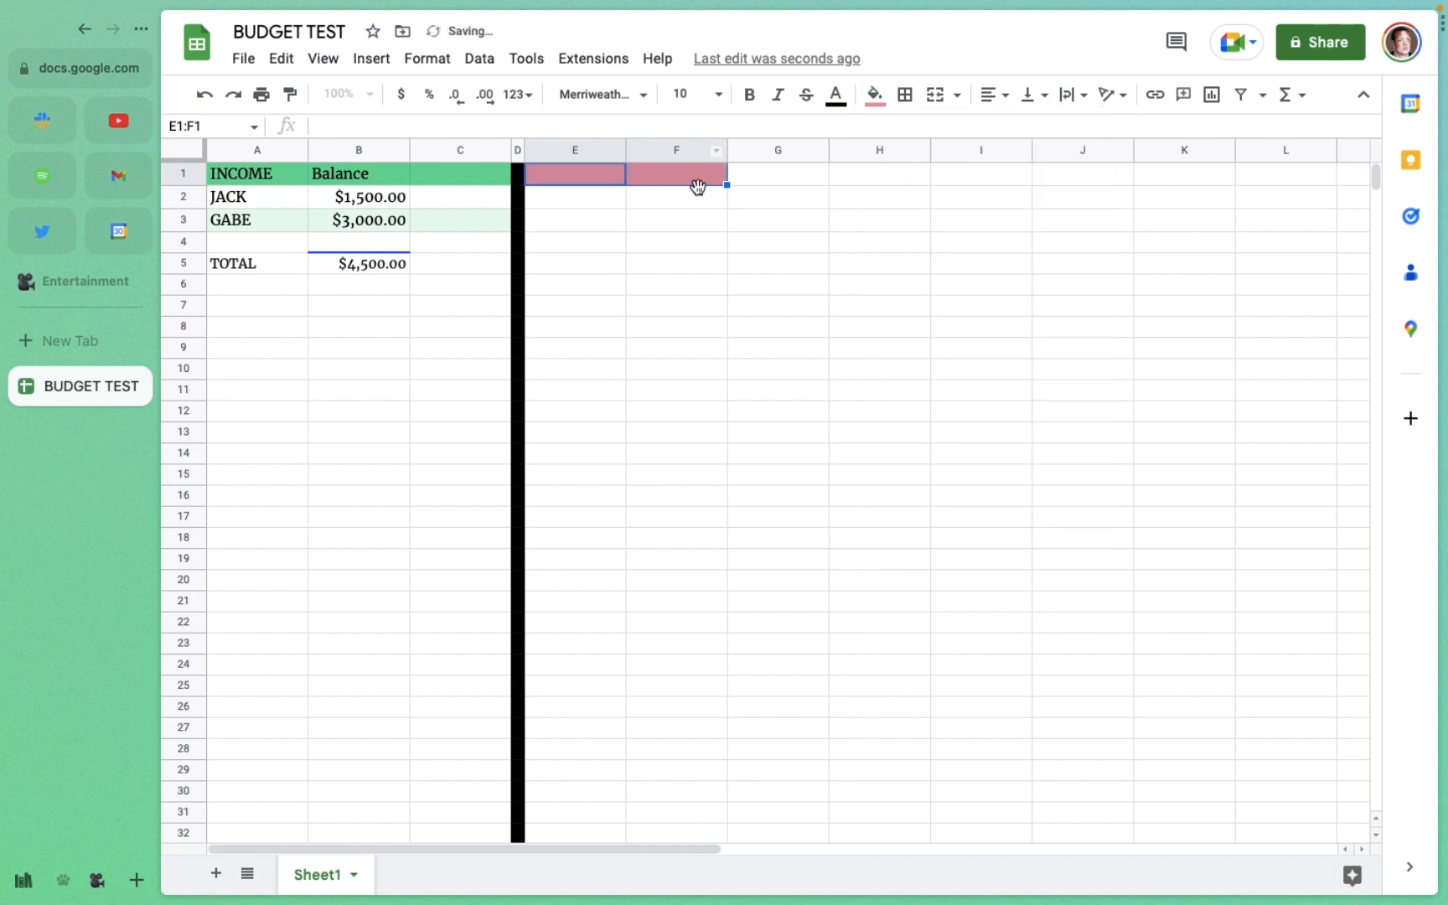
Step: Enter the header FIXED INCOME in cell E1
click(587, 173)
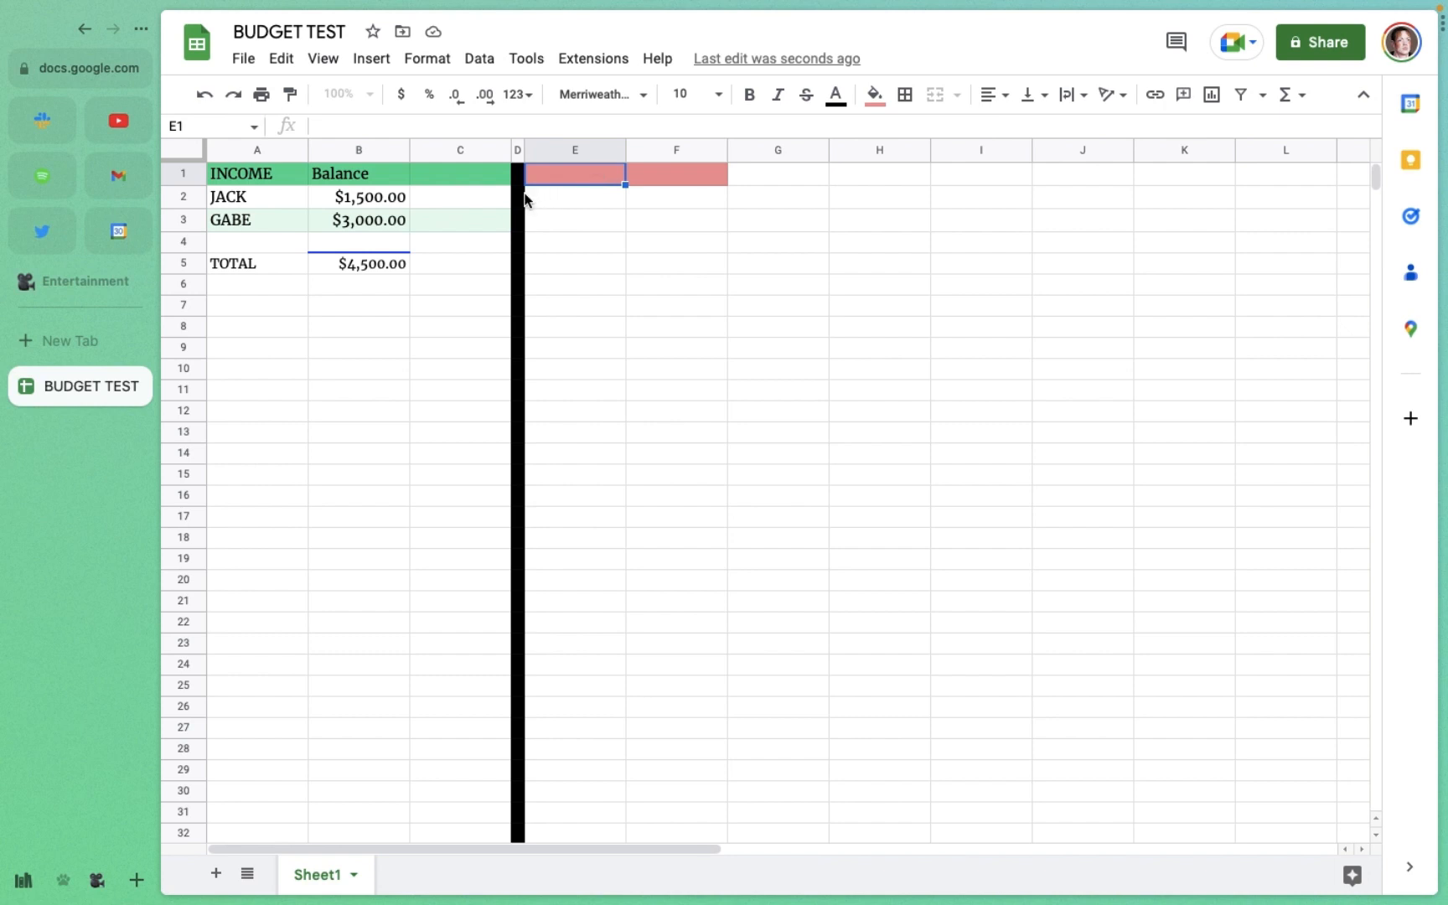
text(FIXWED)
key(BackSpace)
key(BackSpace)
key(BackSpace)
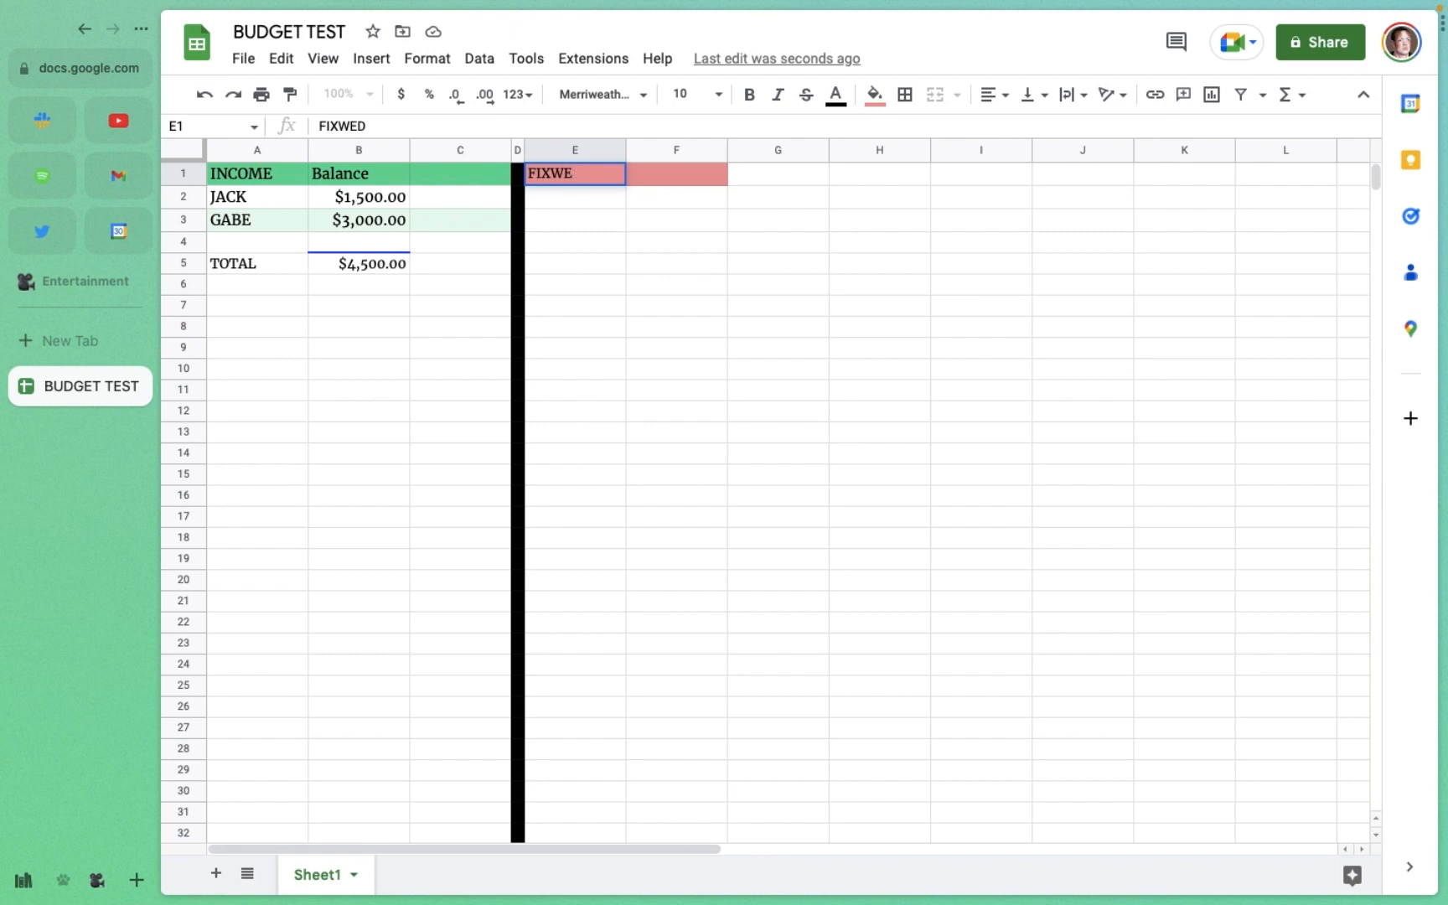
text(ED INCOME)
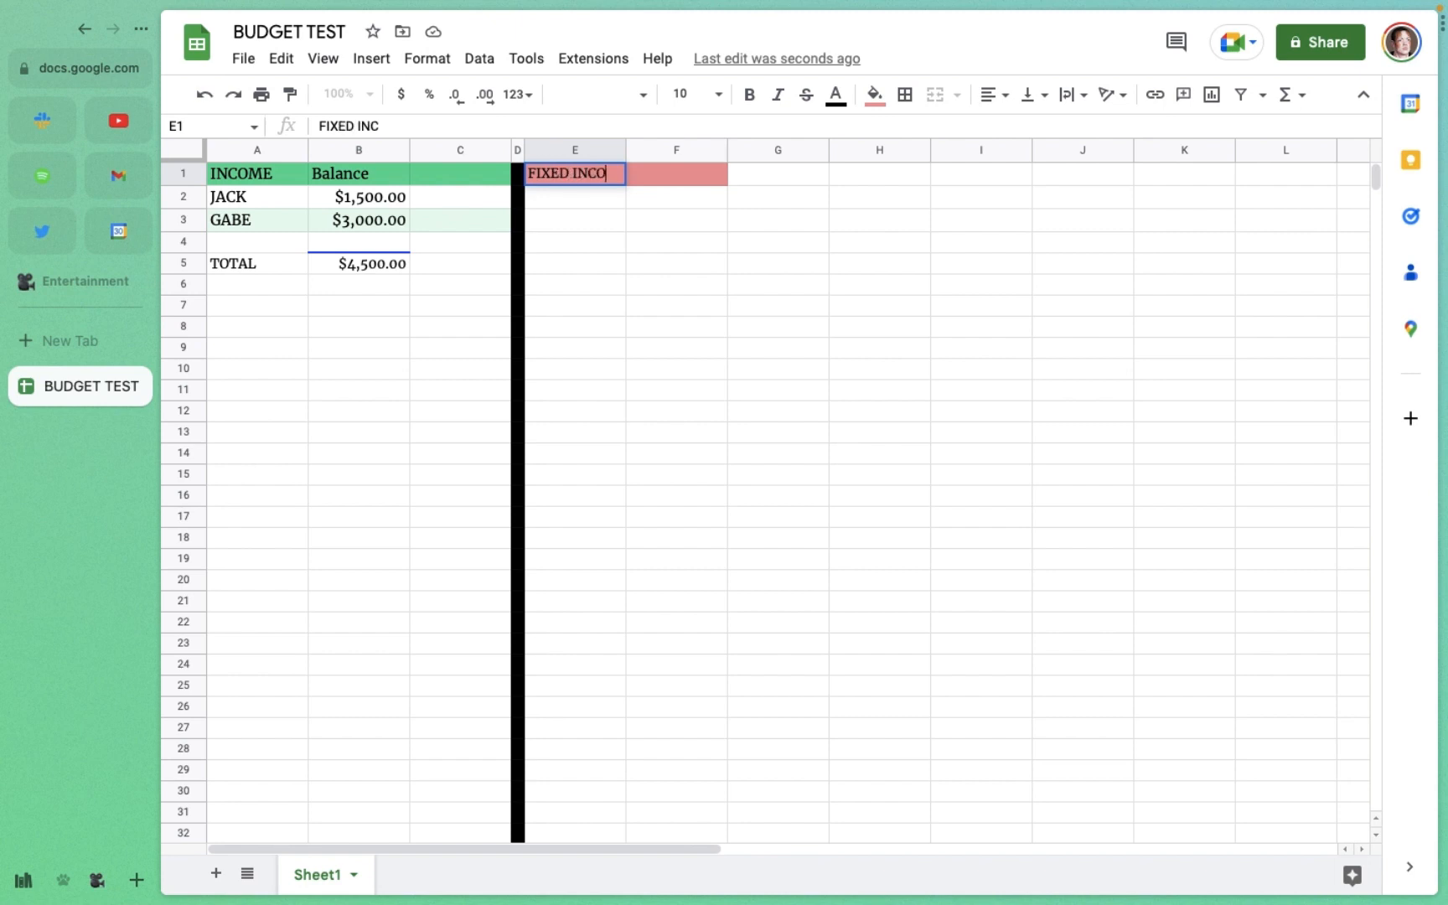
key(Return)
key(Return)
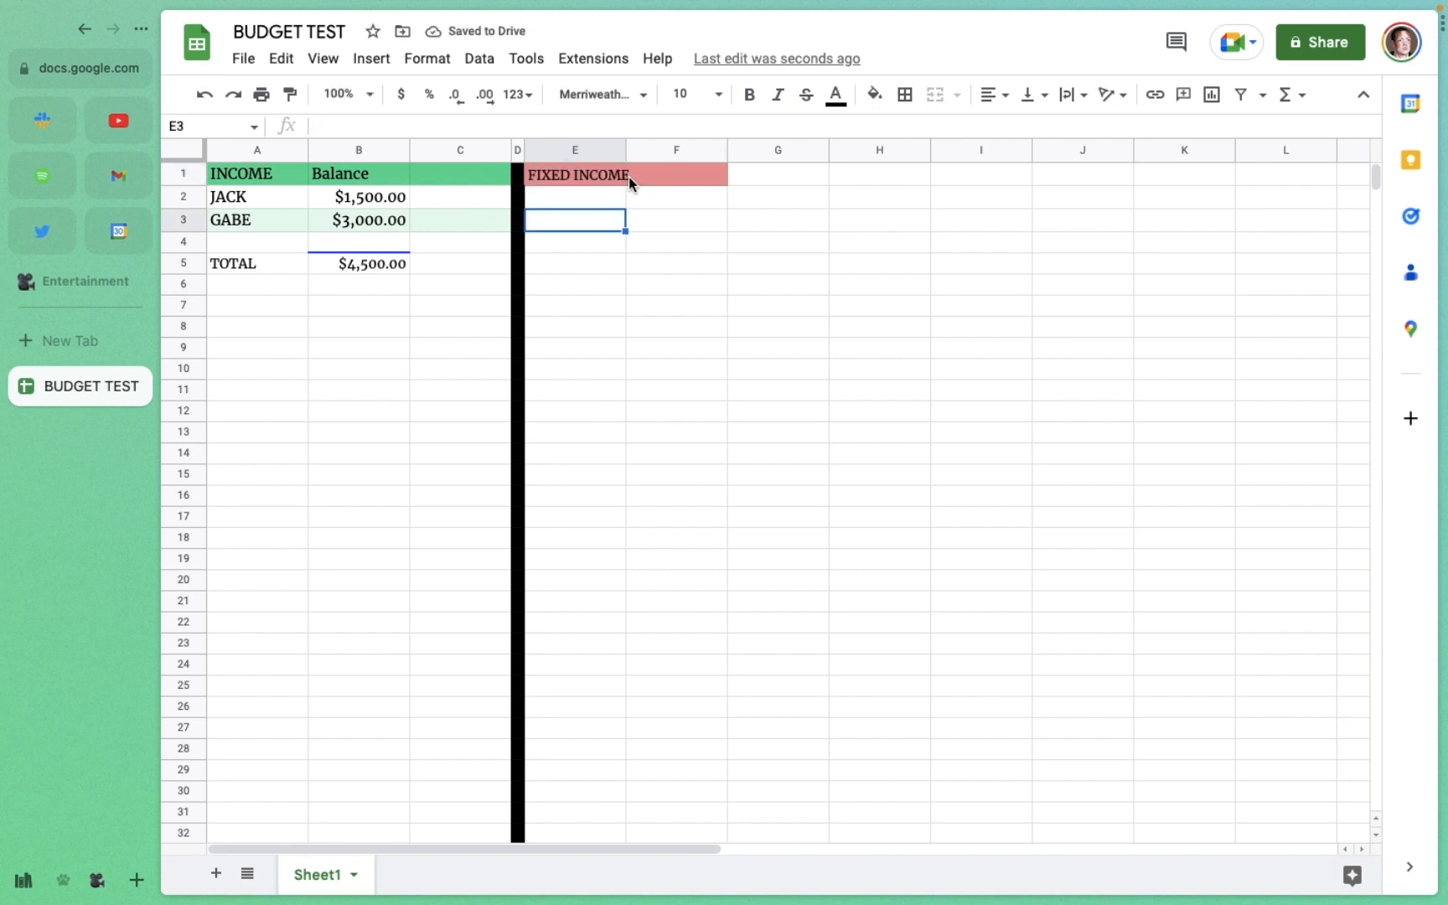
click(629, 177)
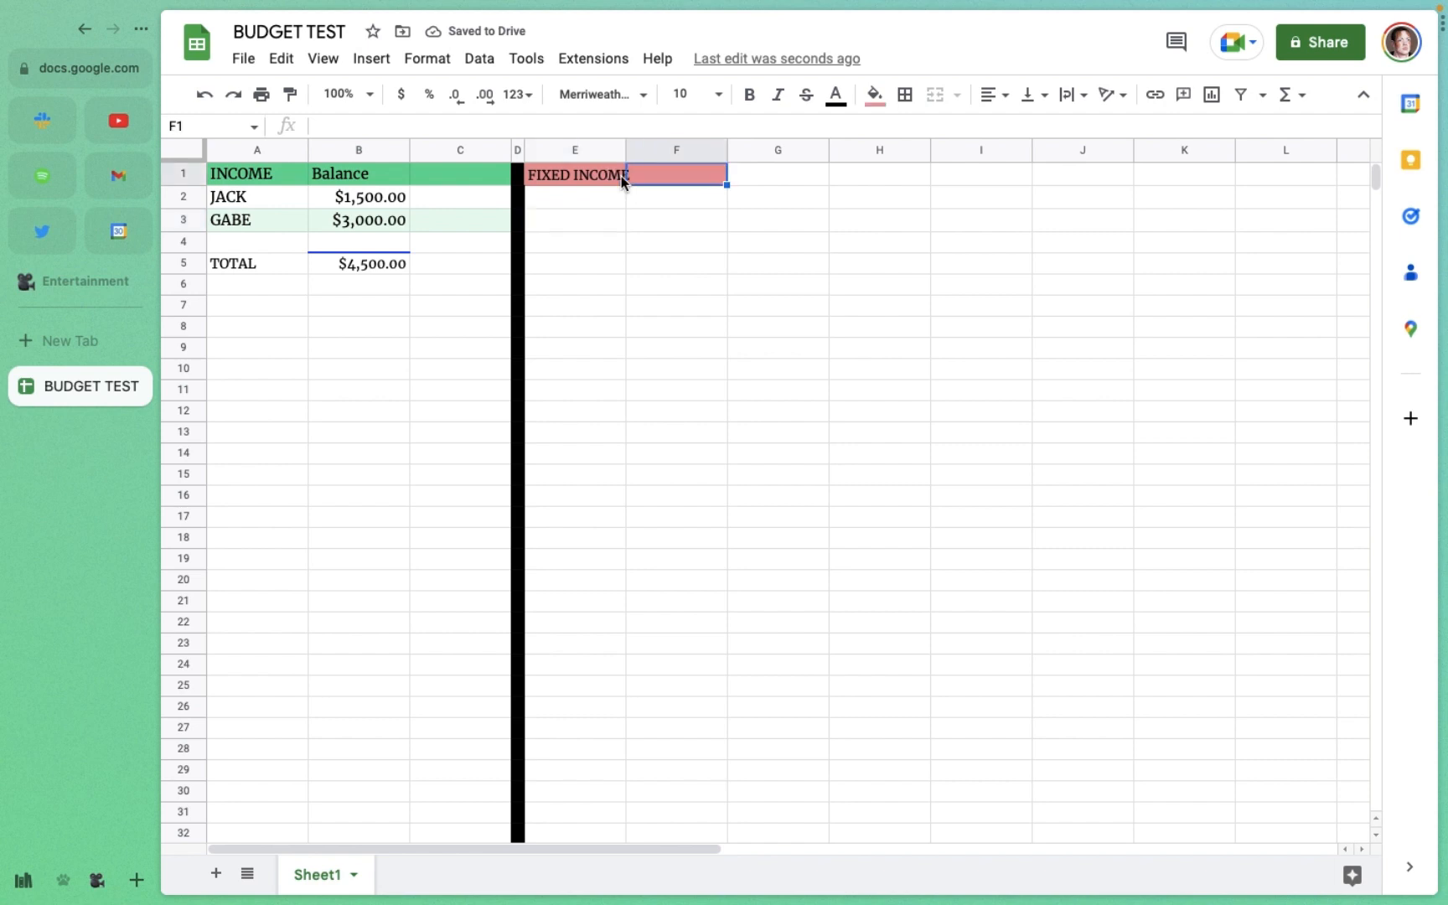
click(621, 177)
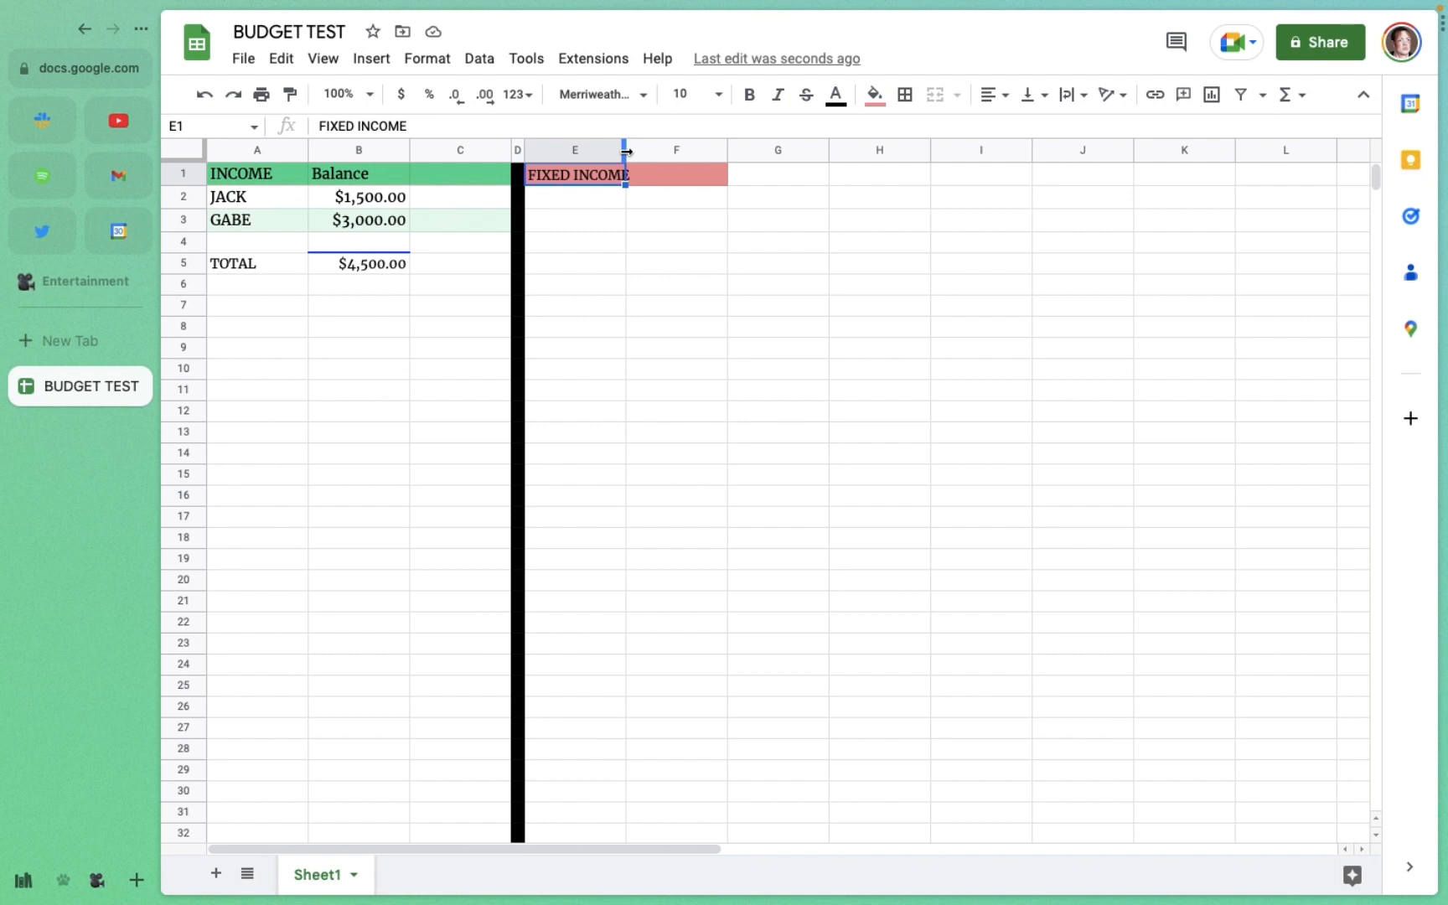
Step: Widen column E to fit its header and list PHONE, GROCERIES, Entertainment and Misc in cells E2:E5
drag(626, 150, 637, 150)
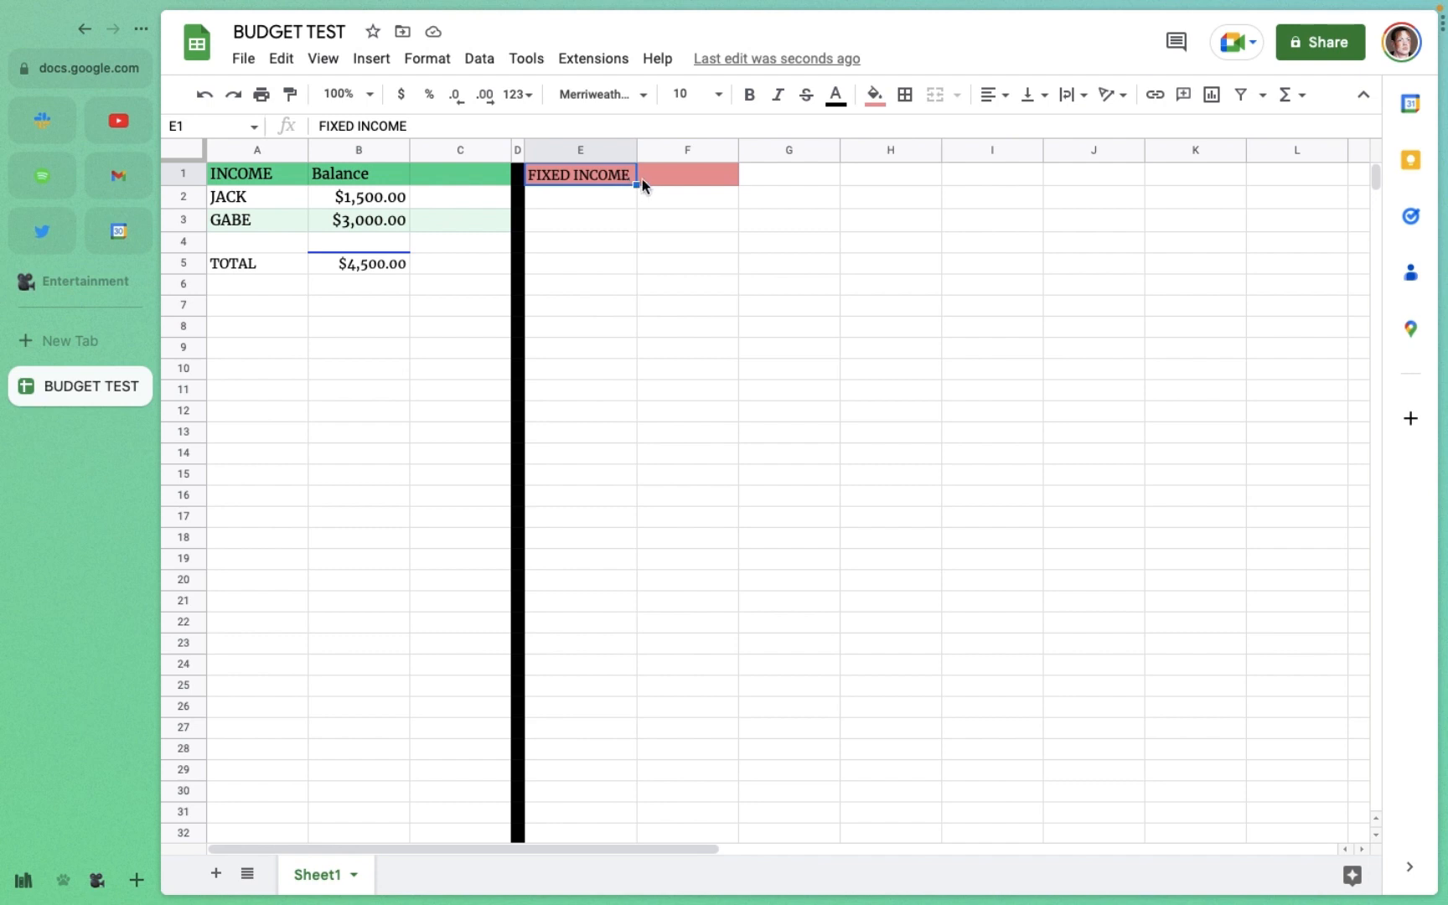
key(Down)
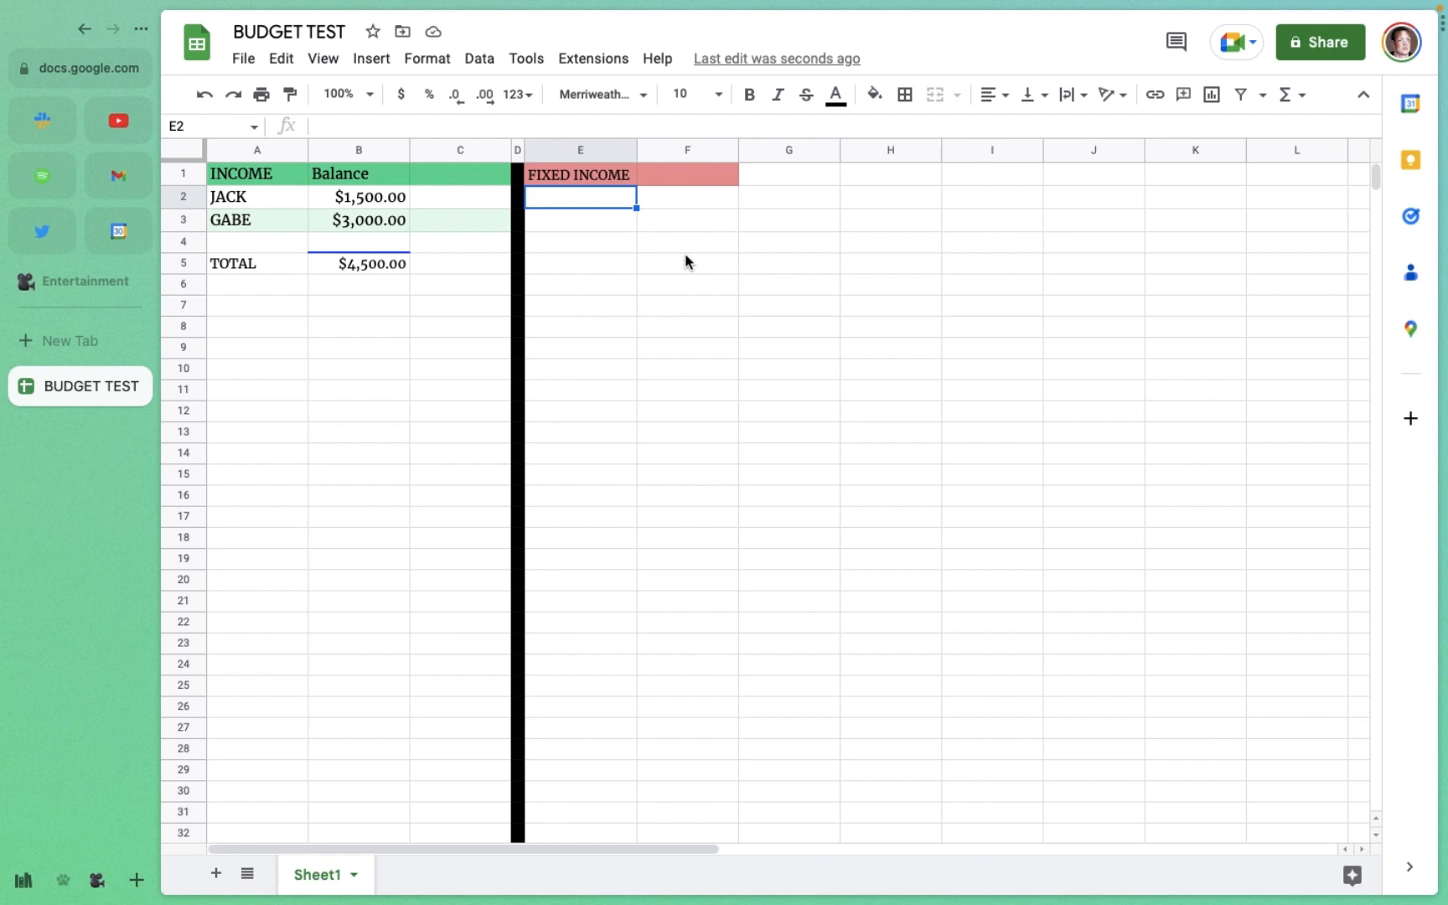
text(PHONE)
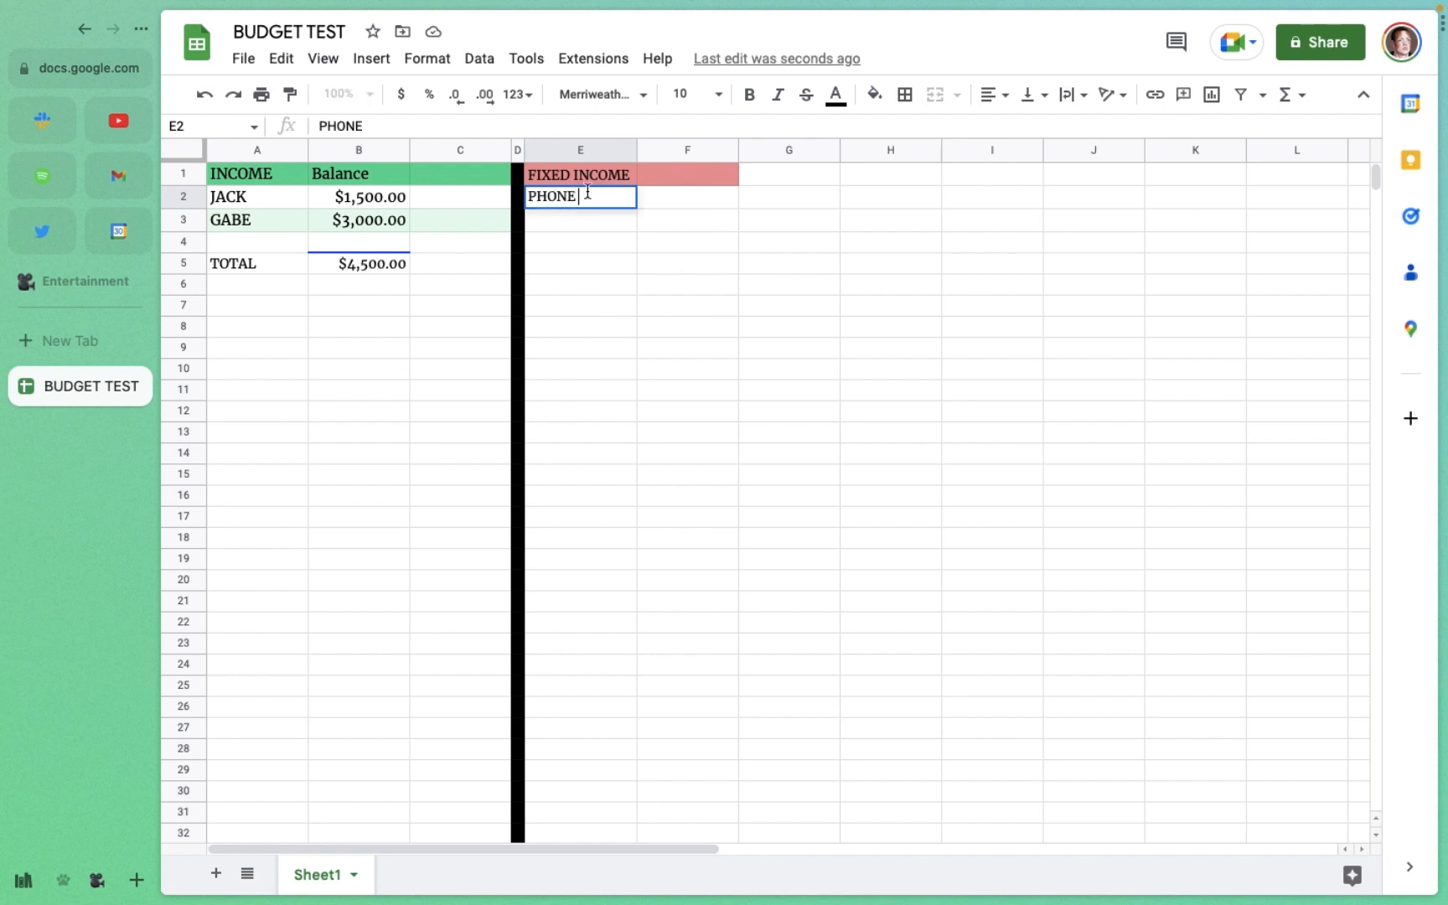
key(Return)
text(GROCERIES)
key(Return)
text(eNTERTAINMENT)
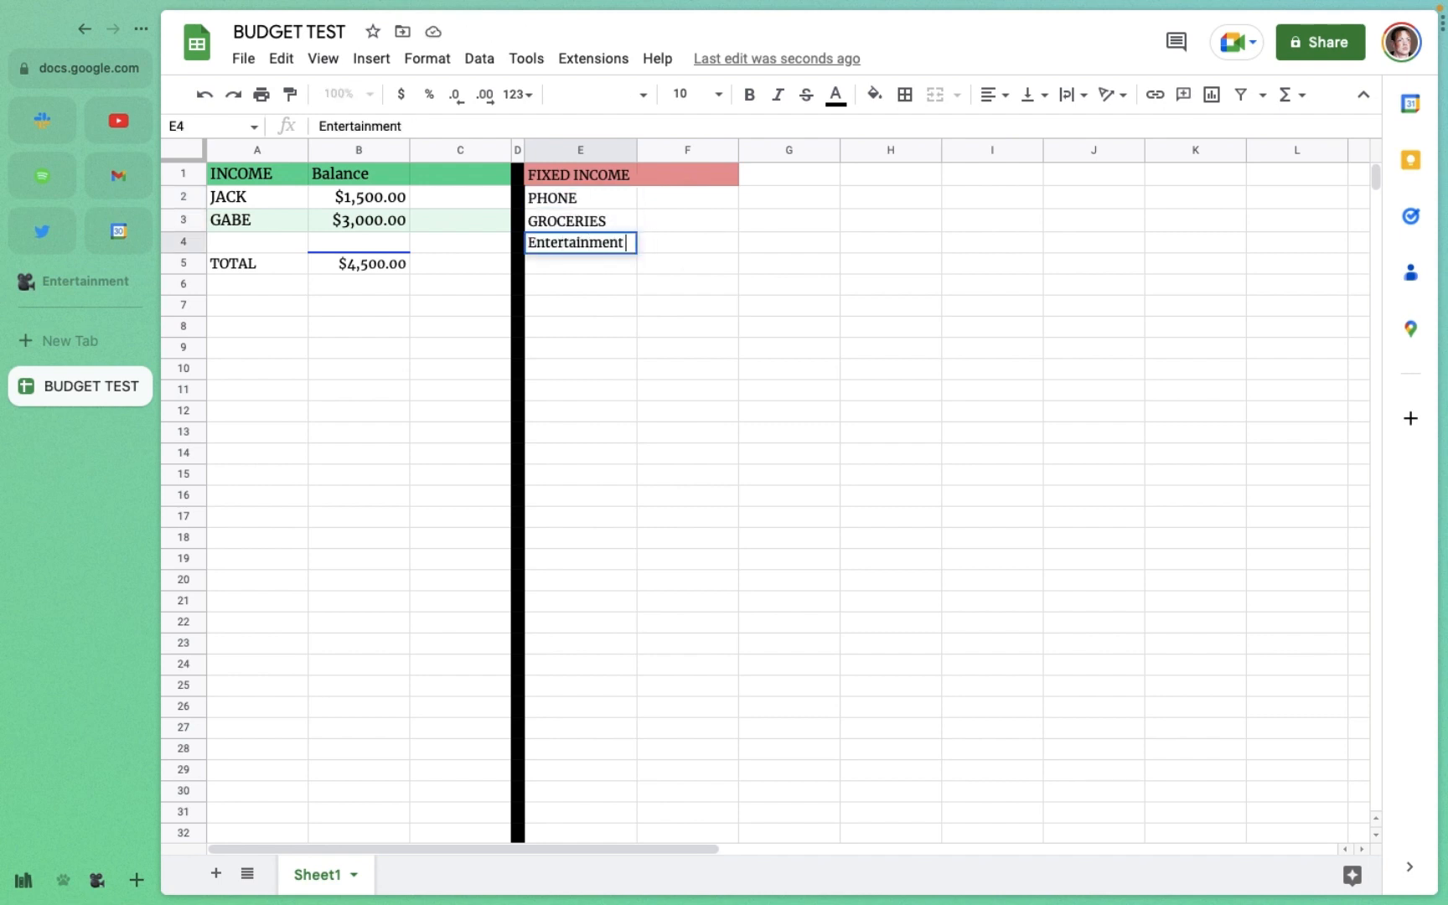
key(Return)
text(Misc)
key(BackSpace)
key(BackSpace)
key(BackSpace)
key(BackSpace)
text(Misc)
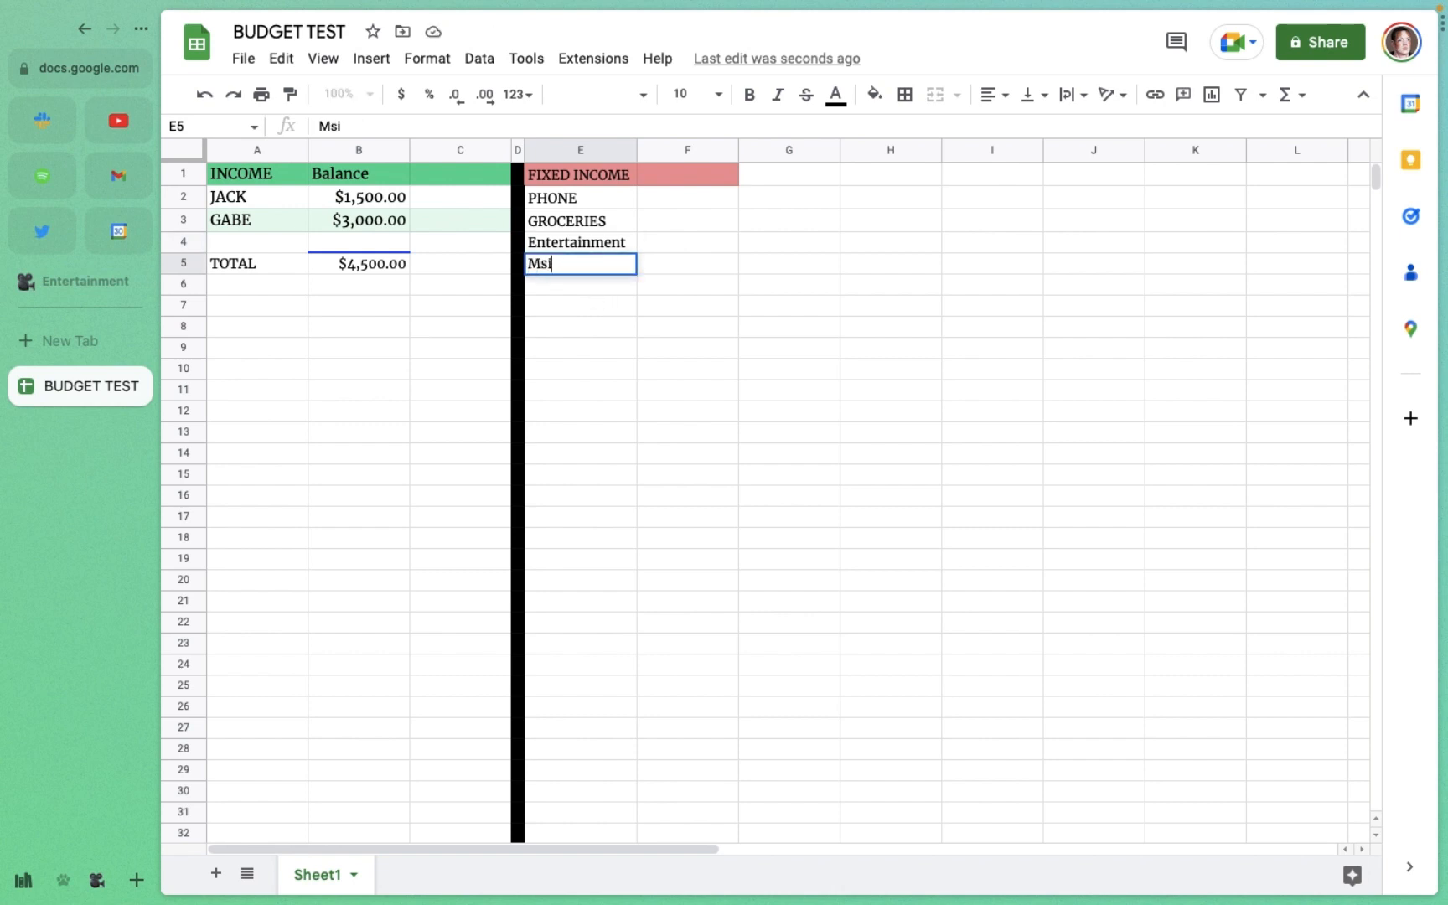
Step: Enter the amounts 160, 240, 80 and 40 in cells F2:F5 beside the fixed items
click(669, 203)
text(160)
key(Return)
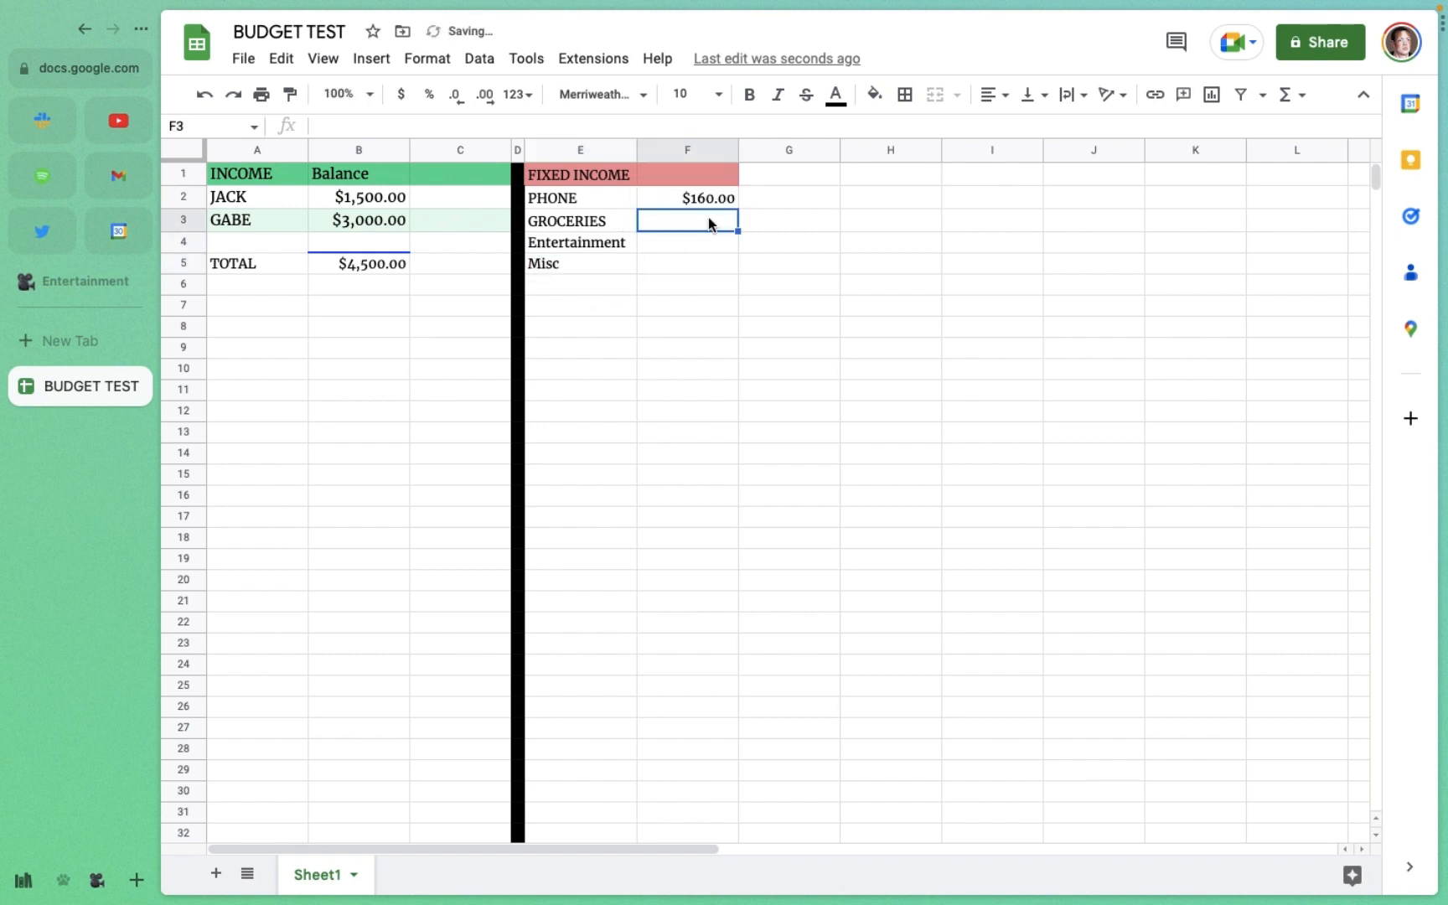
text(240)
key(Return)
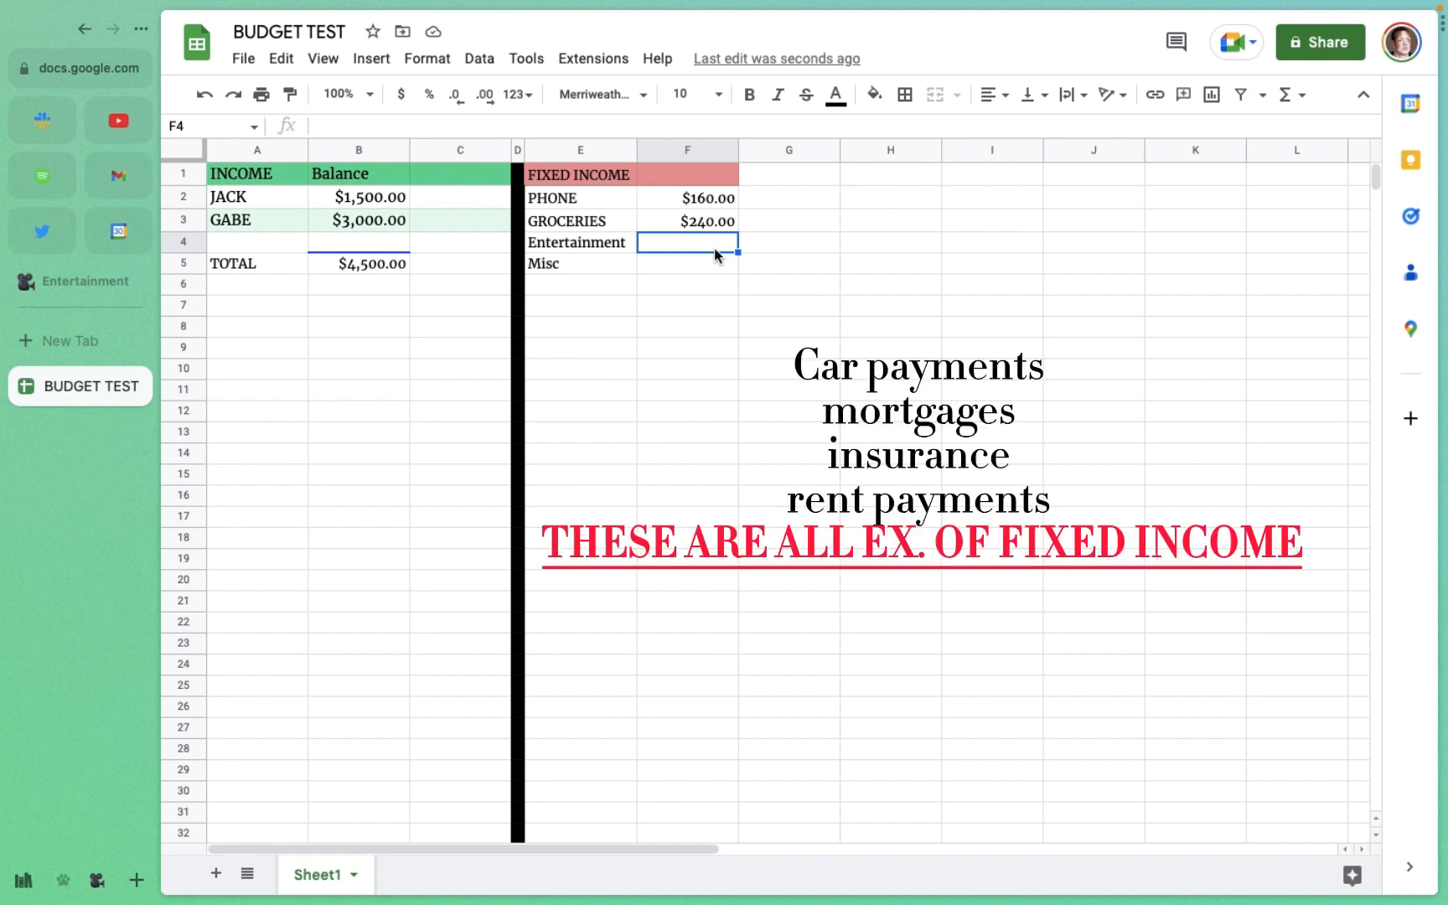
text(80)
click(714, 267)
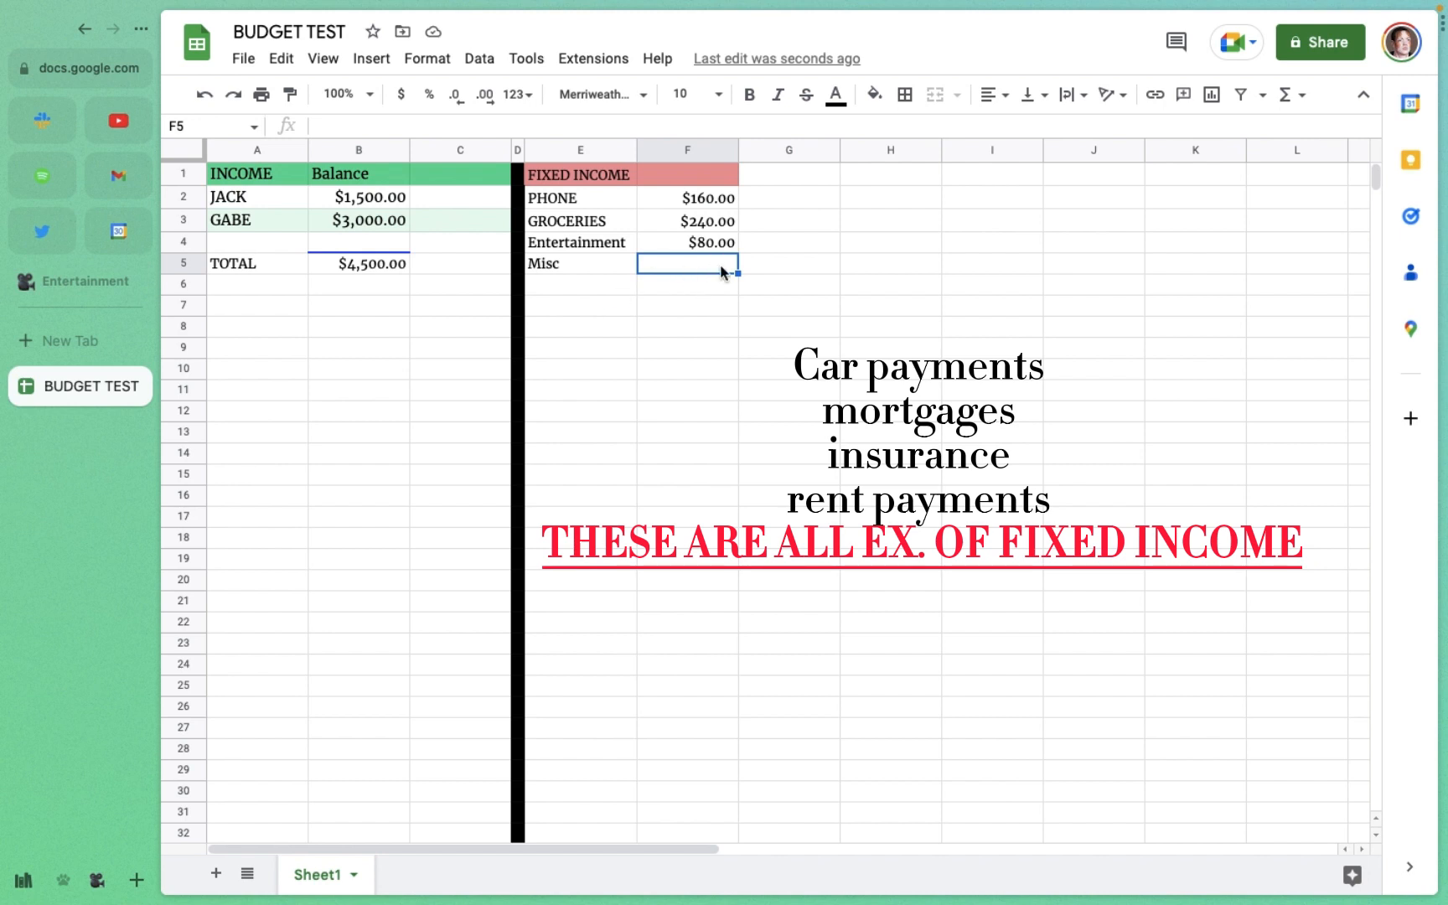
text(40)
key(Return)
click(706, 313)
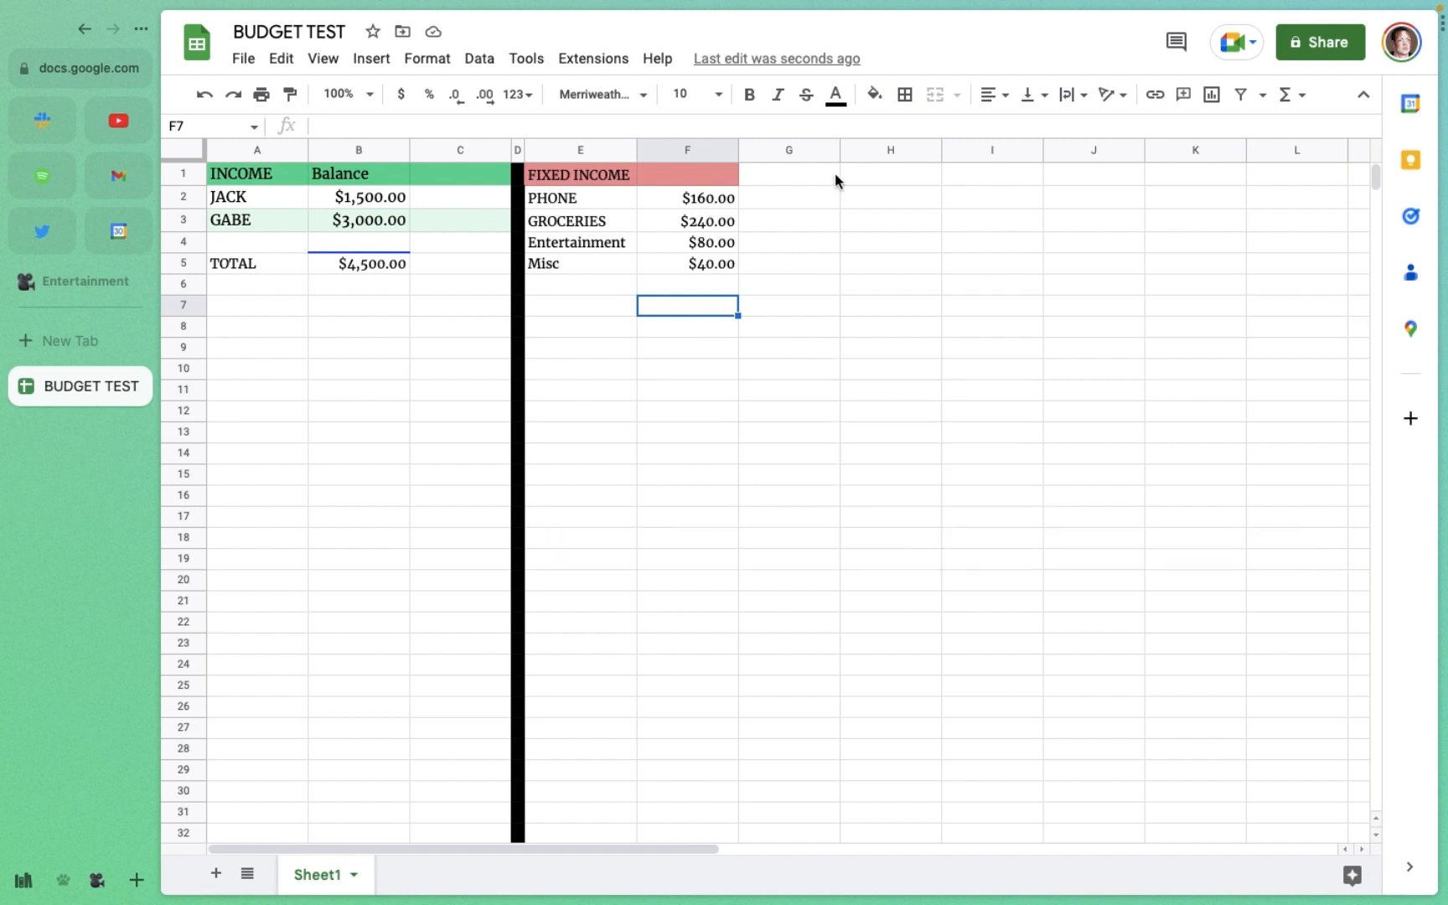
Step: Narrow column G to a thin strip and fill it black as a second divider
drag(840, 150, 751, 155)
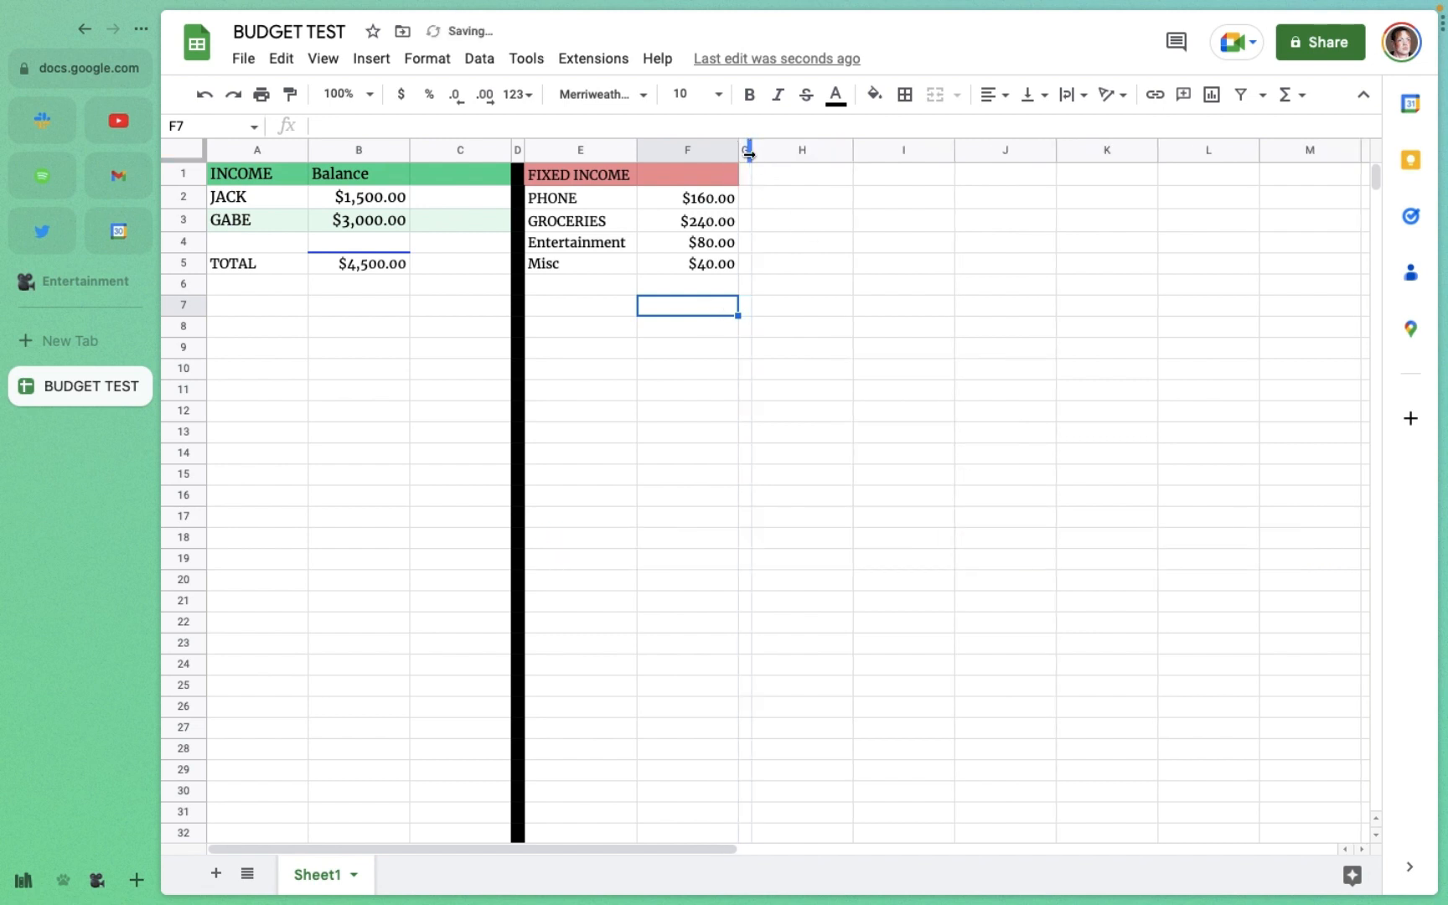
click(745, 151)
click(874, 95)
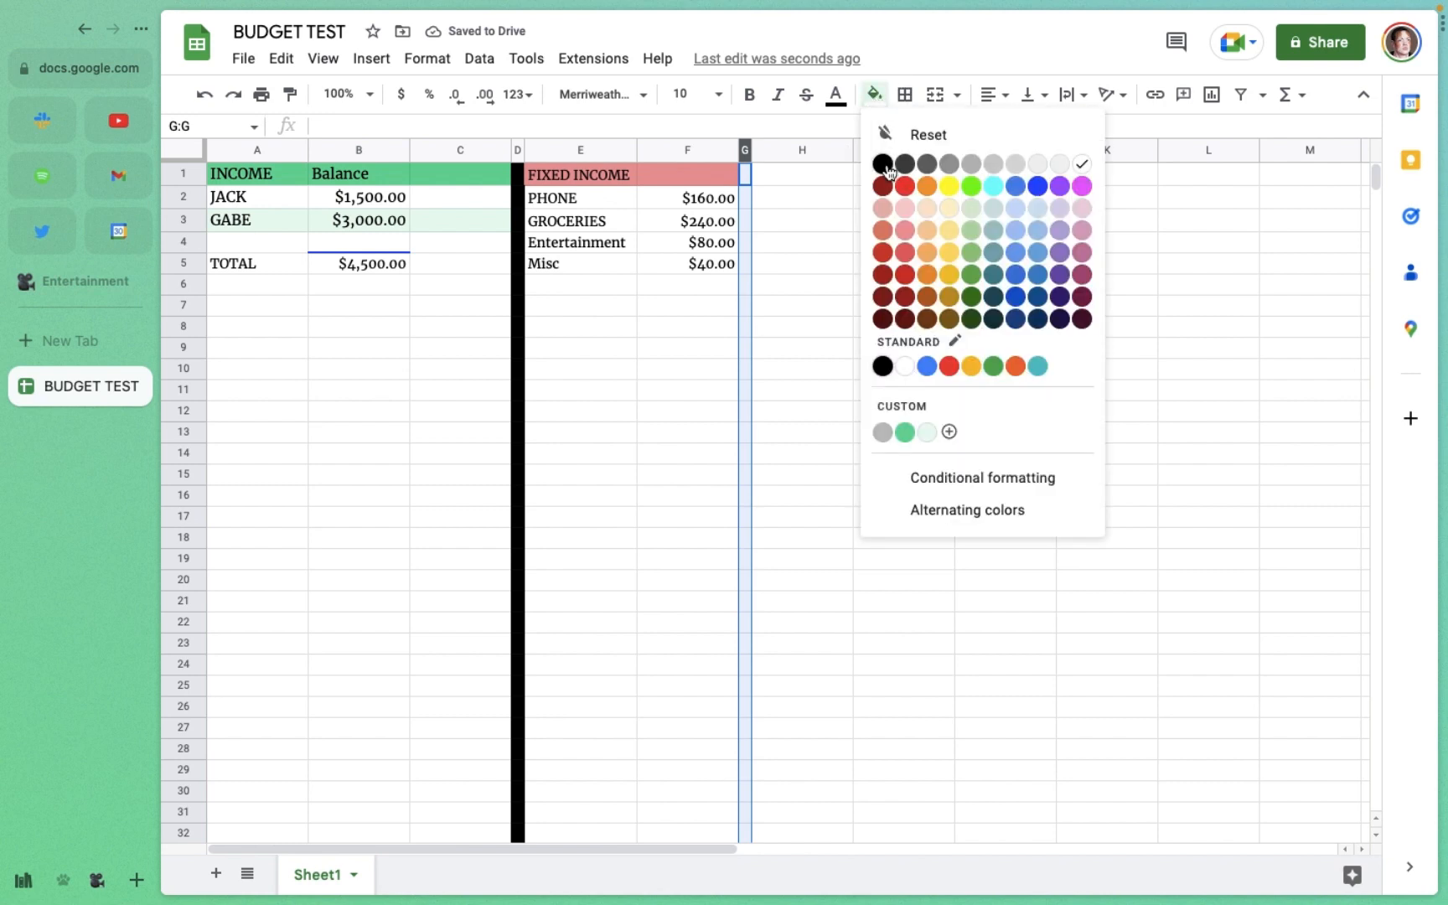
click(885, 165)
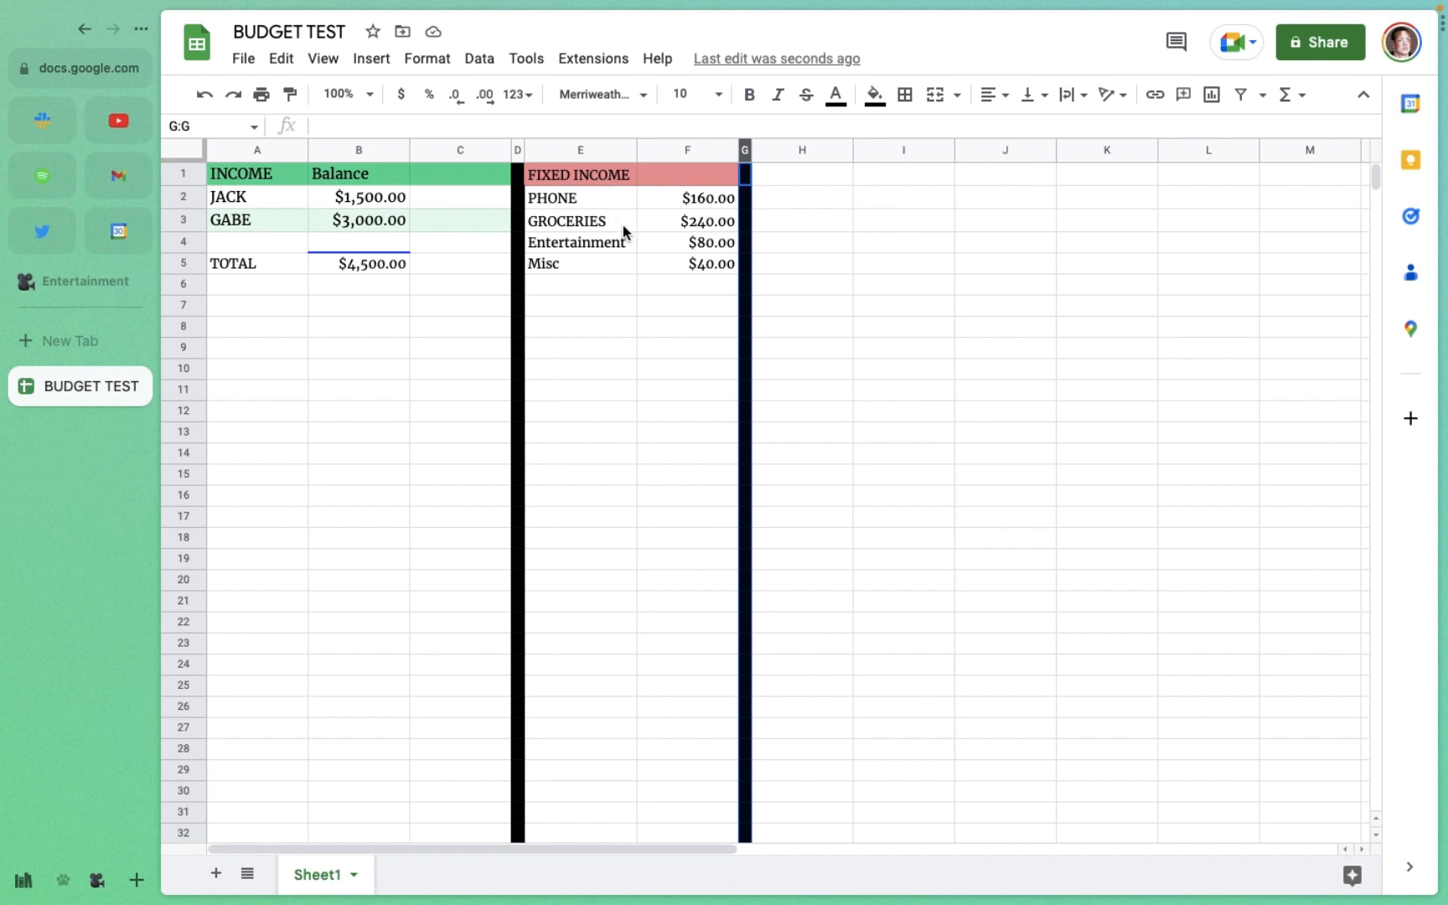
click(650, 174)
text(Am)
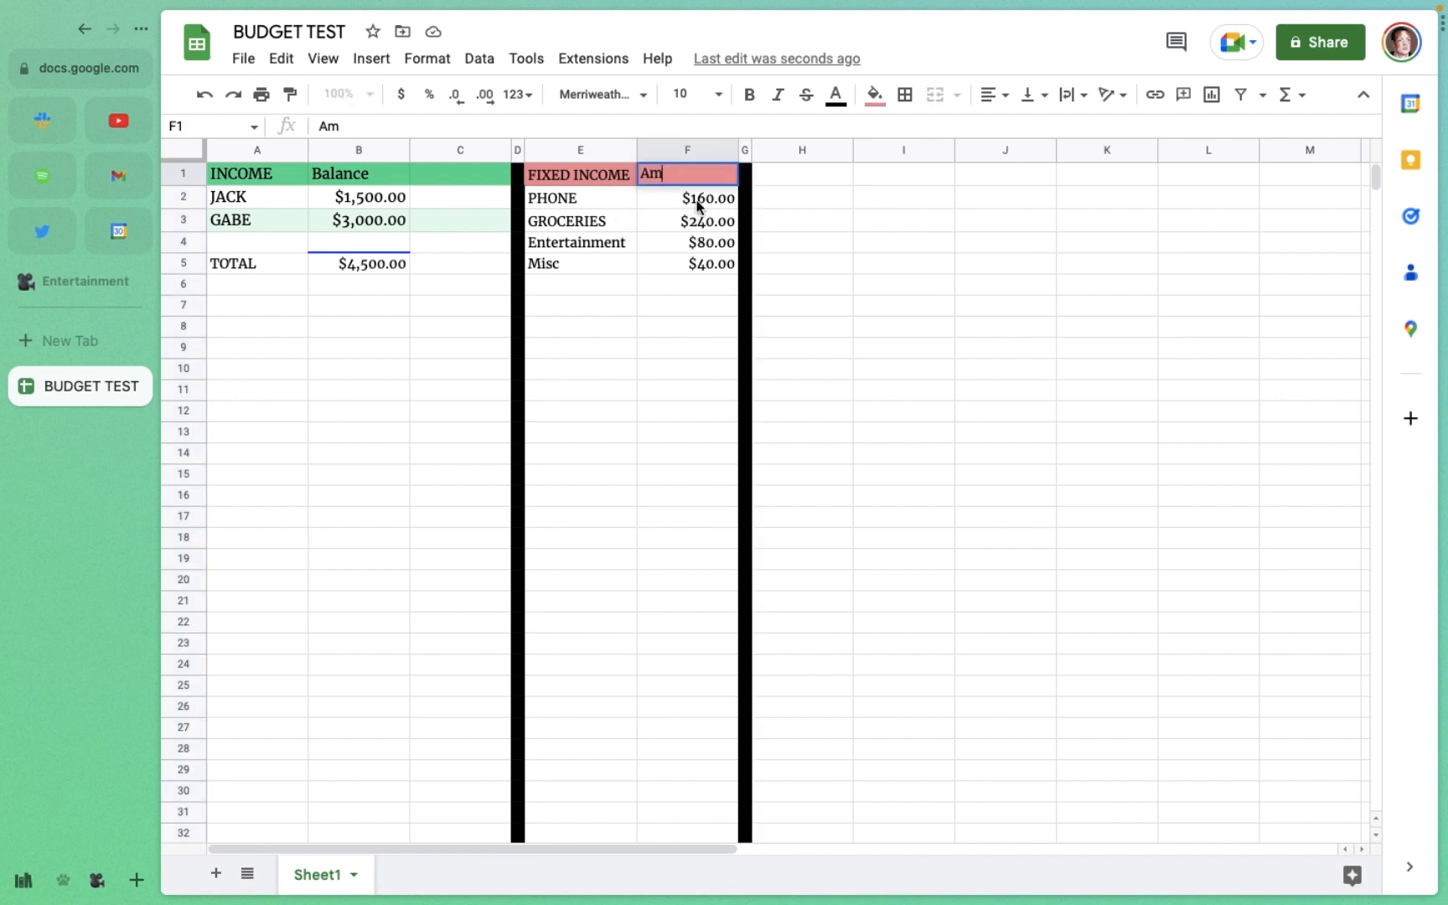
key(BackSpace)
key(BackSpace)
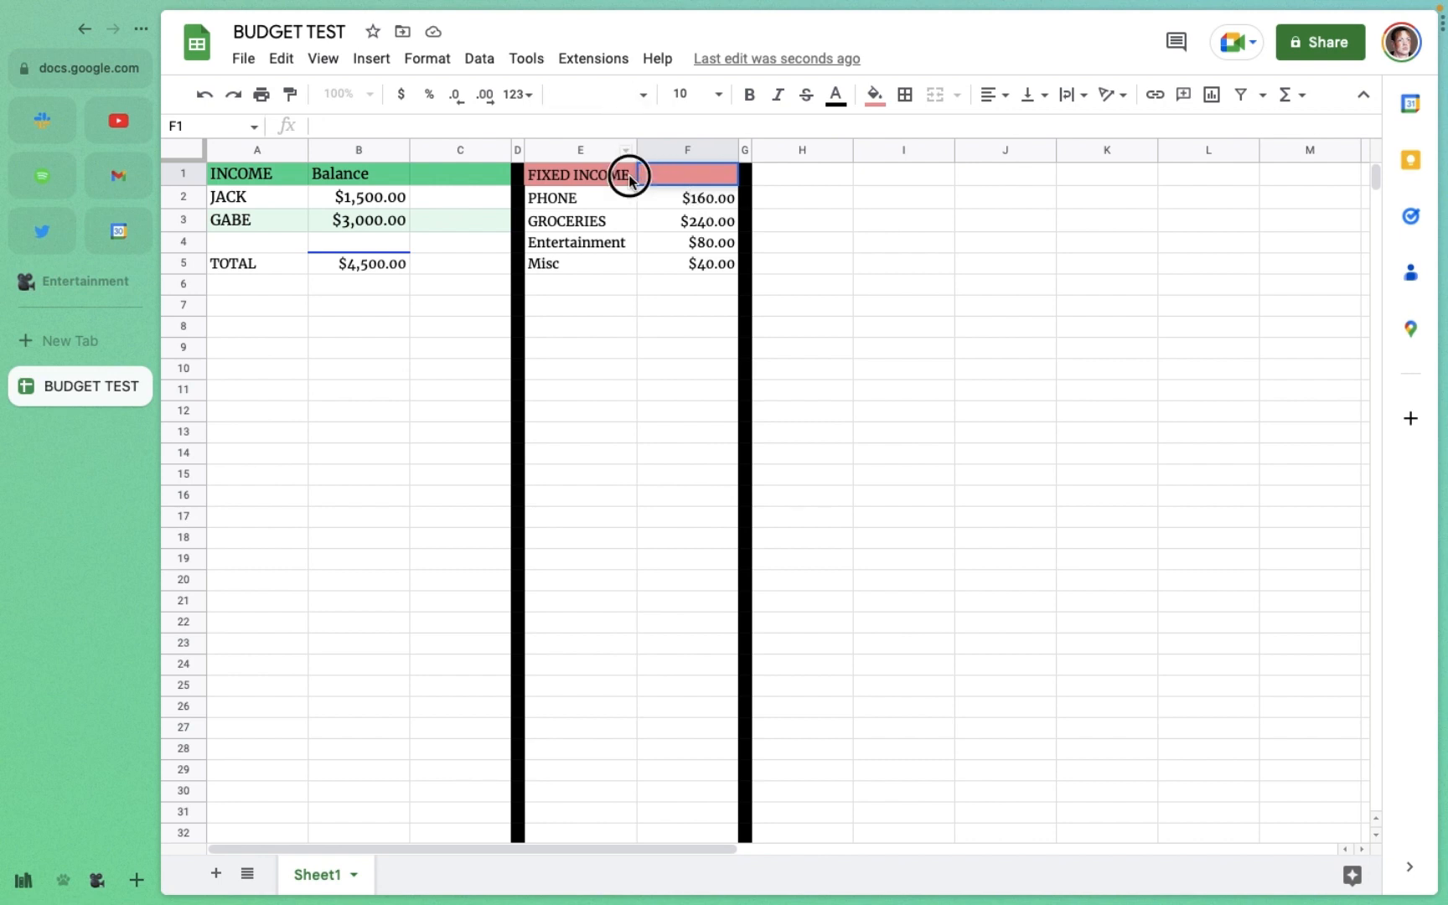
Step: Merge the header cells E1:F1 and center the FIXED INCOME text across them
drag(629, 174, 678, 181)
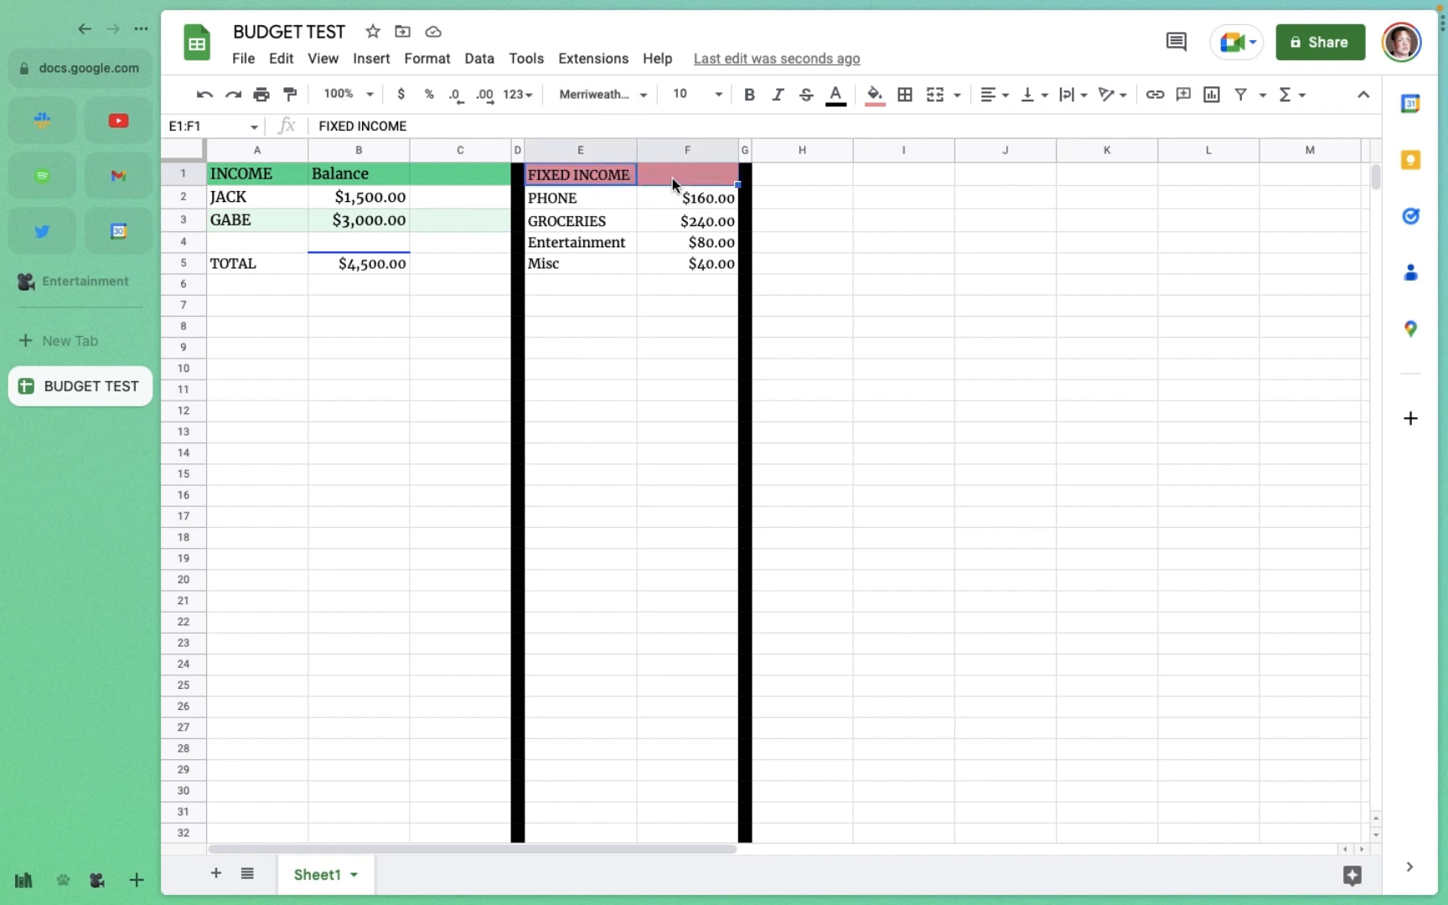
click(935, 95)
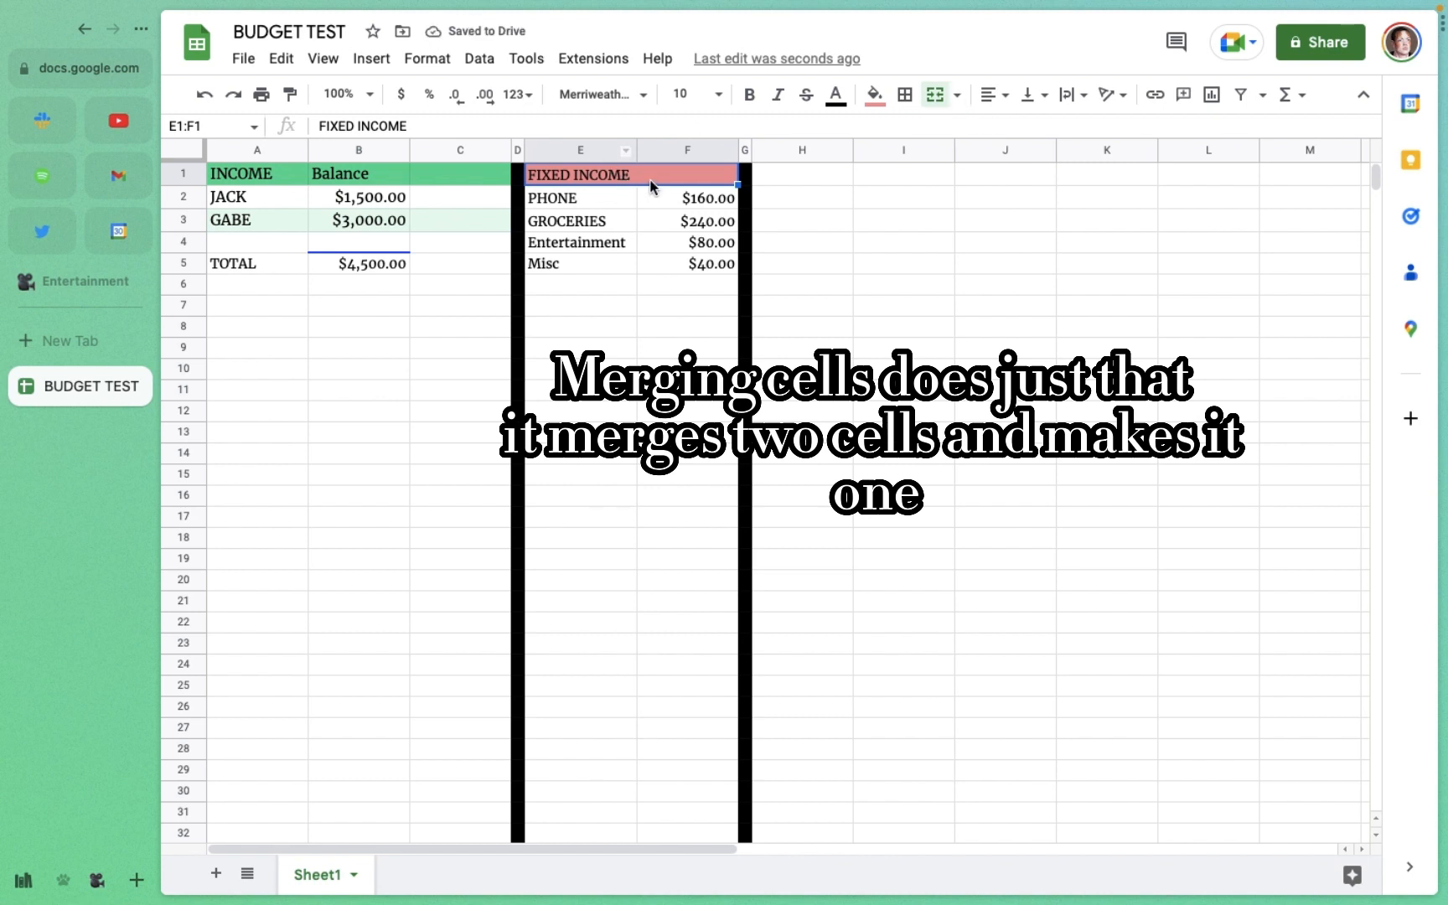
click(1001, 97)
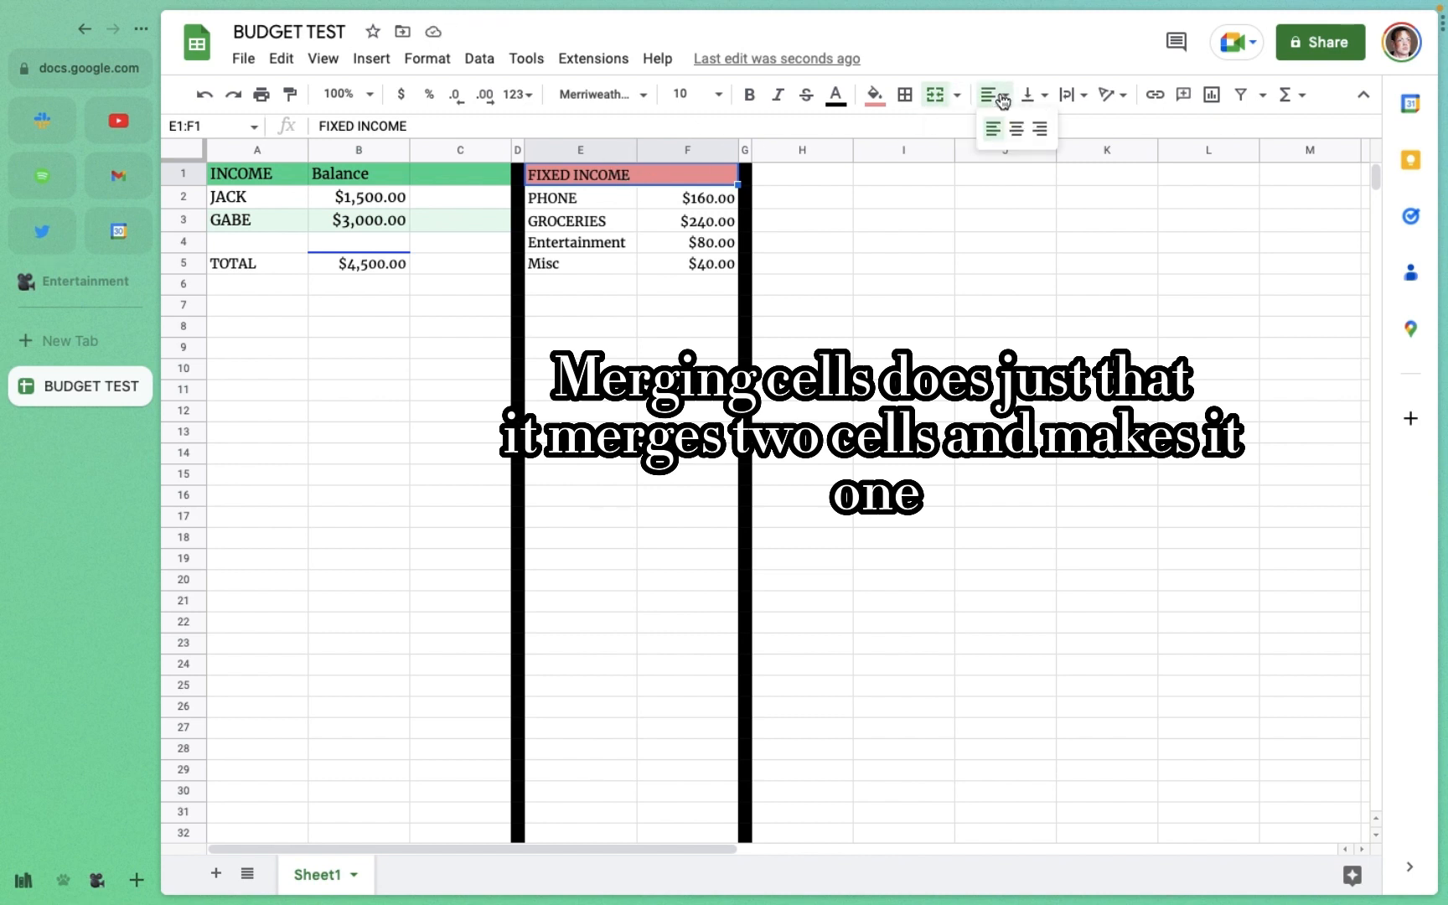
click(1016, 128)
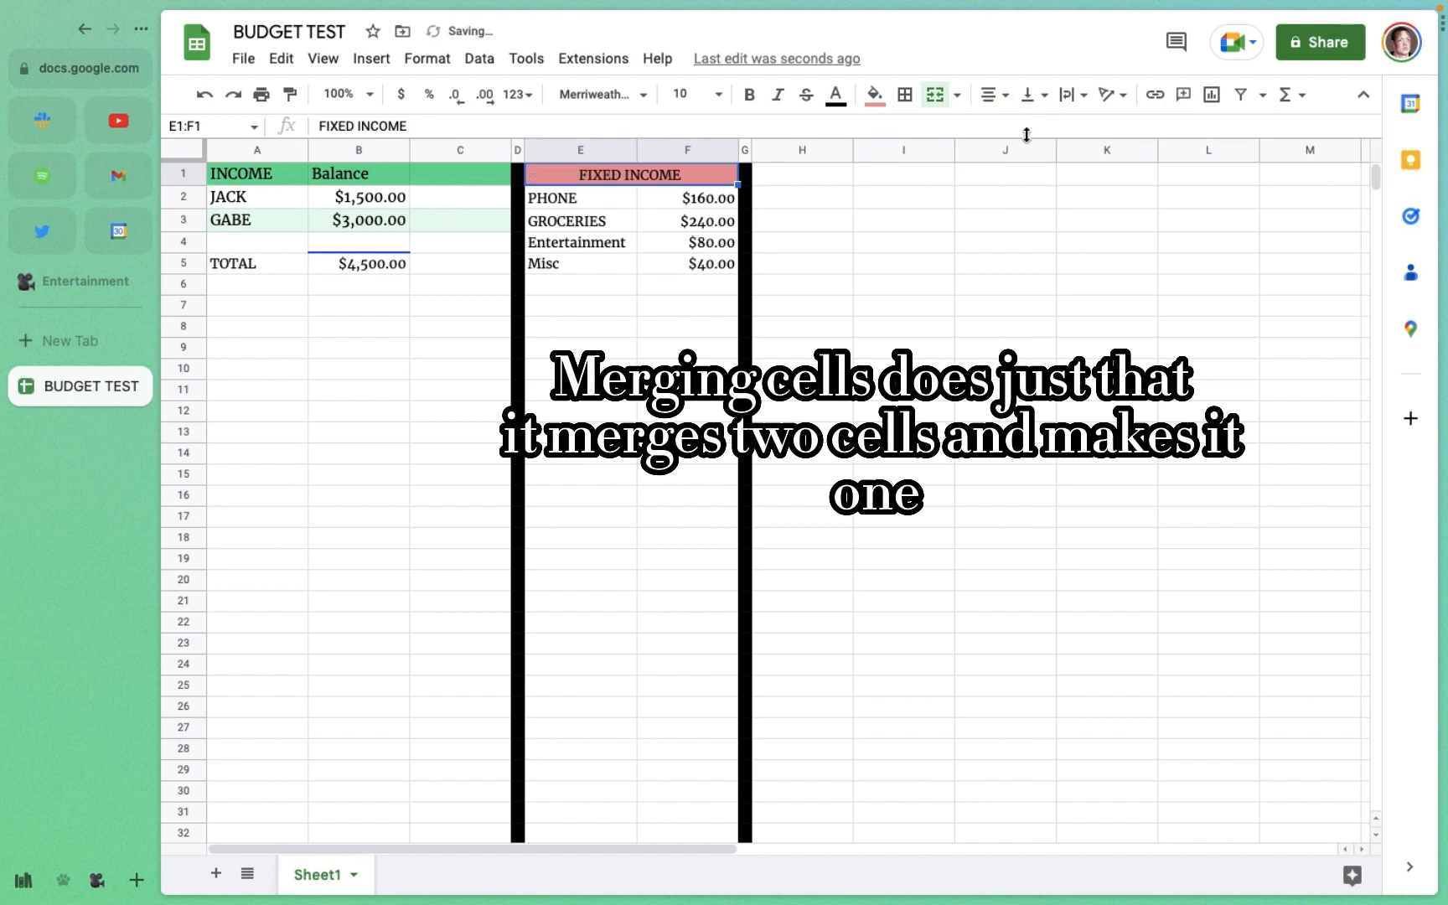
Step: Add a dark grey top border to cells E10:F10 below the fixed income list
click(635, 283)
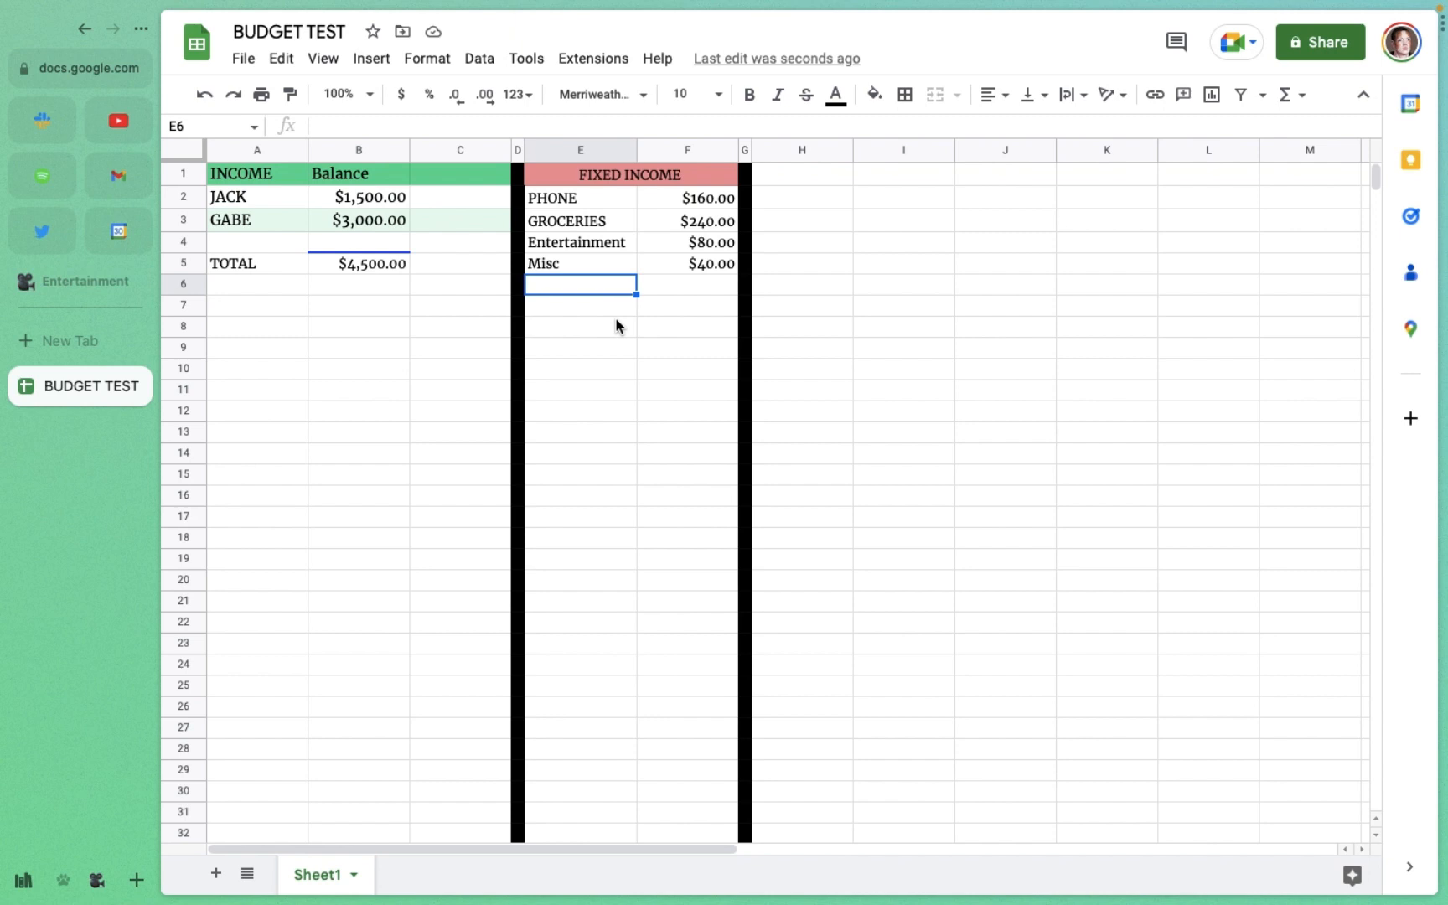
click(612, 344)
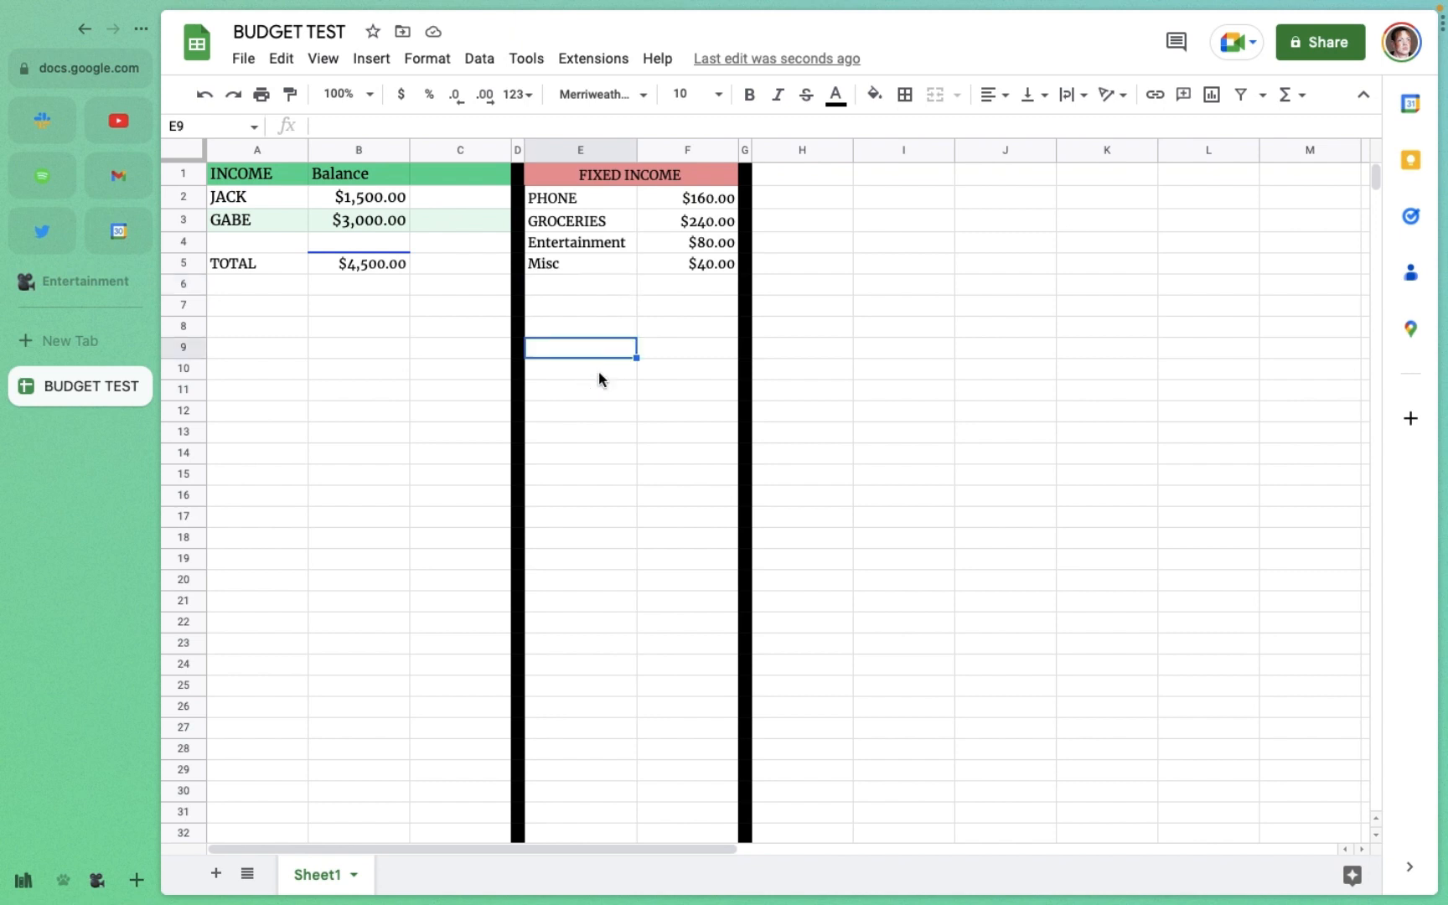
click(599, 372)
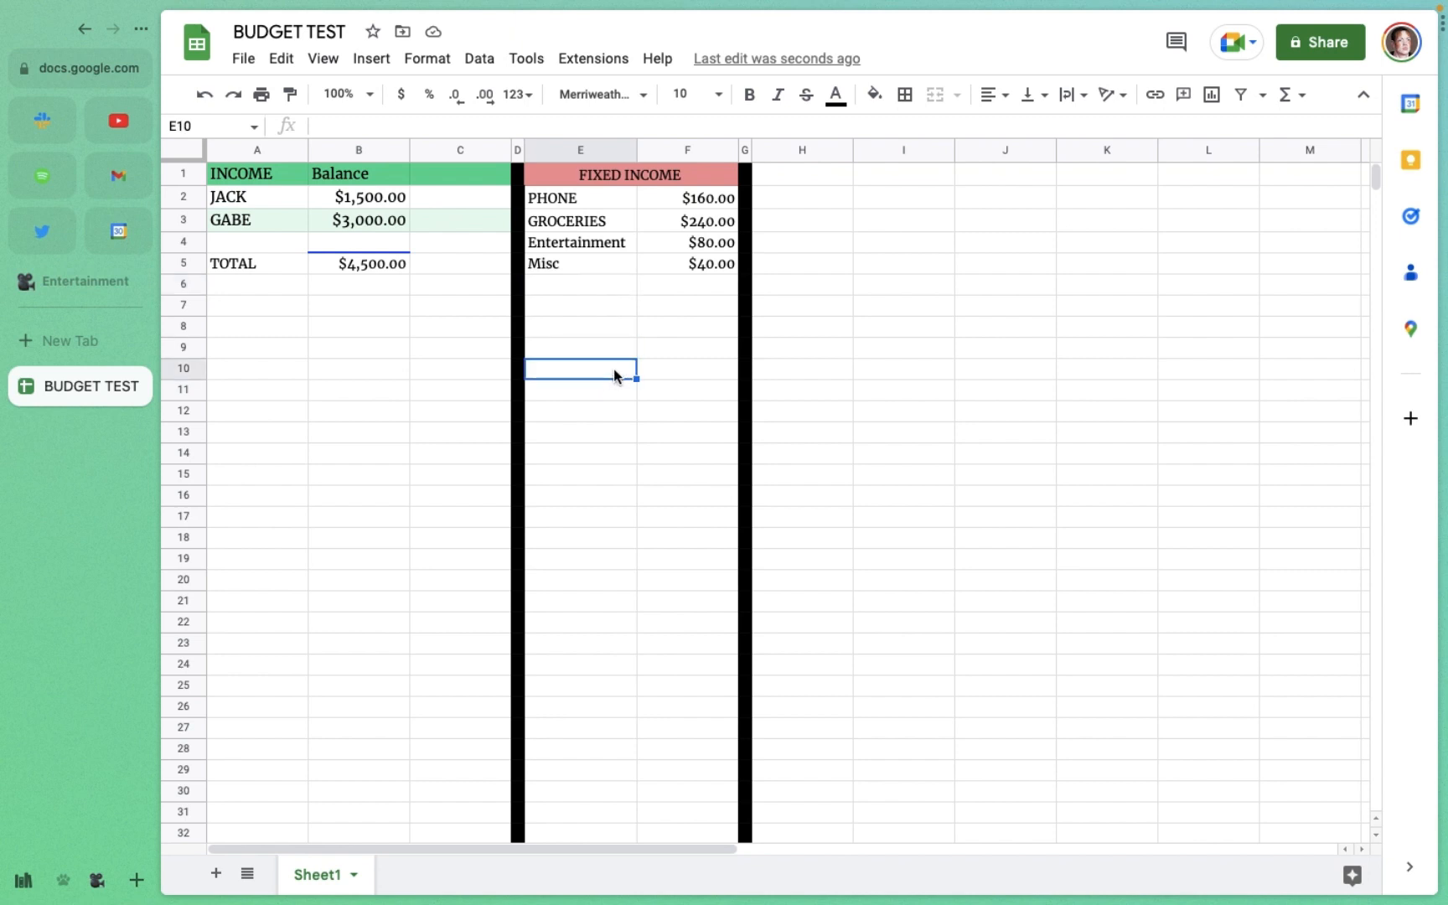
shift+click(669, 366)
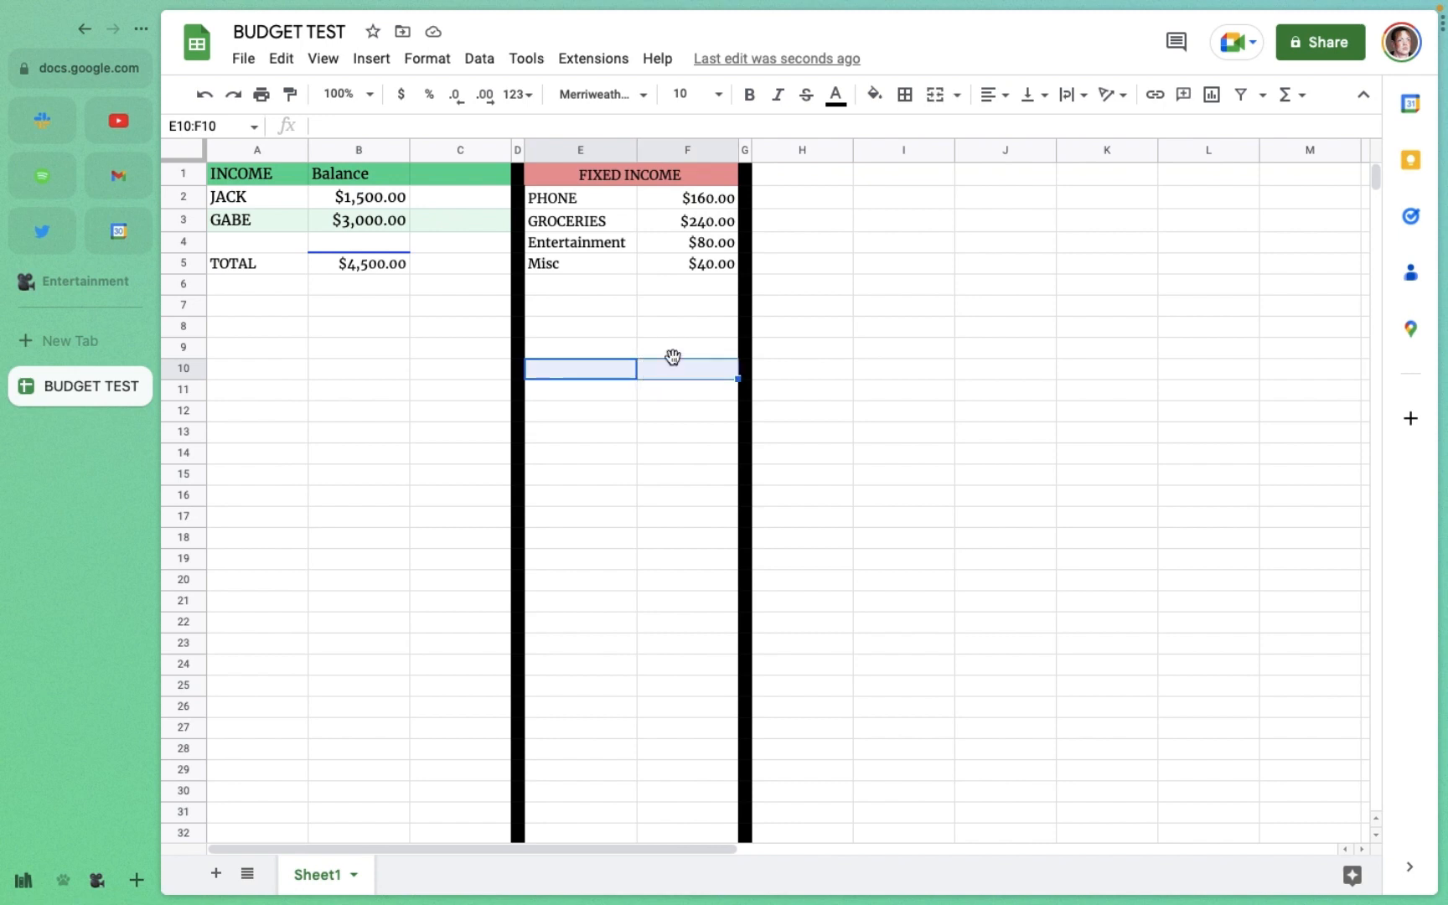
click(906, 103)
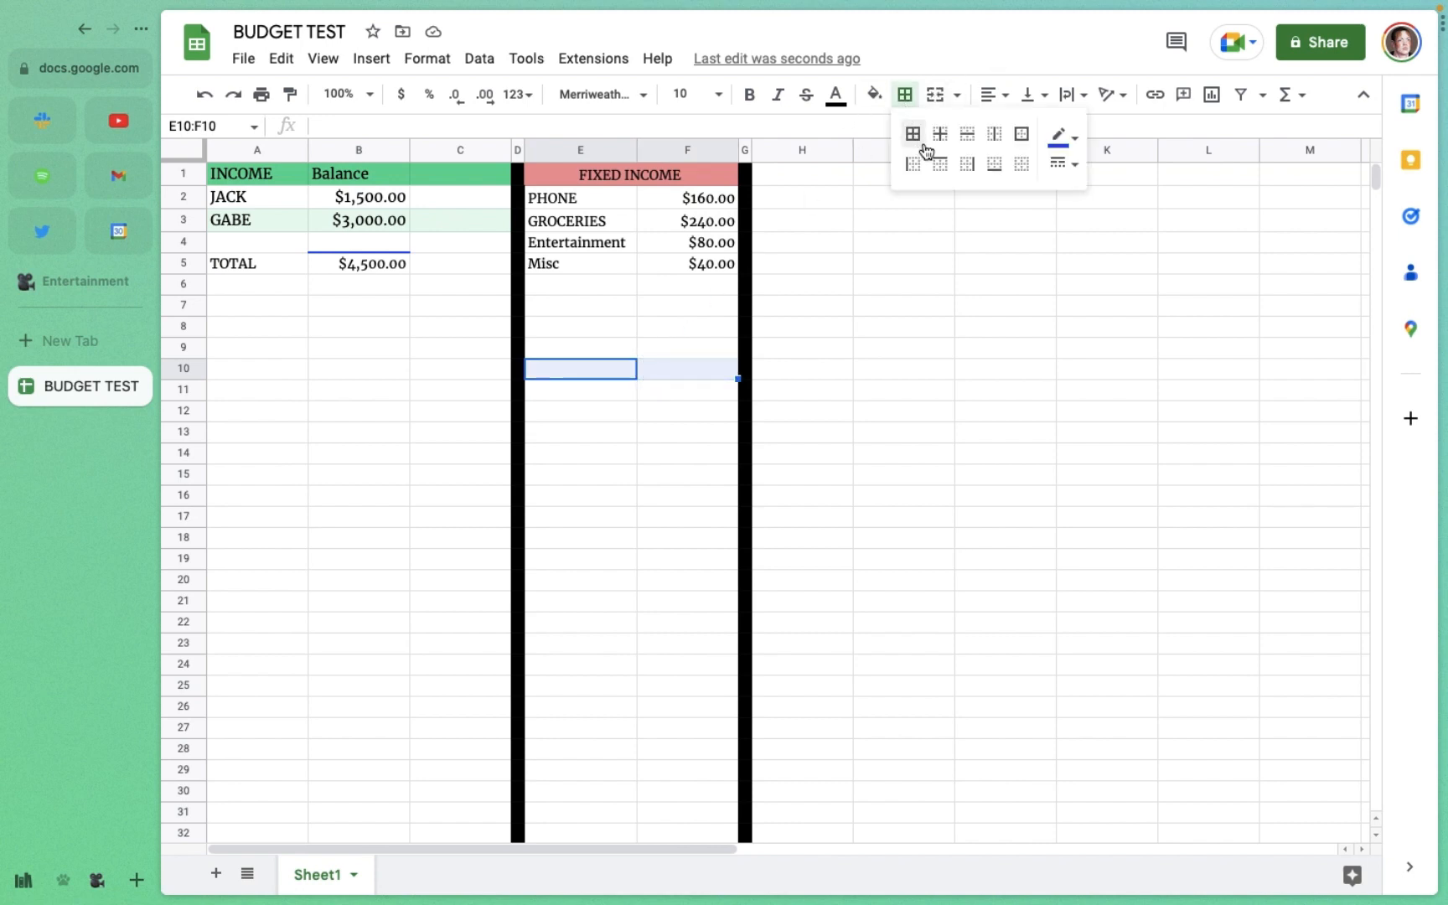
click(1060, 137)
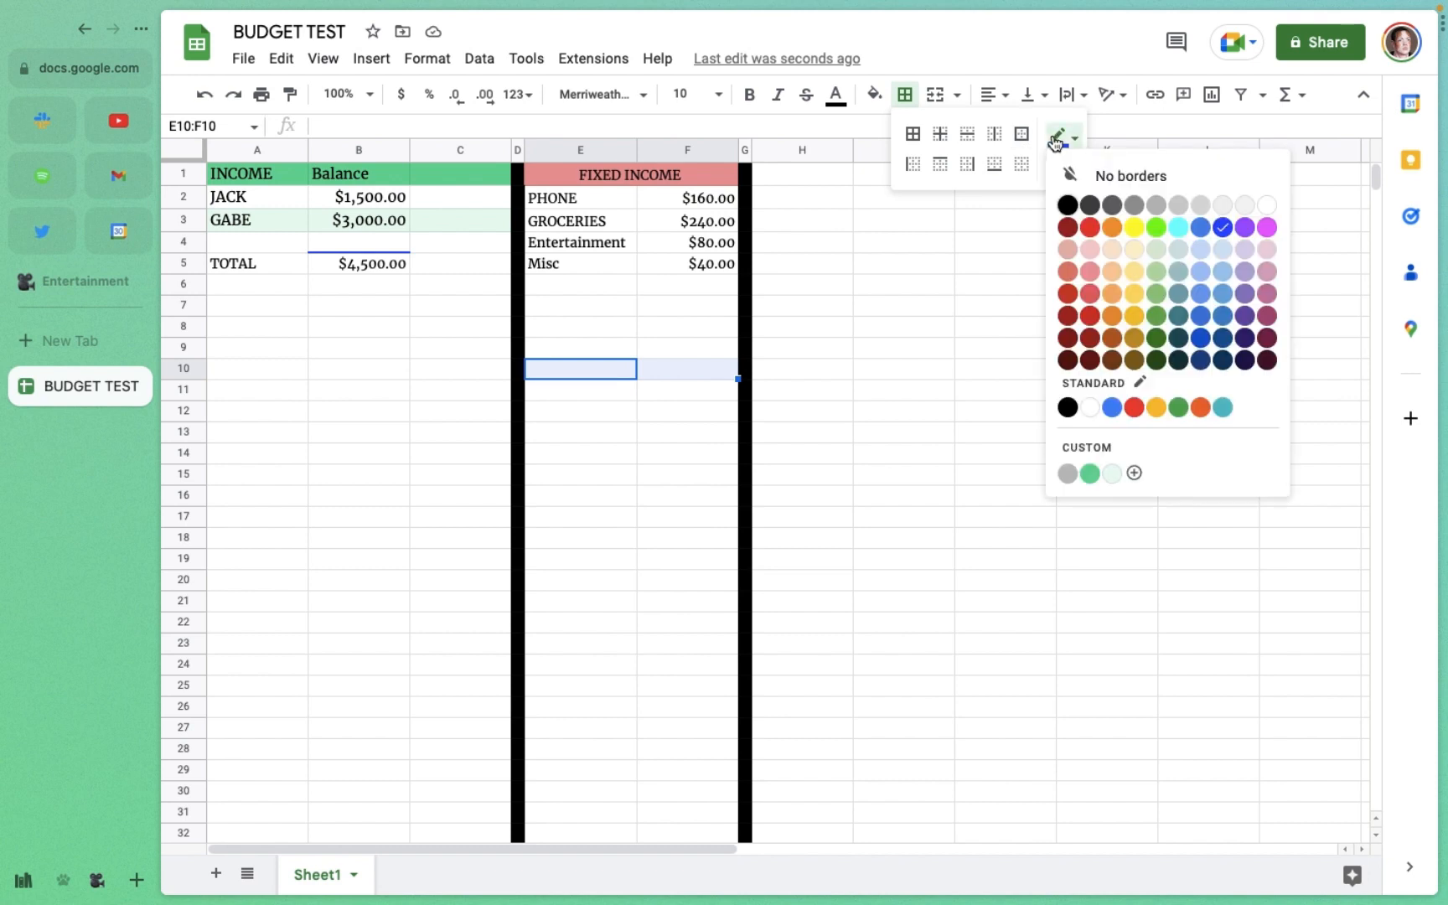
click(1093, 203)
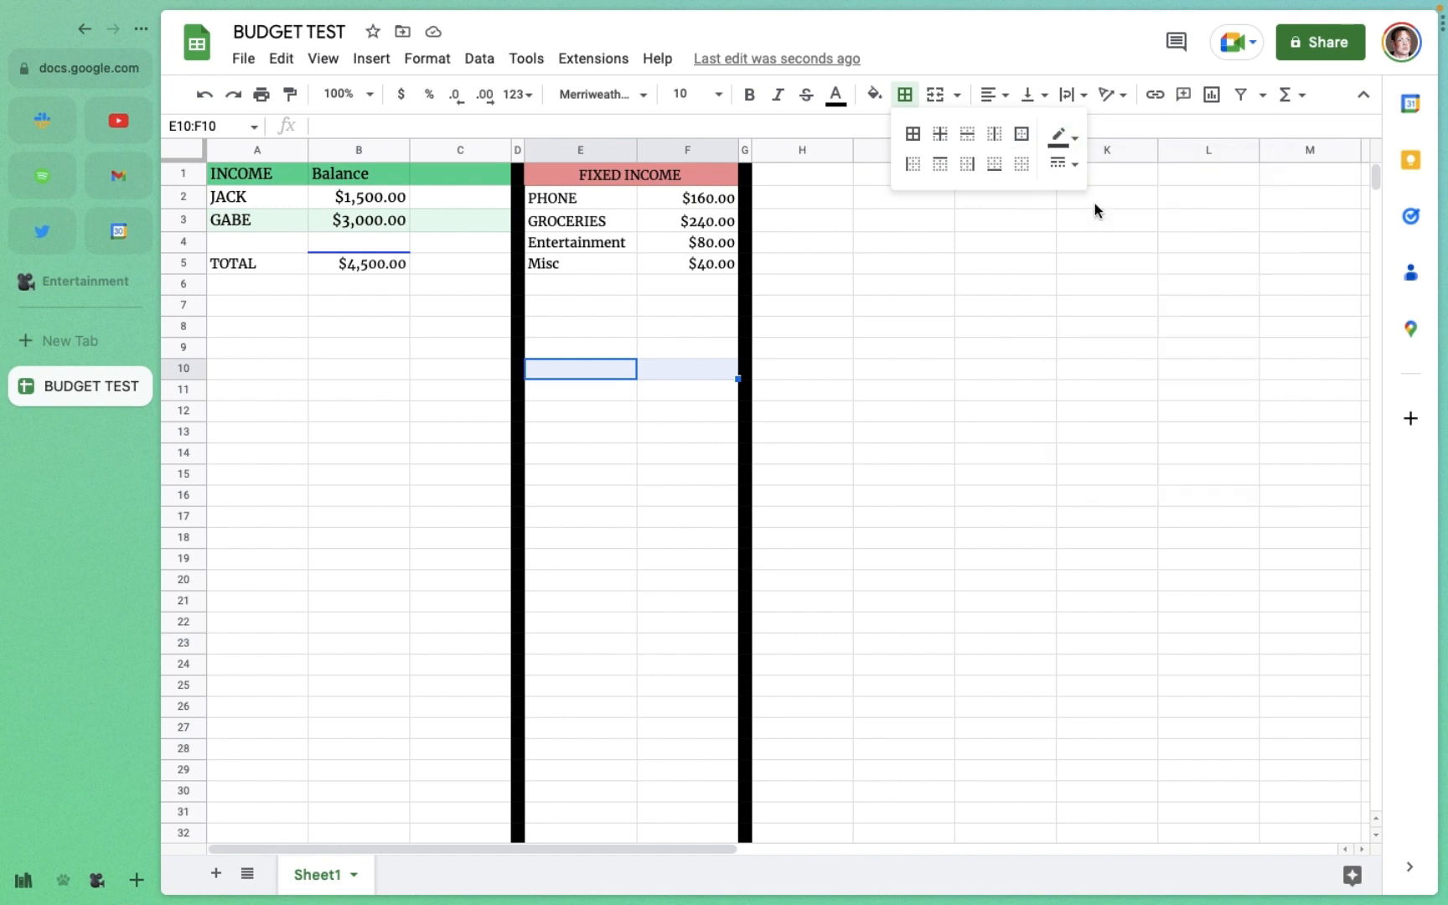
click(939, 164)
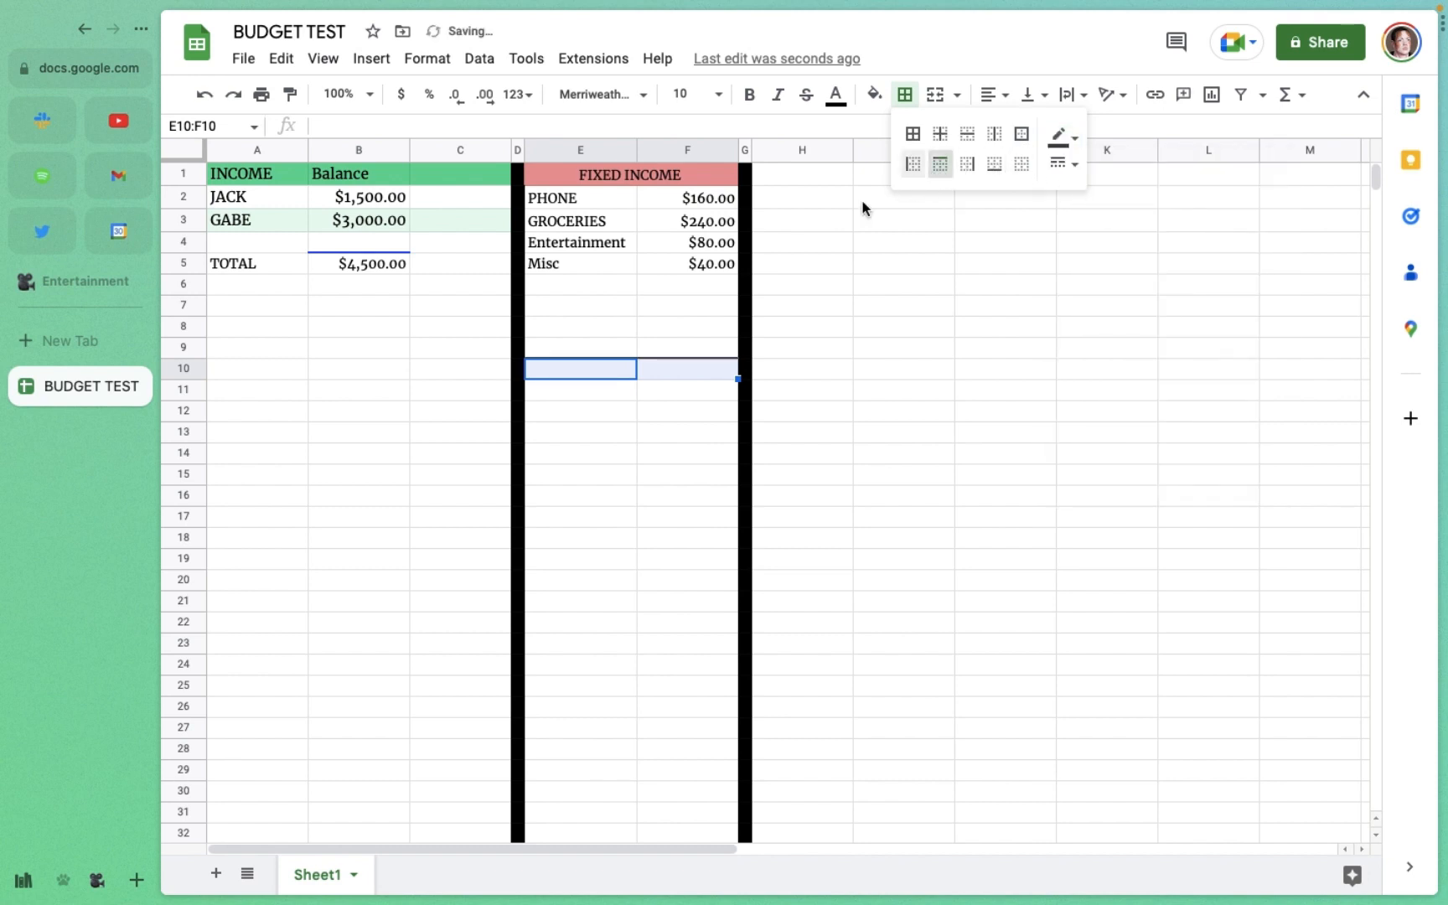
click(616, 356)
Step: Label cell E10 Total and sum the fixed amounts in F10 with =SUM(F2:F5)
click(622, 369)
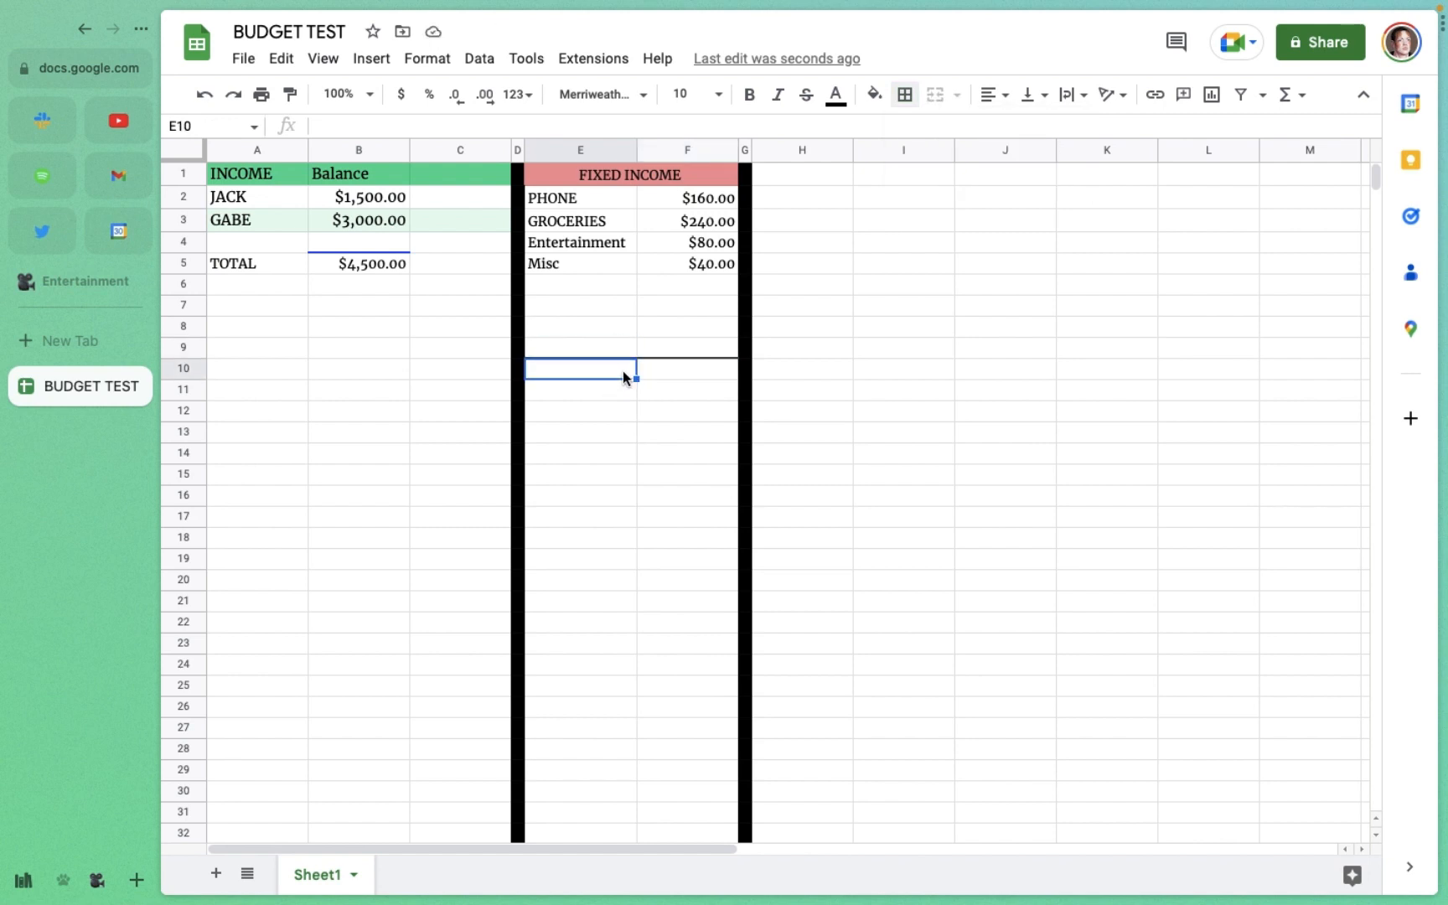
text(Total)
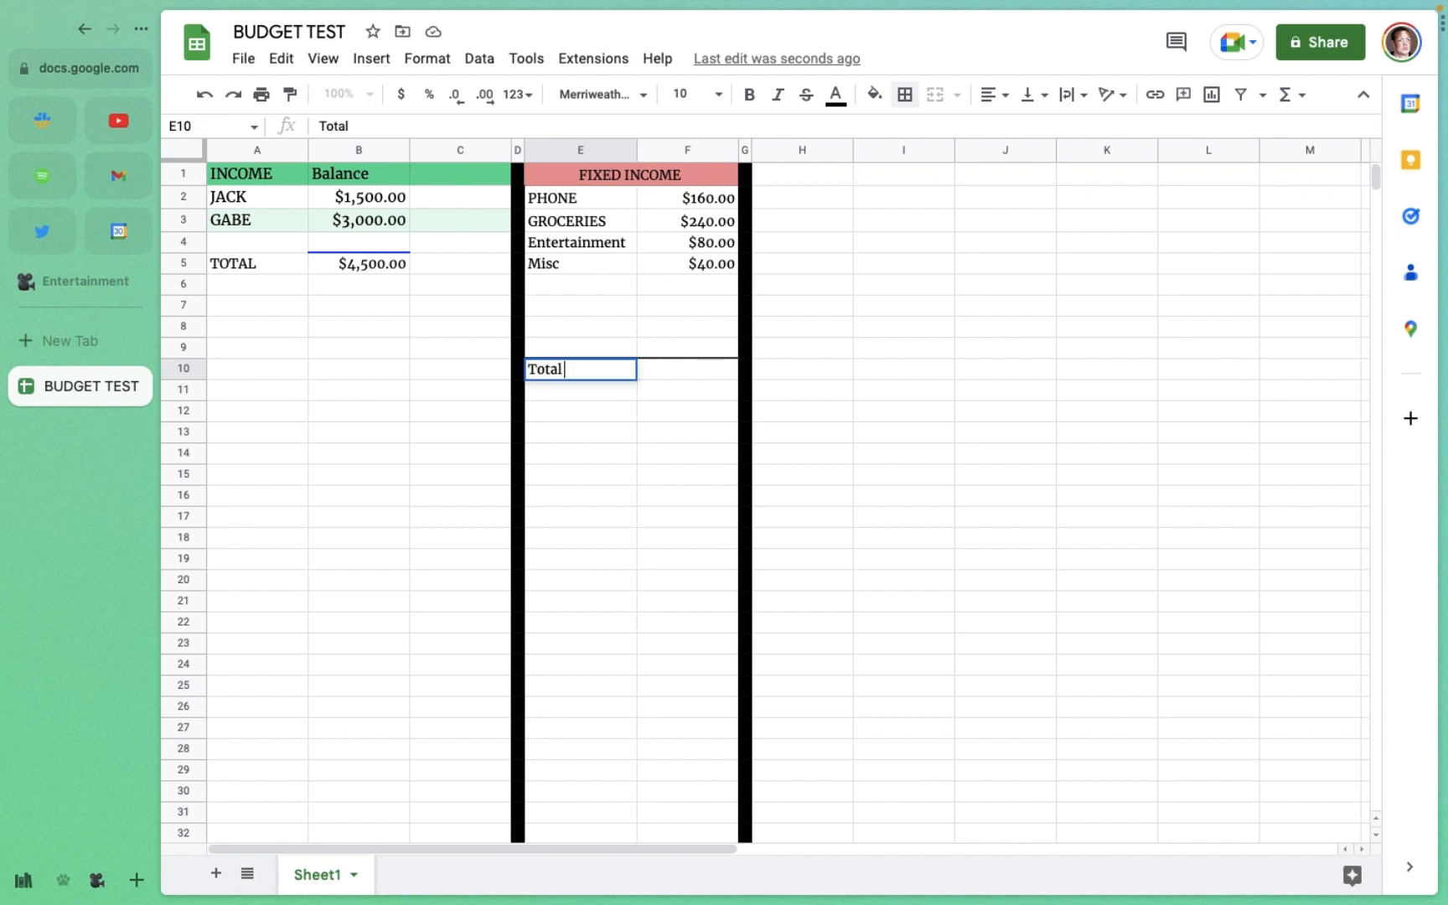
click(689, 372)
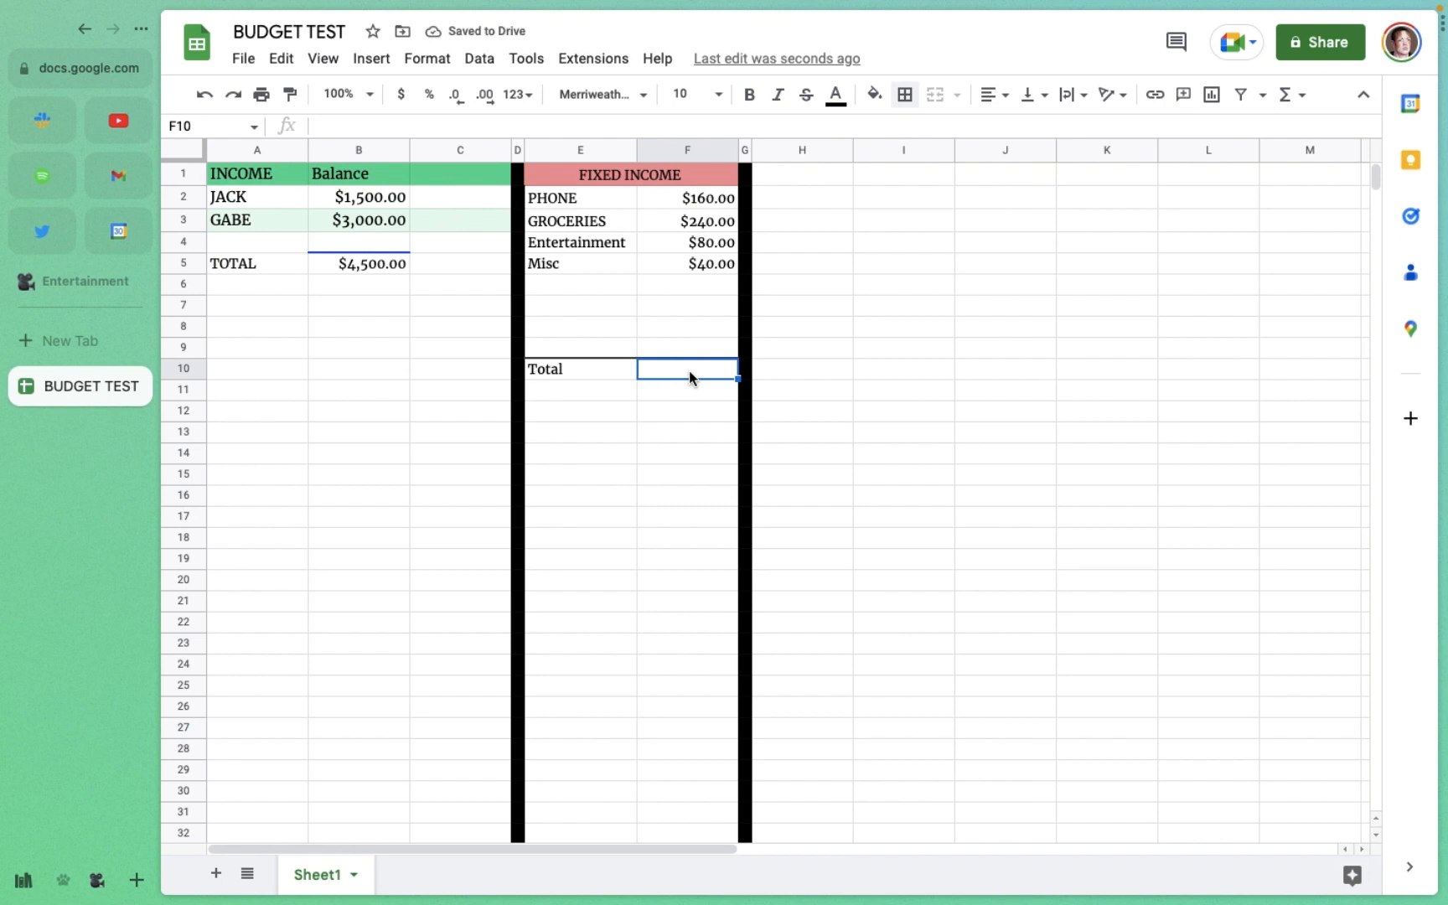
text(=sum)
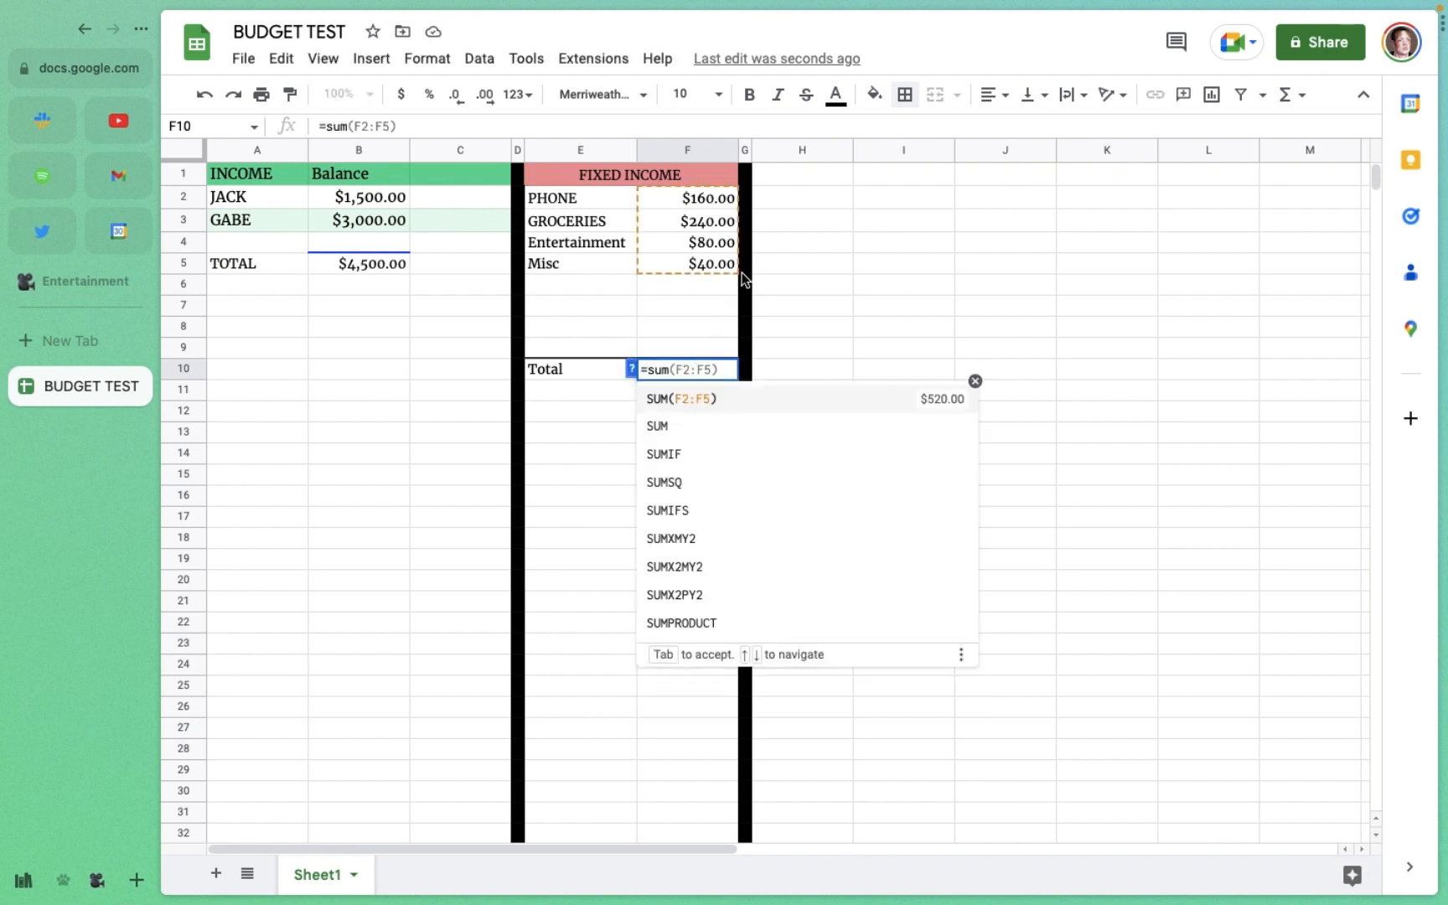
click(730, 399)
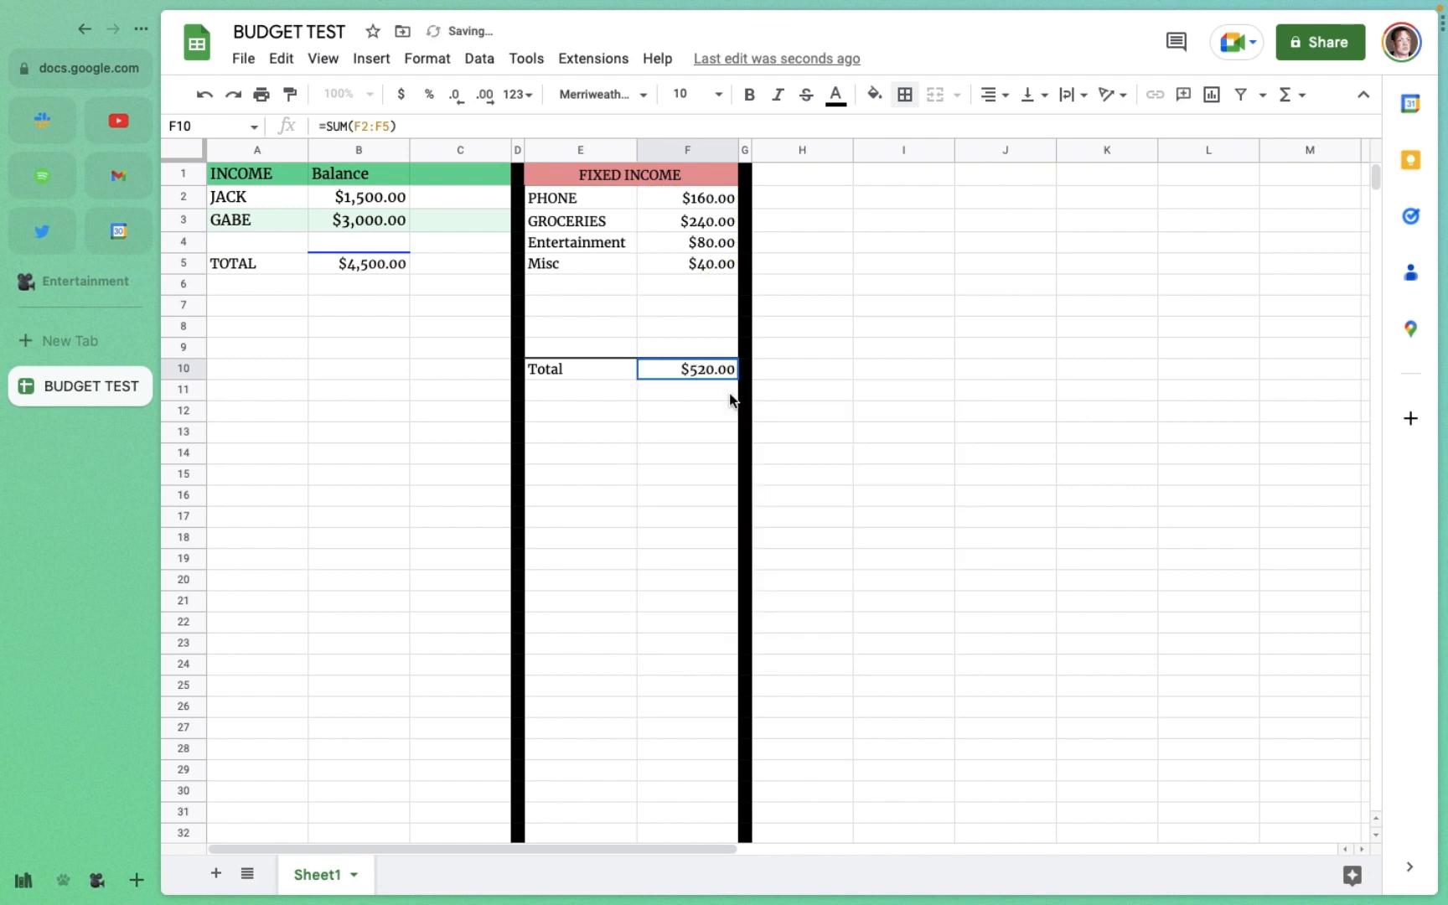
Step: Extend the total formula in F10 to cover the empty rows, making it =SUM(F2:F9)
double_click(706, 372)
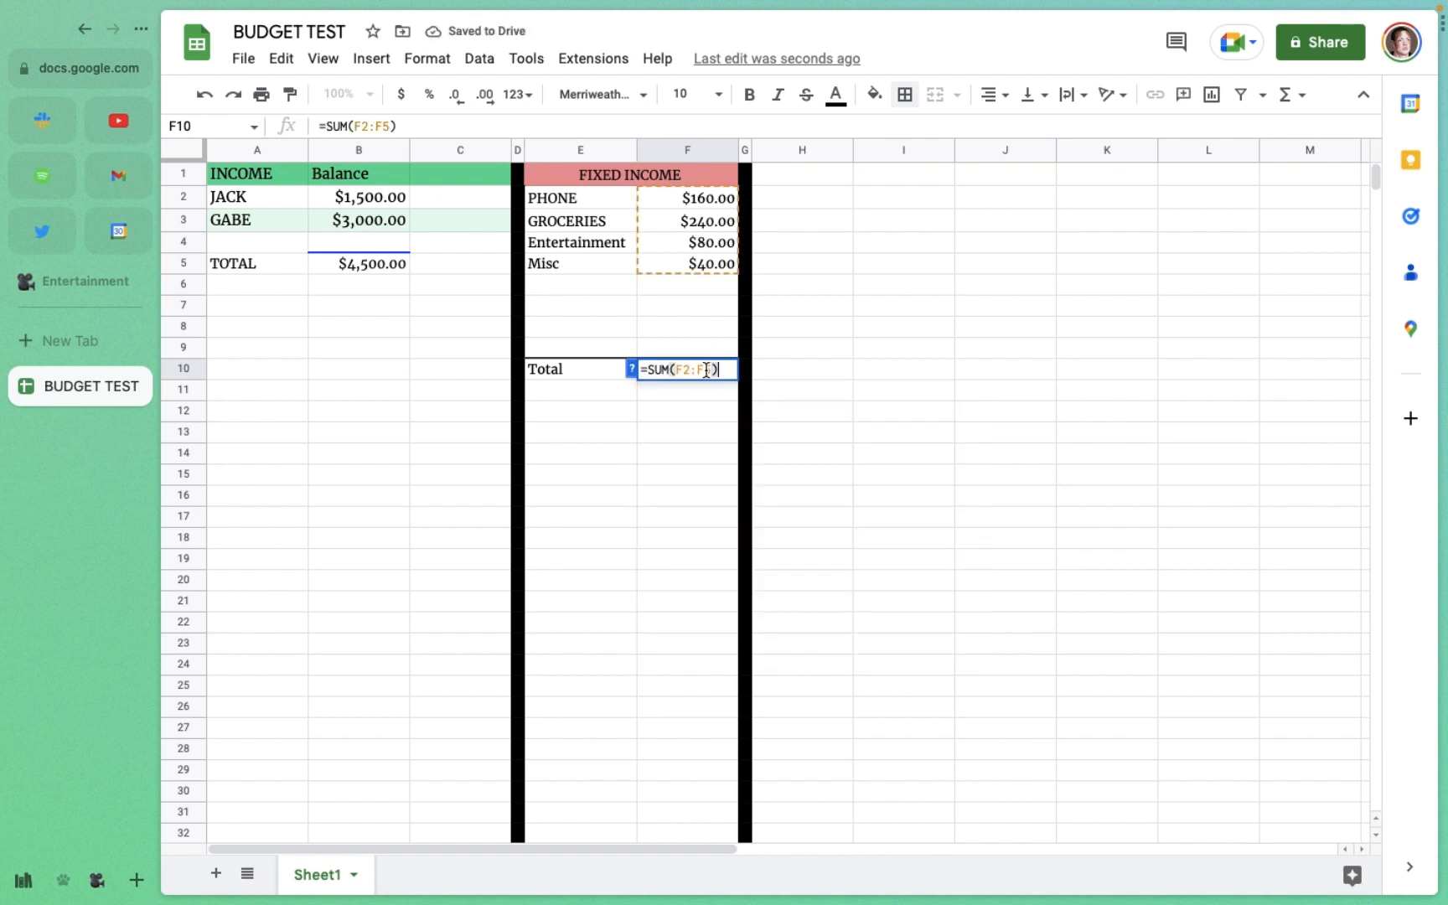
click(713, 371)
key(BackSpace)
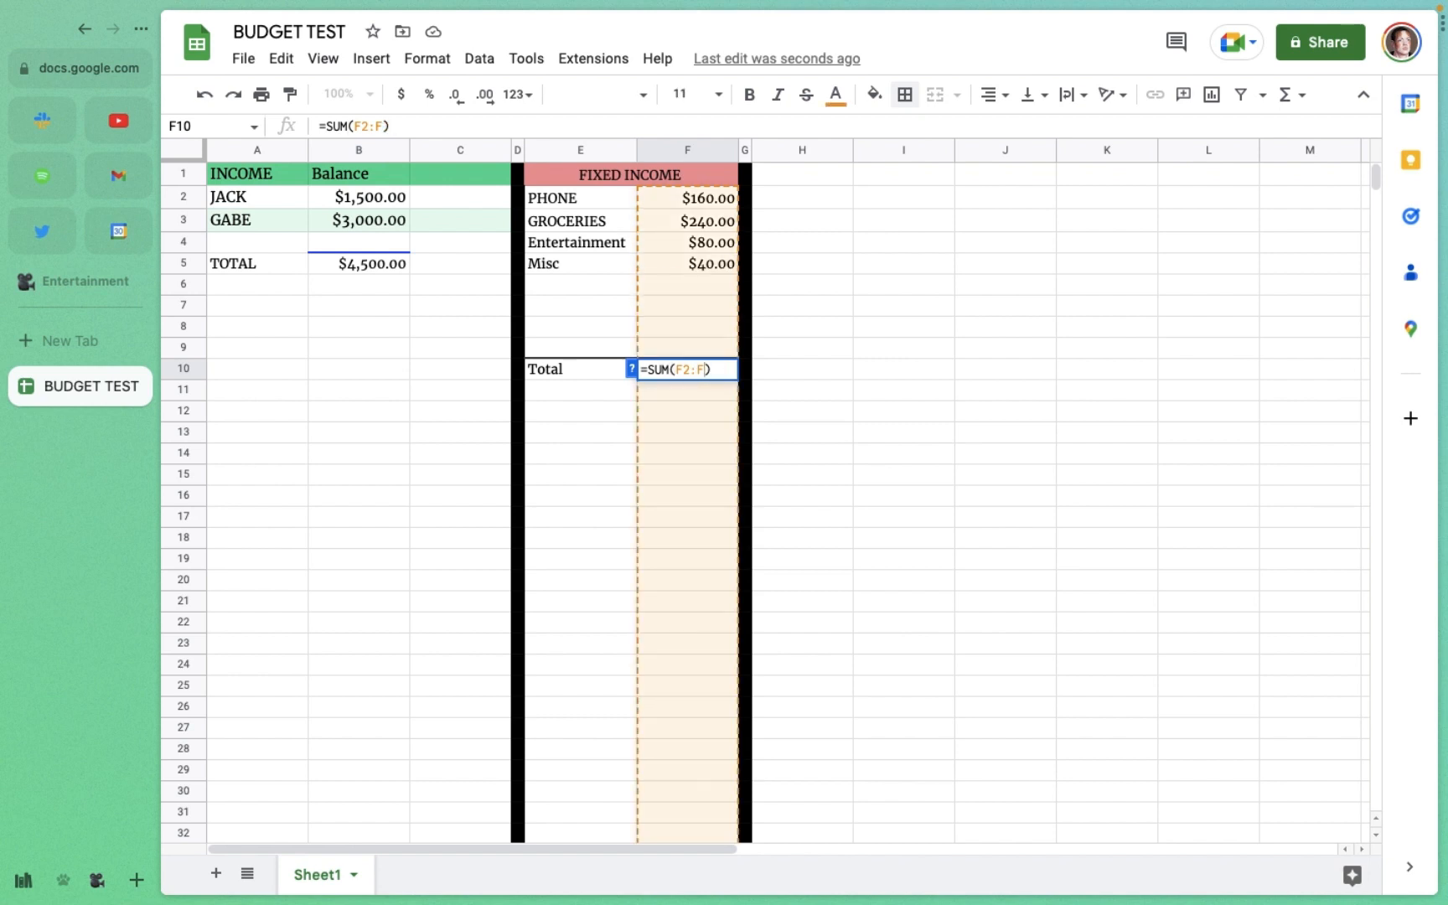
text(9)
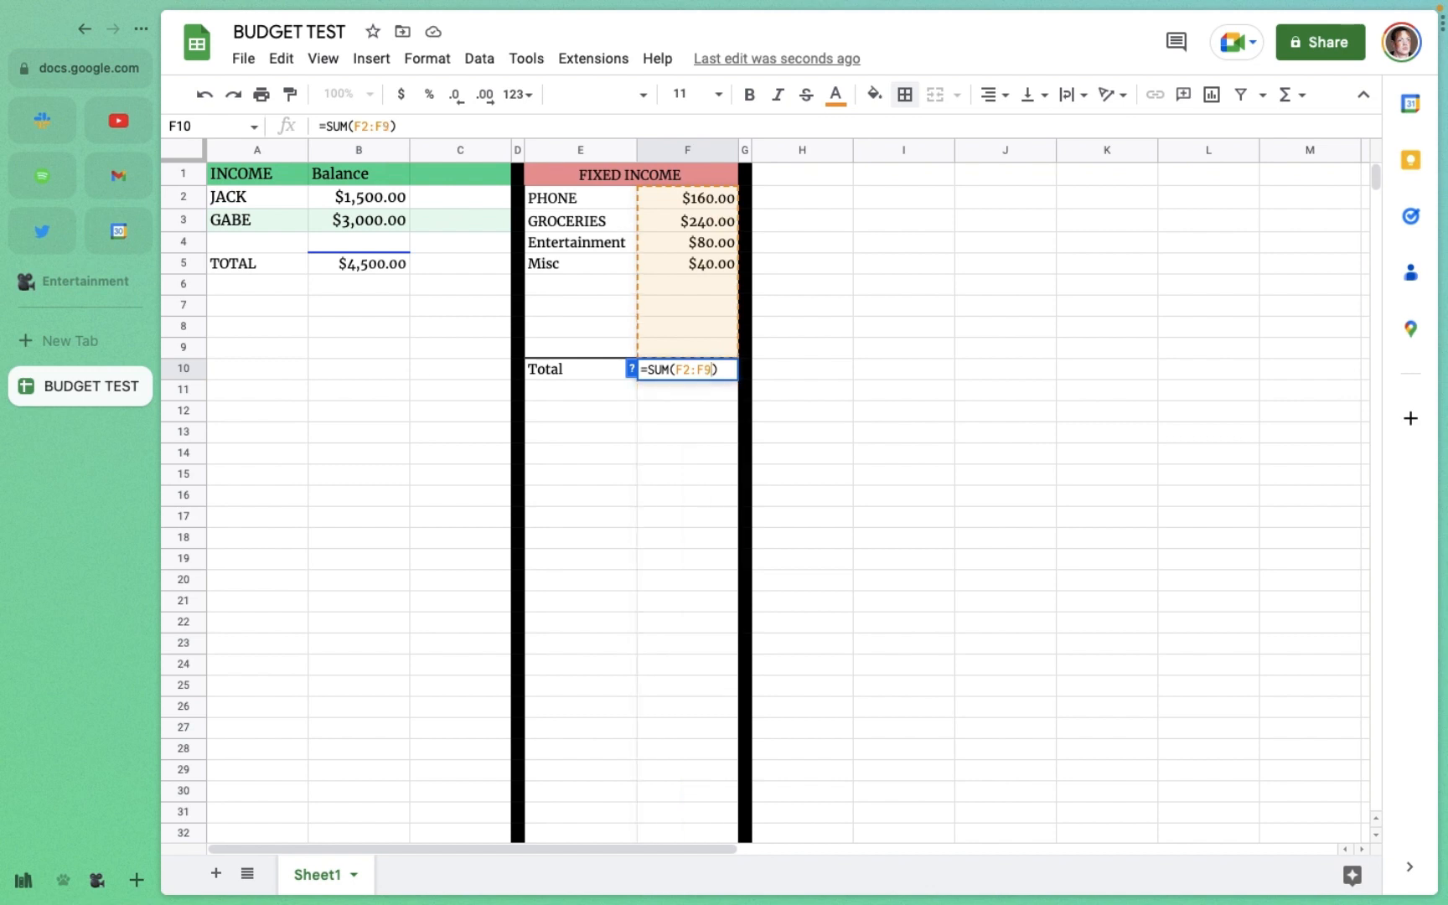
key(Return)
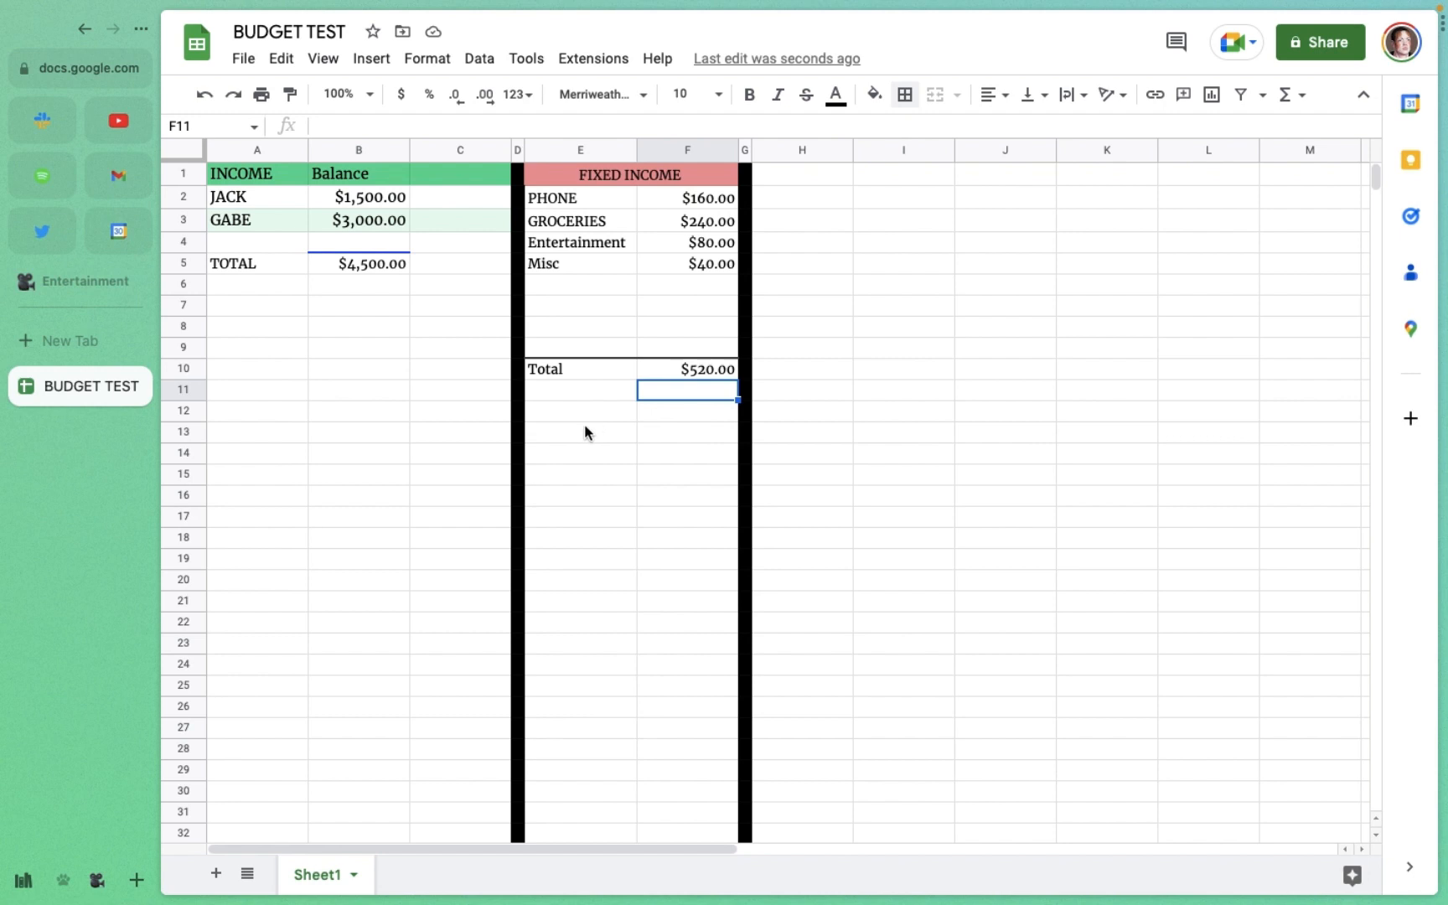
Step: Calculate the fixed total's share of the income total in F11 with =SUM(F10/B5) and format the cell as a percentage
text(=sum)
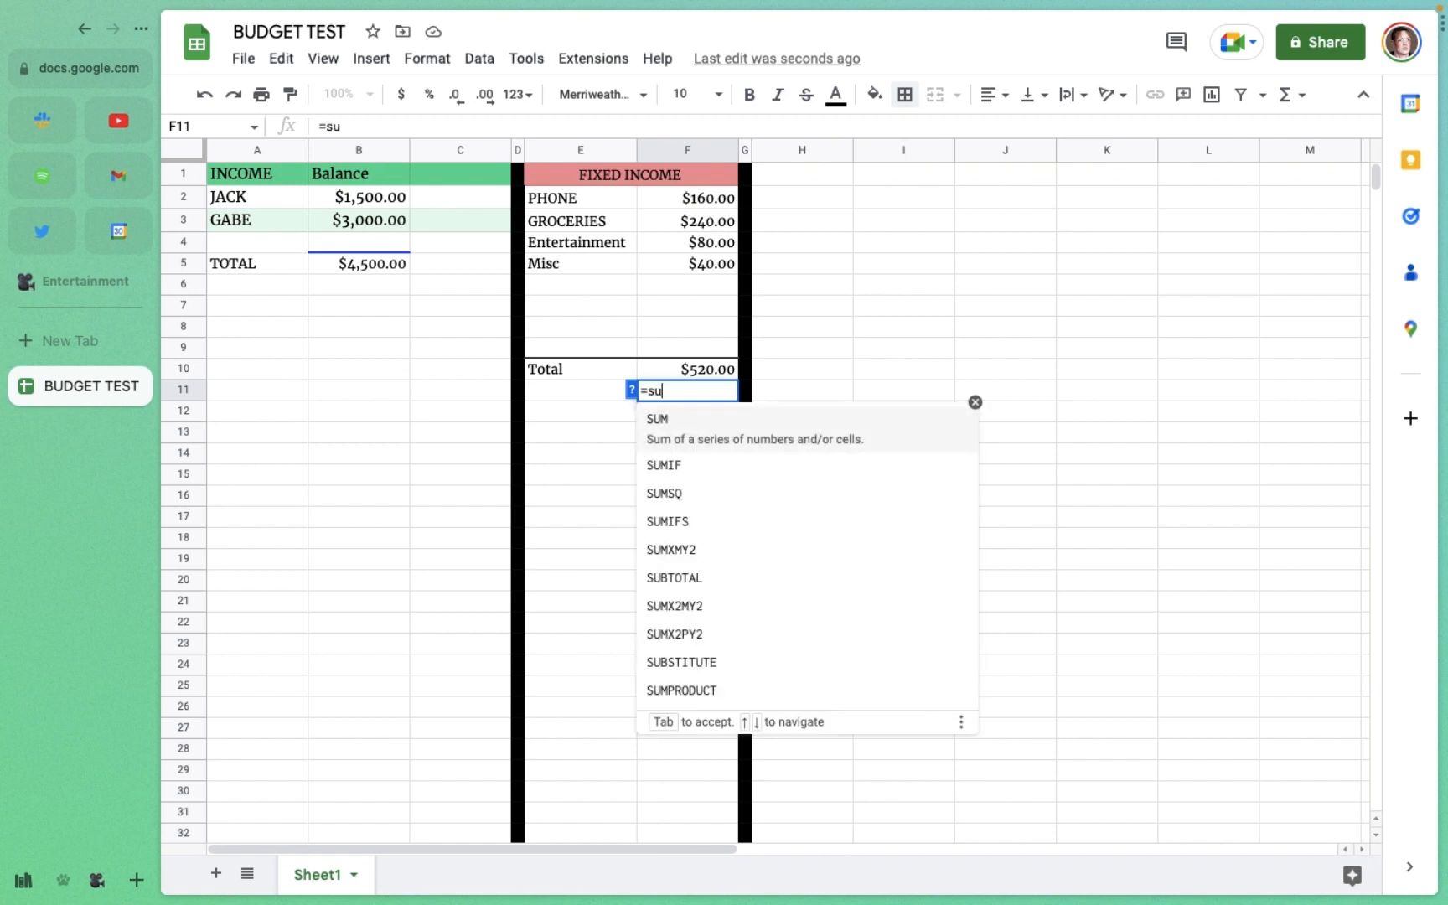
text(F)
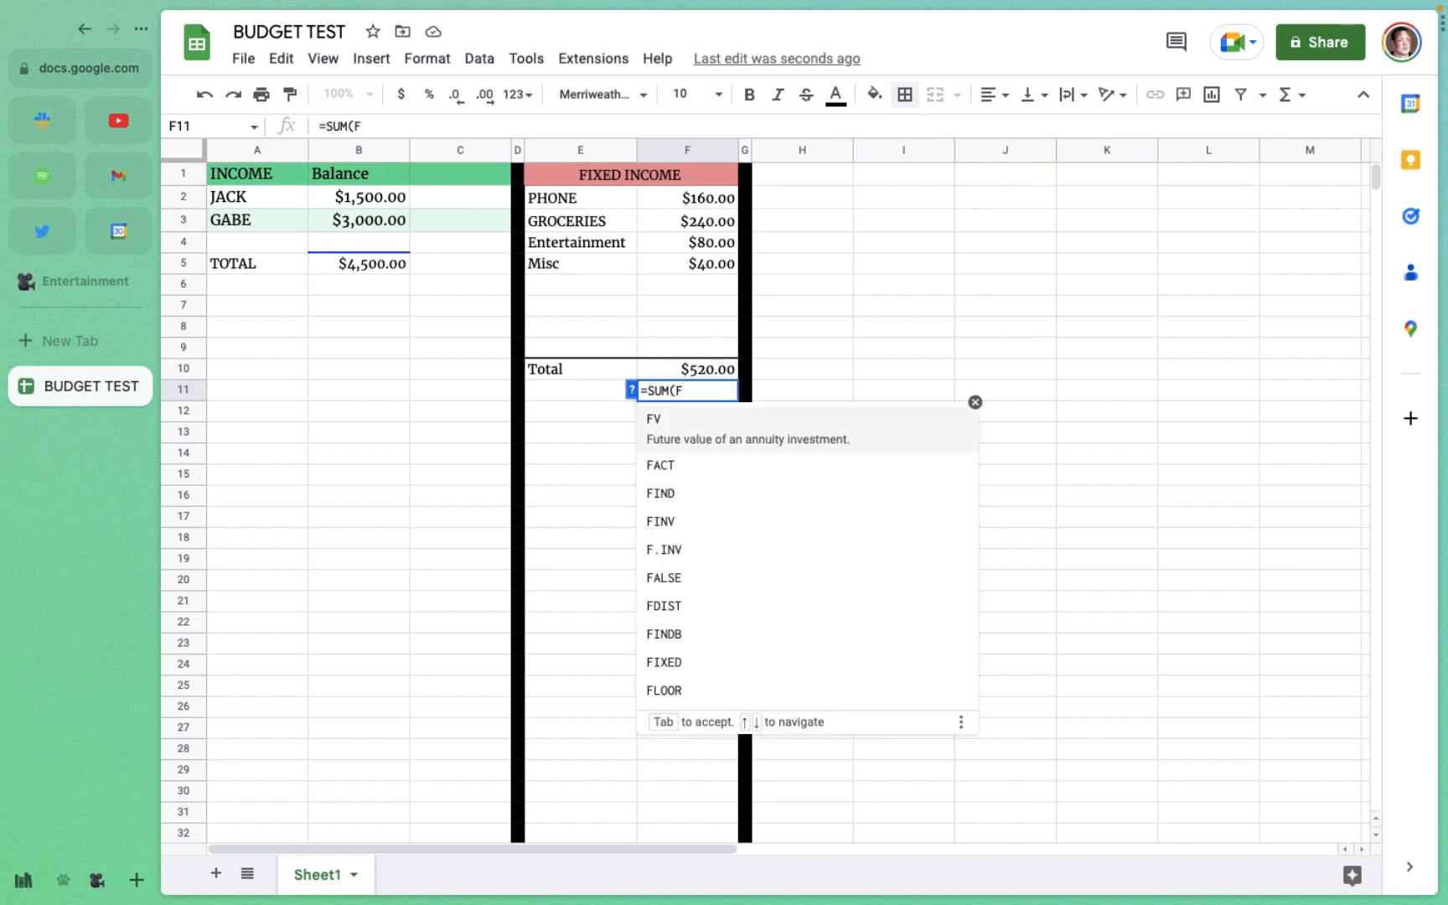
text(10)
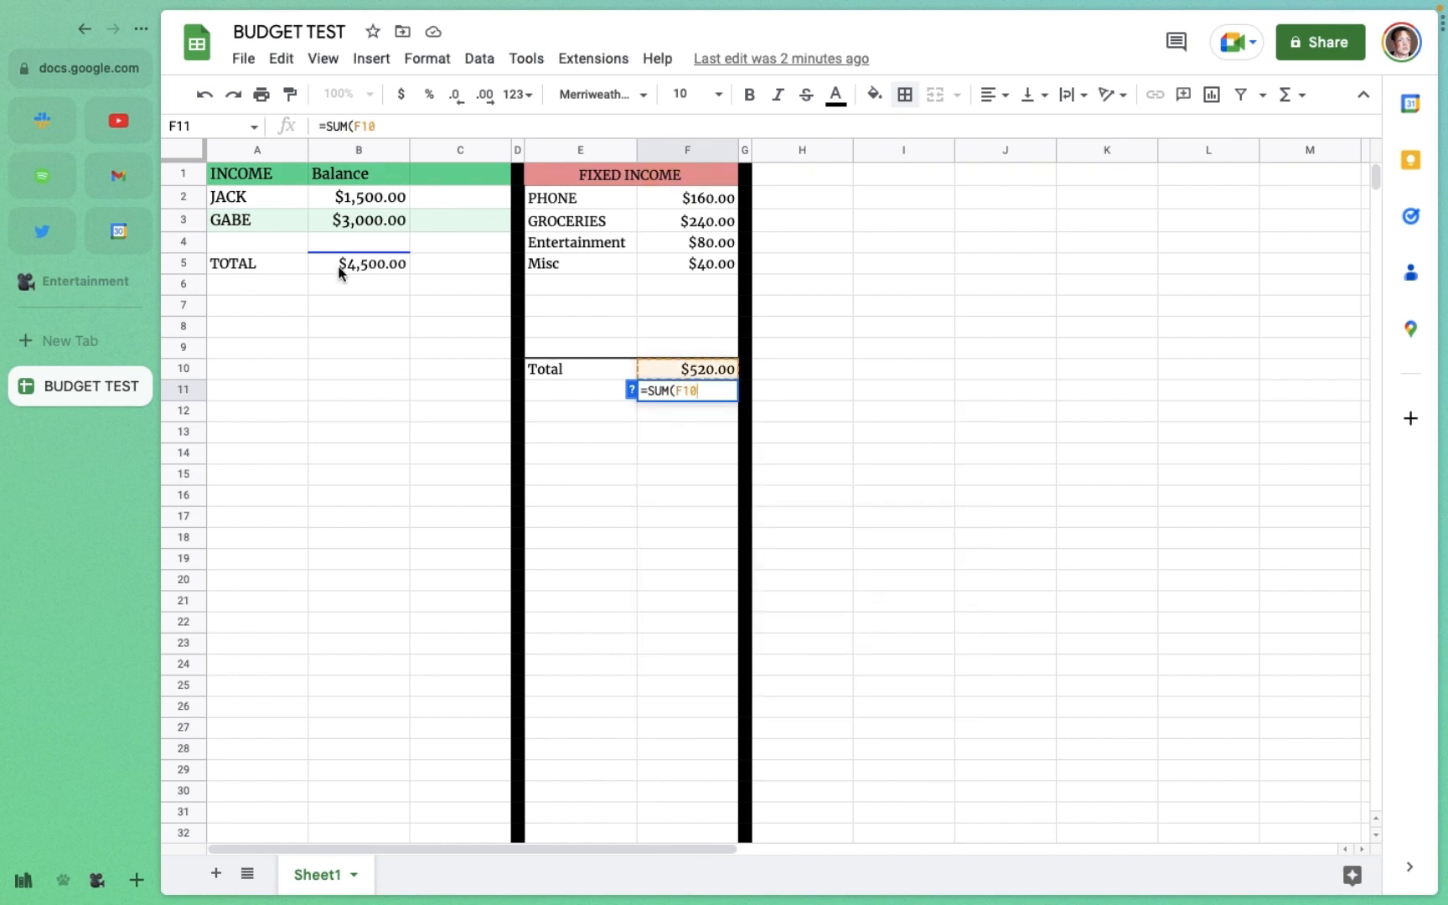
text(/)
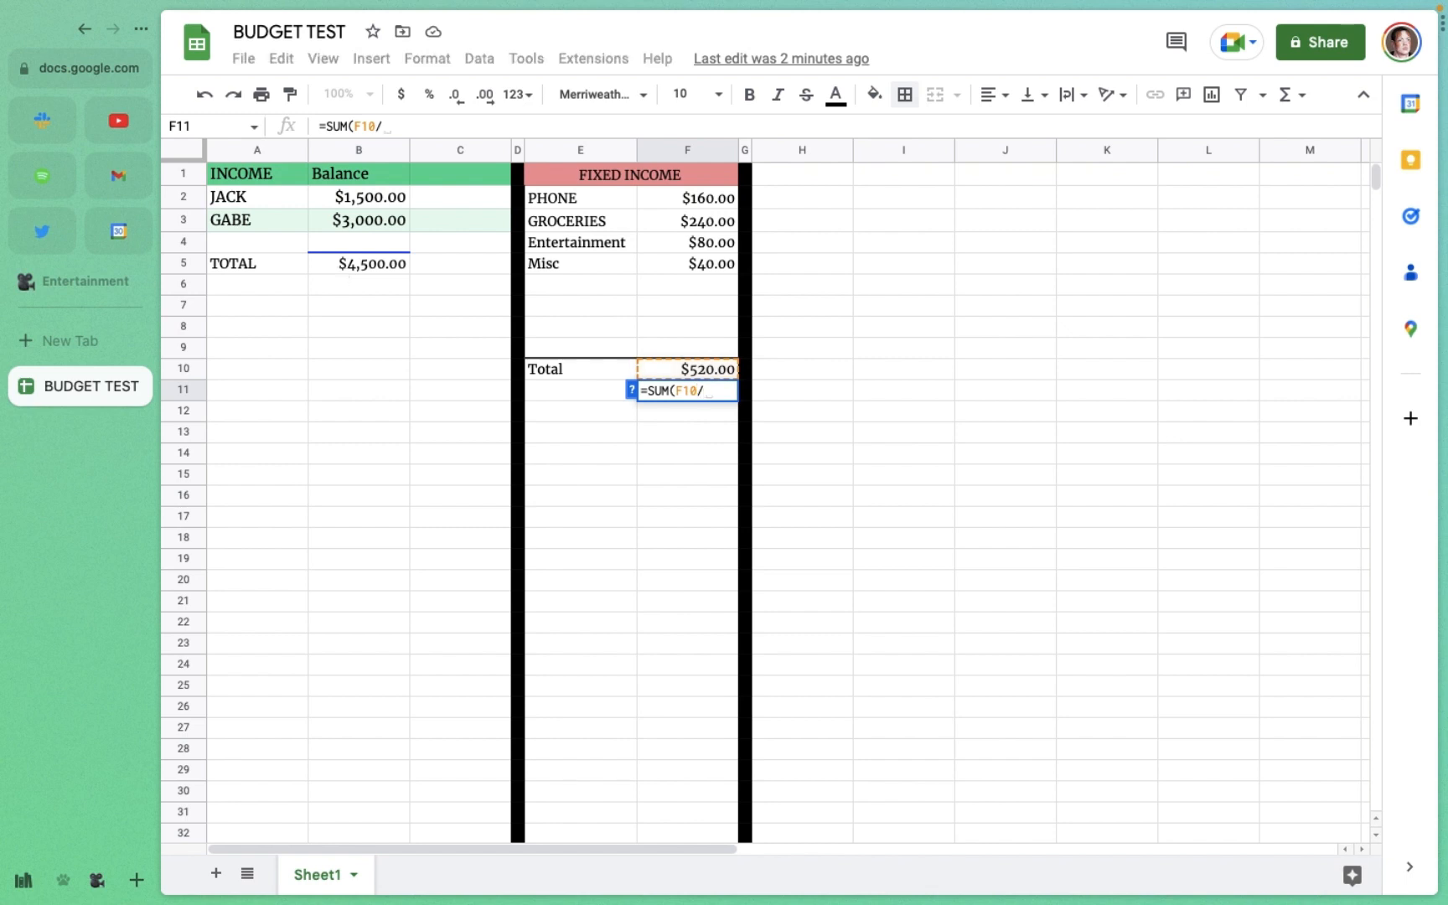
click(340, 273)
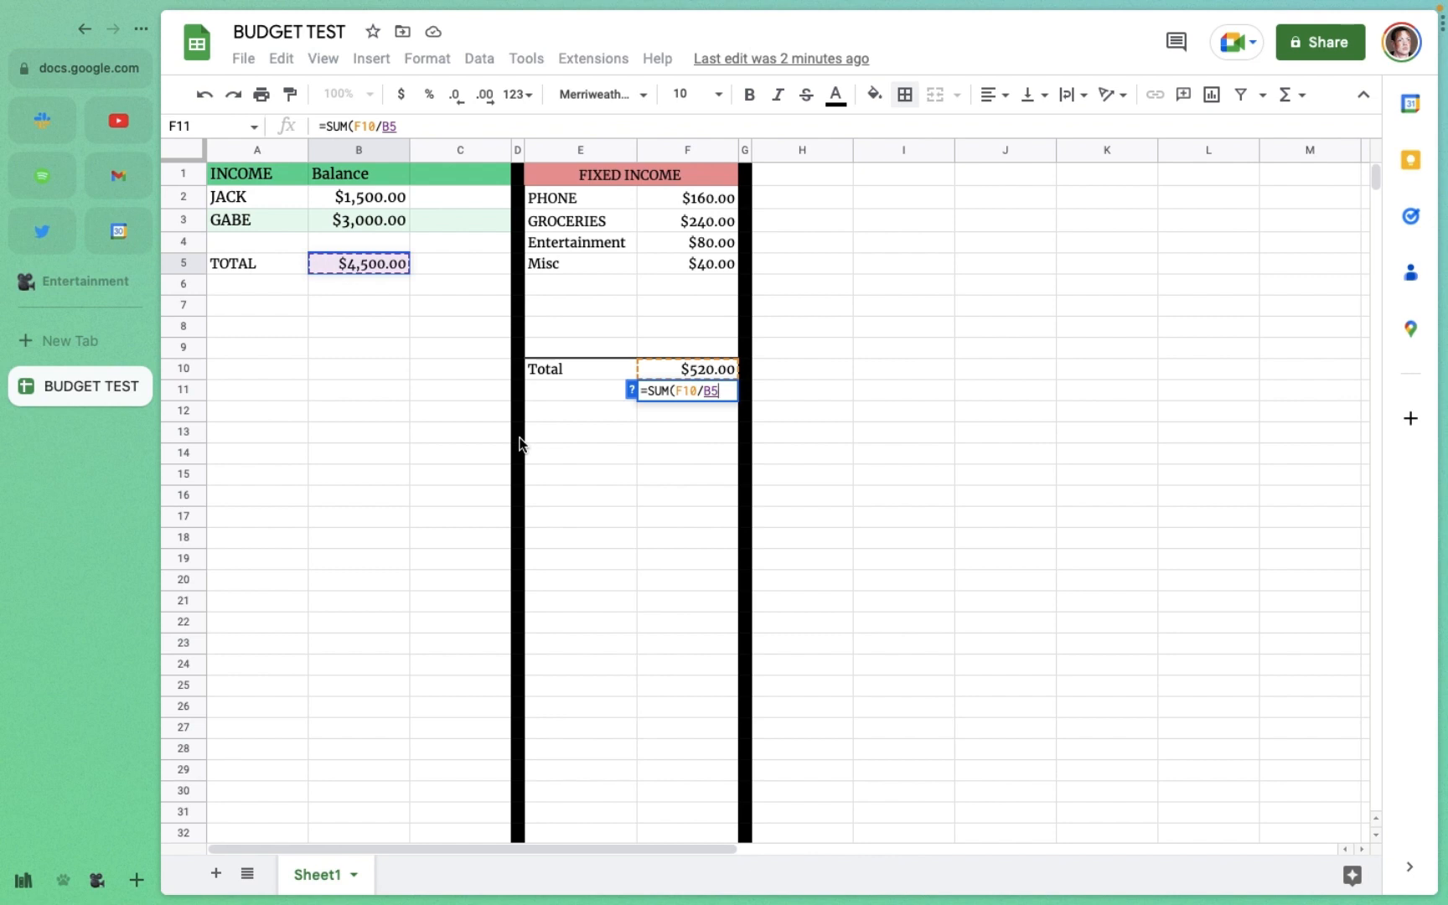
text())
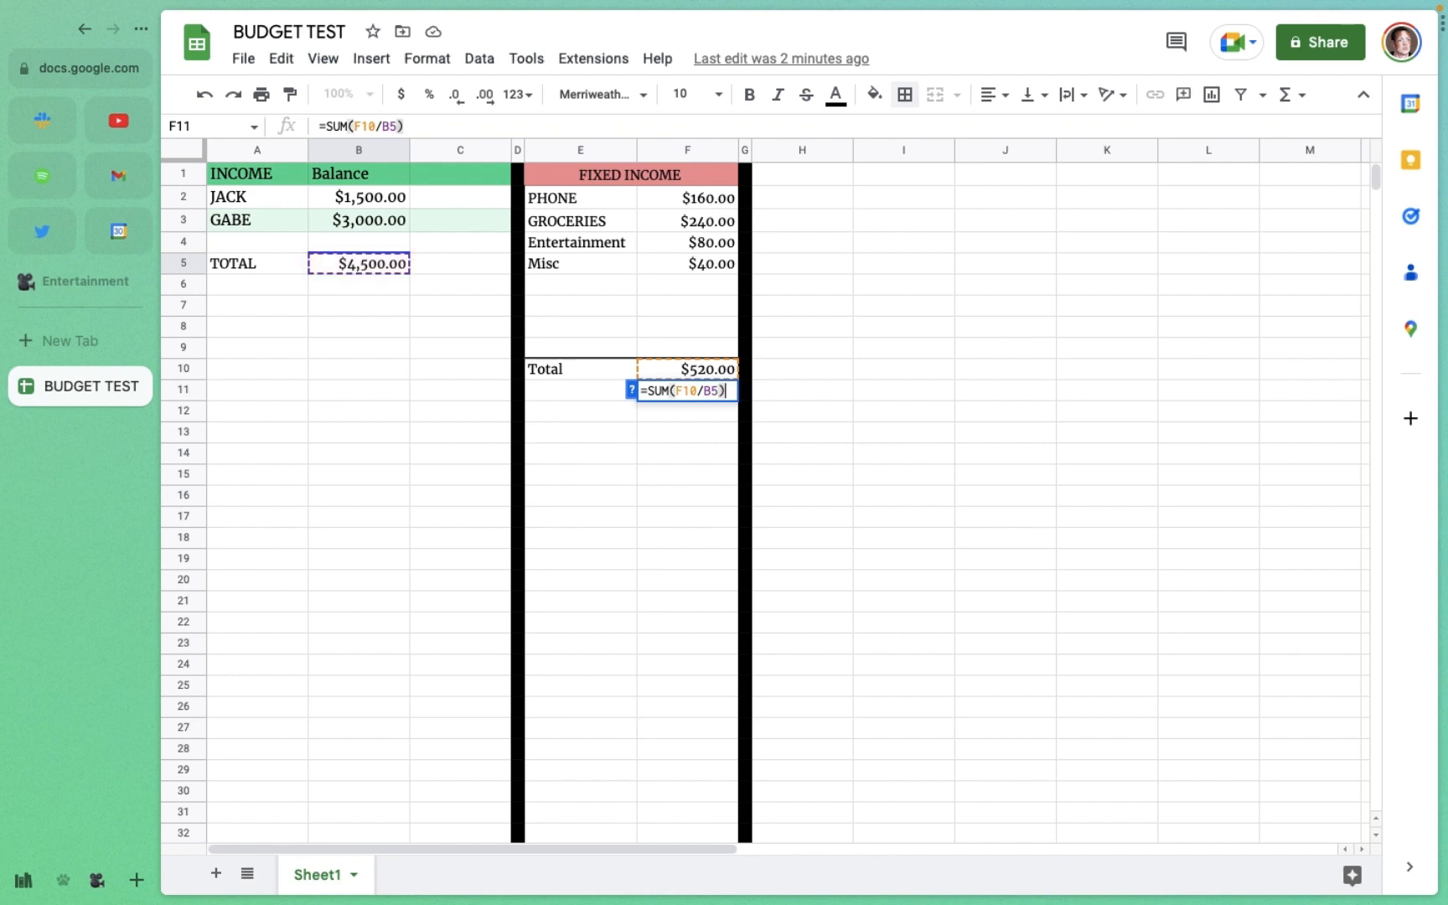
key(Return)
click(720, 394)
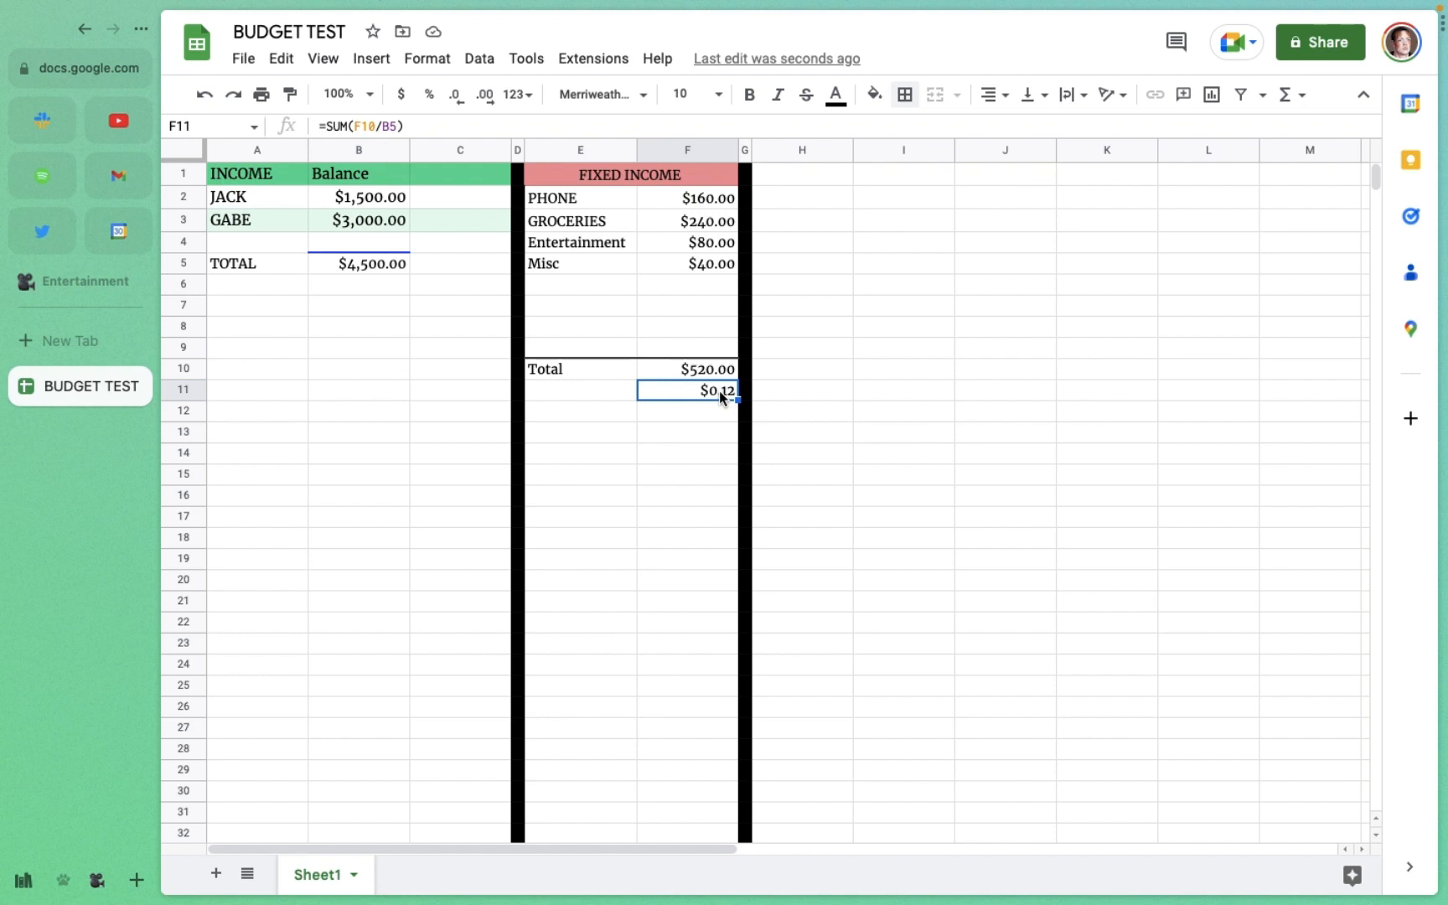
click(433, 100)
Step: Fill the header cells H1:L1 with a light red background colour
click(830, 179)
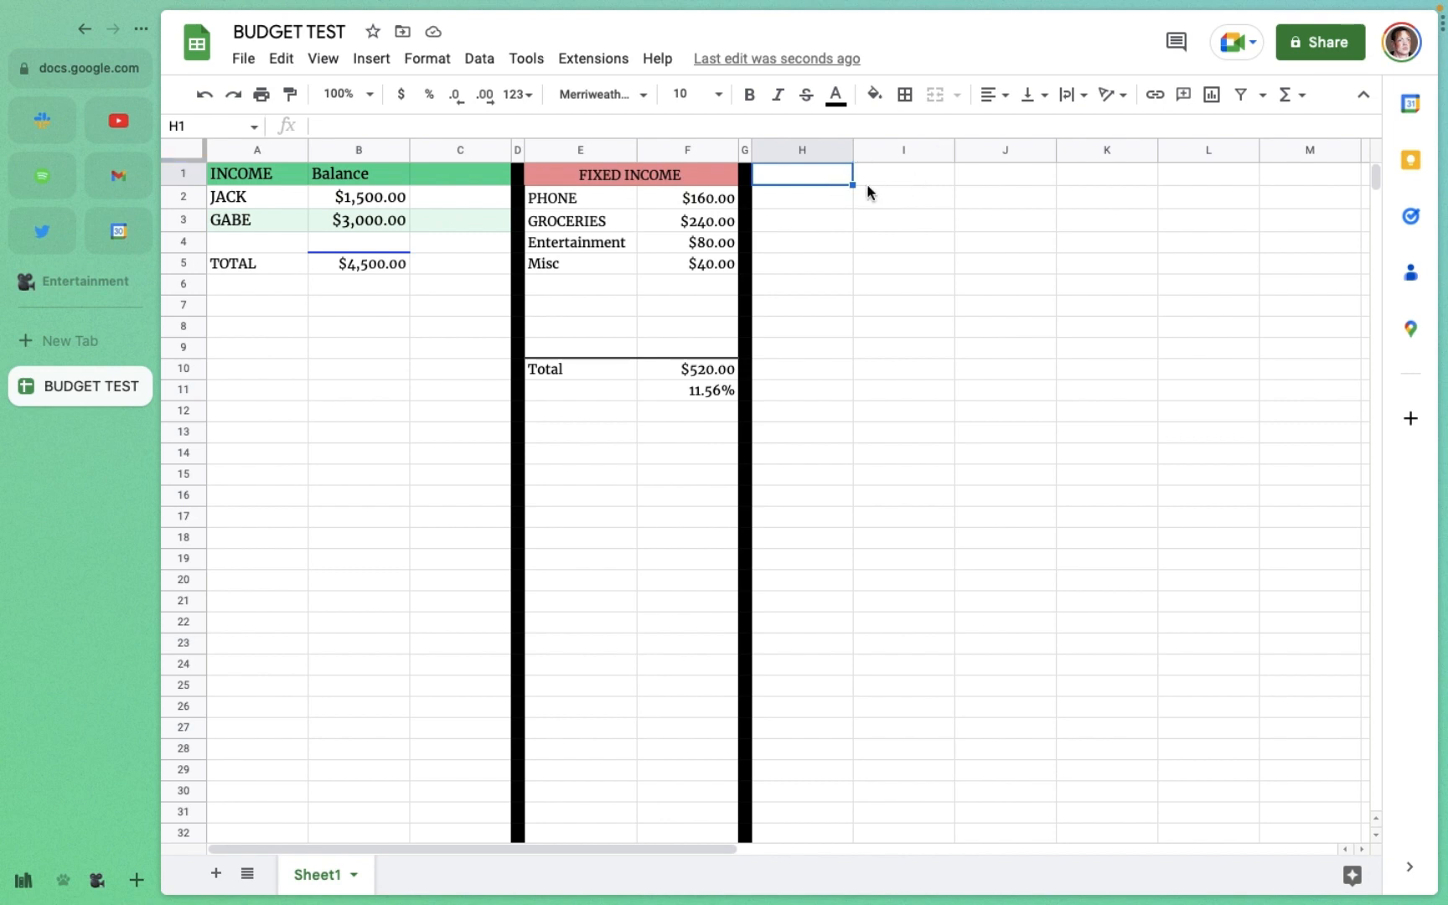
drag(848, 180, 1177, 182)
click(874, 94)
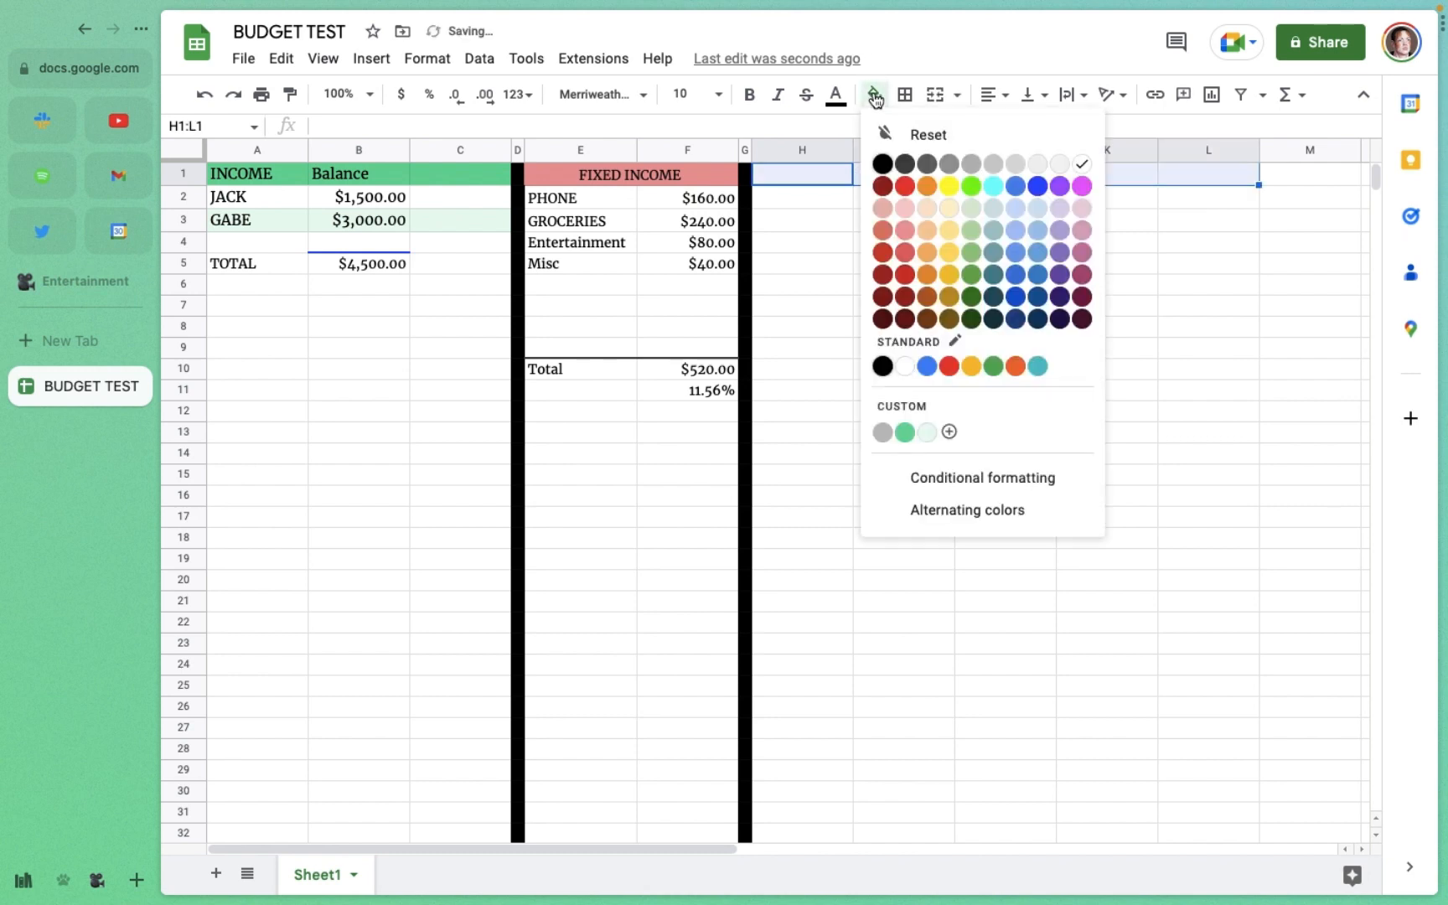
click(903, 238)
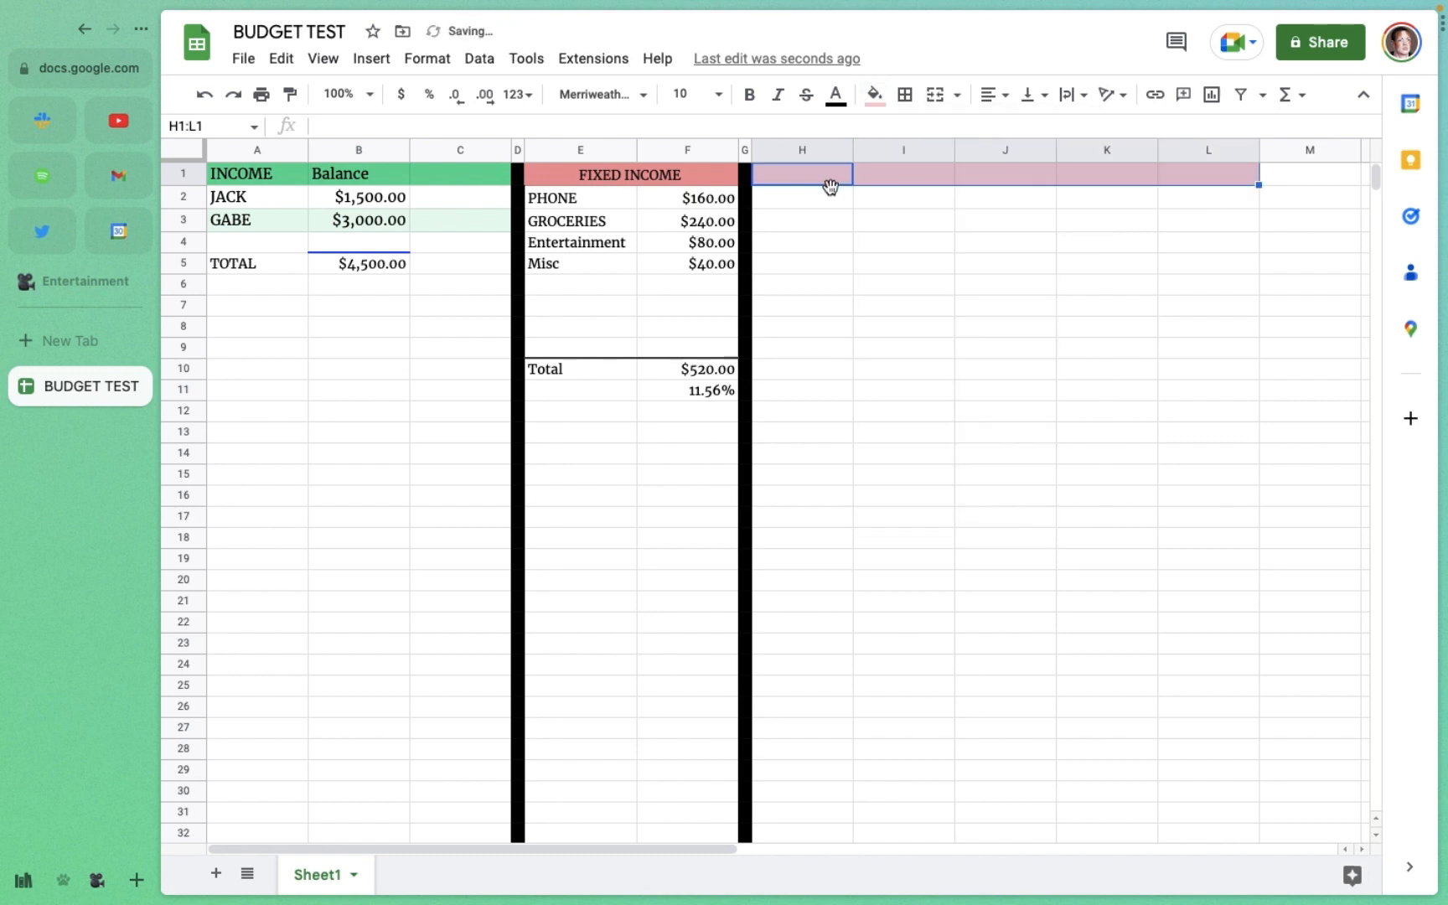
Step: Enter the headings Used Expenses in H1 and Amount Budgeted in I1, and widen column I to fit its heading
click(822, 178)
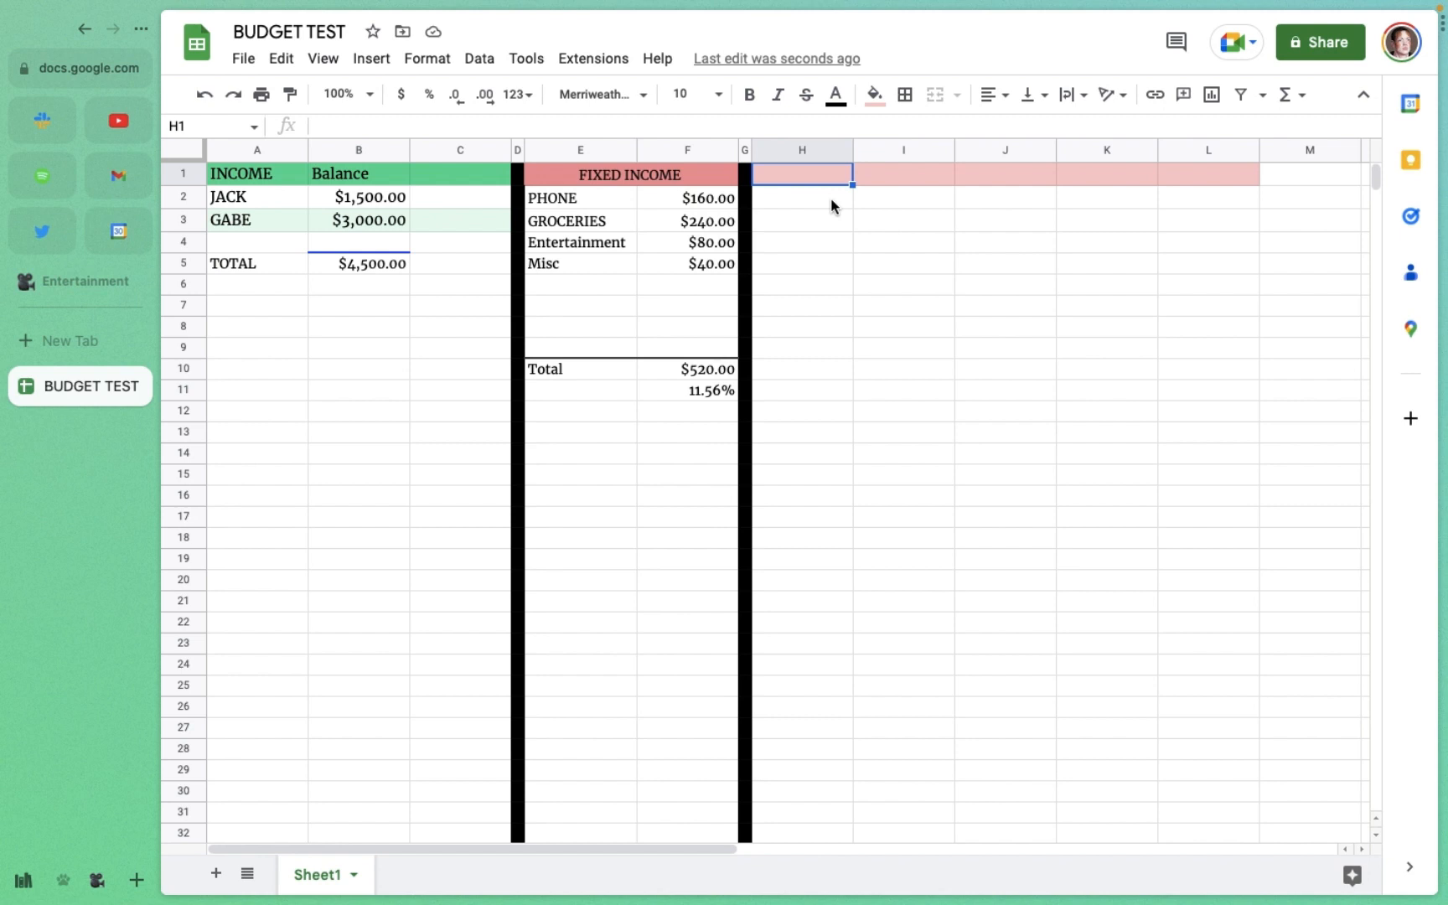
text(U)
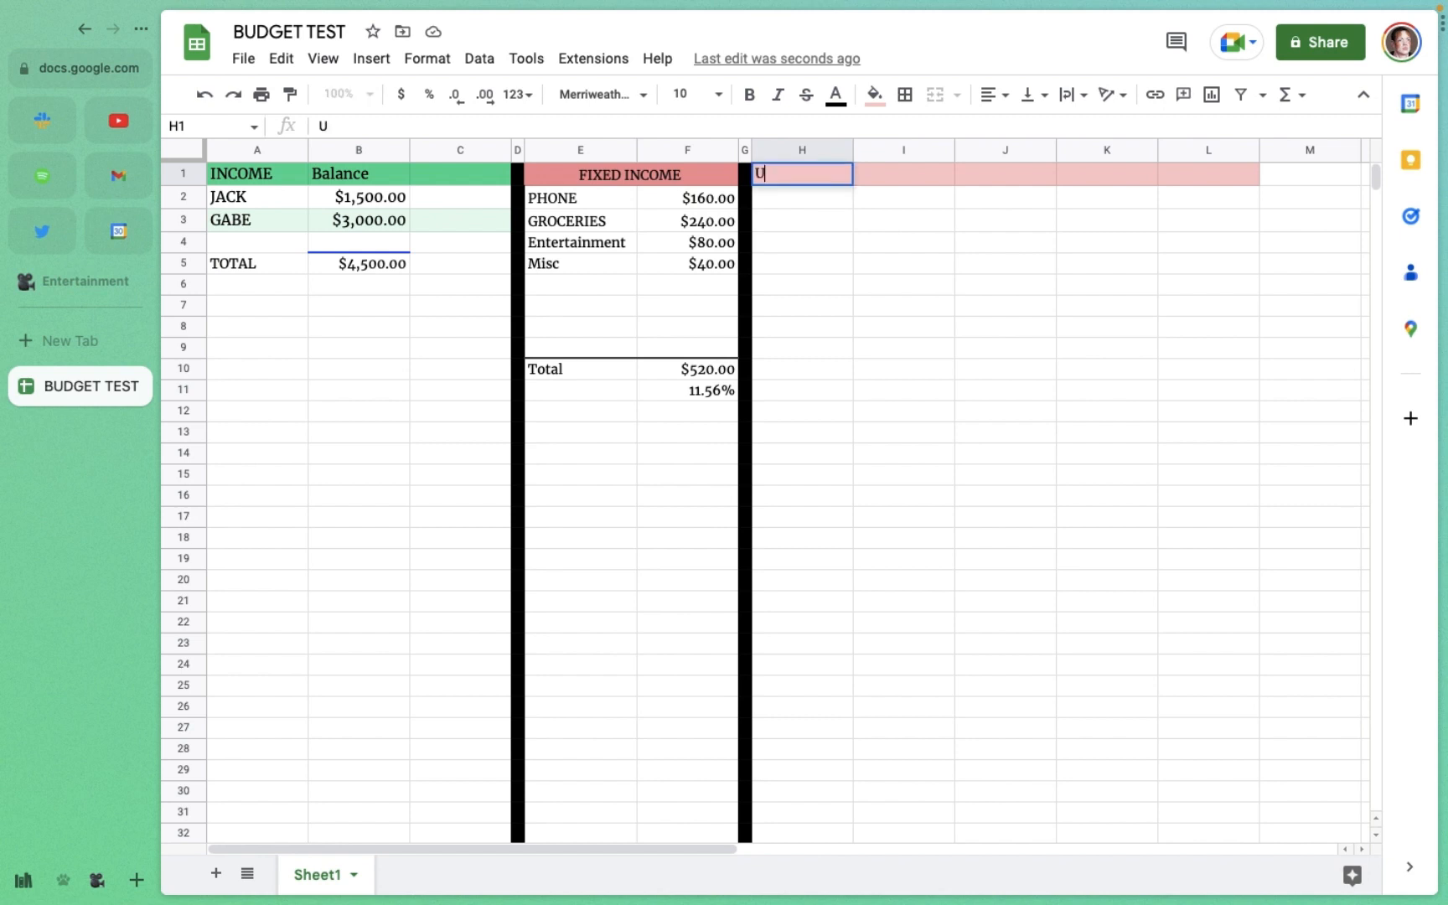
text(sed Expenses)
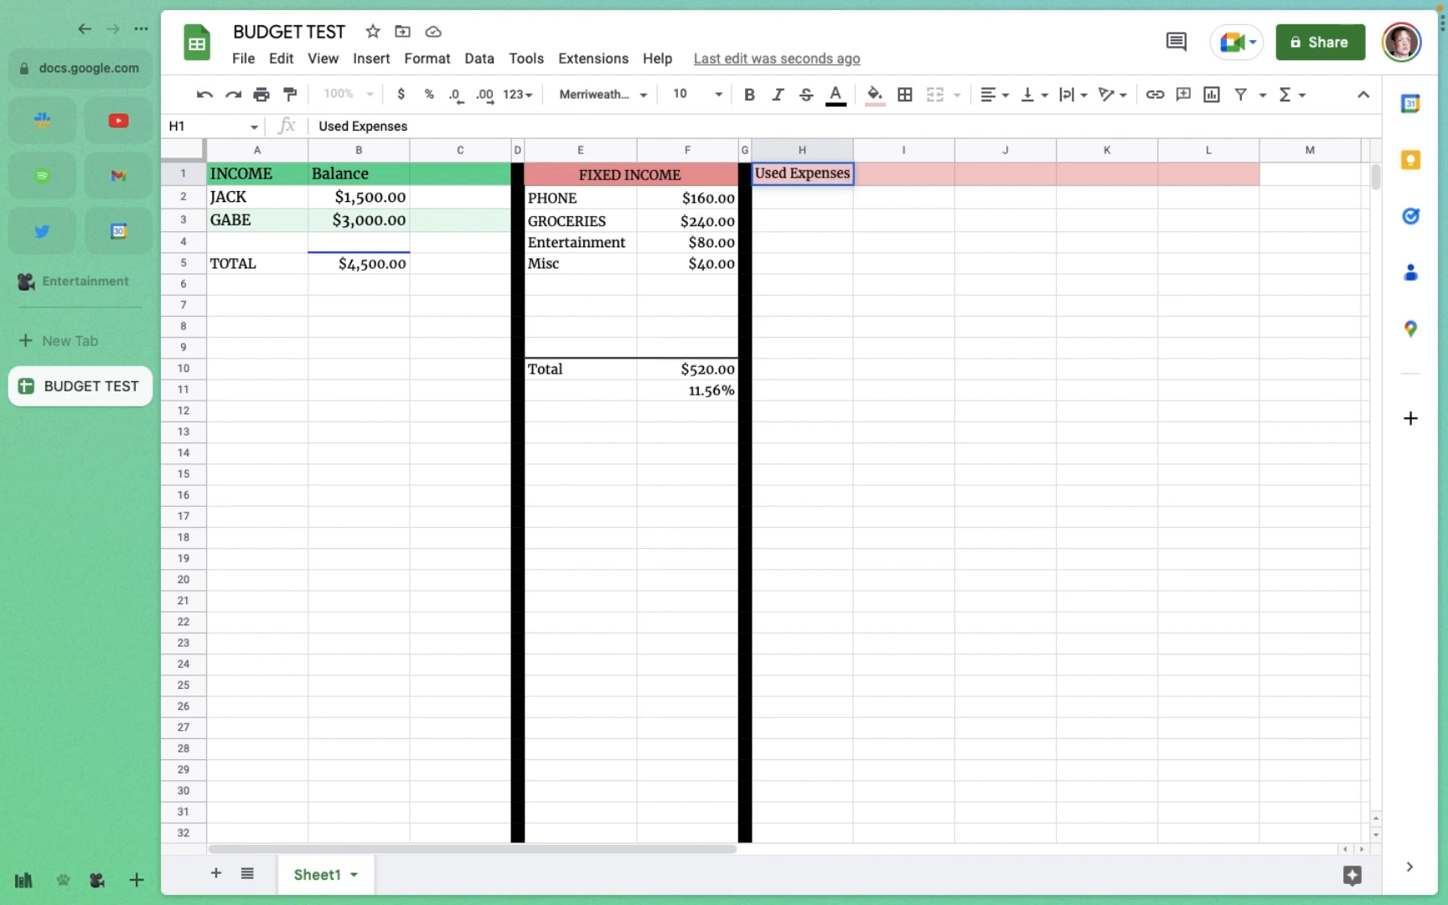
click(875, 169)
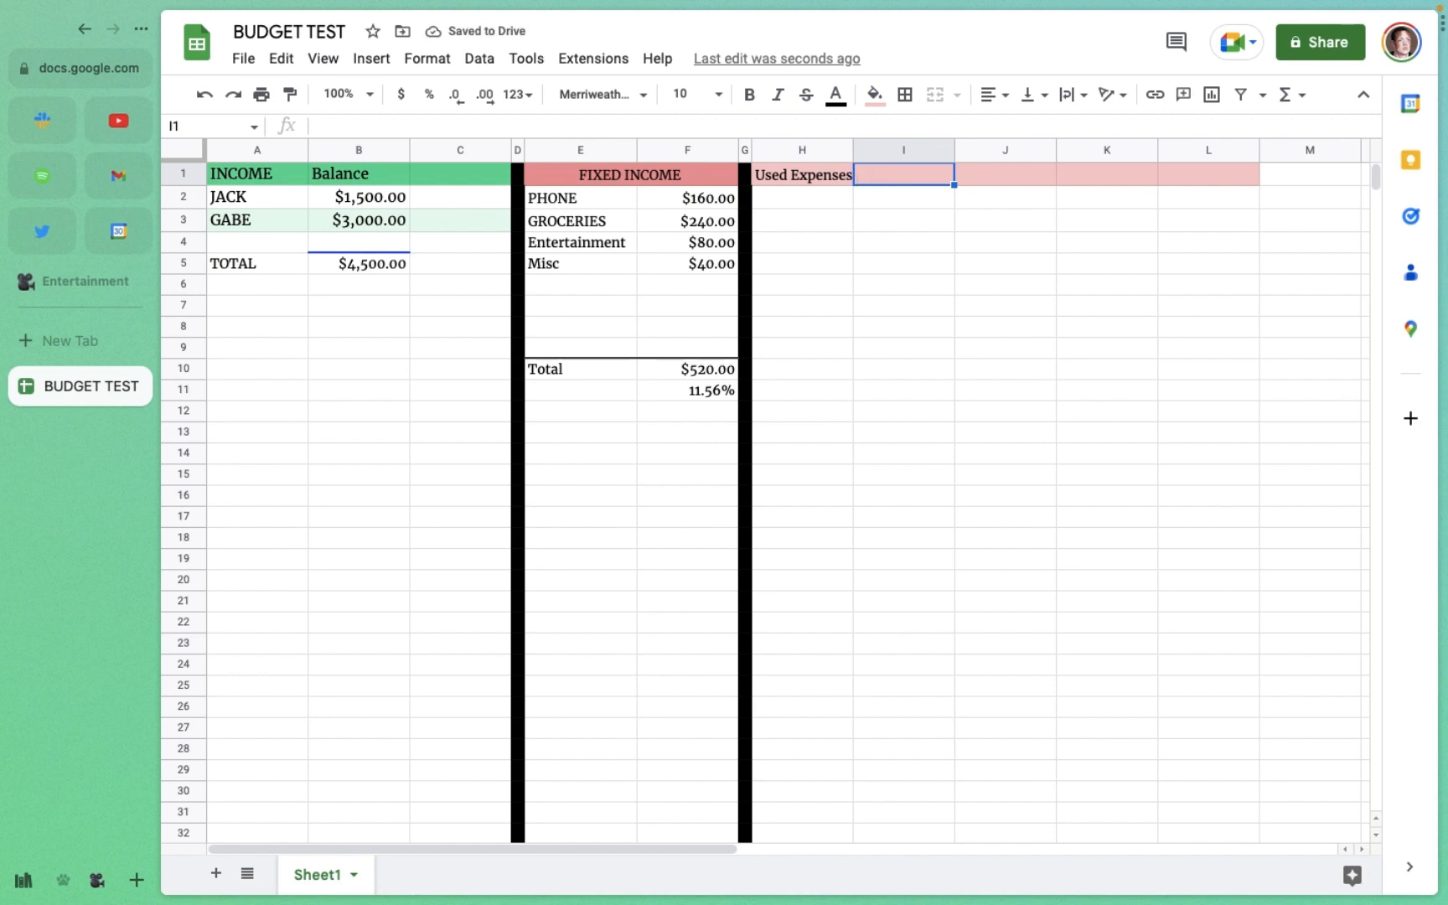
text(Amount Budgeted)
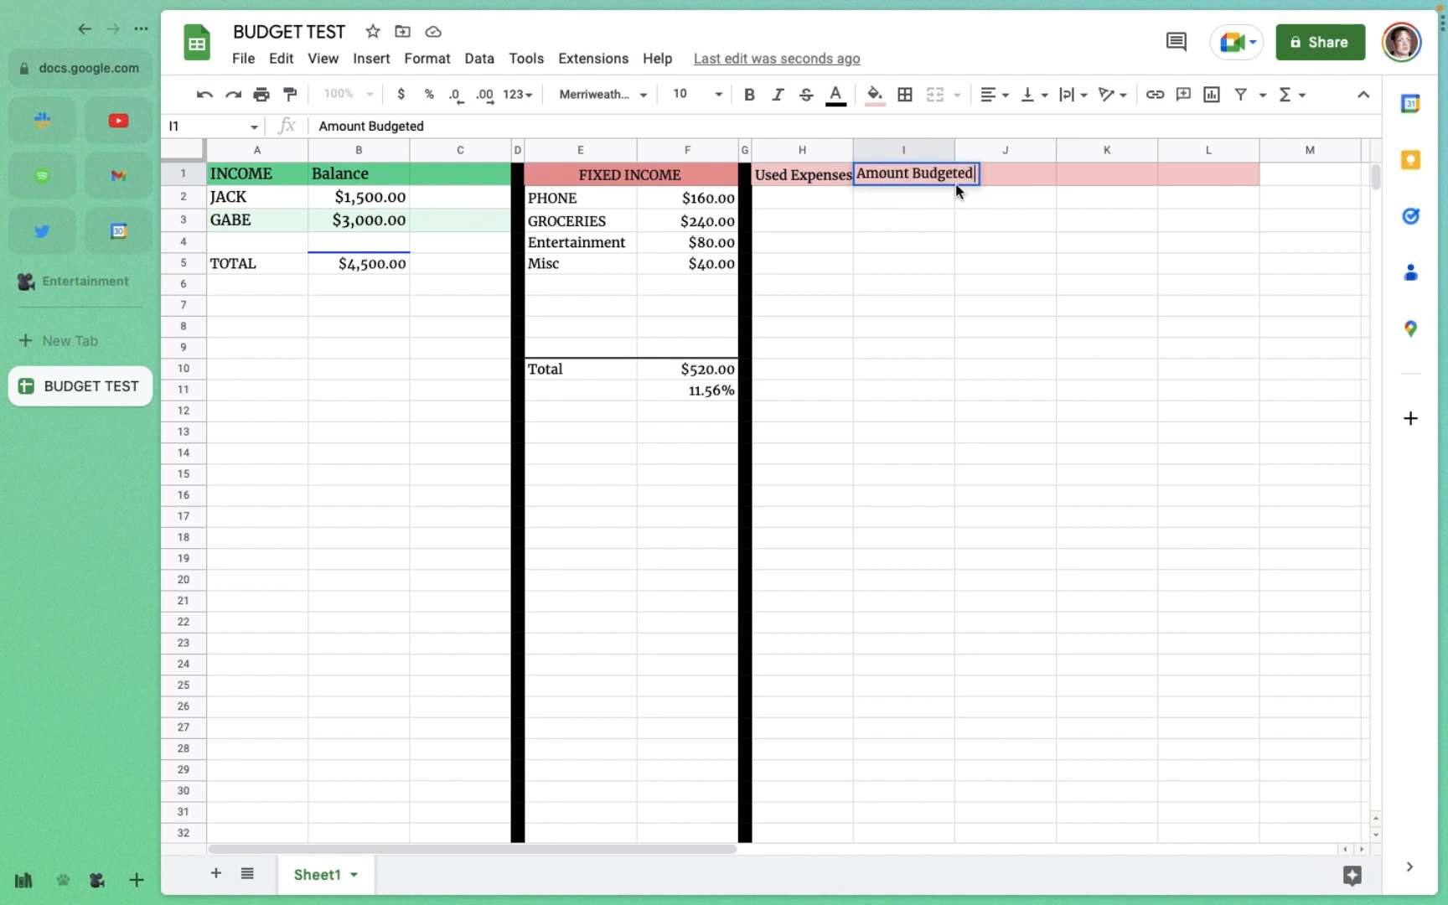
click(929, 227)
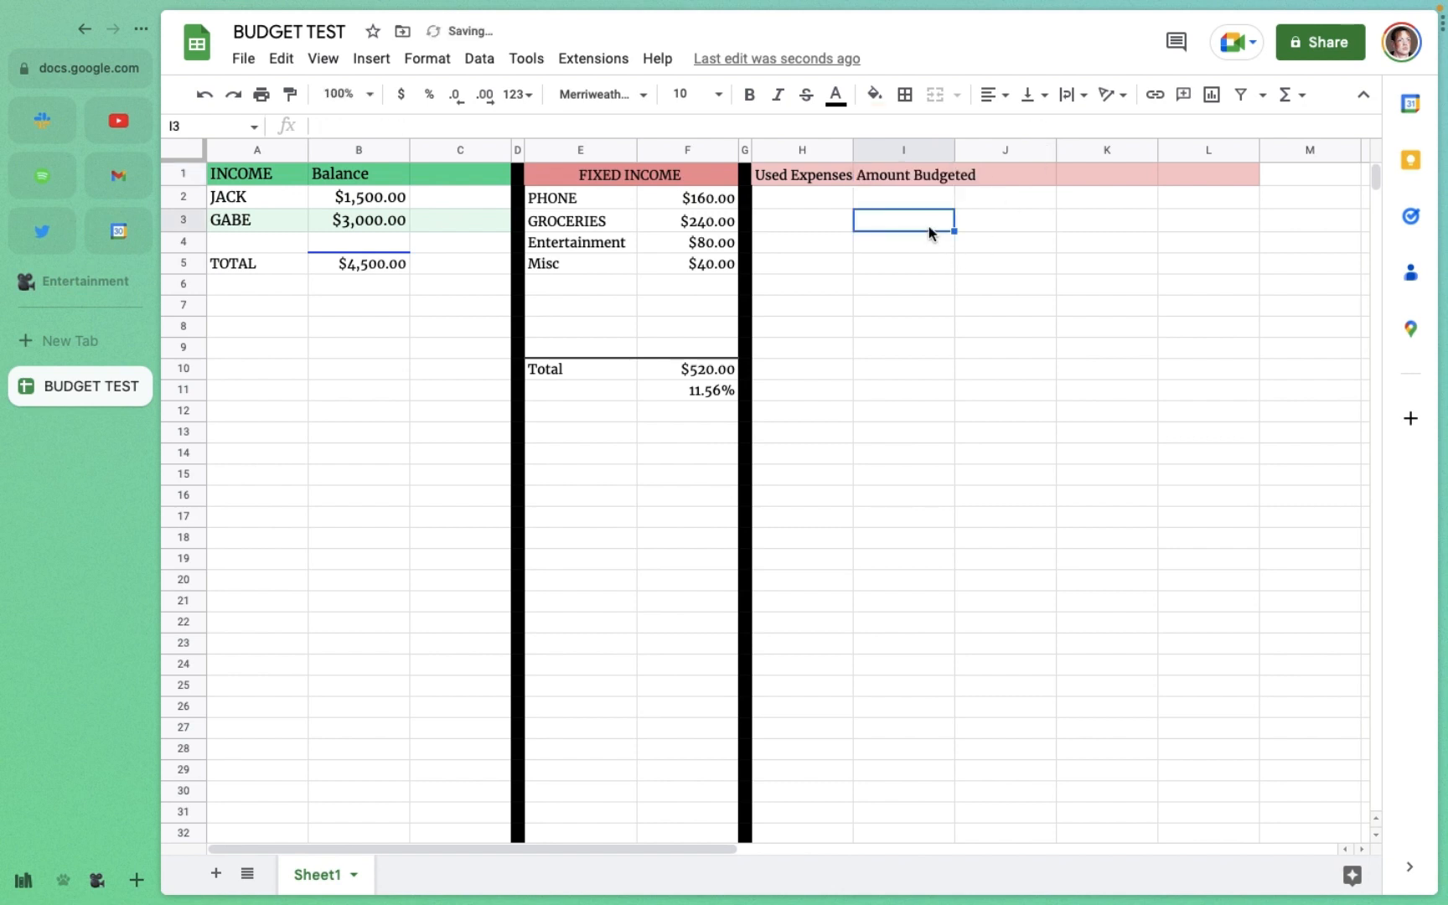
click(974, 175)
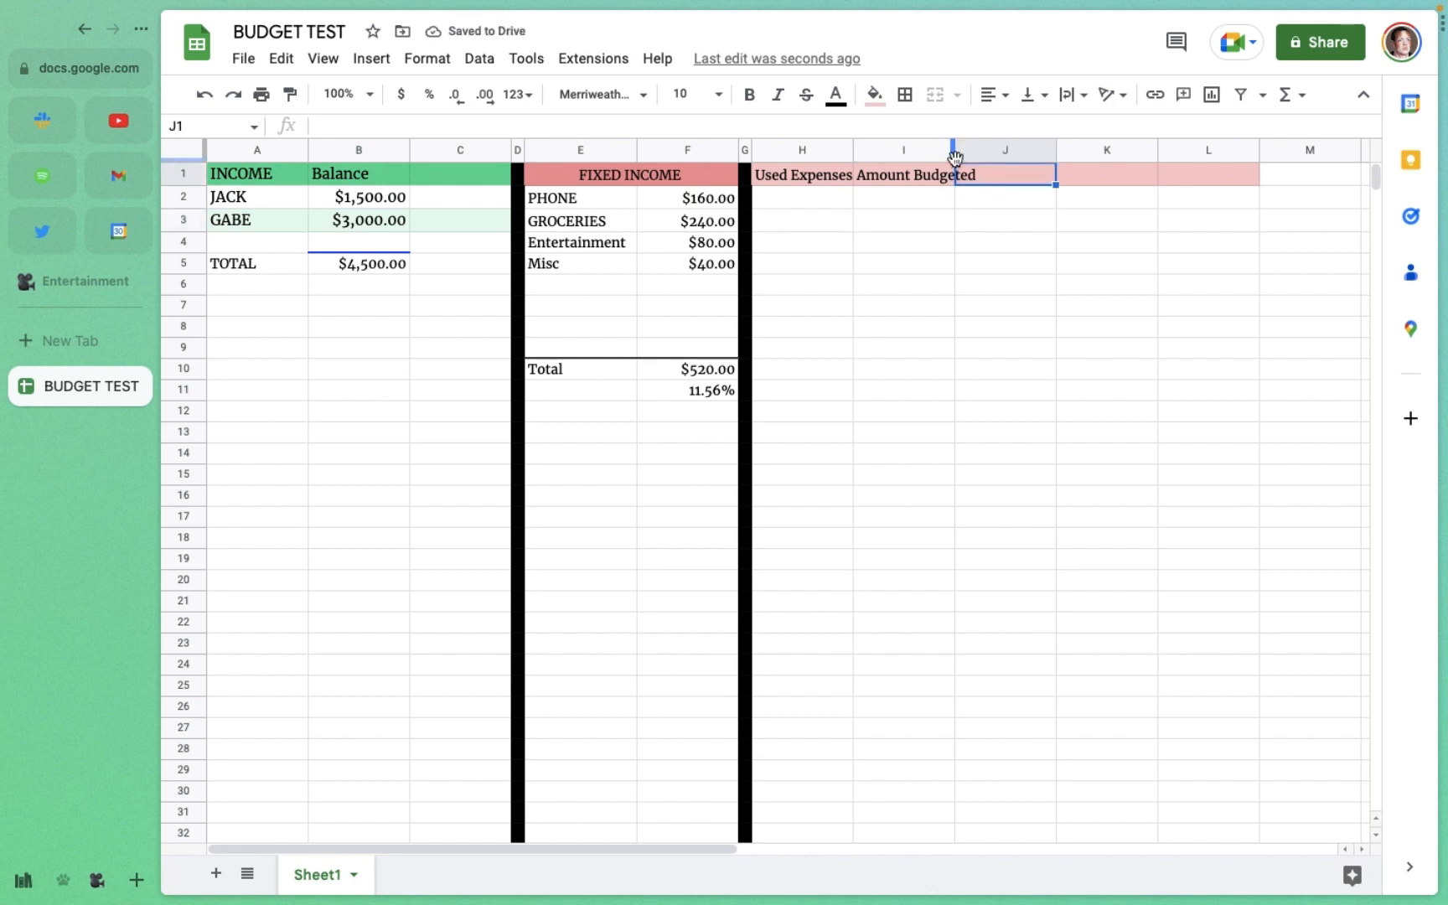
drag(956, 154, 985, 154)
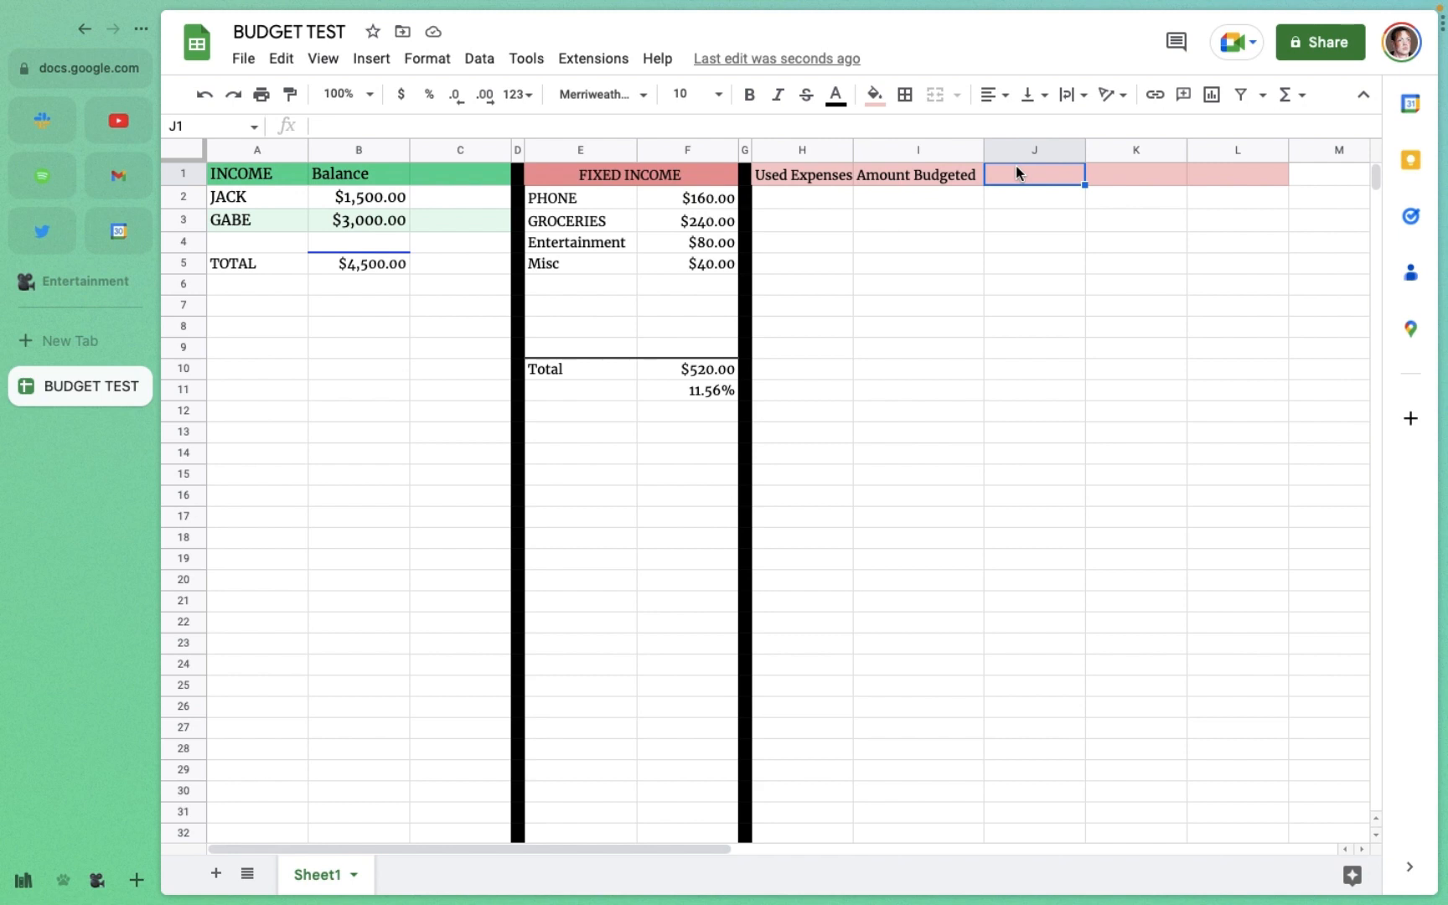
Step: Enter the headings Amount Spent in J1 and Amount Left in K1
text(Amount Spent)
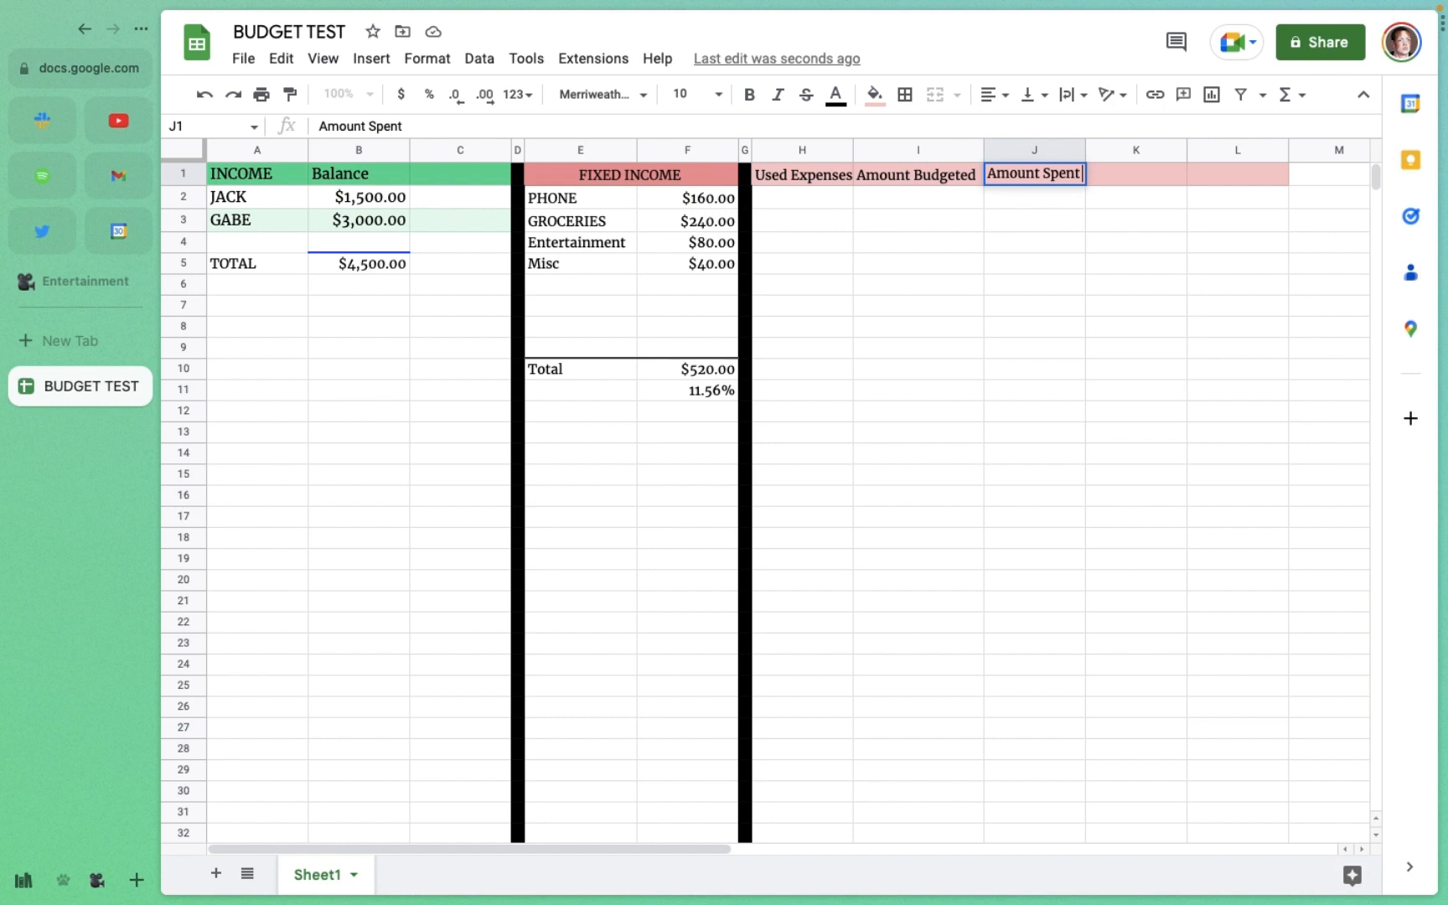
key(Tab)
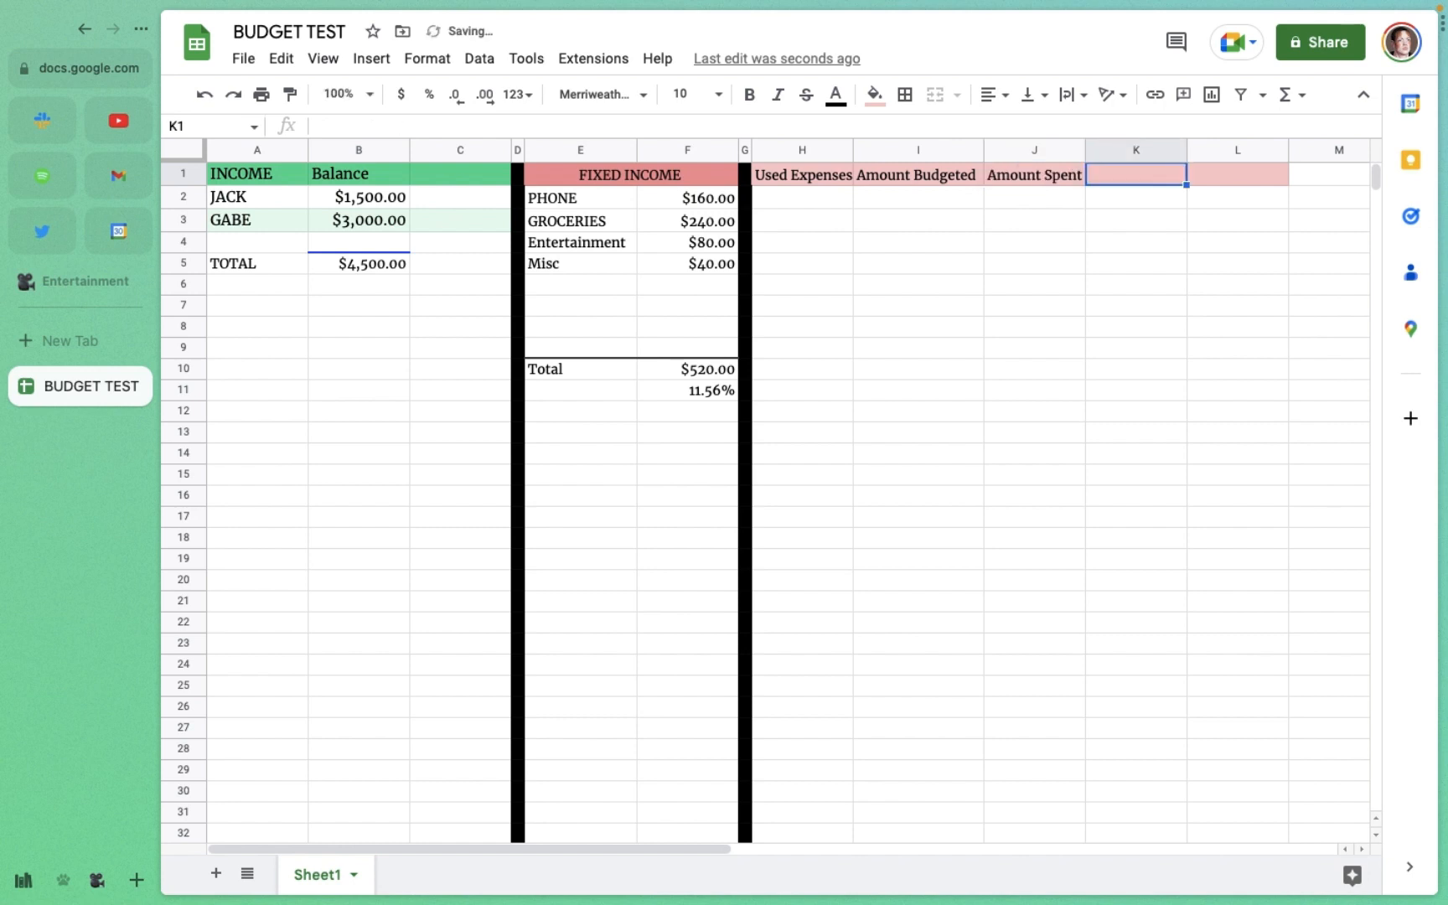
text(AMOUT)
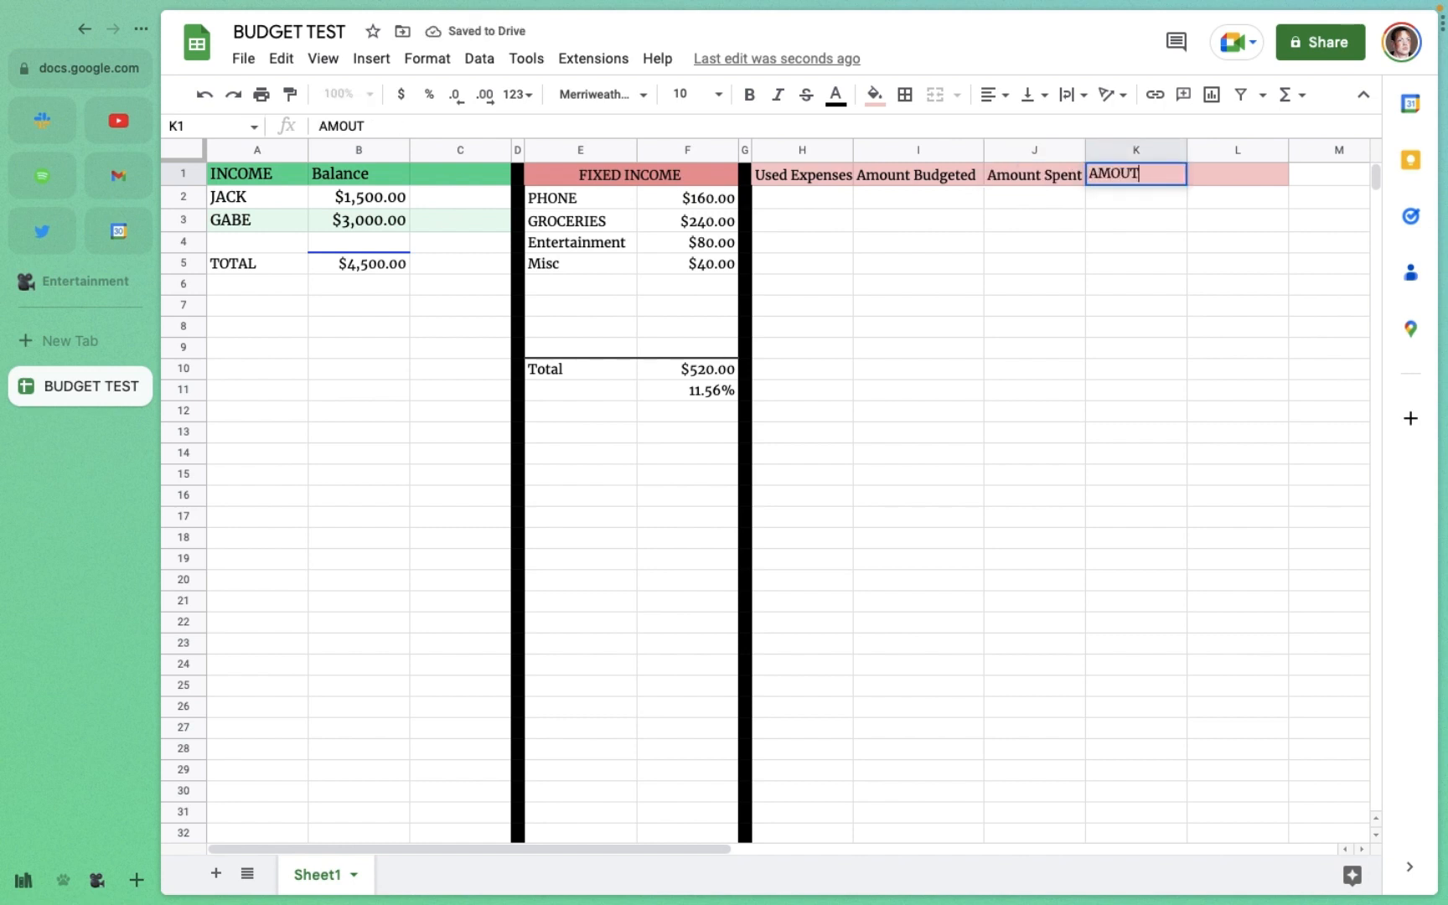
key(BackSpace)
key(BackSpace)
key(BackSpace)
key(BackSpace)
text(moun)
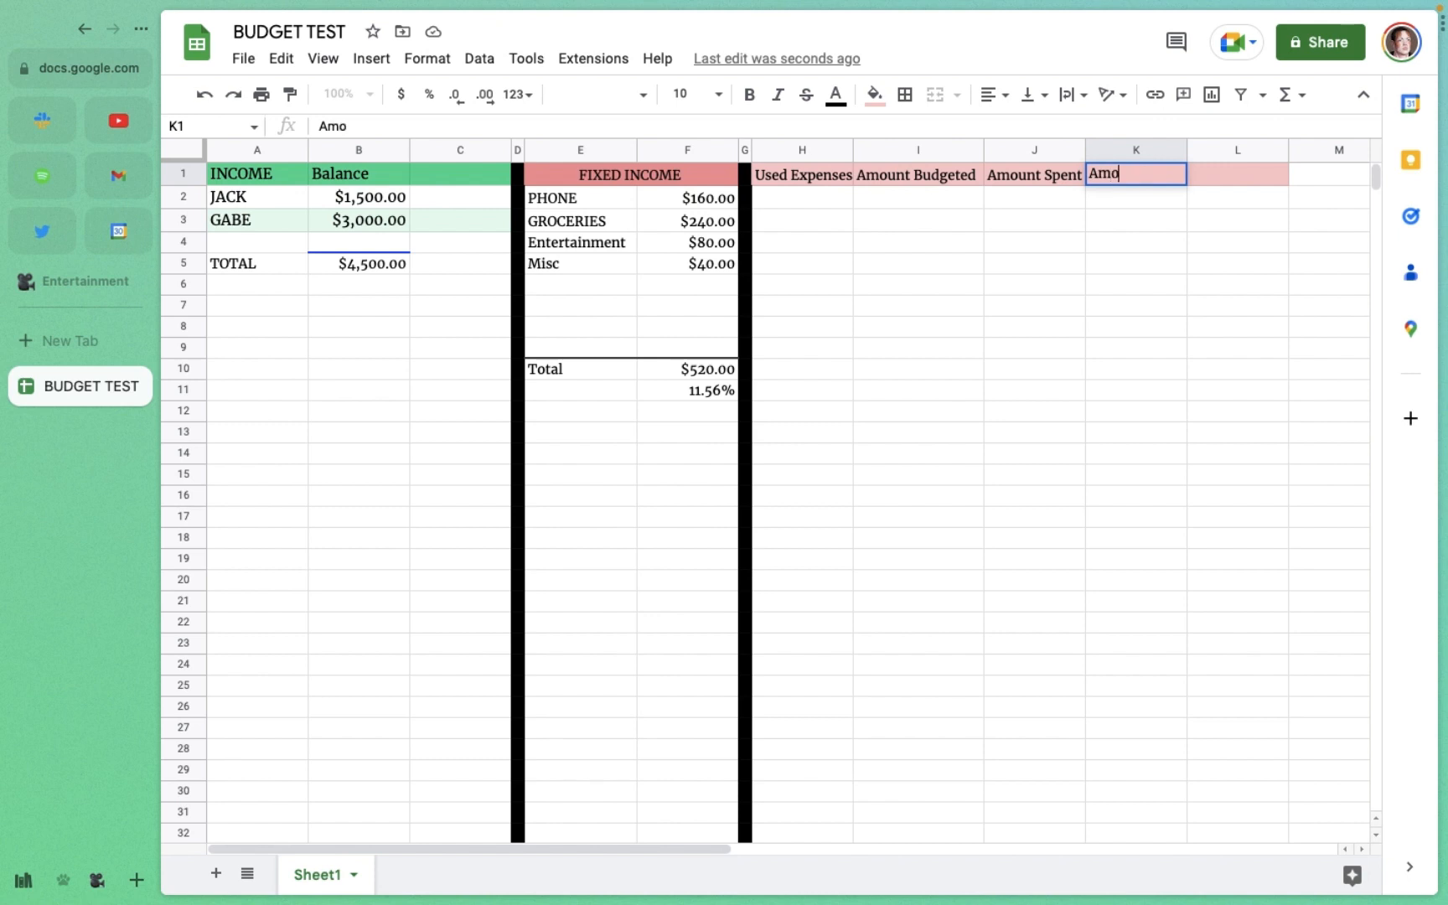
text(t Left)
click(797, 200)
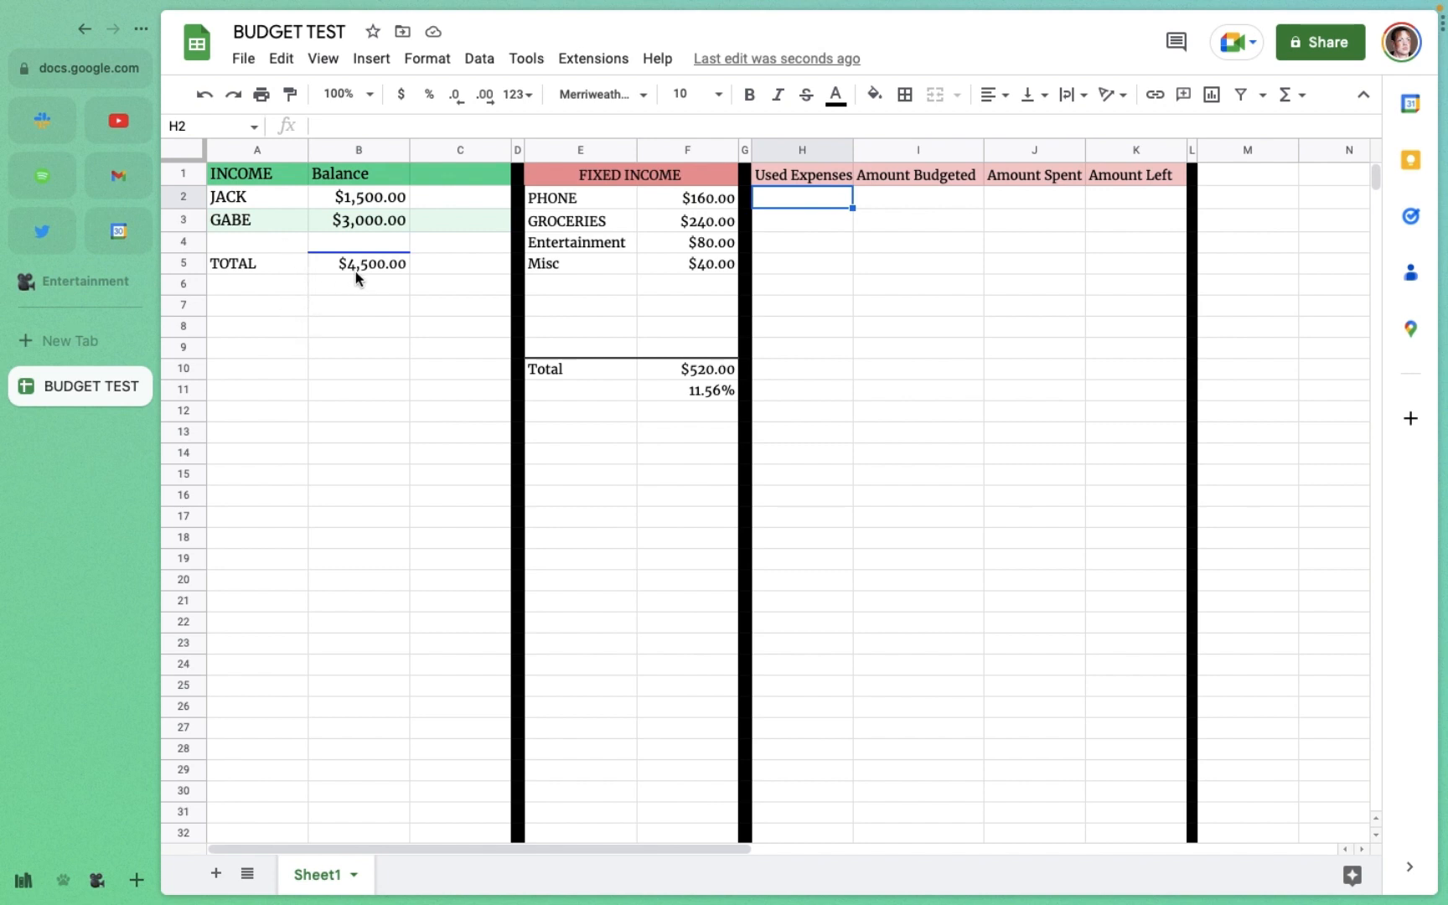
Step: Add an Extra label in A7 and, below it, a Ubereats entry in A8 with 450 in B8
click(266, 310)
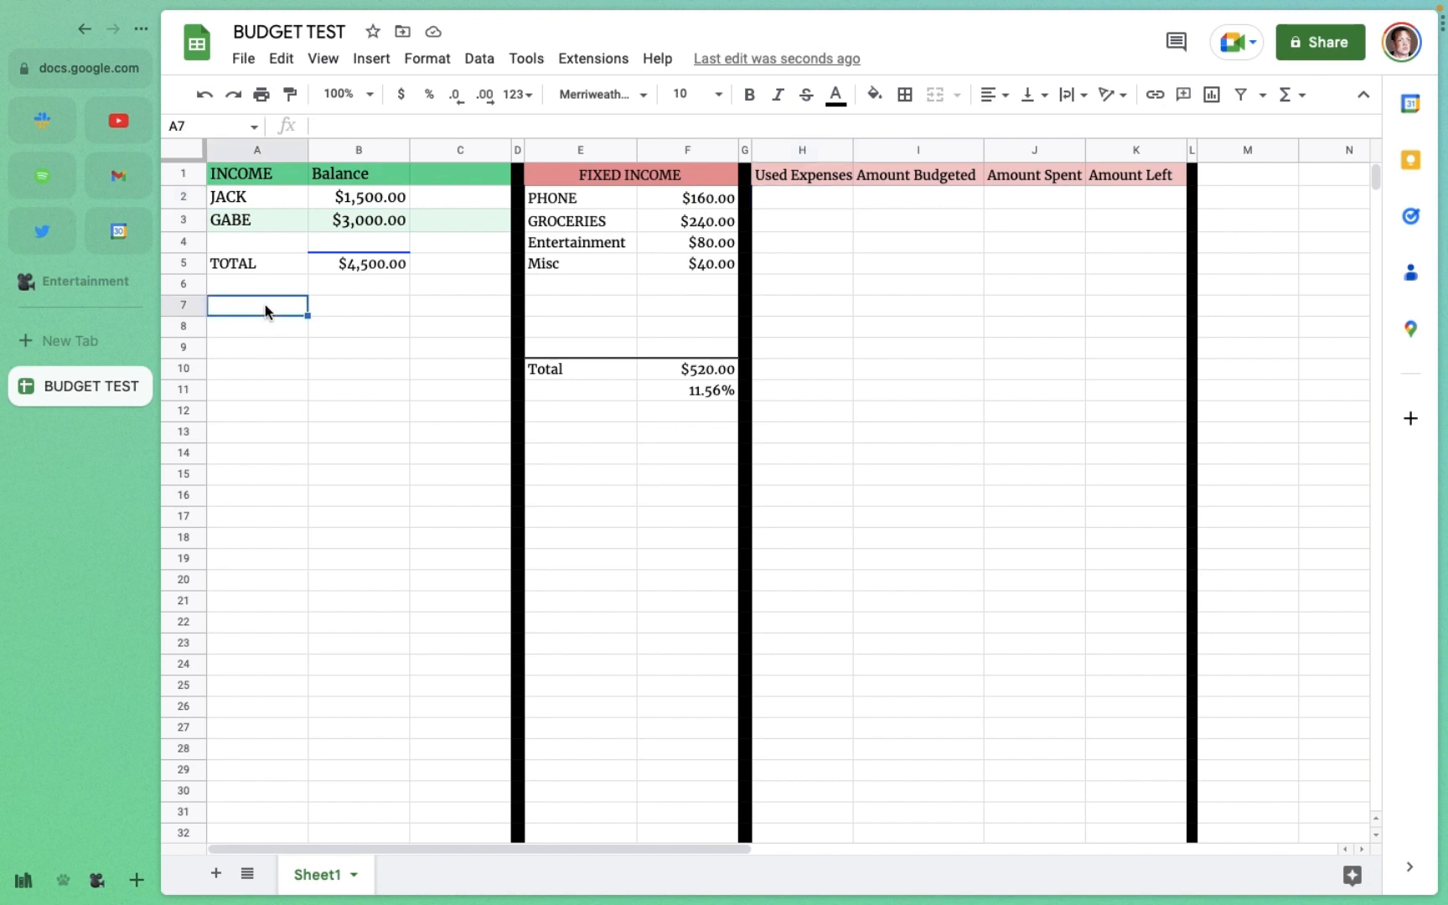
text(Extra)
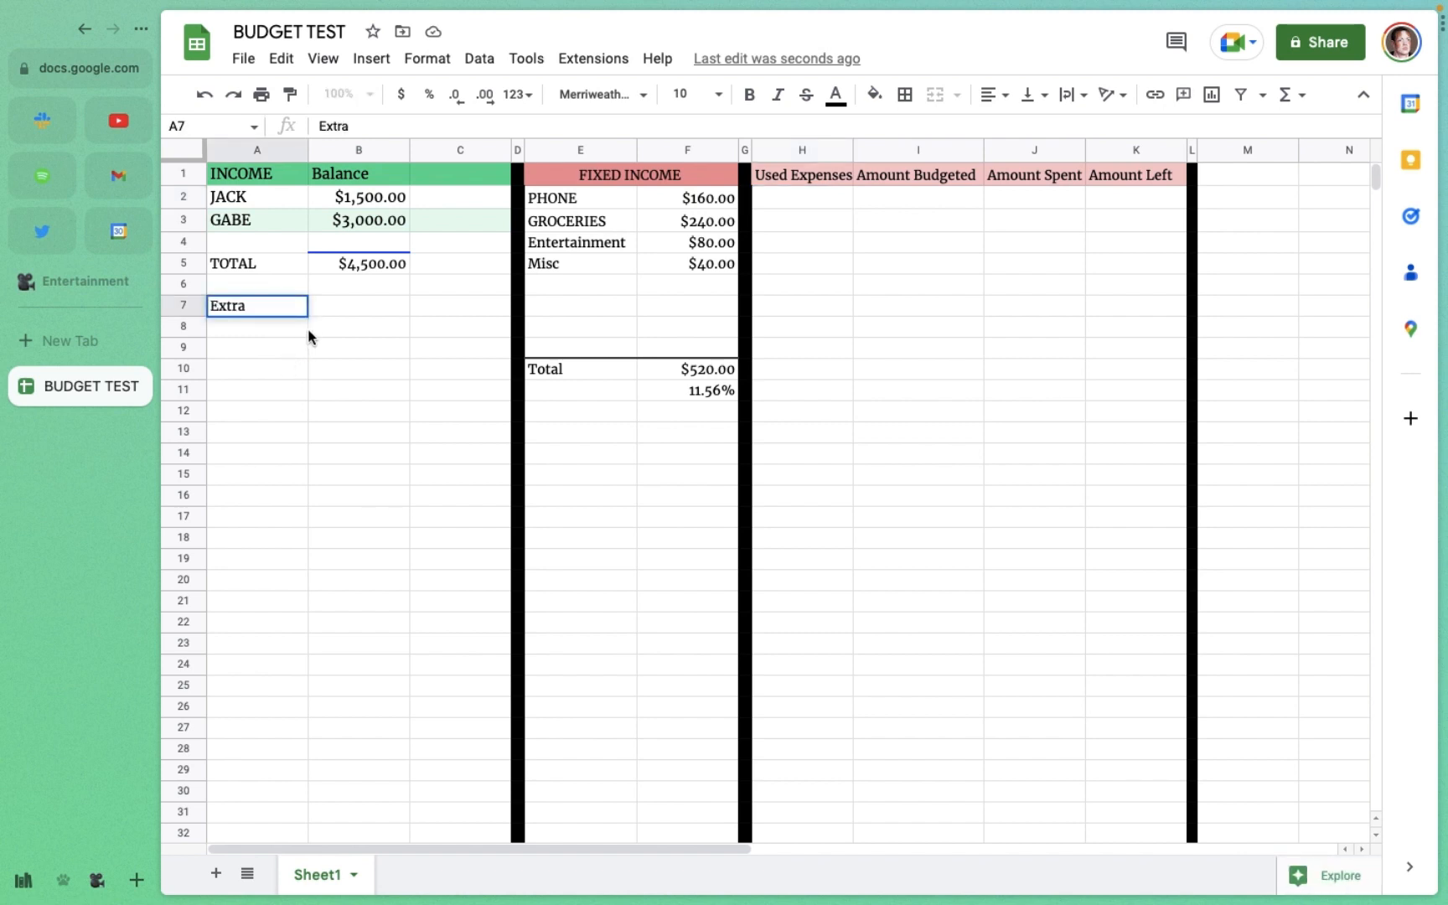
click(288, 330)
text(Ube)
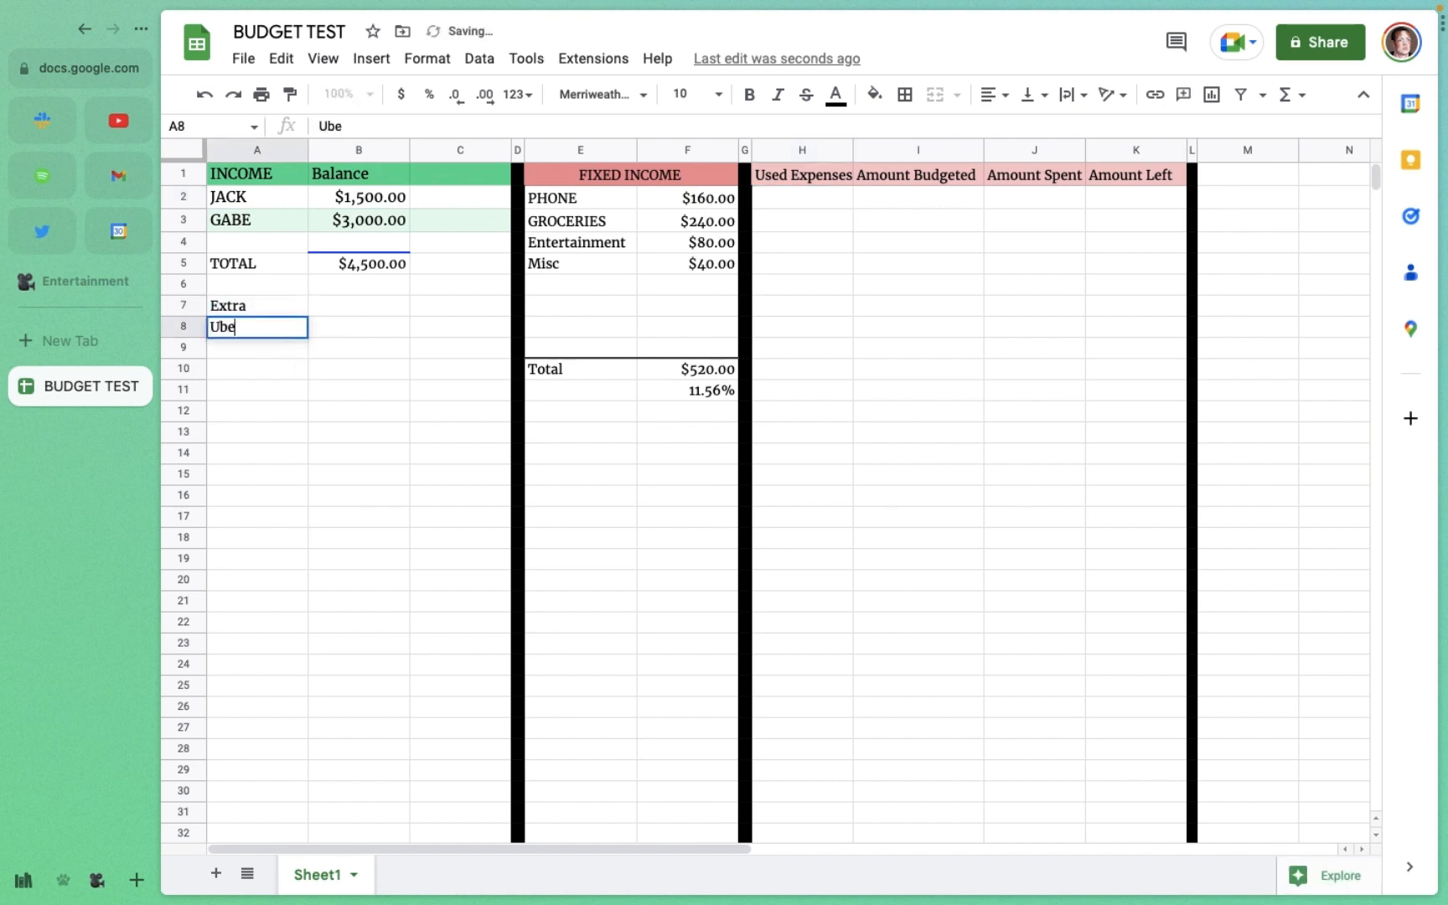
text(reats)
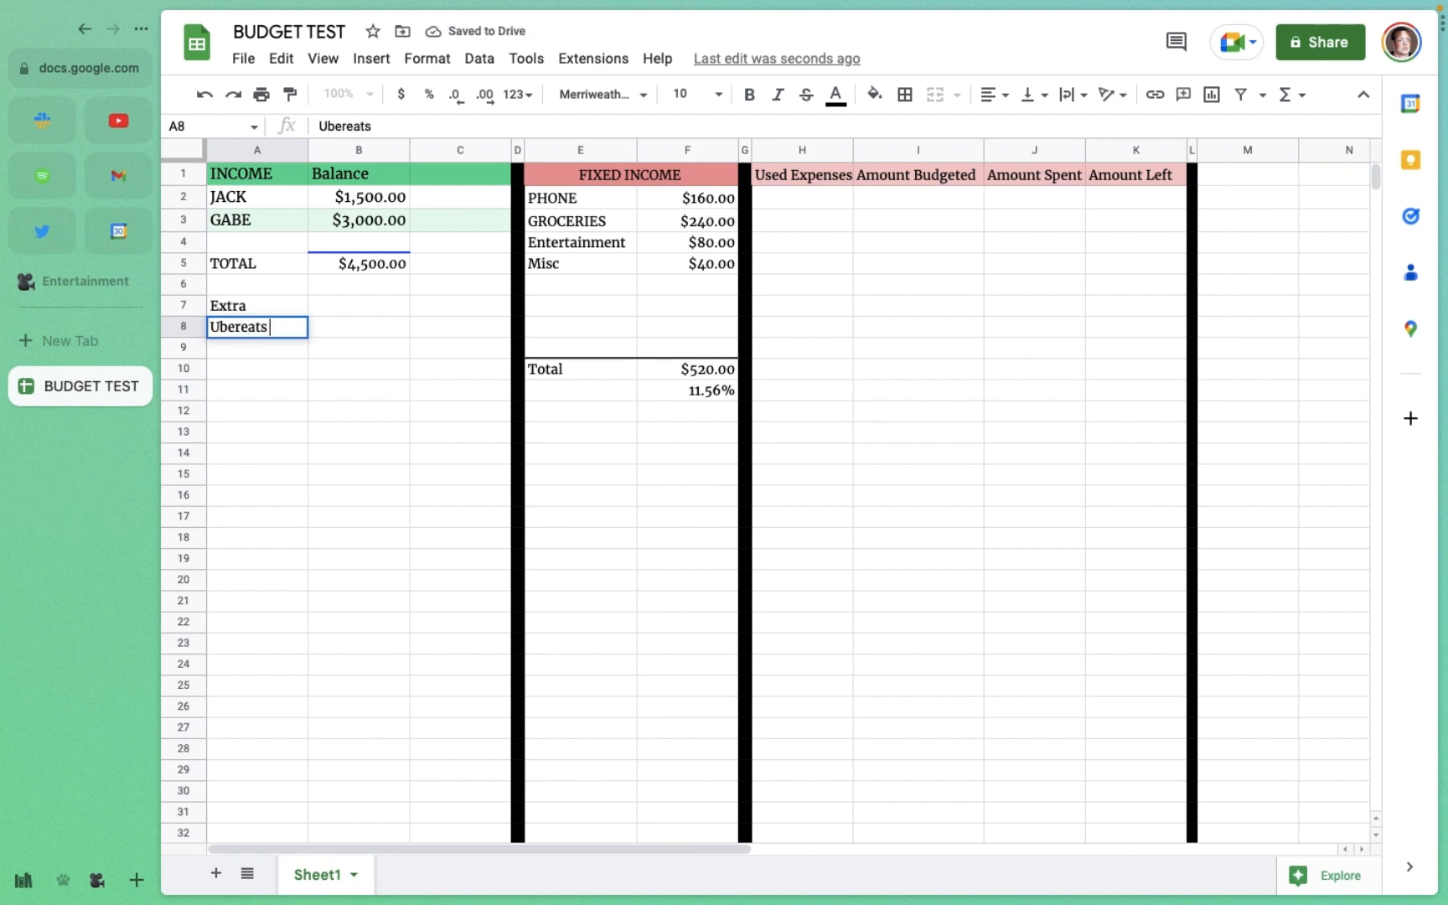
click(345, 326)
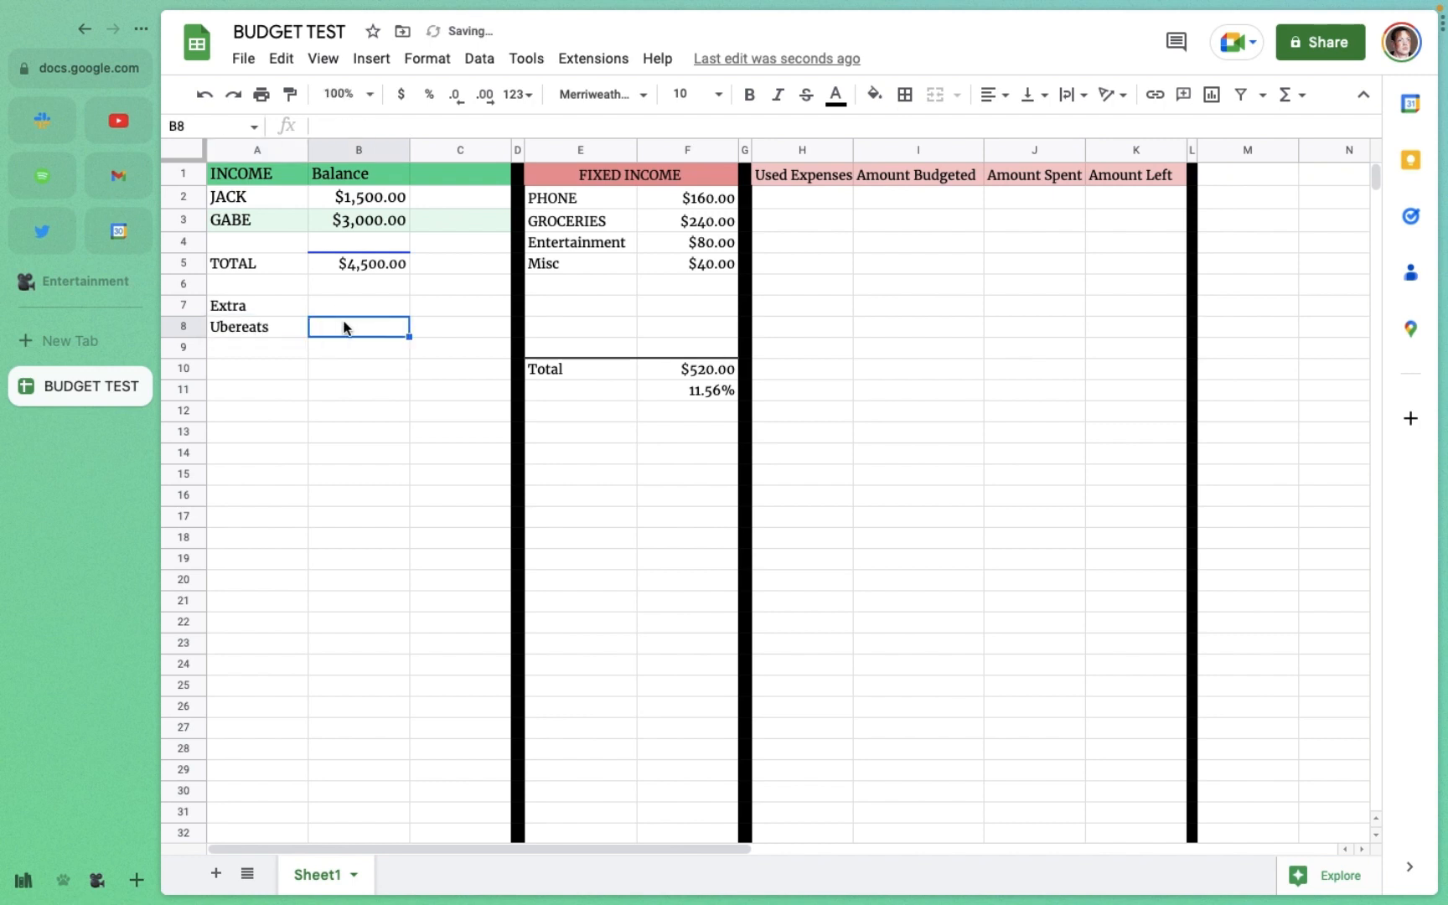
text(450)
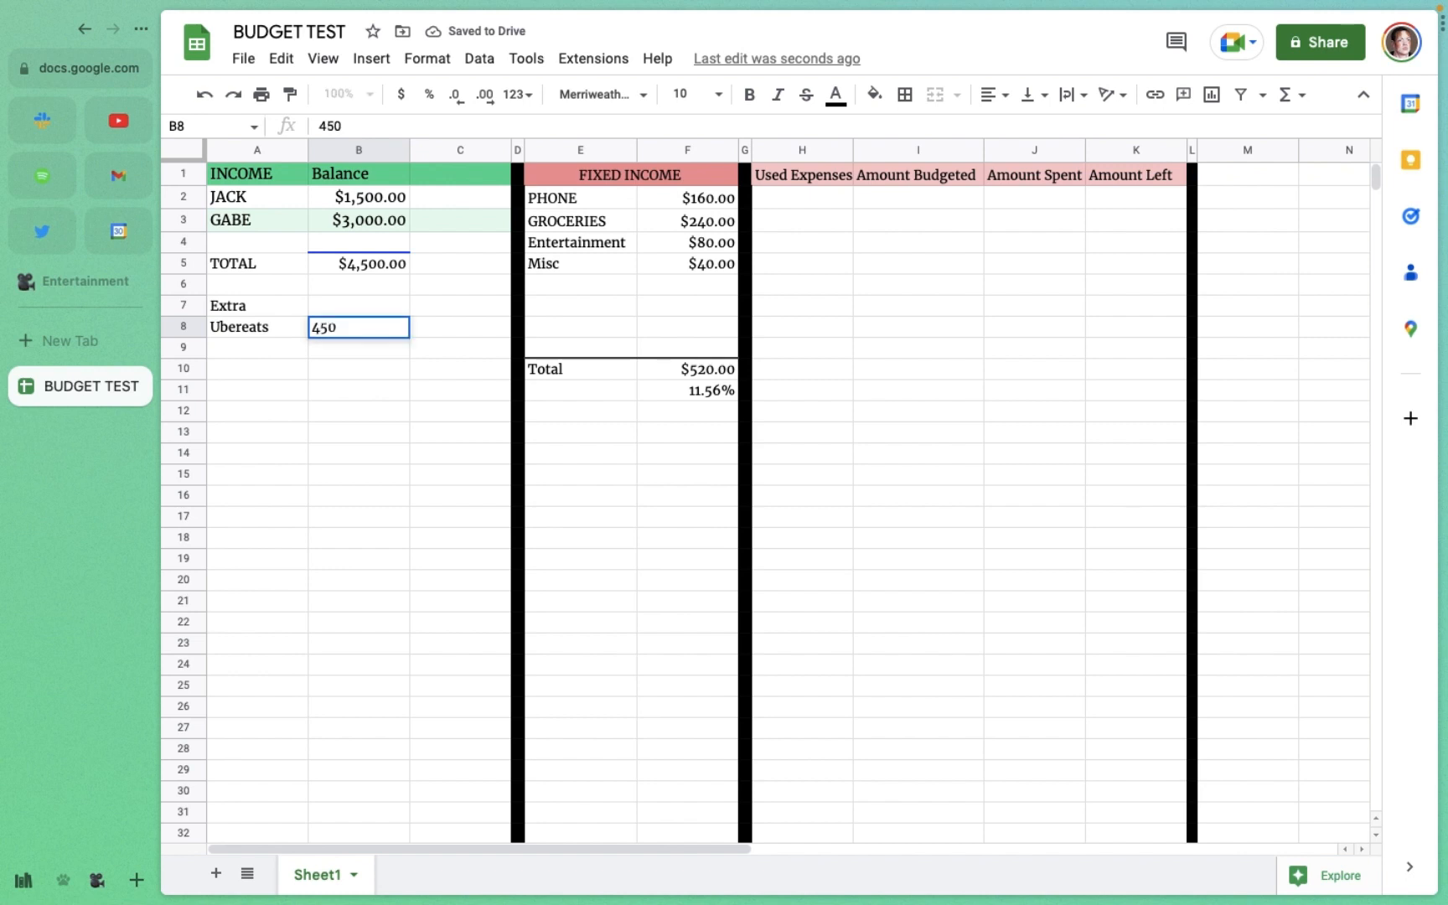
key(Return)
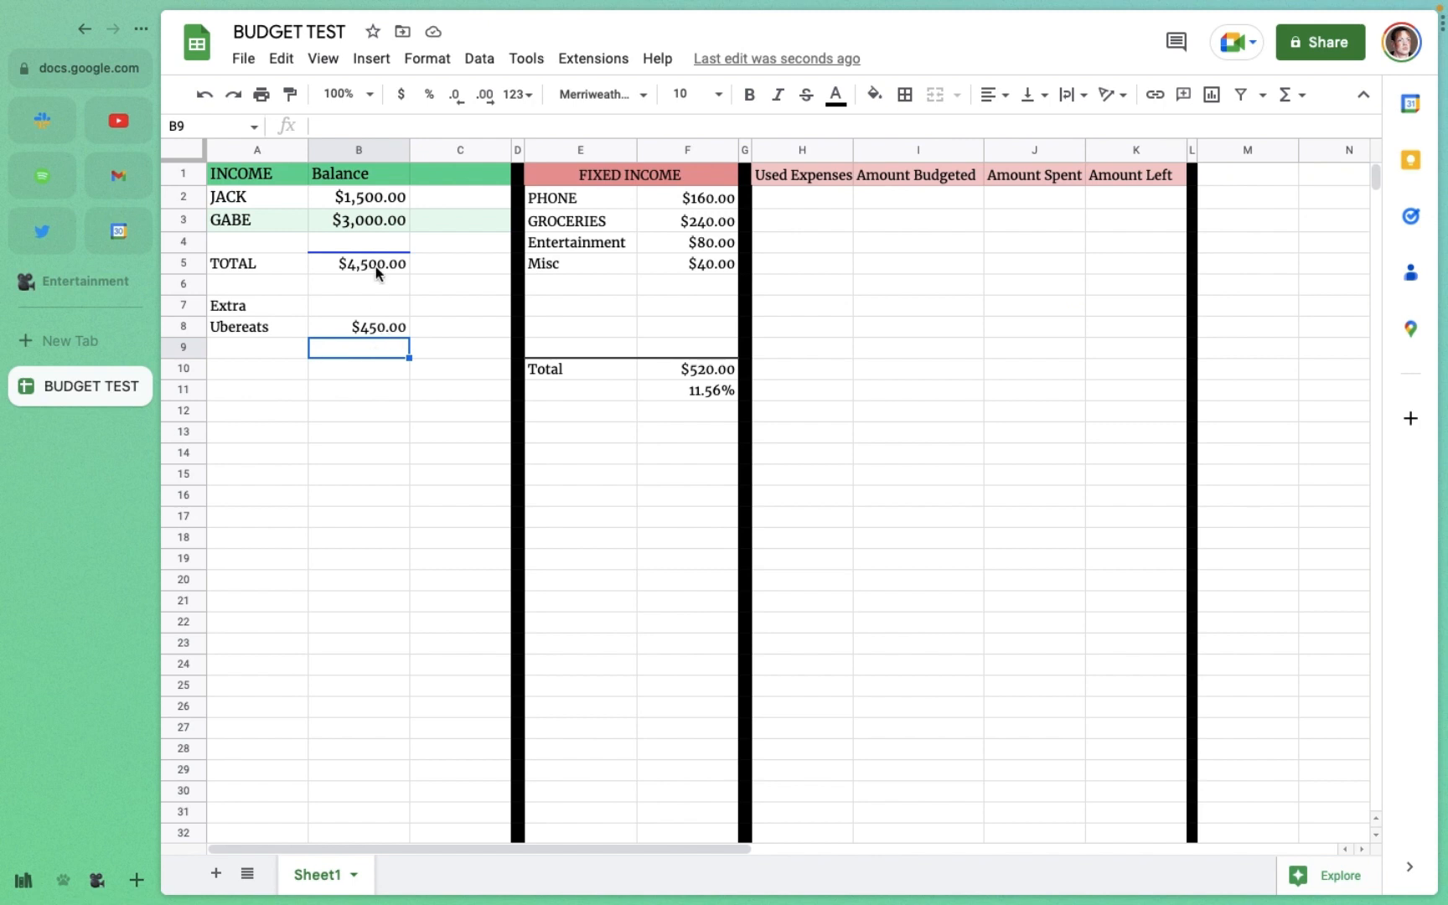
Step: Enter a formula in C6 that adds the income total in B5 to the sum of the extra income range B8:B14
click(478, 304)
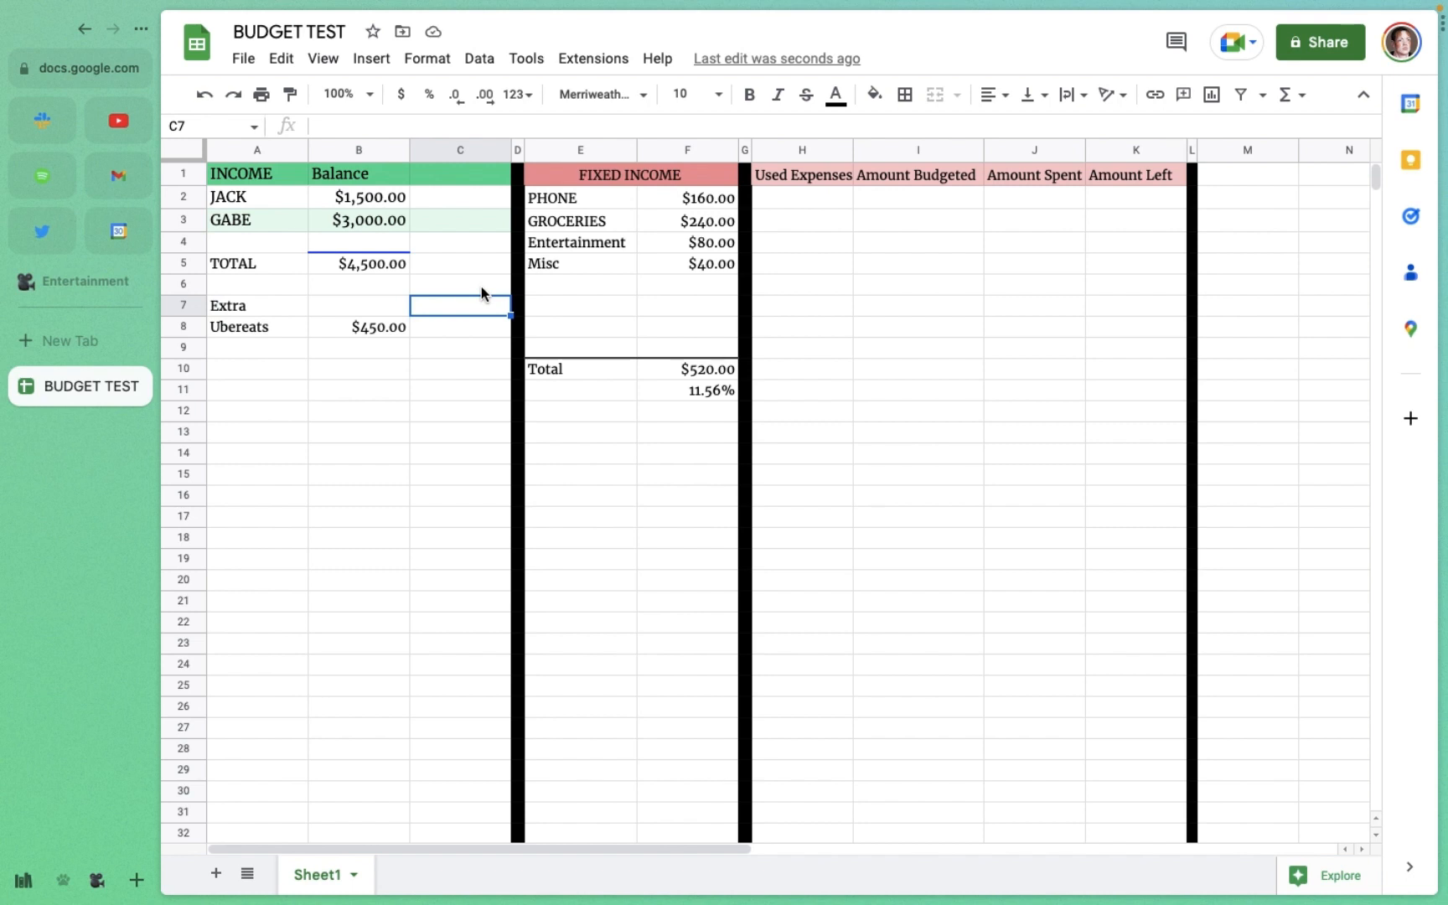
click(481, 288)
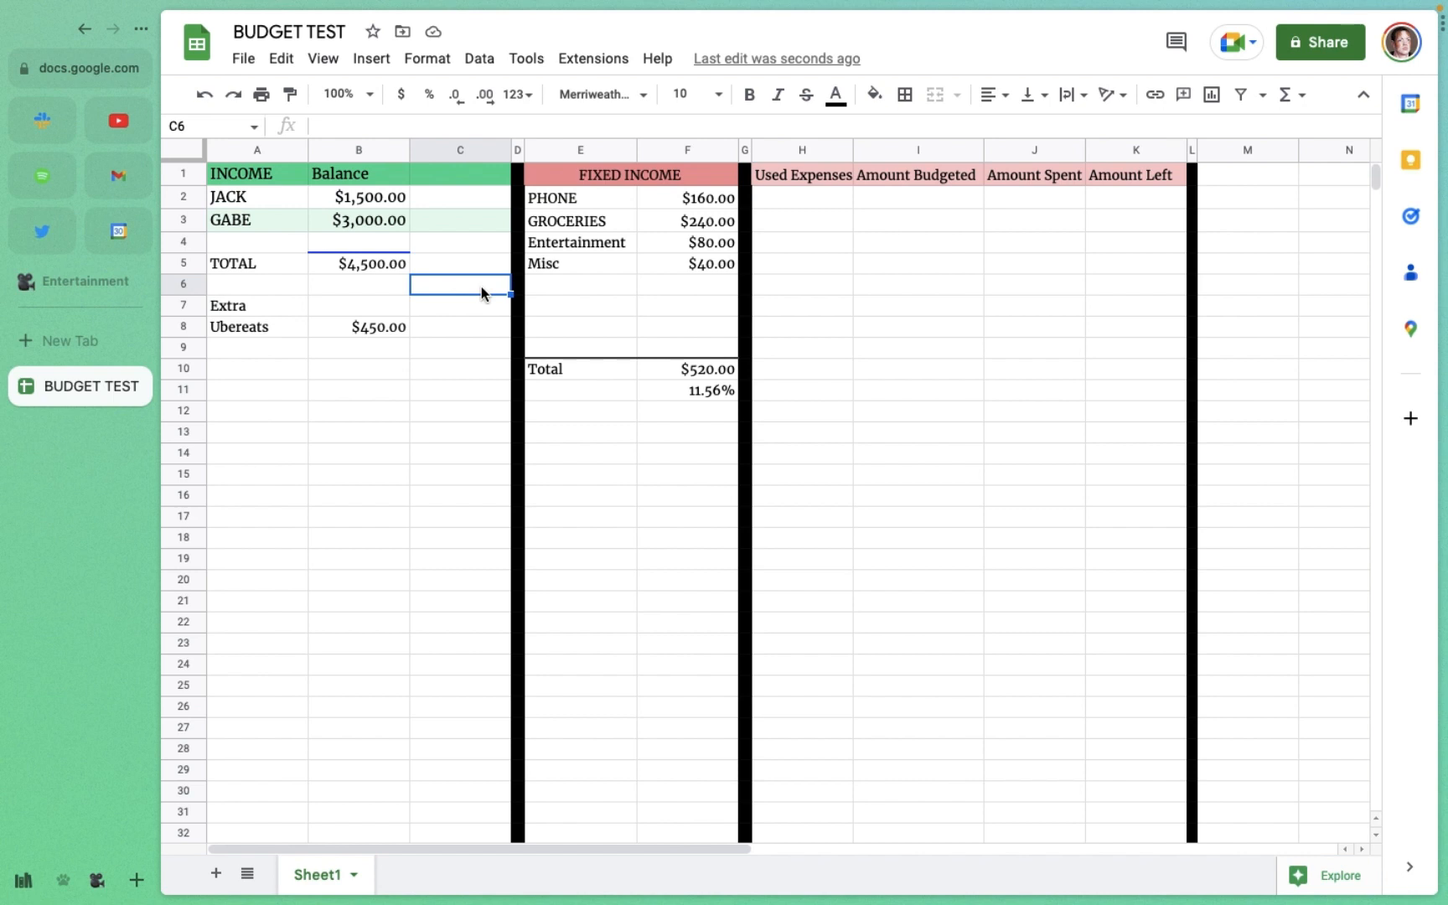
text(=SUM(B5)
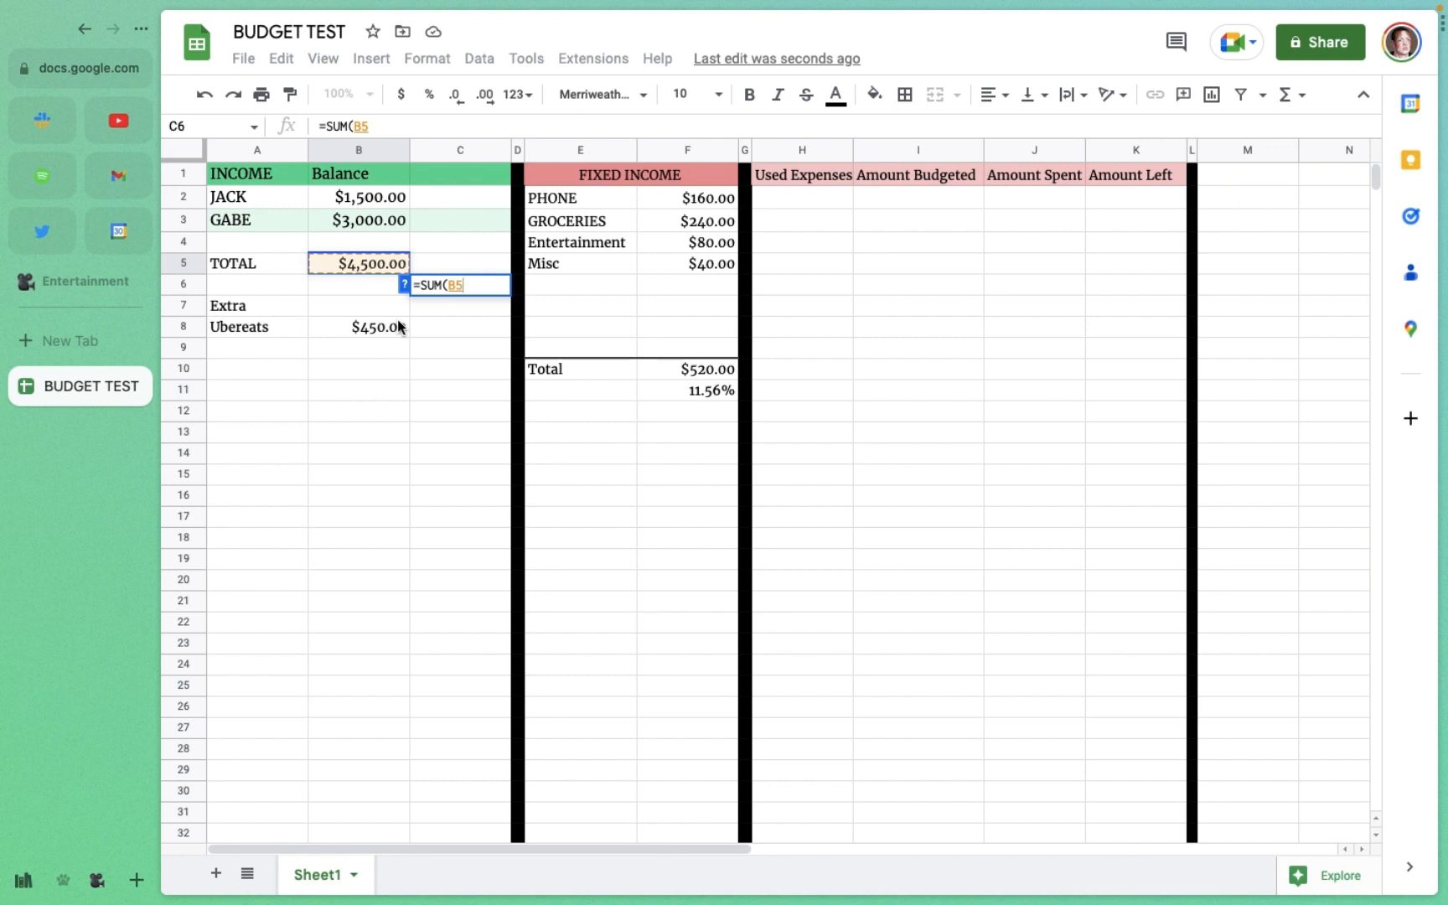
text(+)
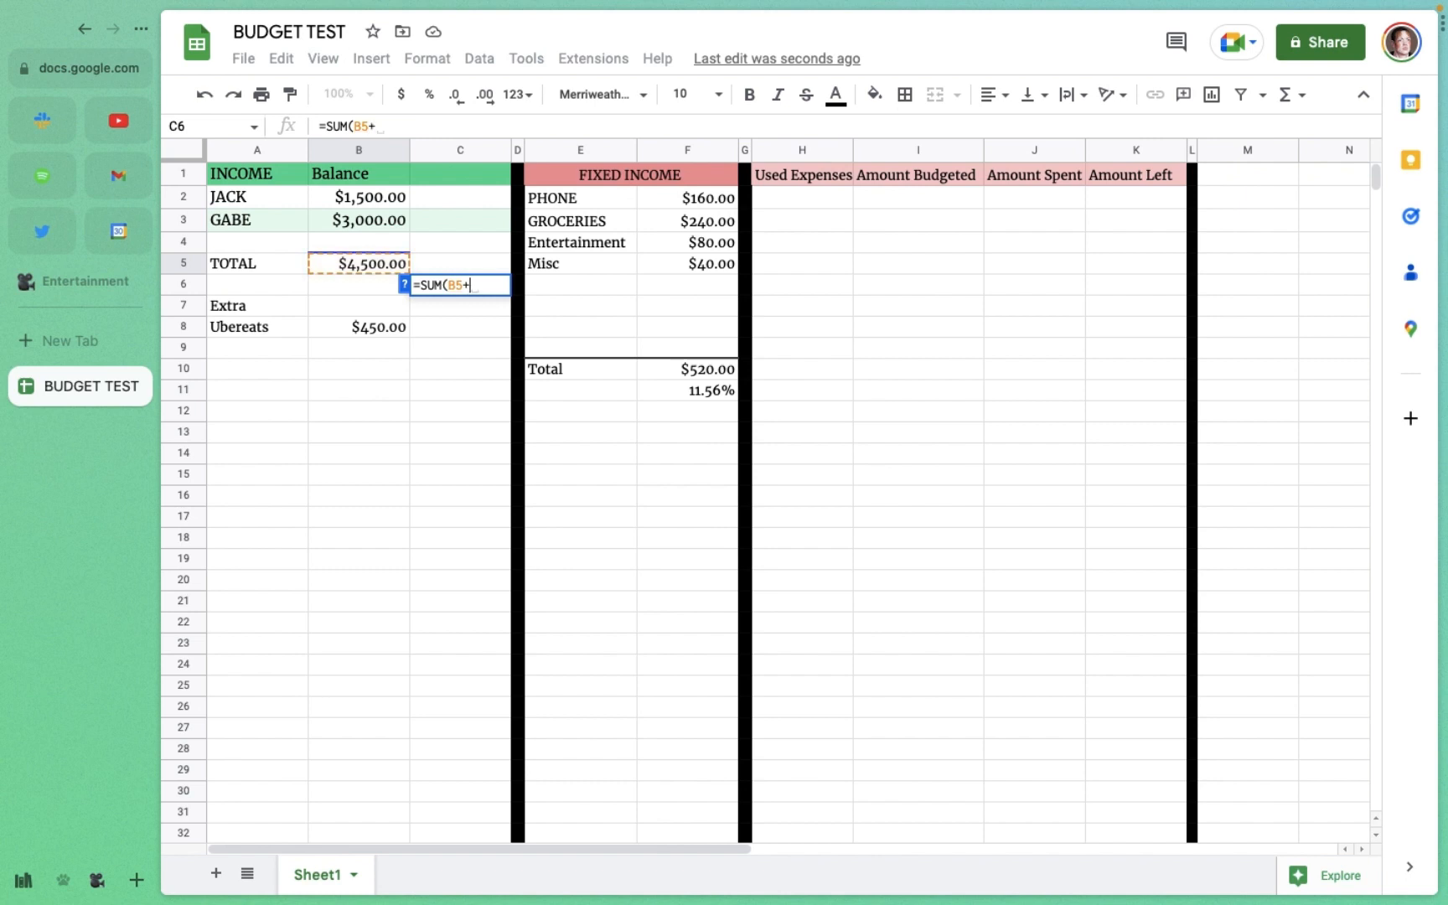
text(s)
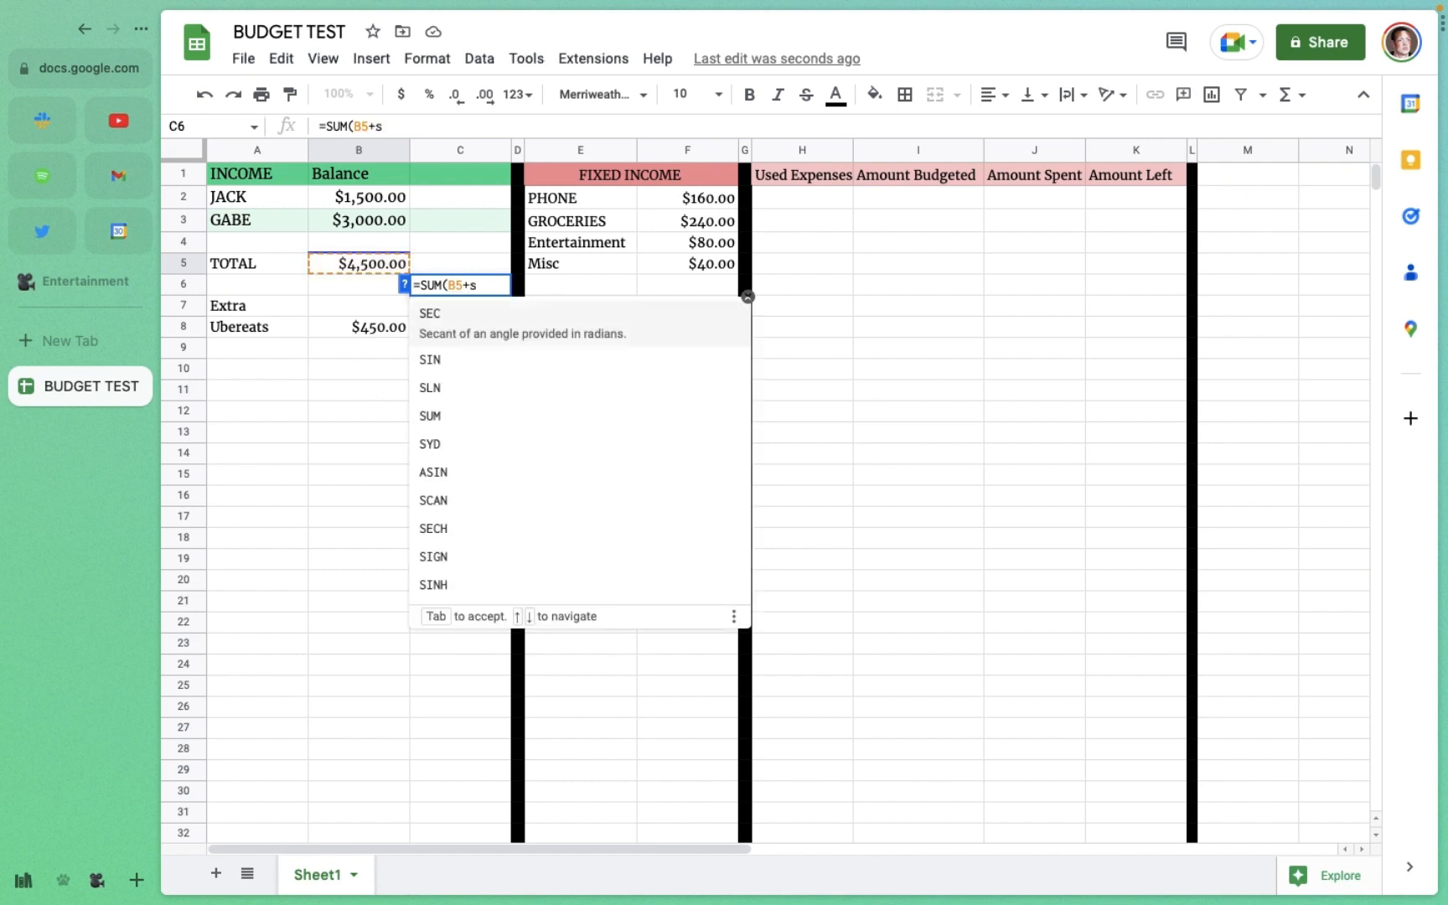
key(BackSpace)
text(SU)
key(Tab)
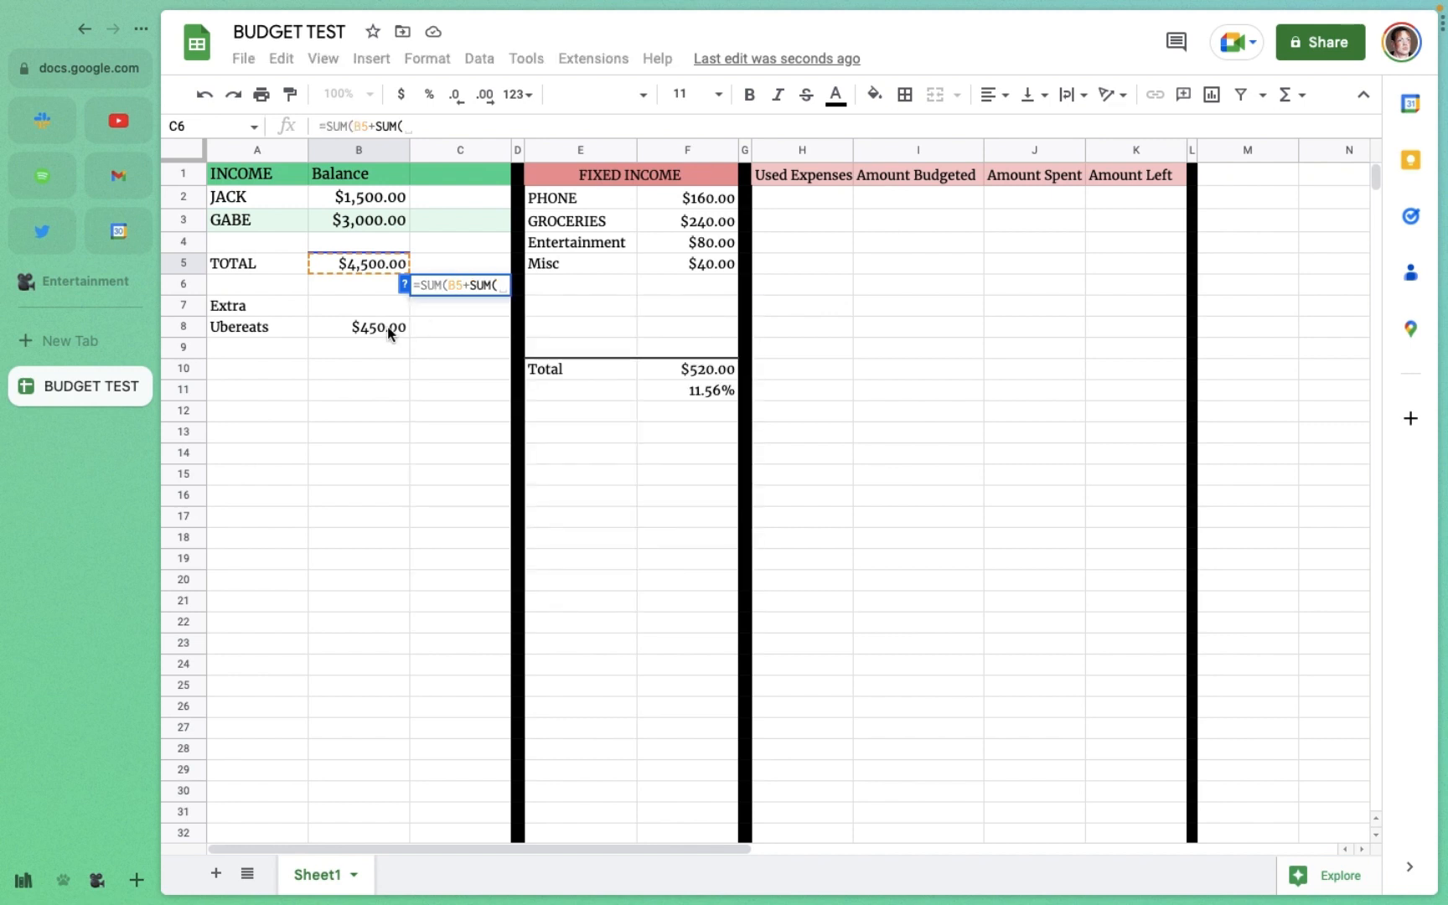
click(388, 329)
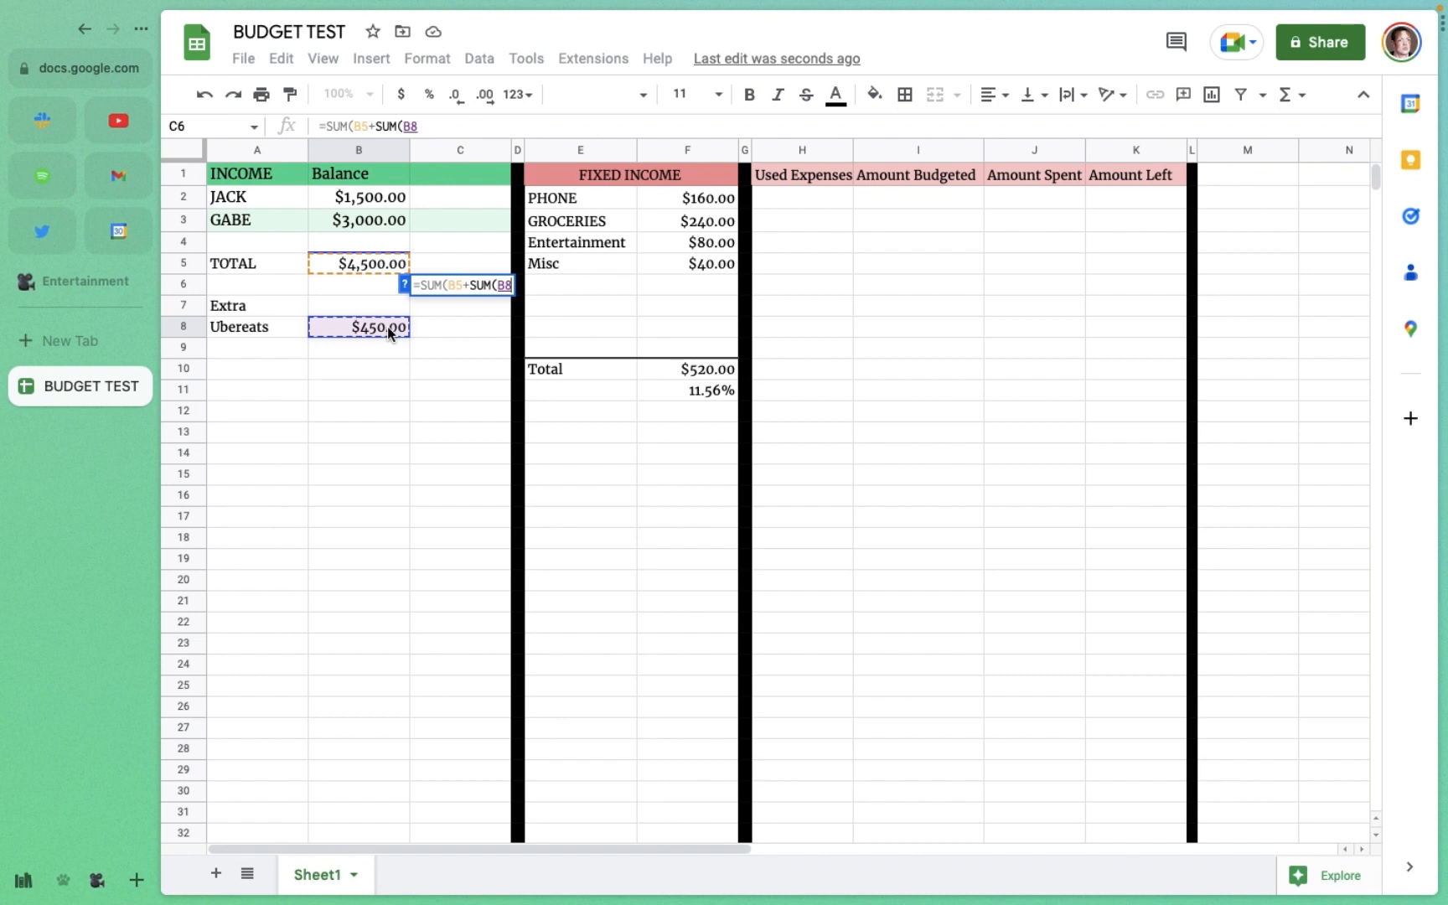
text(:)
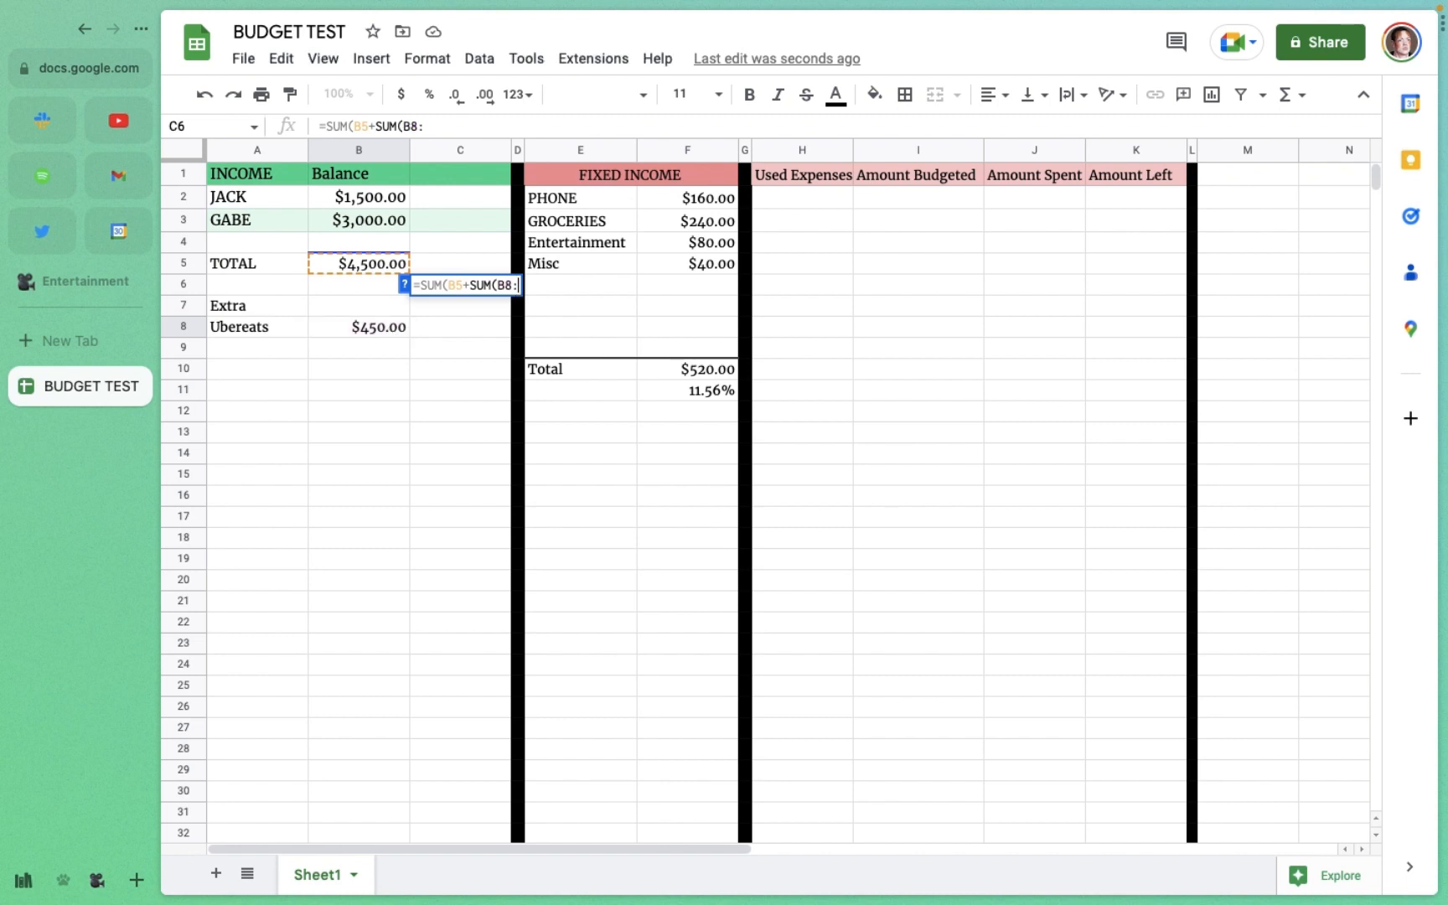
text(B)
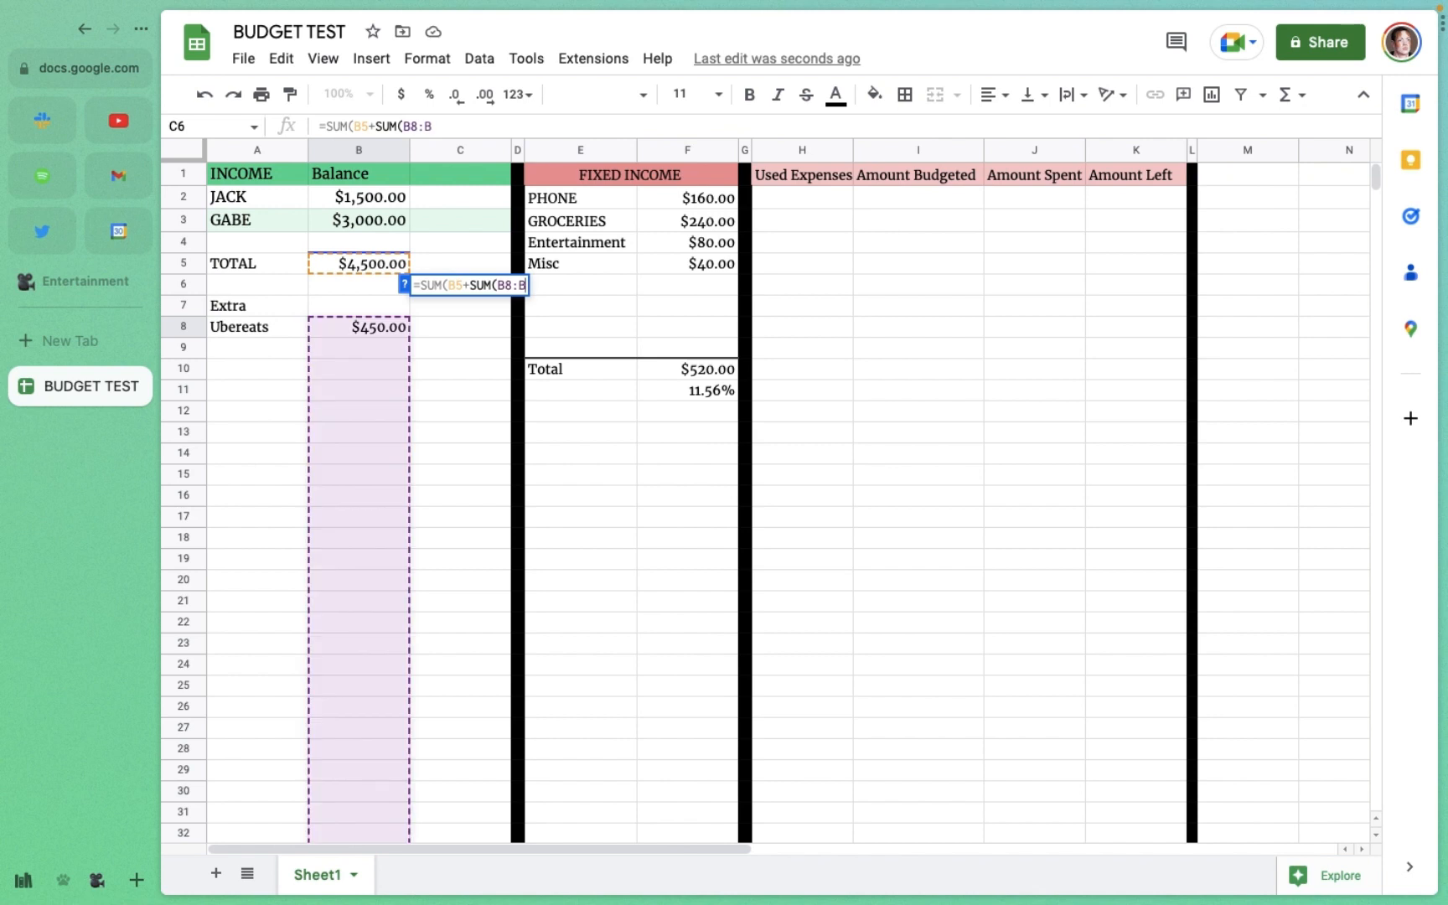
text(14)
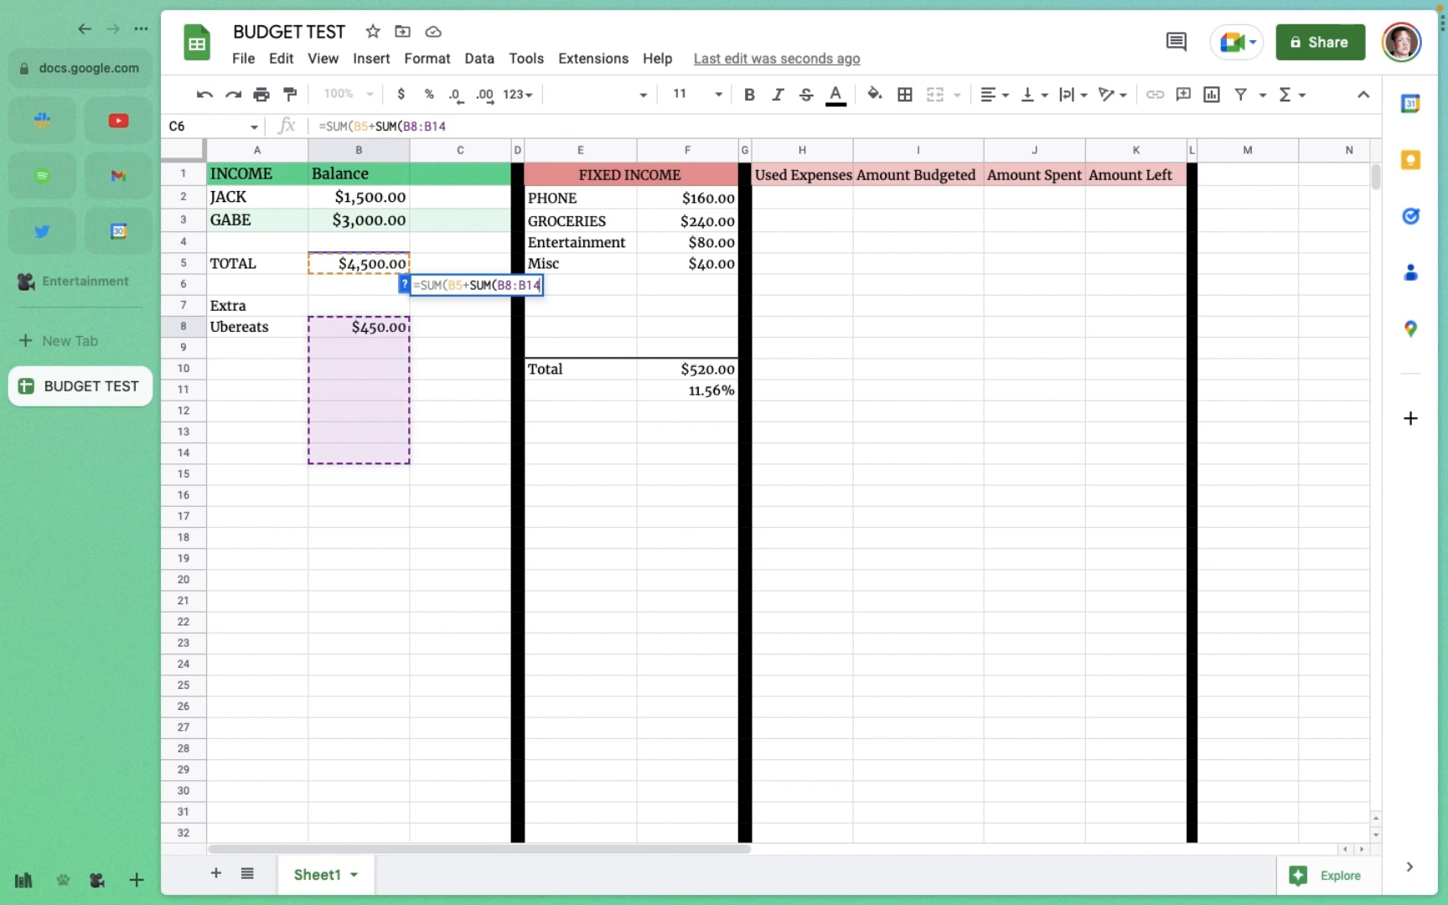
text())
key(Return)
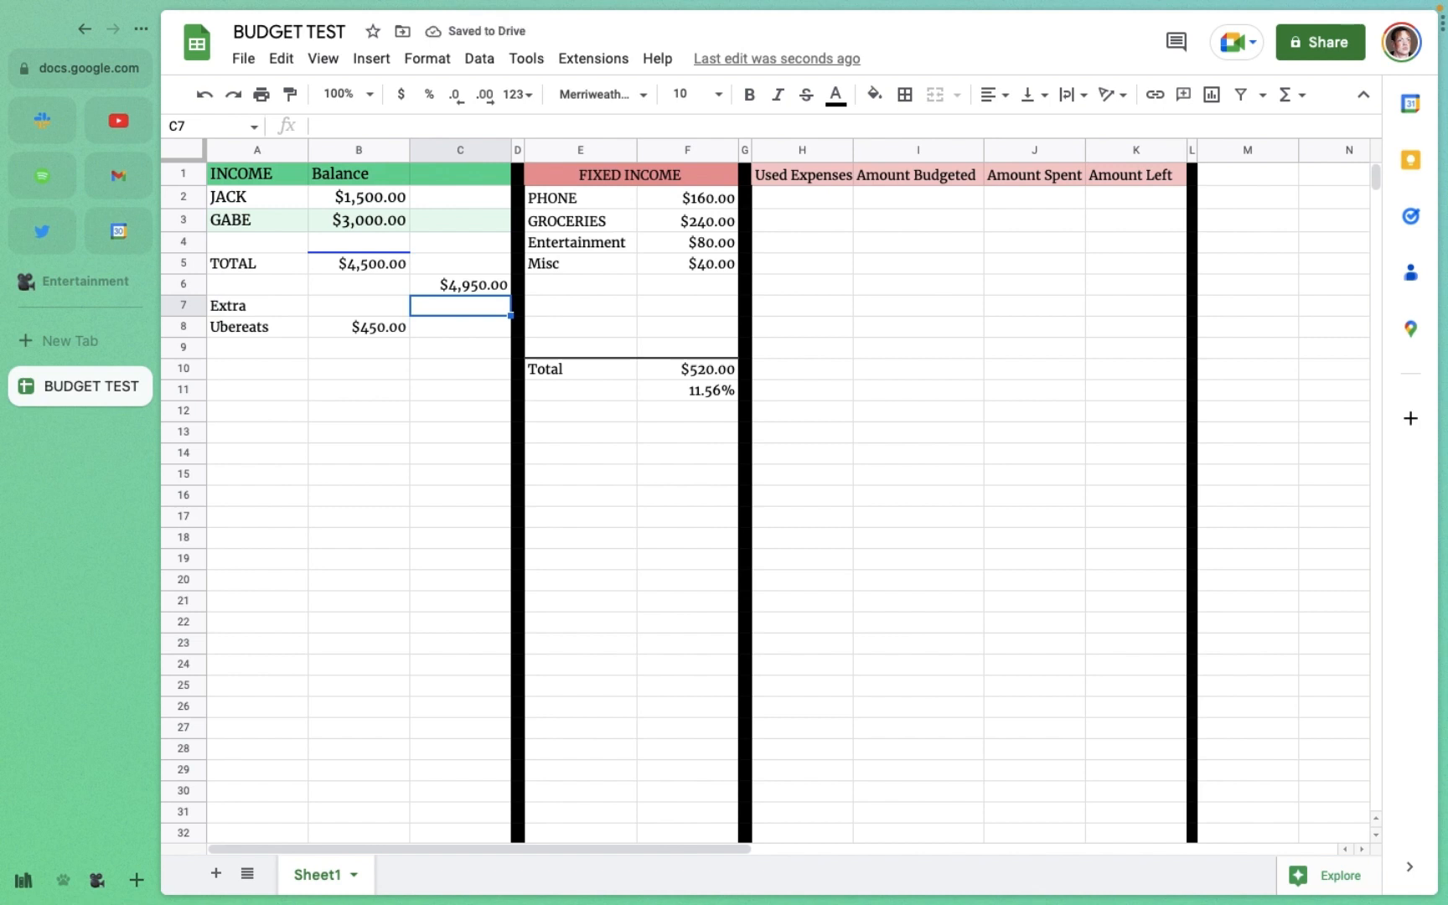
Step: Add a Doordash entry in A9 with an amount of 600 in B9
click(326, 349)
click(287, 349)
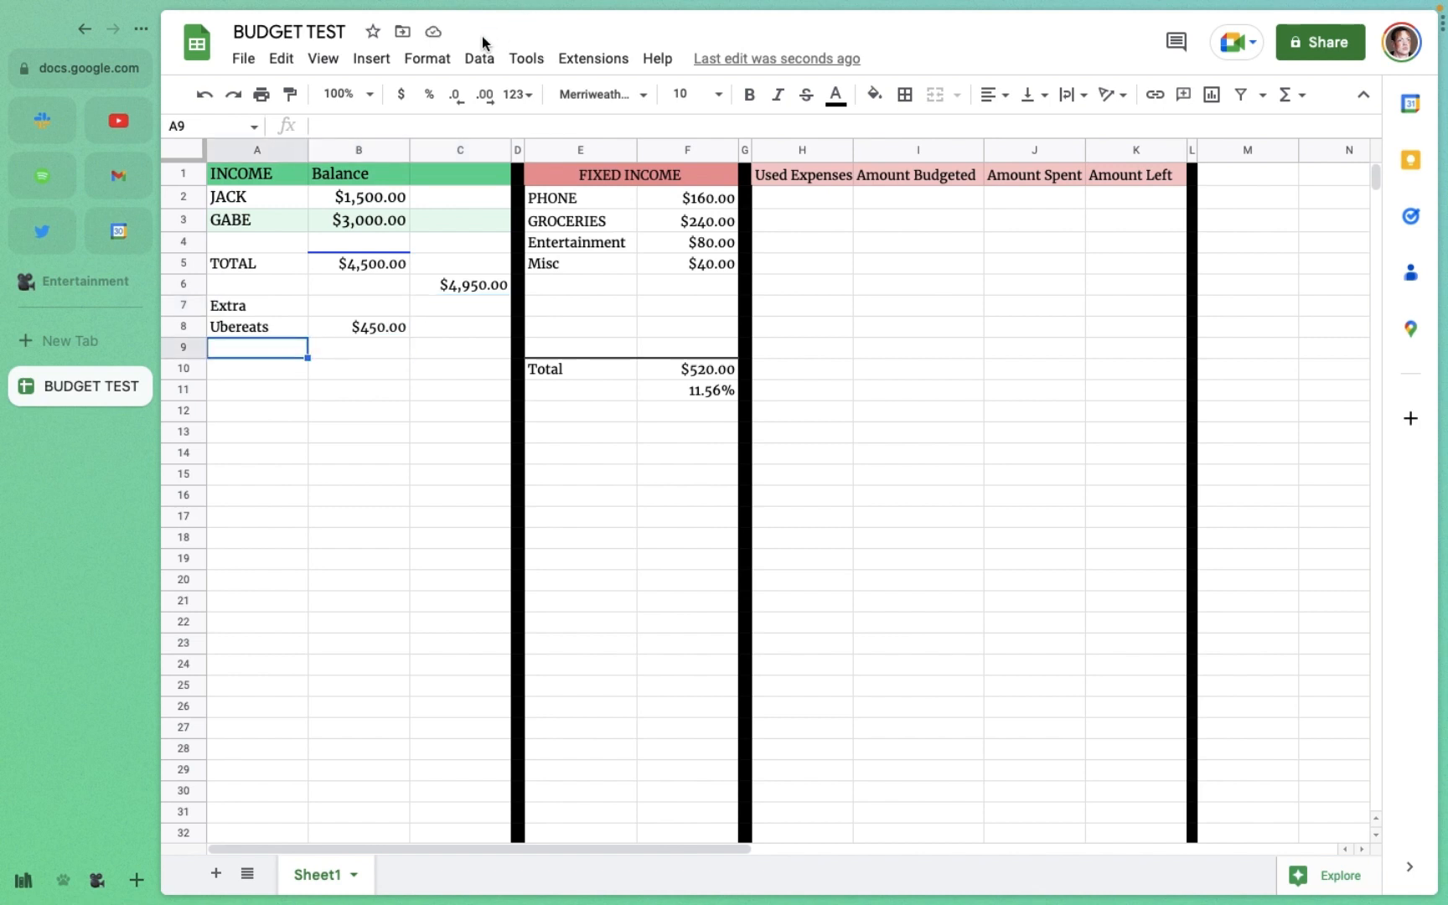
text(DOOR)
key(BackSpace)
key(BackSpace)
key(BackSpace)
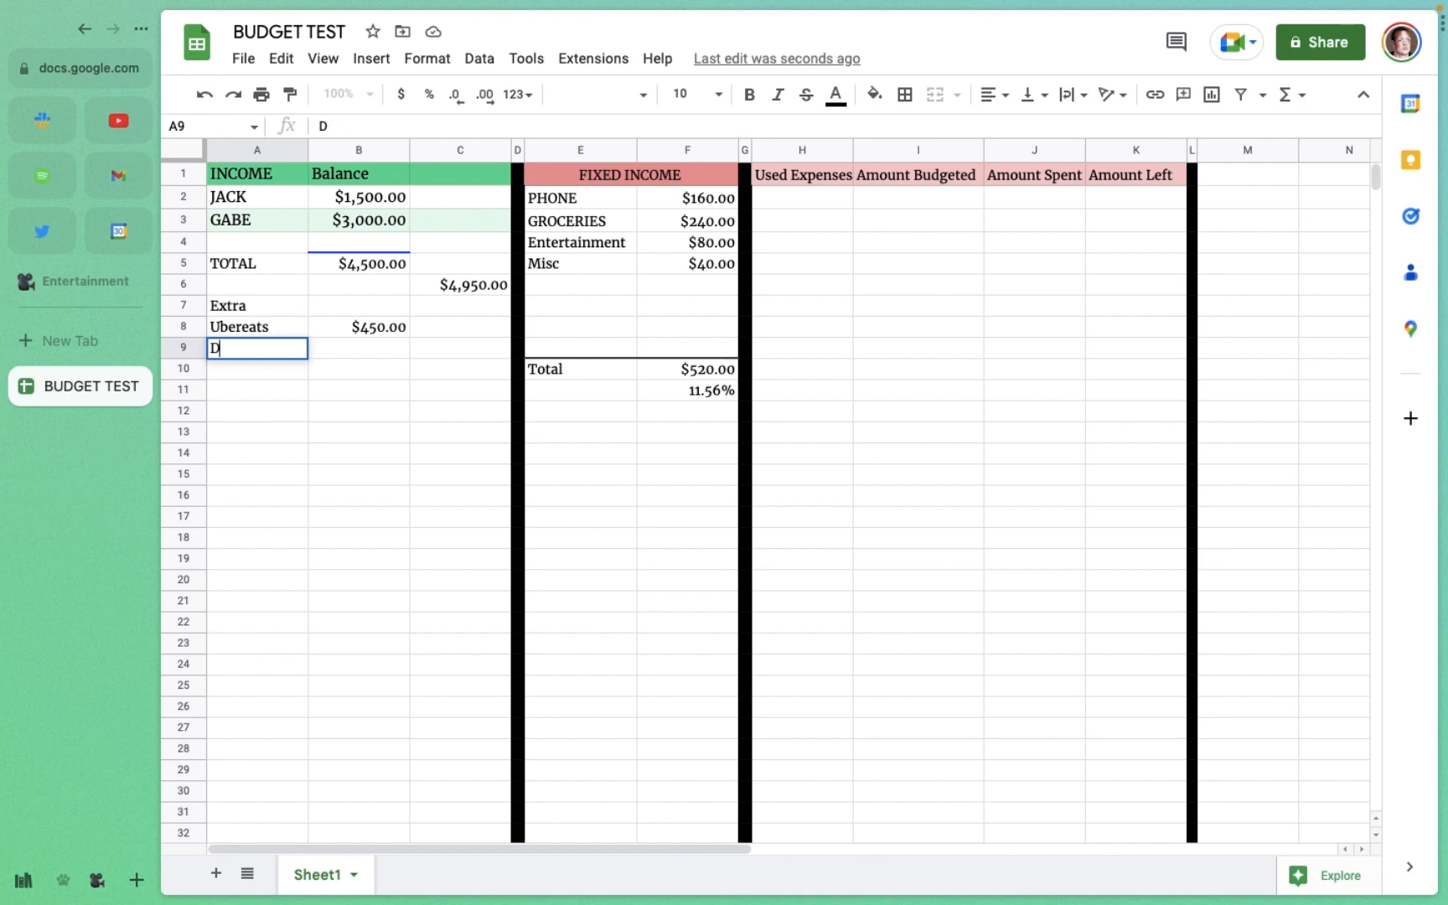
text(oordash)
key(Tab)
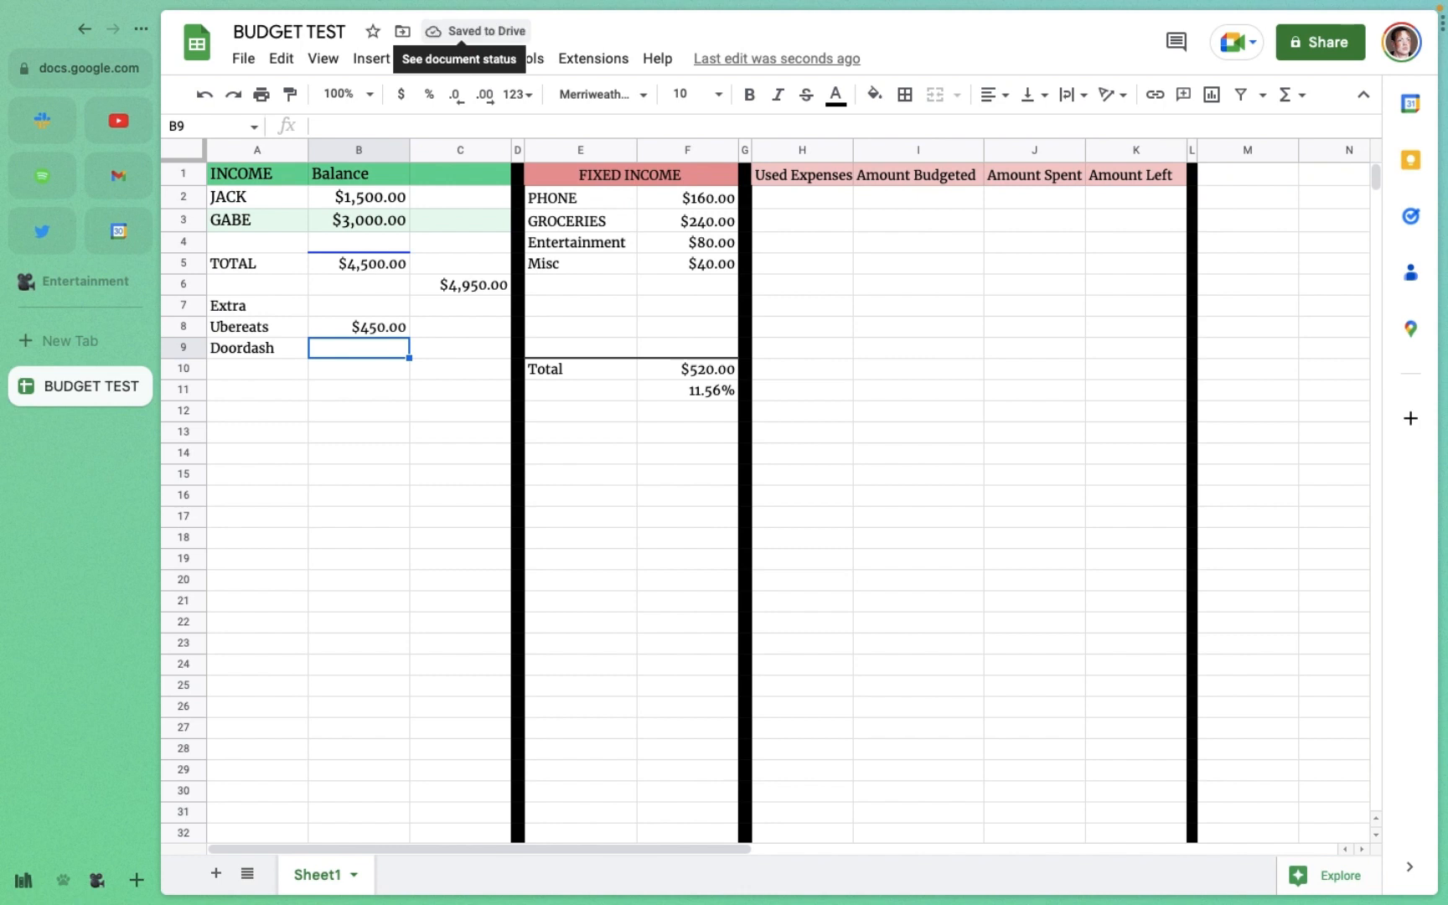
text(600)
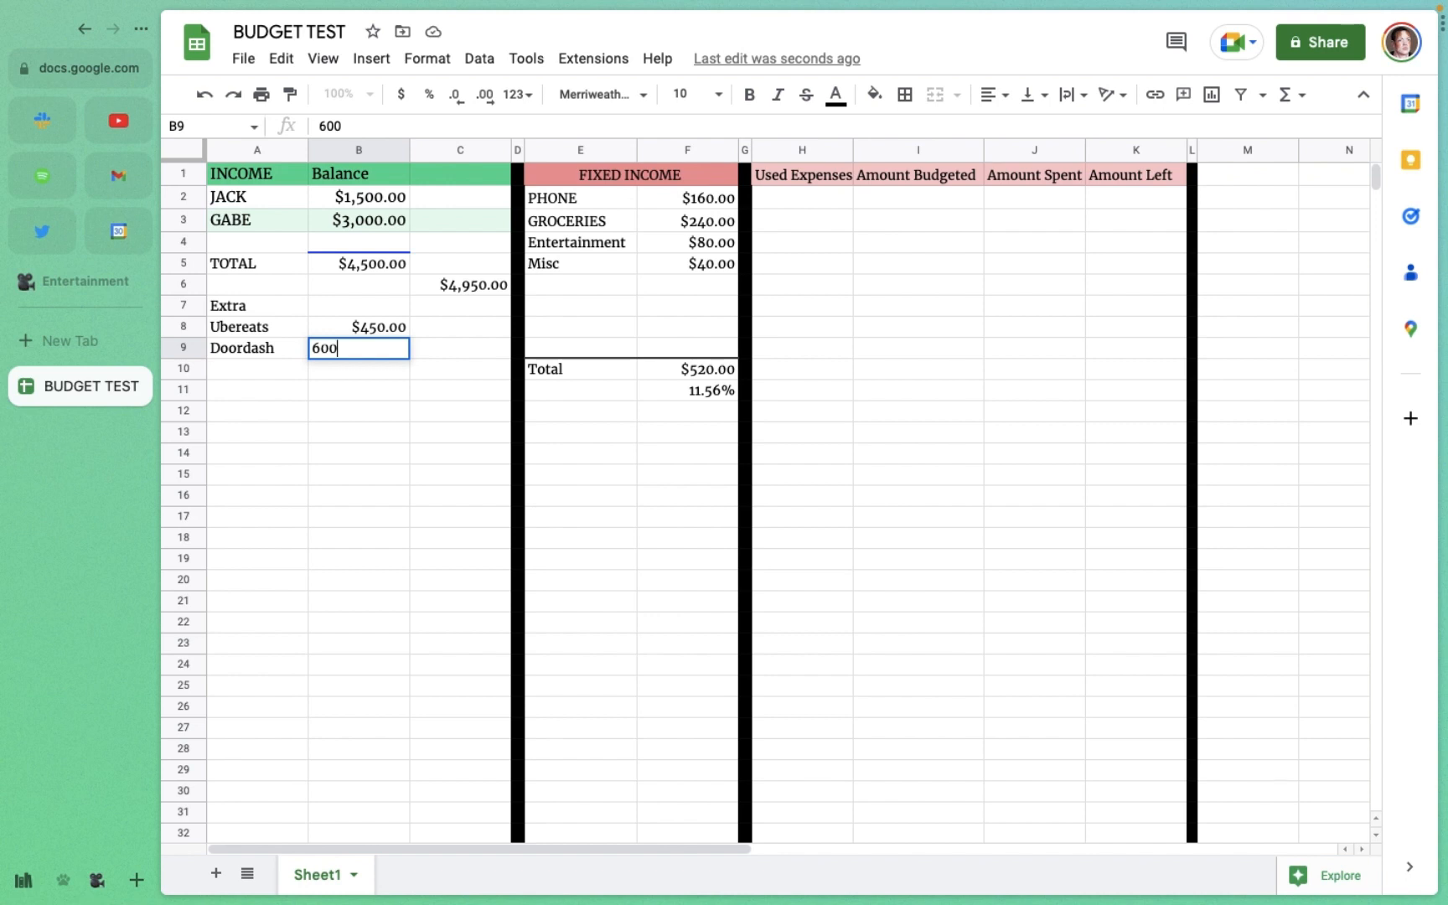
key(Return)
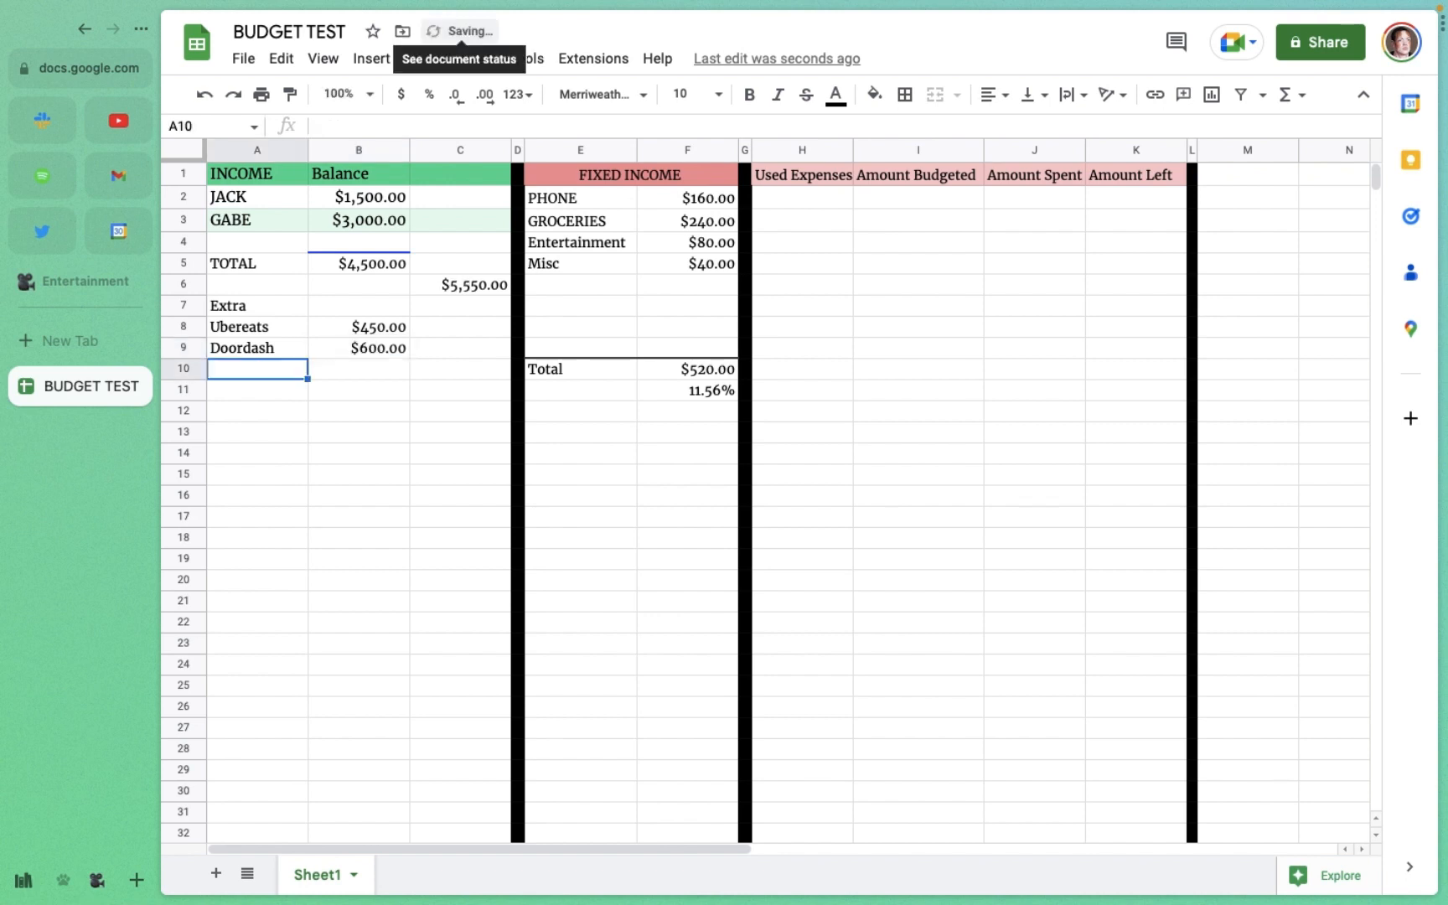
Step: Check the range used by the C6 formula and colour the text of the extra income cells B8:B14 orange
click(452, 284)
double_click(452, 283)
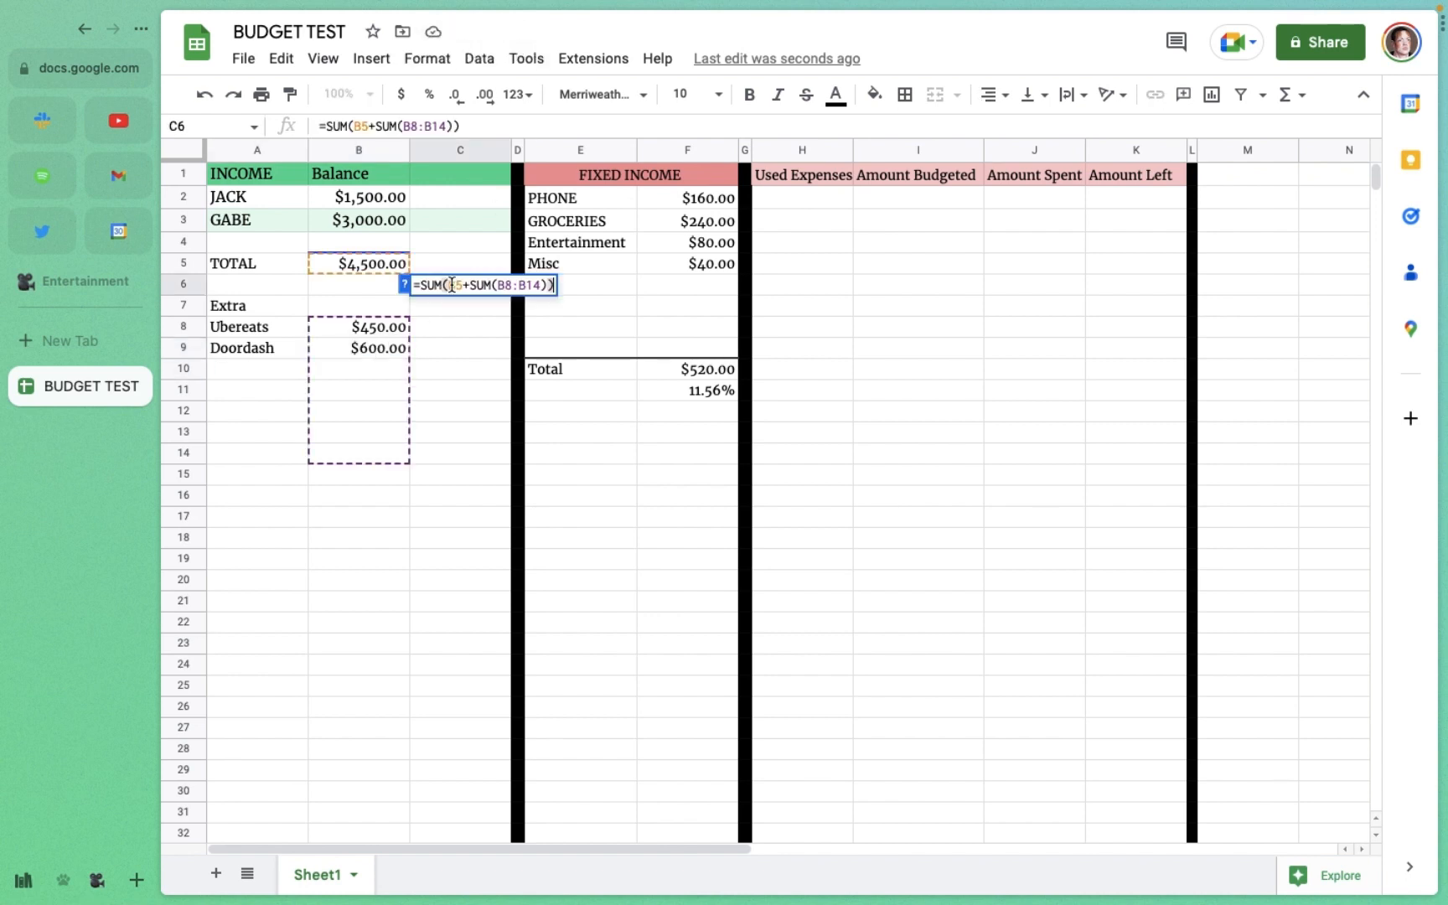
click(459, 325)
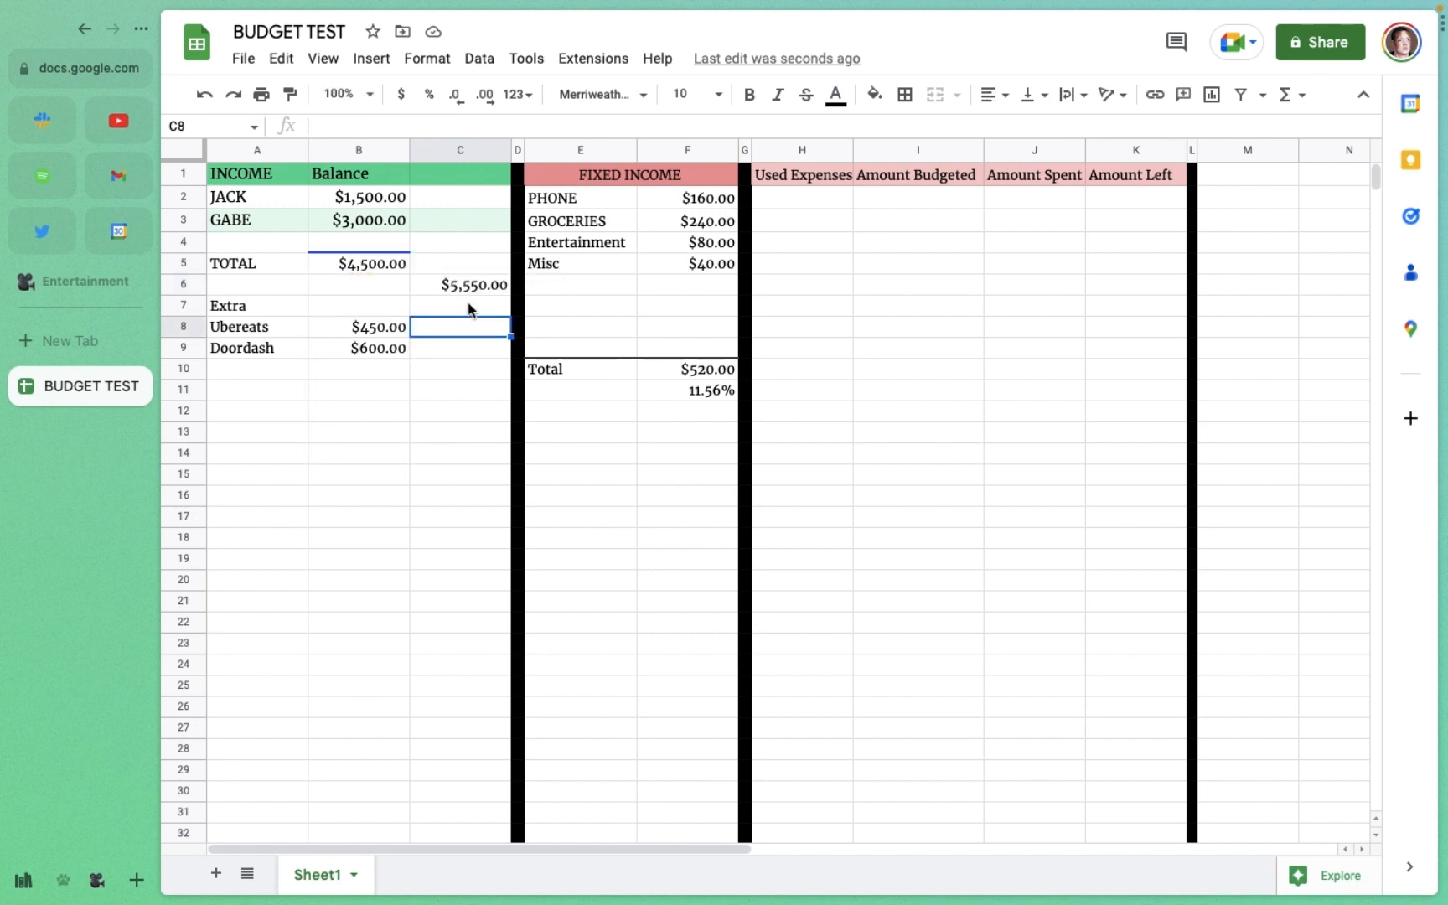
click(354, 333)
drag(350, 332, 384, 453)
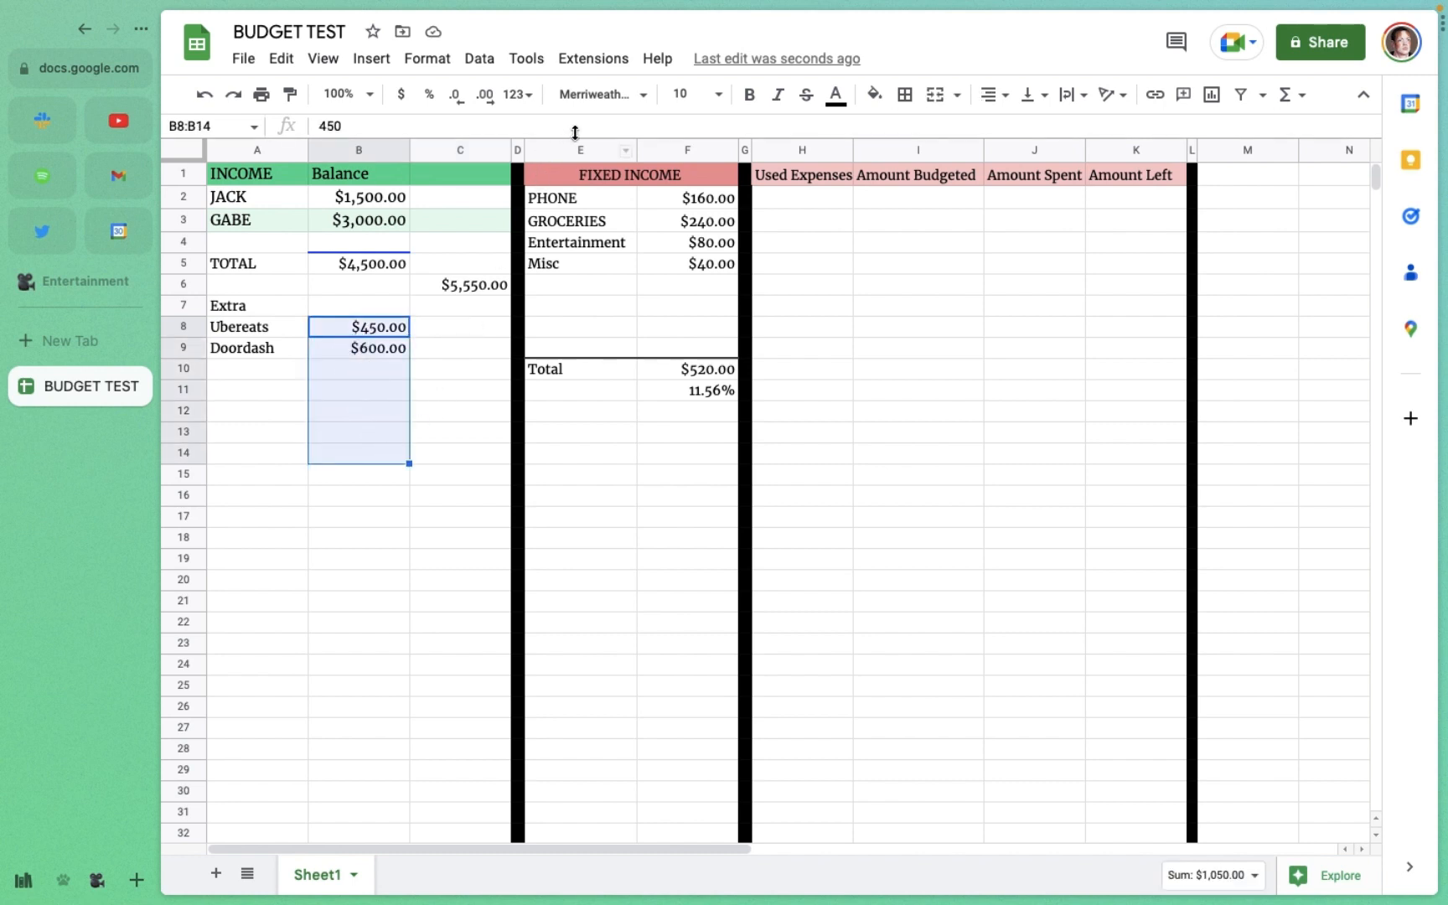
click(836, 94)
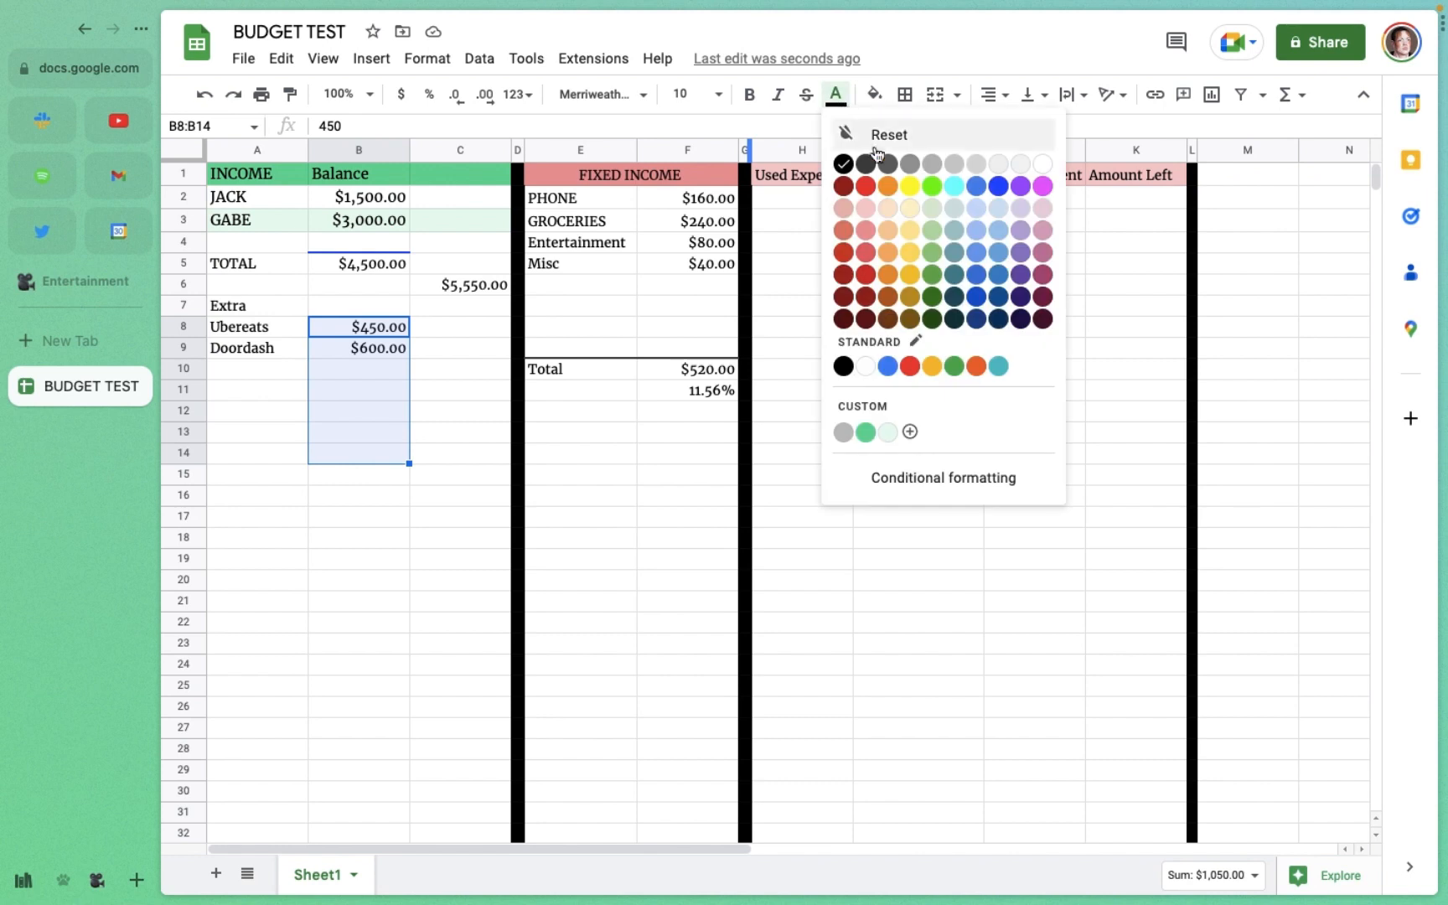
click(891, 189)
click(455, 363)
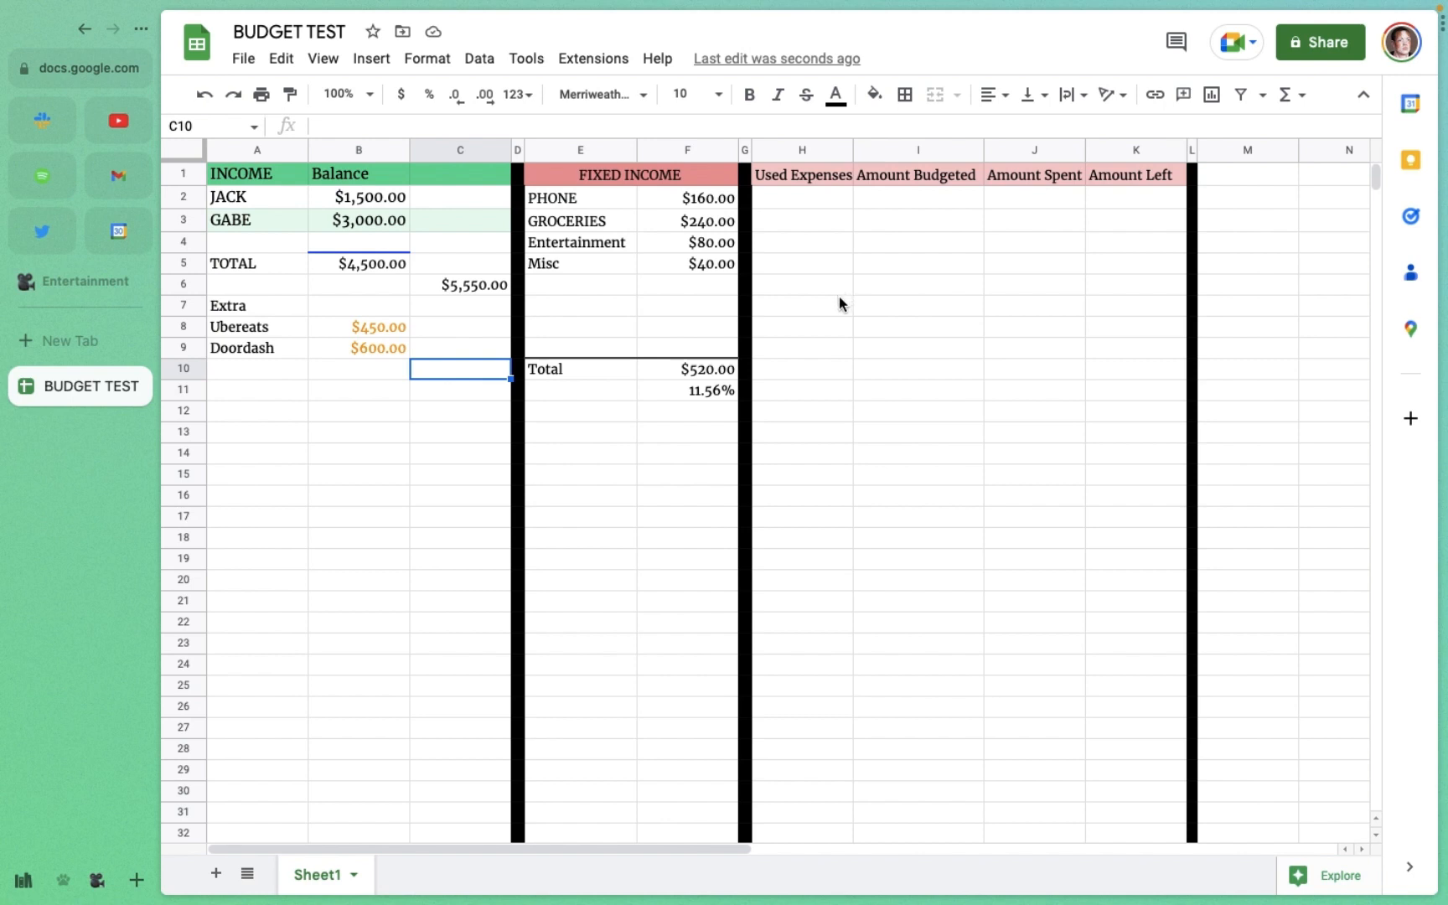
Step: List Gas, Groceries and Entertainment in H2:H4 under the Used Expenses heading
click(805, 196)
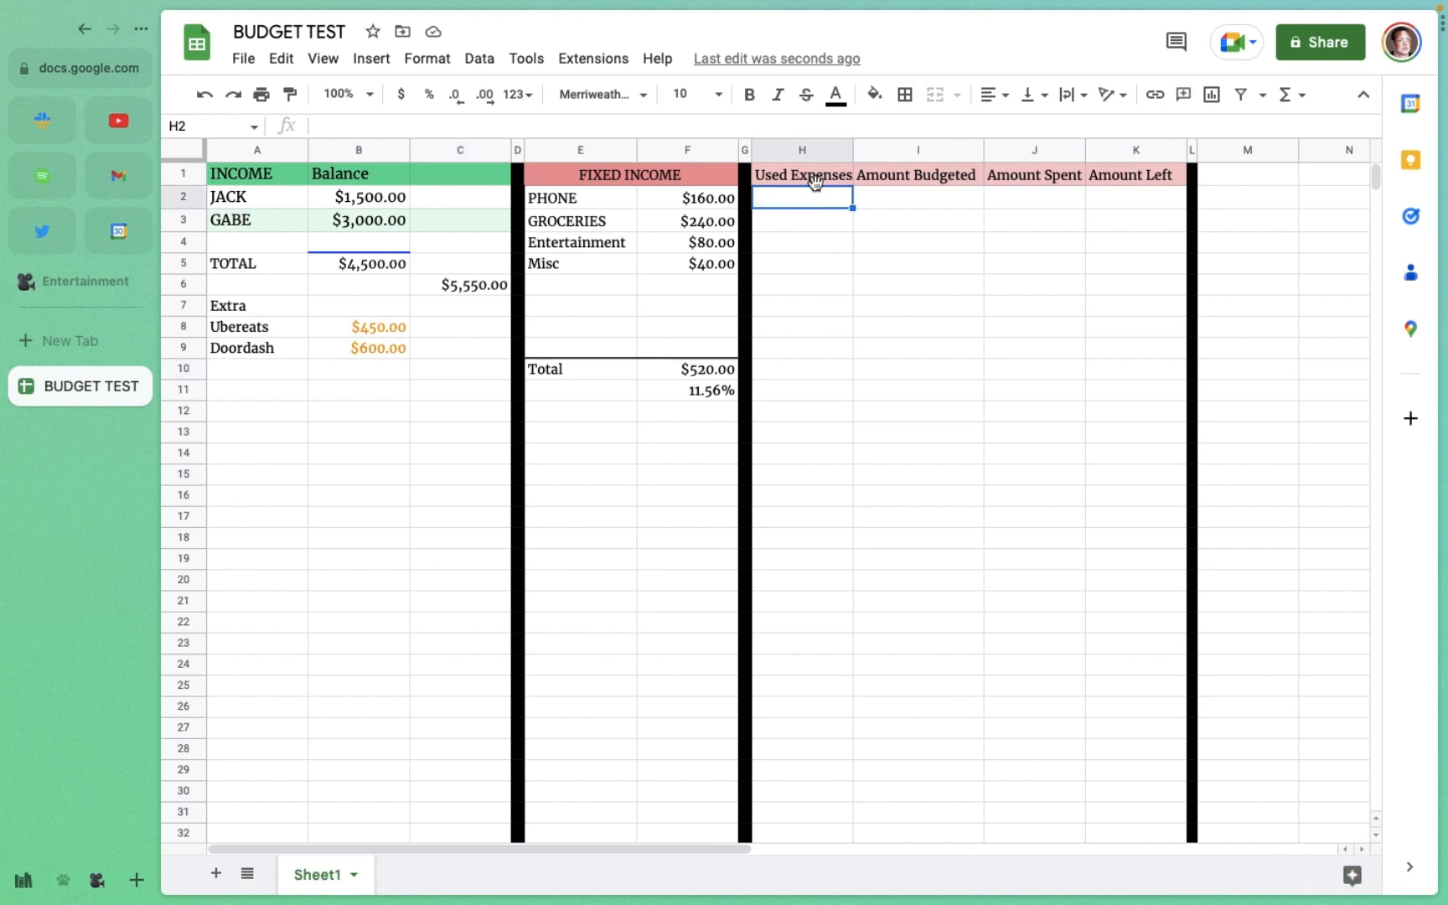
text(Gas)
click(845, 225)
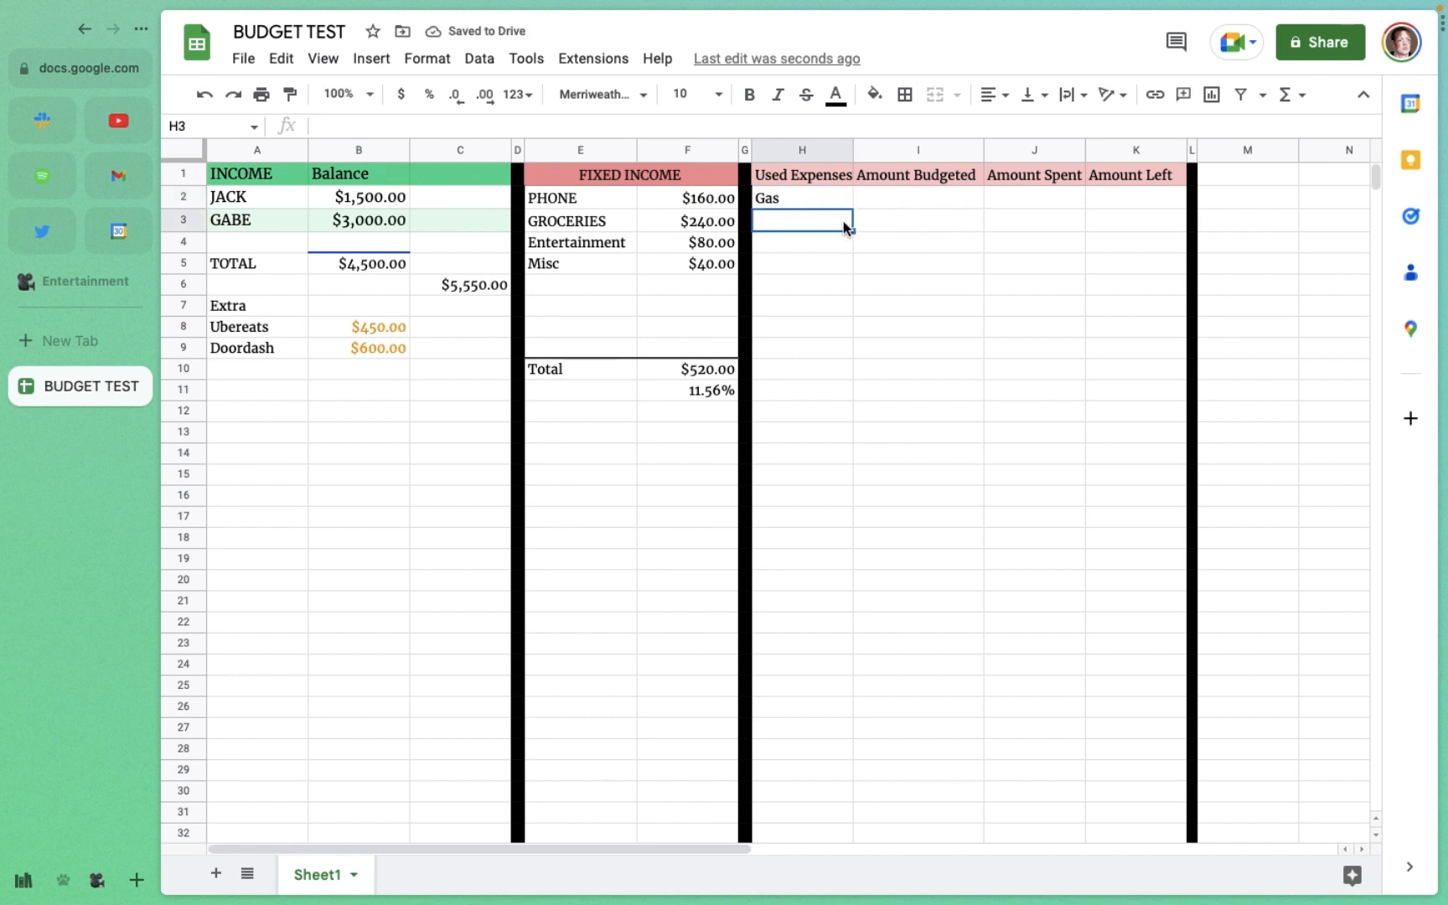
text(Gro)
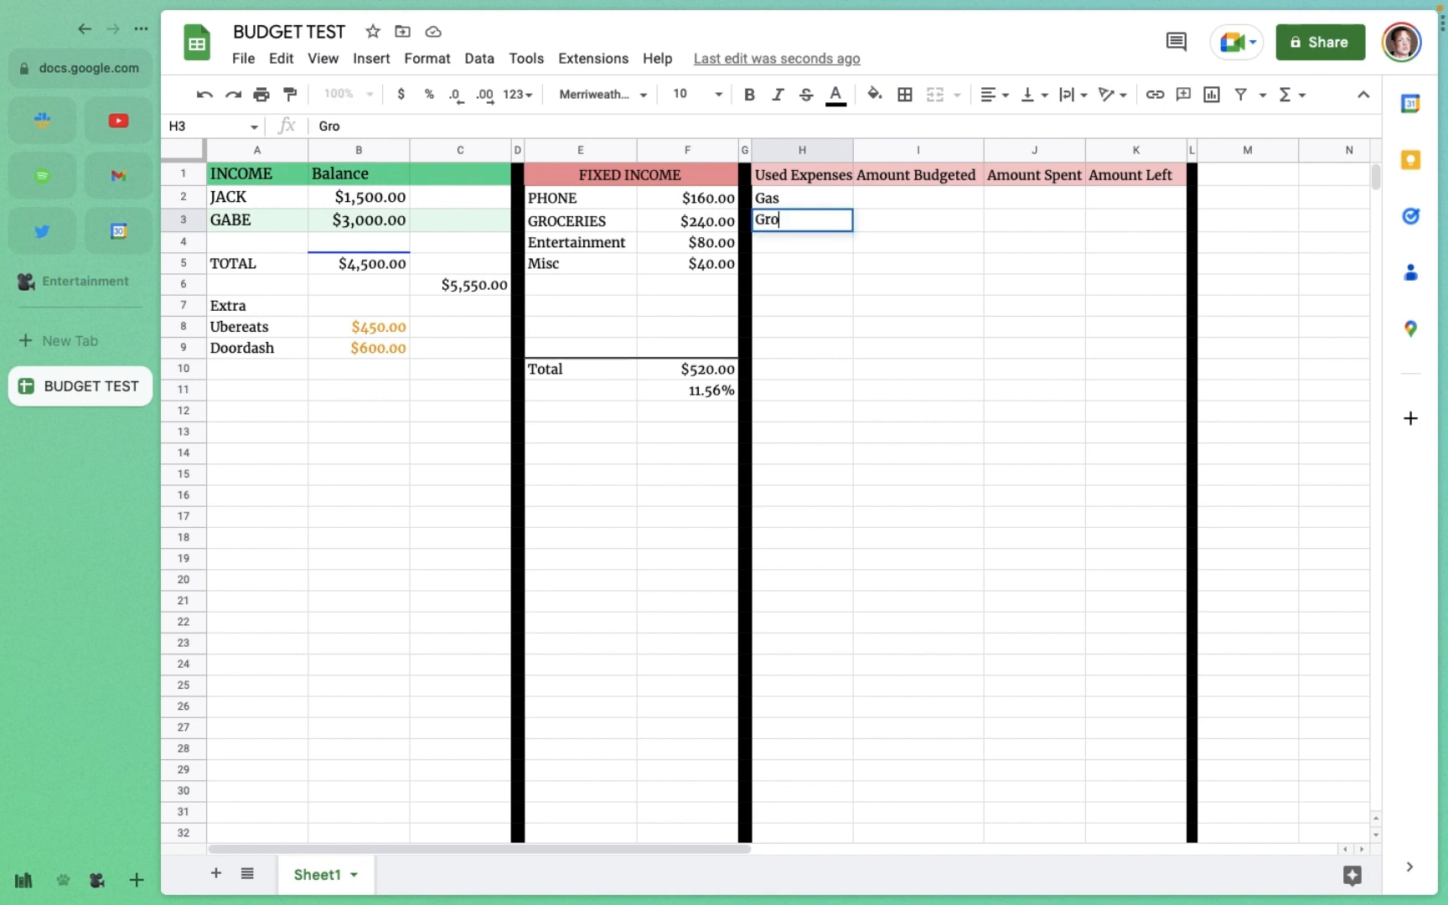
text(ceries)
click(827, 245)
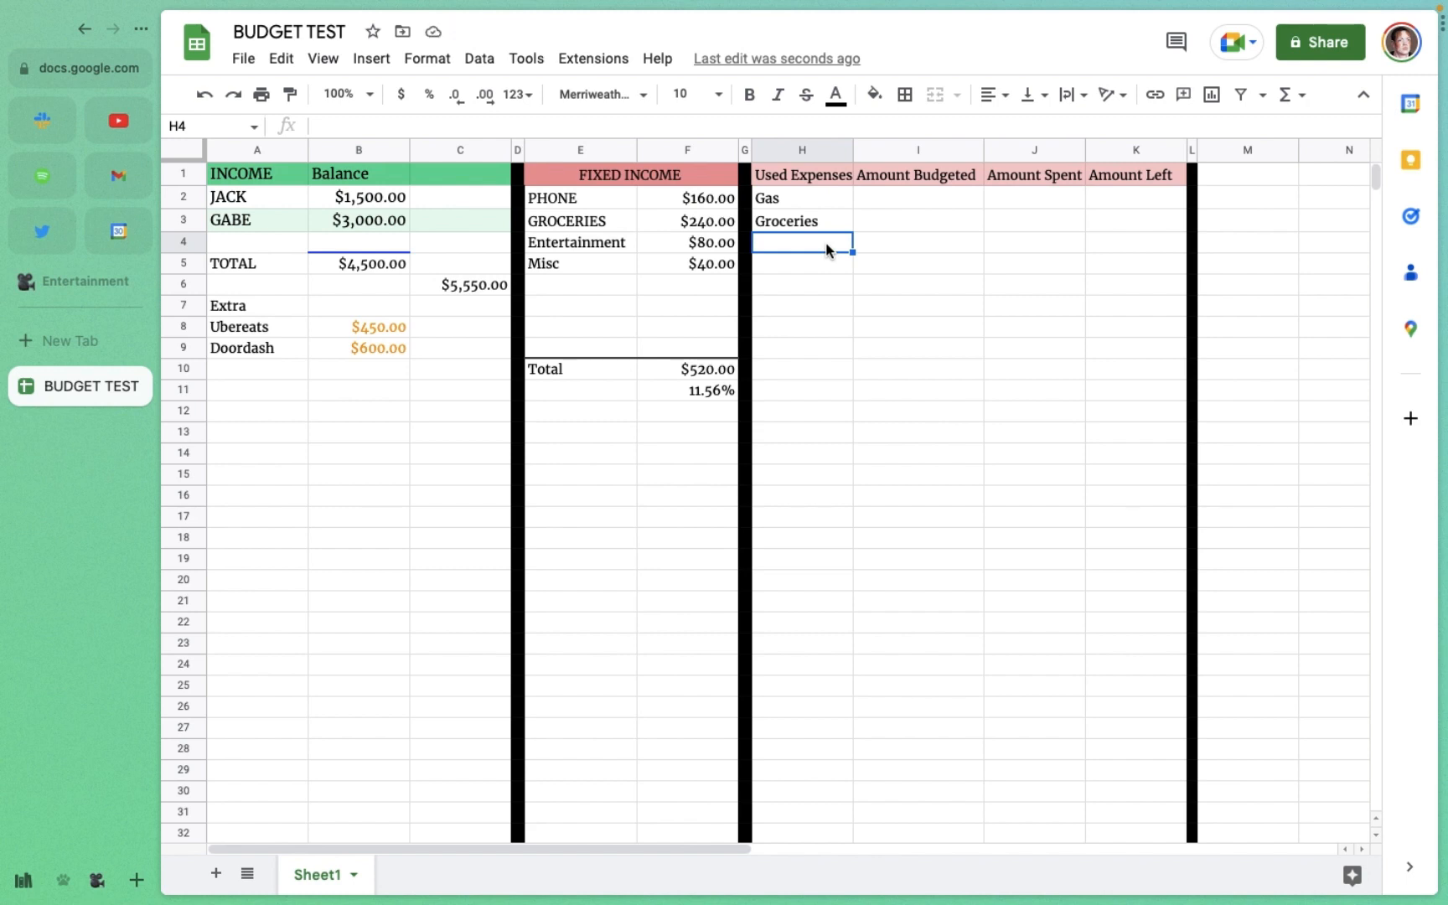
text(Entertainment)
key(Return)
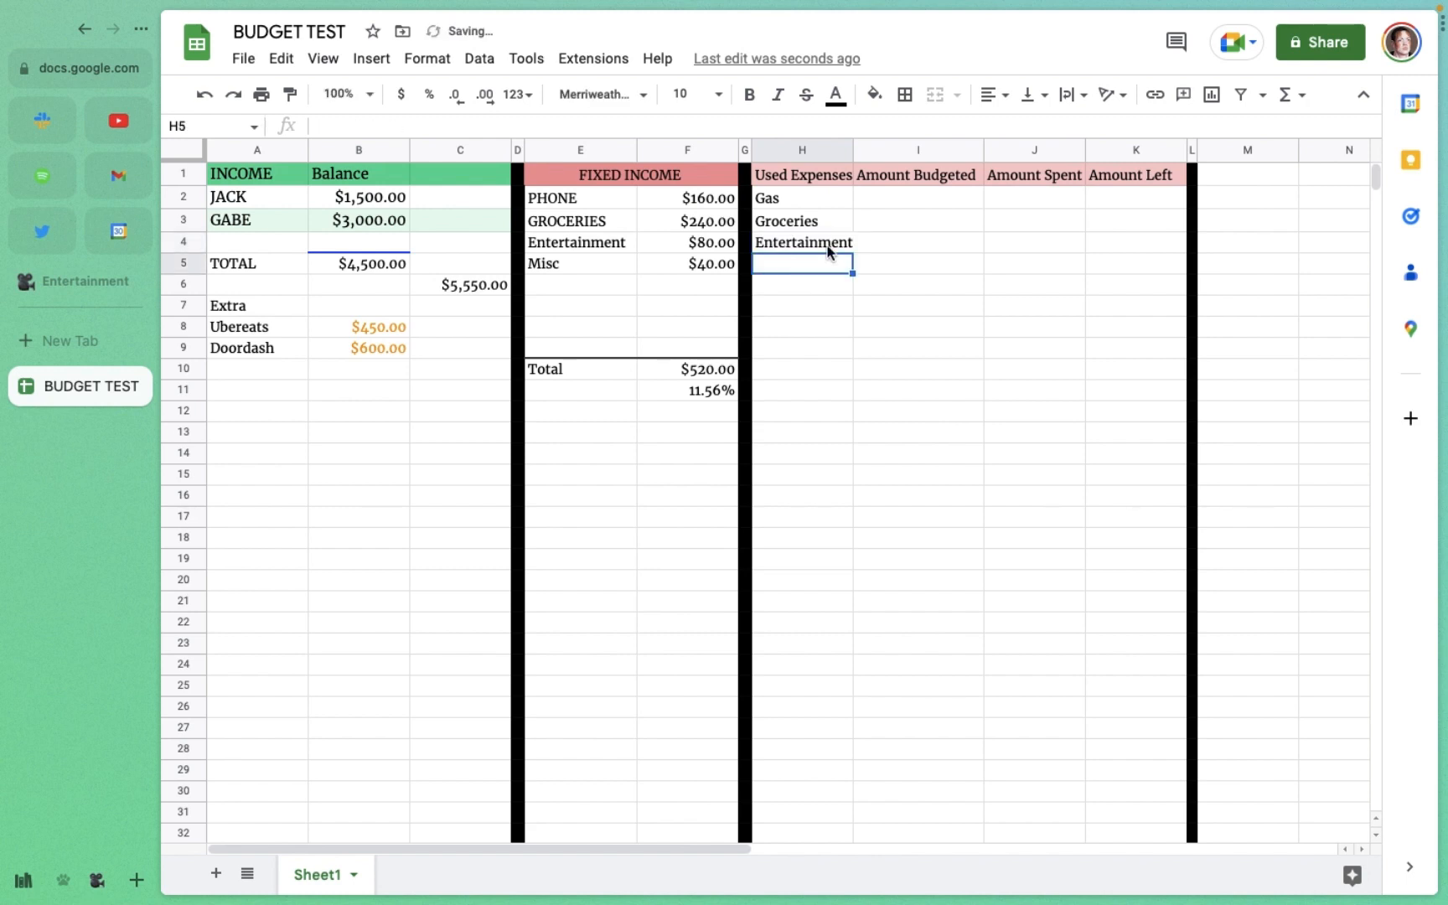
Step: Widen column H to fit its labels, and add Eating Out in H5 and Misc in H6
click(826, 248)
click(822, 268)
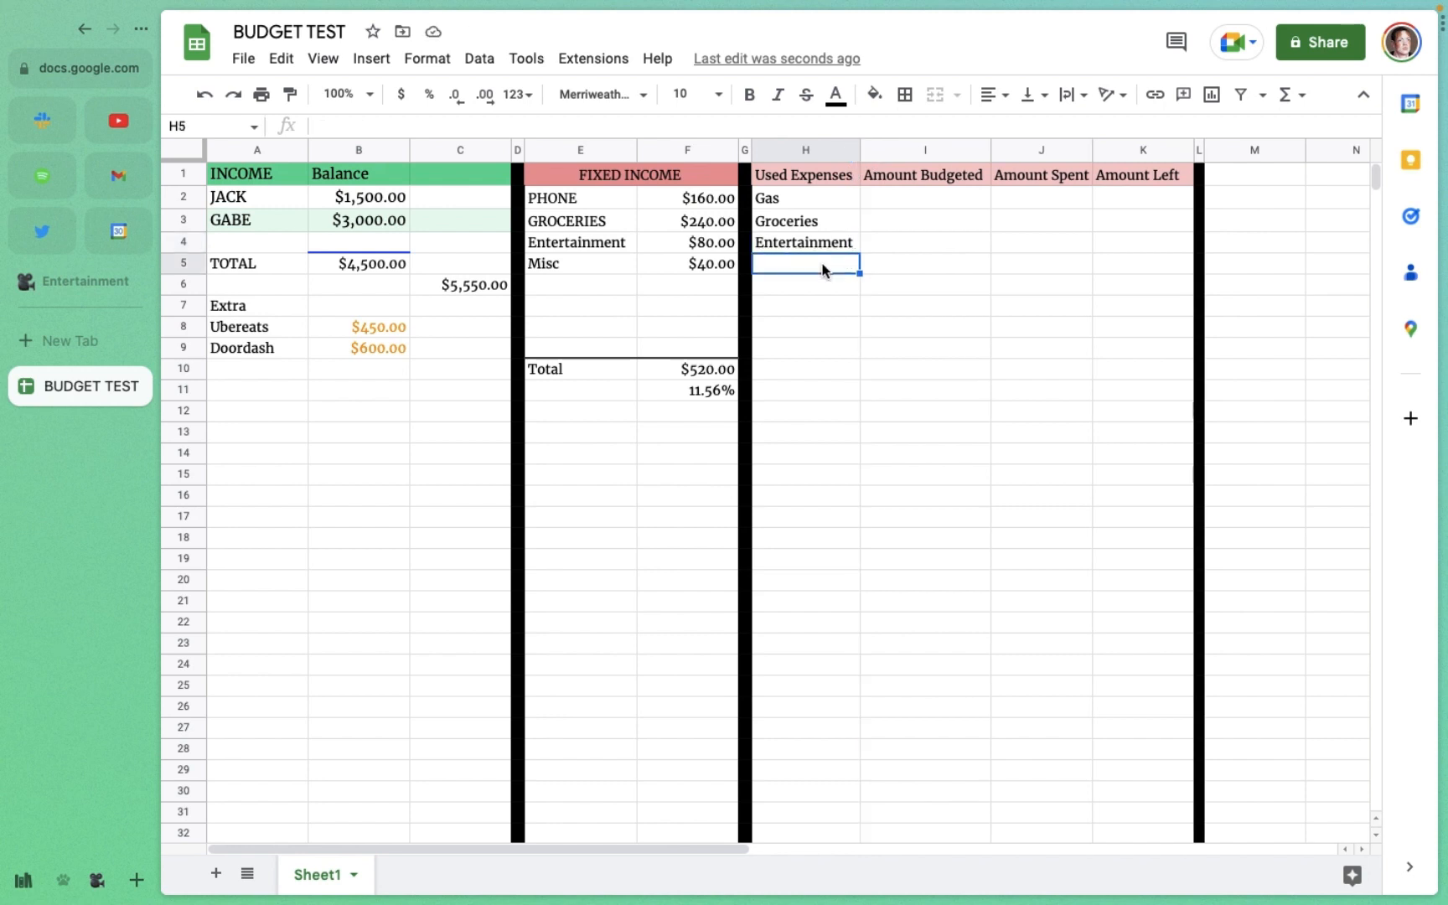
text(Eating Out)
click(833, 294)
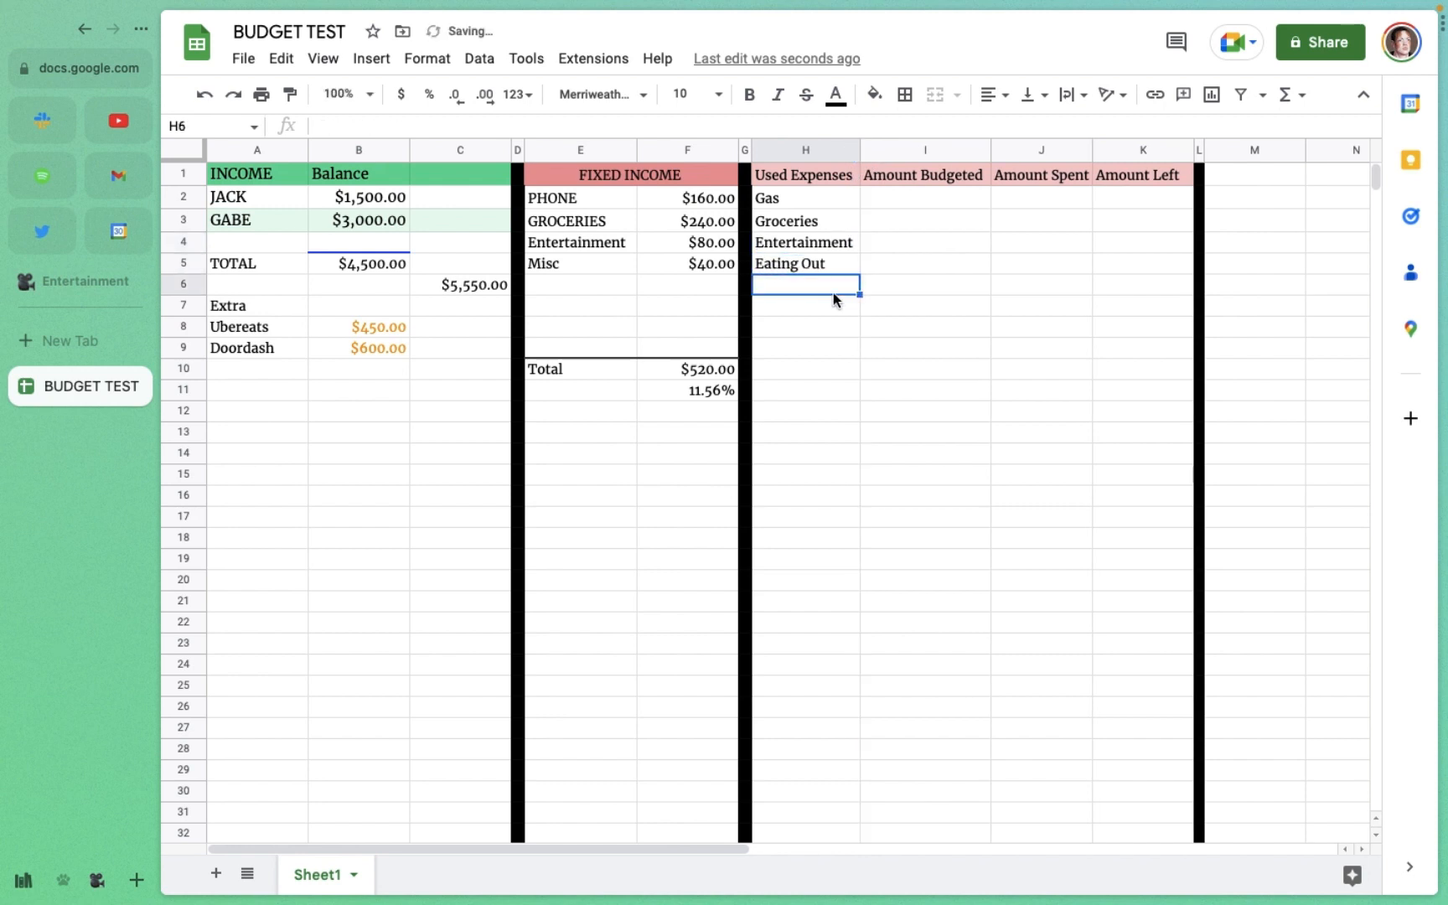
text(Misc)
Step: Replace the Misc label in E5 of the fixed income section with Shopping
click(618, 262)
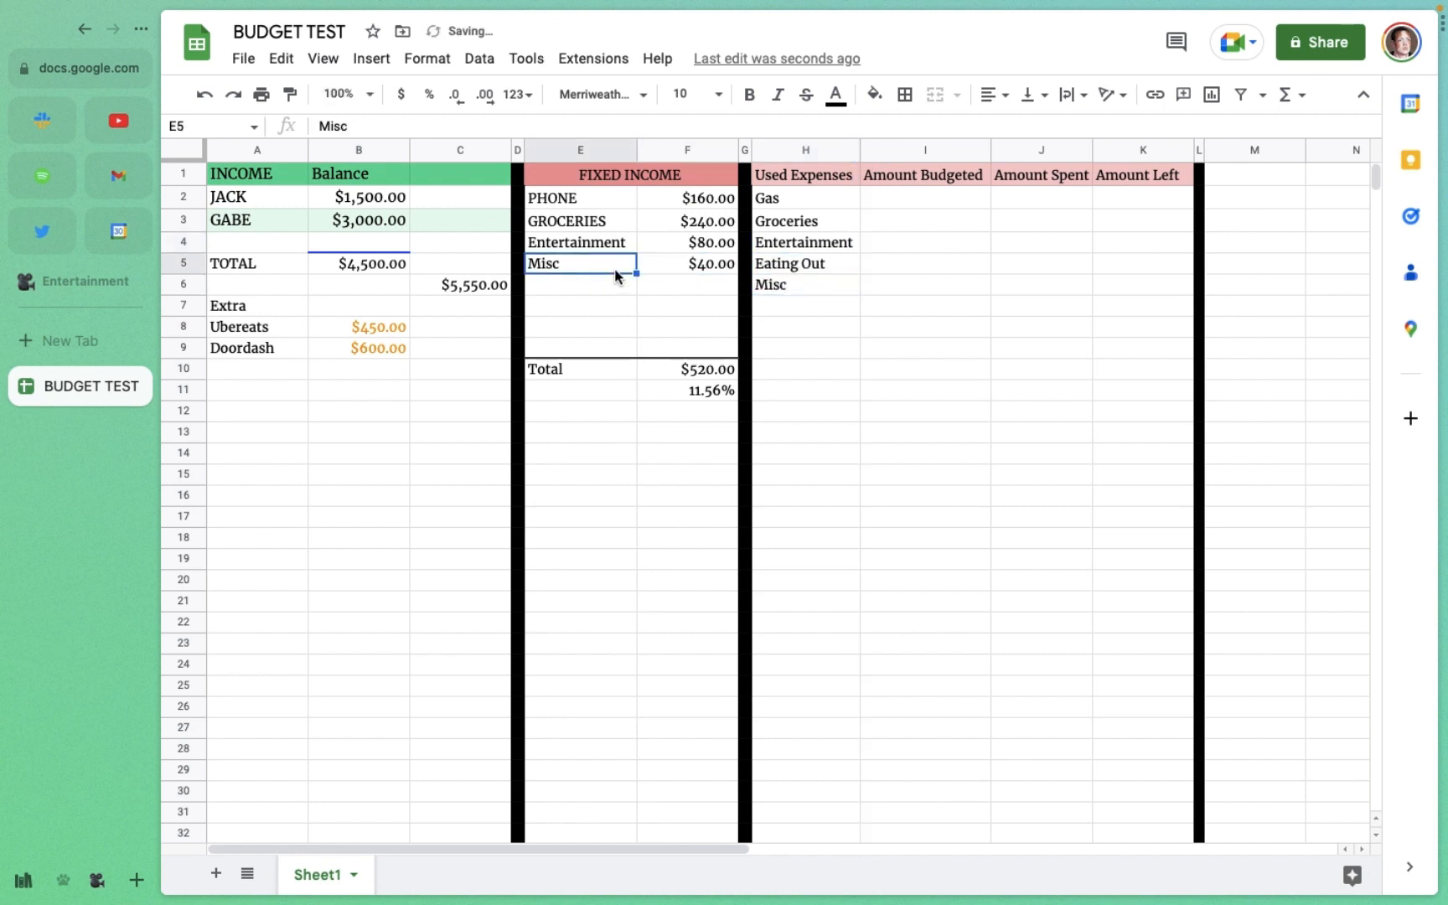
key(BackSpace)
text(SHoppin)
key(BackSpace)
key(BackSpace)
key(BackSpace)
key(BackSpace)
key(BackSpace)
key(BackSpace)
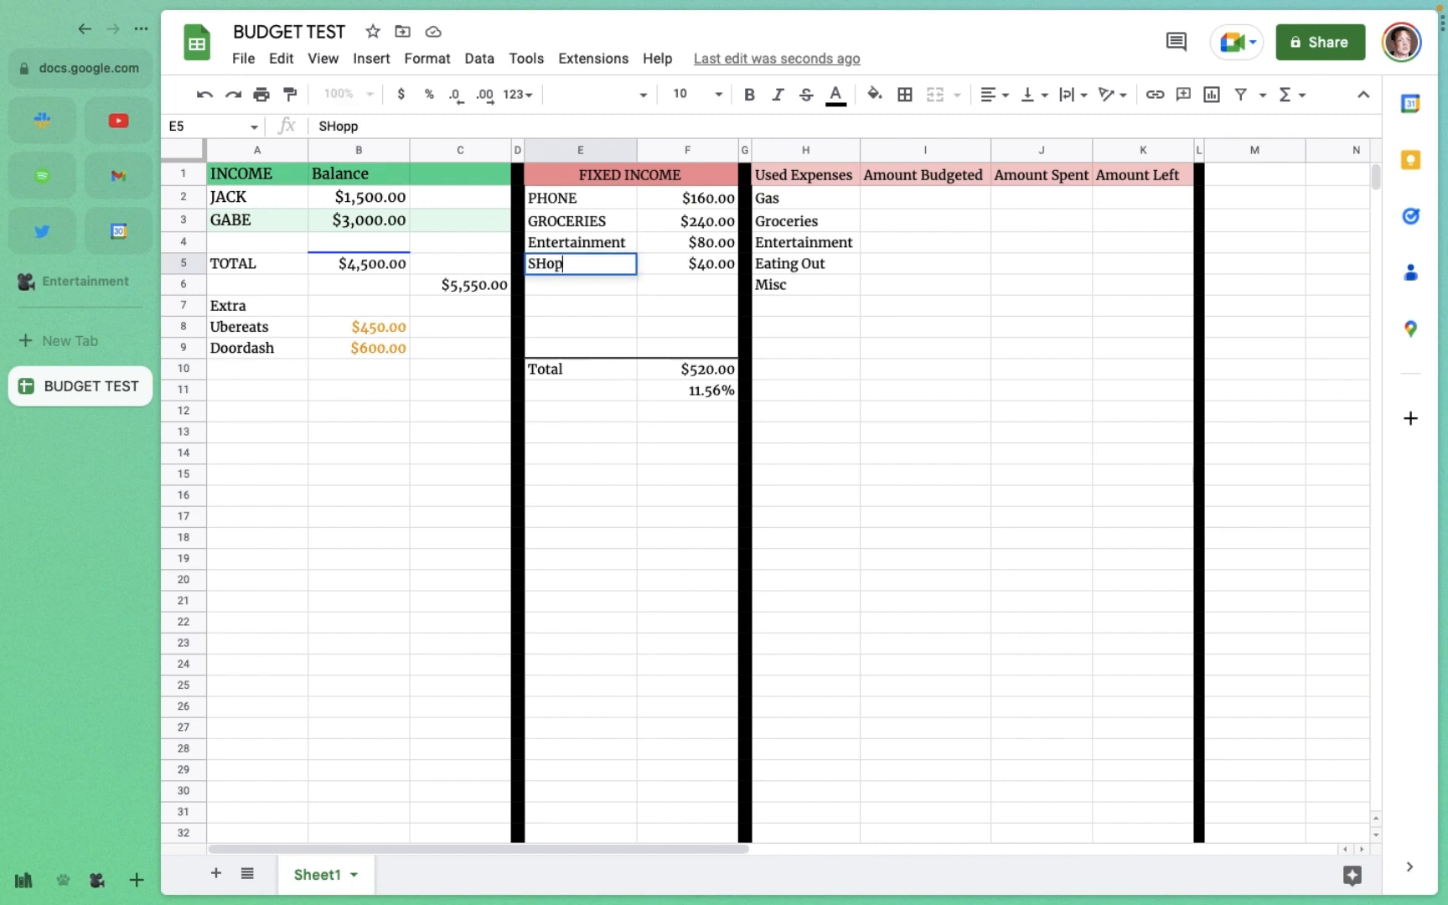
text(hopping)
click(805, 292)
Step: Enter budgeted amounts of 200 for Gas, 240 for Groceries and 80 for Entertainment in I2:I4
click(924, 201)
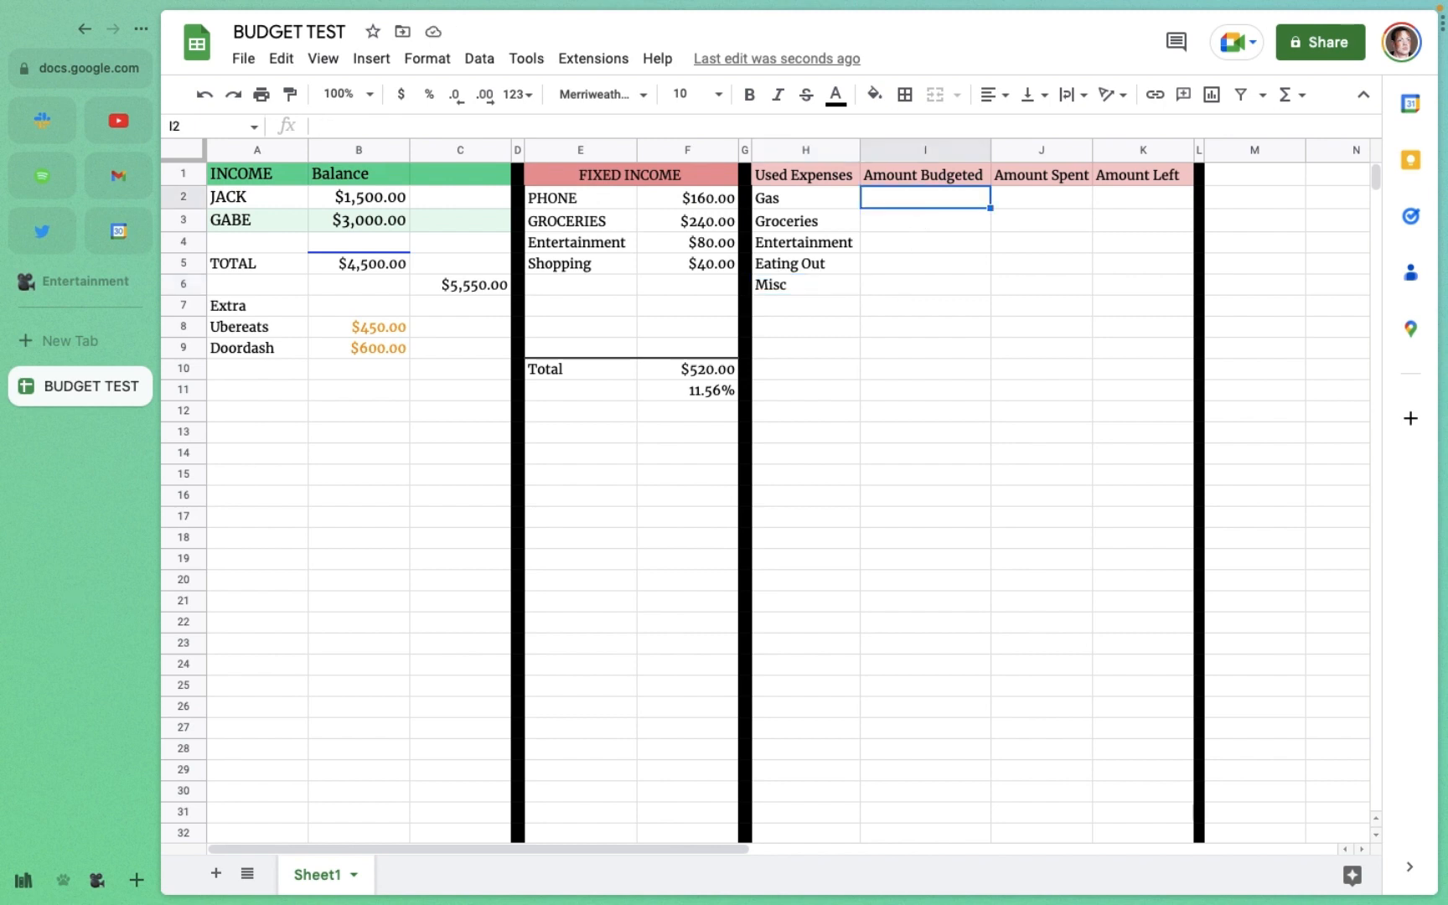
text(200)
click(924, 220)
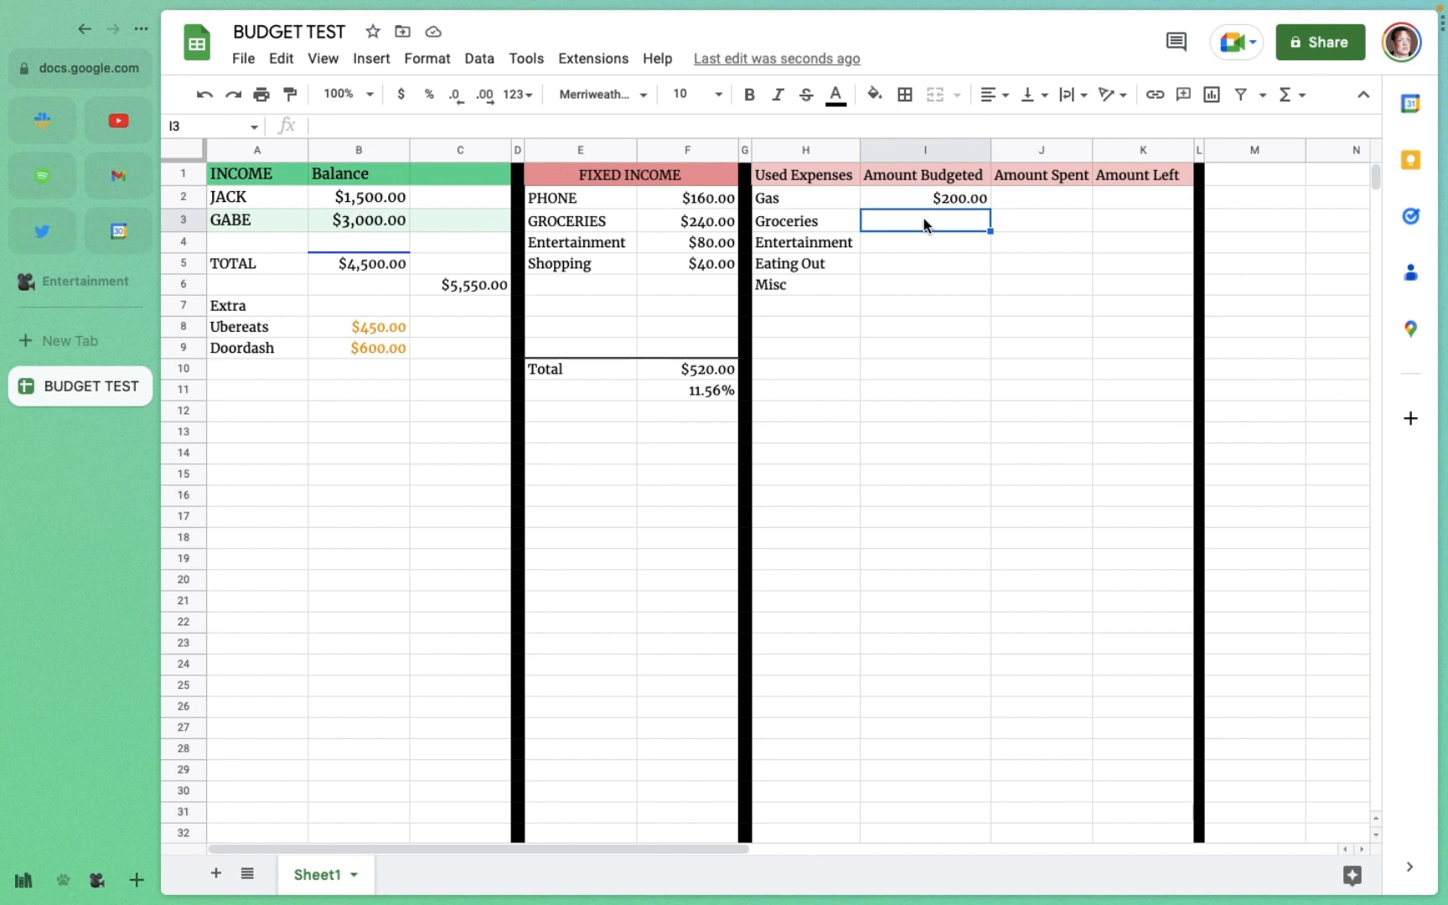
text(240)
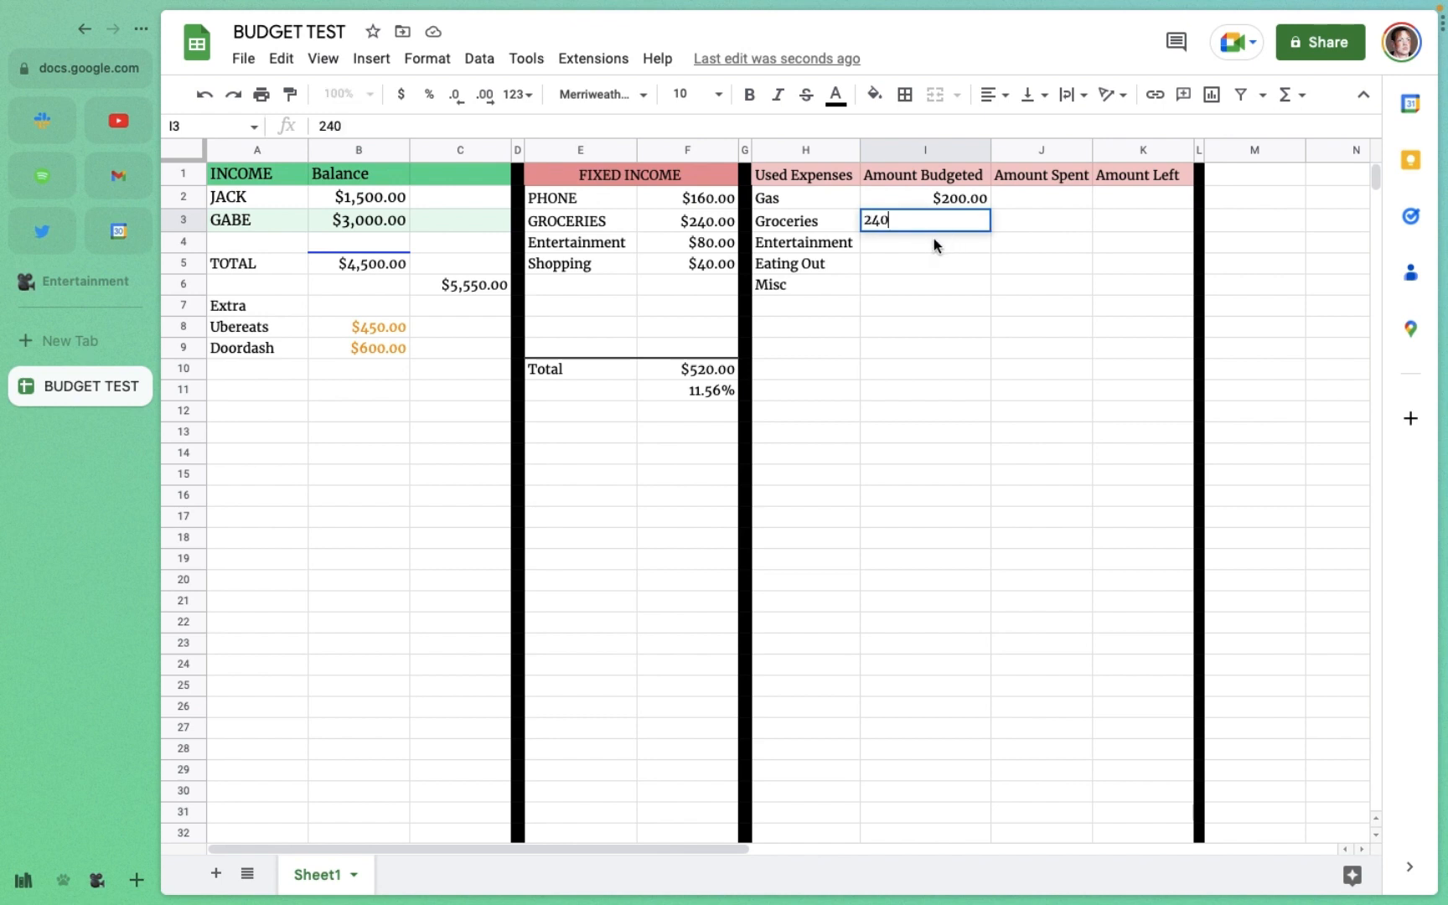
click(934, 238)
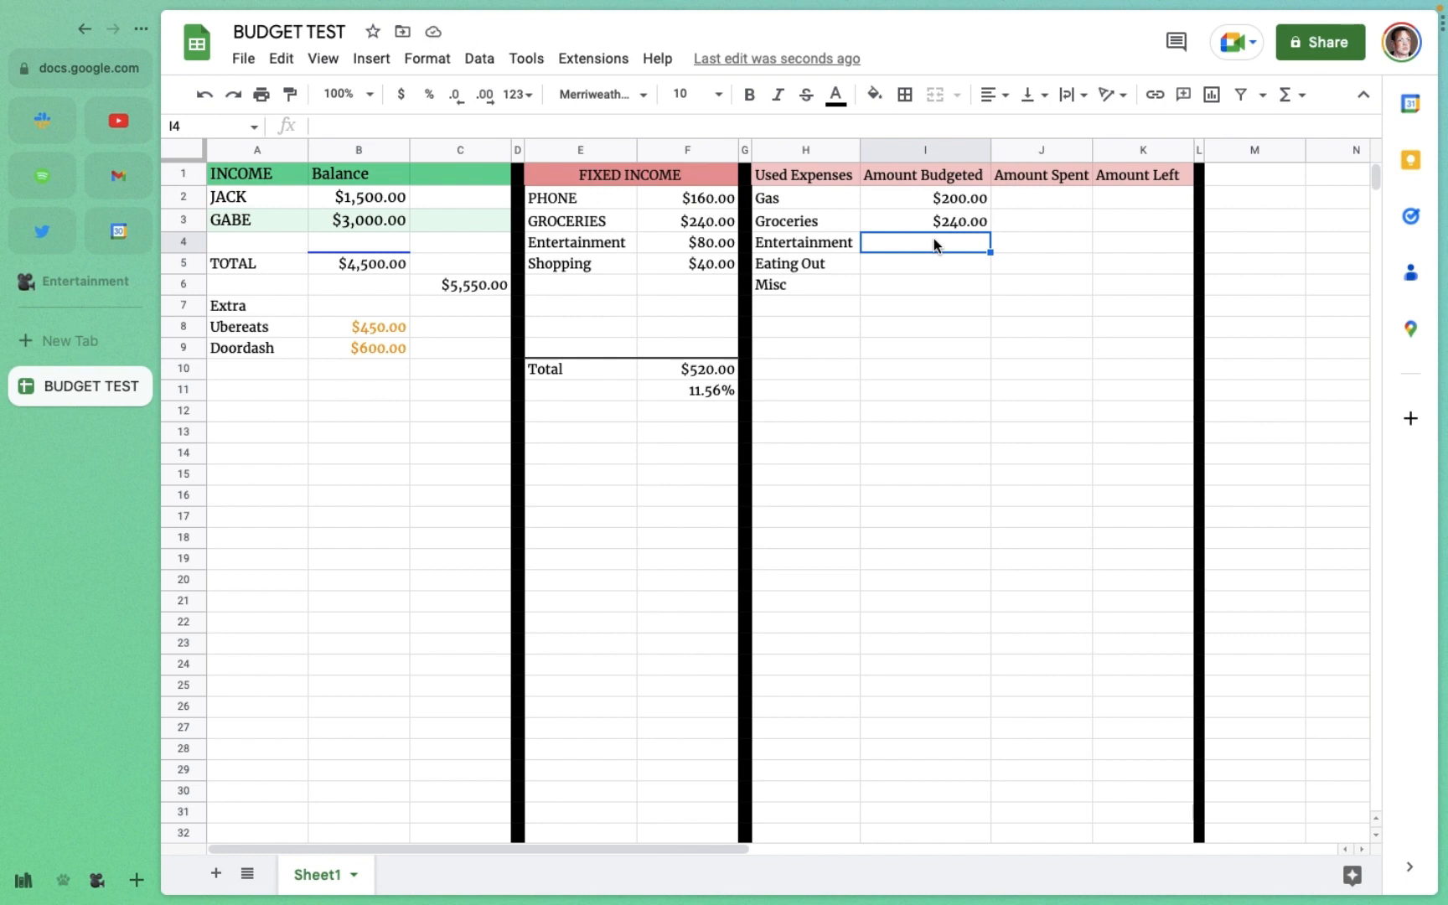
text(80)
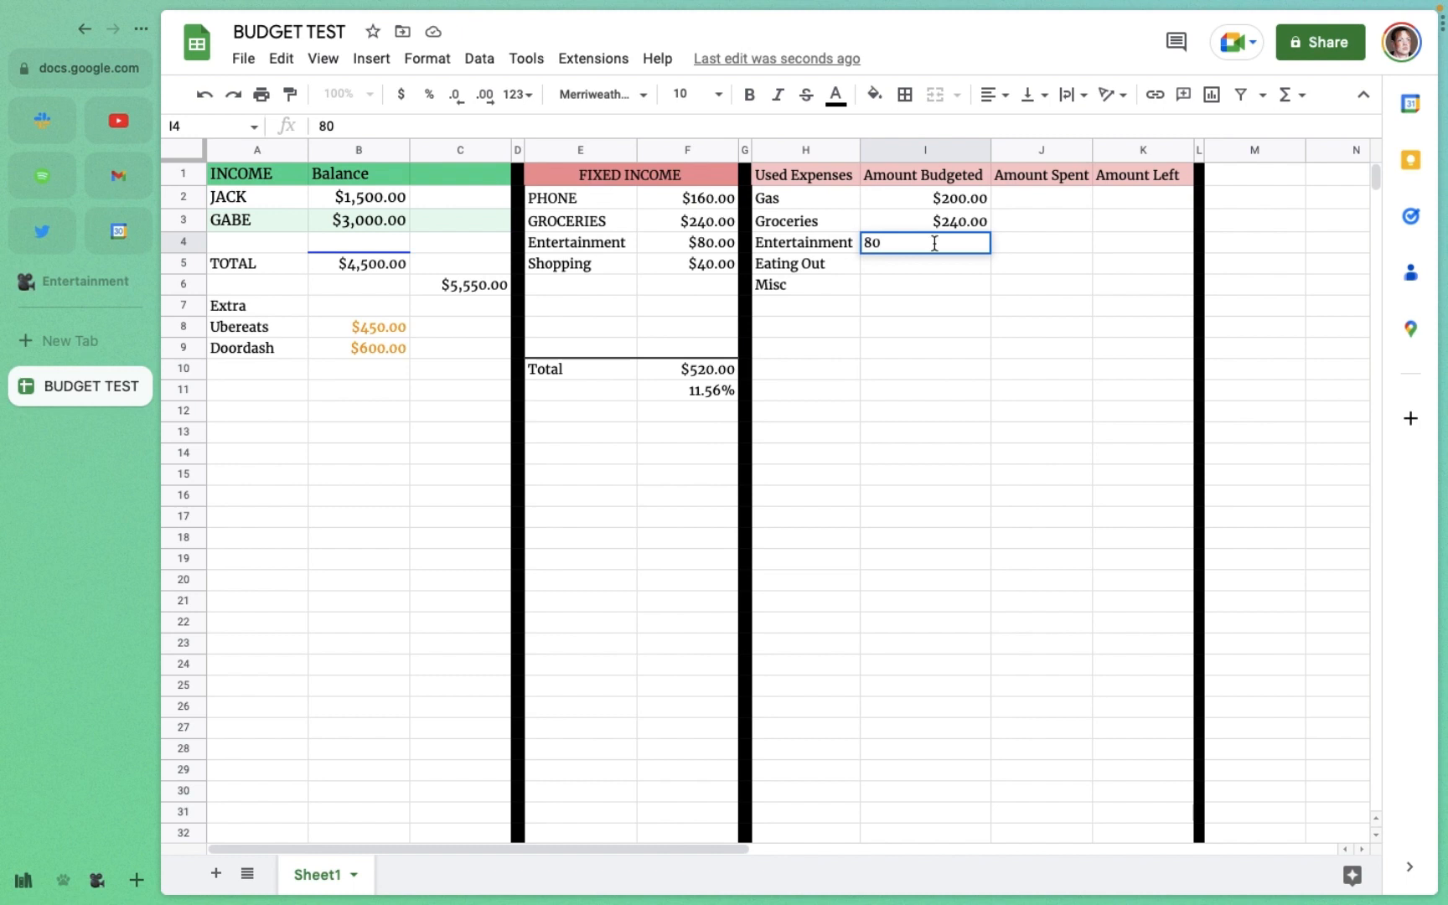
click(952, 265)
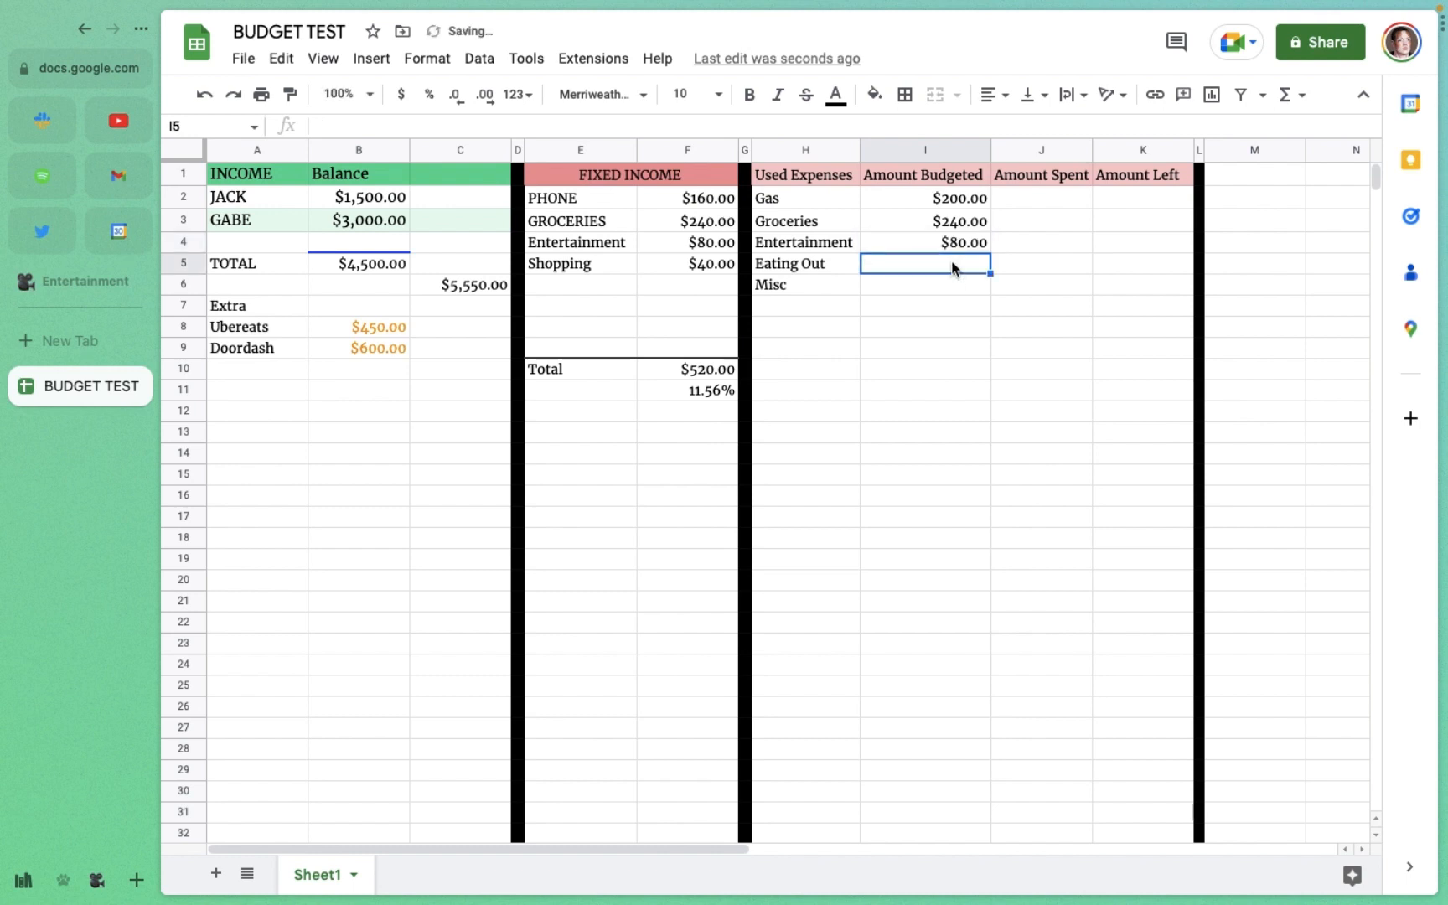
Step: Change the budgeted amount for Entertainment in I4 to 90
click(958, 243)
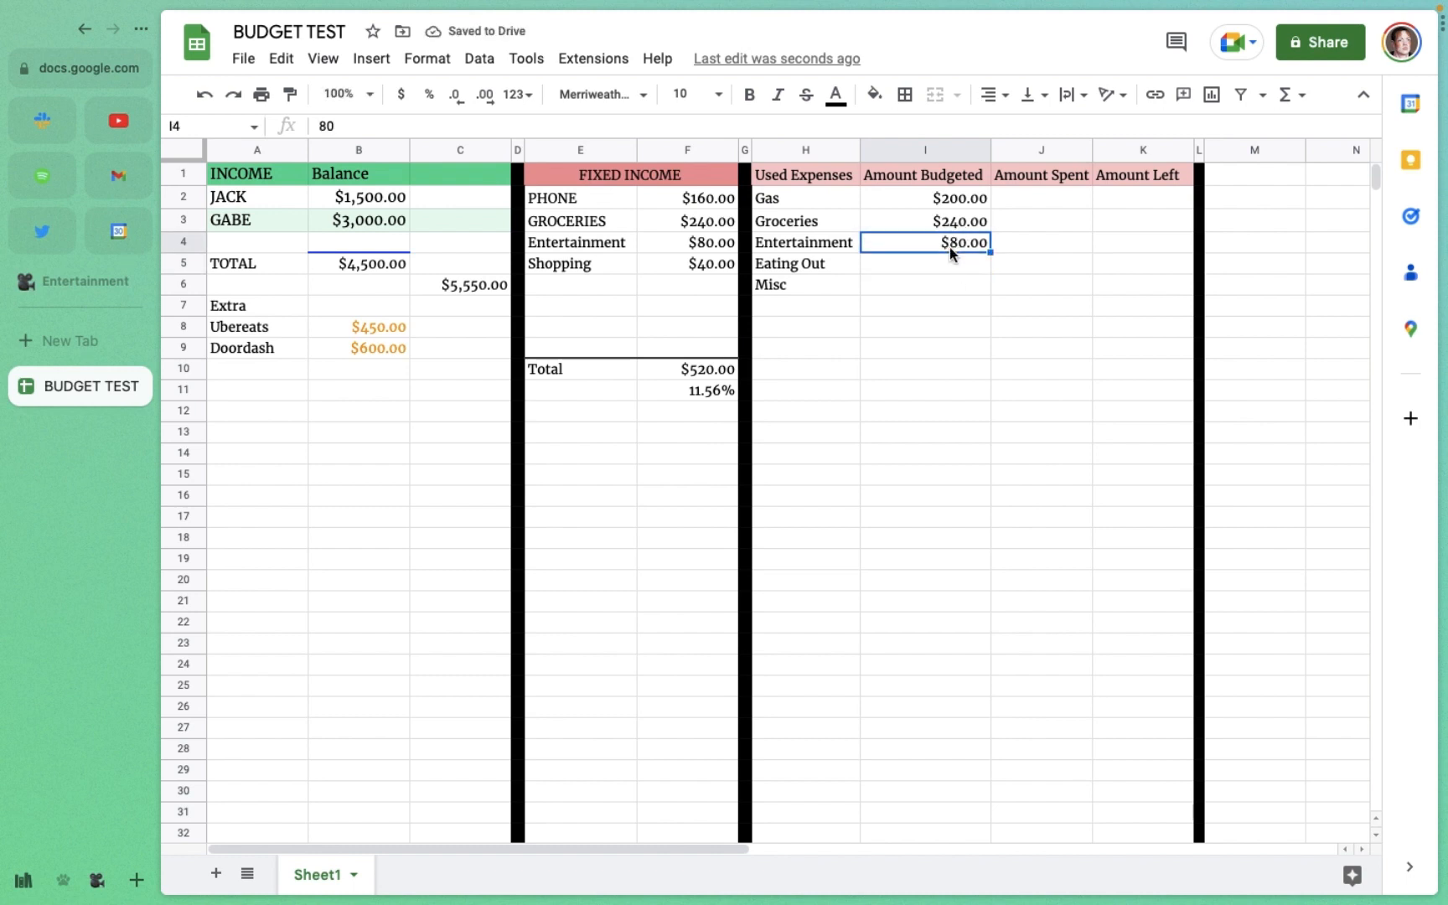
double_click(954, 244)
key(BackSpace)
key(BackSpace)
text(90)
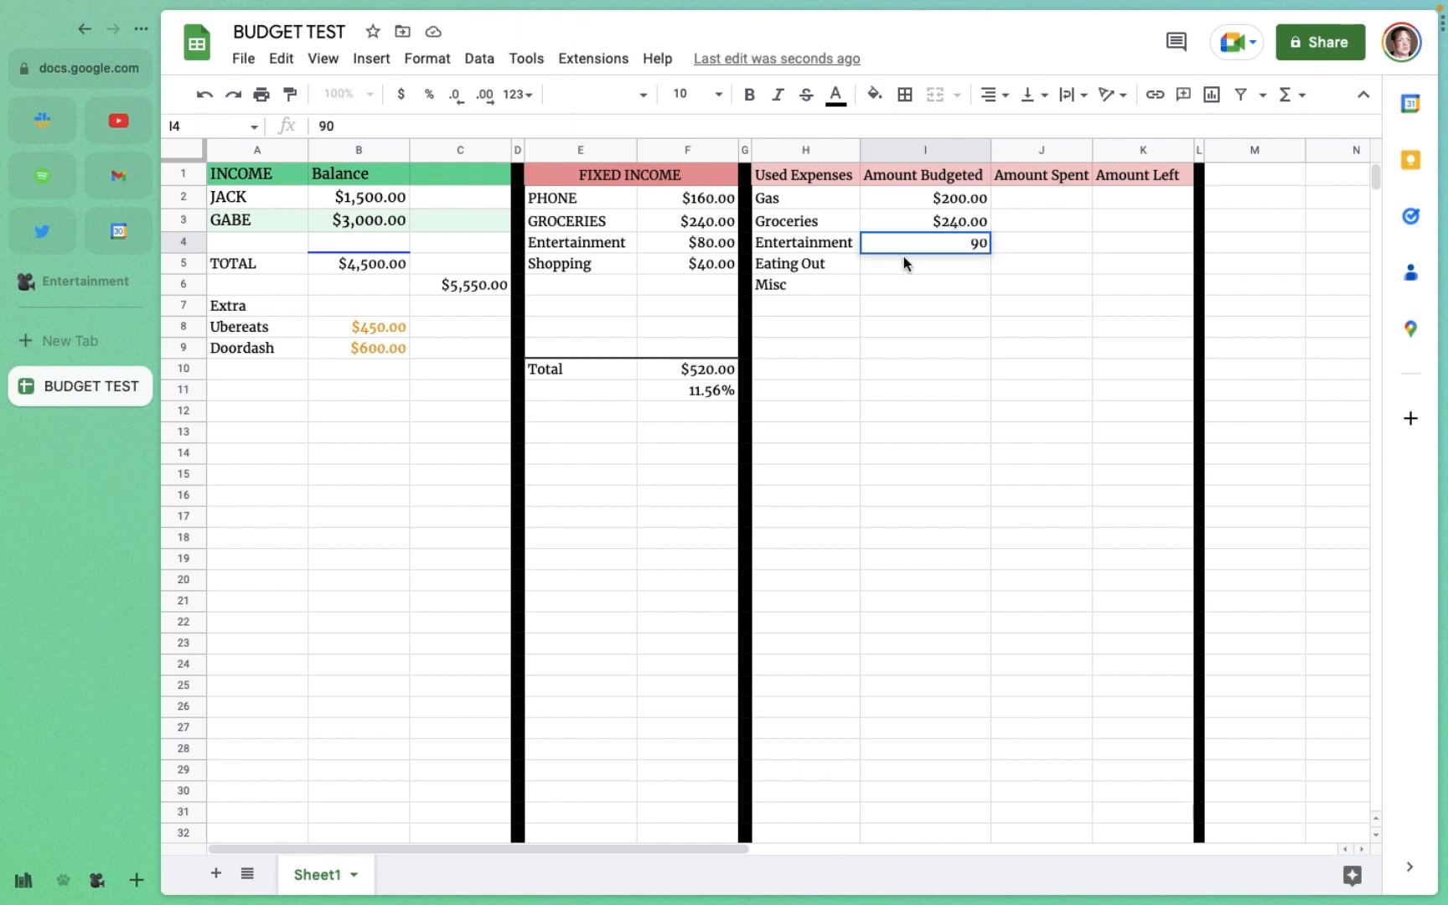
Step: Enter budgeted amounts of 25 for Eating Out in I5 and 30 for Misc in I6
click(908, 272)
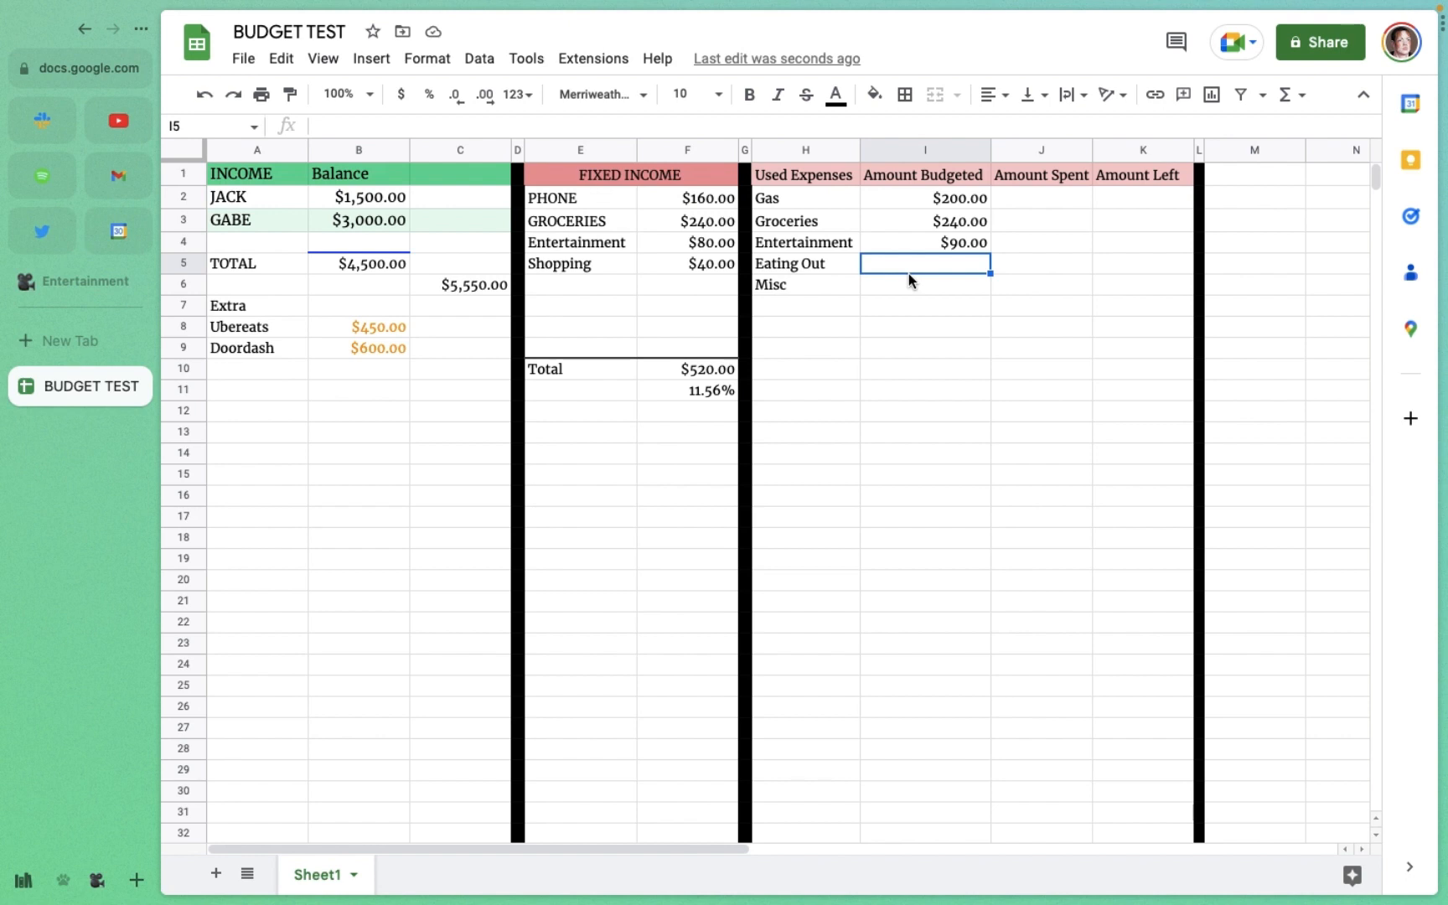
text(25)
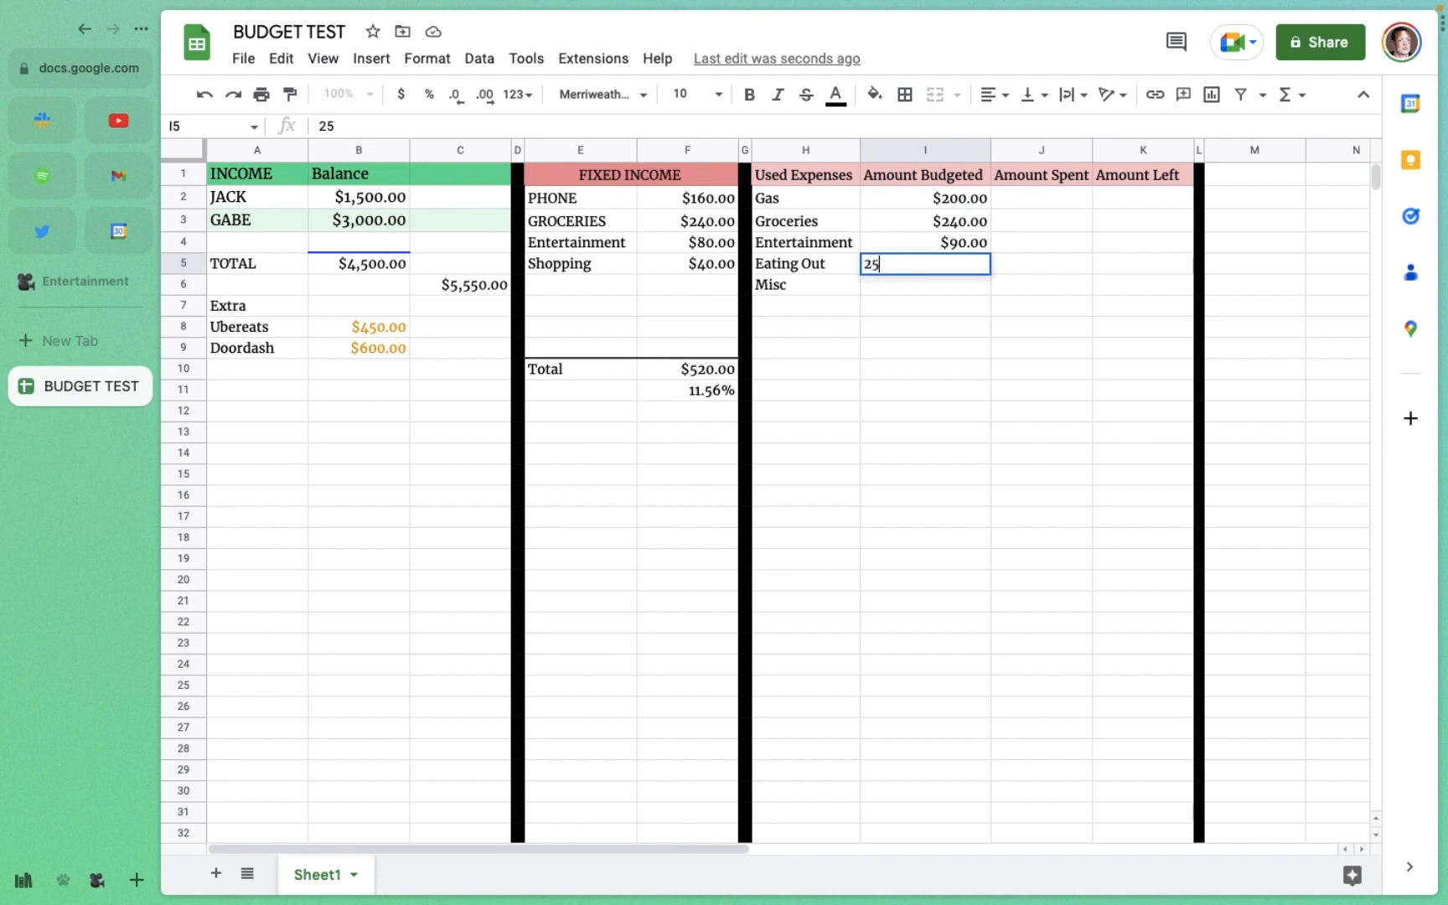
click(920, 293)
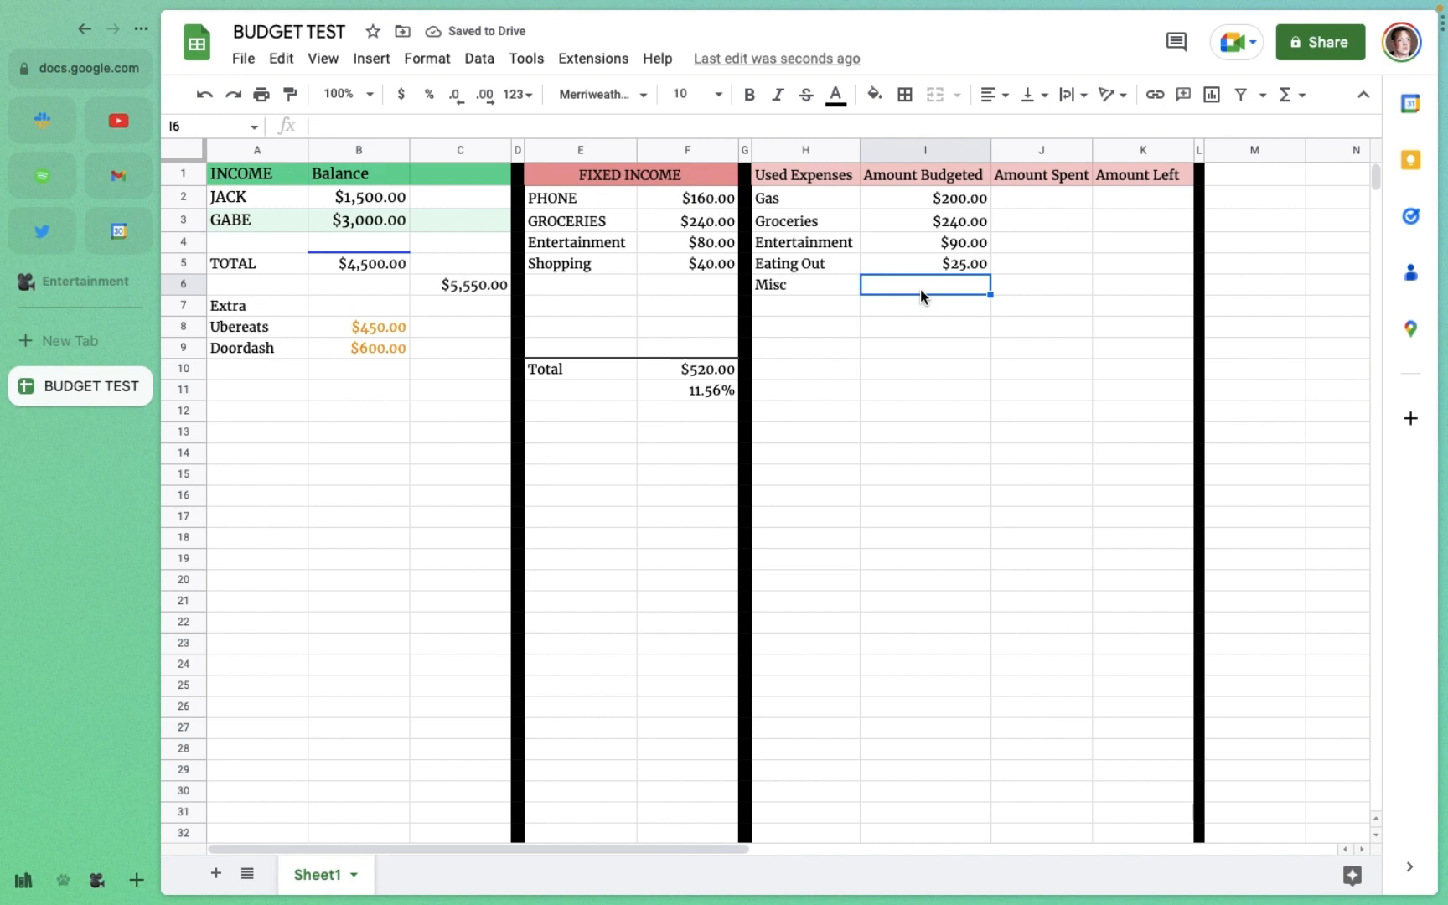
text(30)
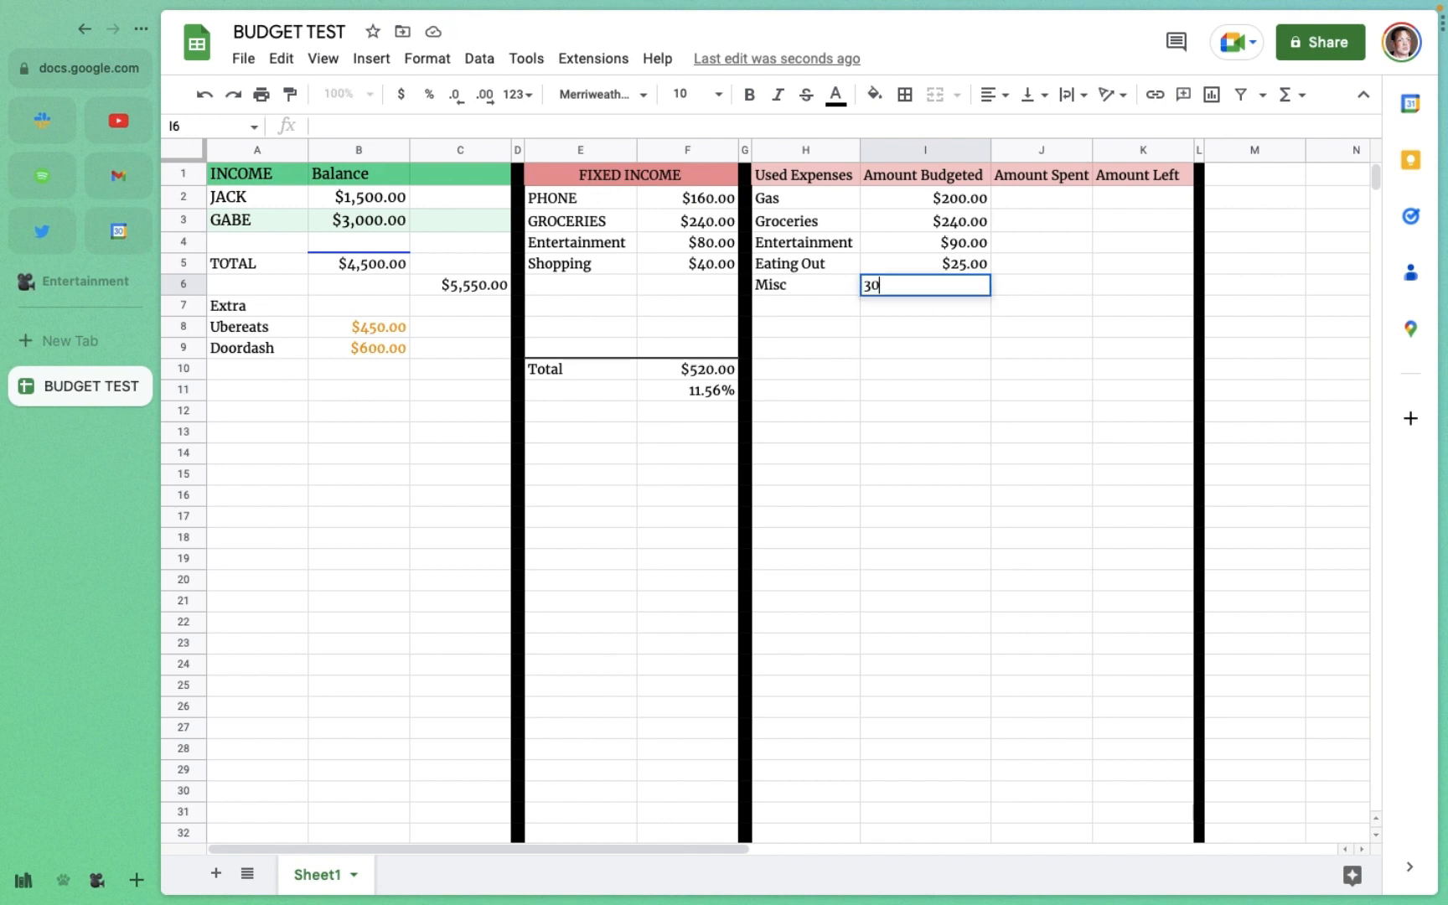
click(952, 323)
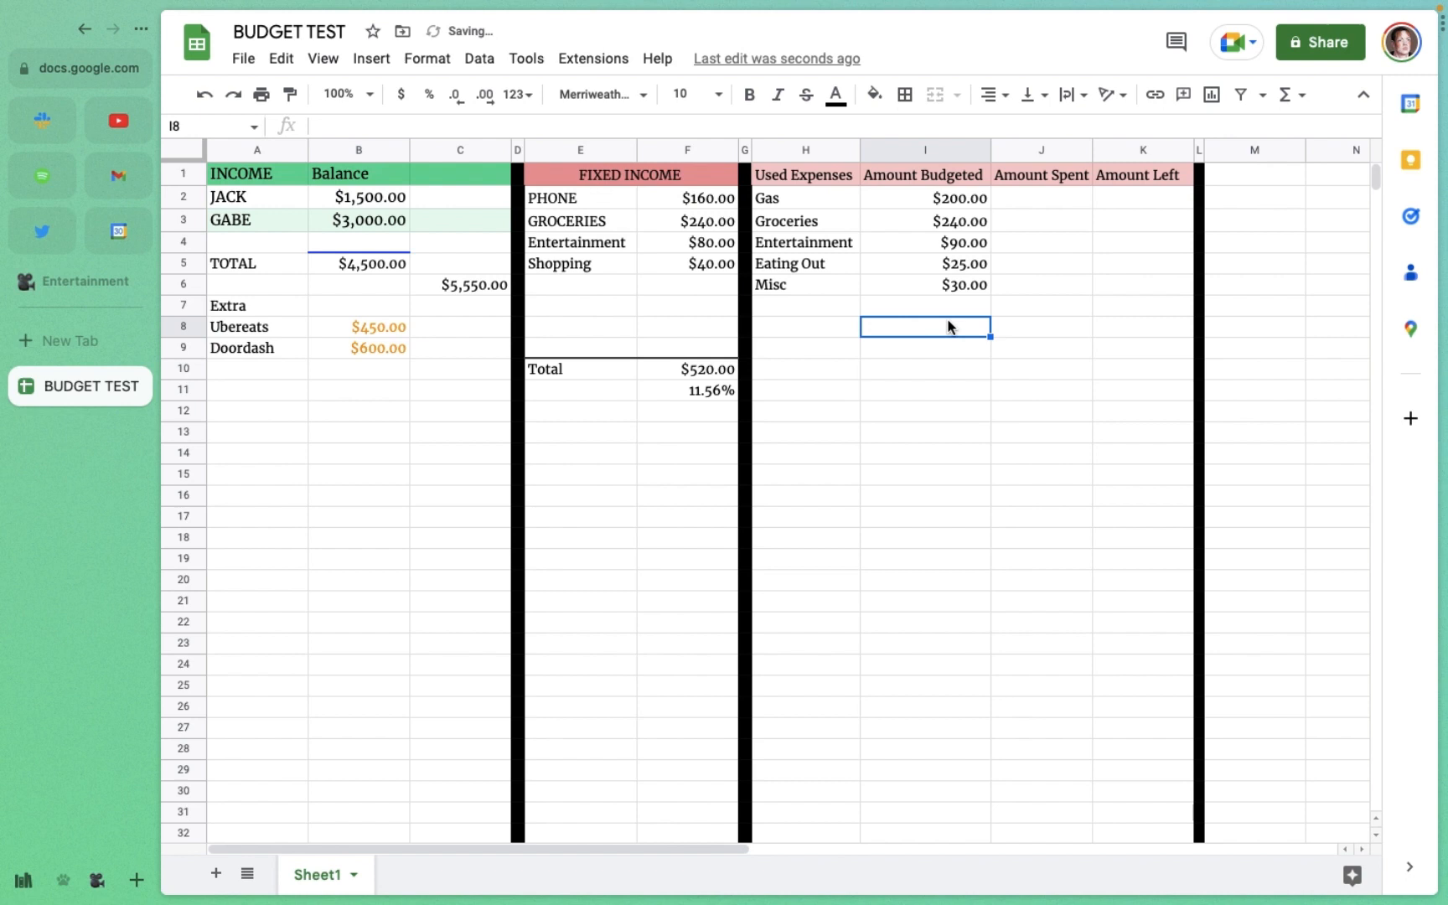
Step: Label H10 as Total and add a top border across H10:K10 in the Used Expenses table
click(811, 333)
click(818, 363)
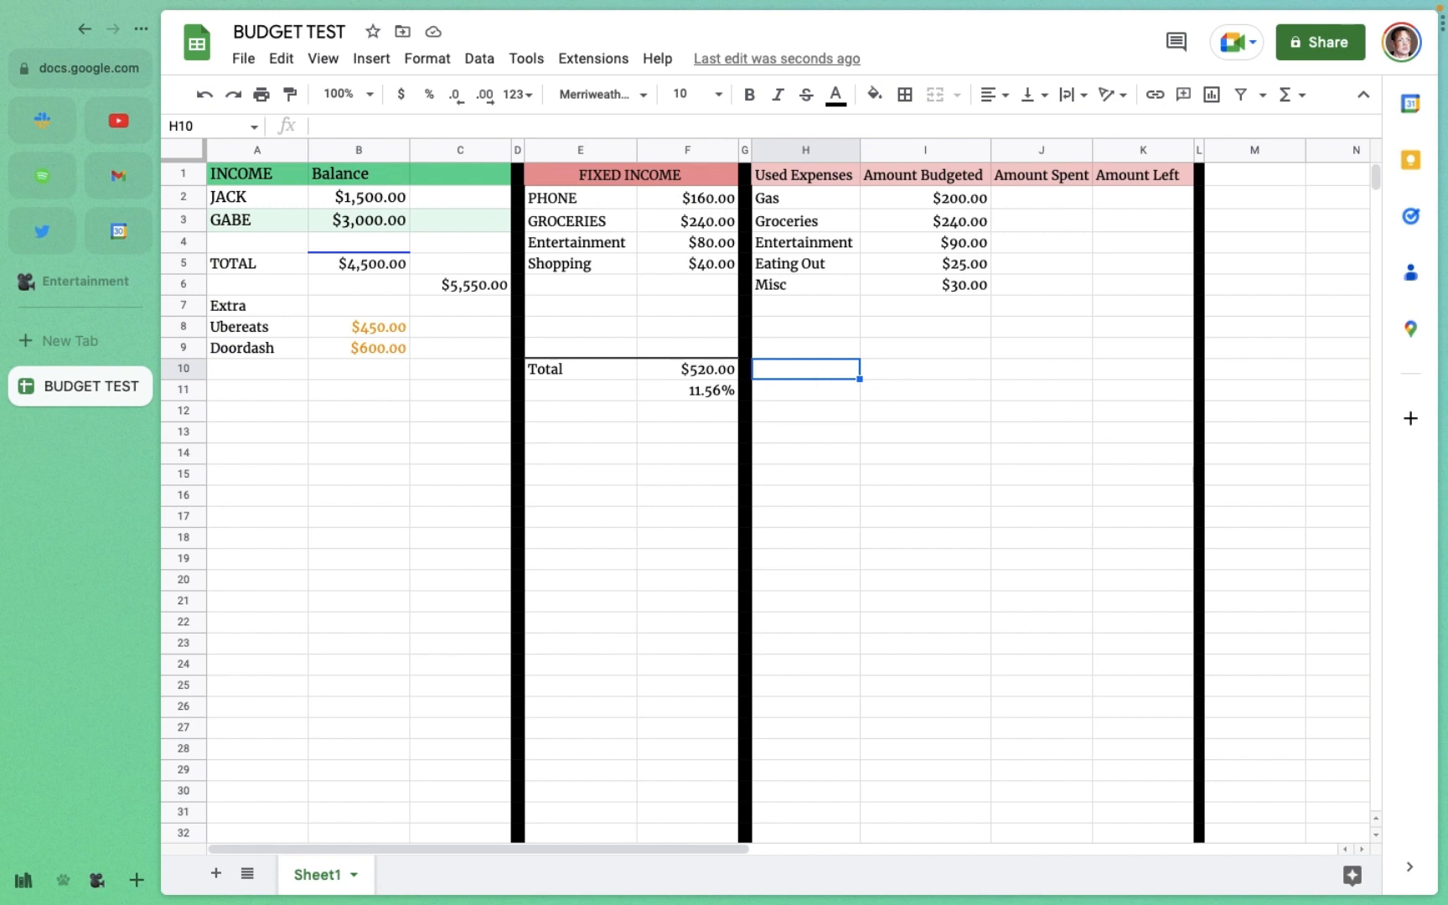
text(Total)
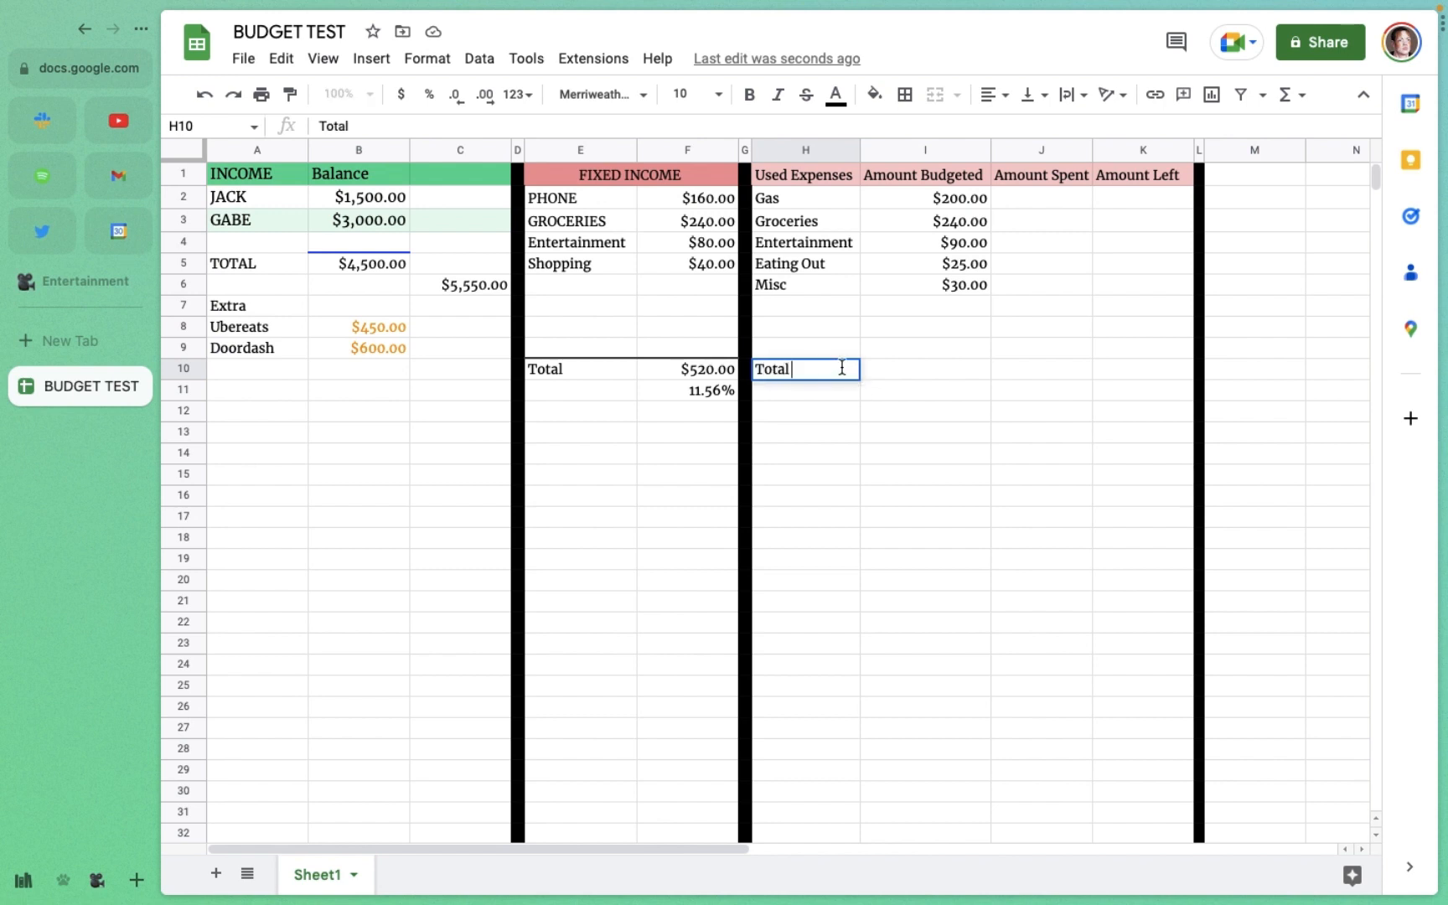
click(854, 371)
drag(830, 375, 1121, 382)
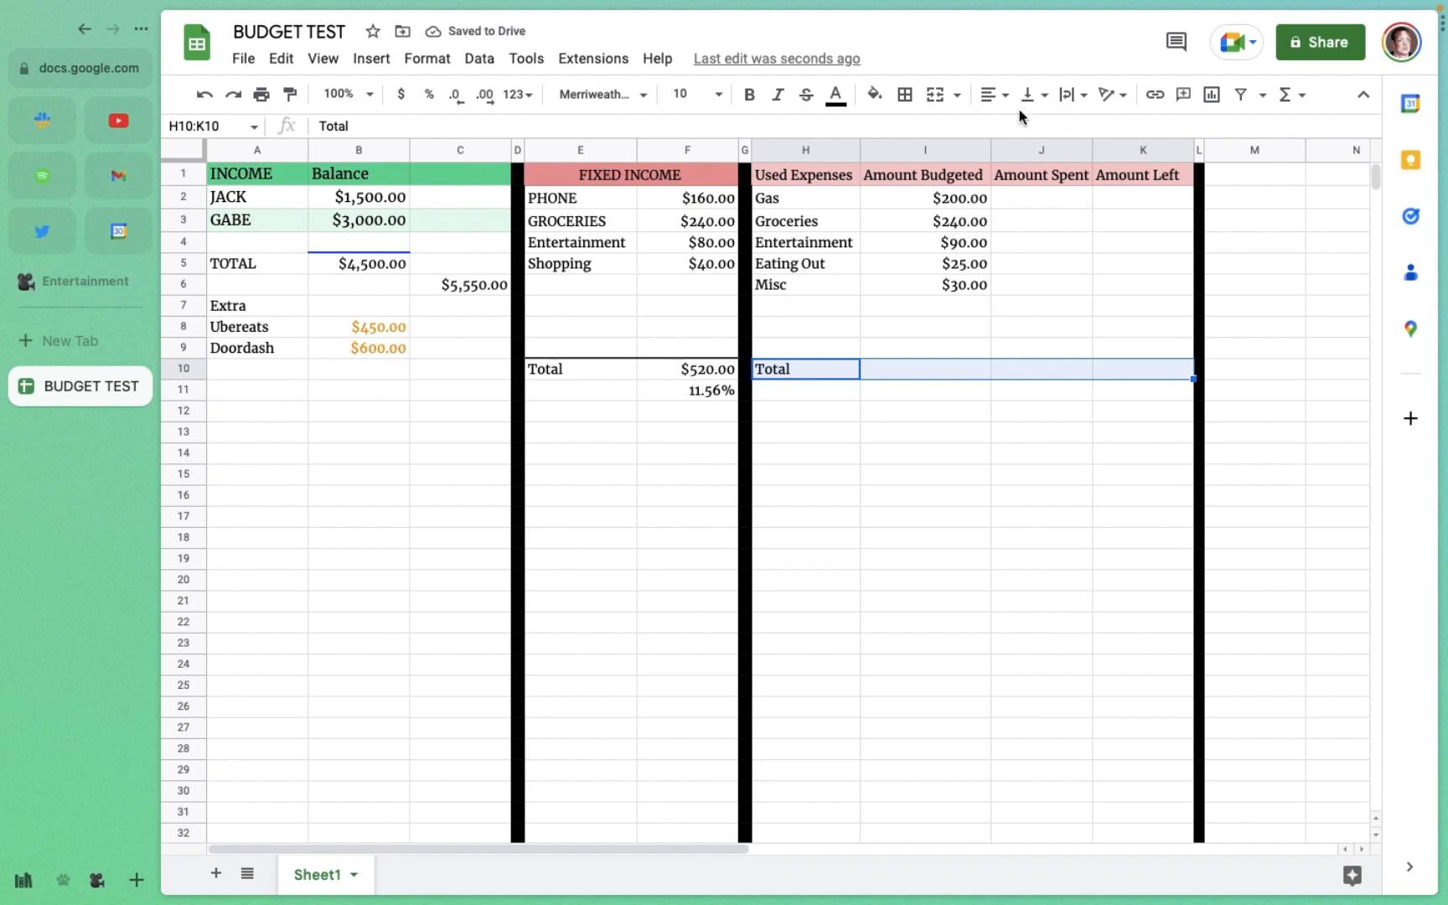
click(913, 97)
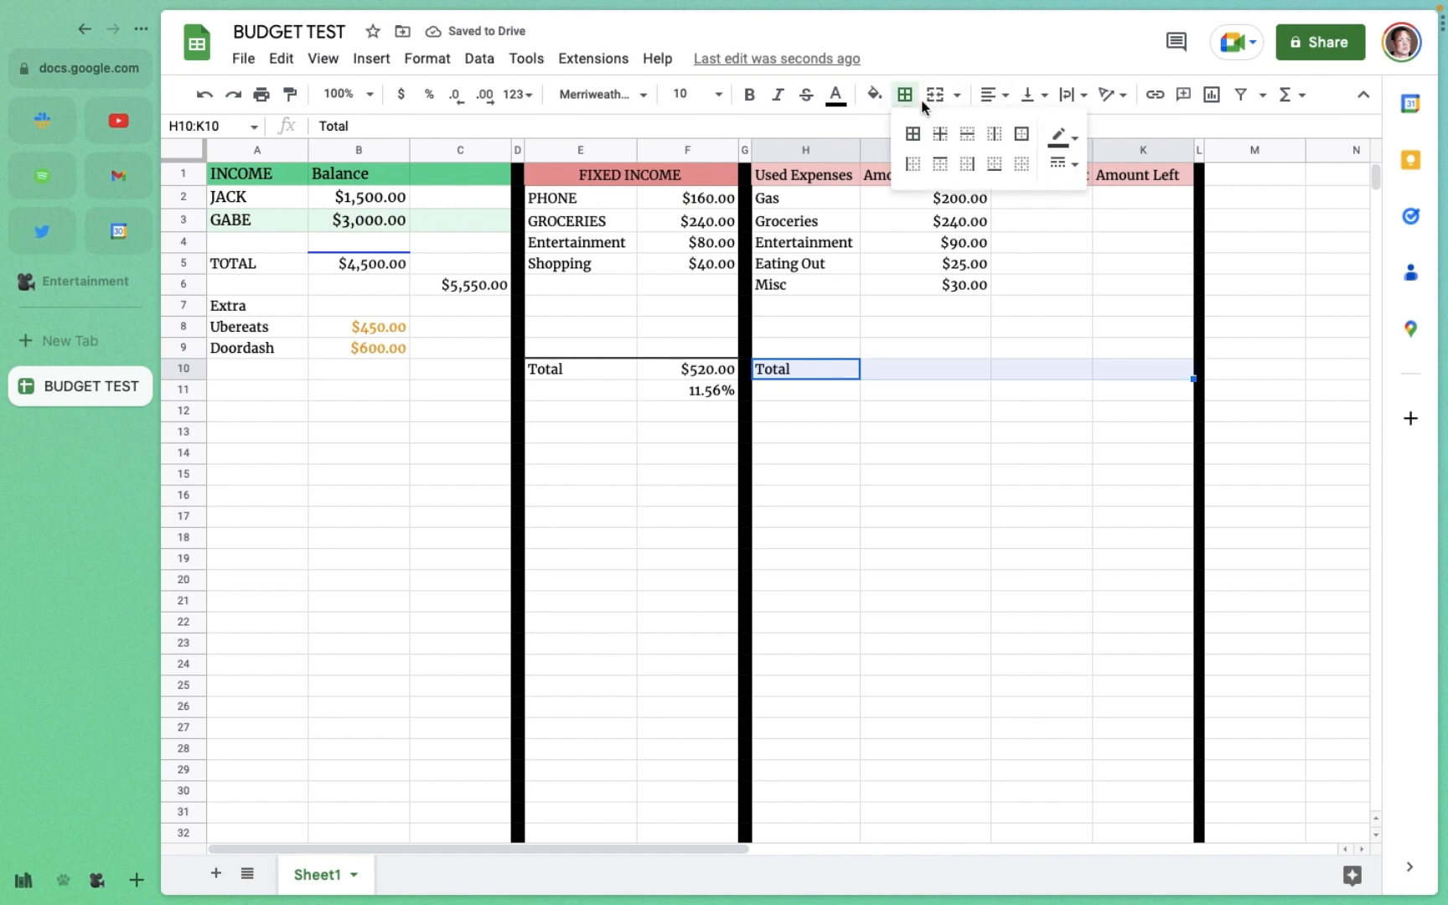
click(940, 163)
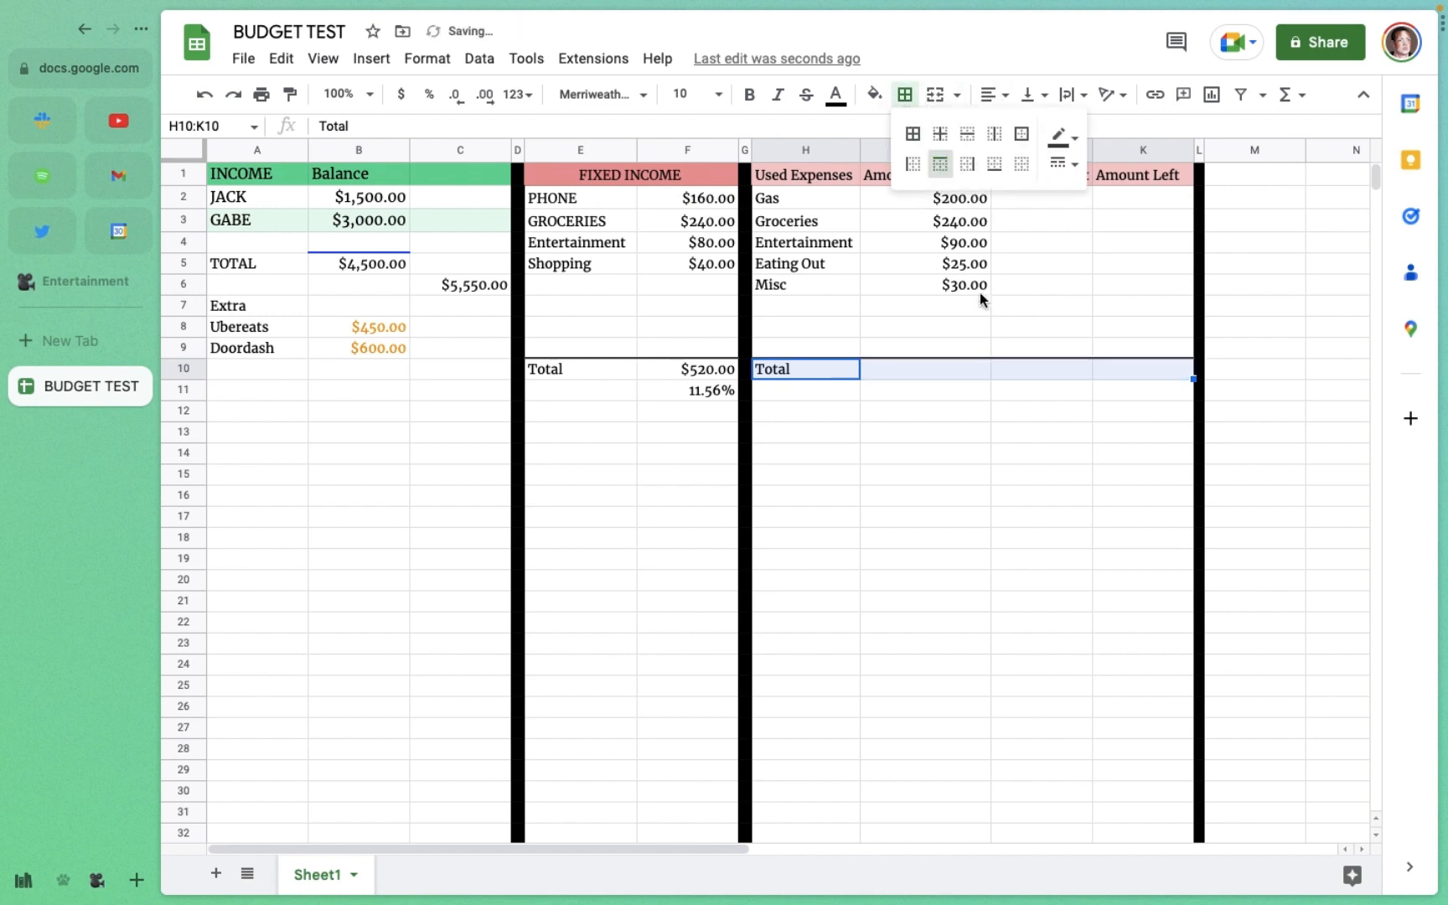
Step: Total the budgeted amounts in I10 with the formula =SUM(I2:I9)
key(Right)
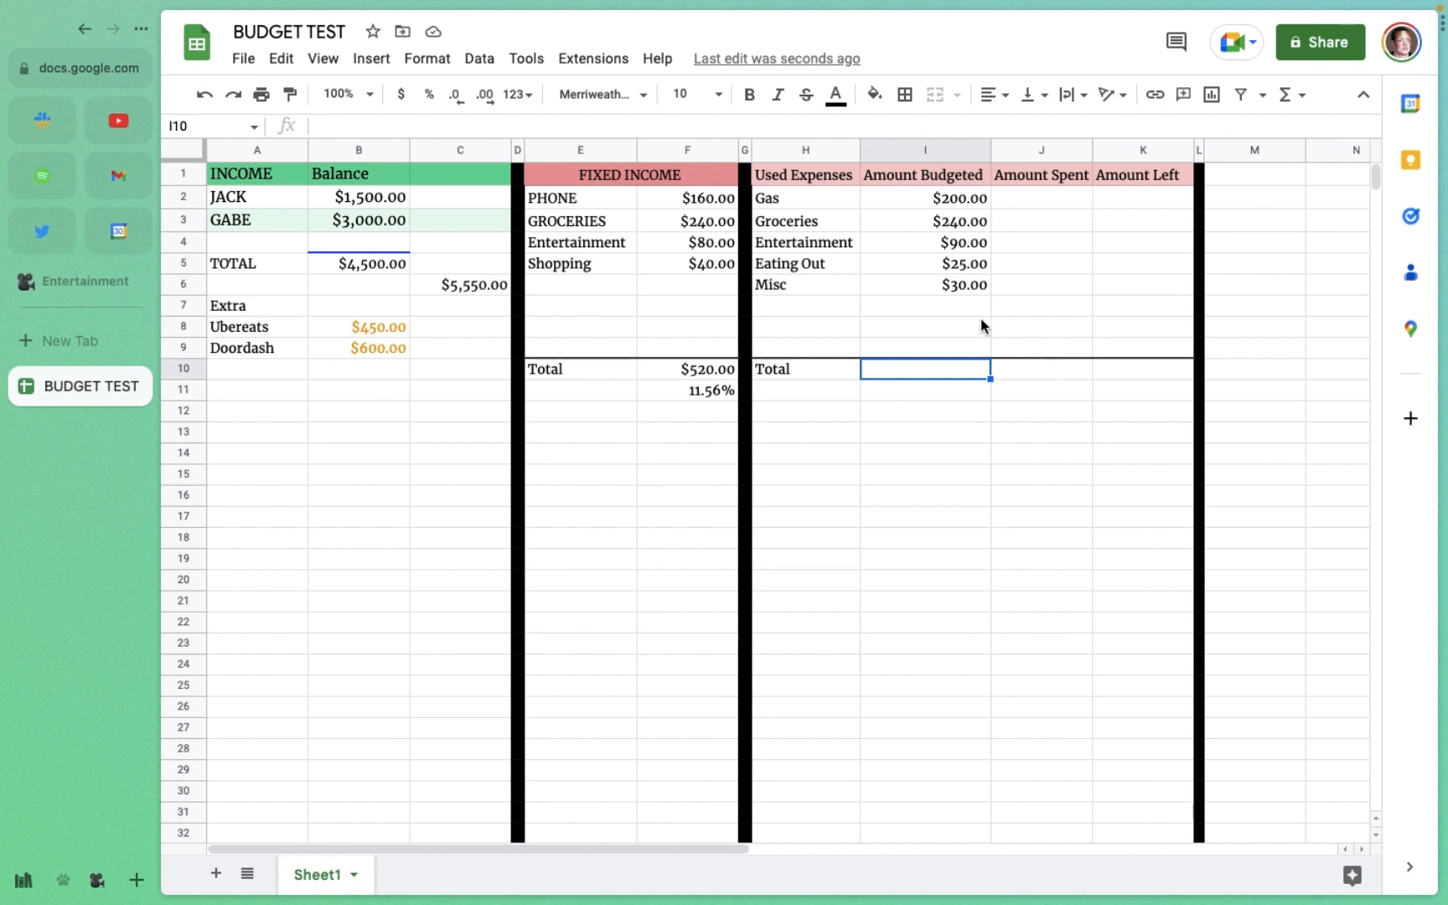
text(=sum)
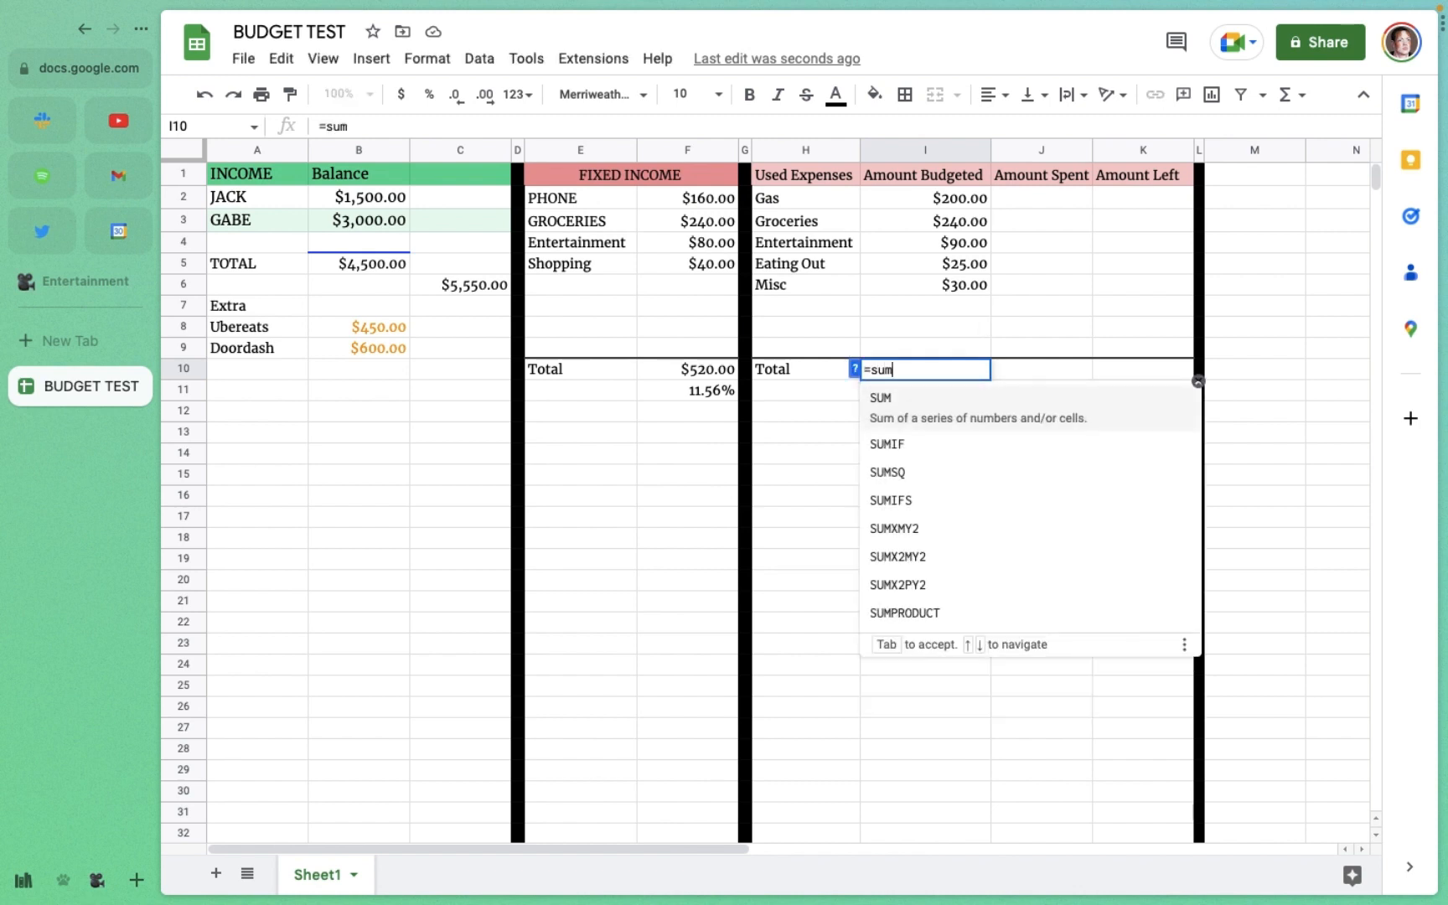
click(1005, 401)
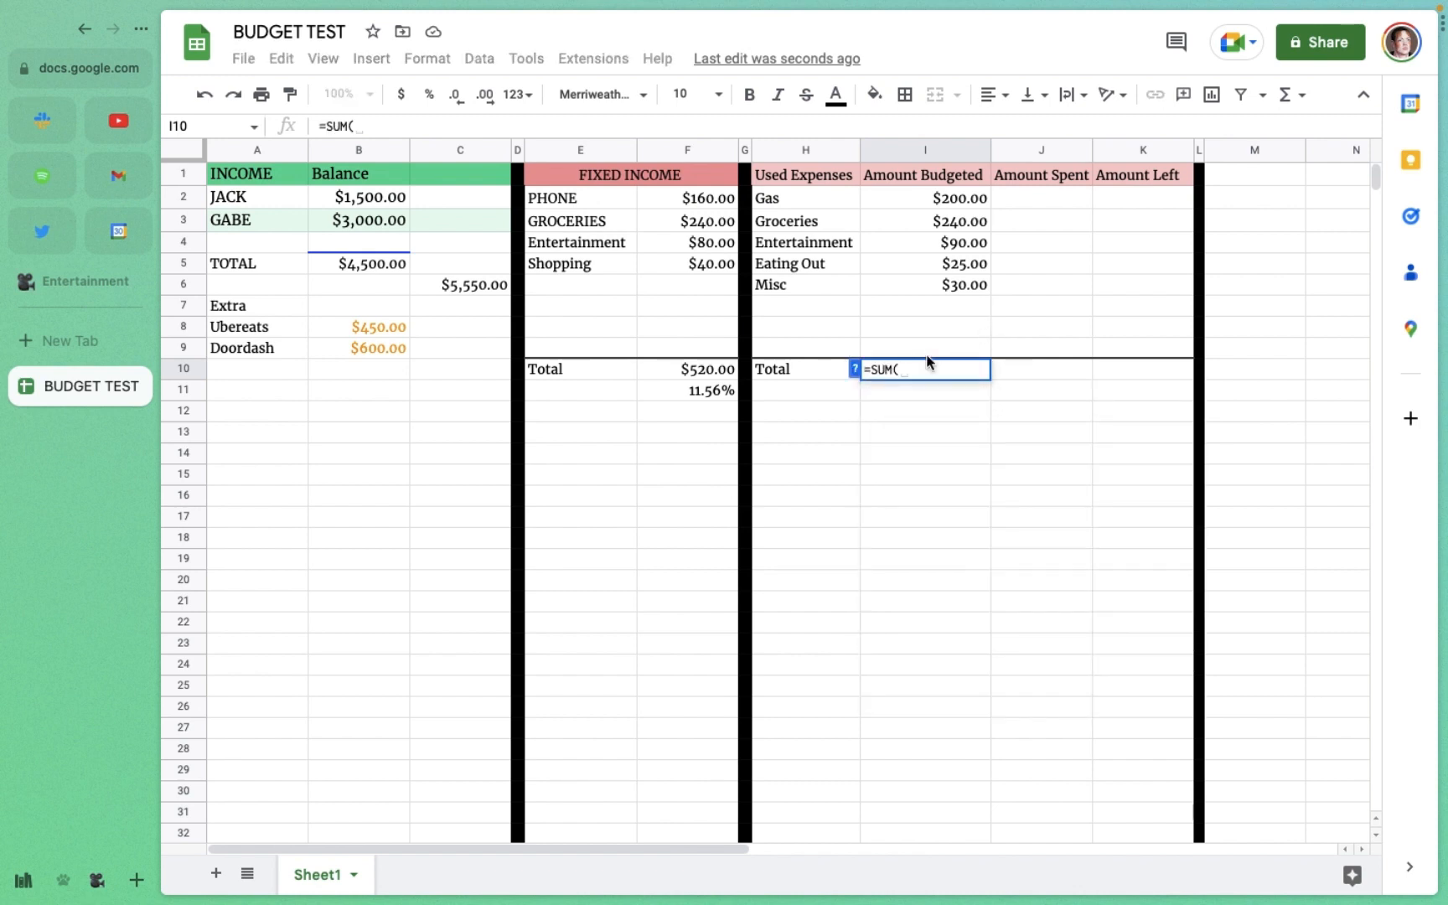
click(950, 201)
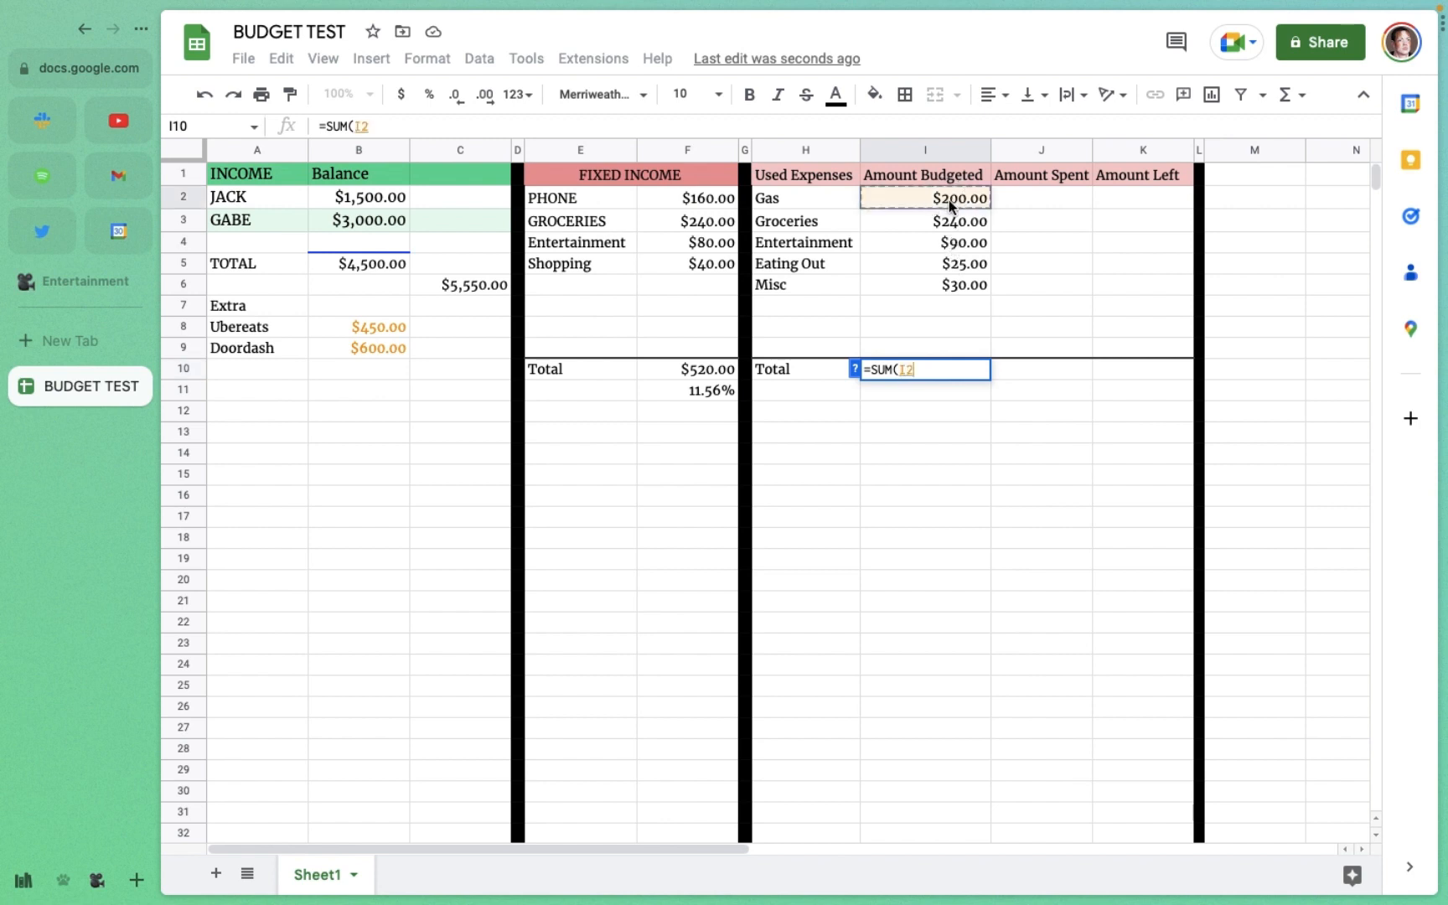
click(983, 223)
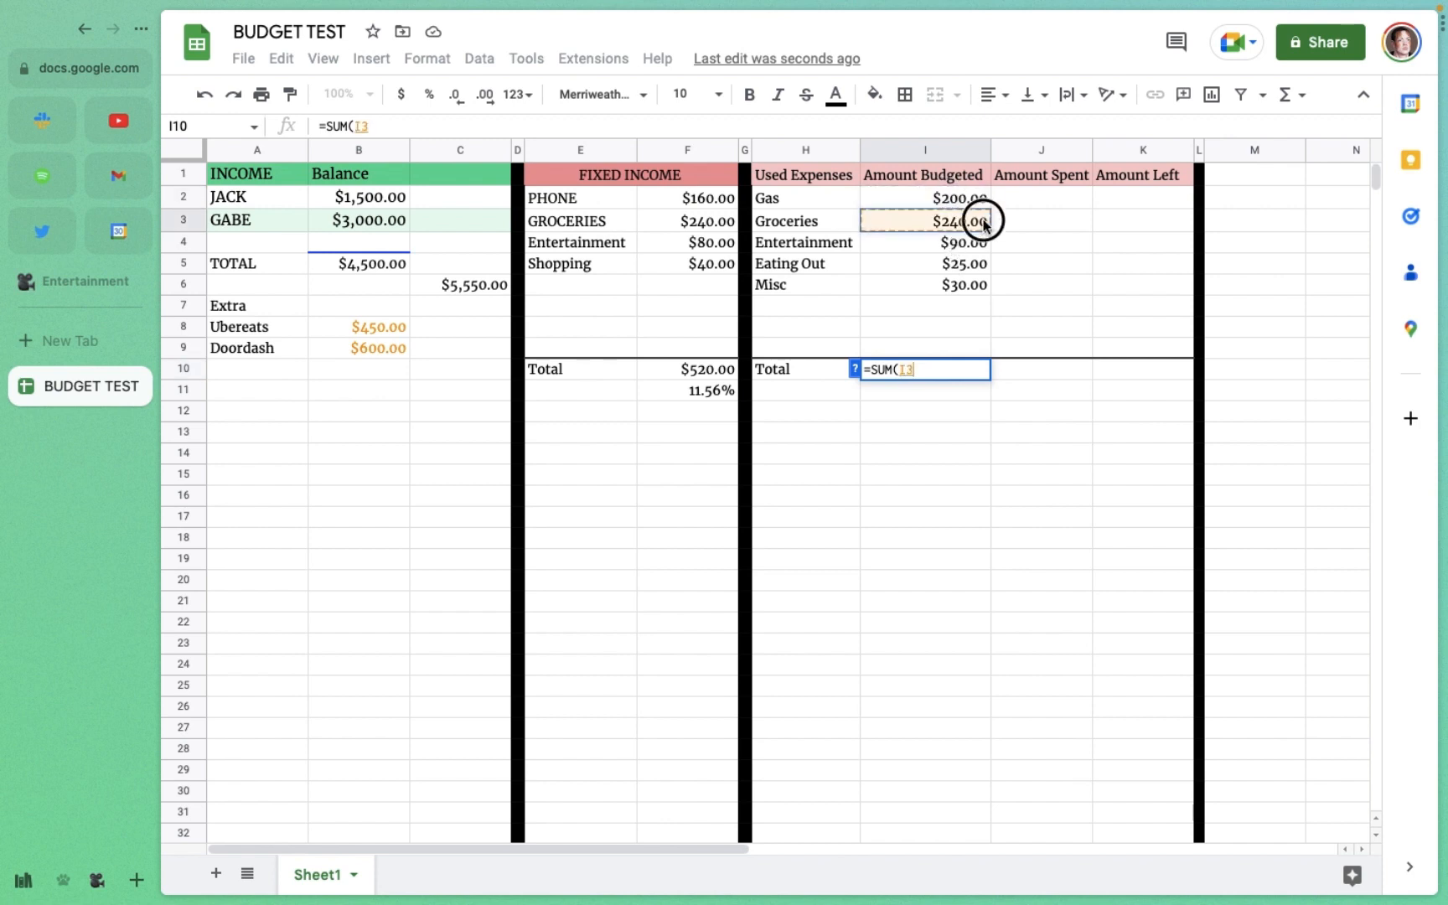
drag(983, 223, 980, 360)
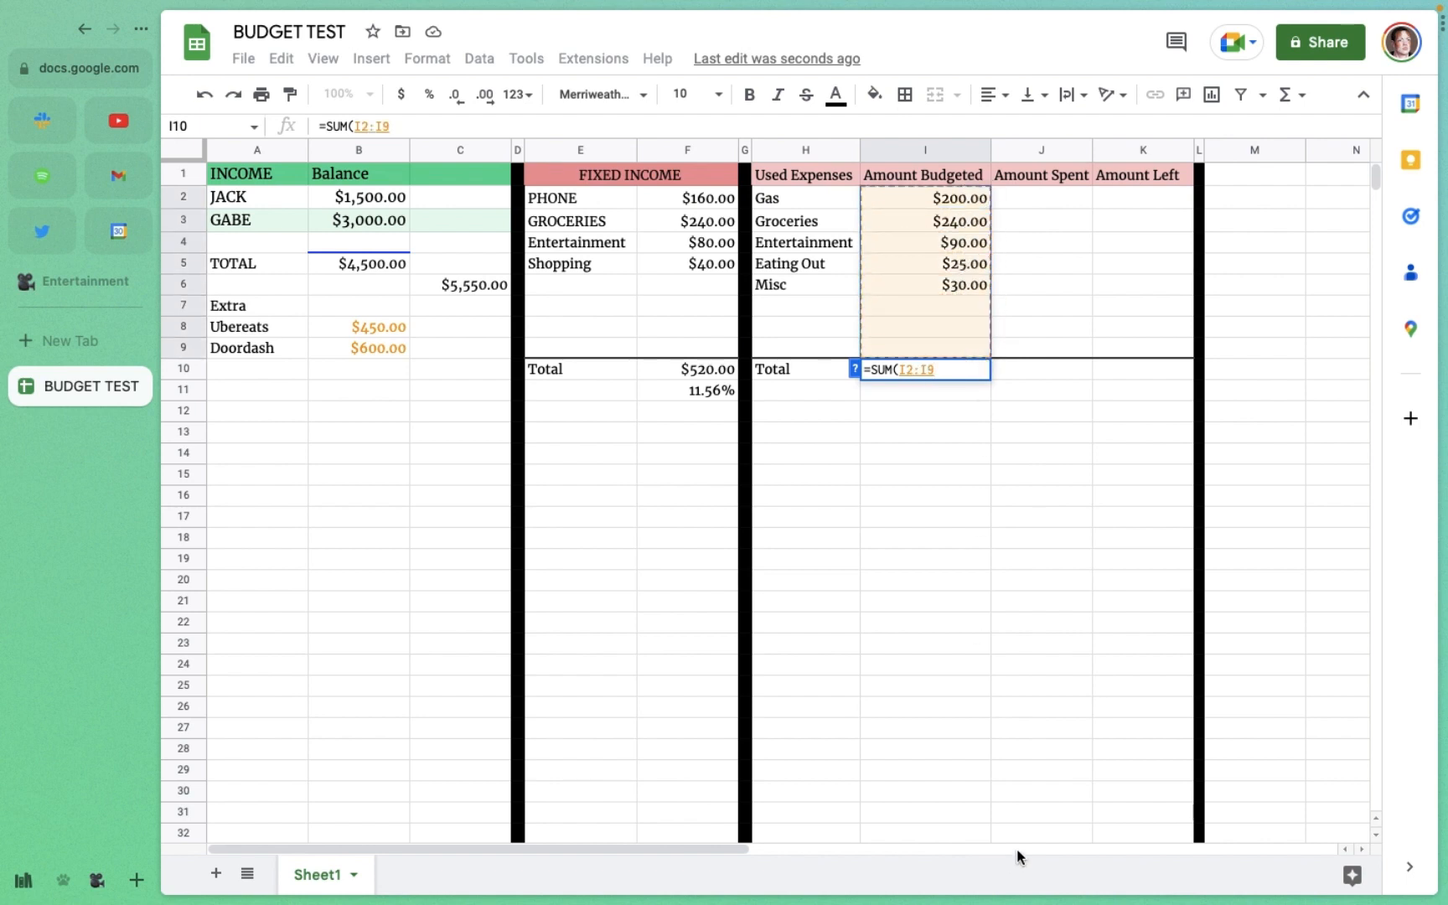
text())
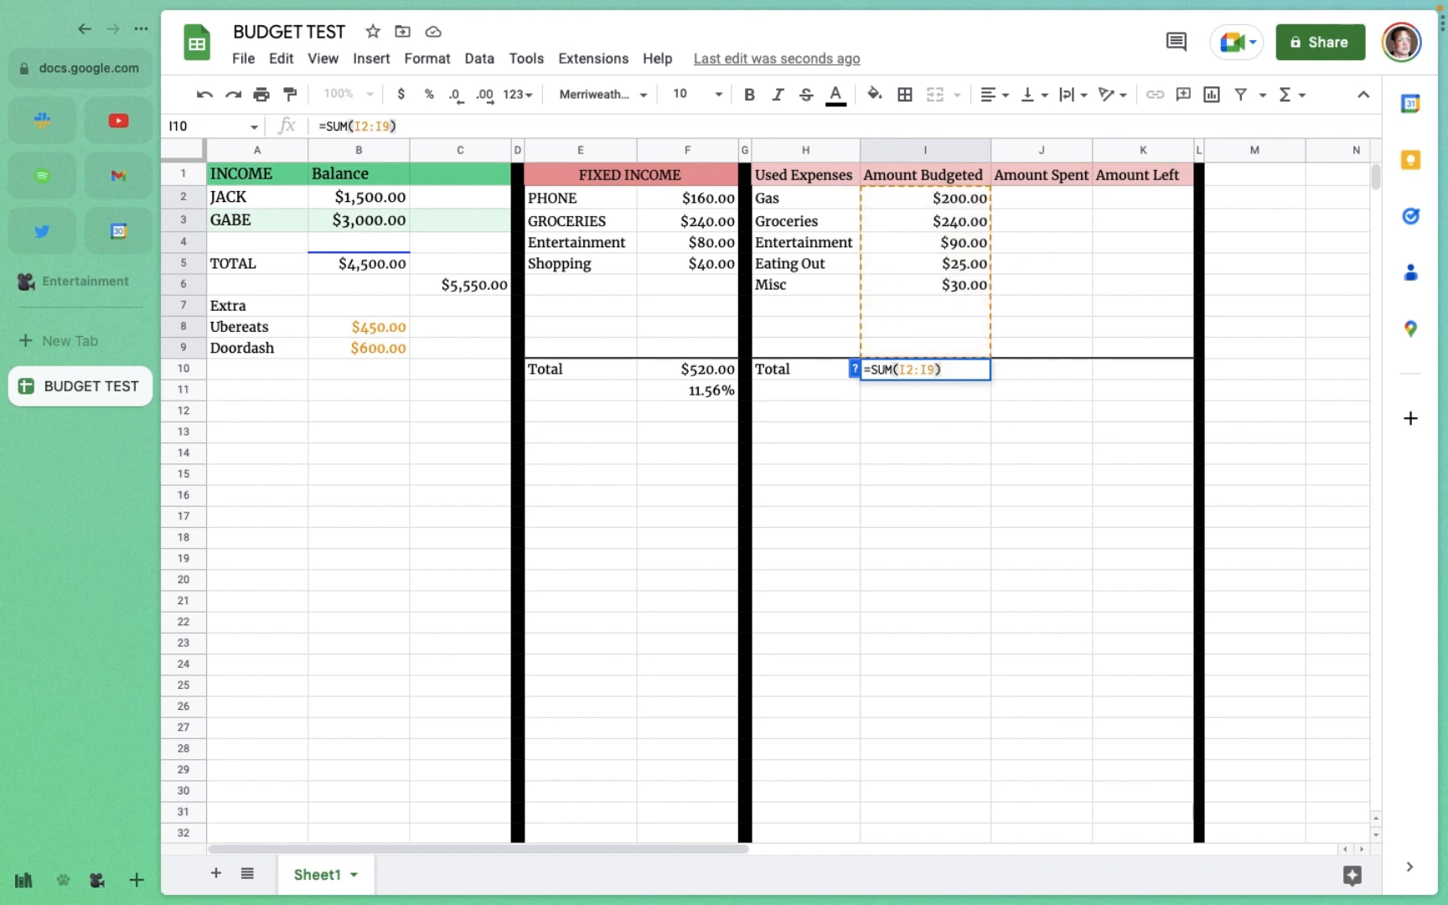
key(Return)
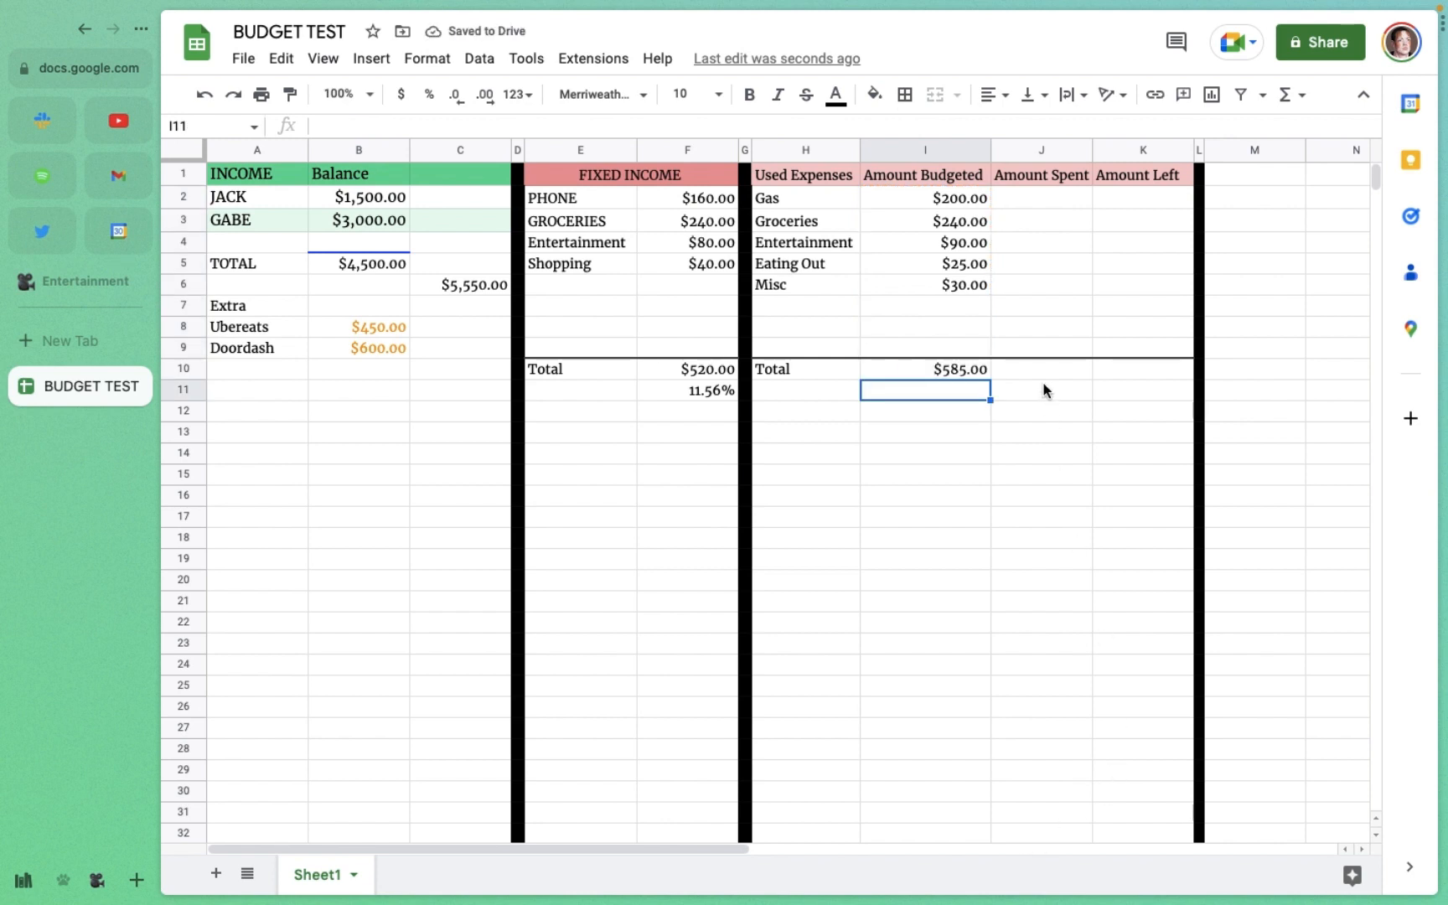
Step: Enter amounts spent of 80 for Gas, 120 for Groceries, 60 for Entertainment and 15 for Eating Out in J2:J5
click(1071, 202)
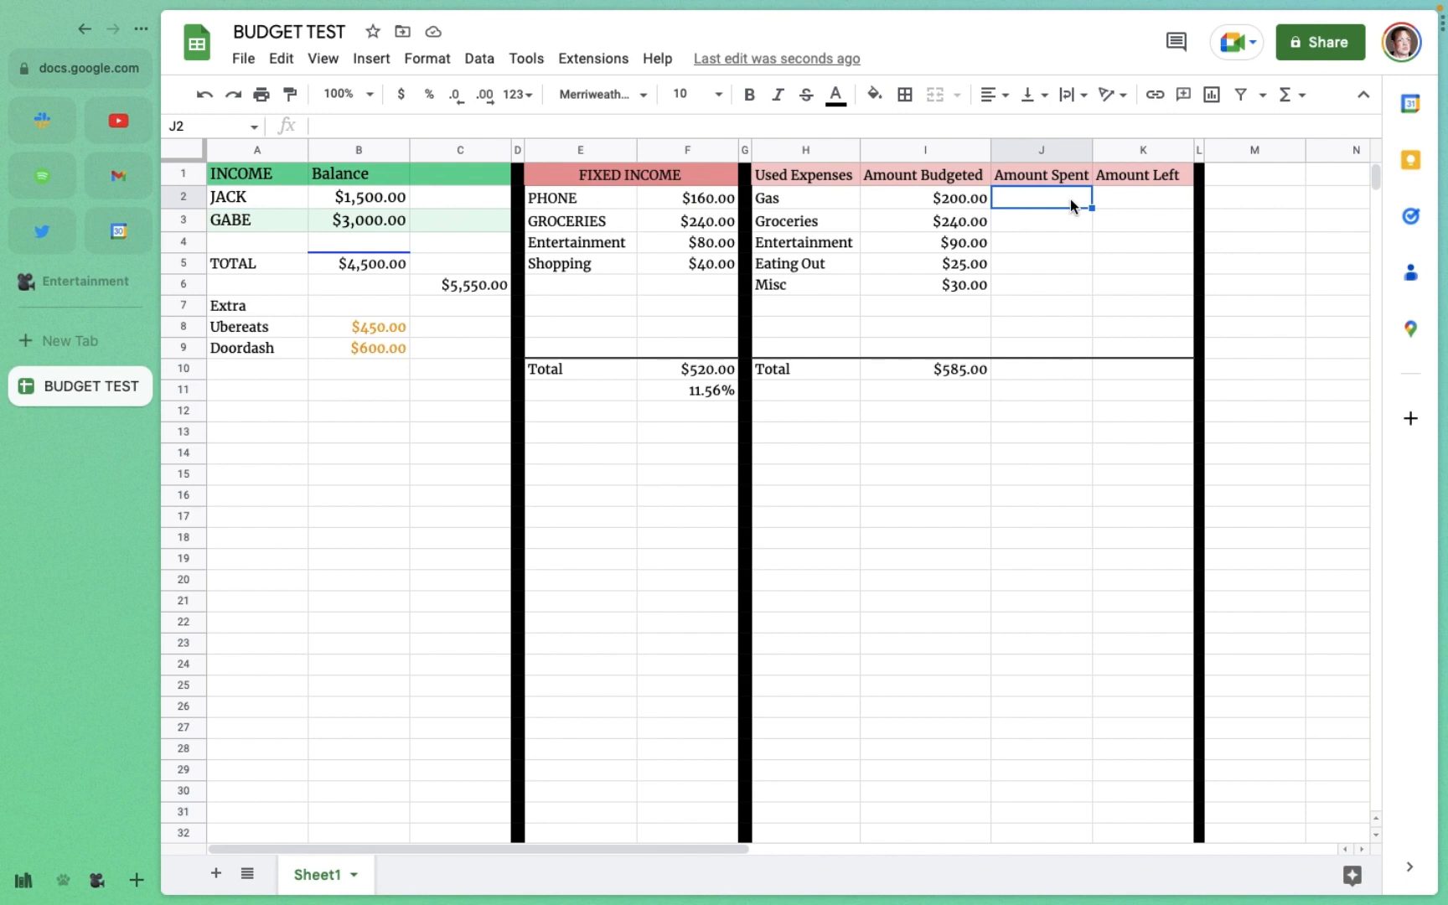
text(80)
click(1067, 225)
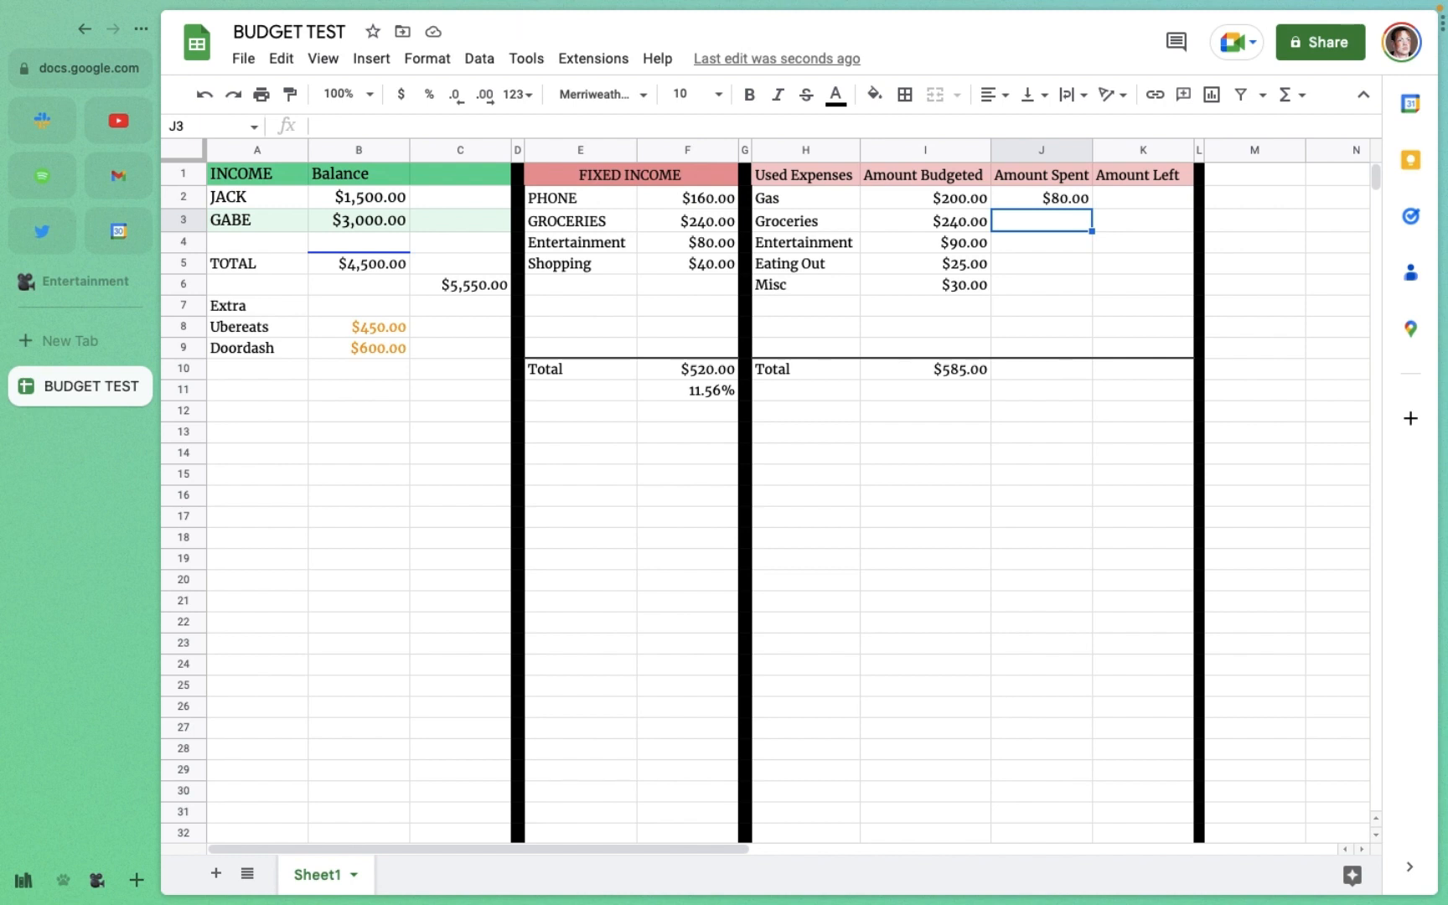
text(120)
key(Return)
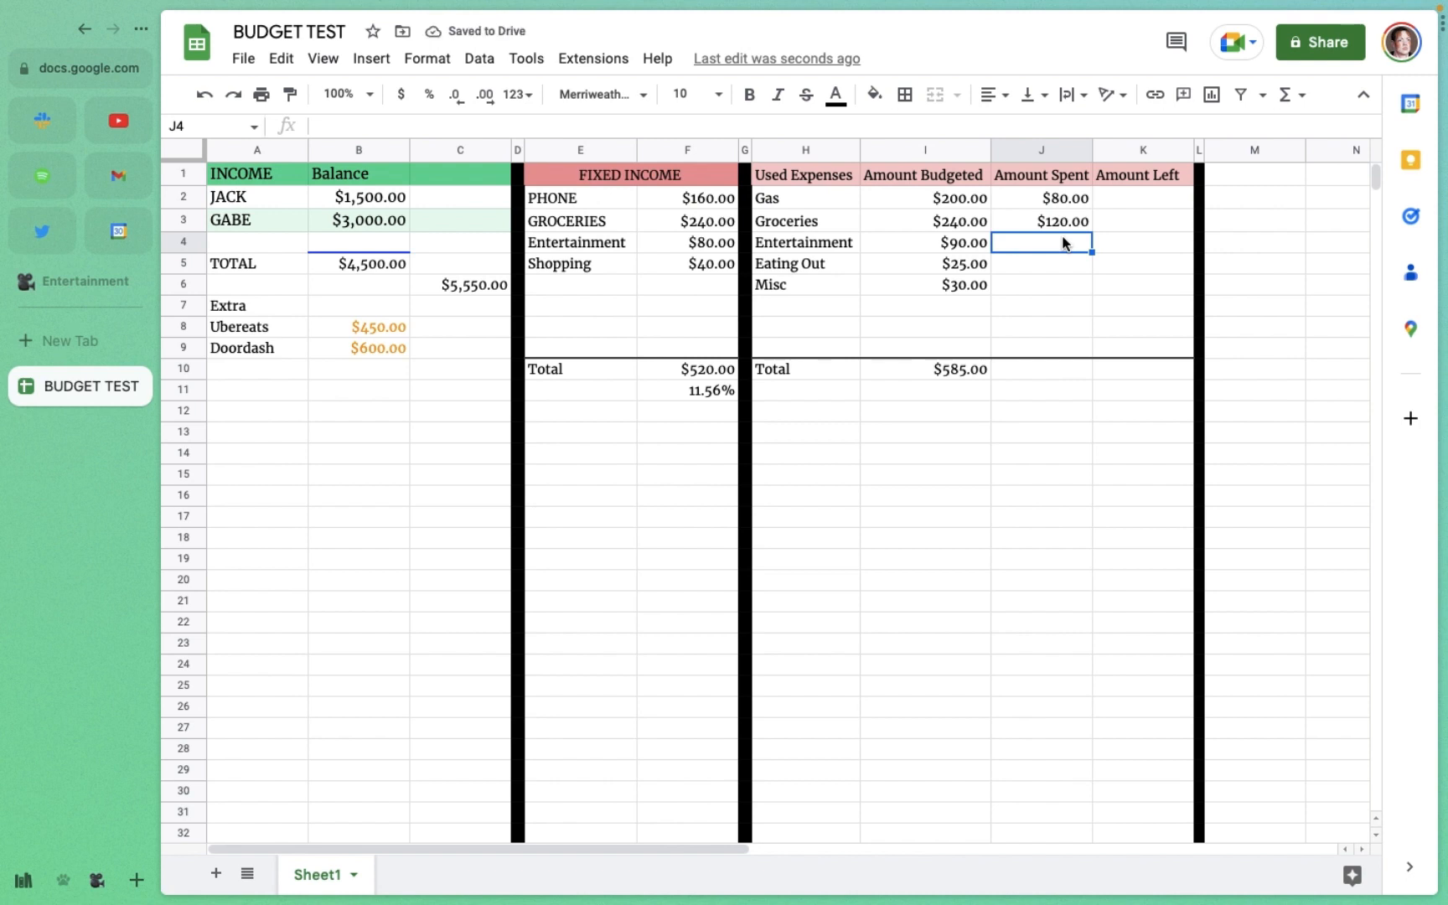
text(60)
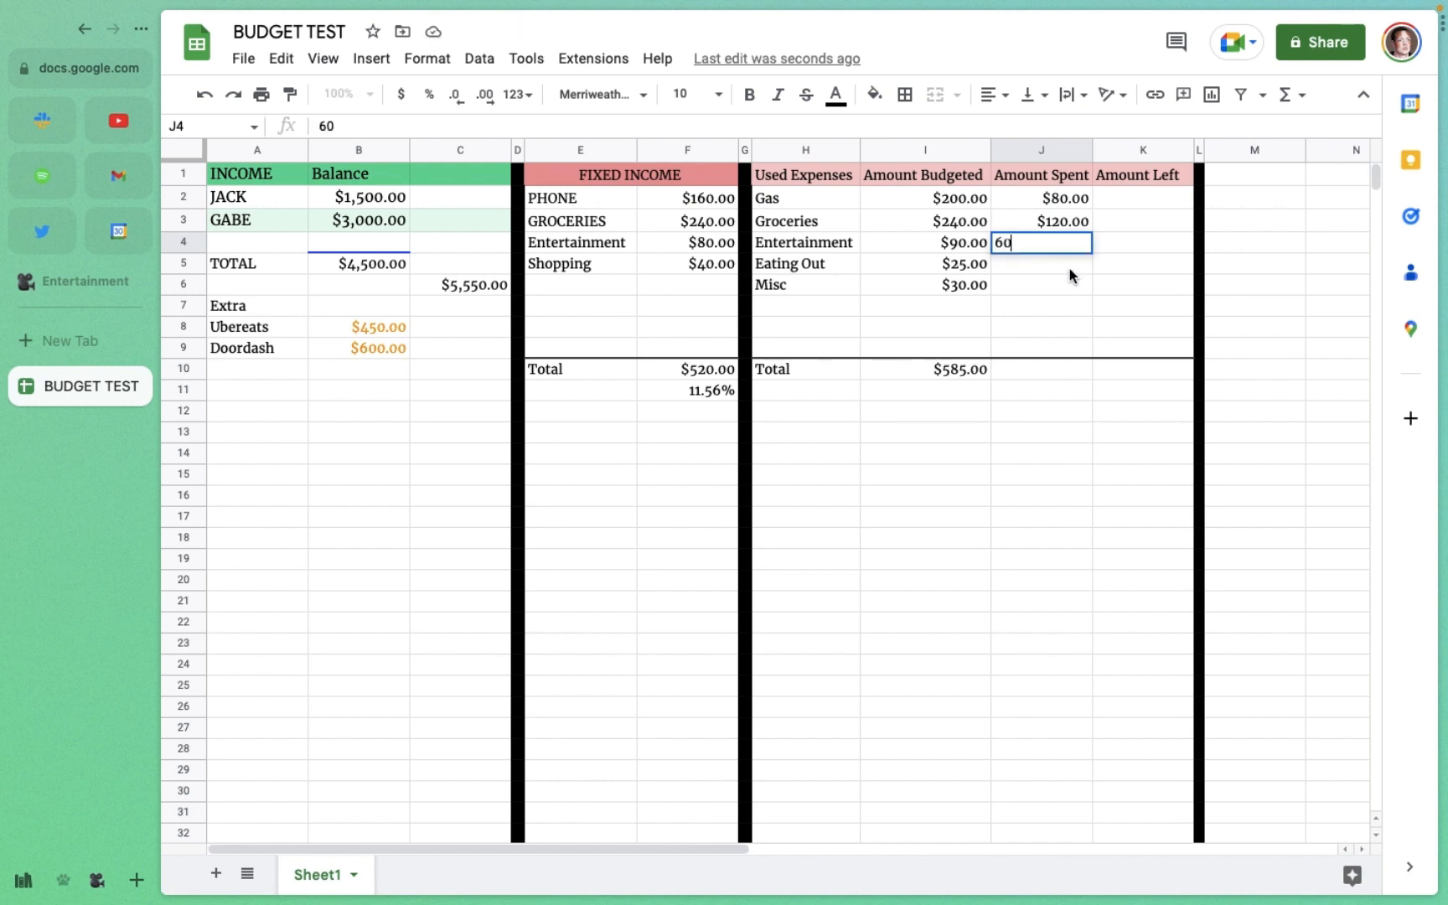
key(Return)
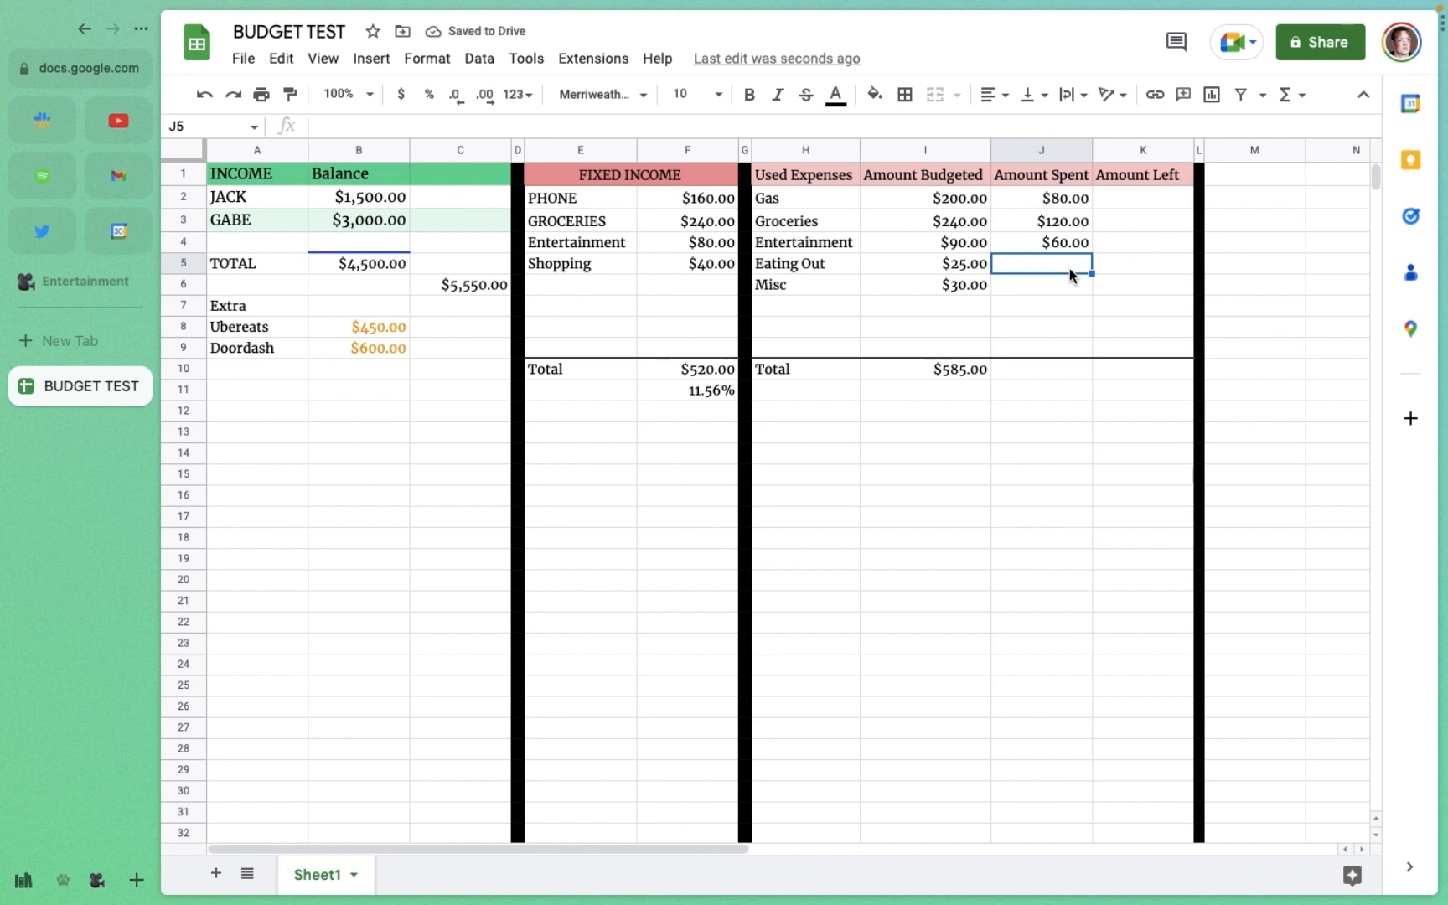
text(15)
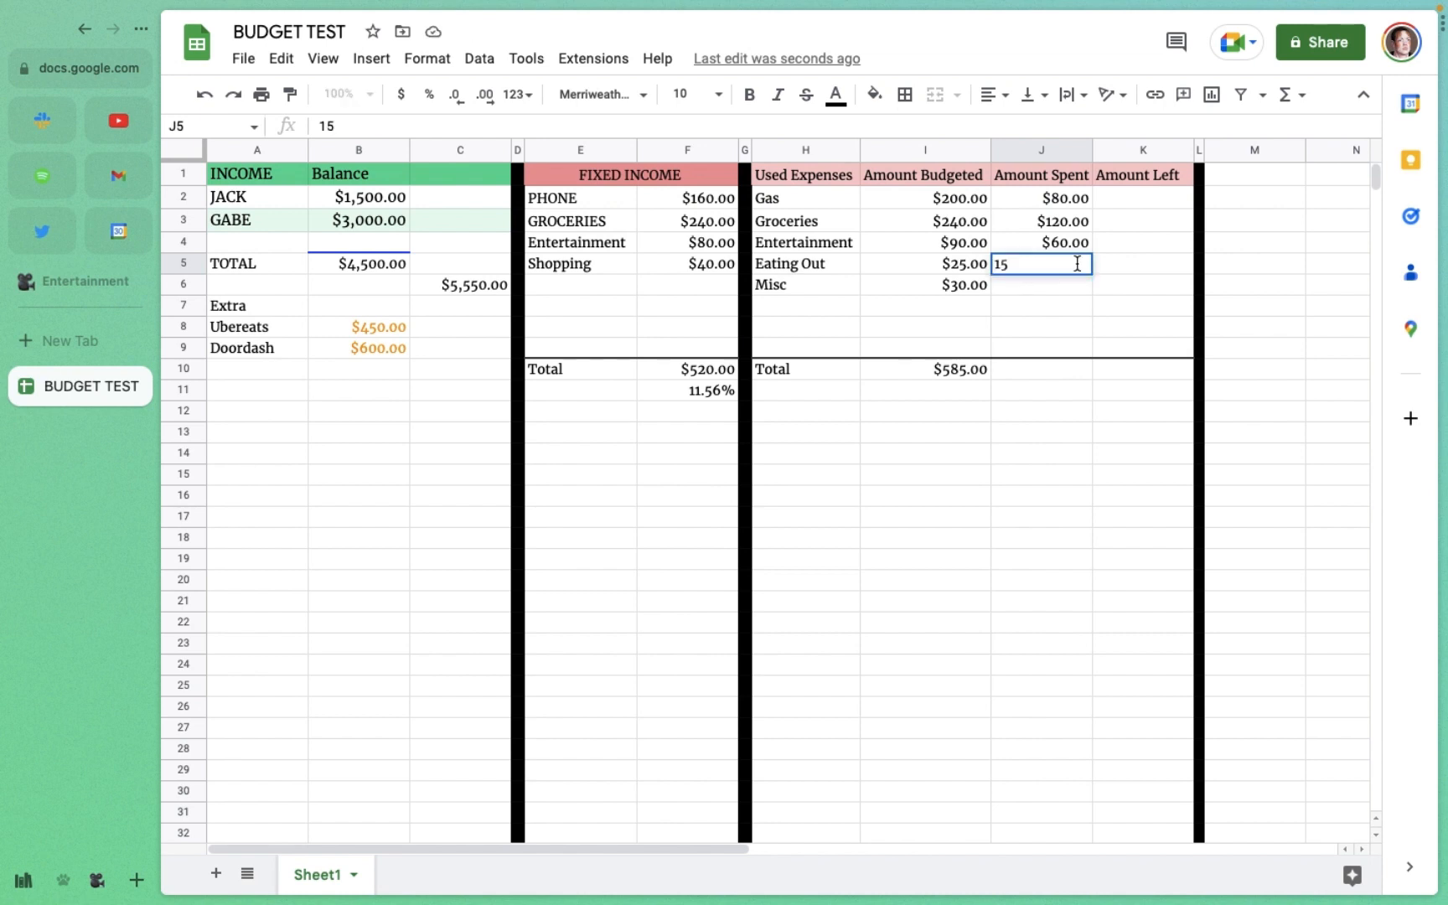
Step: Finish the Amount Spent entries with 15 for Eating Out and 20 for Misc, and total the column in J10 with =SUM(J2:J9)
key(Return)
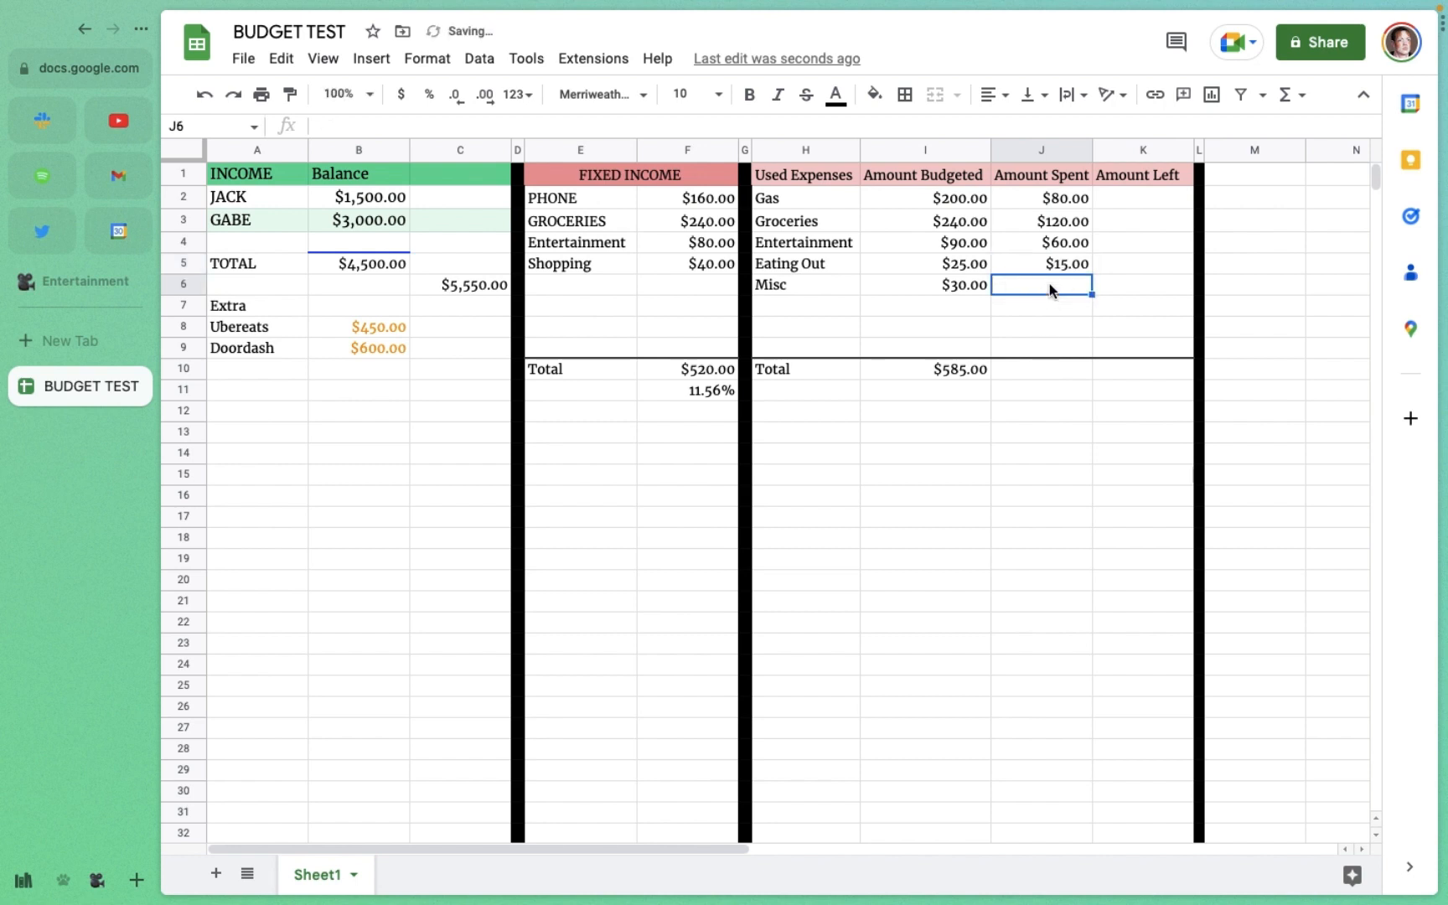
text(20)
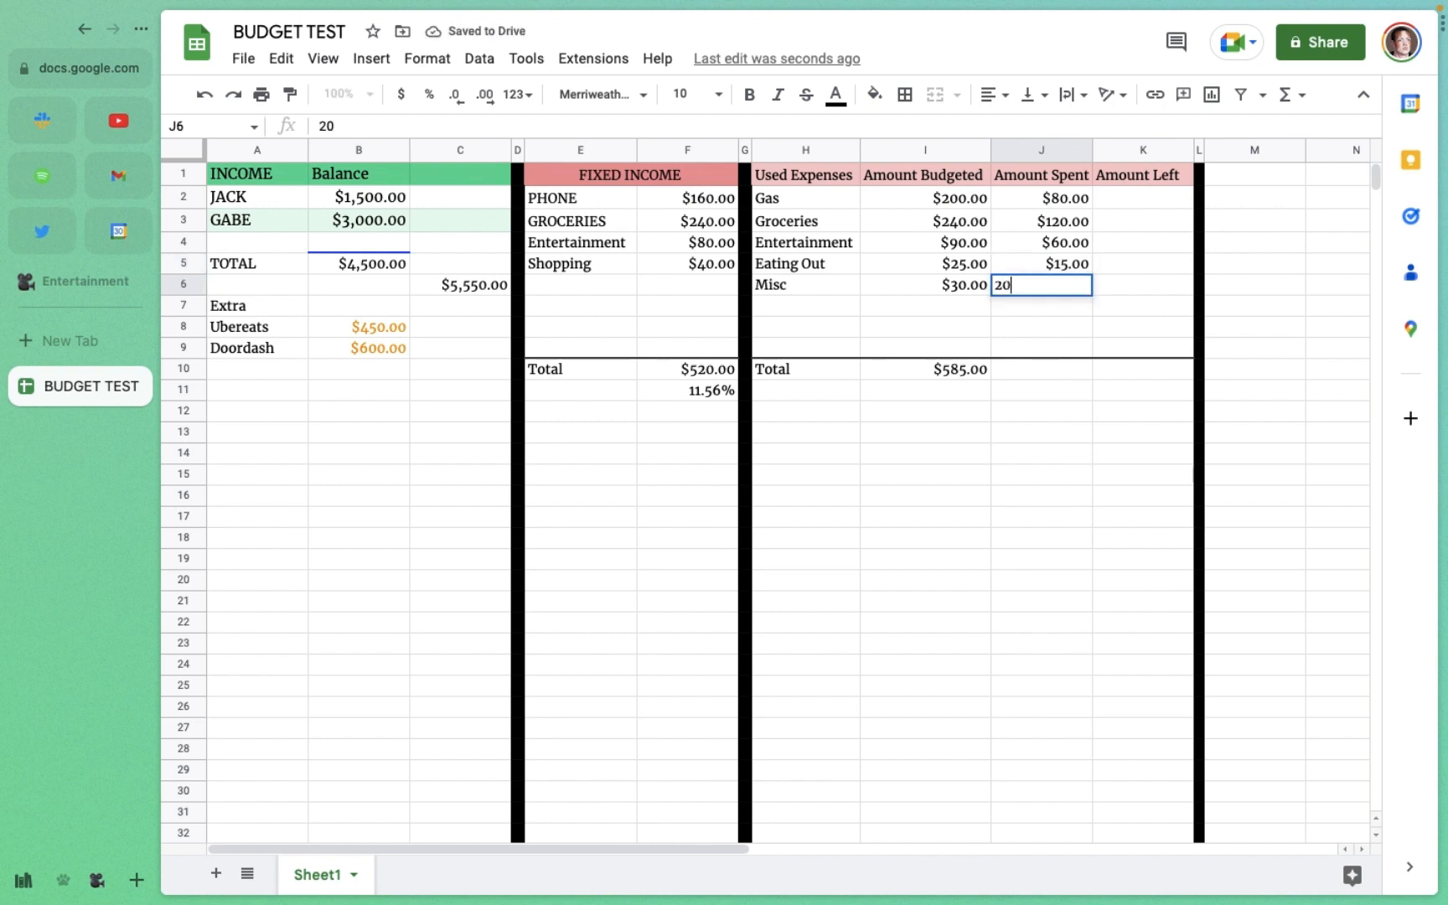
click(1062, 378)
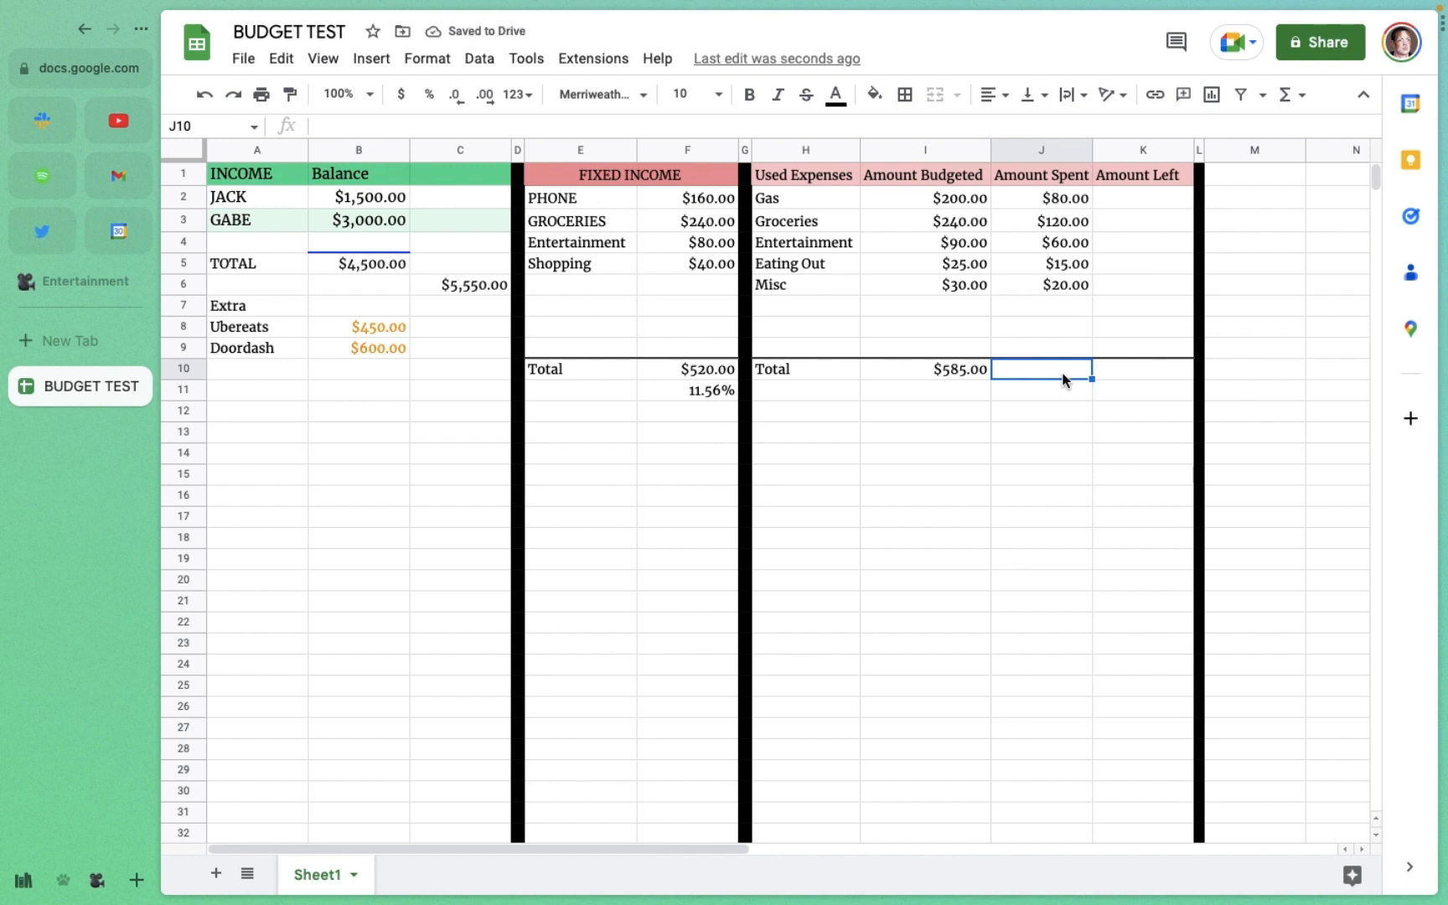
text(=)
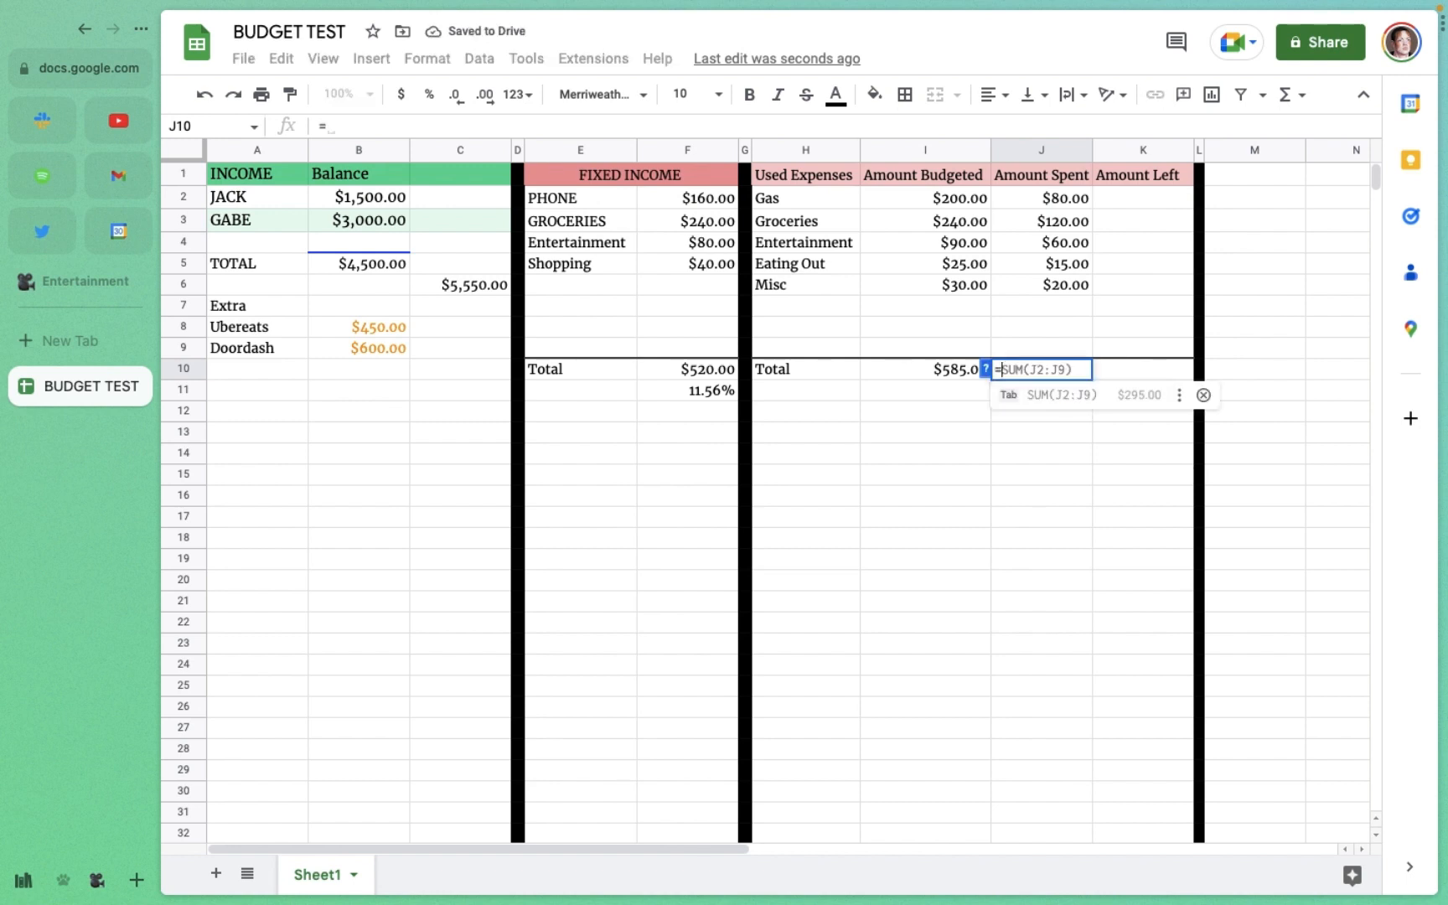
key(Tab)
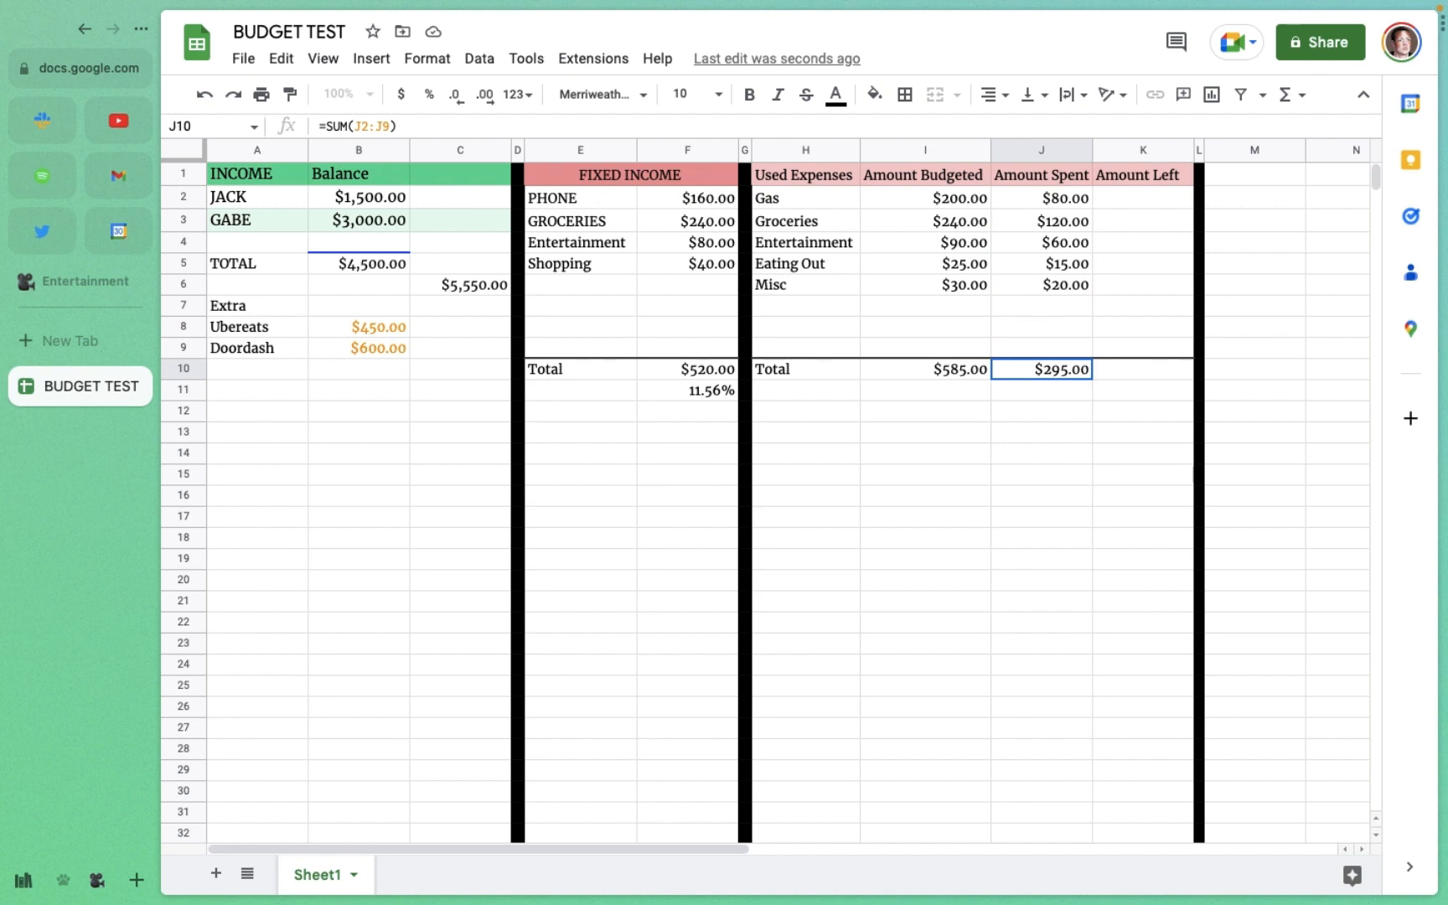
Step: Fill cells M1:O1, just beyond the black divider column L, with light cornflower blue
scroll(1095, 409, right, 5)
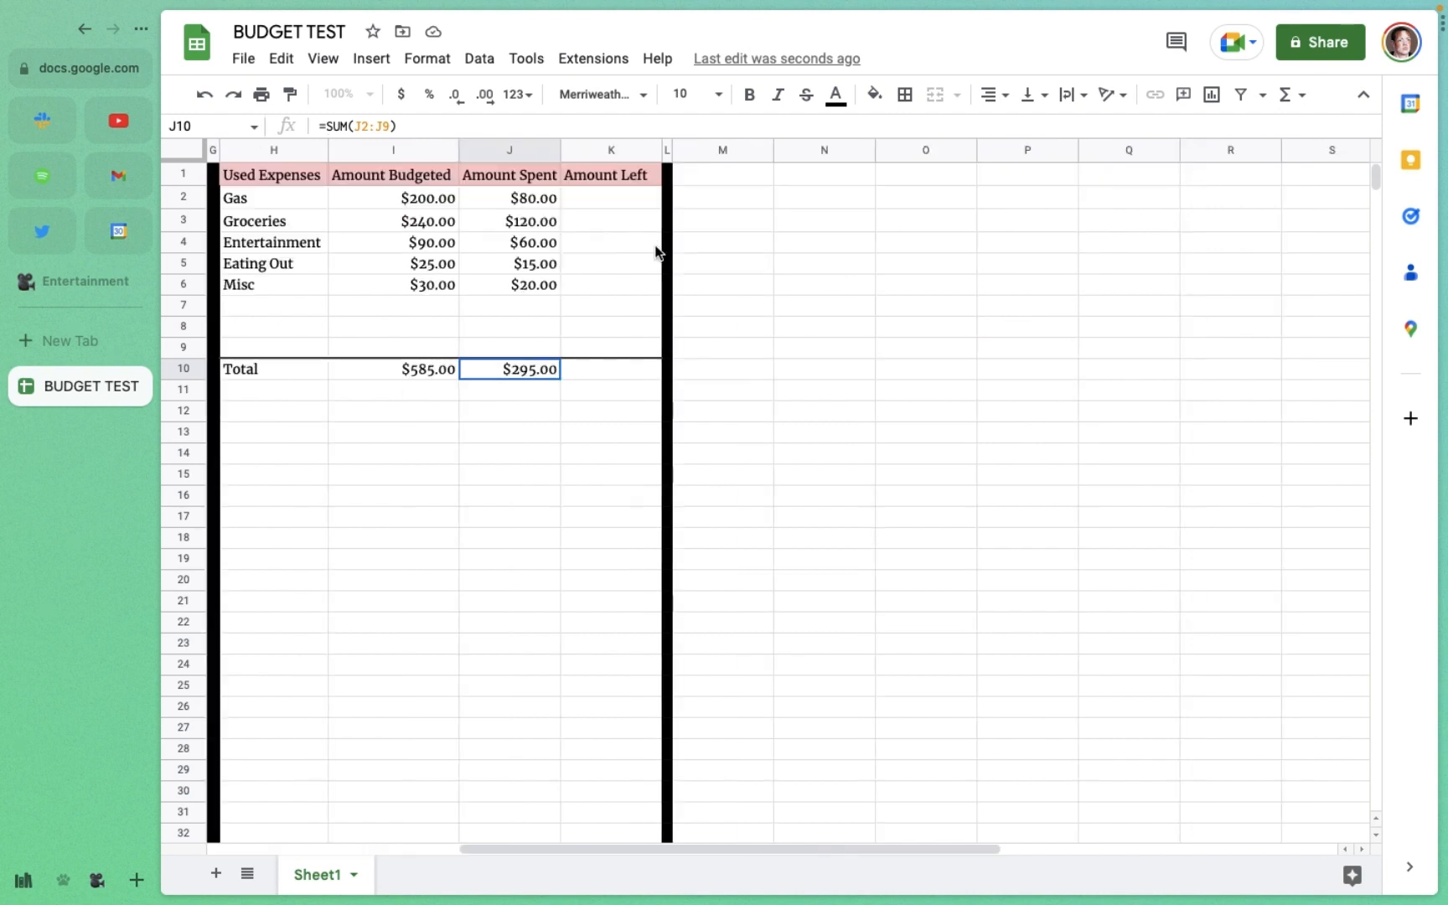
click(734, 183)
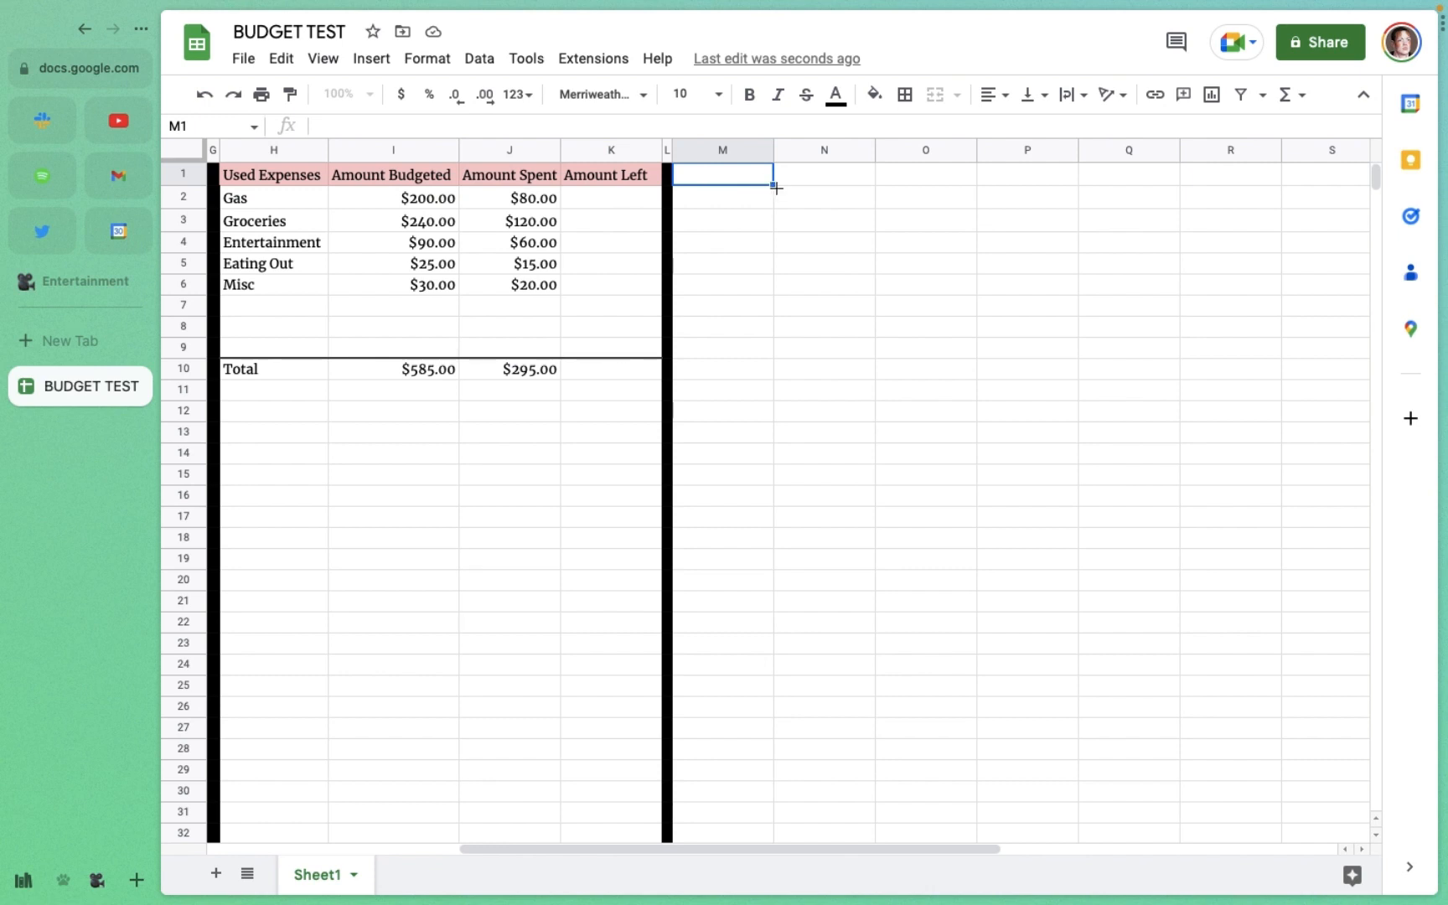
drag(776, 189, 970, 189)
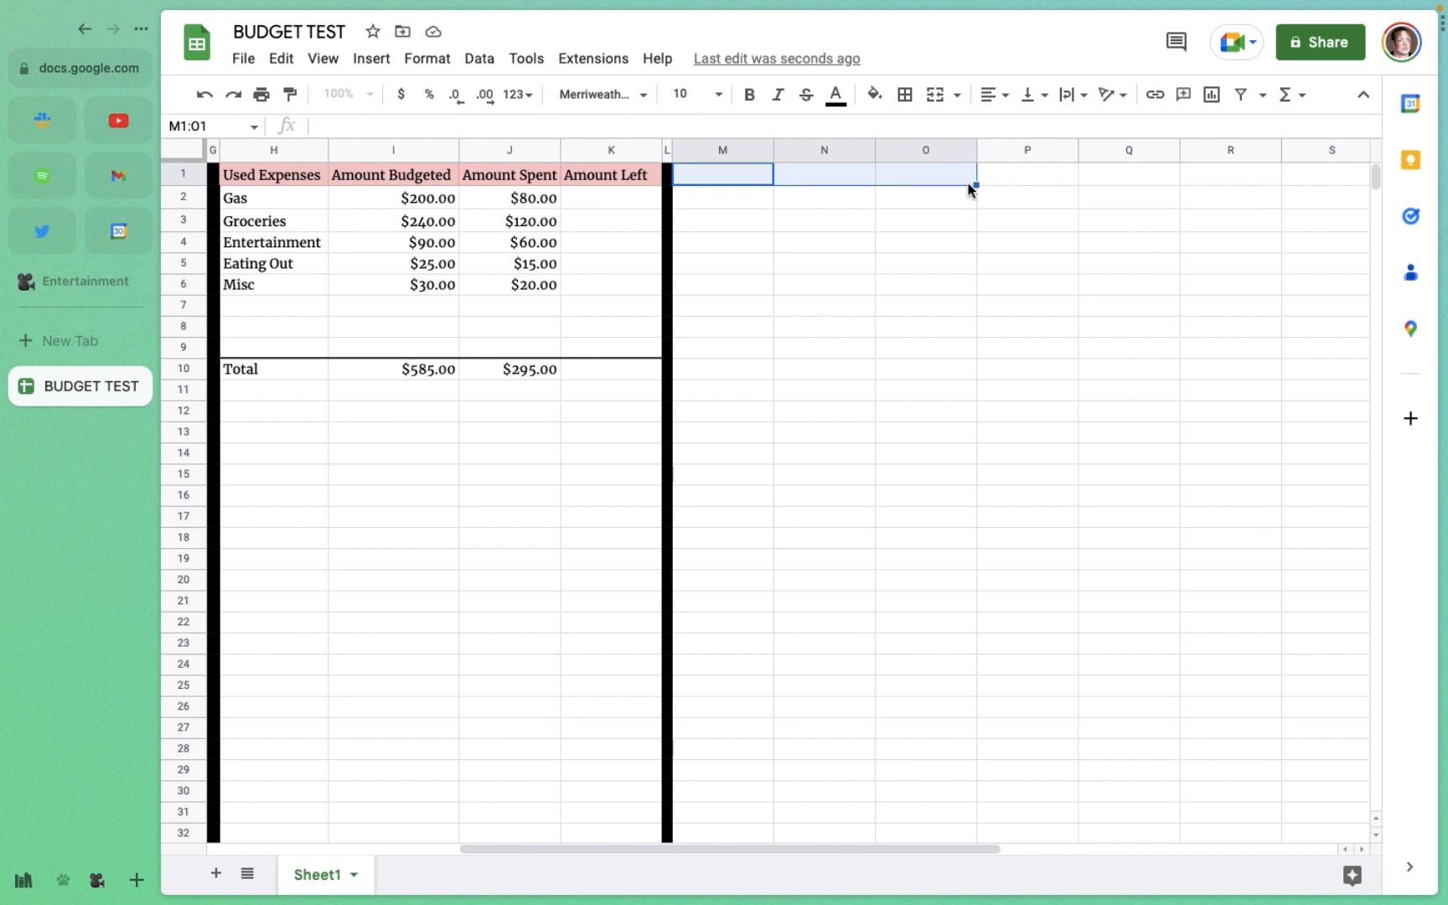
click(872, 108)
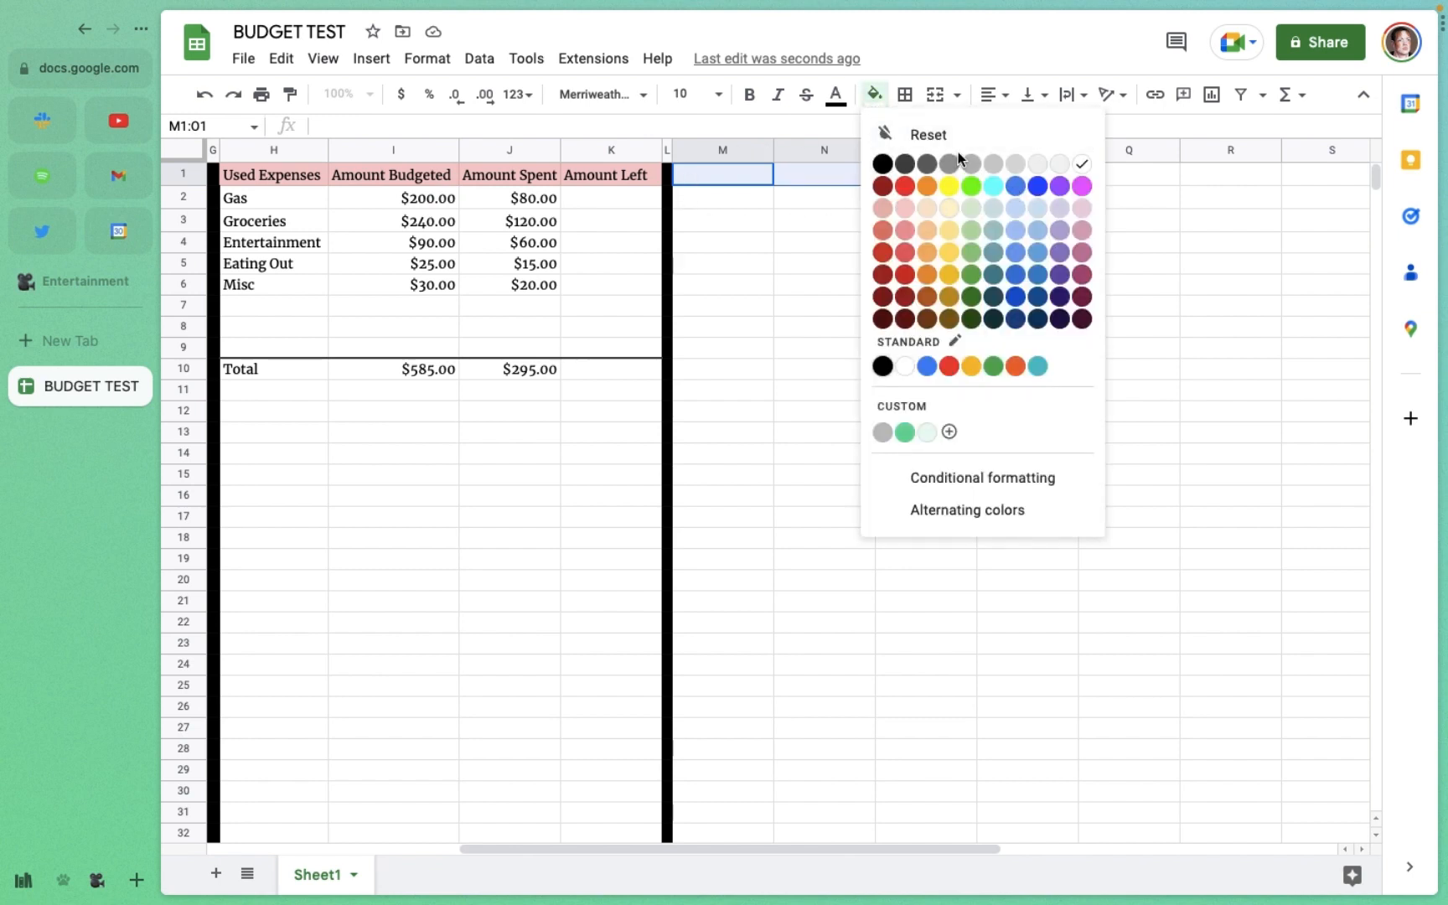
click(1019, 237)
Step: Merge the blue header cells M1:O1 into a single cell
click(724, 176)
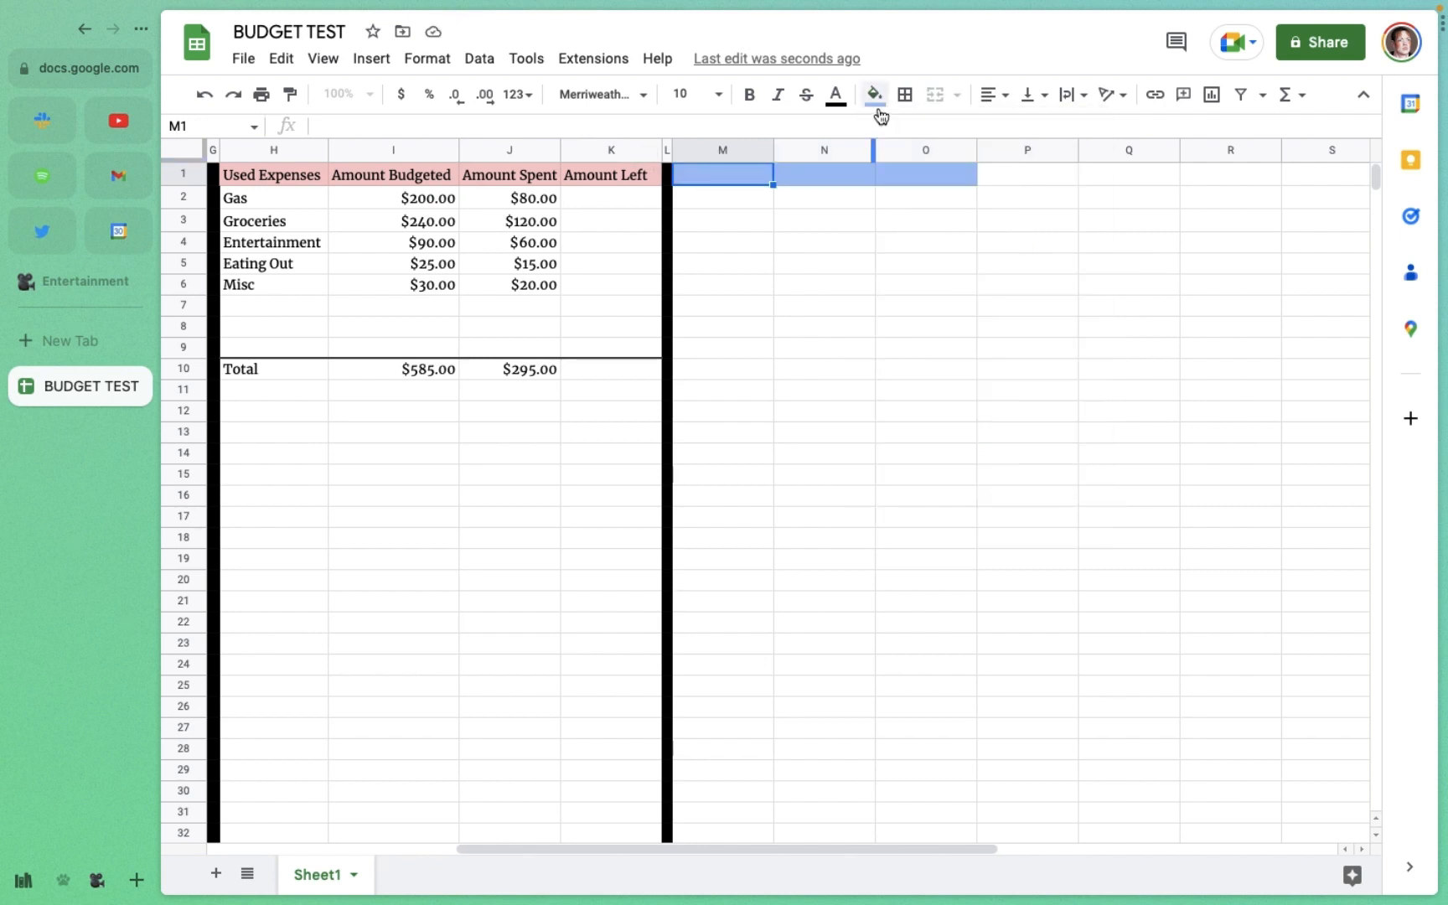
click(862, 177)
drag(753, 178, 824, 175)
click(936, 95)
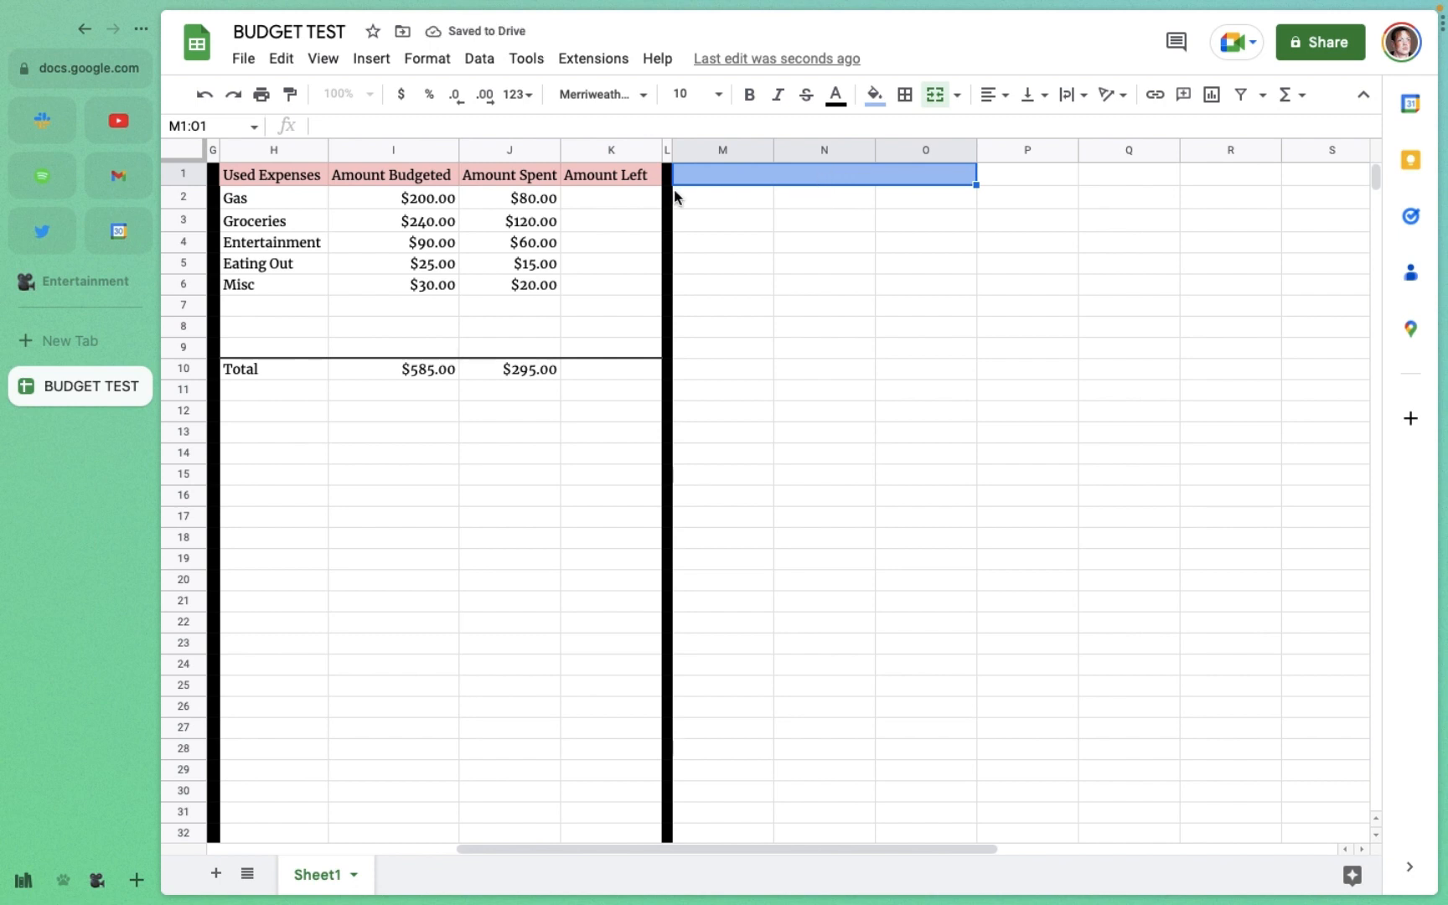
click(591, 182)
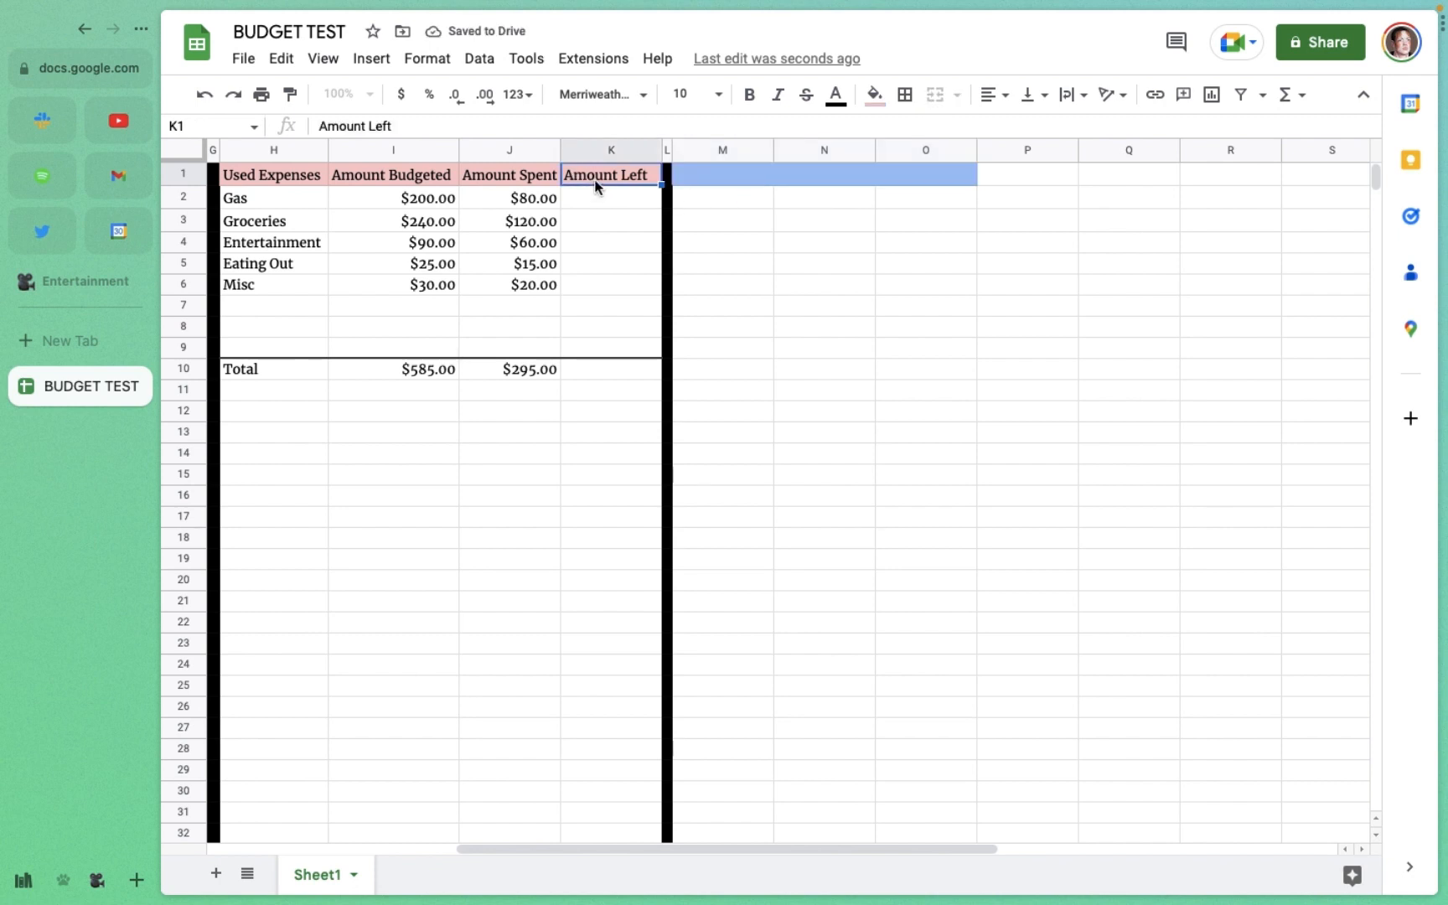
click(602, 184)
mouse_move(601, 183)
mouse_down()
mouse_move(601, 204)
mouse_move(601, 162)
mouse_up()
click(769, 165)
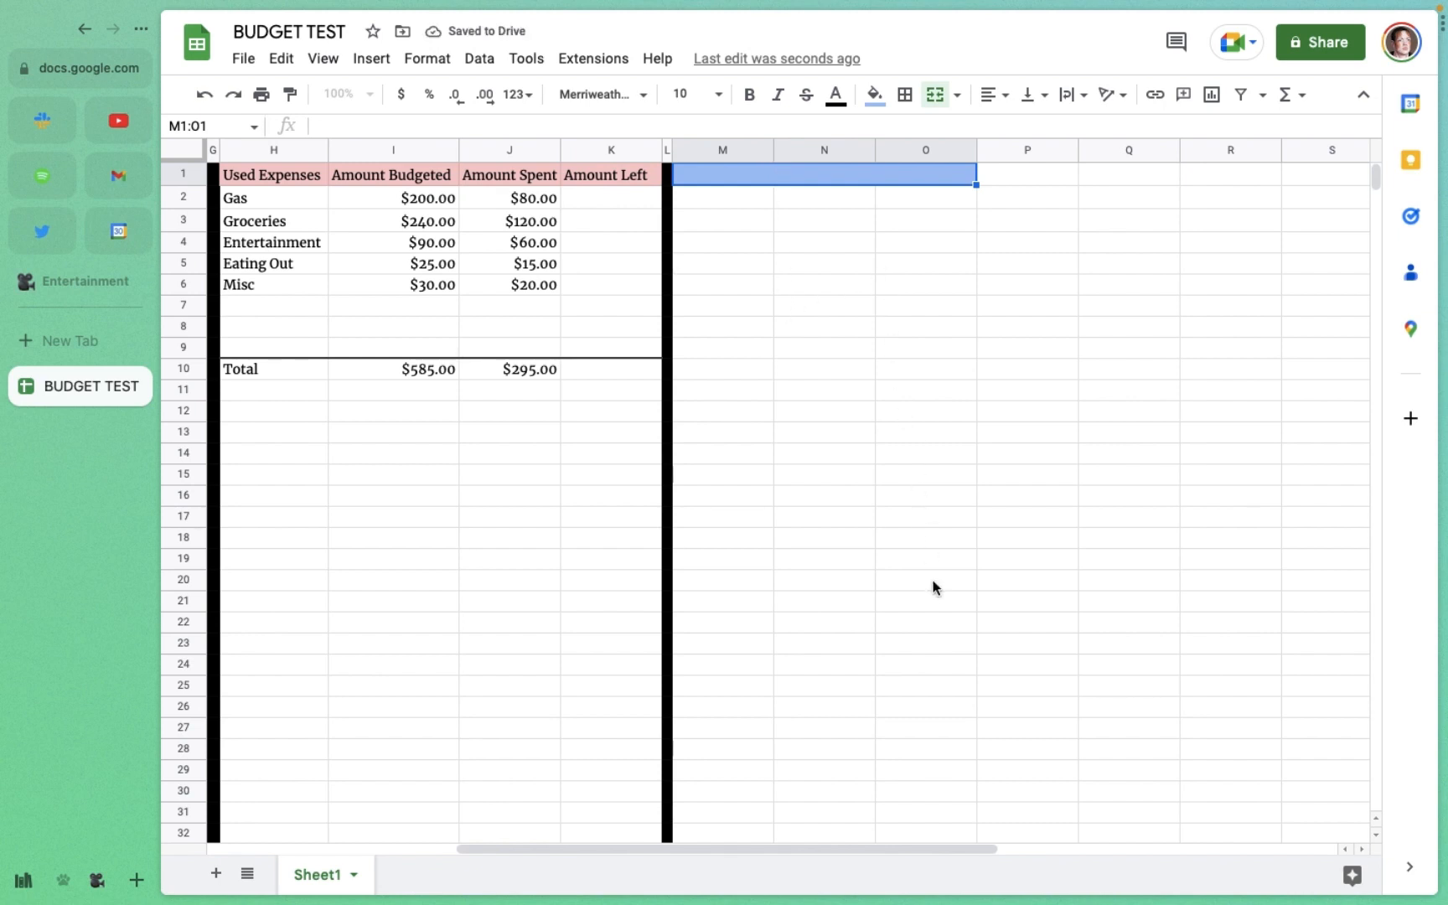
Step: Enter the heading "Expenses out" in the merged blue header cell and center it horizontally
click(851, 172)
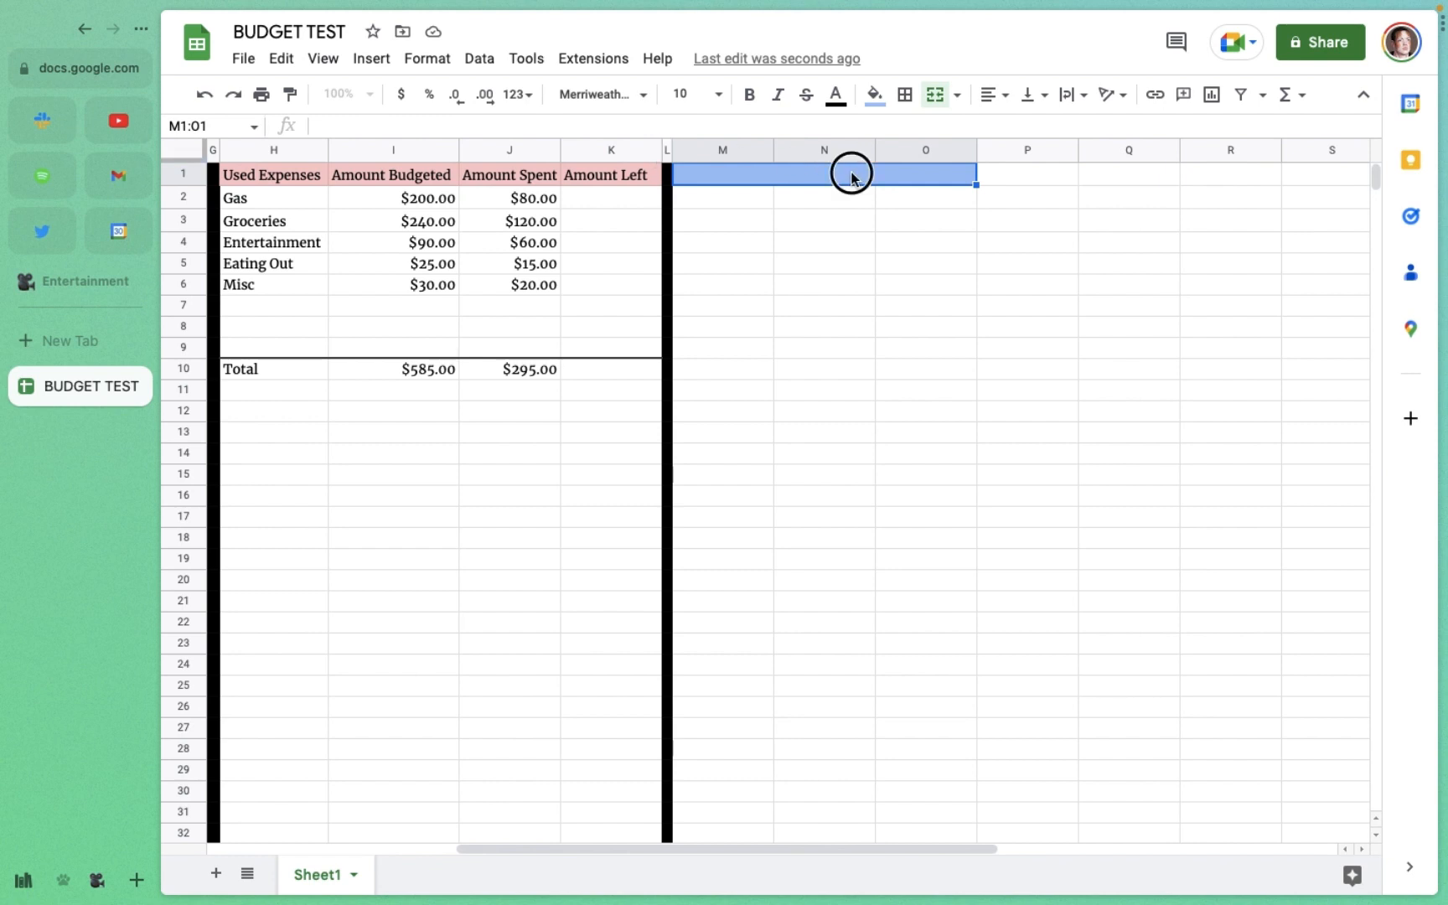
text(E)
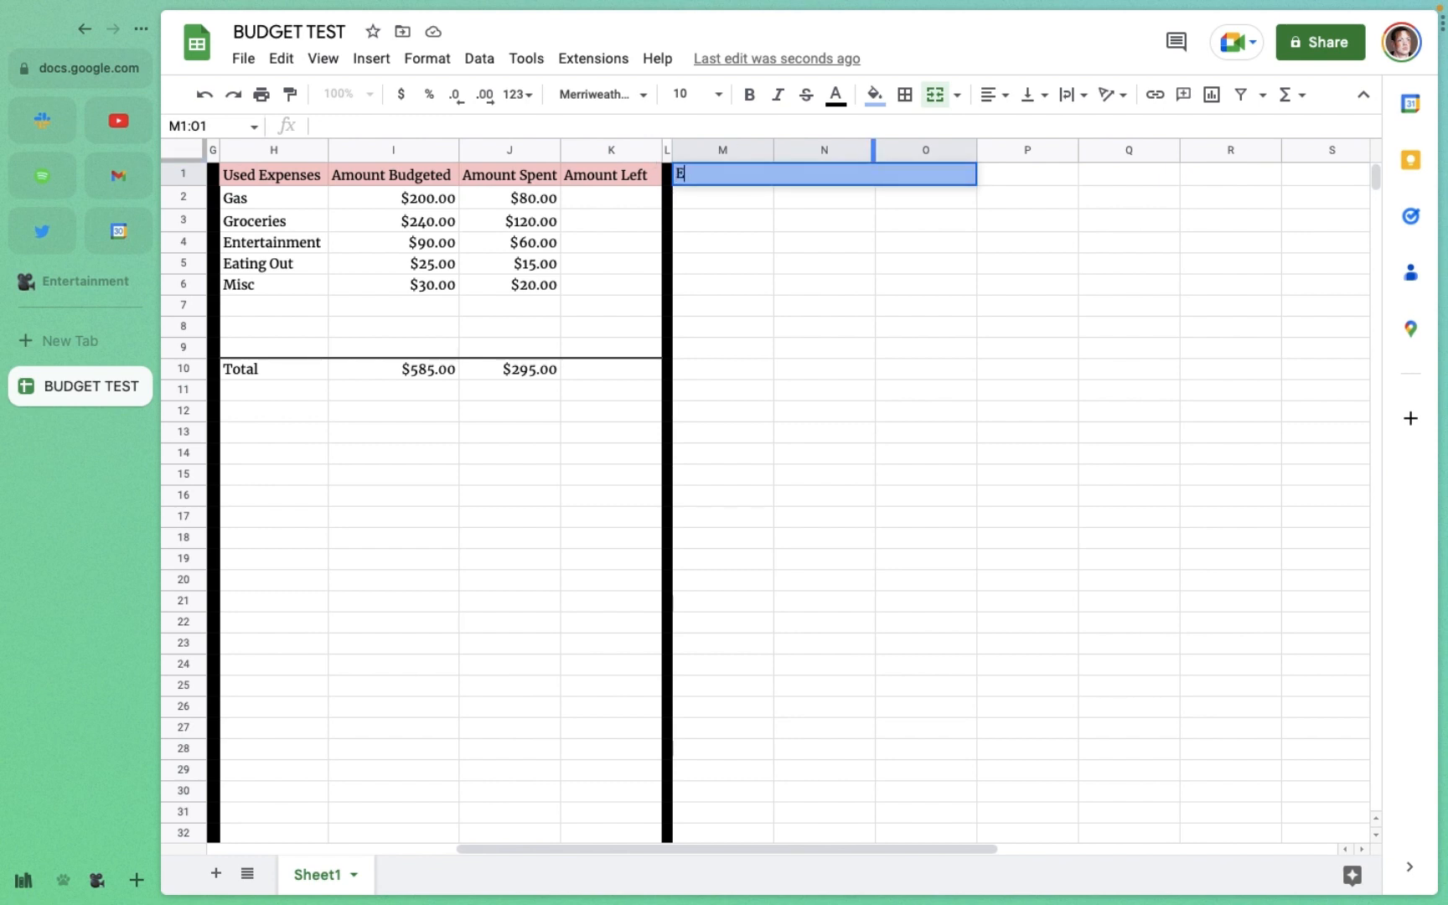
text(xpenses OUT)
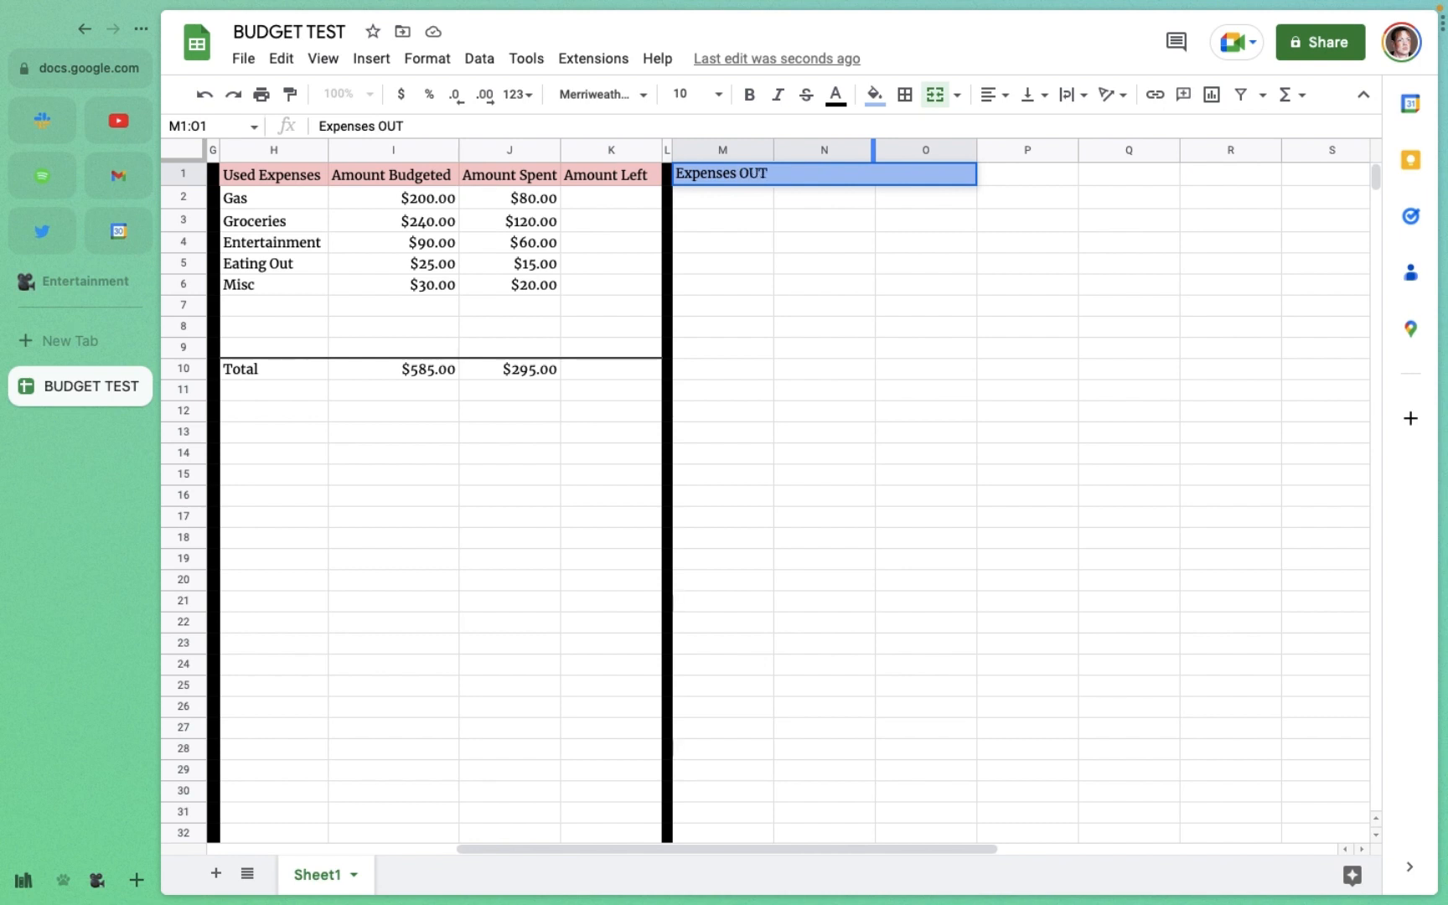
key(BackSpace)
key(BackSpace)
key(BackSpace)
text(out)
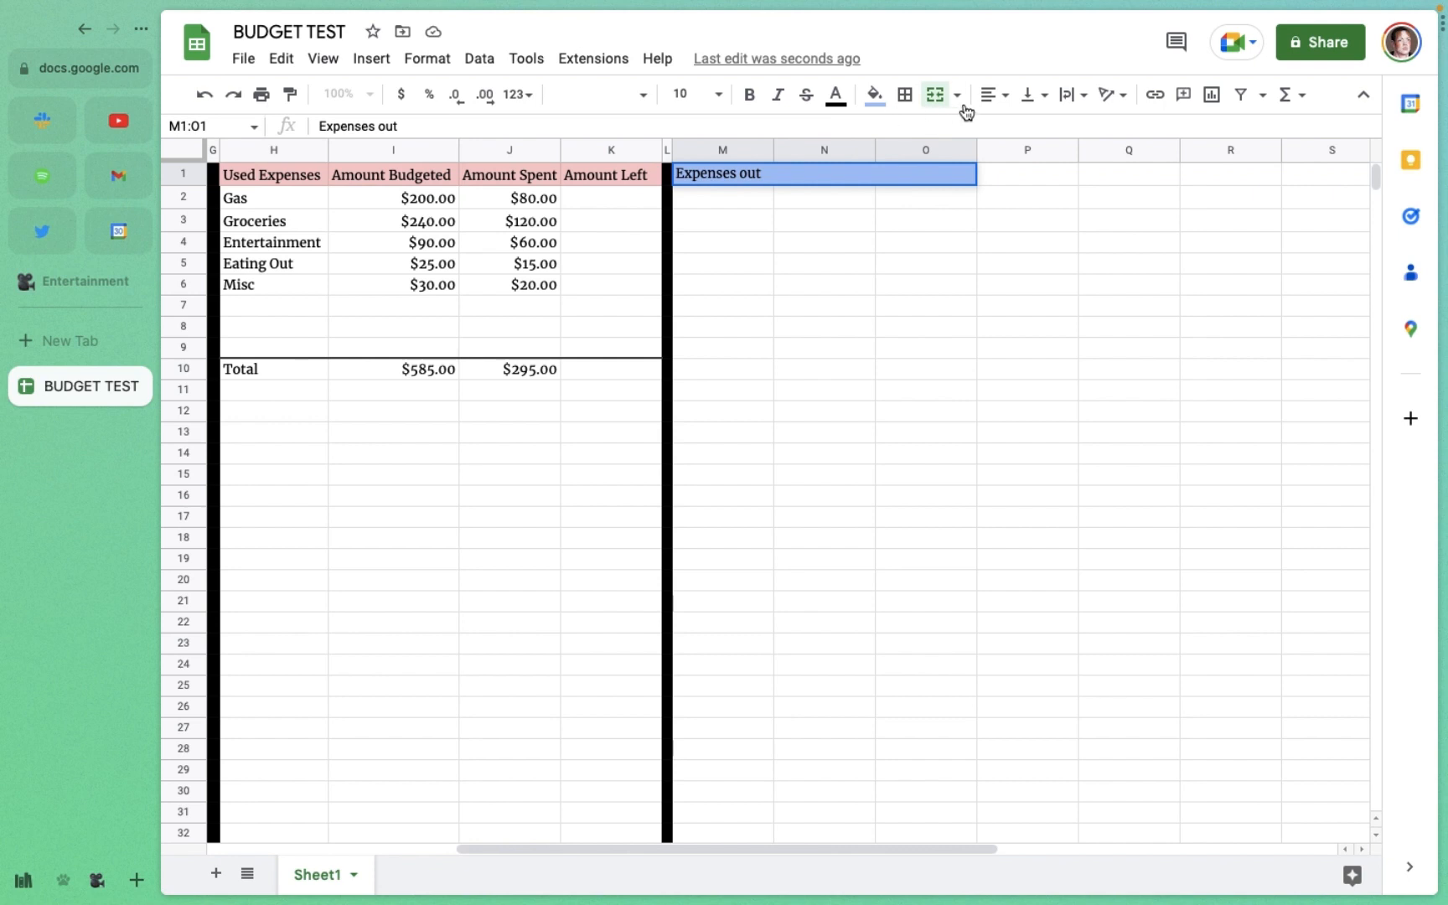
click(1004, 97)
click(1016, 129)
Step: List Gas with 80 and groceries with 120 in rows 2 and 3 under the Expenses out heading
click(764, 208)
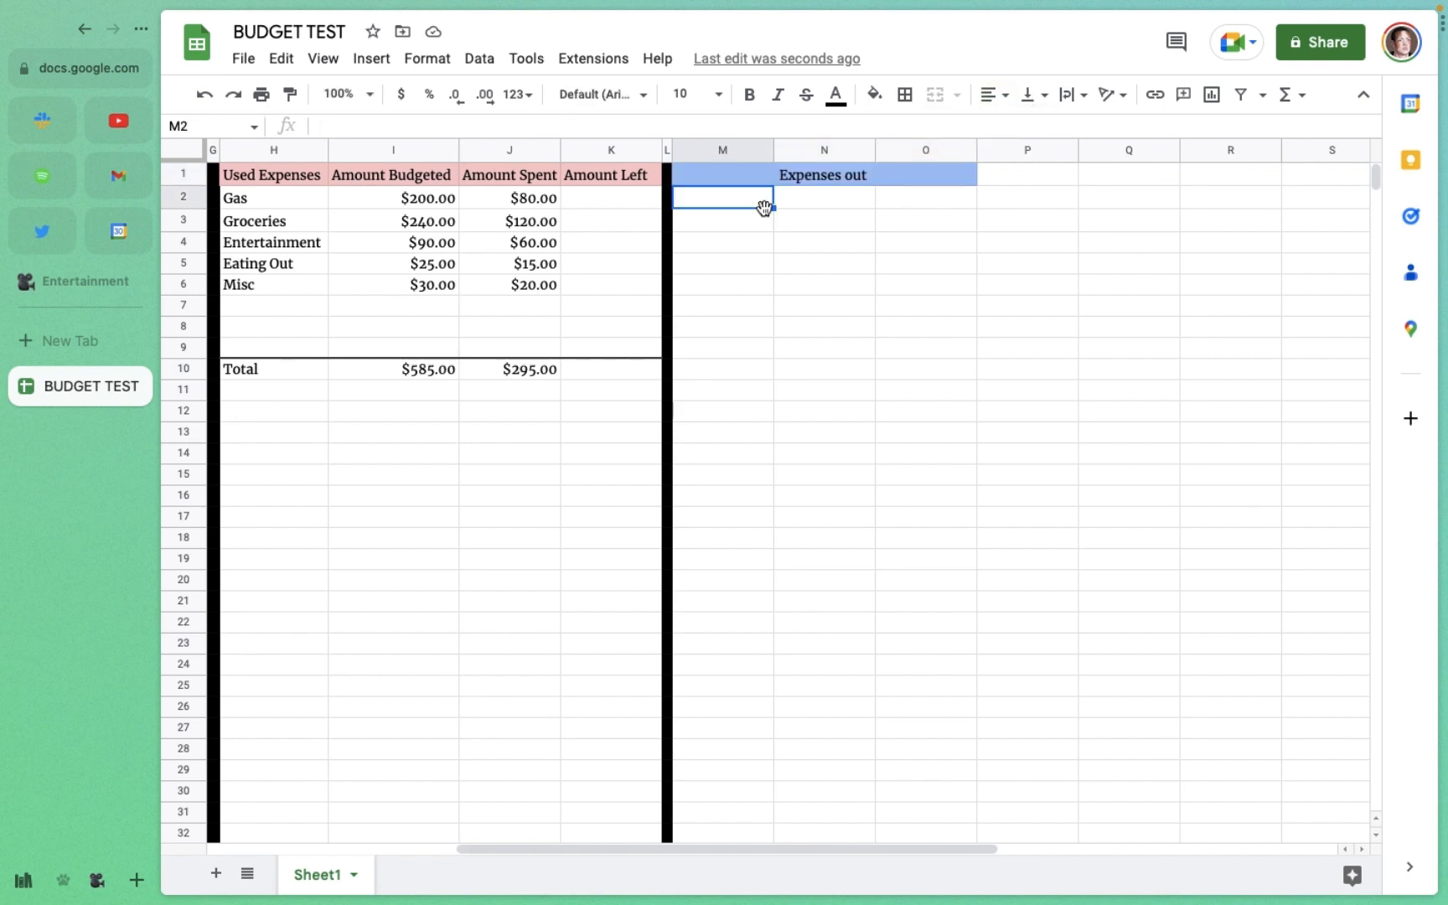
text(Gas)
key(Tab)
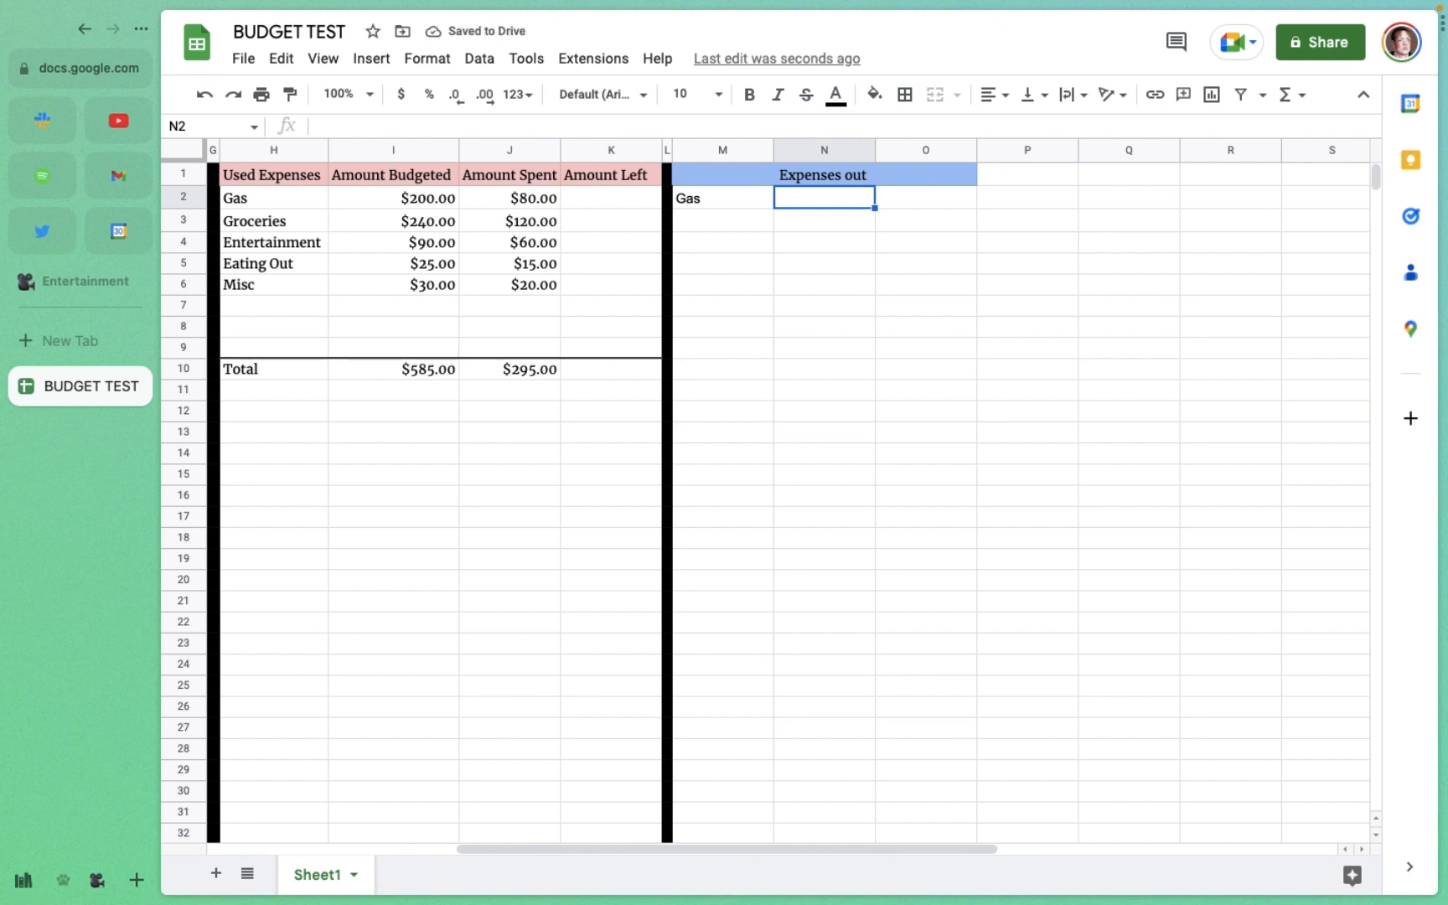
text(80)
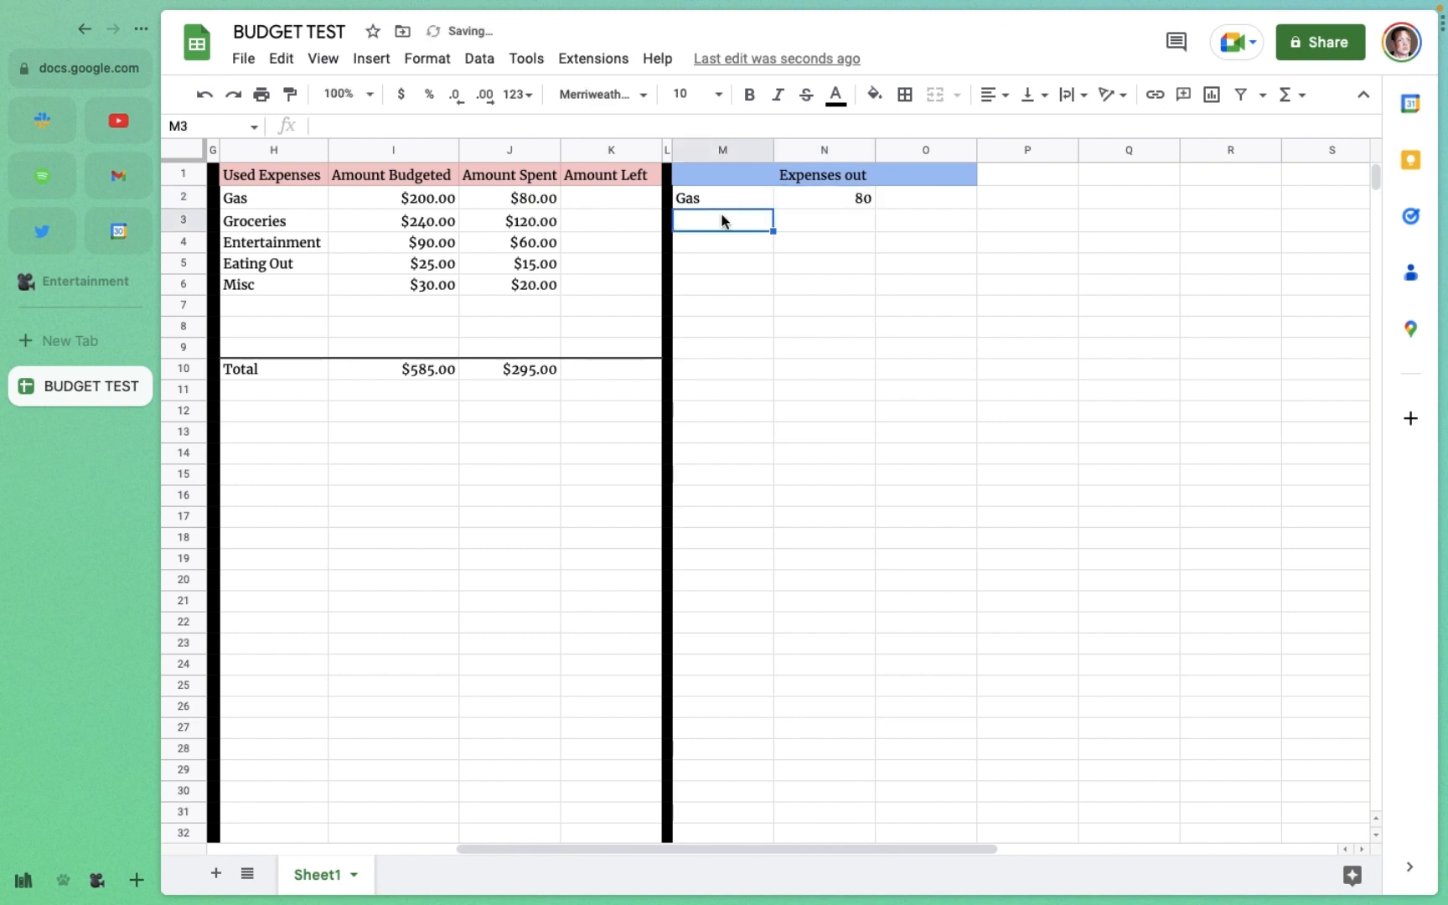
click(726, 220)
text(groceries)
key(Tab)
text(120)
key(Return)
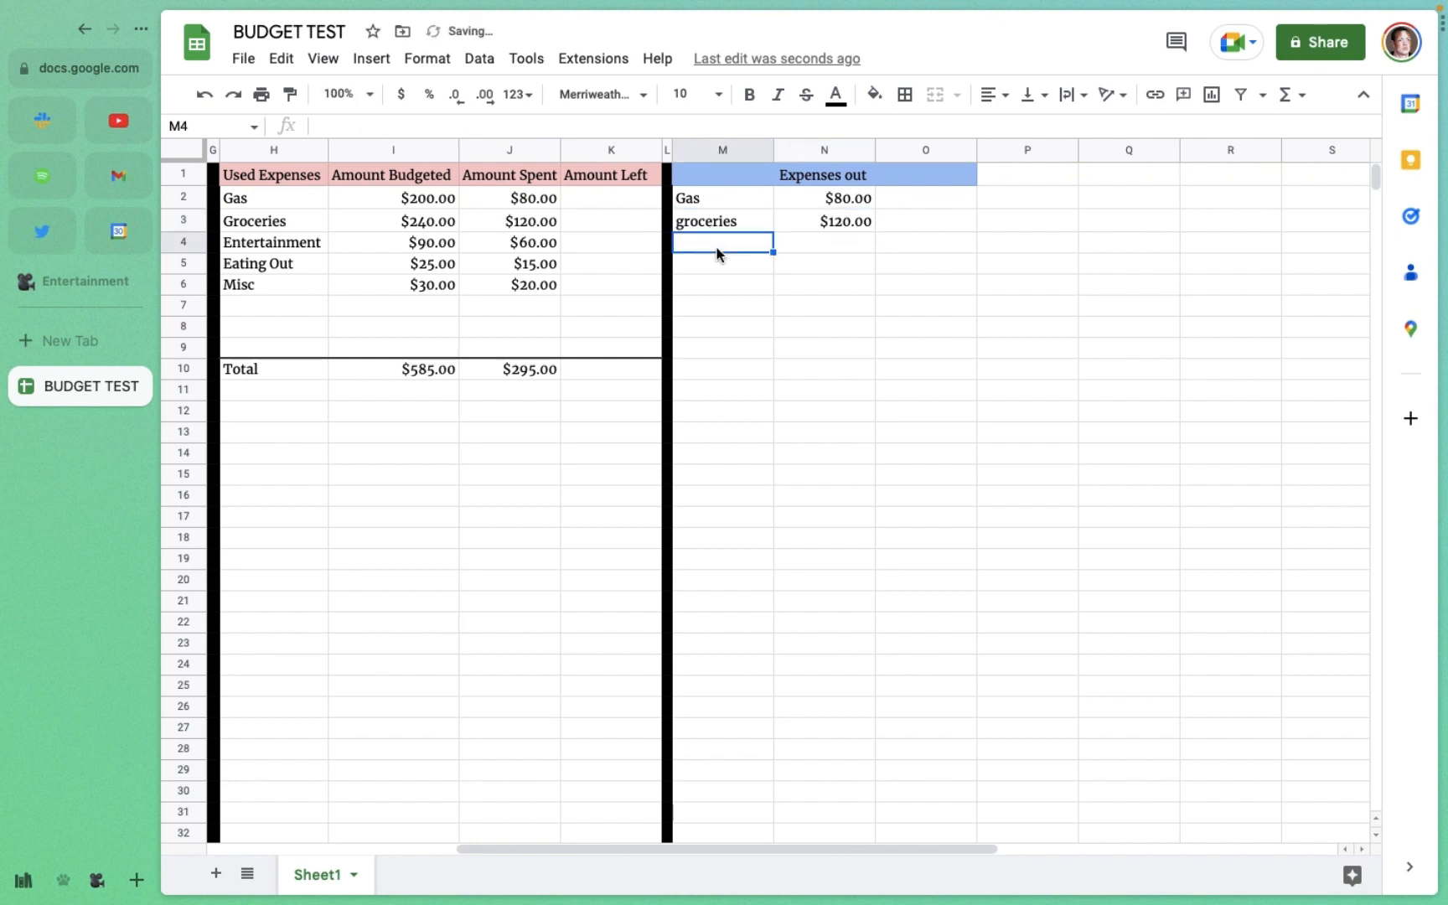
Step: Add Entertainment with 60 in row 4 of Expenses out, with the note "Netflix, spotify , HBO MAX" in column O
text(Entertainment)
key(Tab)
text(60)
key(Return)
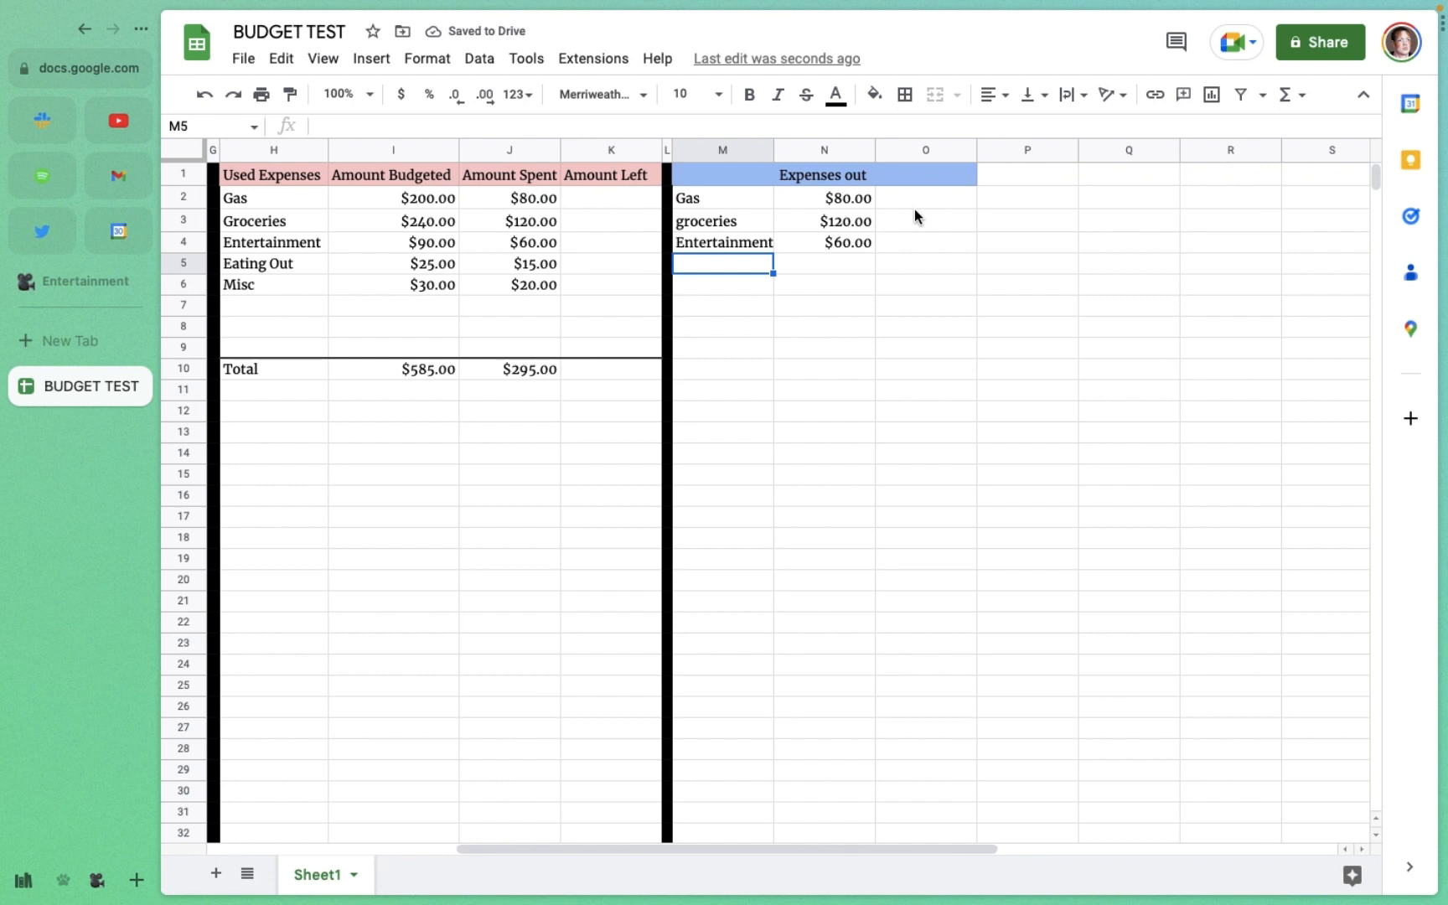
click(973, 197)
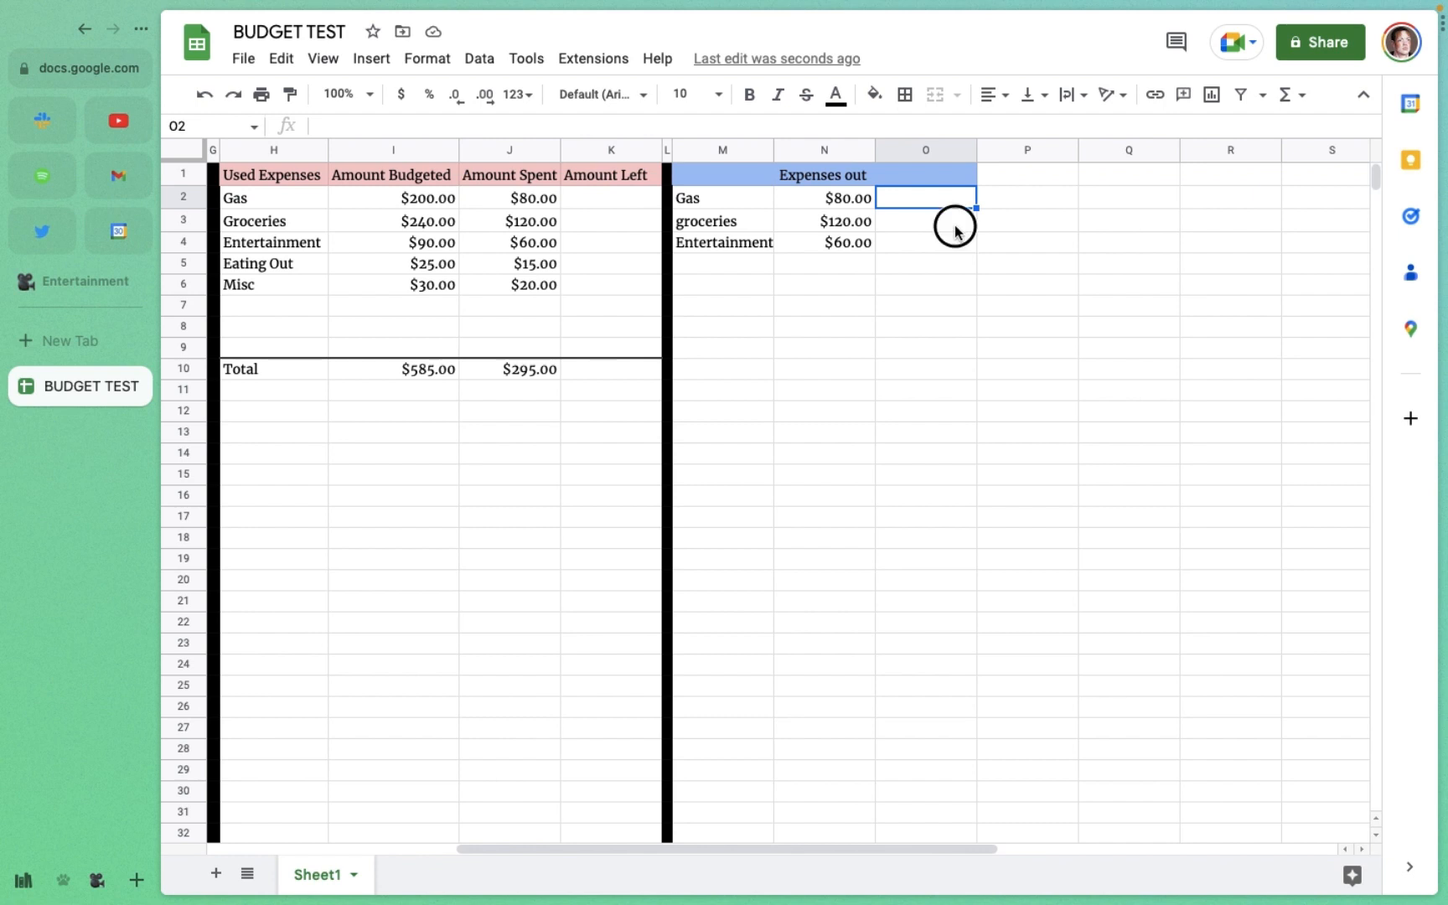
click(955, 228)
Step: Add Eating Out with 15 and Misc with 20 in rows 5 and 6 of the Expenses out list
text(Eating Out)
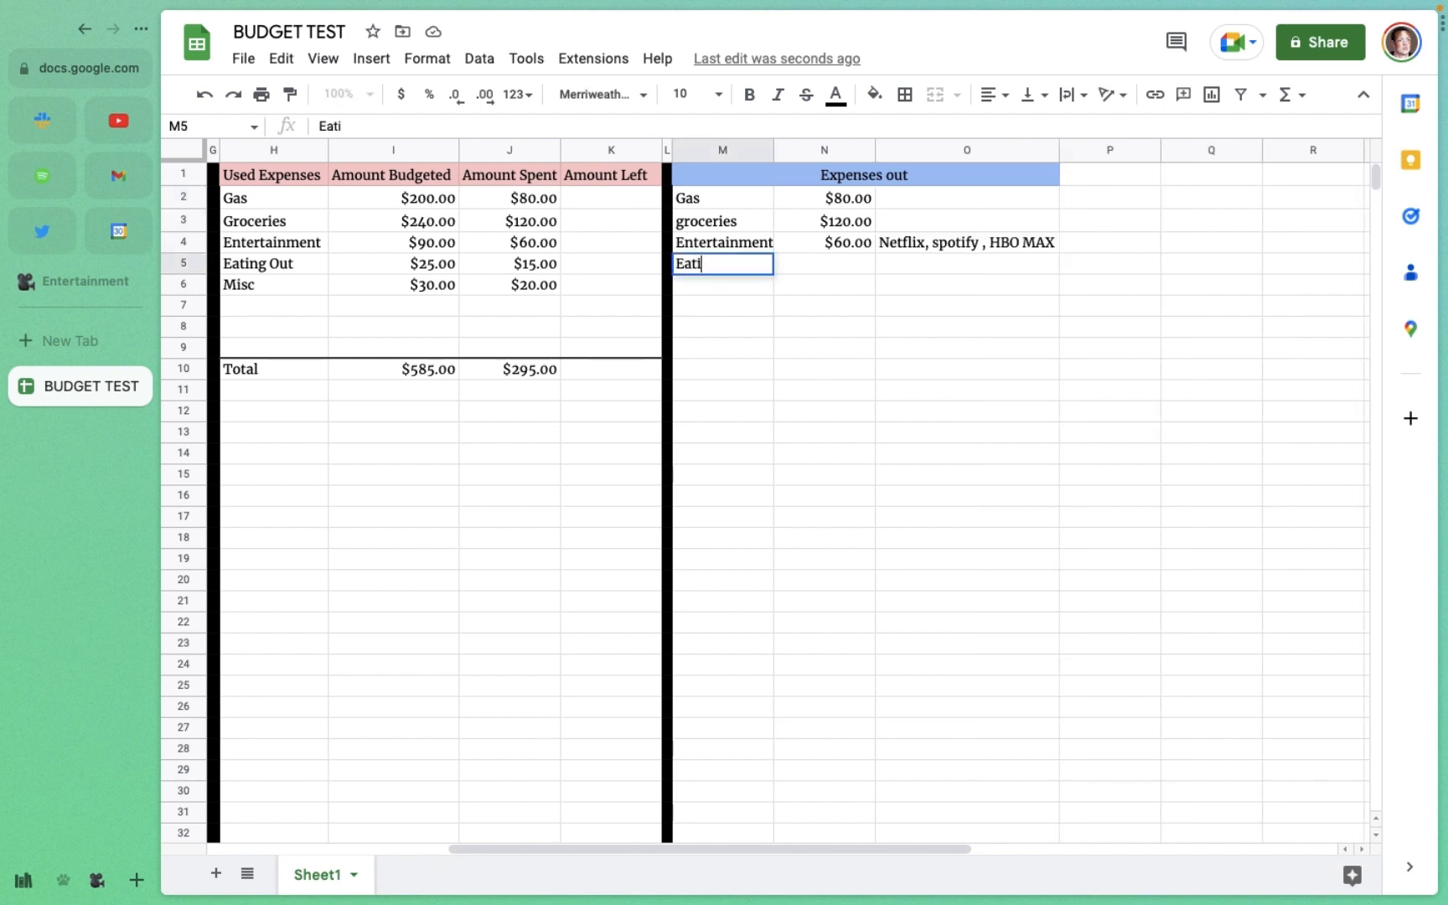
key(Tab)
text(15)
key(Return)
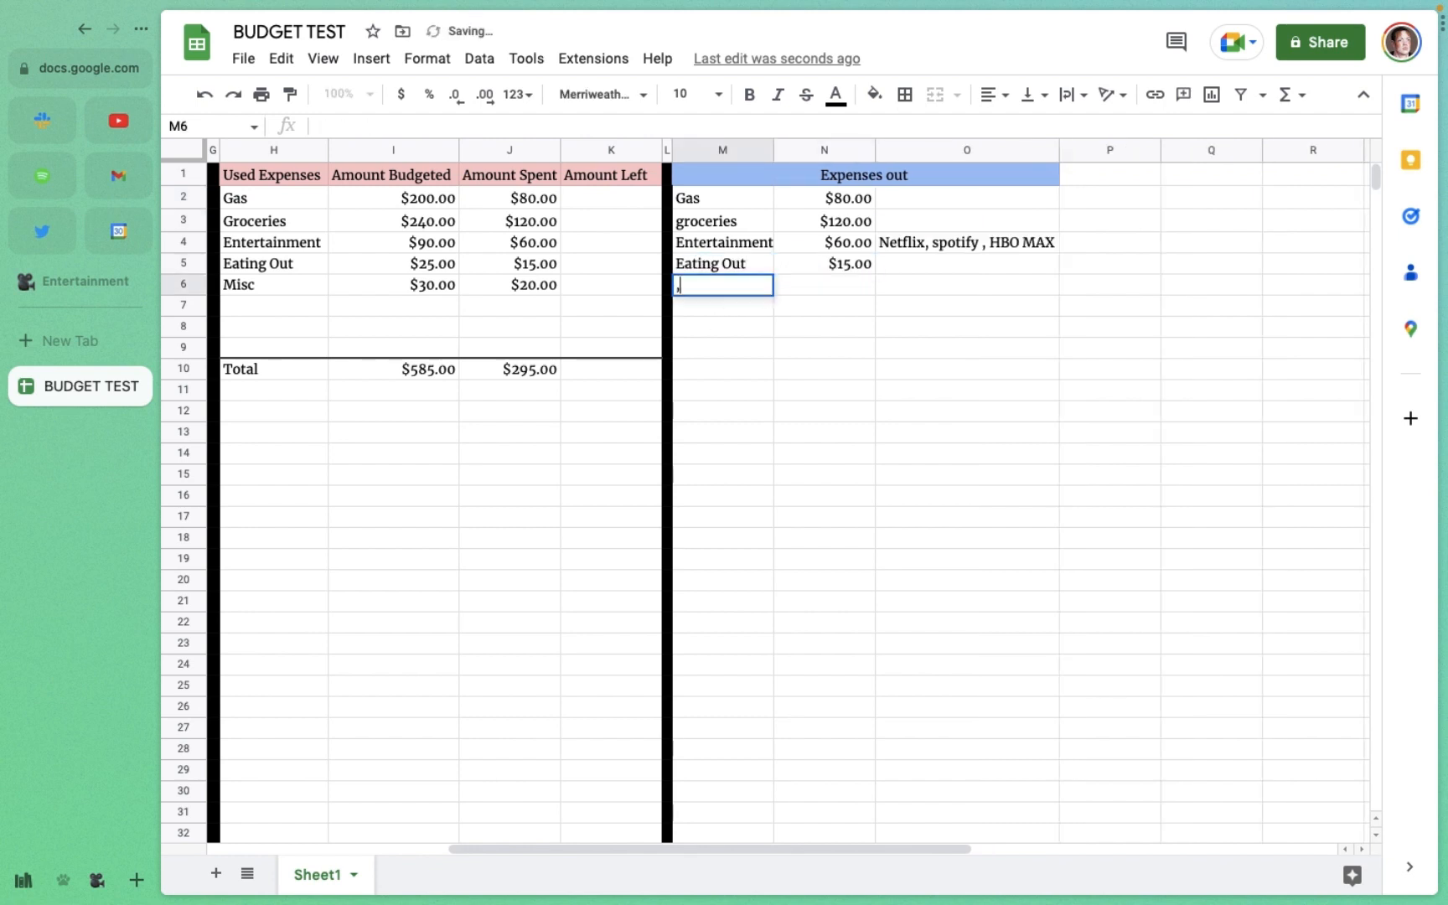
text(Misc)
key(Tab)
text(20)
key(Tab)
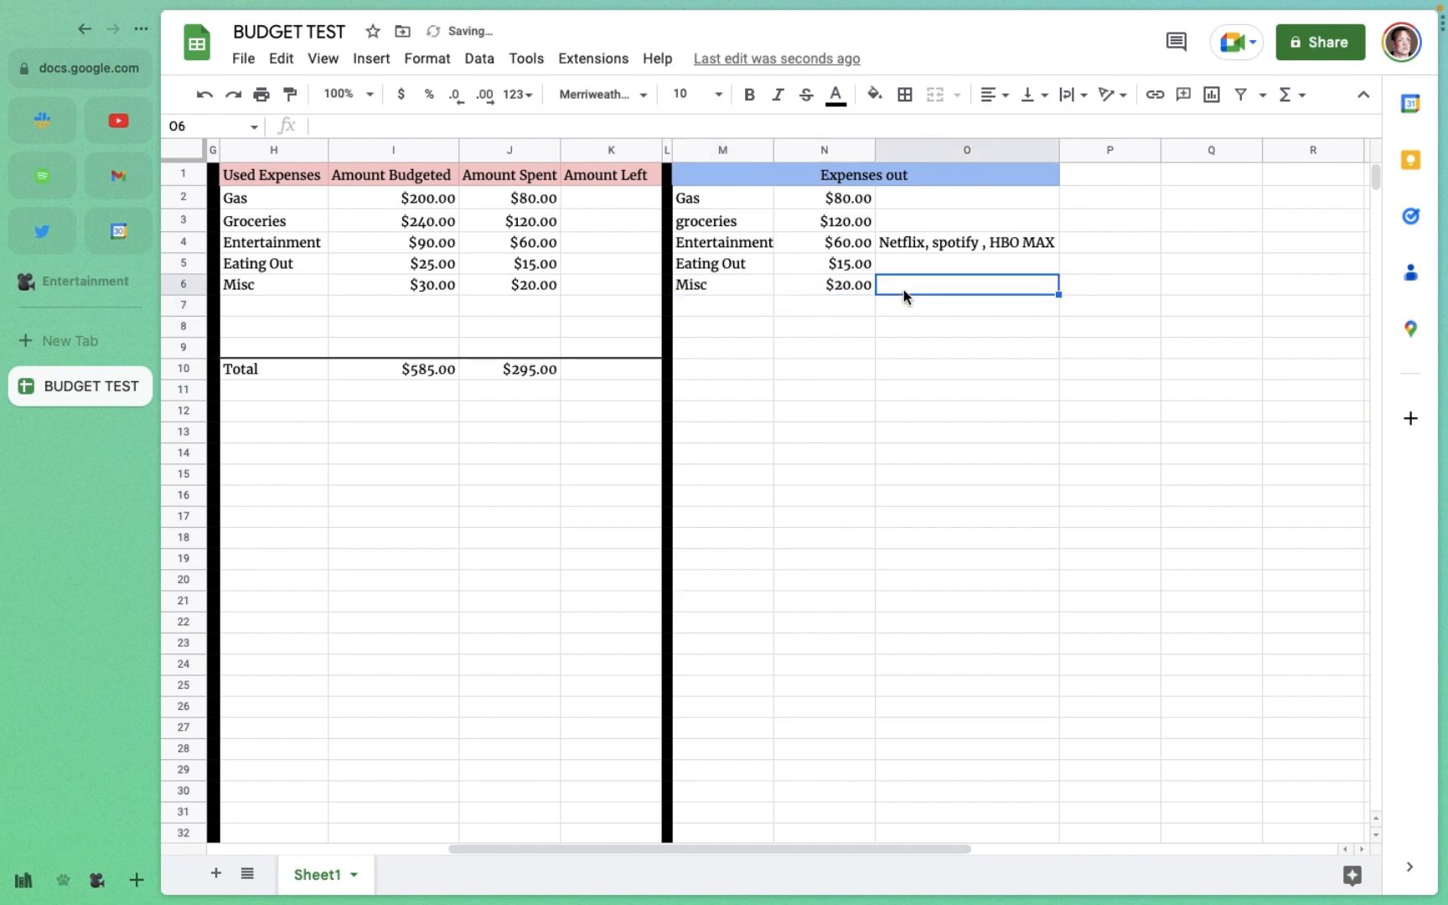
Step: Add the notes "Taco bell" for Eating Out and "Target run" for Misc in column O
click(915, 272)
text(Taco bell)
click(915, 286)
text(Tar)
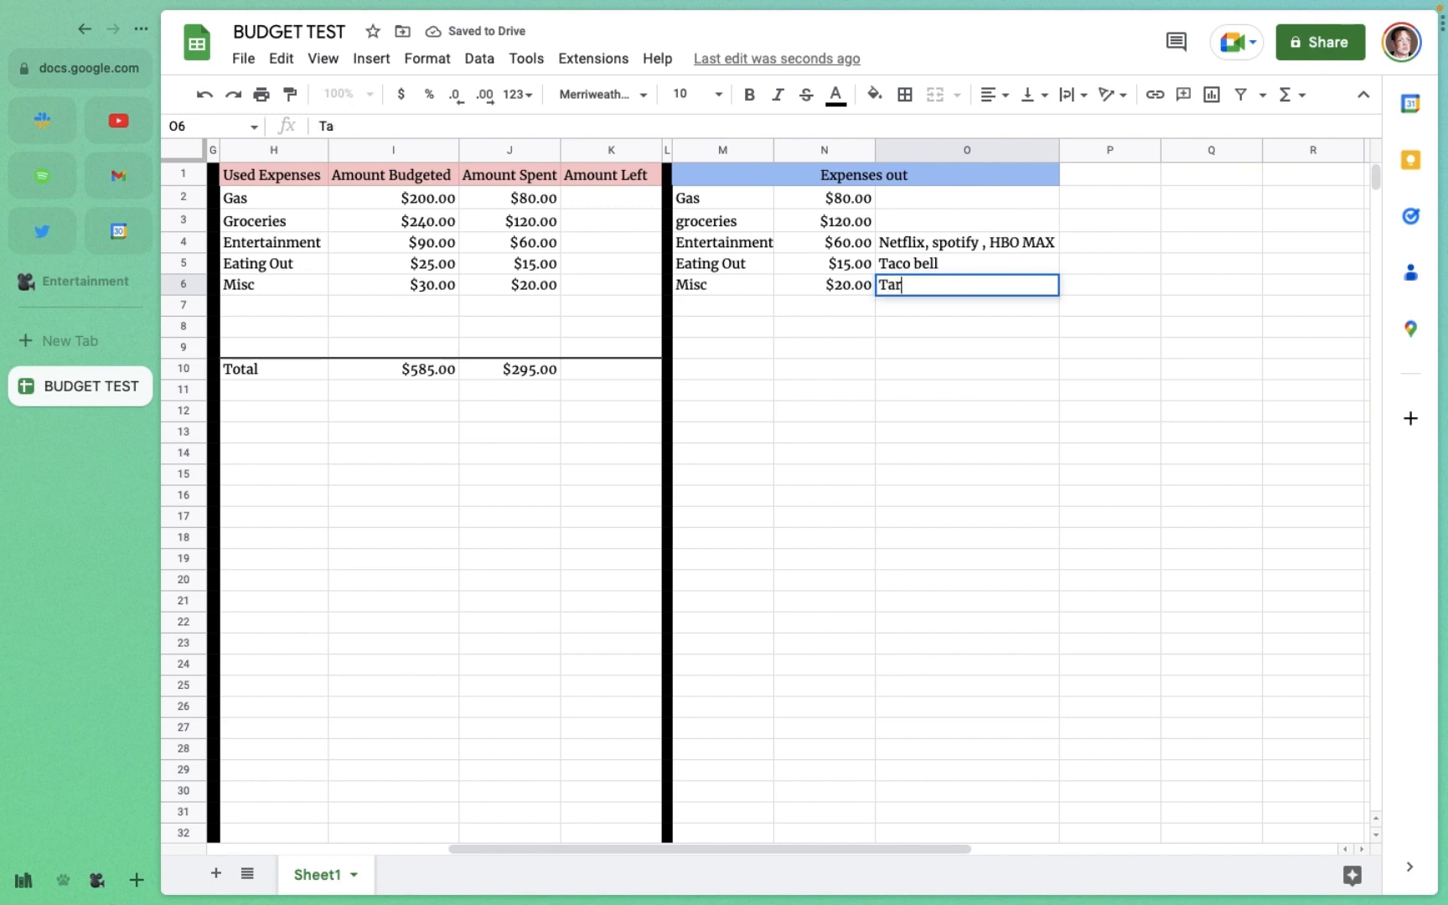
text(get run)
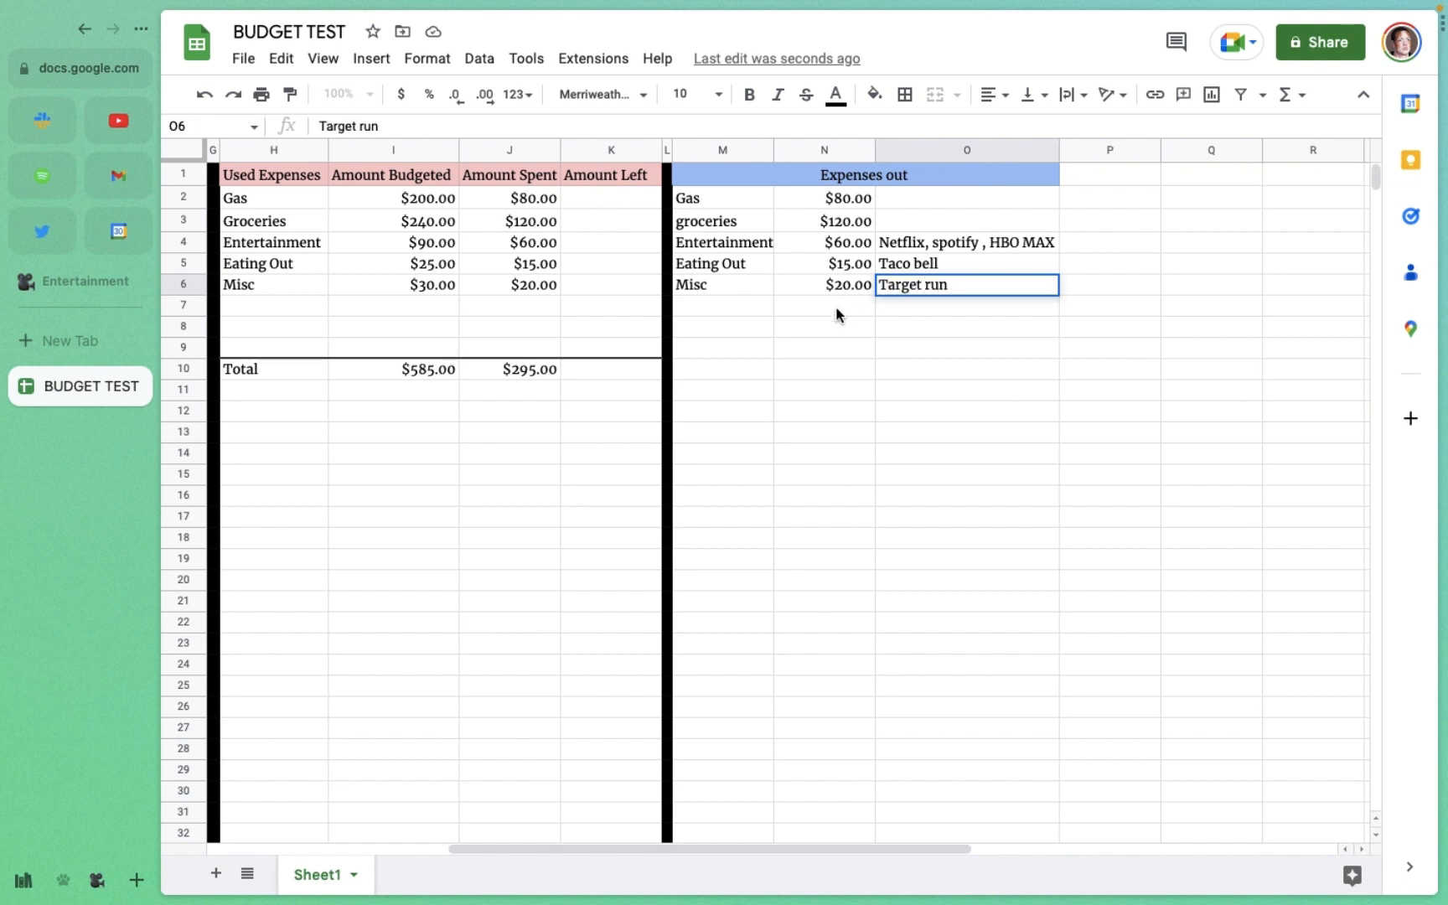
click(738, 310)
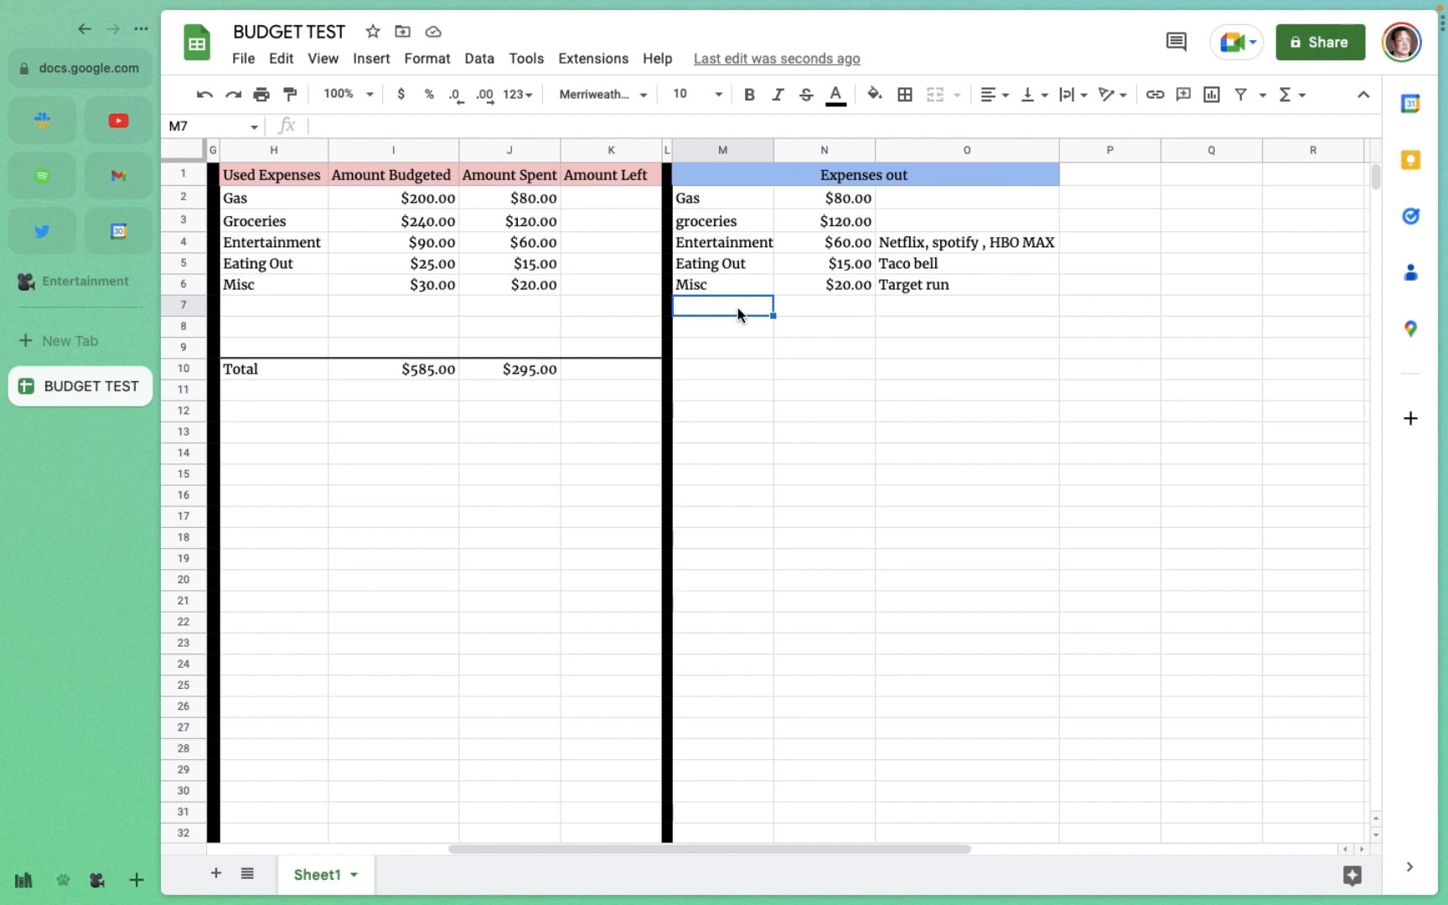
Step: Clear the Amount Spent values for Gas through Misc in J2:J6
drag(537, 197, 553, 290)
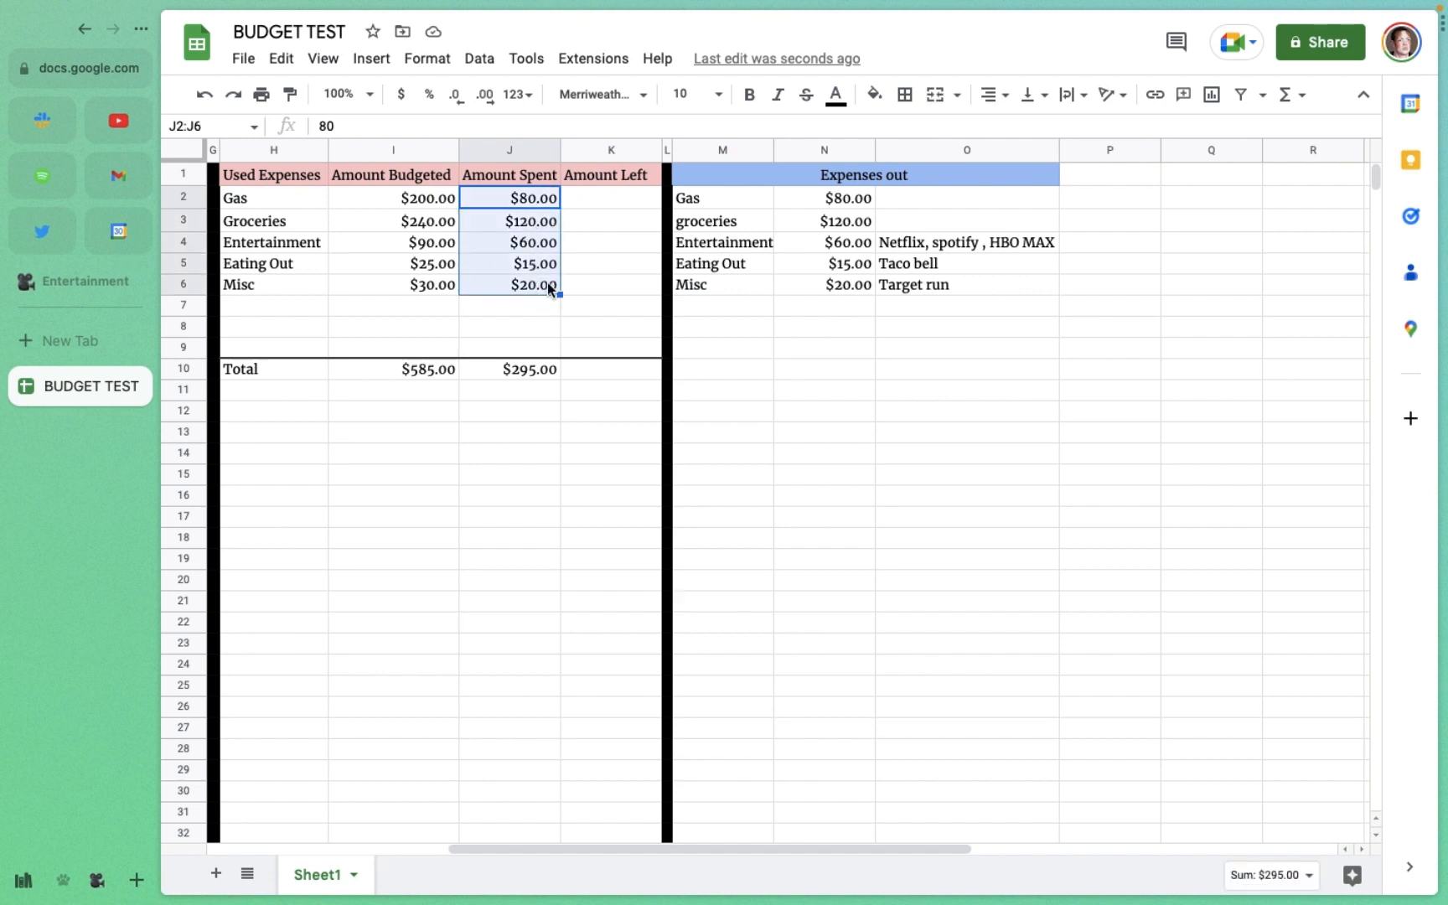
key(Delete)
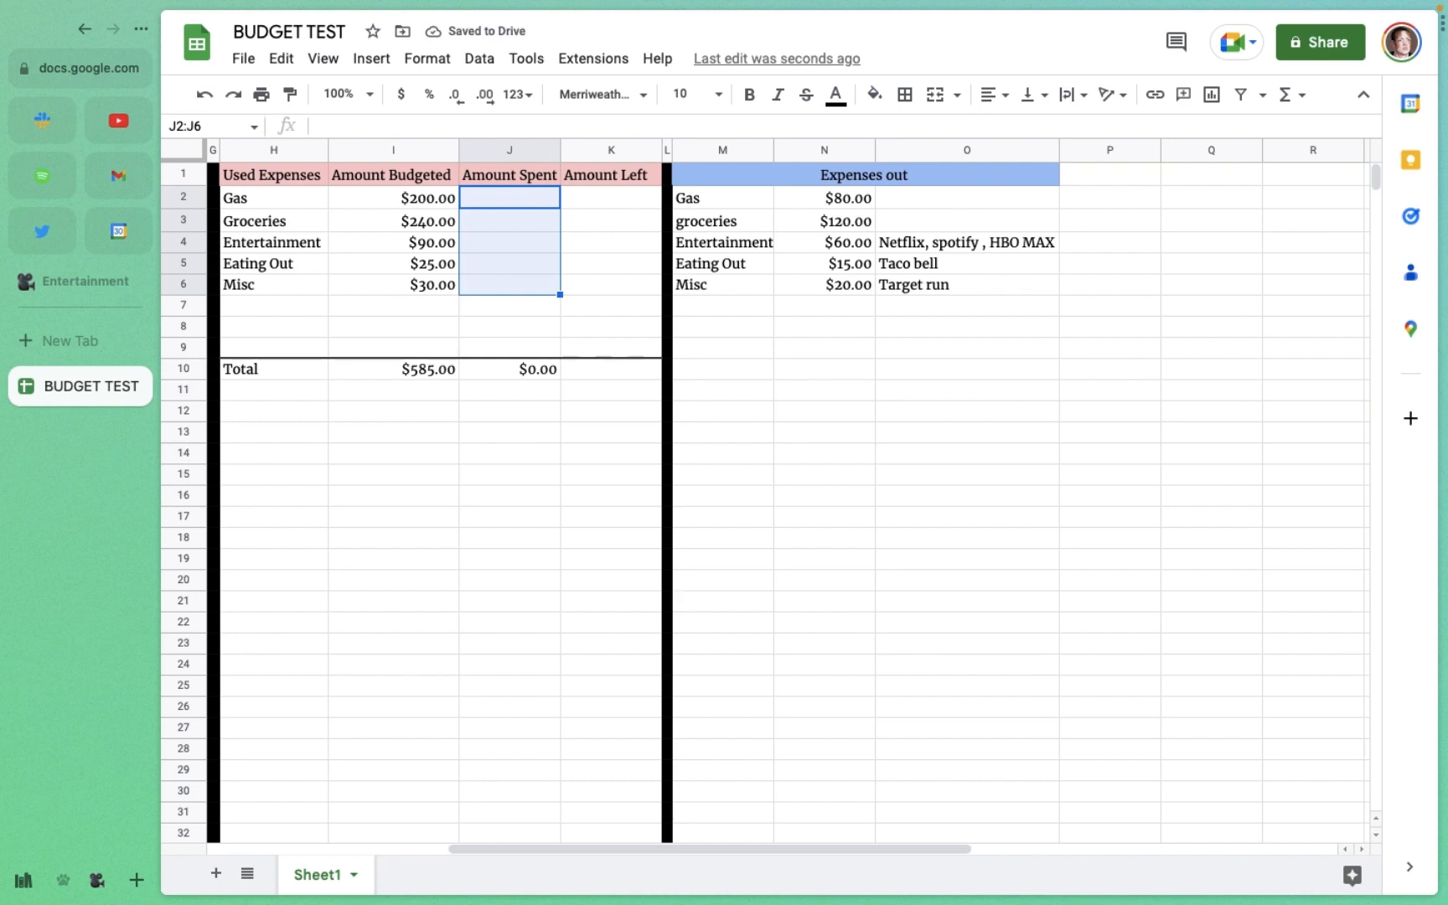
text(=)
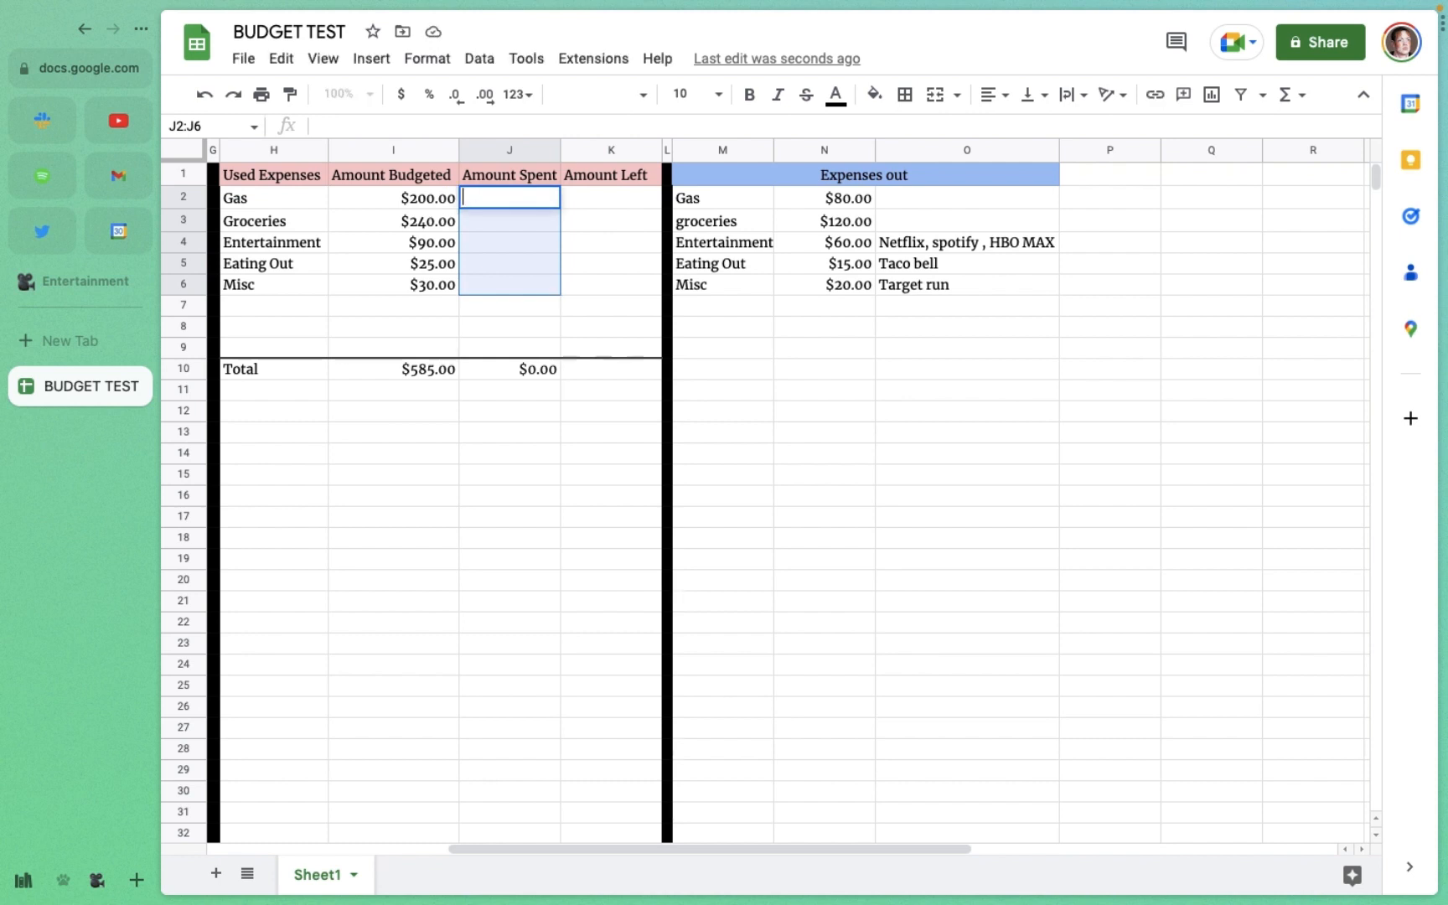
text(sum)
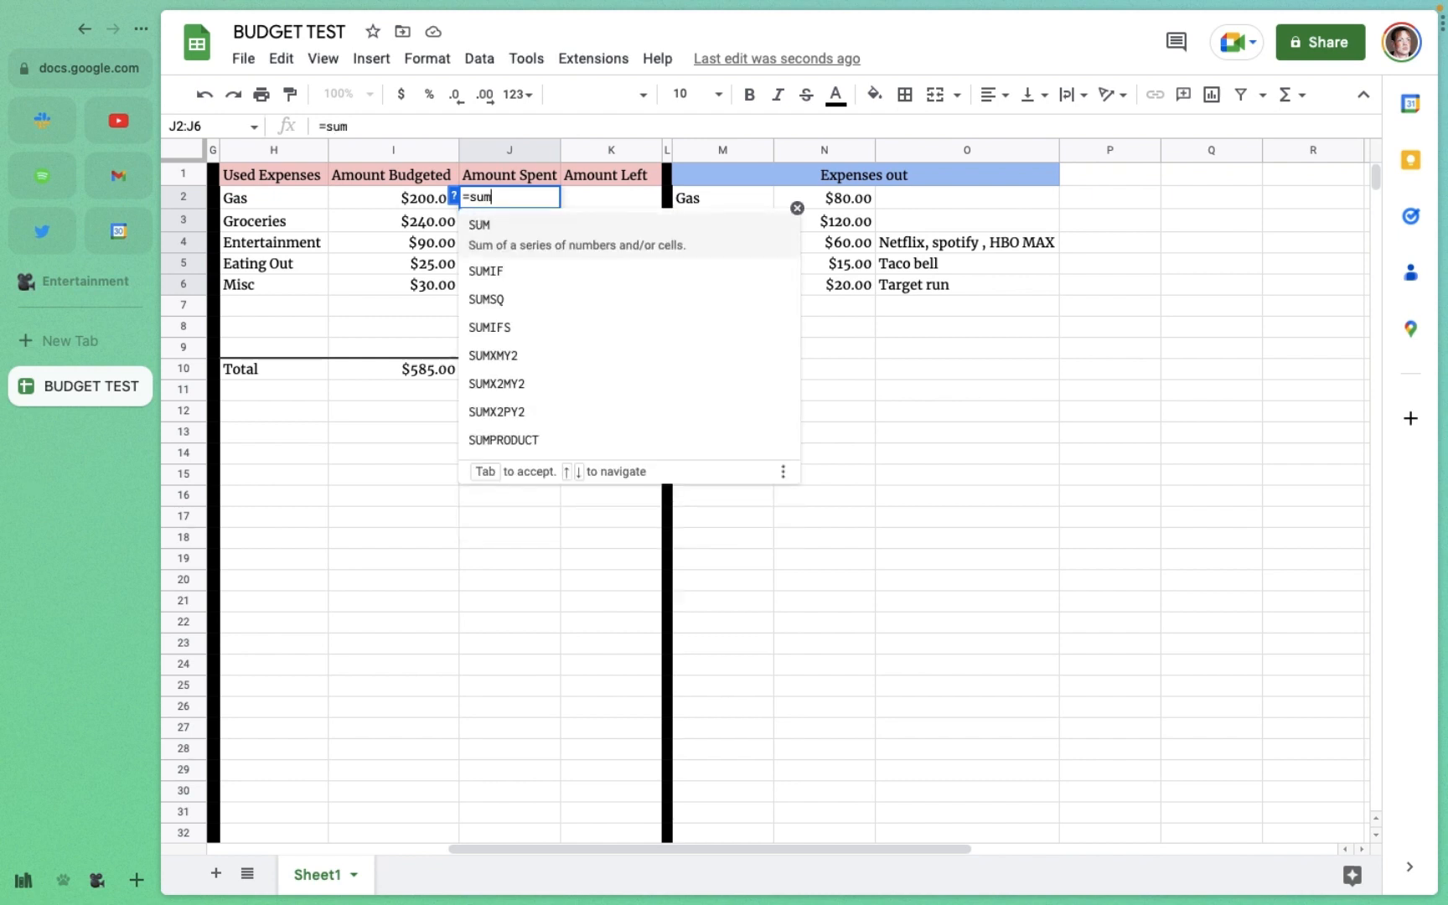
text(if)
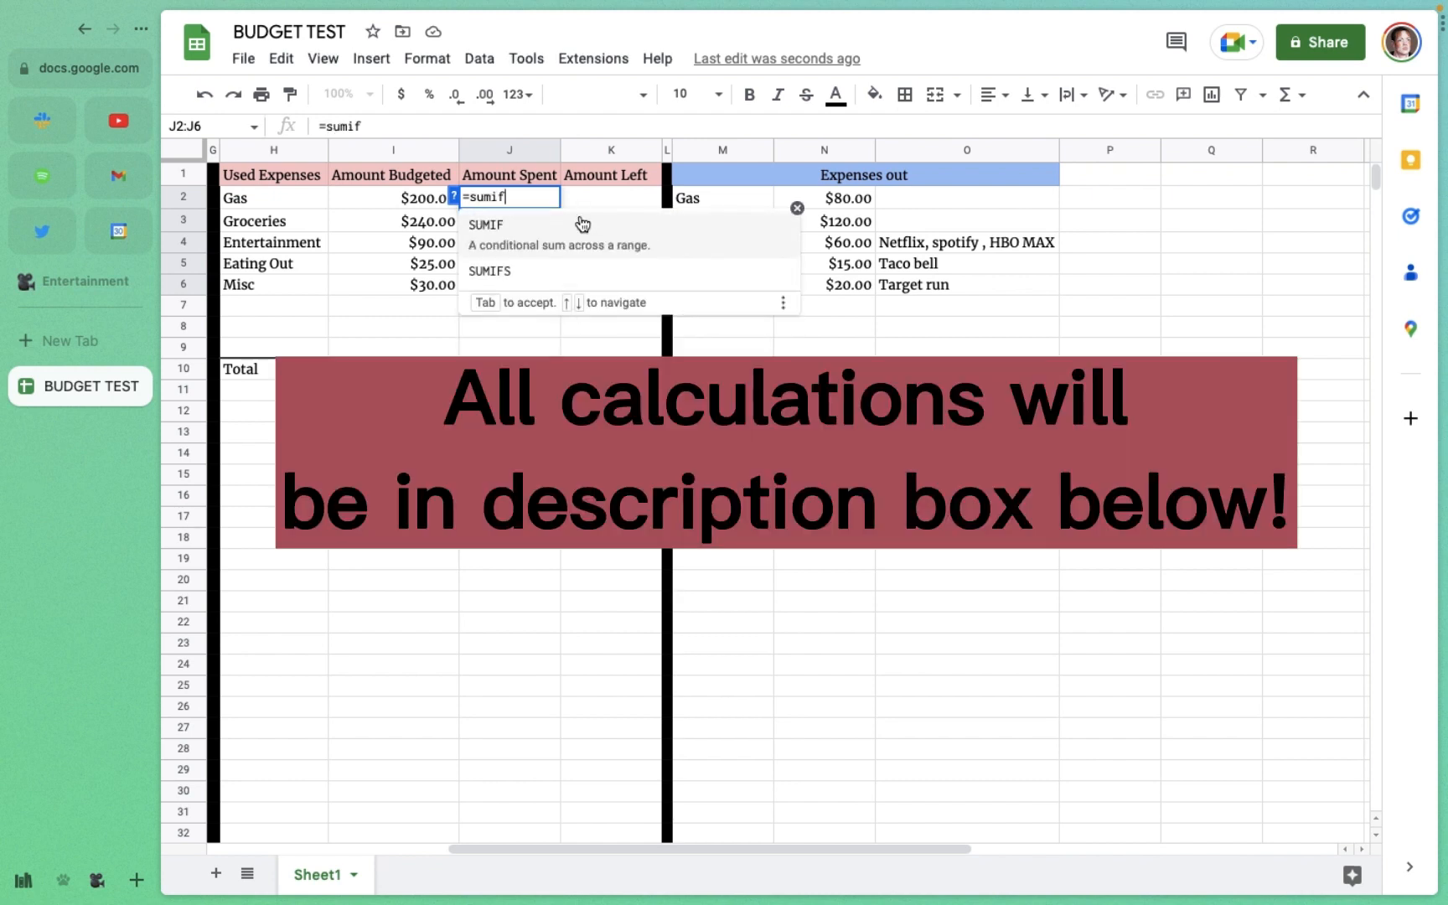
click(580, 243)
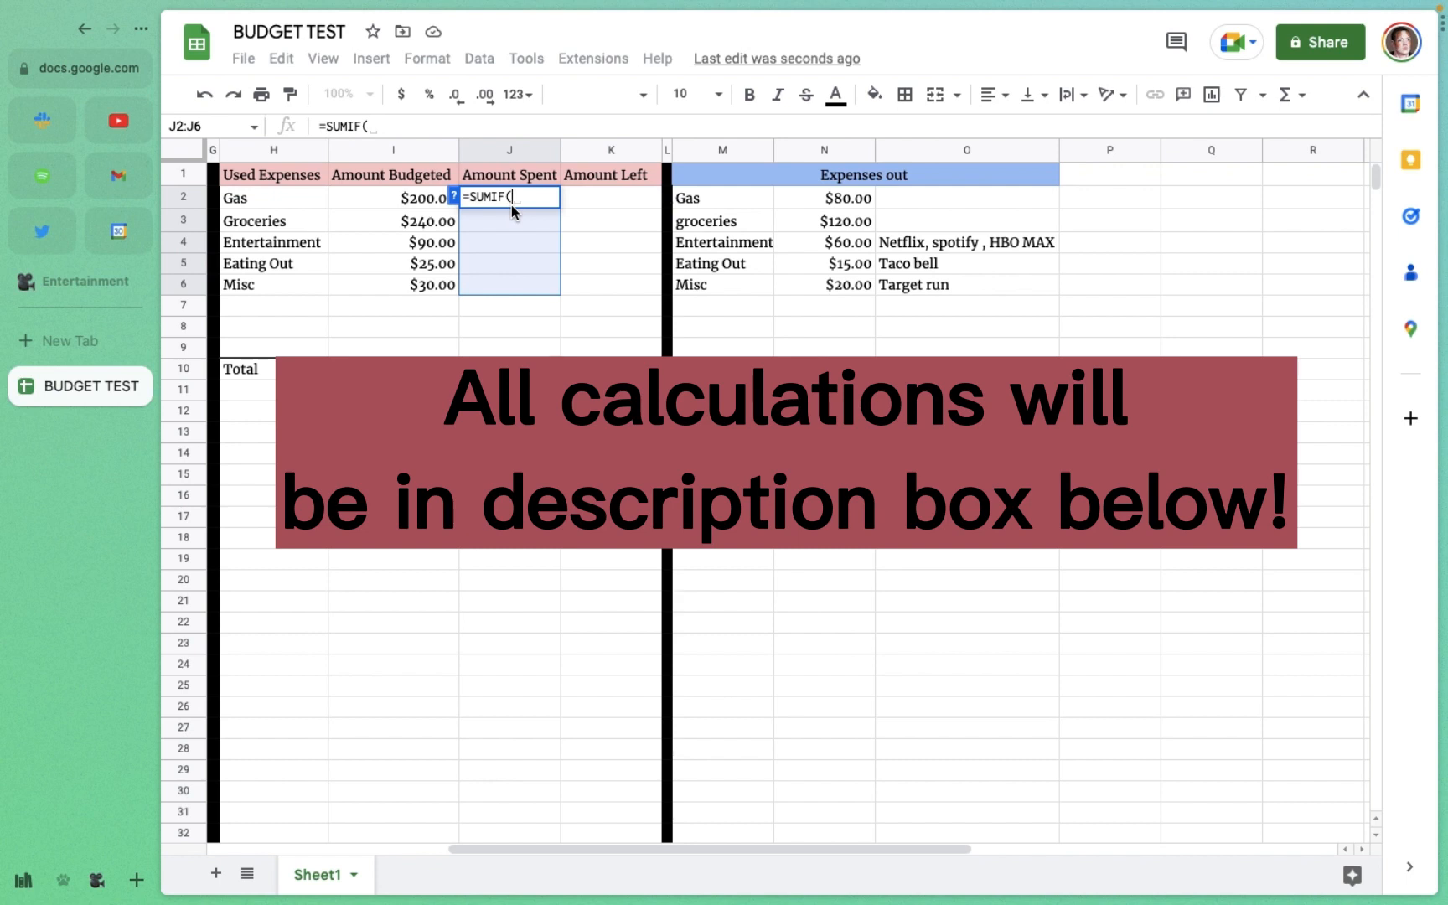
key(BackSpace)
key(BackSpace)
key(BackSpace)
key(BackSpace)
key(BackSpace)
key(BackSpace)
key(BackSpace)
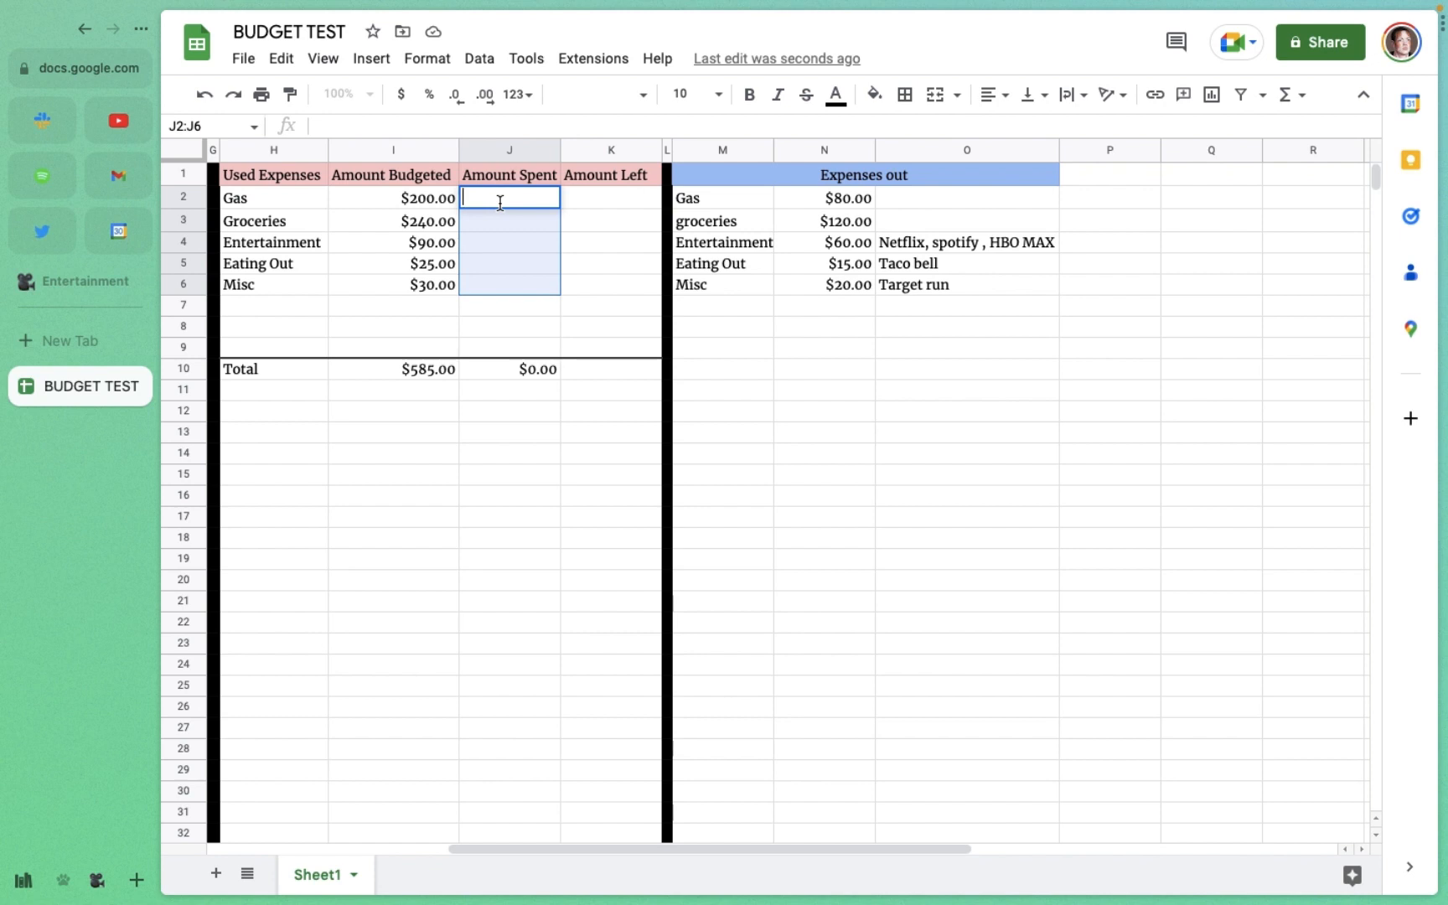
click(743, 346)
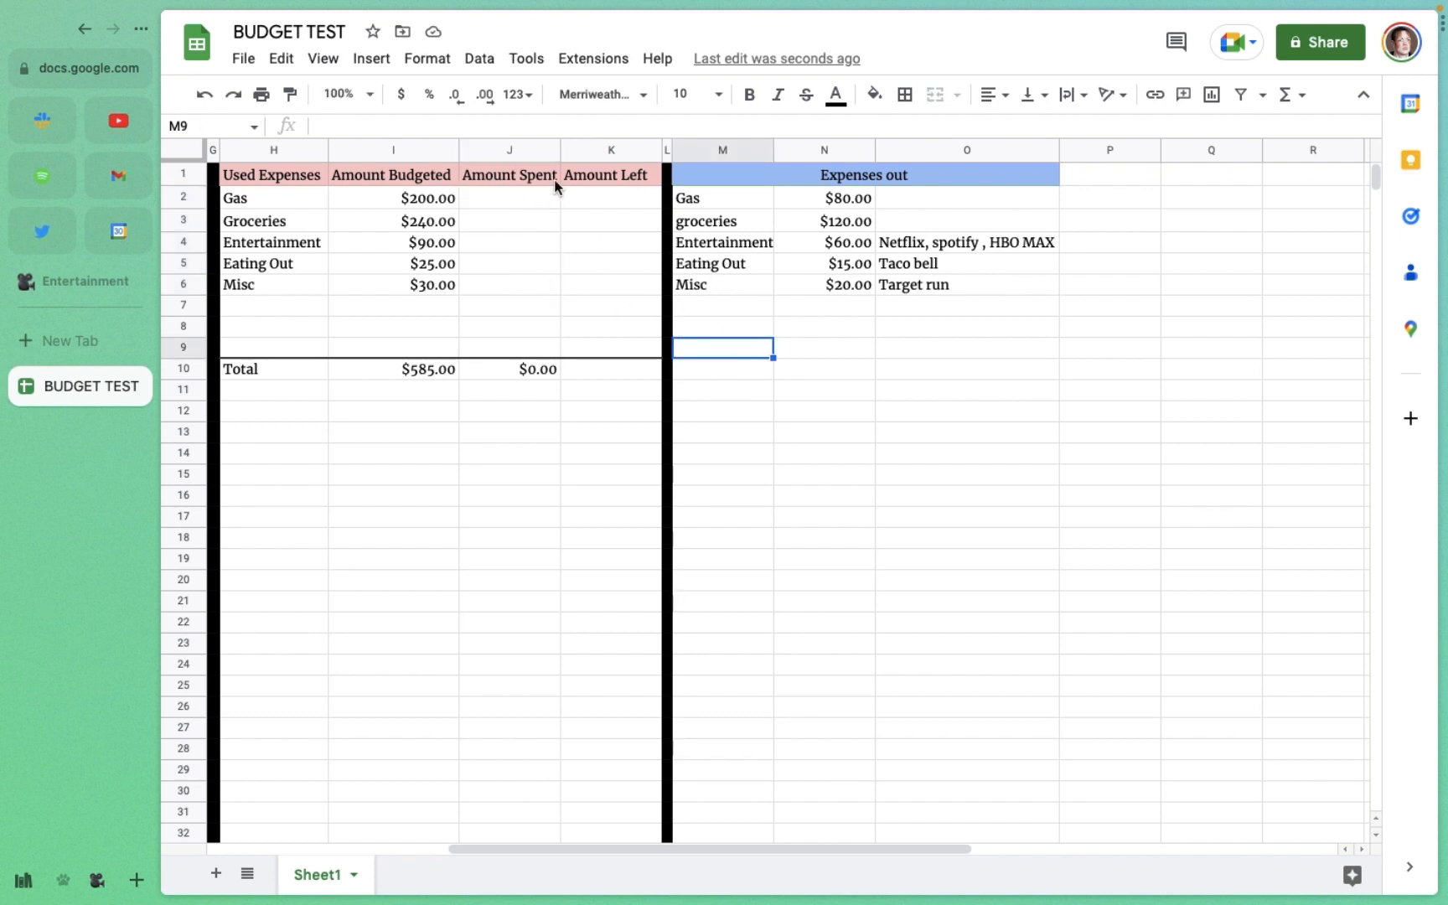
drag(557, 195, 559, 355)
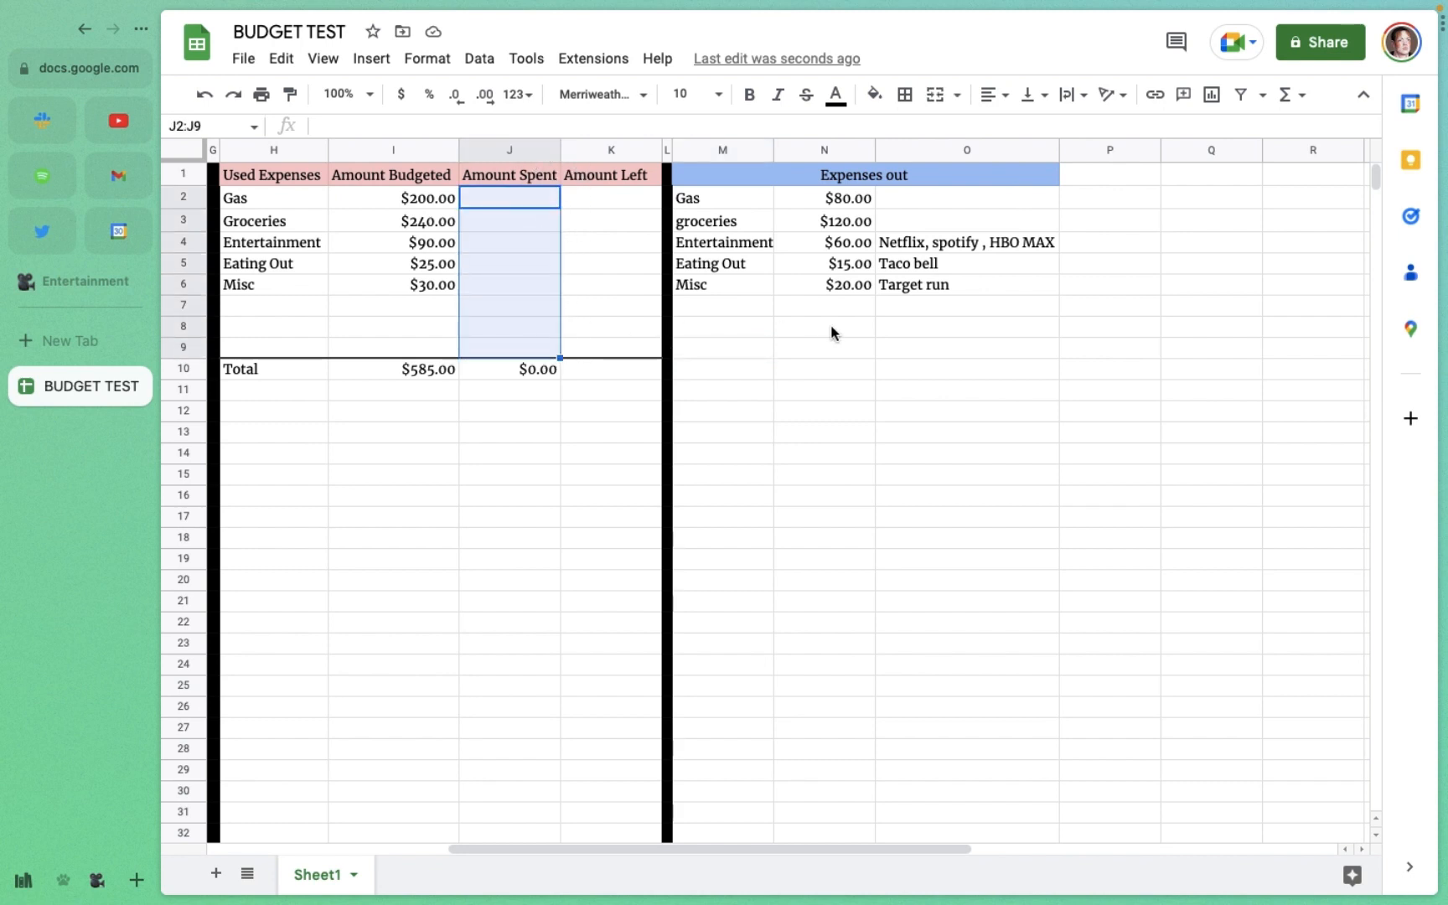
drag(880, 327, 891, 295)
Step: Begin a SUMIF formula in the Gas row's Amount Spent cell J2 with the absolute criteria range $M$2:$M$100
click(557, 199)
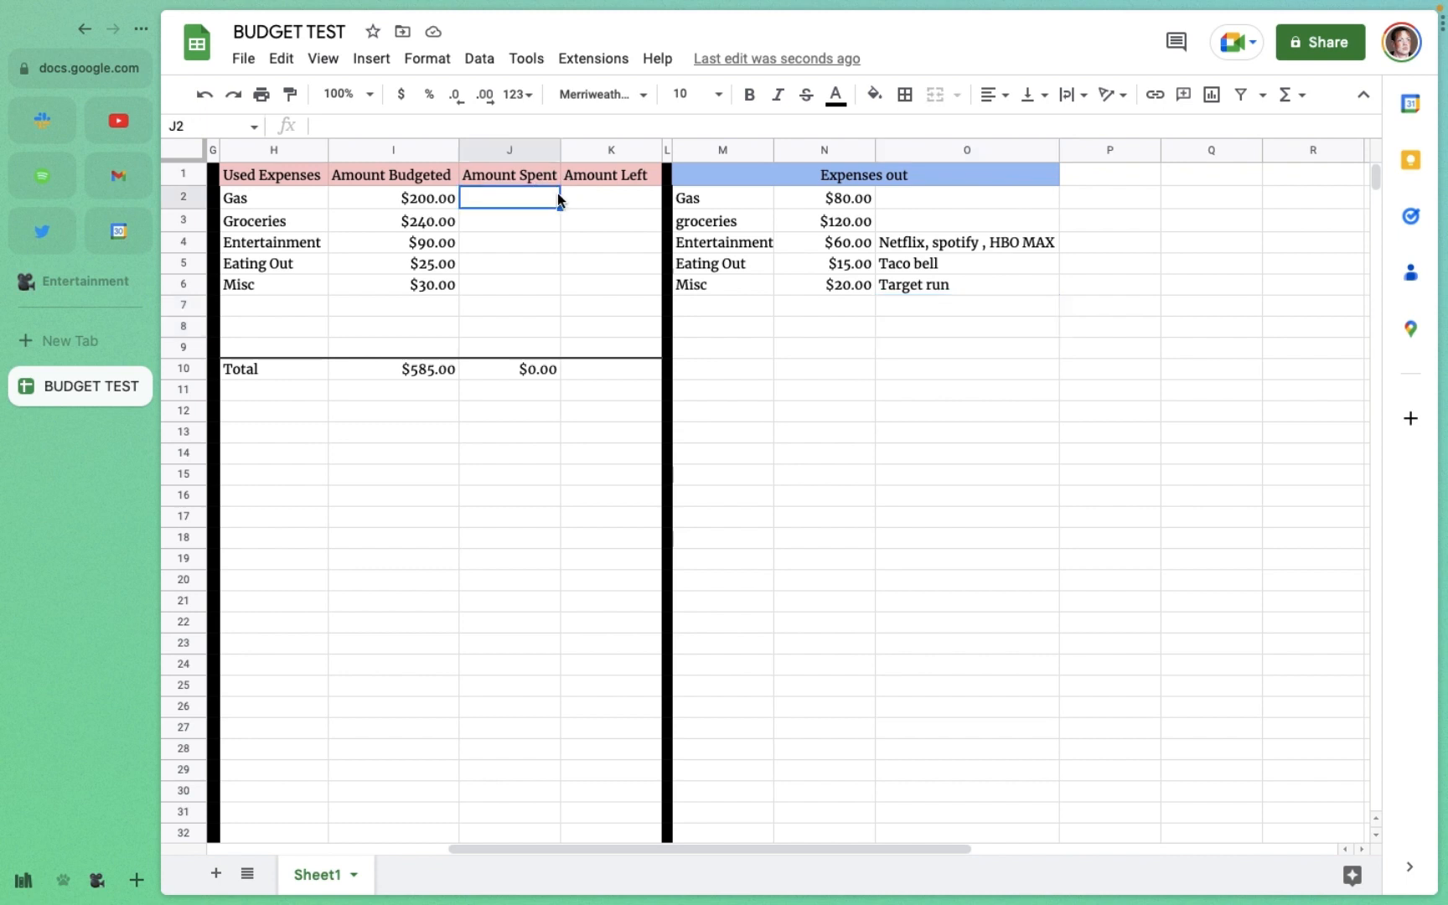
text(=SUM)
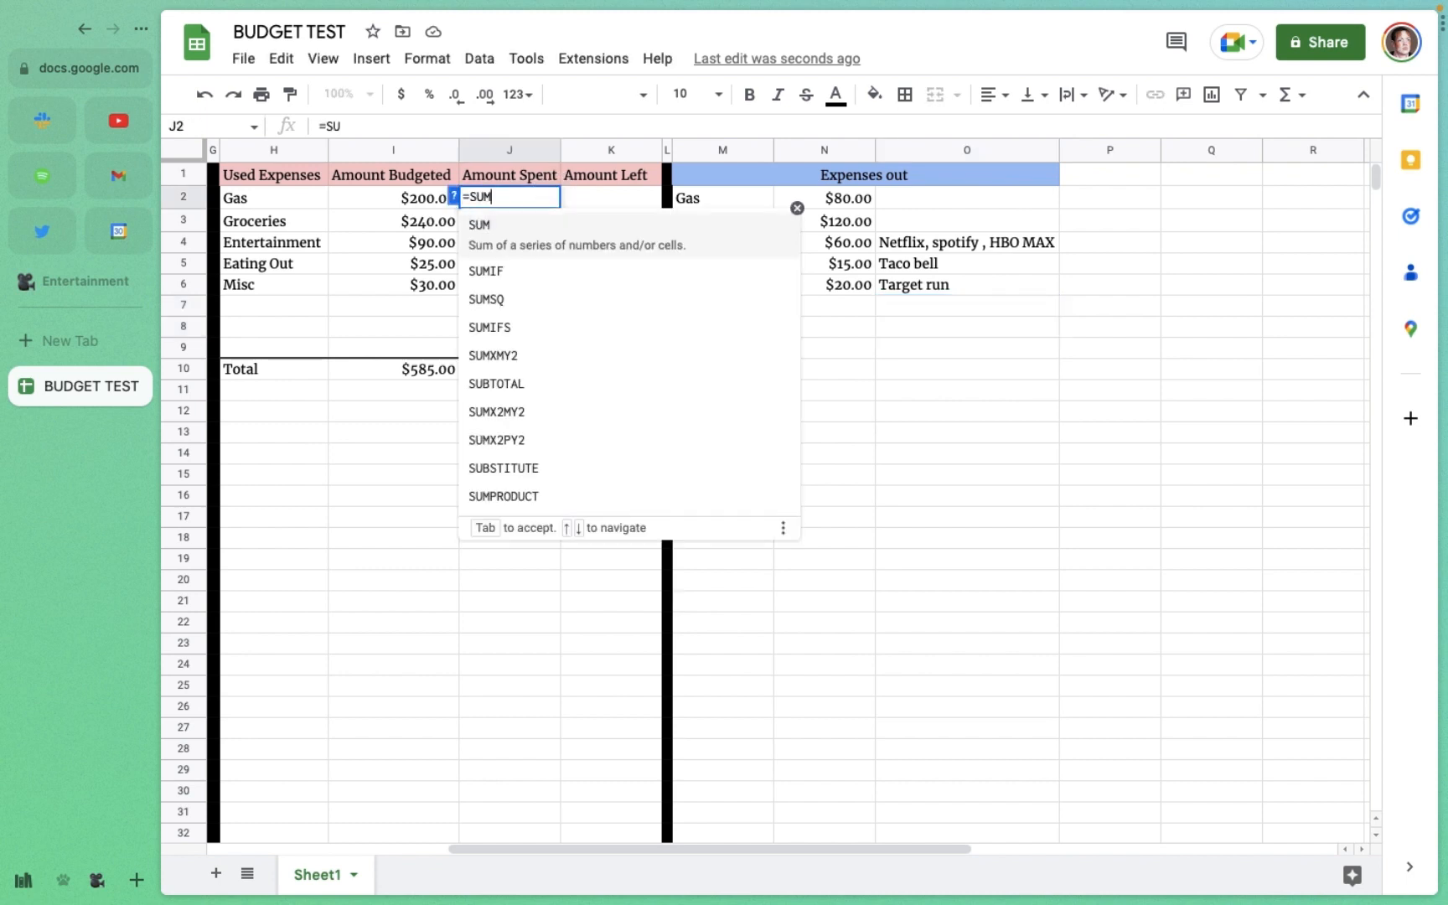
text(IF()
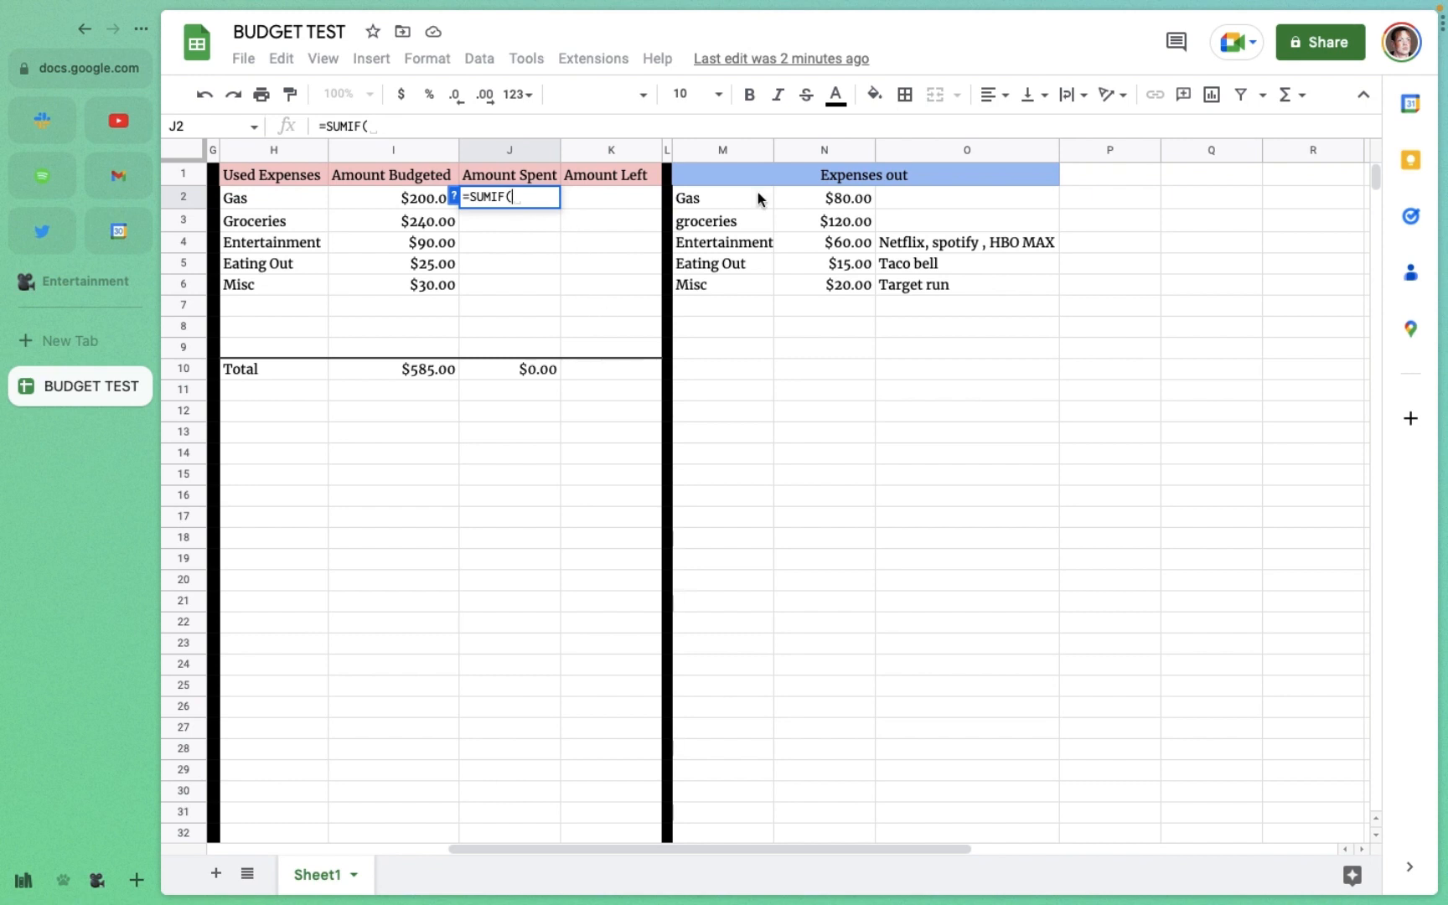
text($)
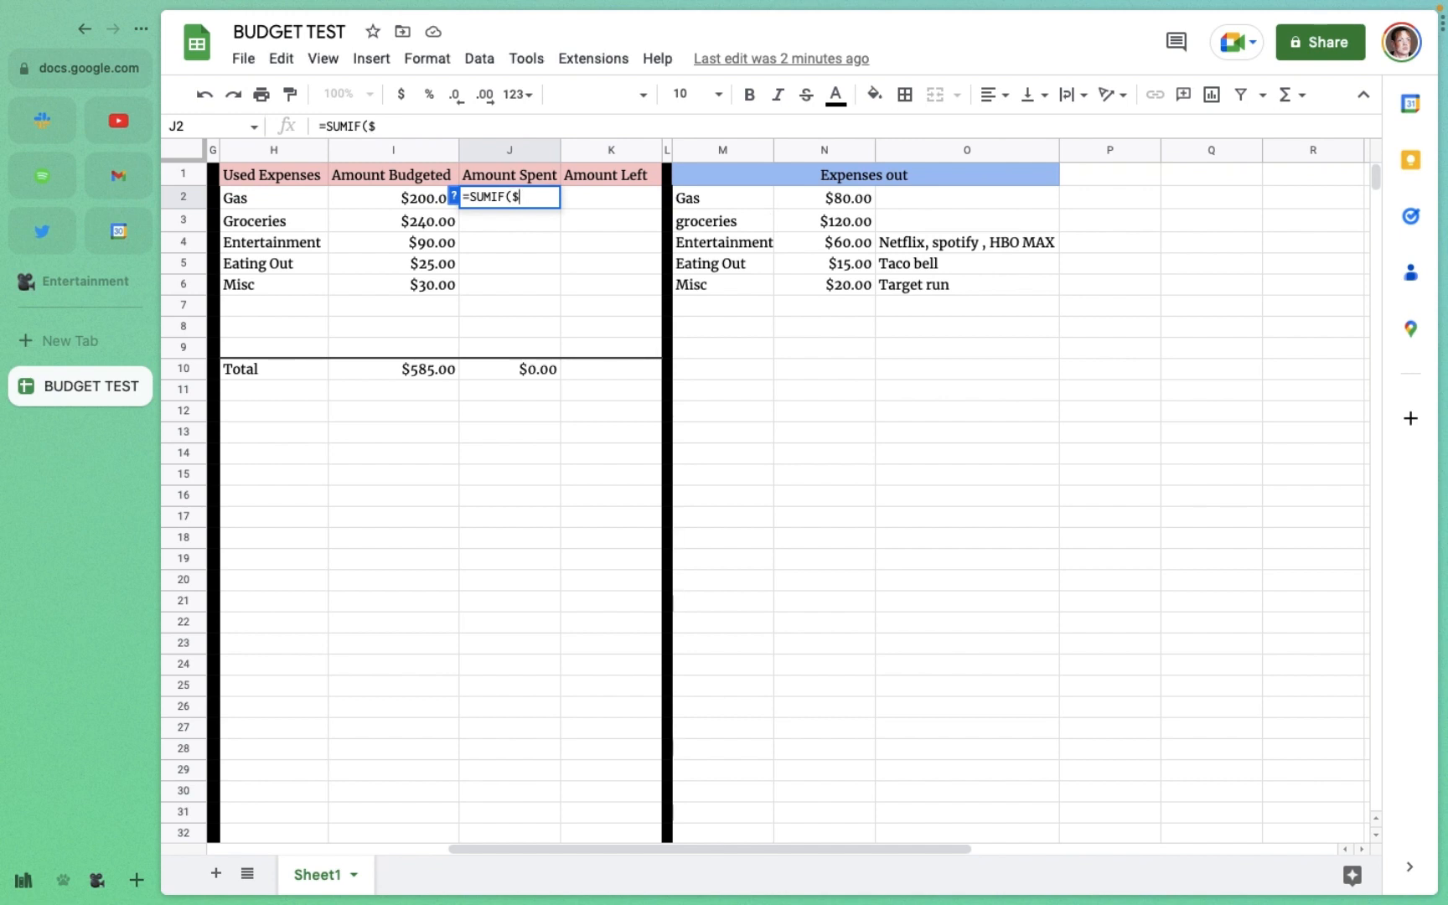
text(n)
key(BackSpace)
text(M$m)
key(BackSpace)
text(2:$M$100,"Gas*",$N$100)
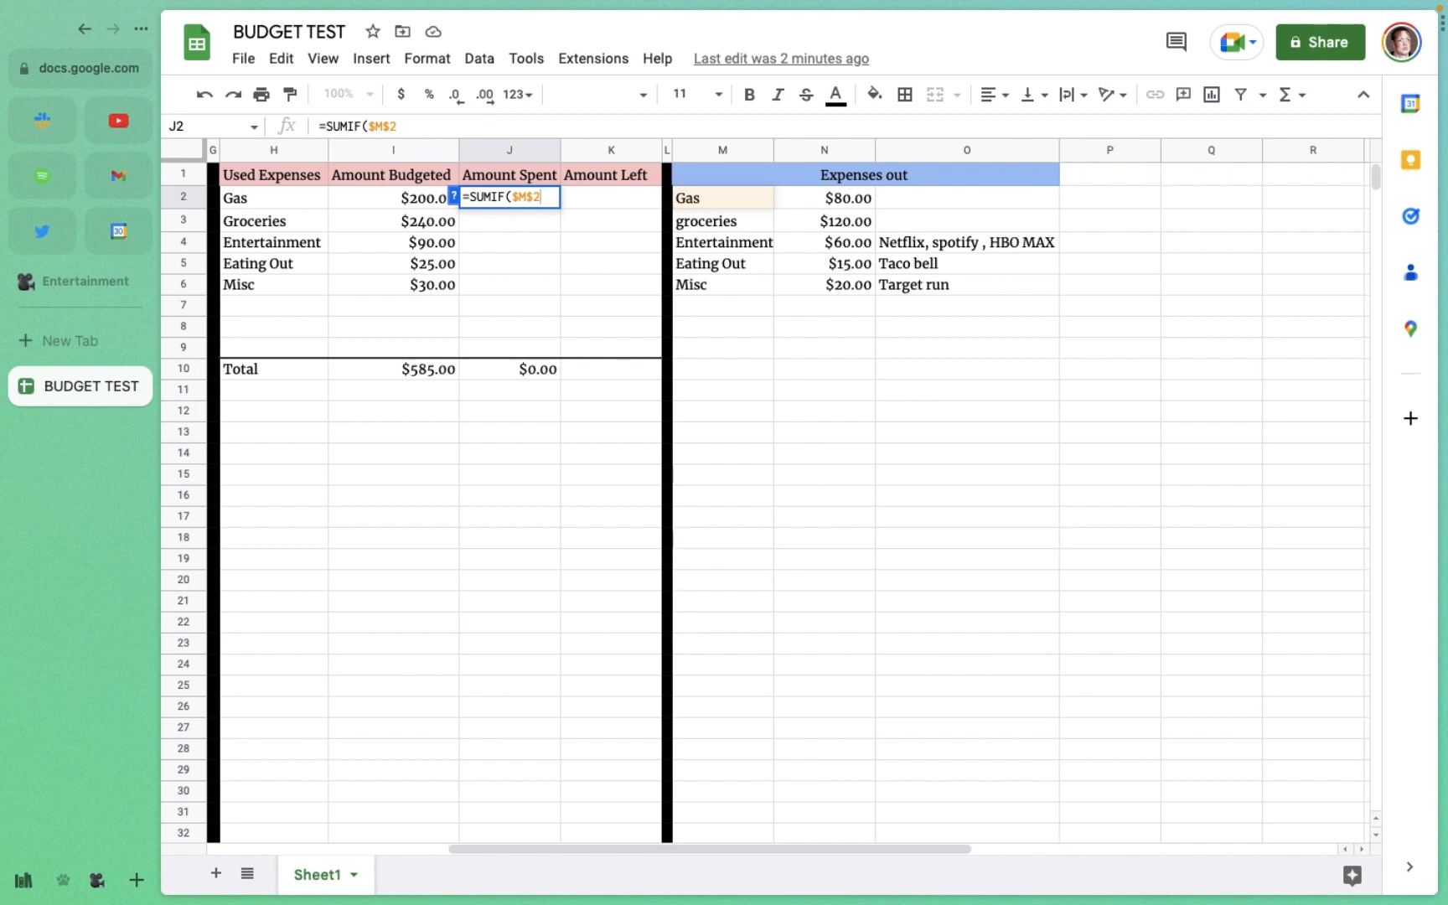
text(:)
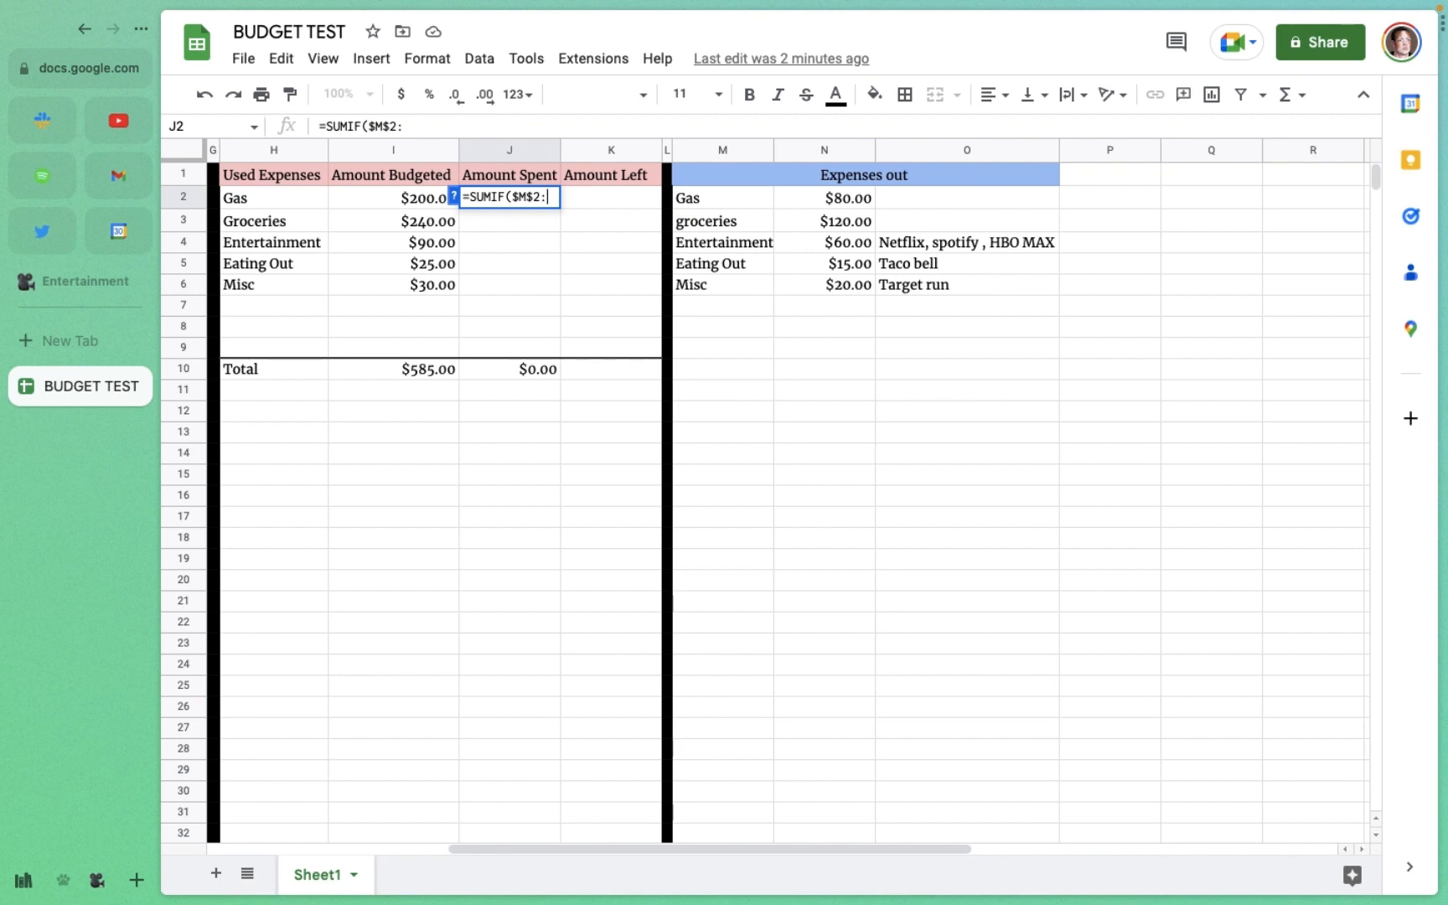
text($M)
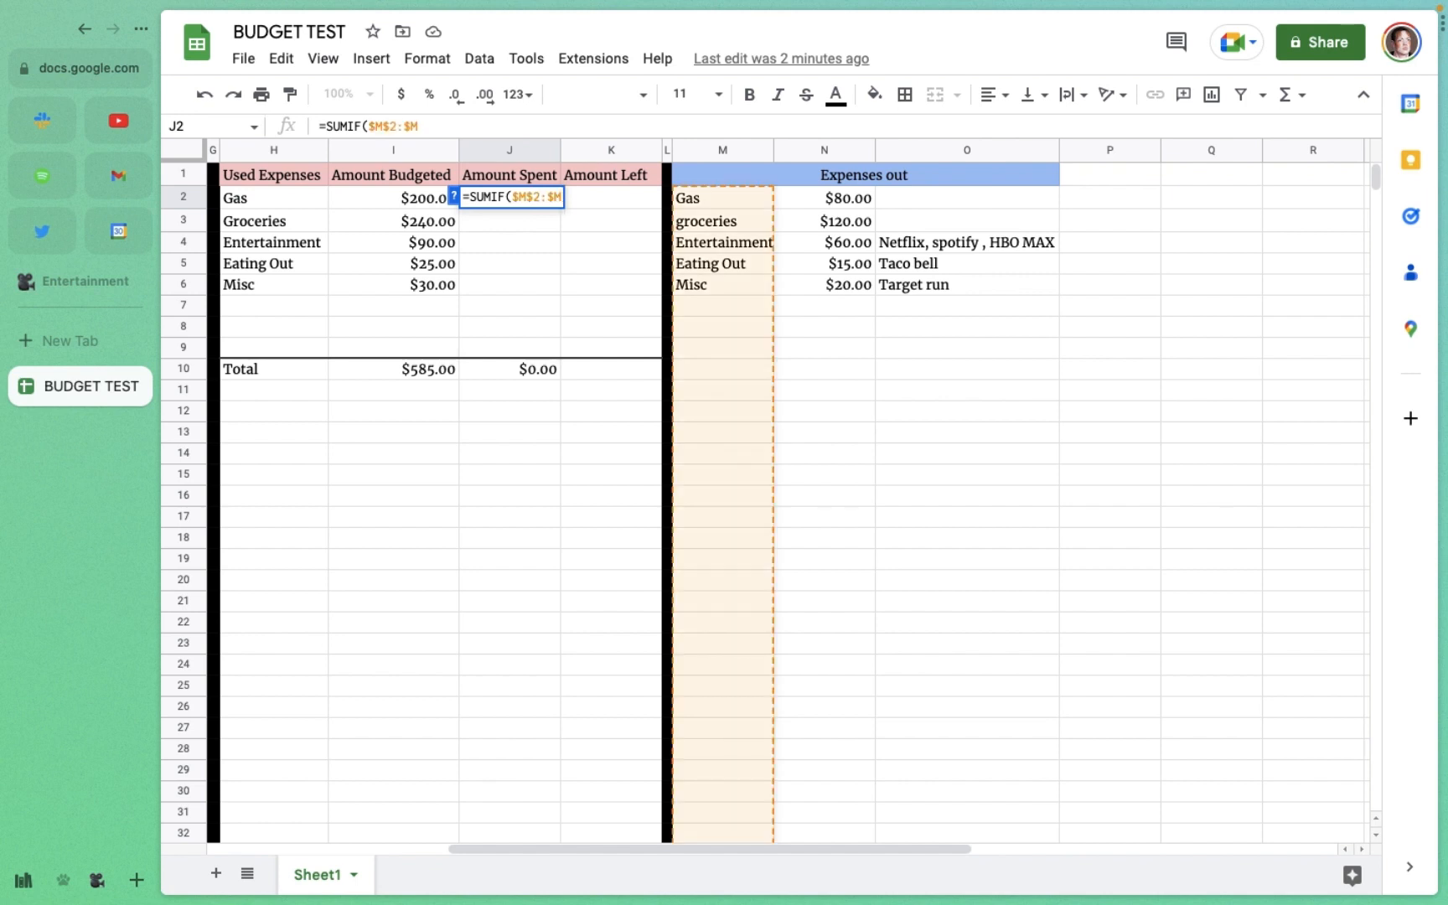
text($)
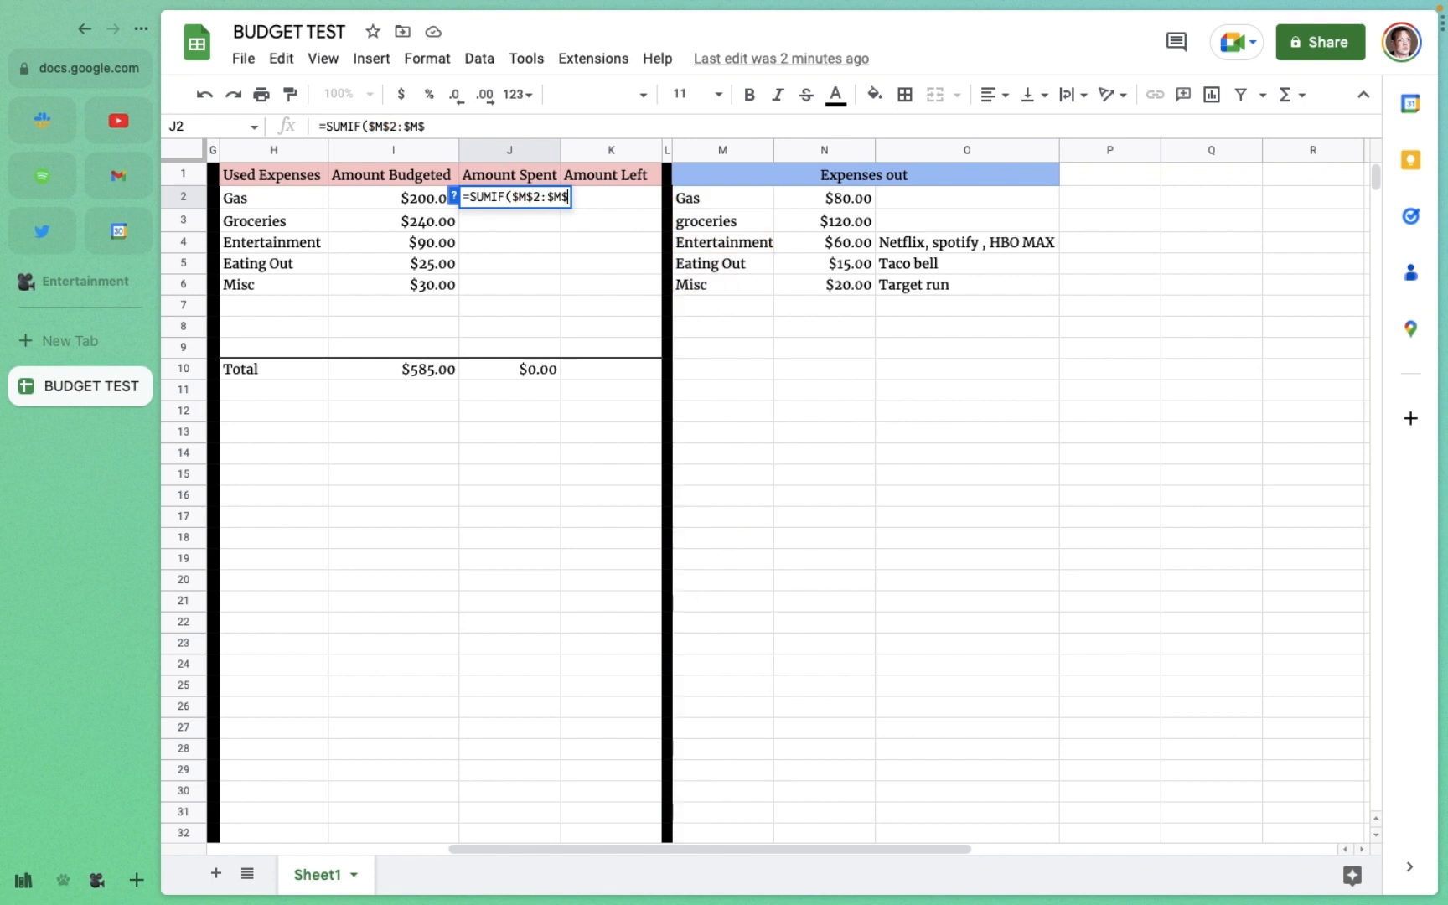
text(100)
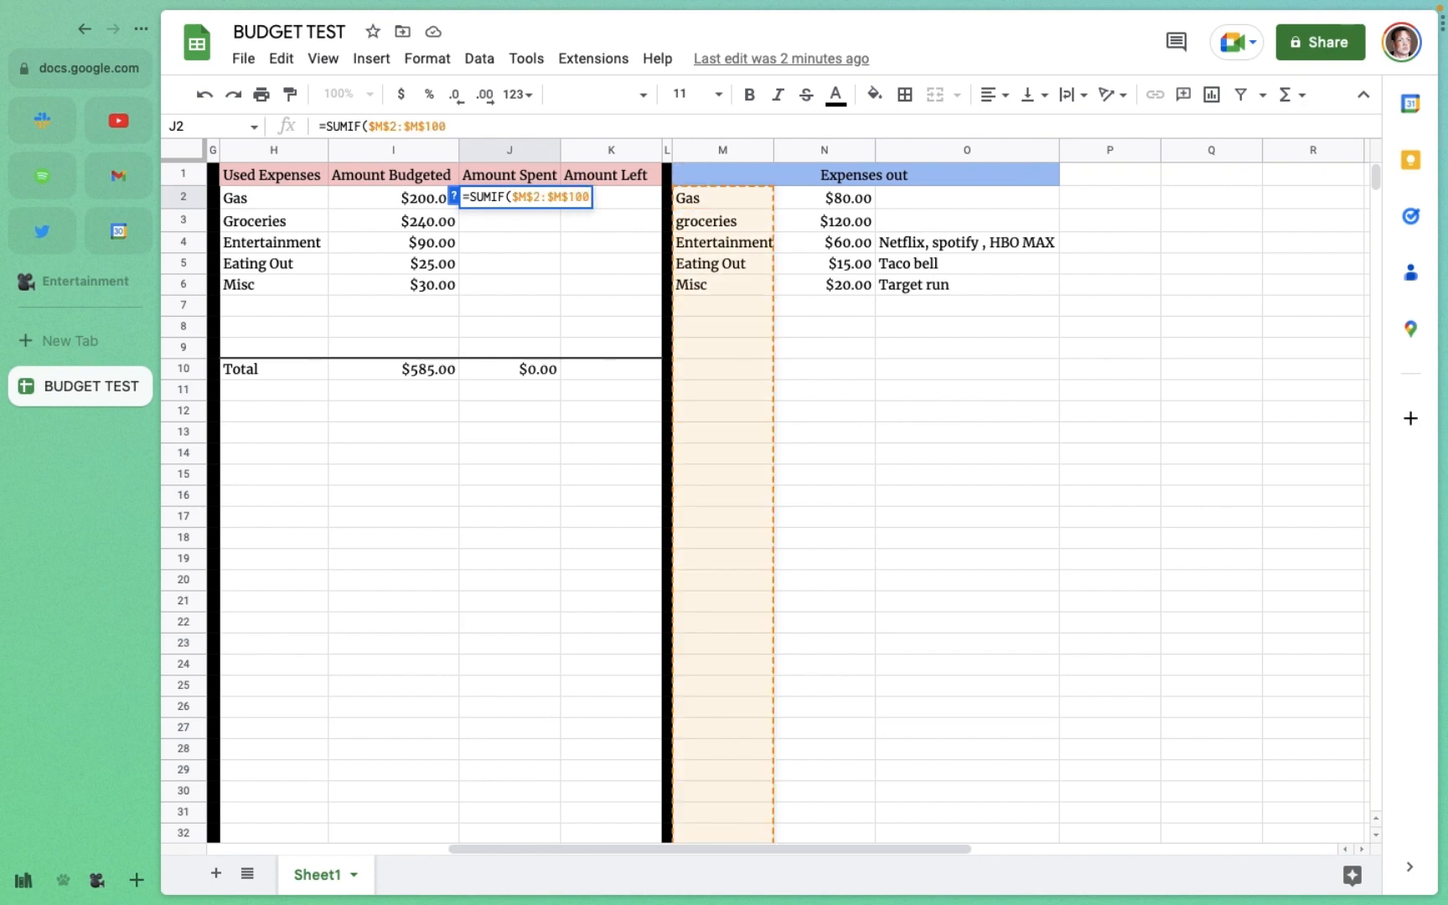
text(,)
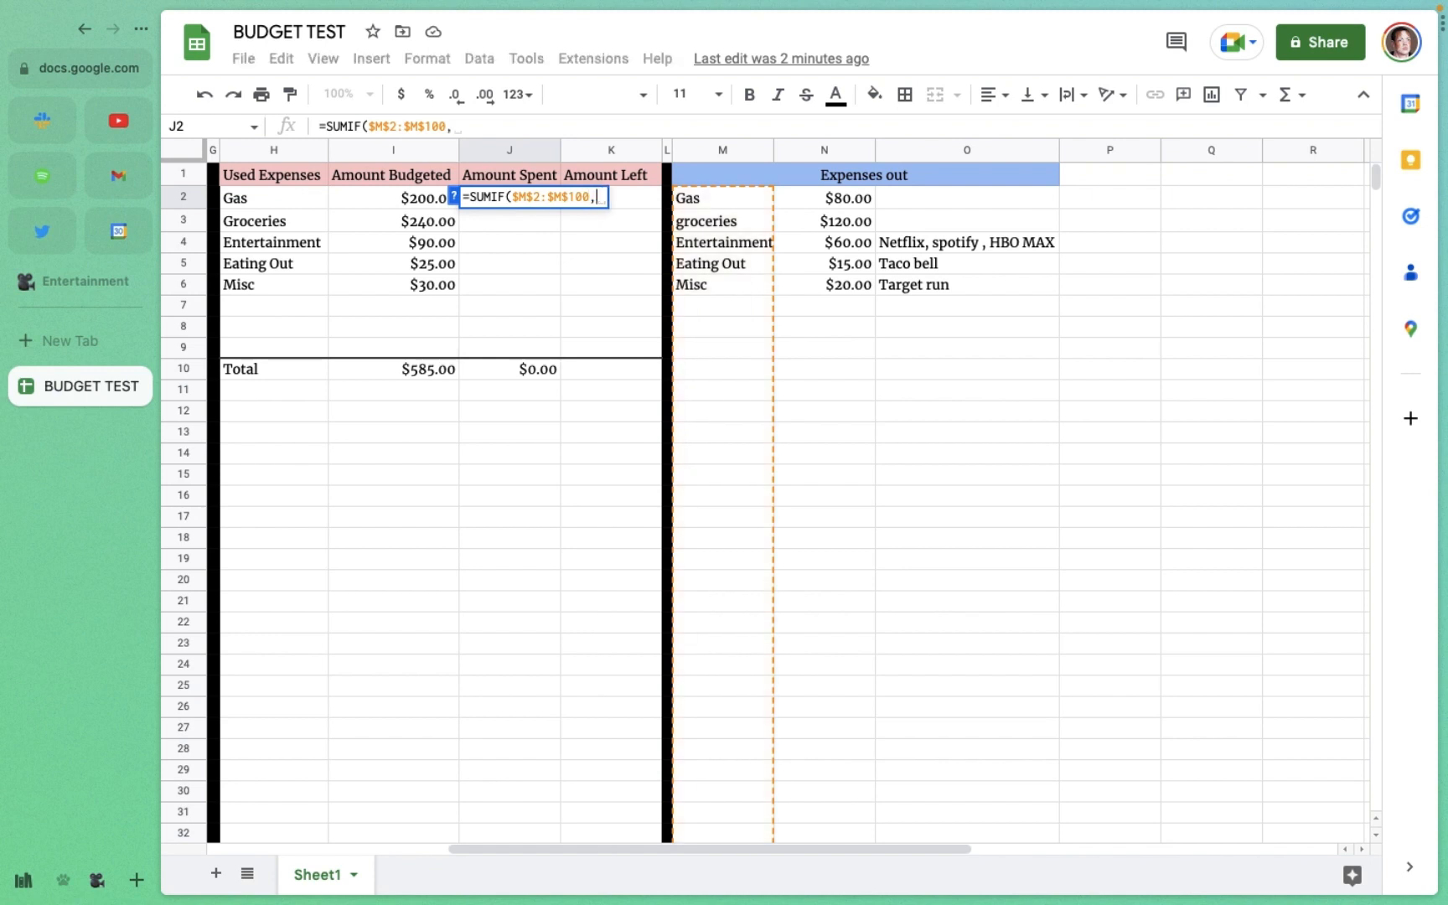
Step: Complete the Gas SUMIF formula with the criterion "Gas*" and the absolute sum range $N$2:$N$100
text("Gas)
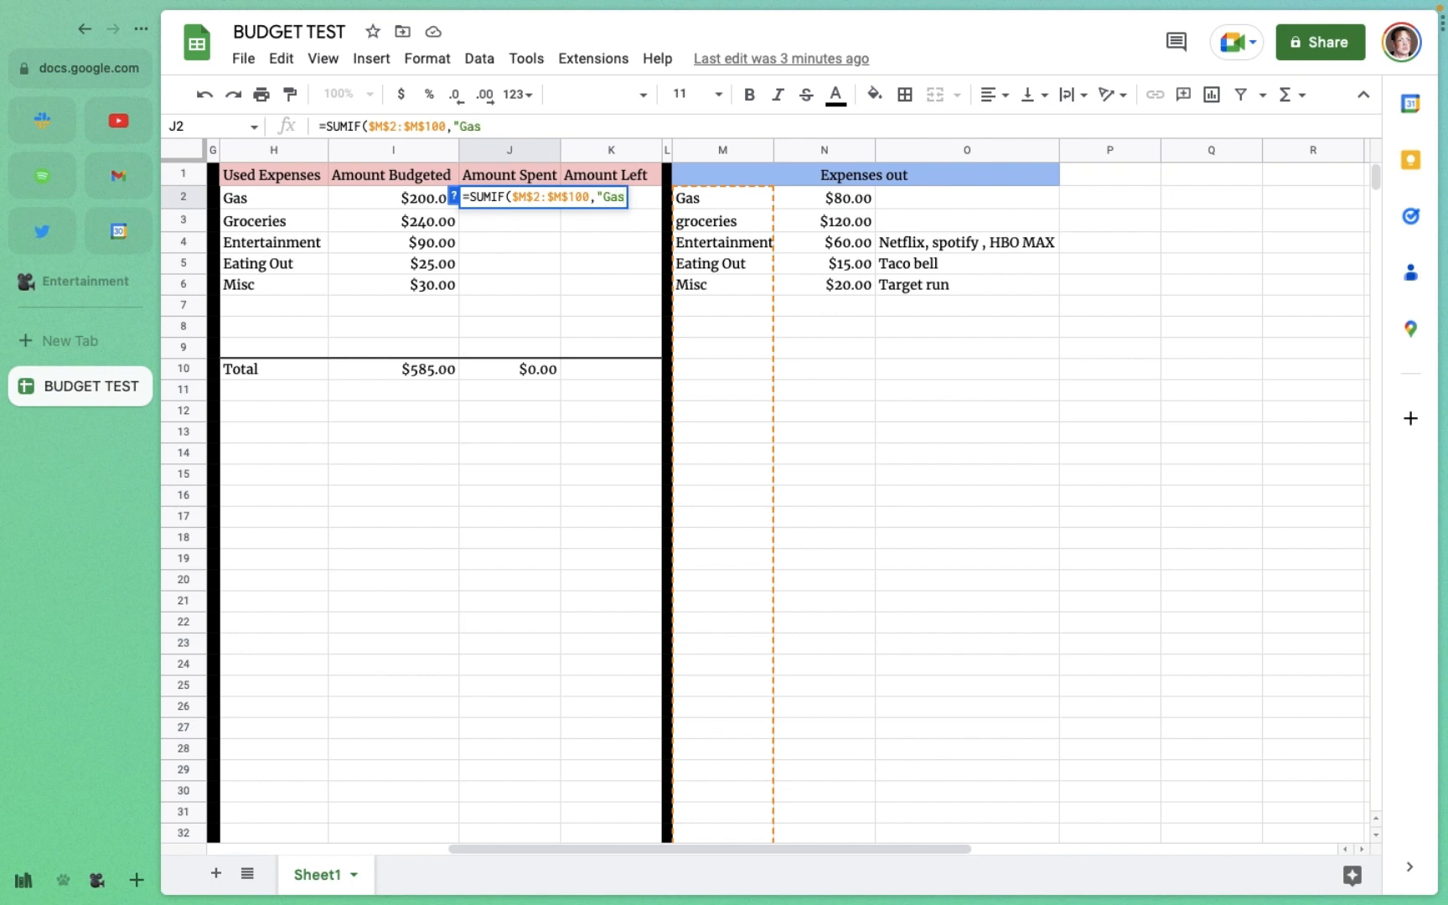
text(*")
text(,)
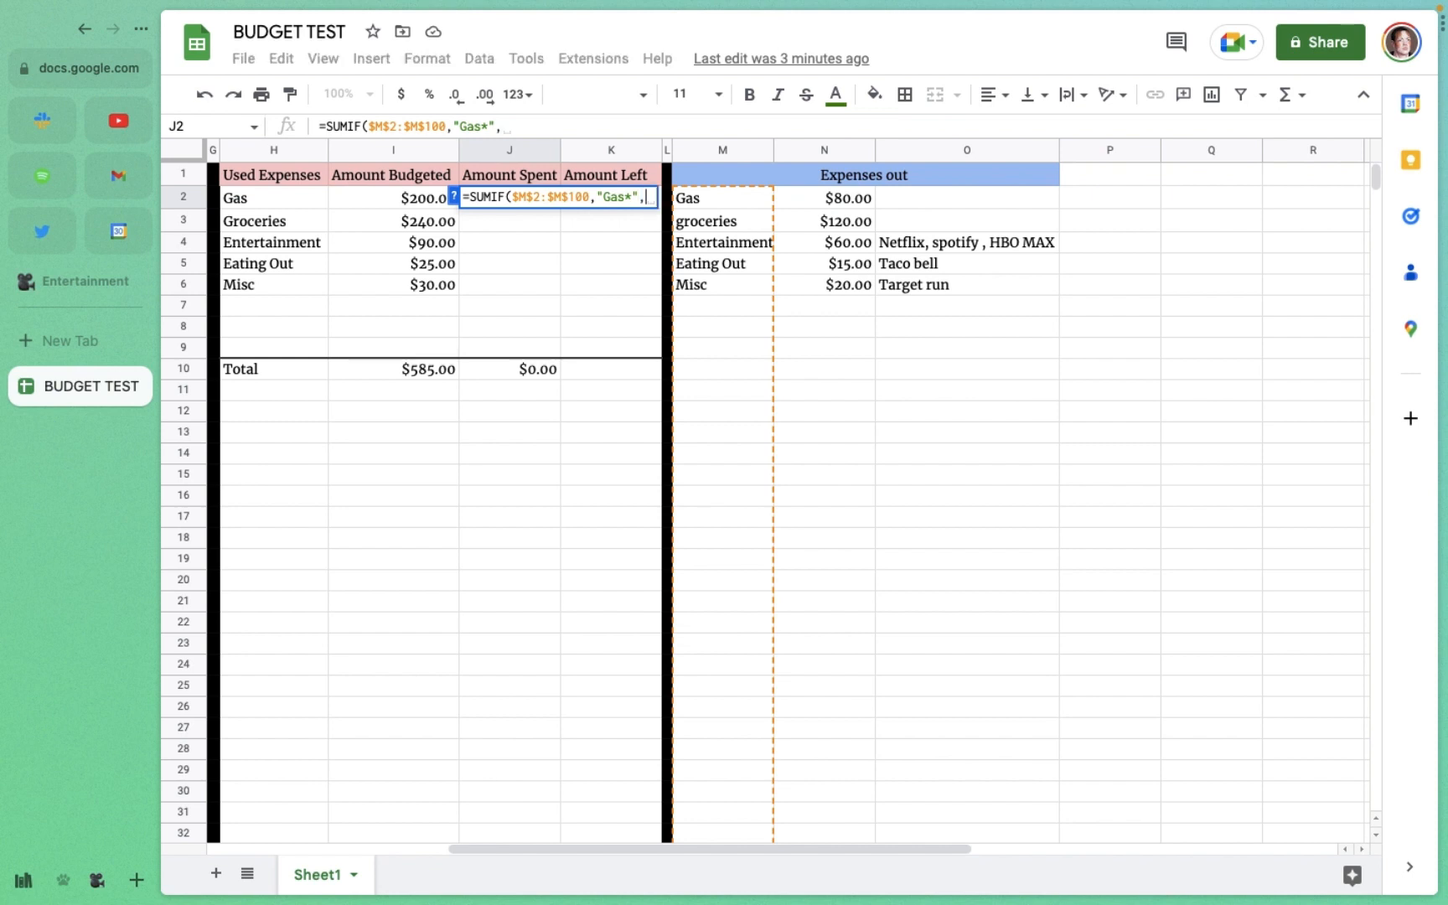
text($)
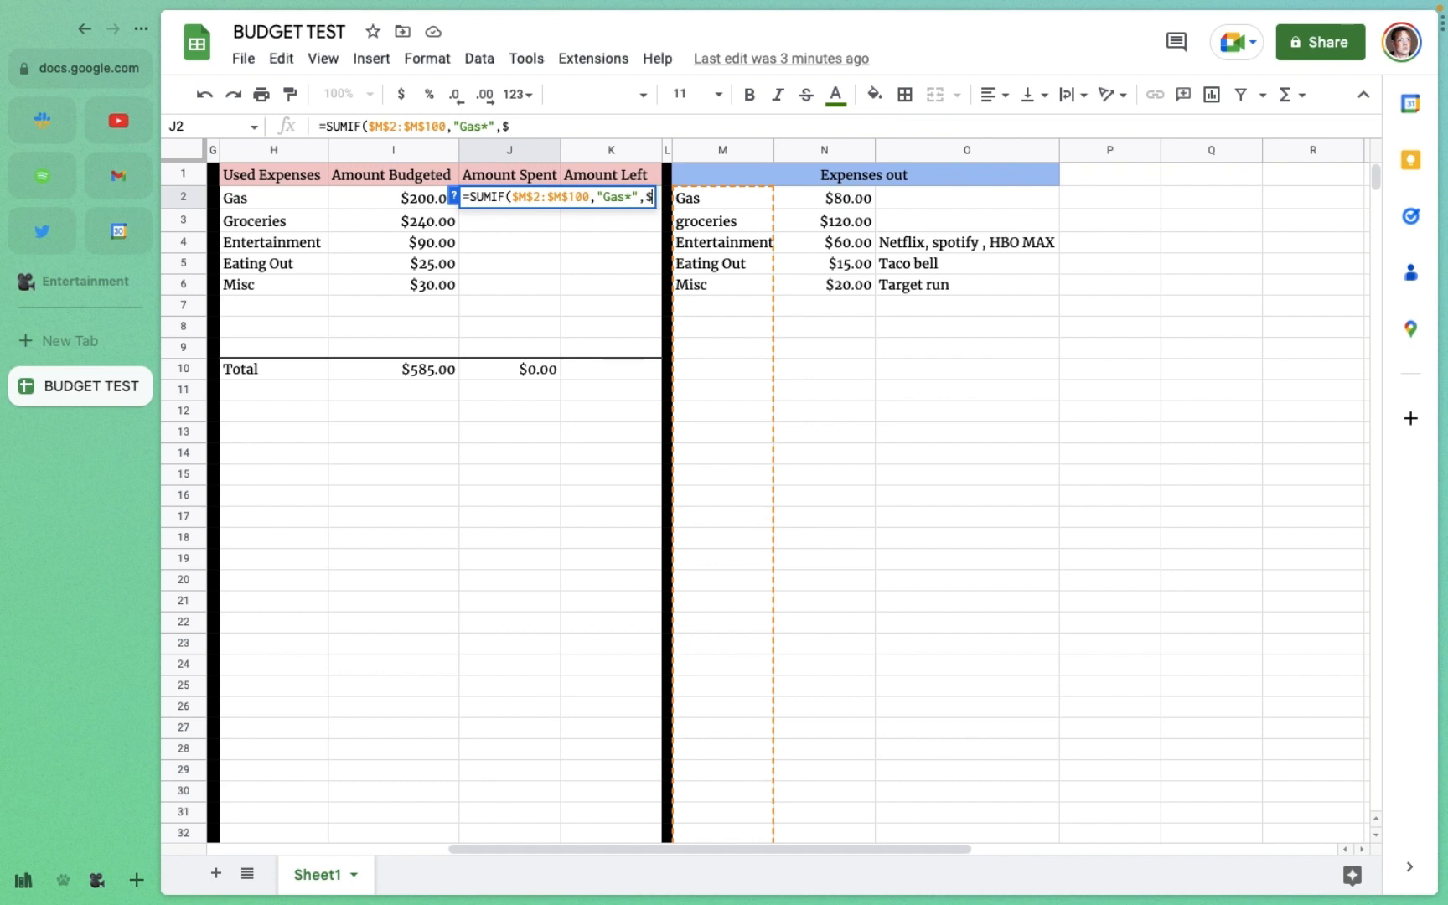
text(N$100)
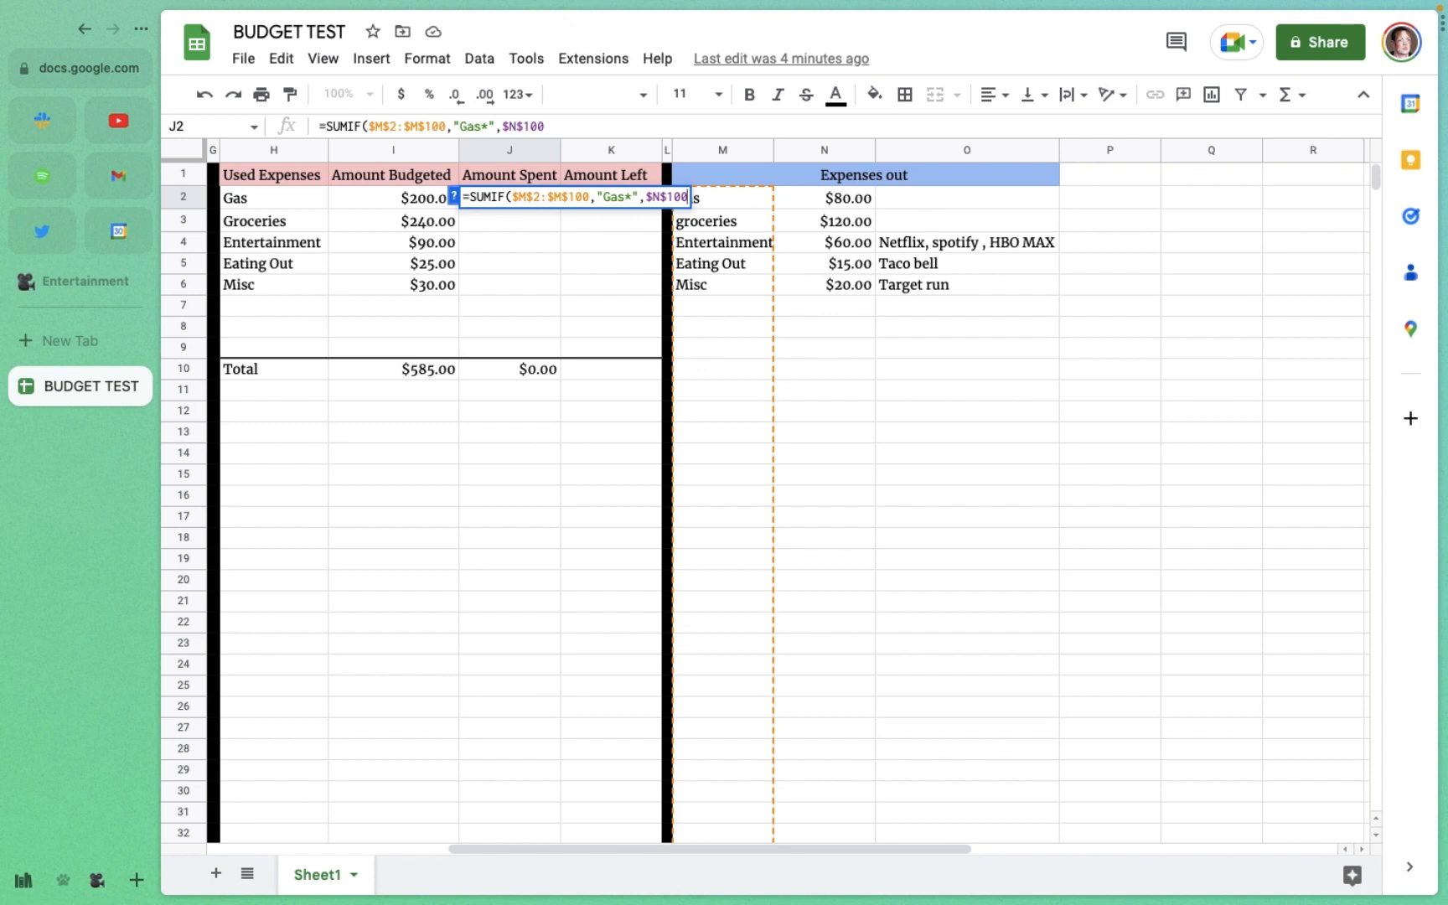
key(BackSpace)
key(BackSpace)
key(BackSpace)
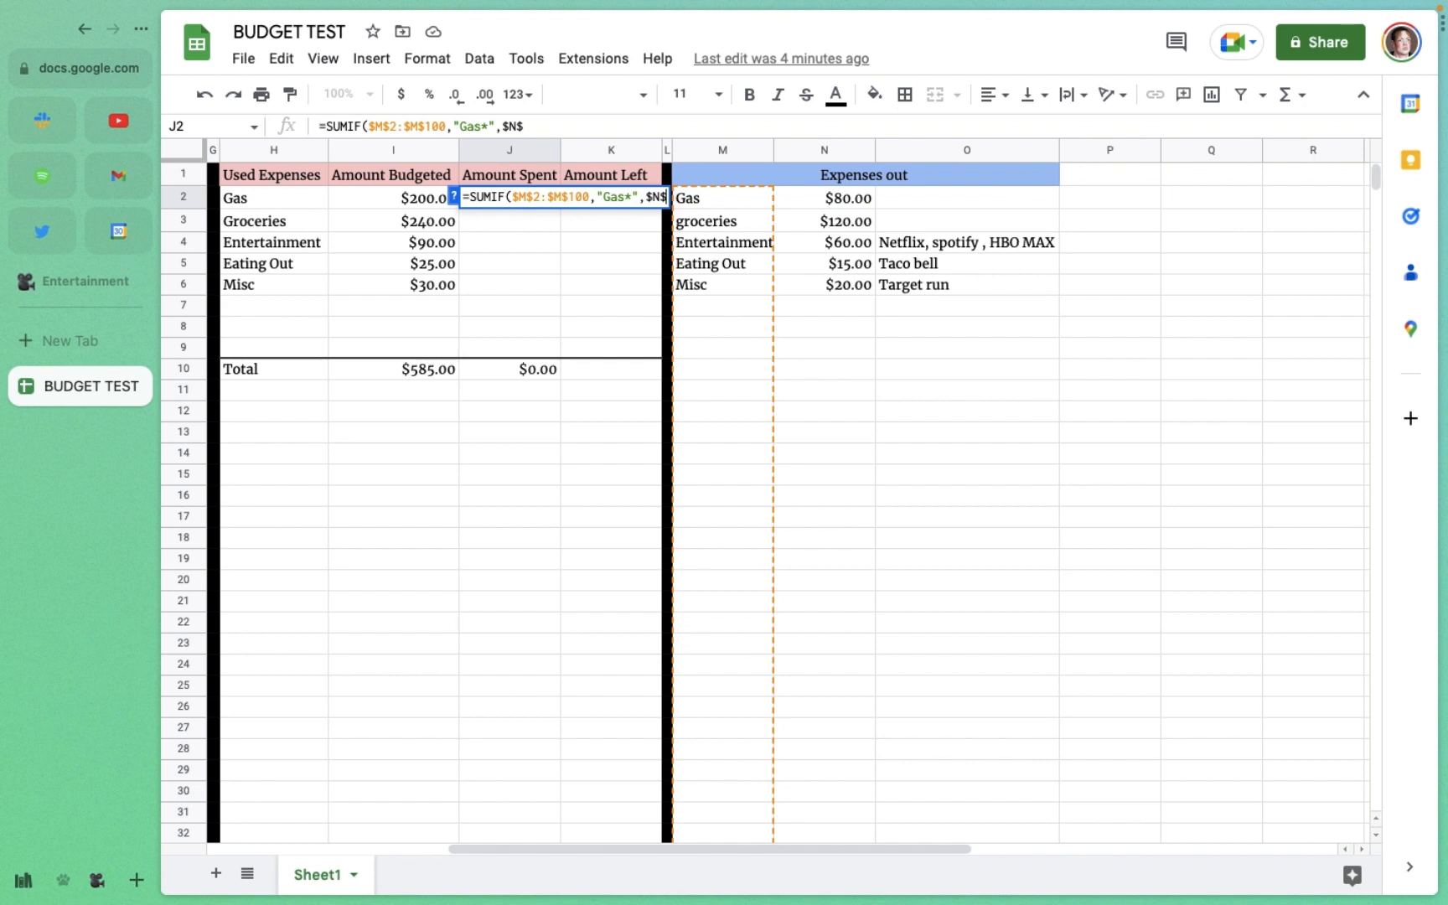
text(2)
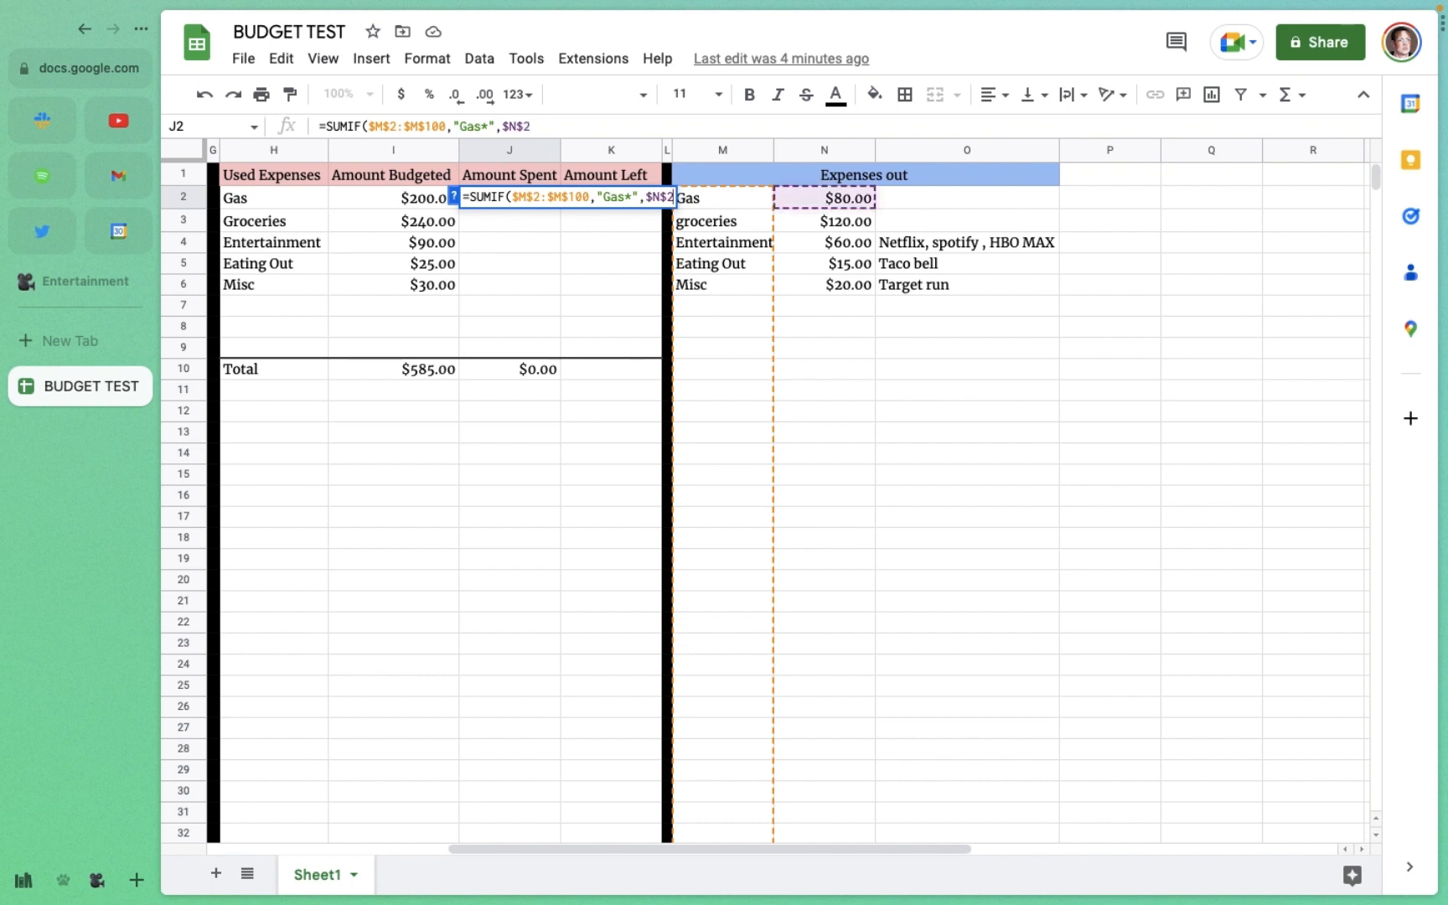
text(:)
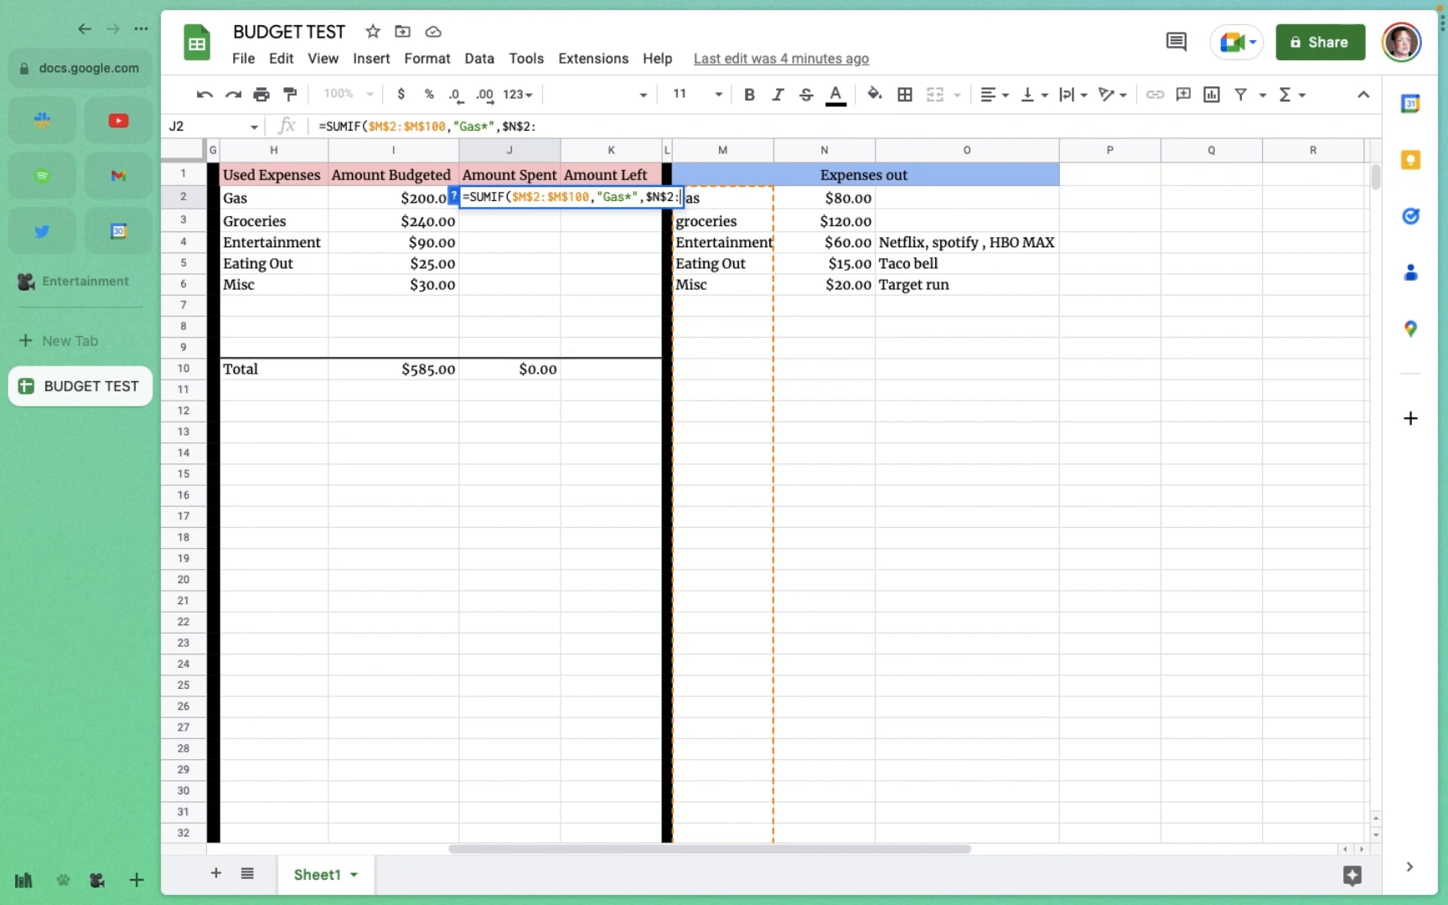
text($N)
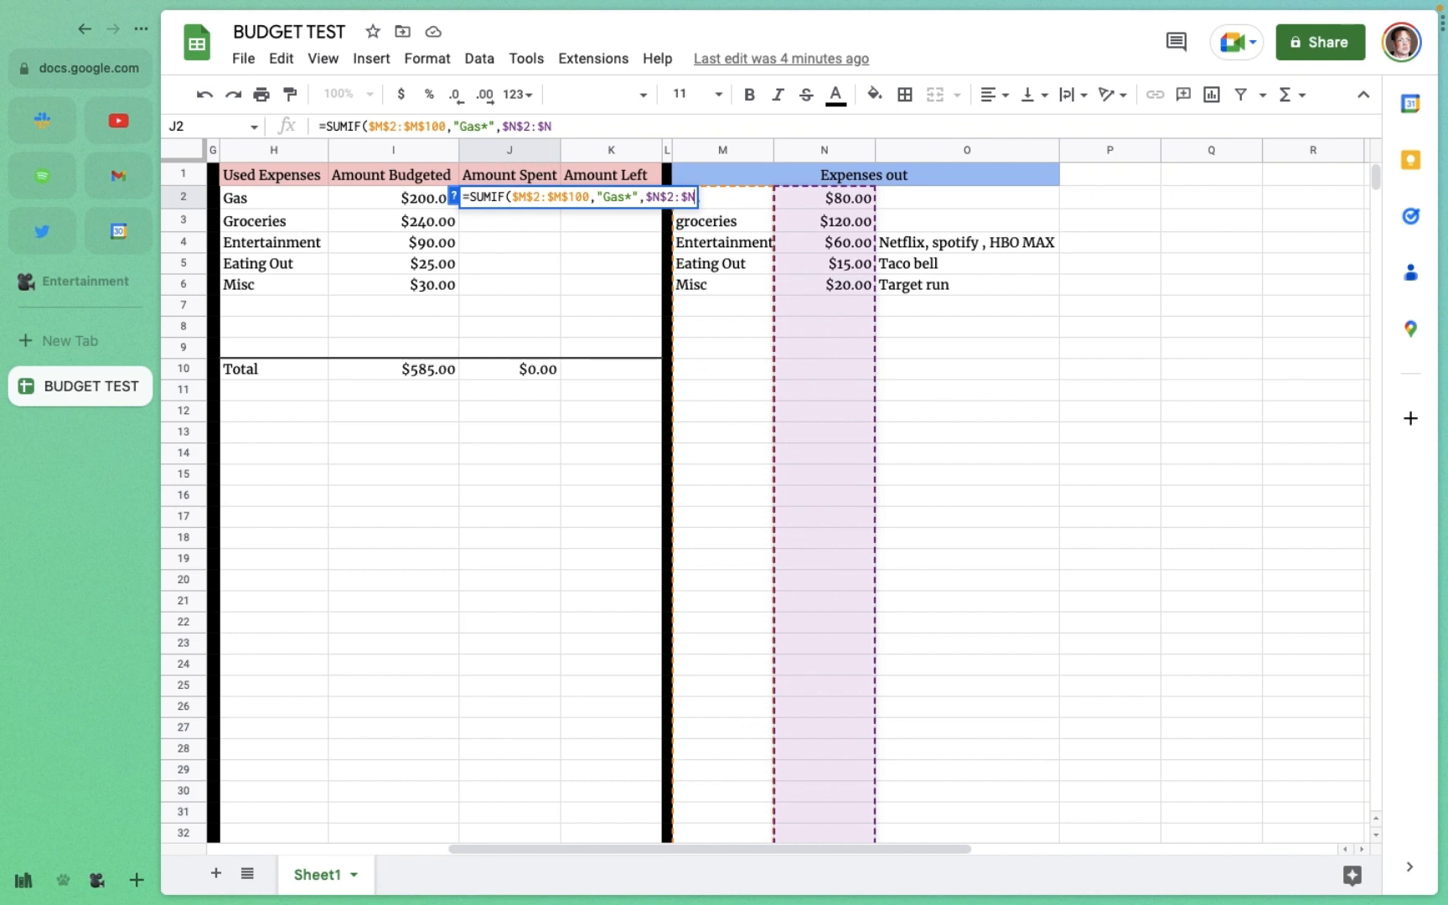
text($)
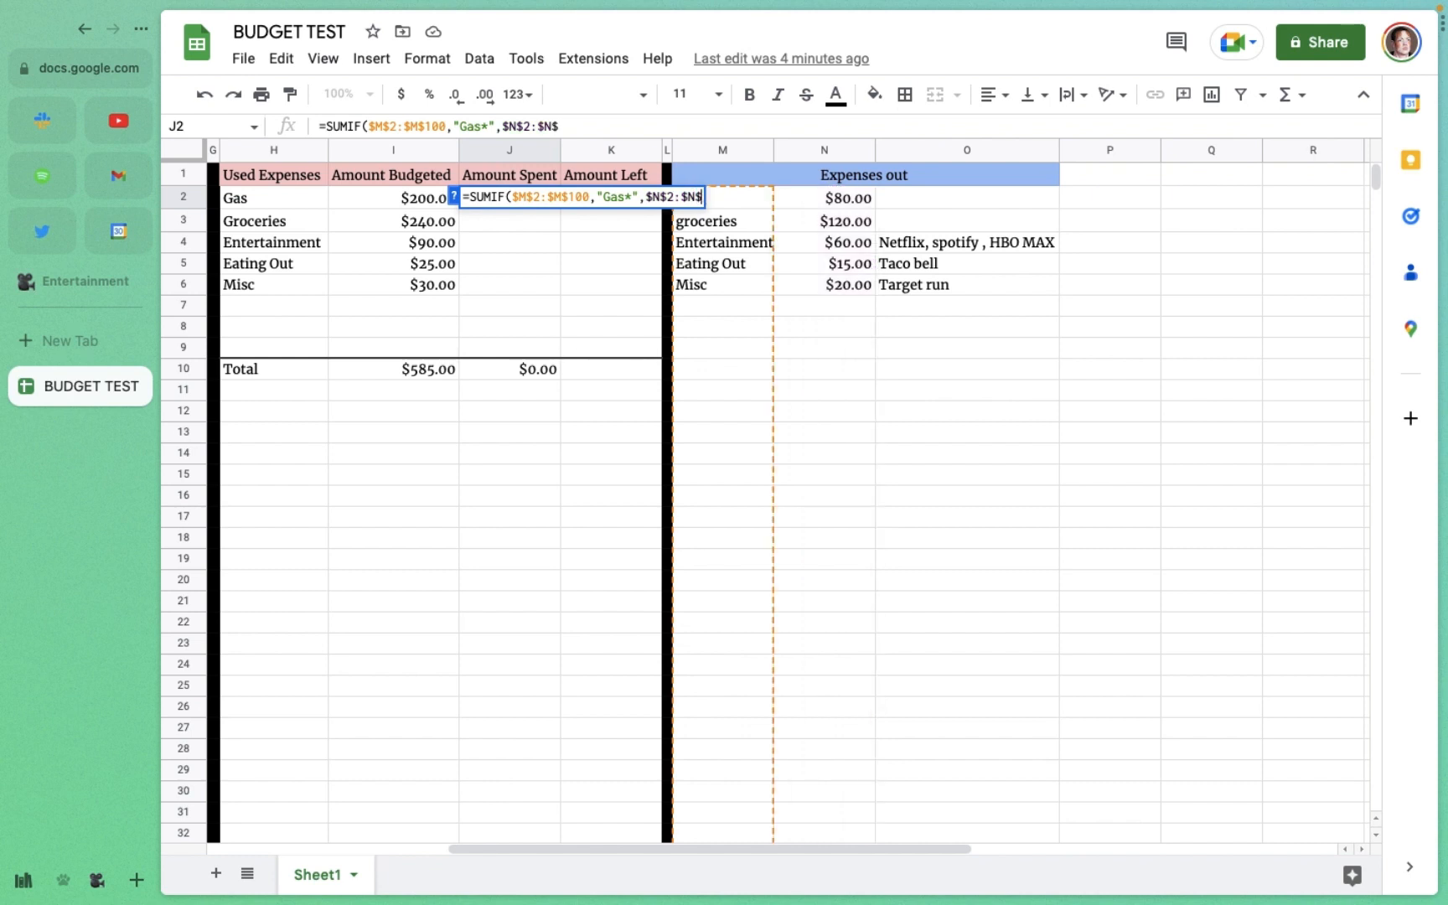
text(100)
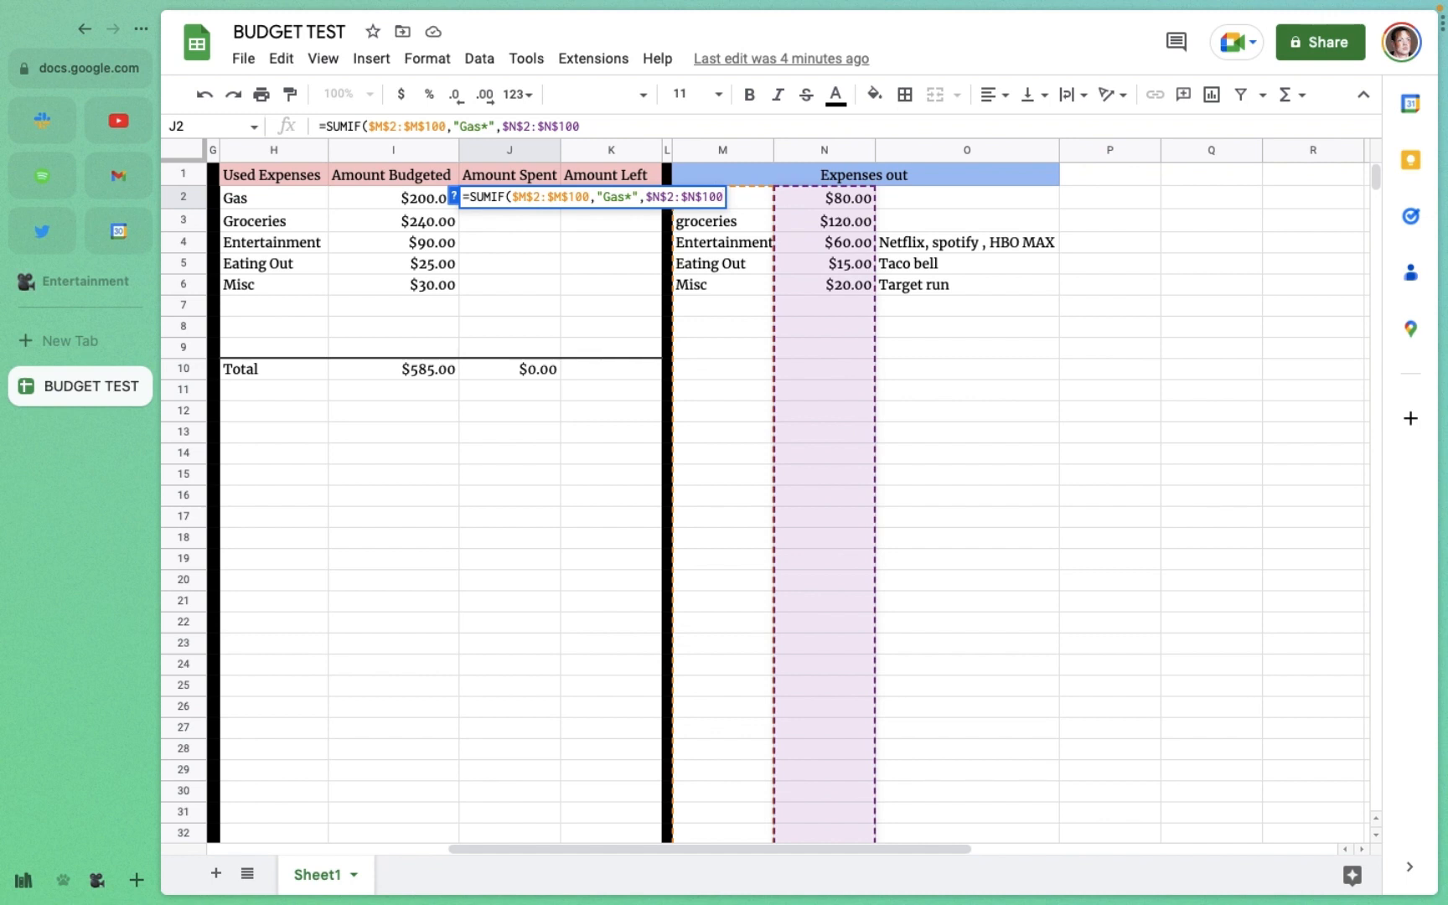
text())
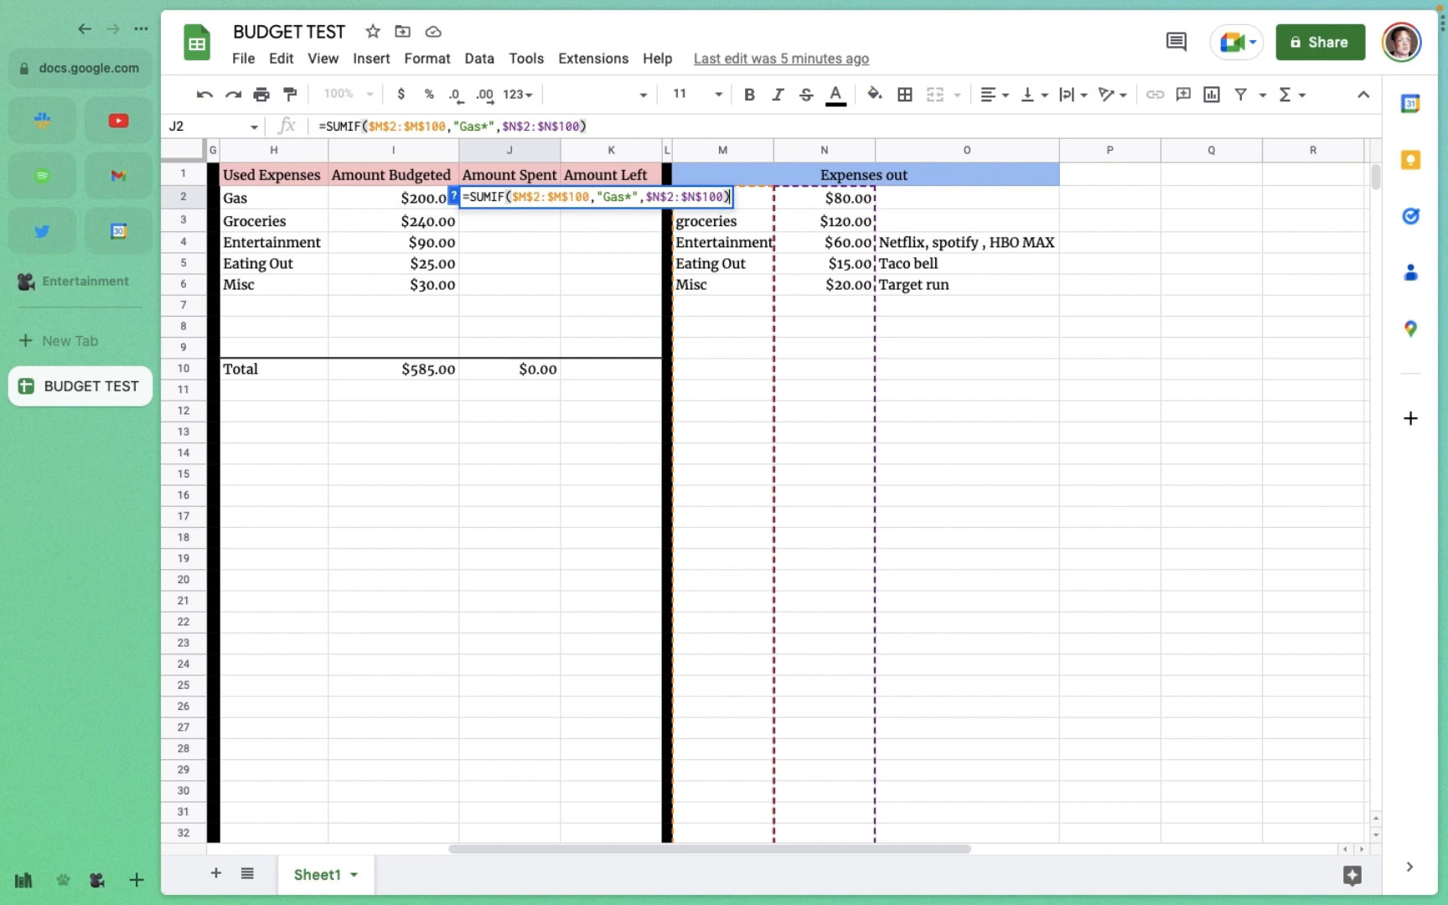
key(Return)
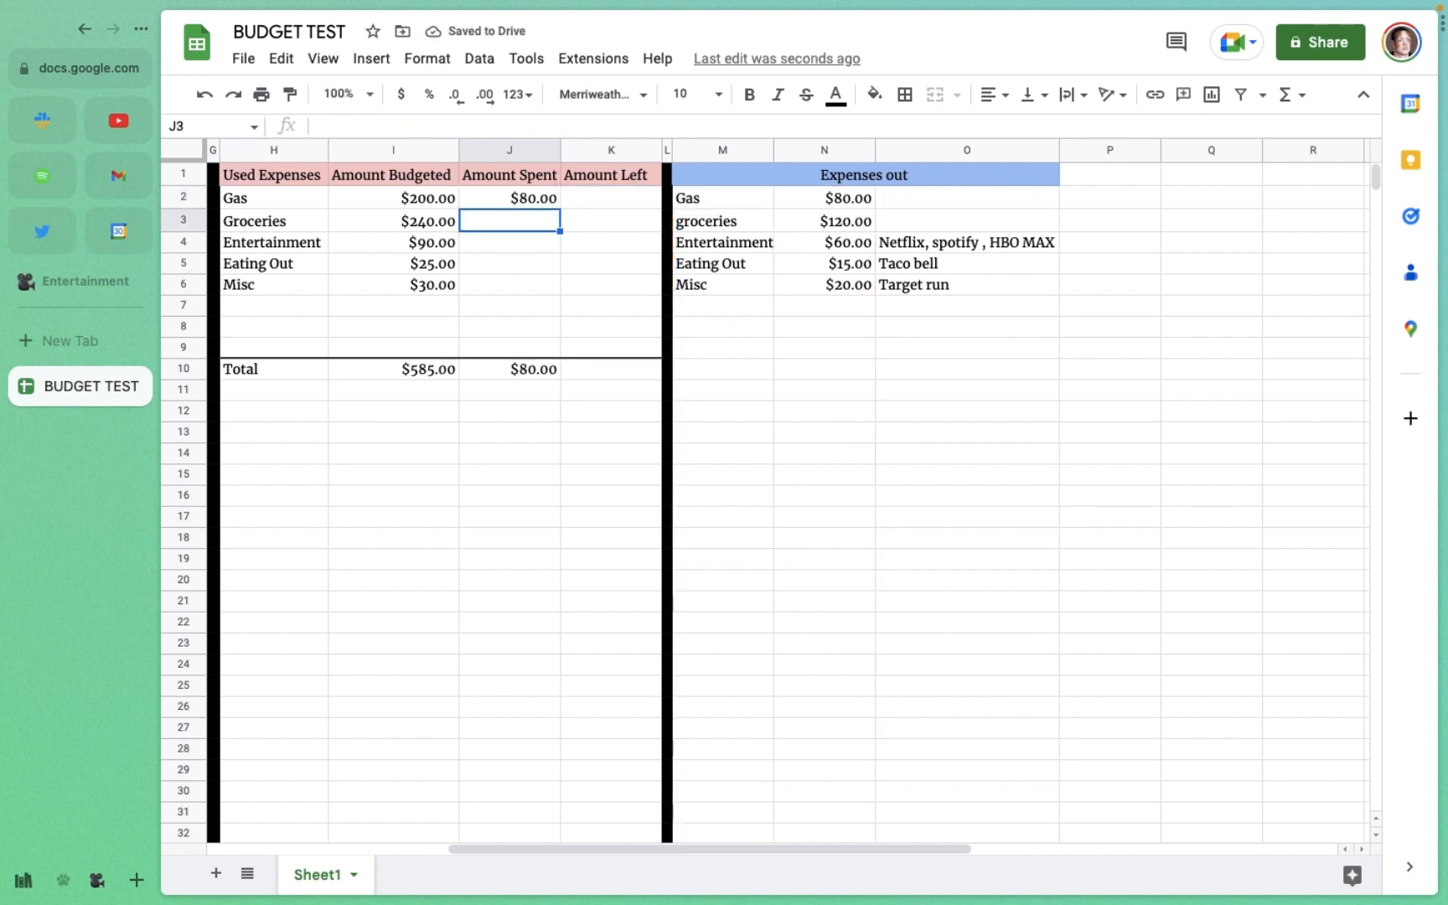
Step: Log a second fuel purchase in row 7 of Expenses out, with category GAS and amount 10
click(735, 305)
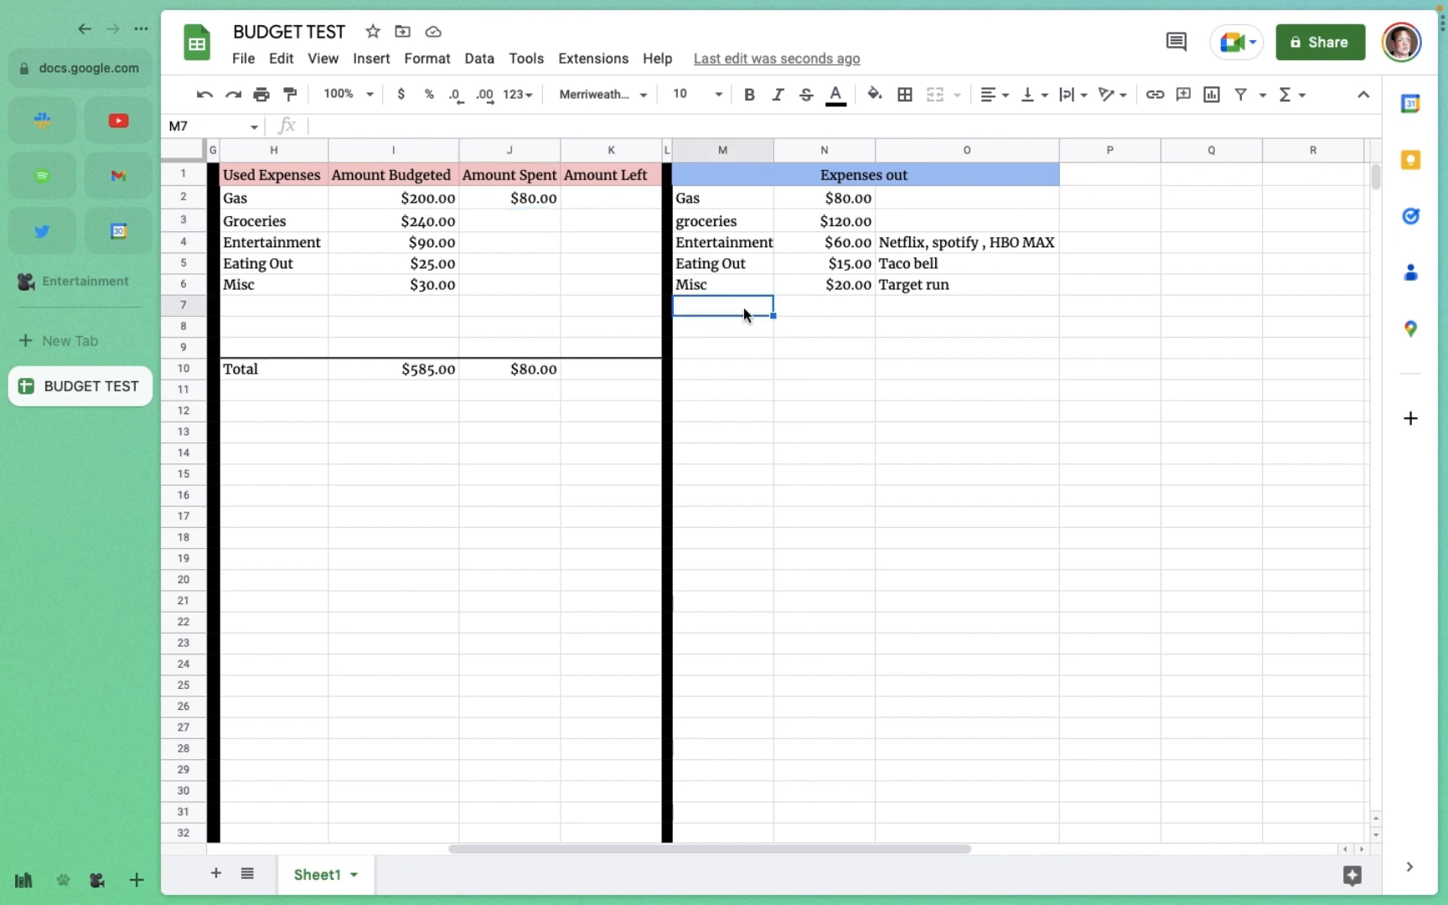
text(GAS)
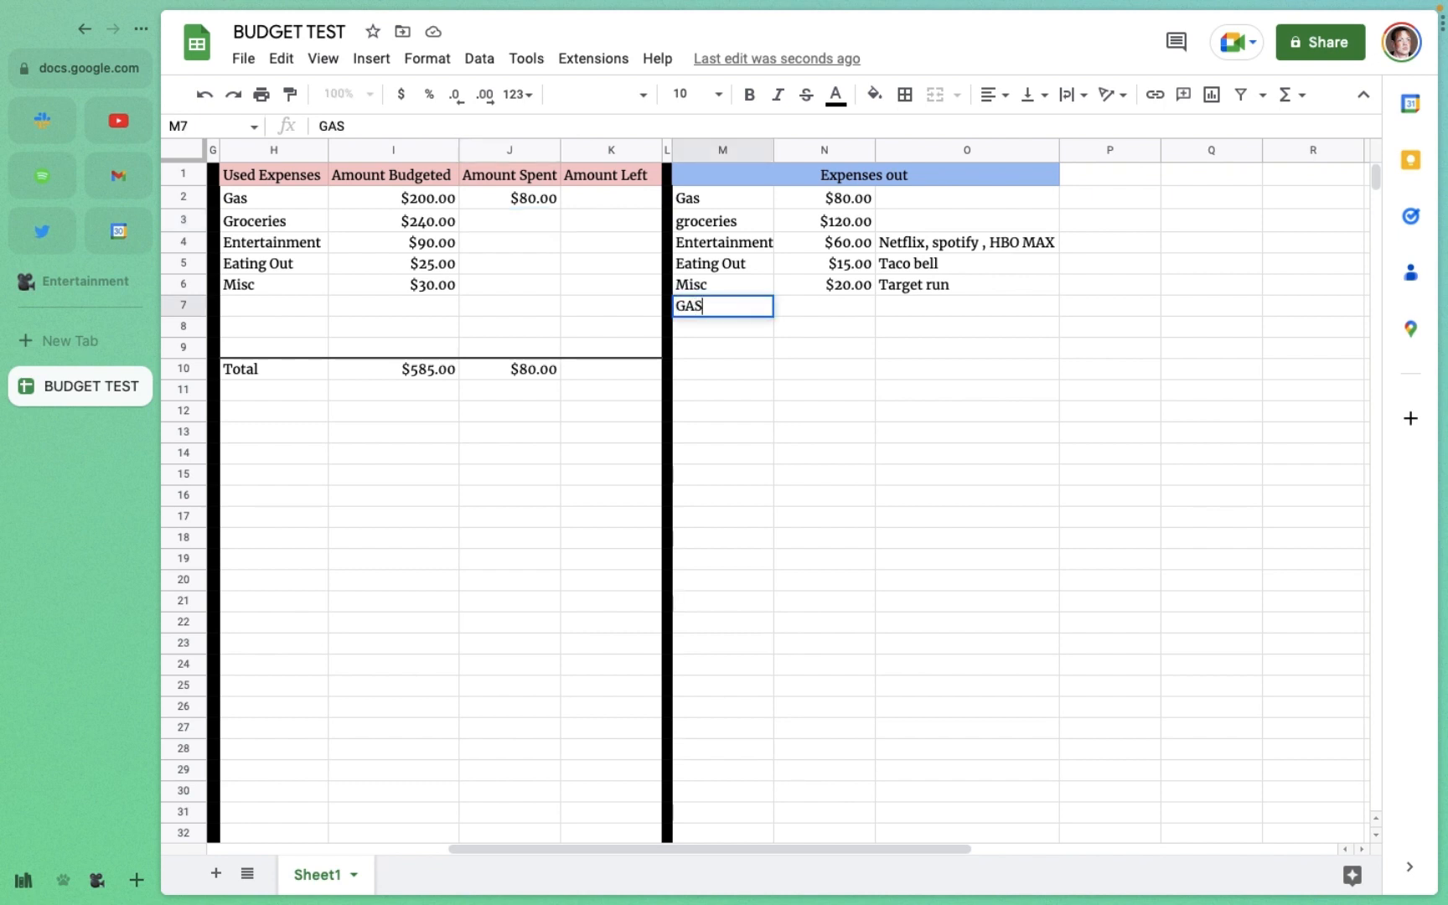
key(Tab)
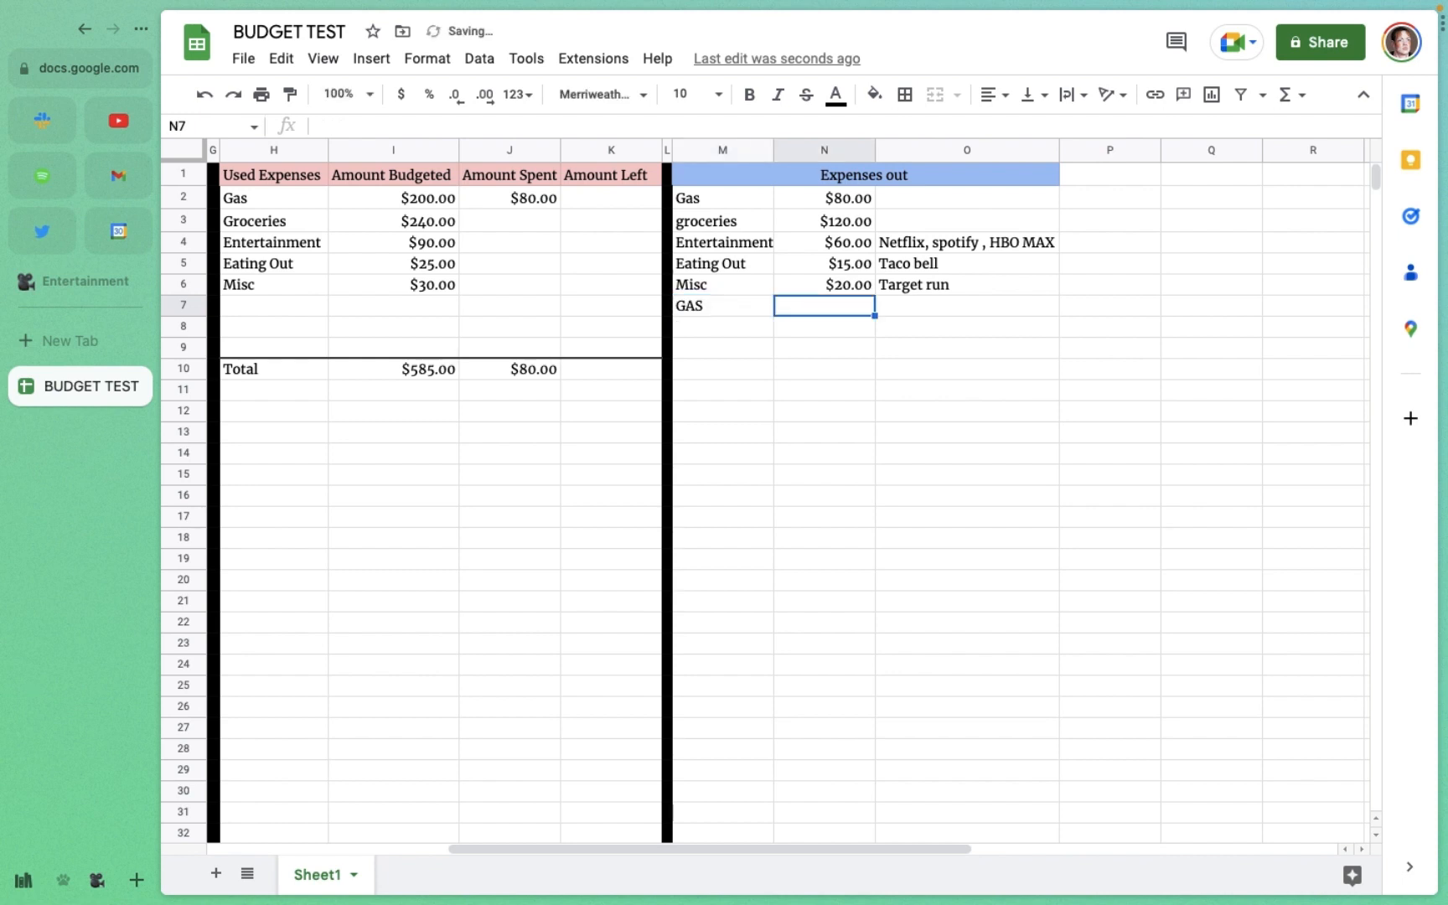
text(10)
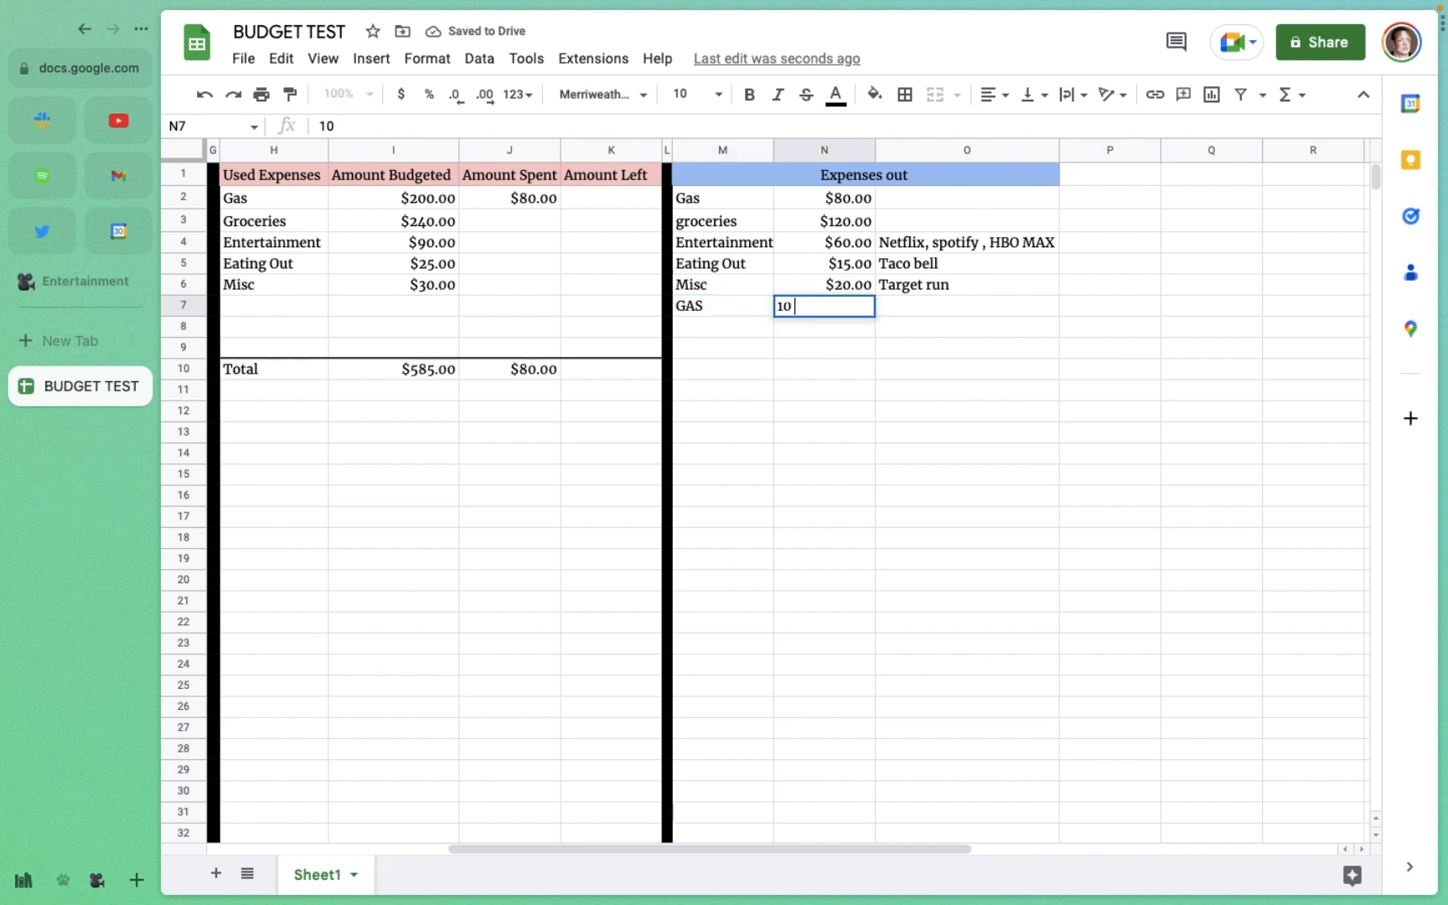
key(Return)
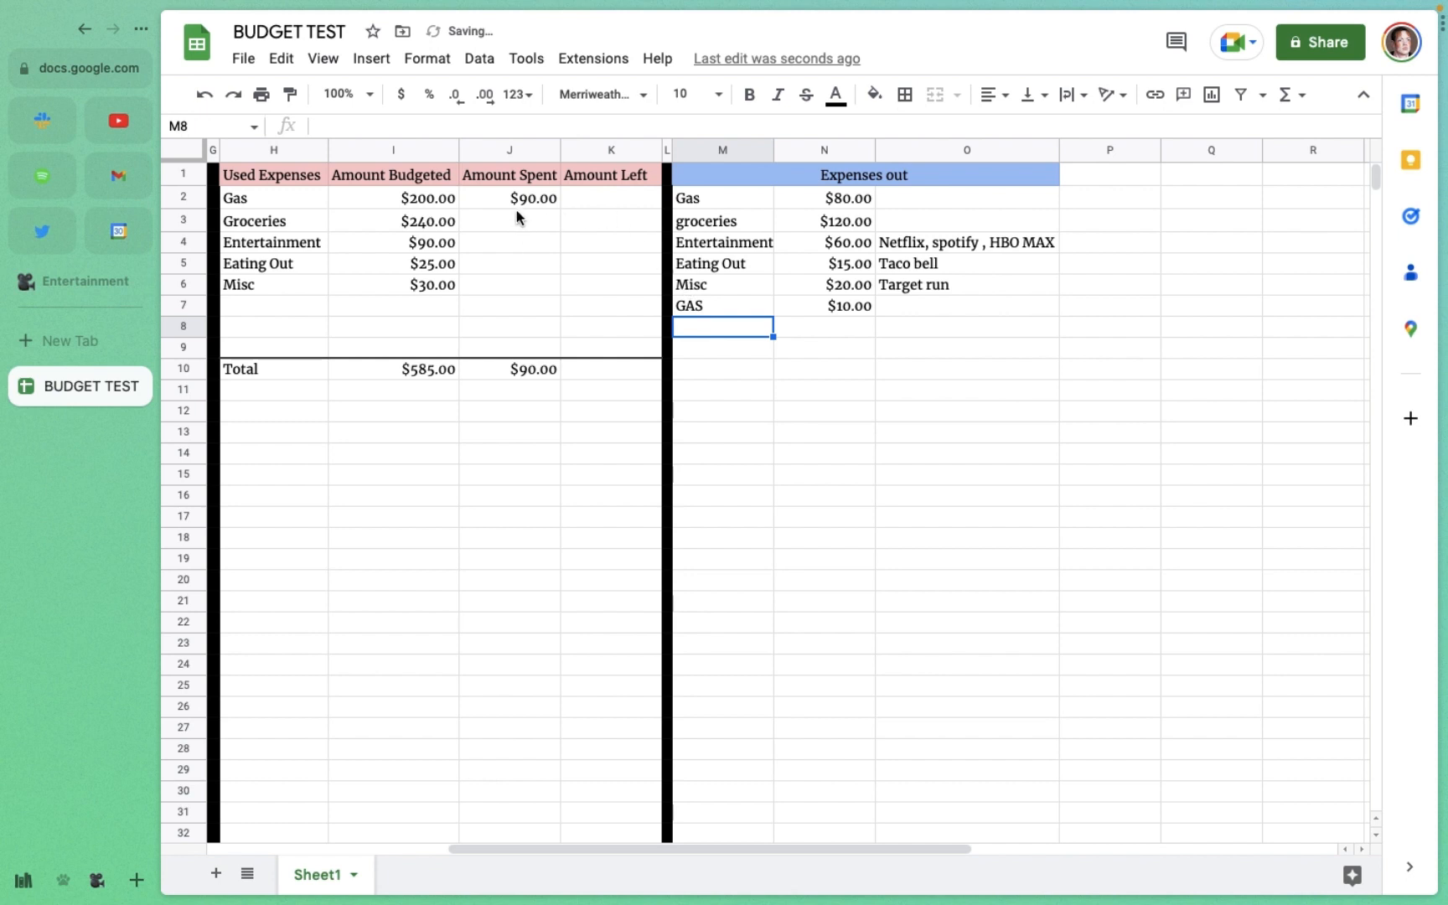
click(841, 308)
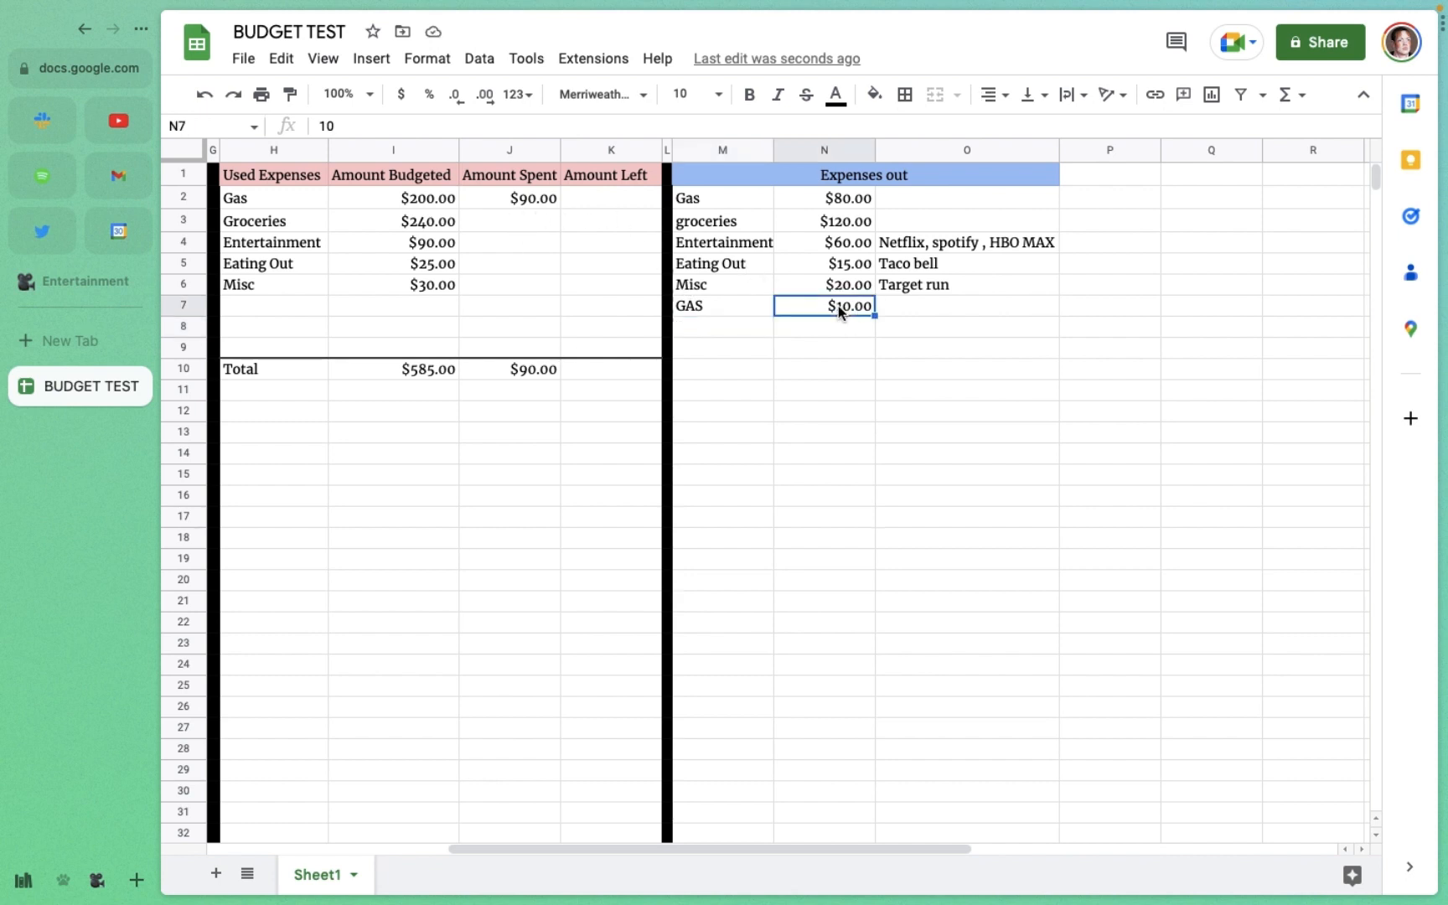
Step: Fill the Gas SUMIF formula from J2 down the Amount Spent column through J9
click(510, 221)
click(527, 202)
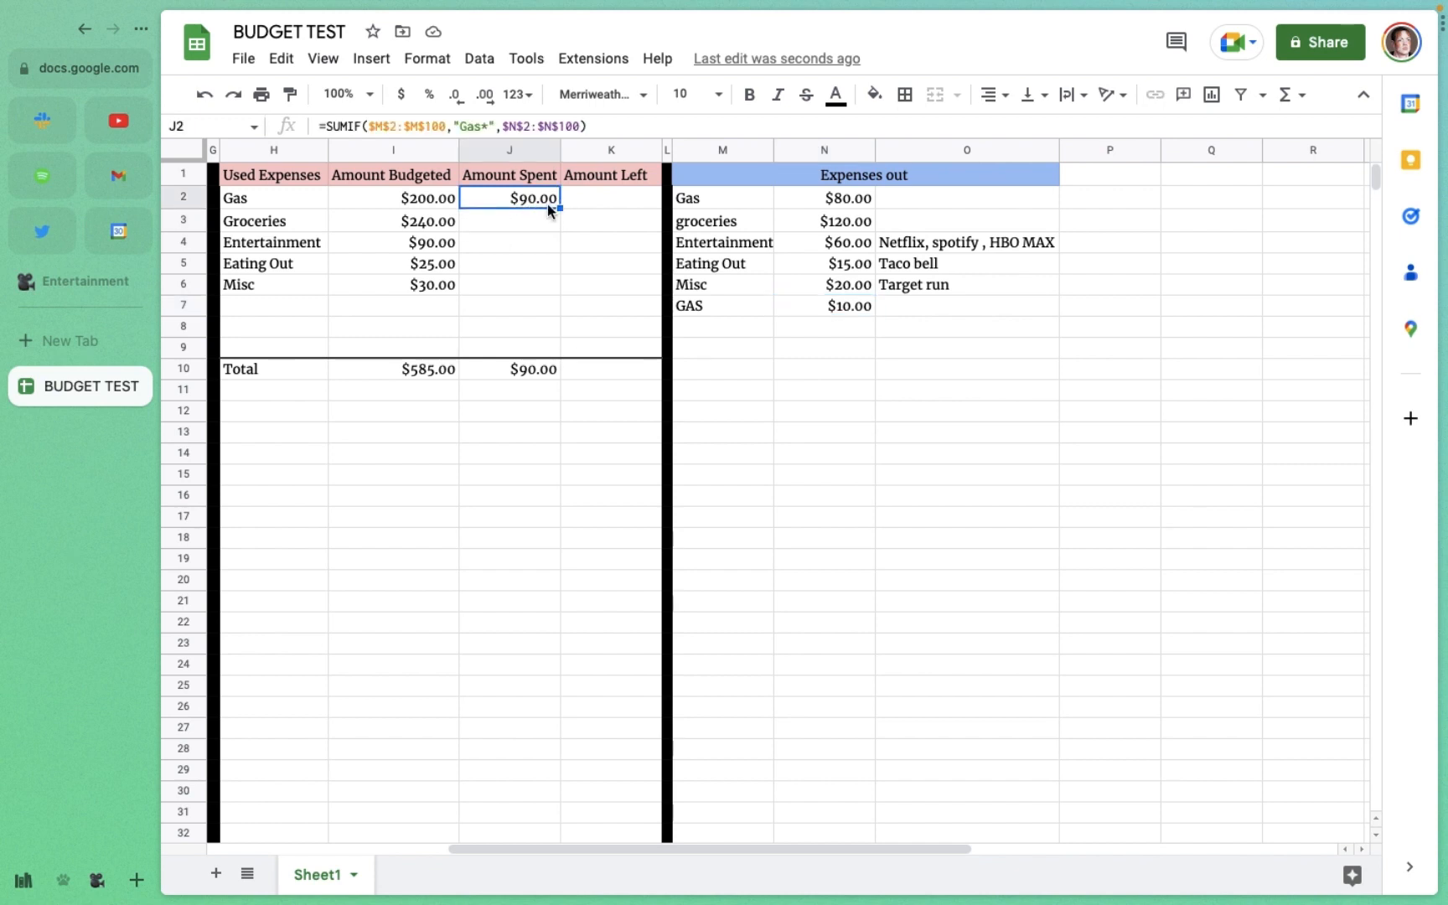
drag(547, 204, 543, 346)
click(543, 349)
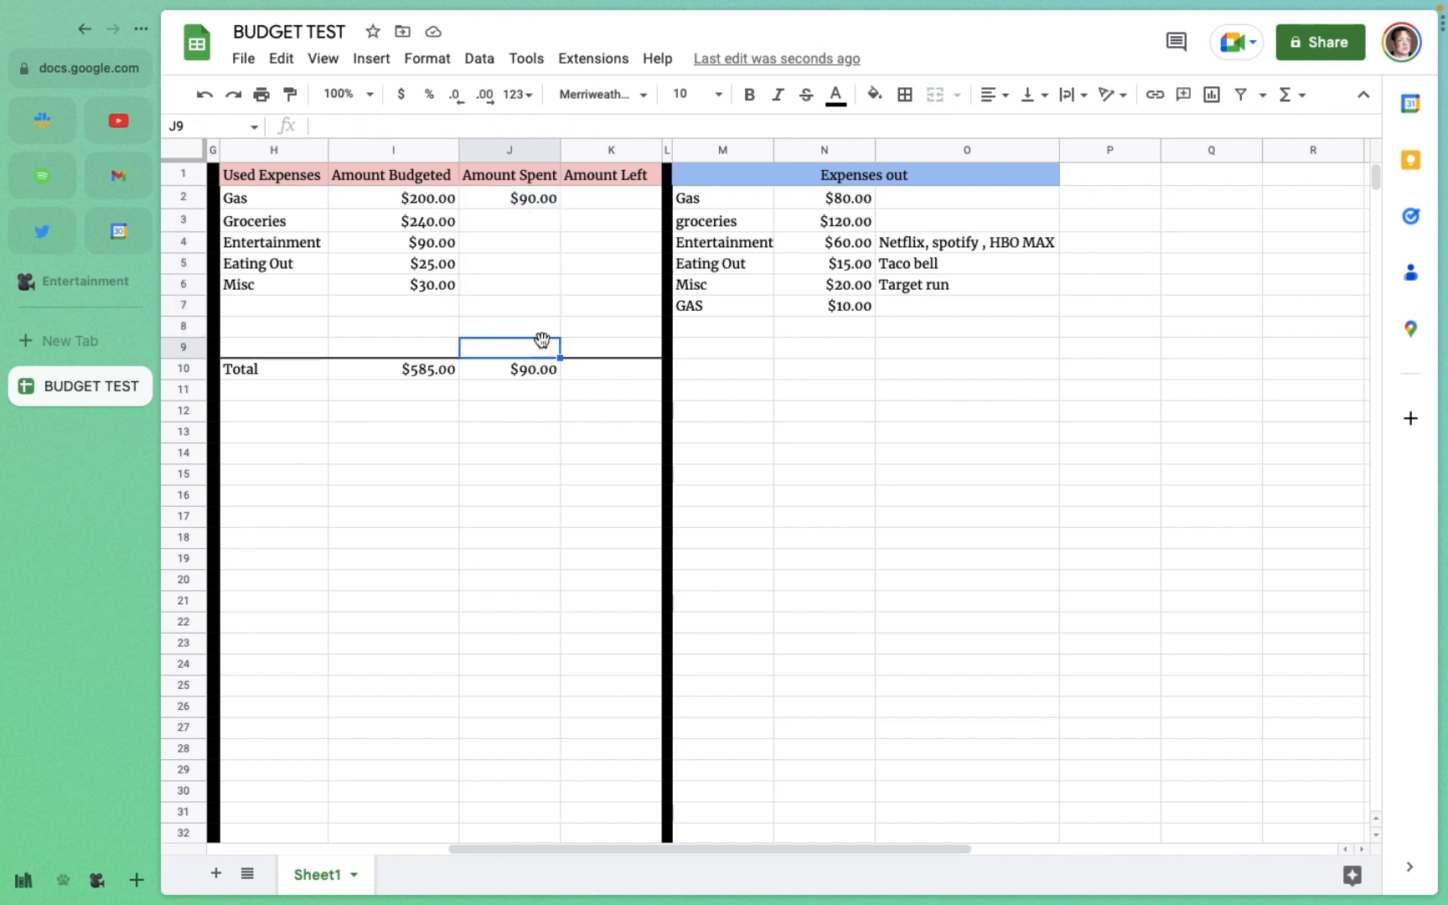
click(536, 198)
double_click(535, 198)
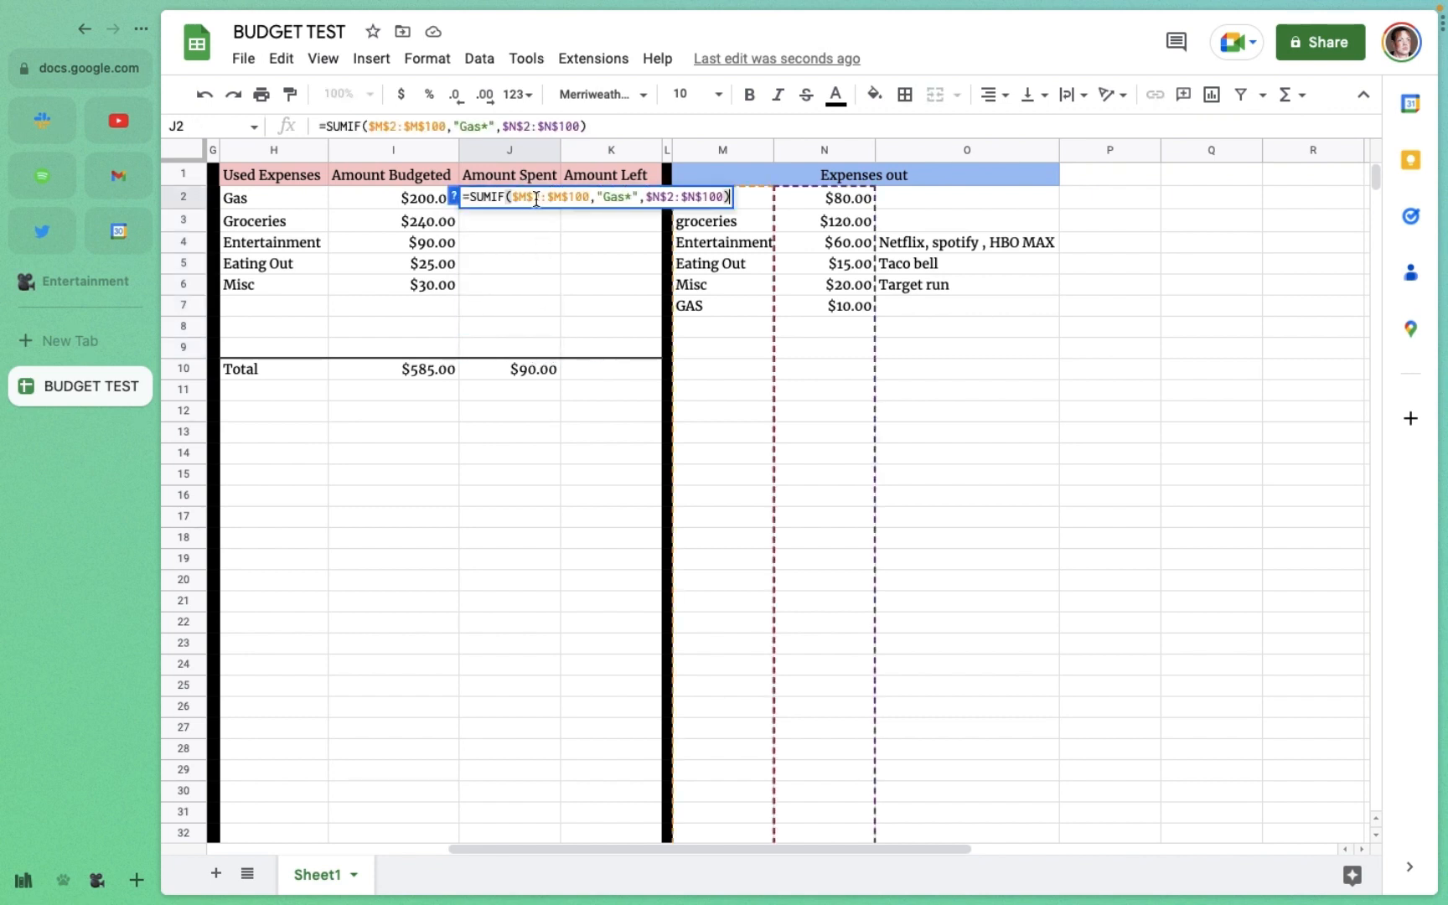
key(Return)
click(544, 199)
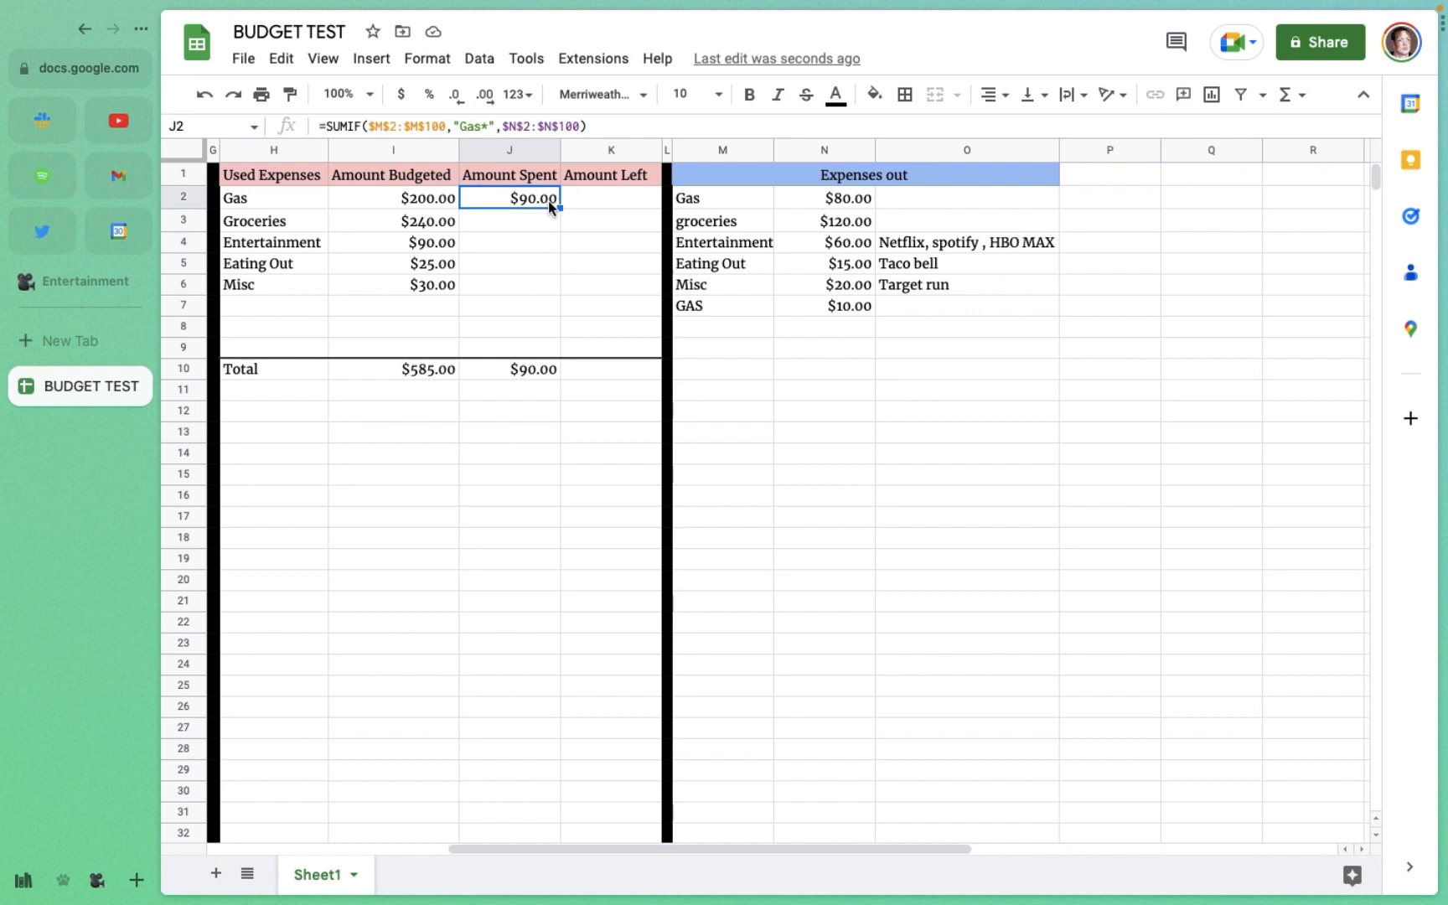
drag(563, 208, 564, 351)
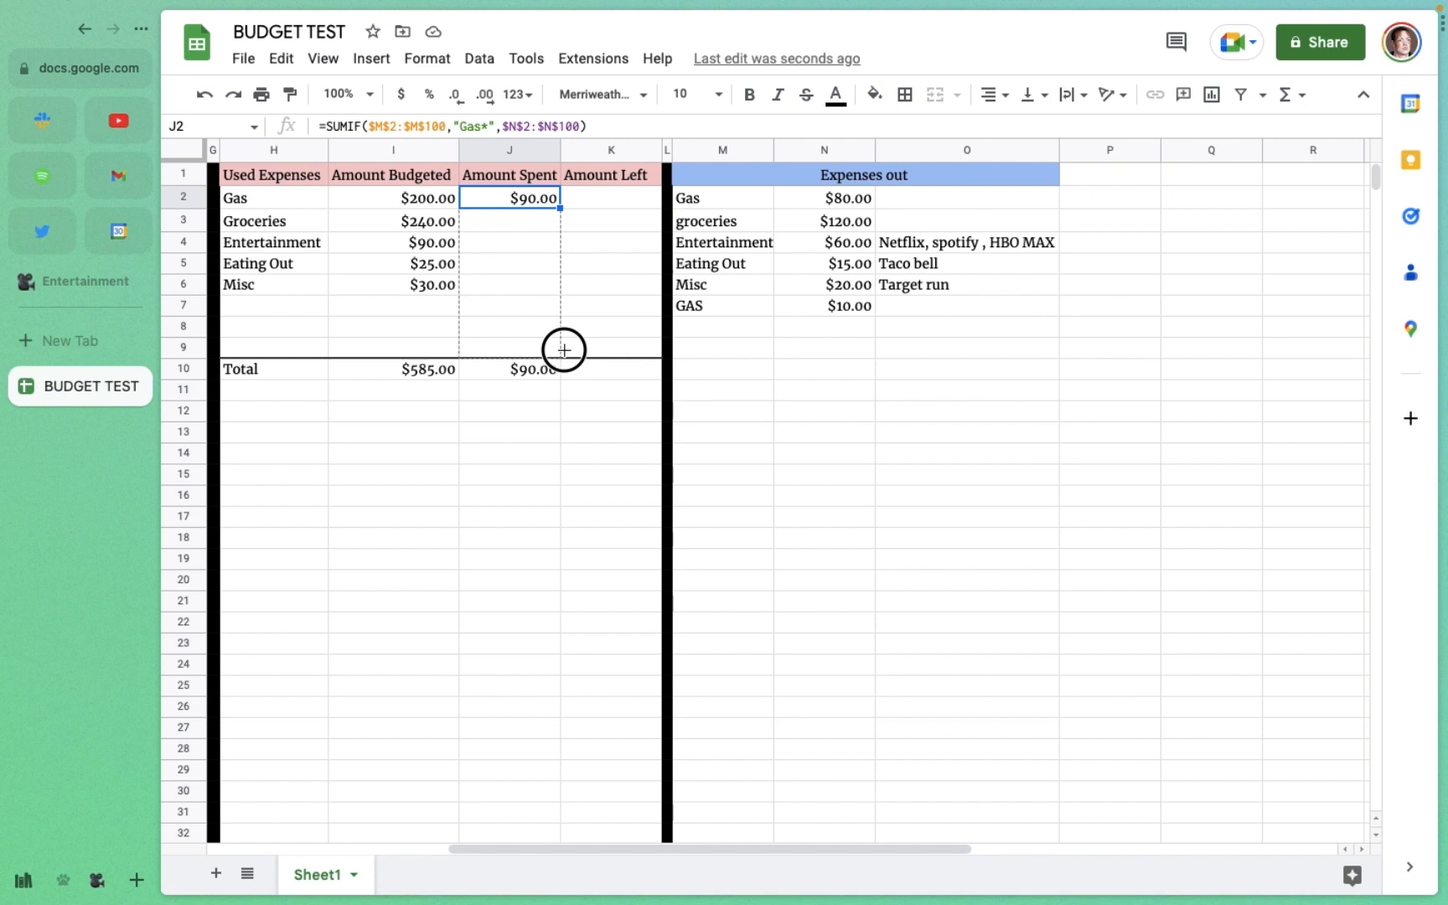
drag(564, 351, 564, 350)
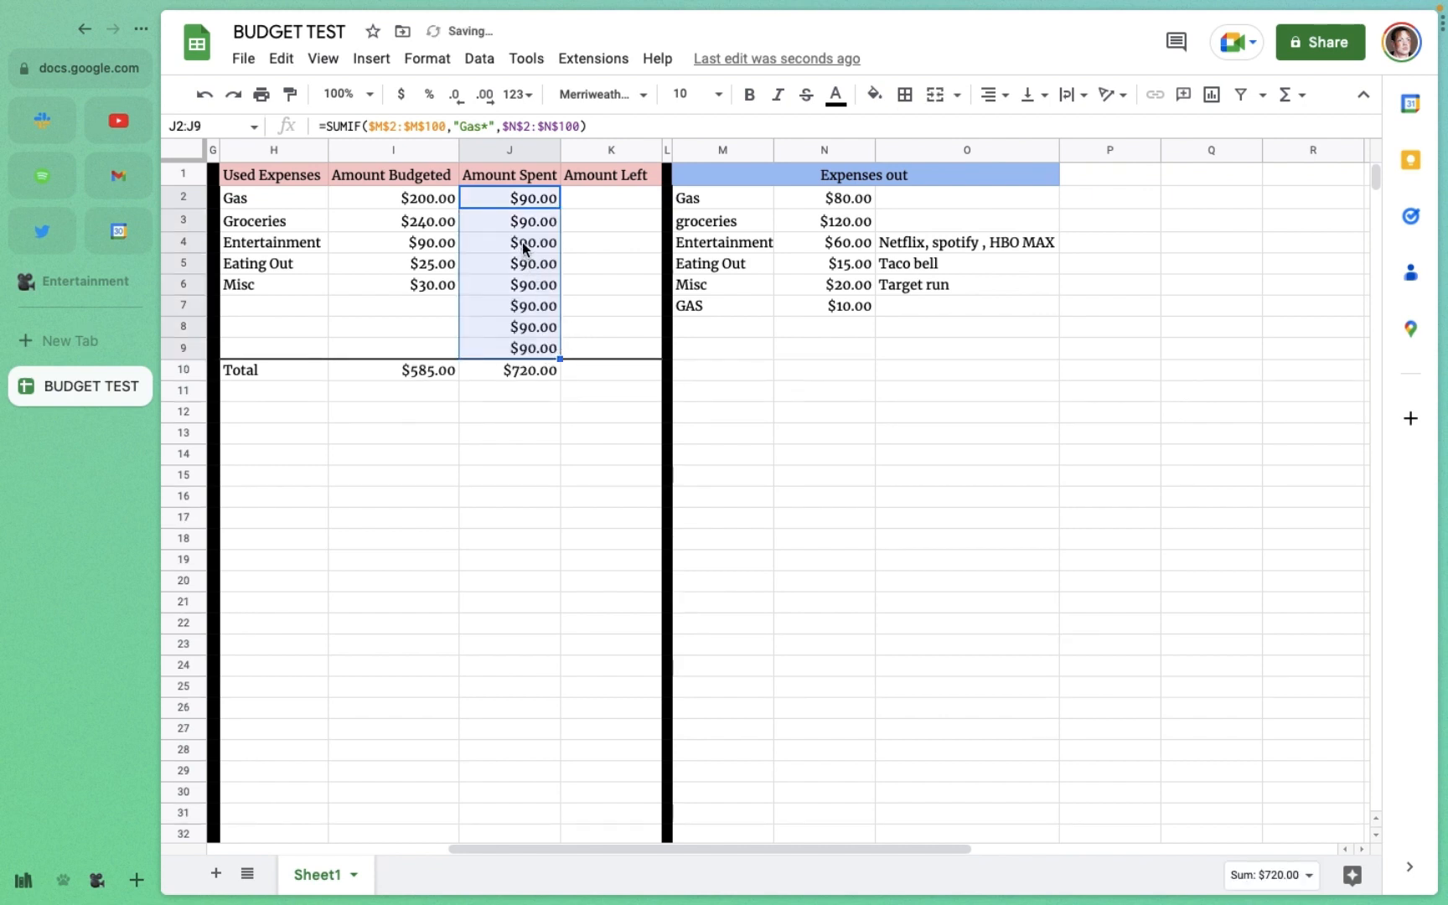
Step: Change the SUMIF criterion in the Groceries row's Amount Spent cell J3 to "Groceries*"
click(533, 222)
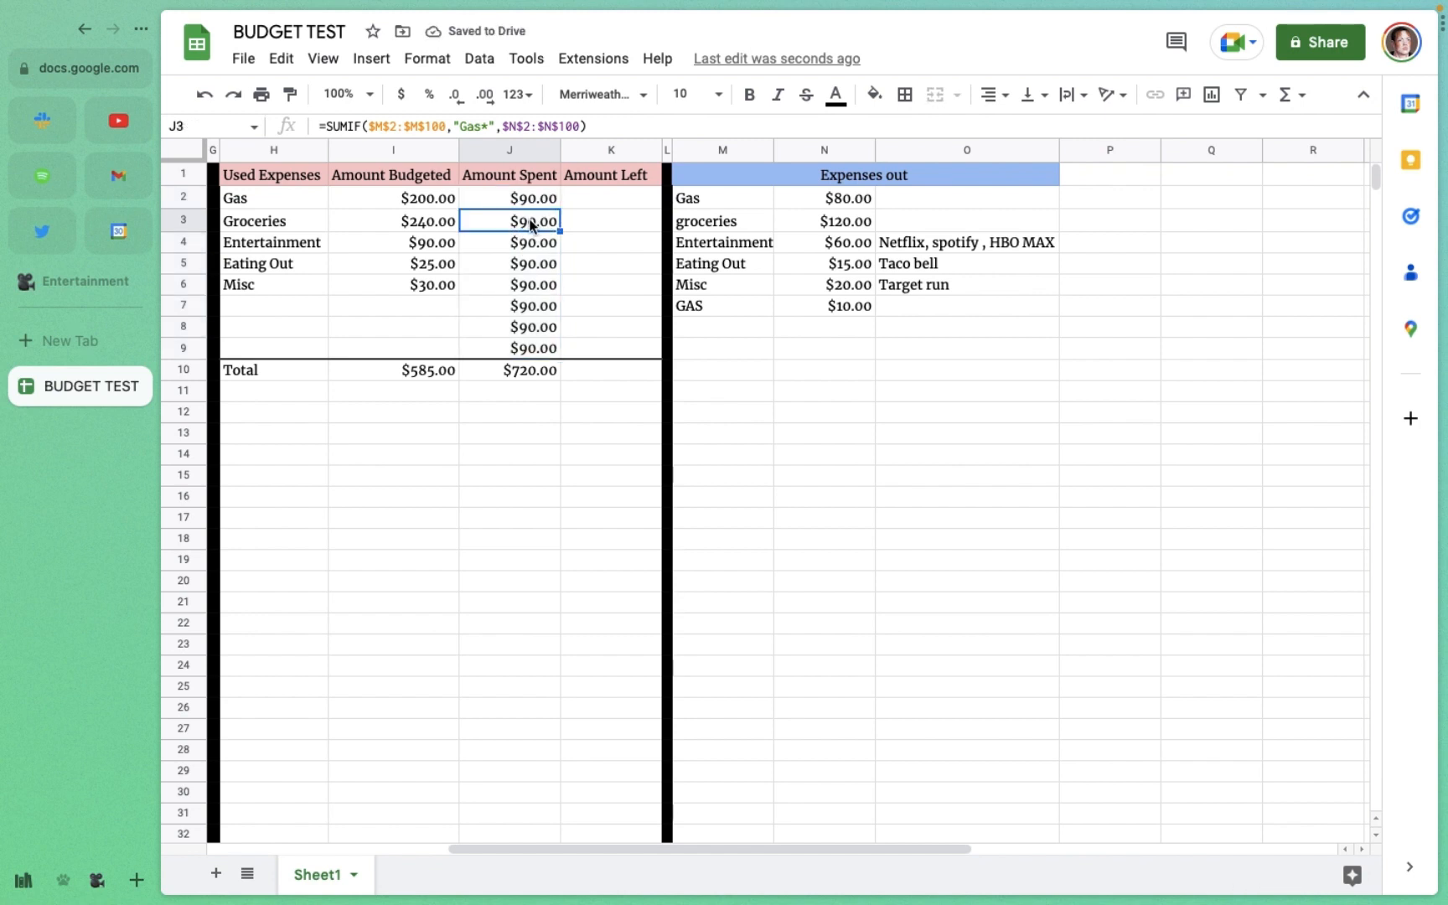
double_click(533, 222)
click(628, 219)
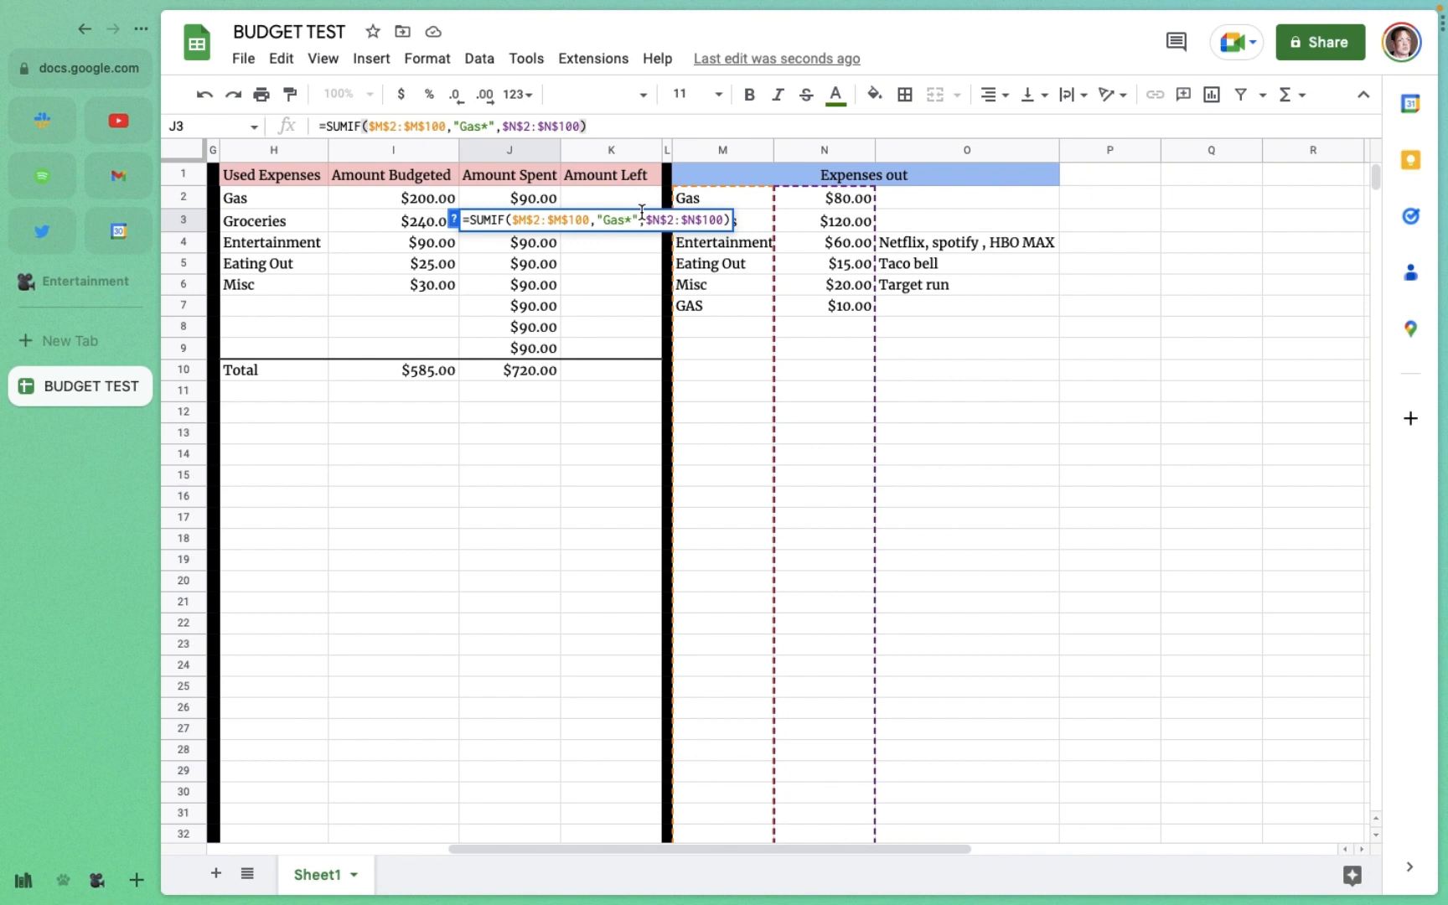
key(BackSpace)
key(BackSpace)
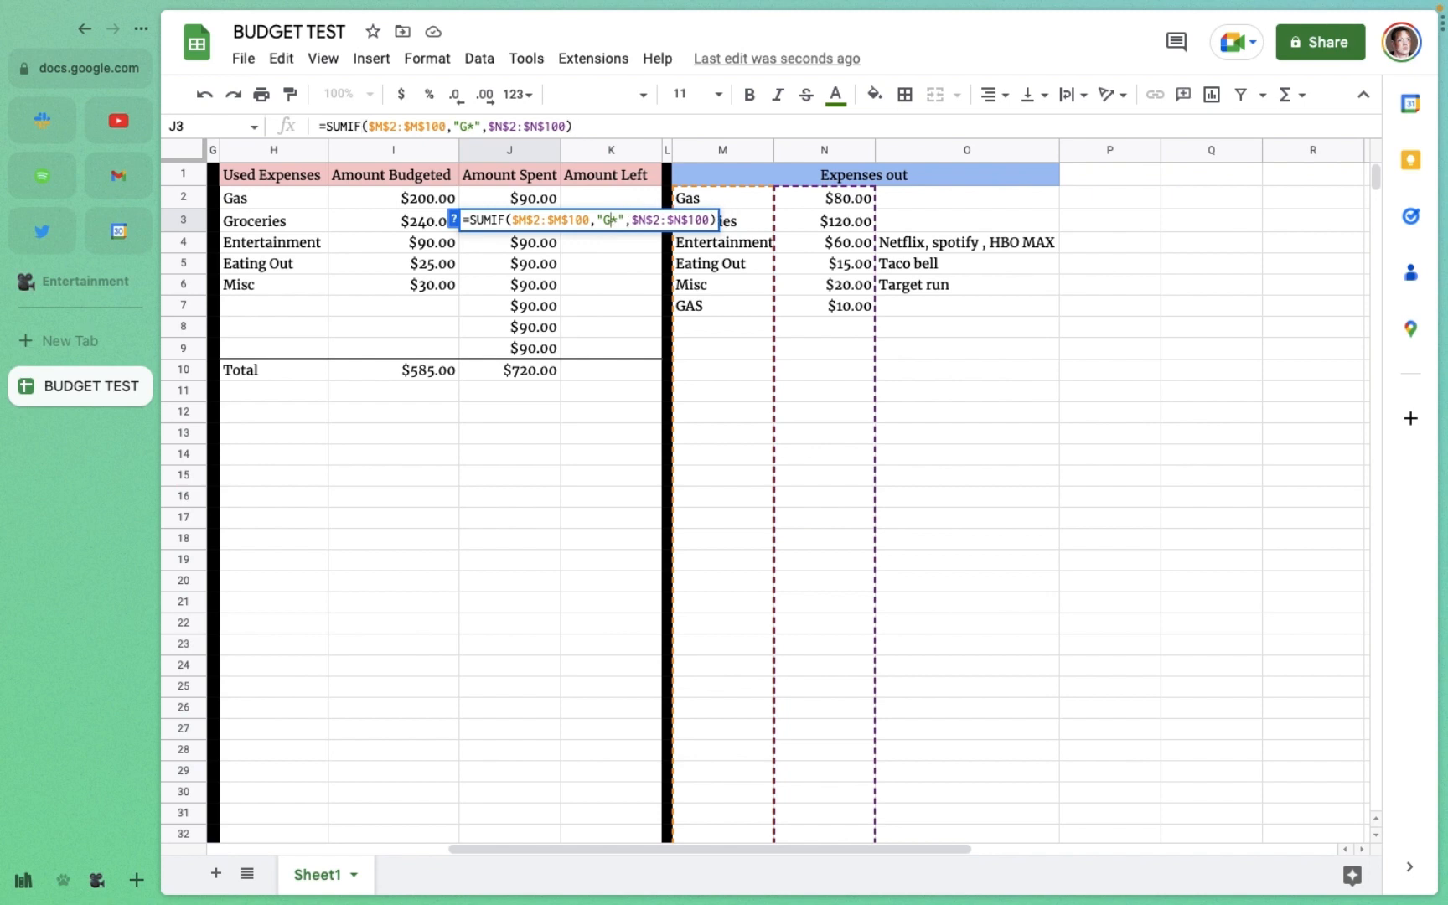
text(roc)
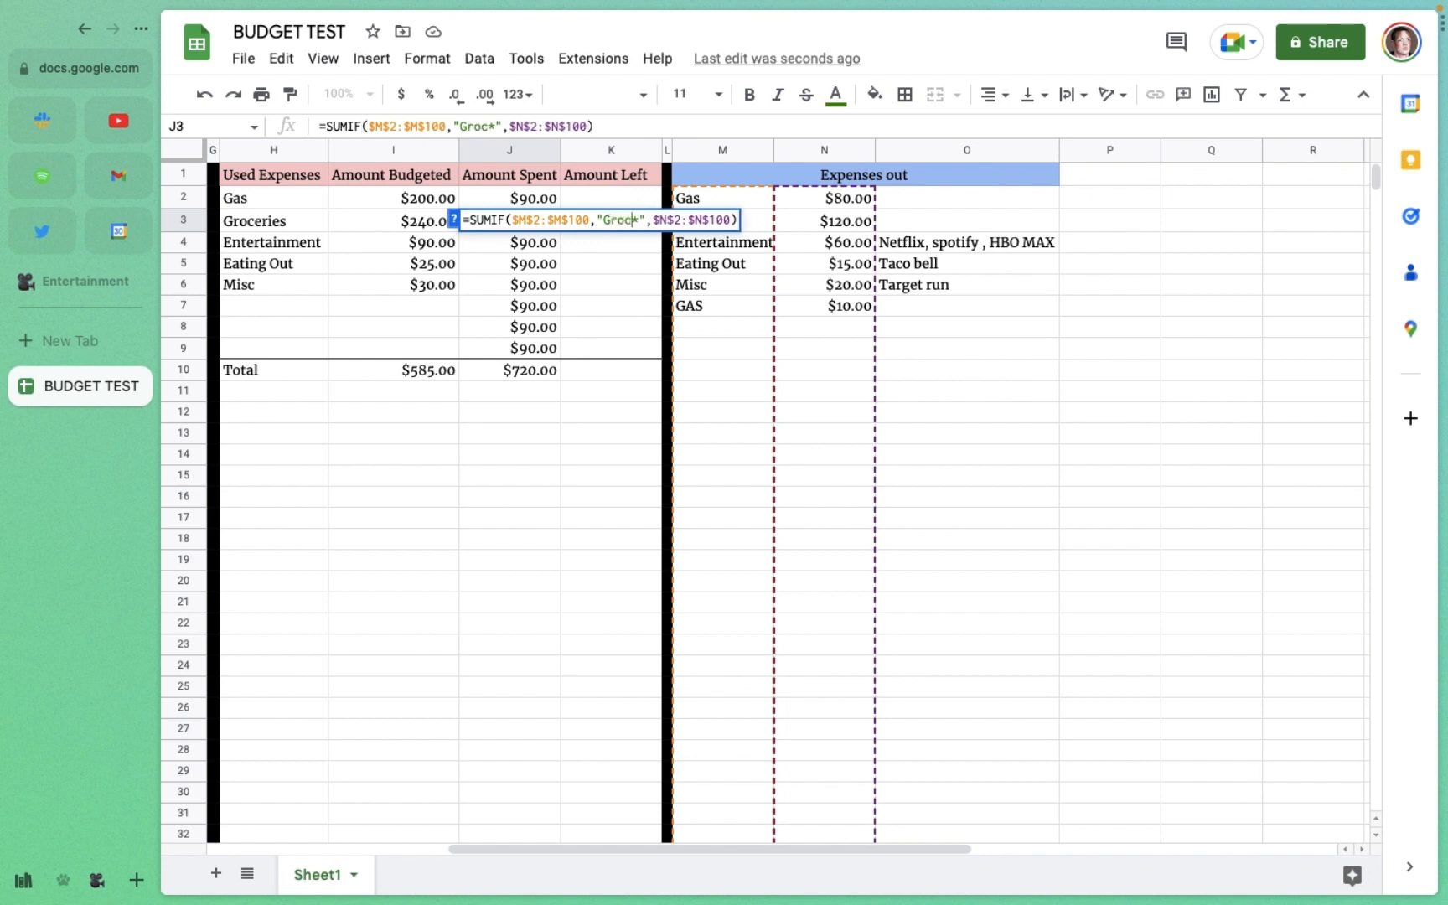
text(eries)
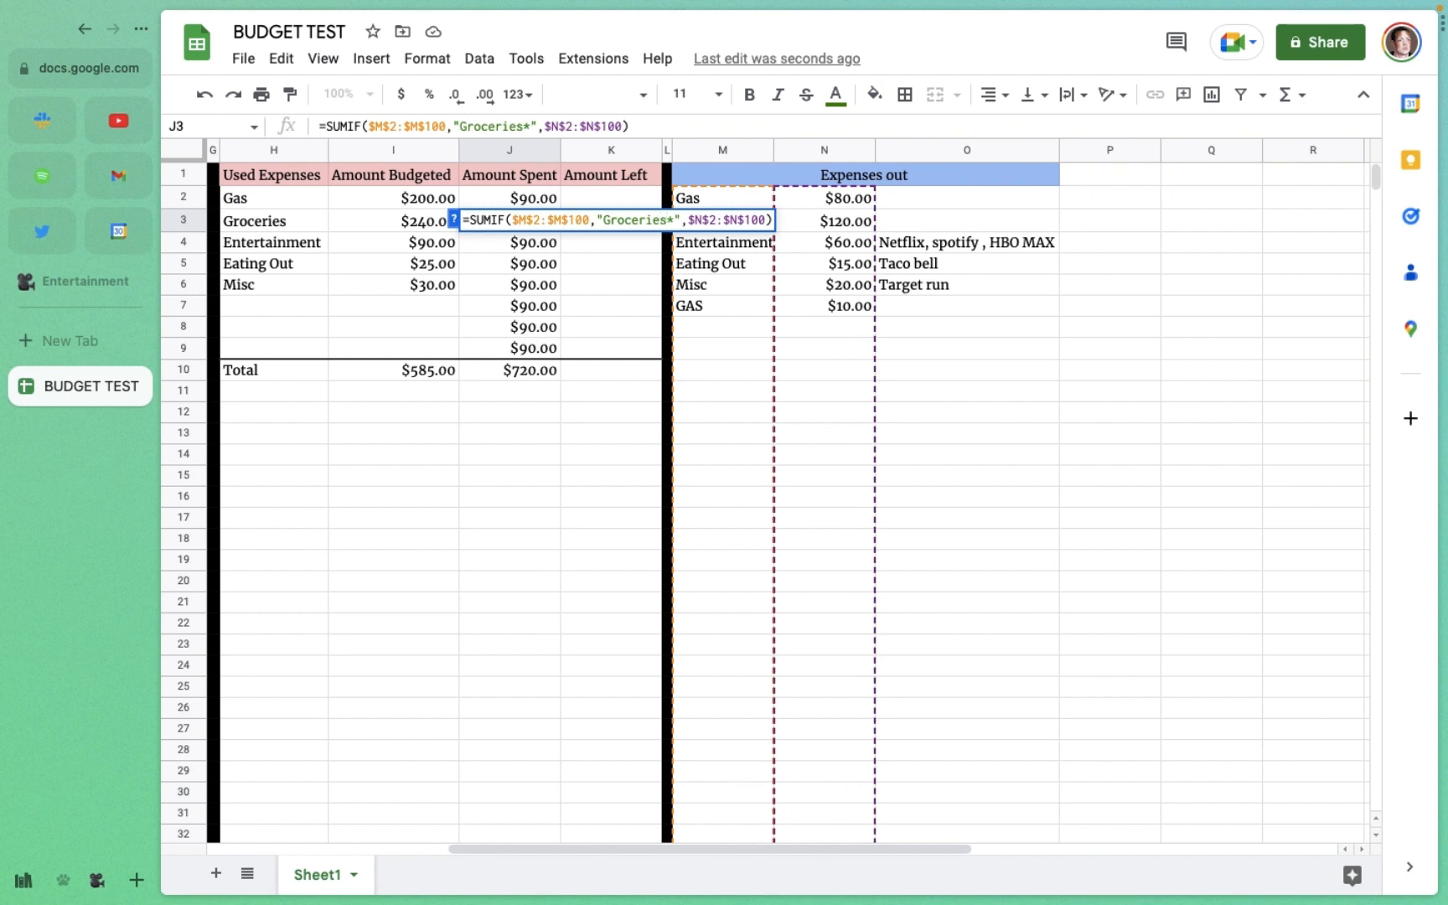
click(557, 243)
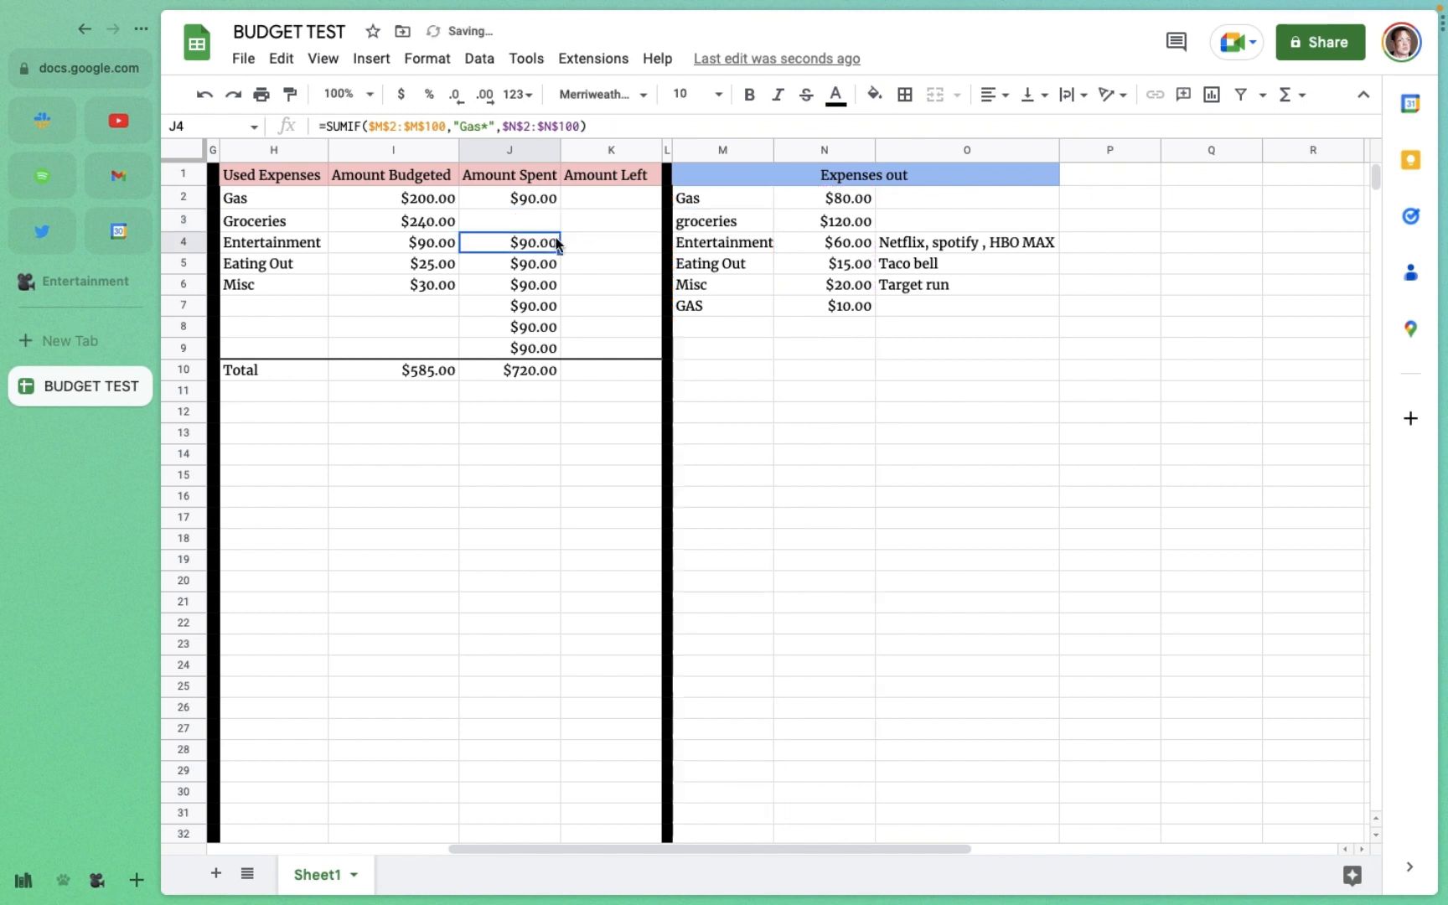
Step: Change the SUMIF criterion in the Entertainment row's Amount Spent cell J4 to "Entertainment*"
double_click(546, 243)
click(628, 242)
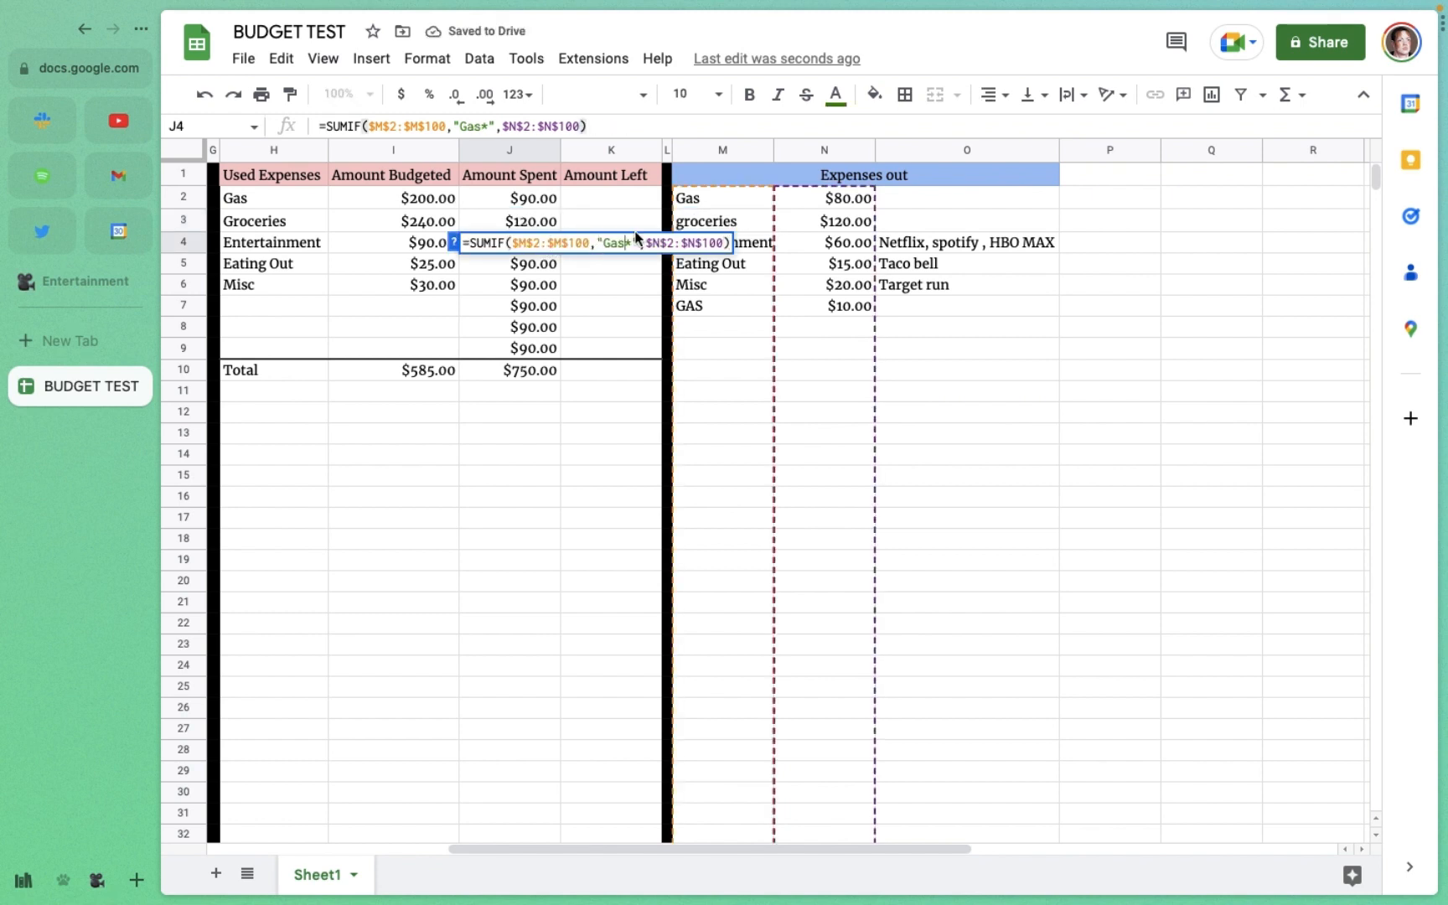
key(BackSpace)
key(BackSpace)
key(BackSpace)
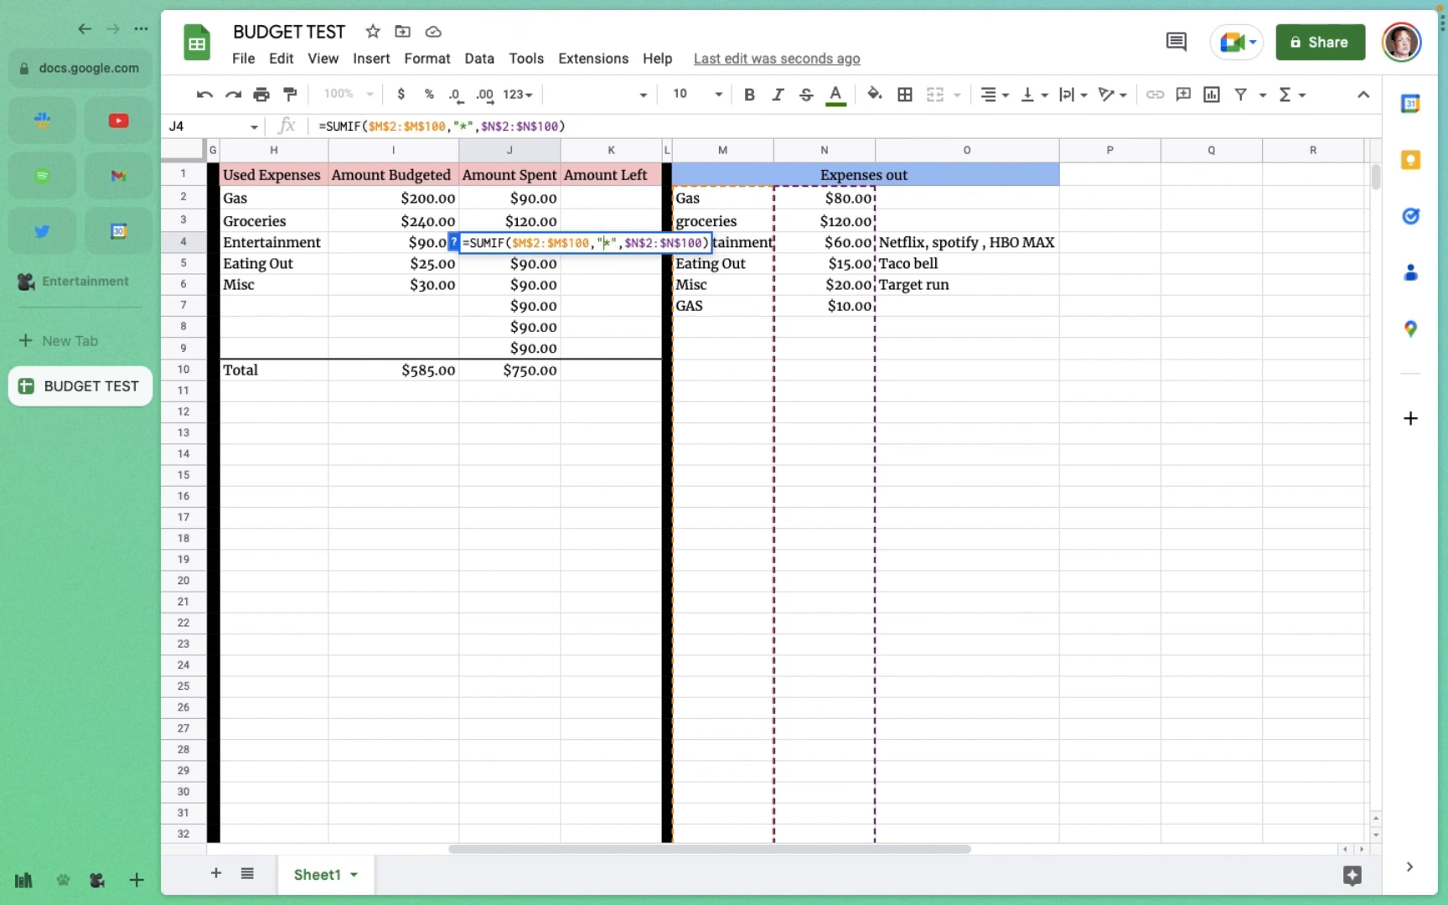
text(Entertainme)
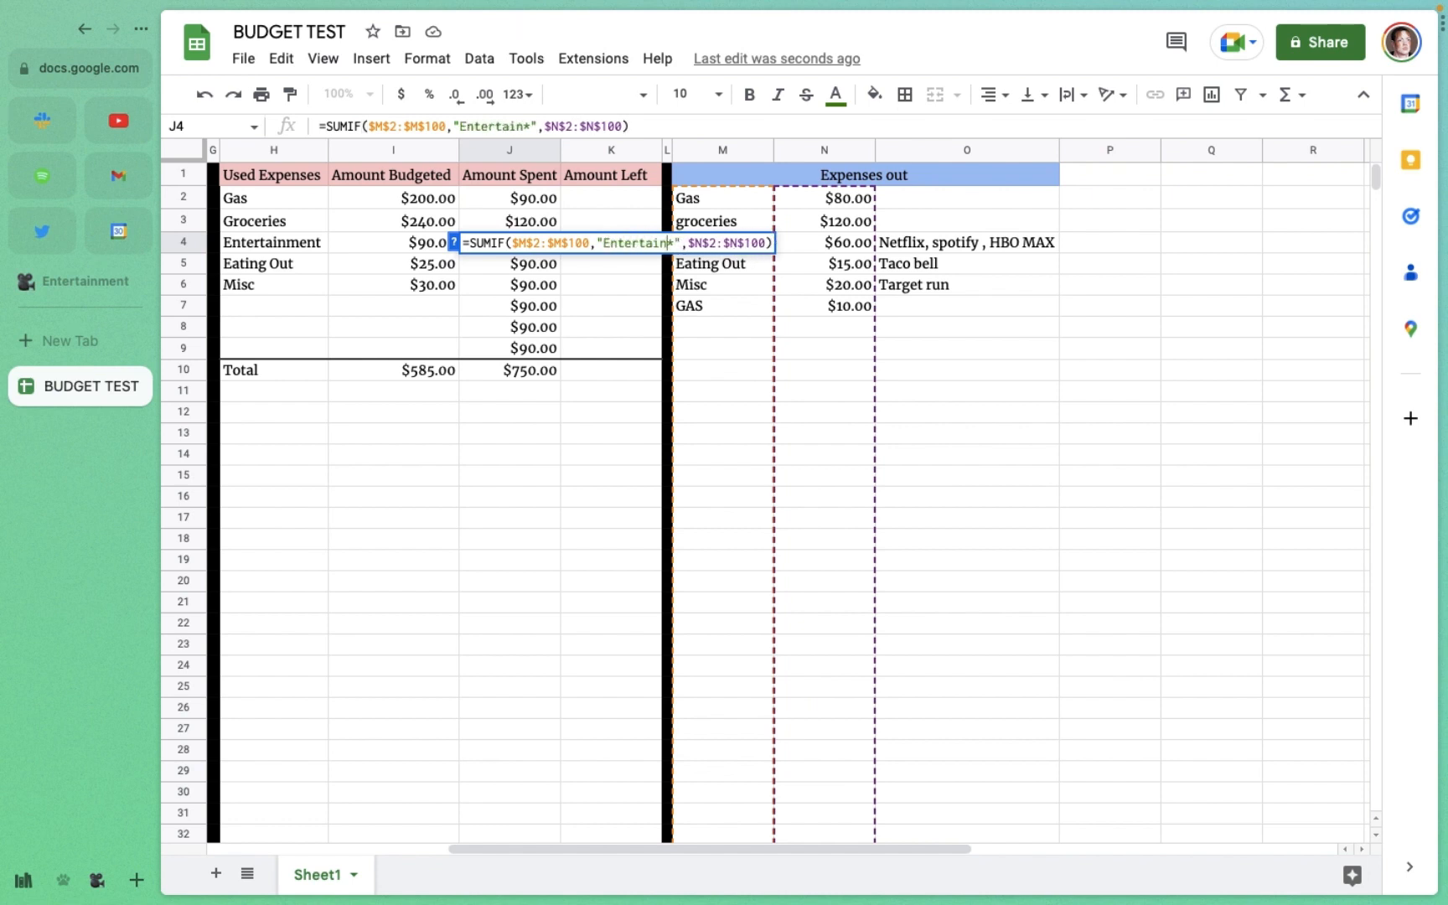
text(nt)
key(Return)
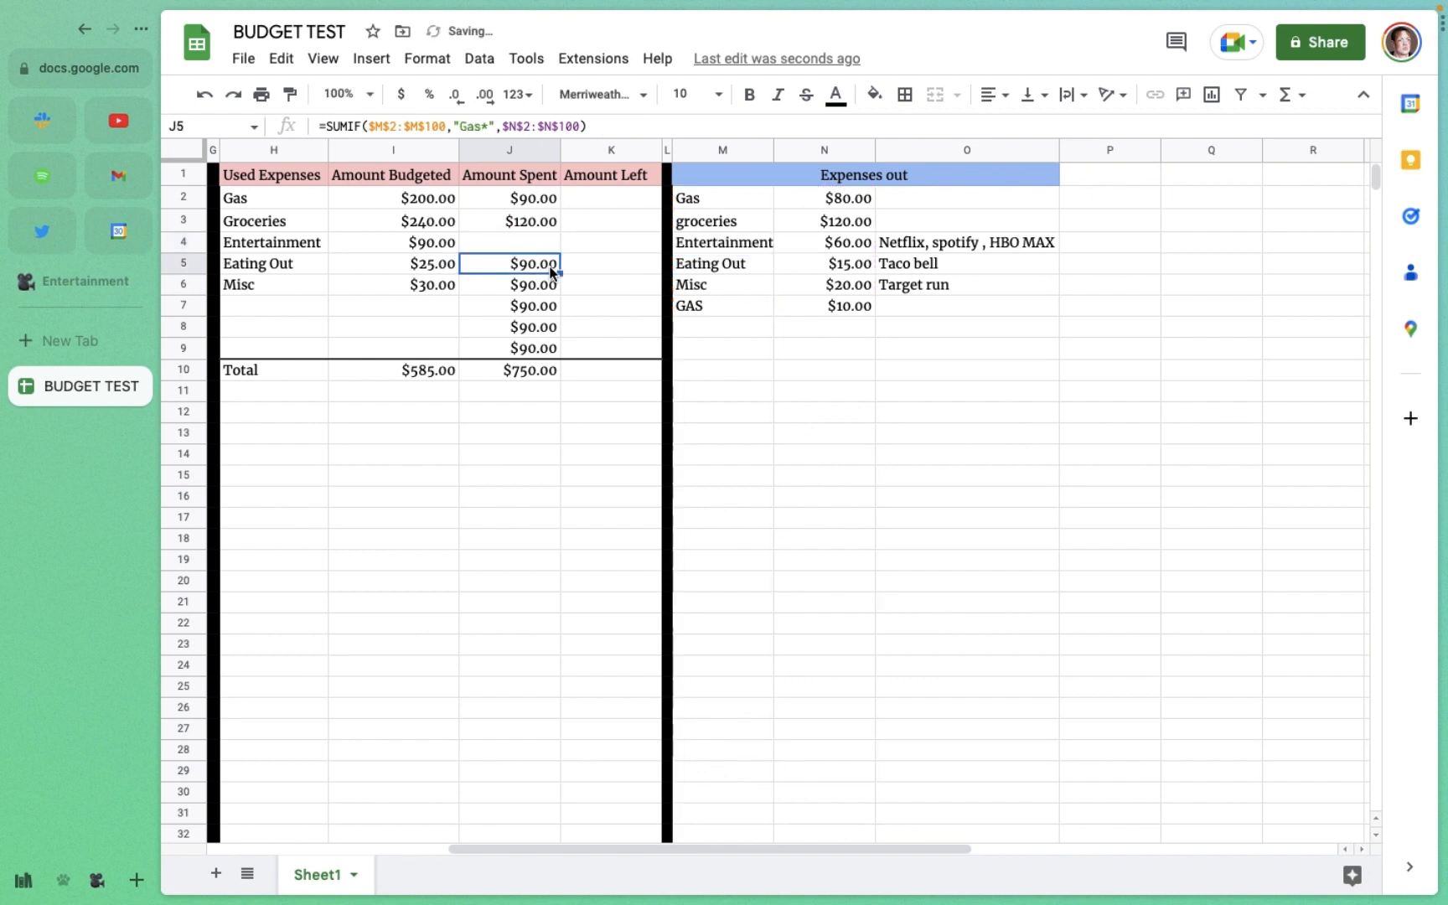
Step: Change the SUMIF criterion in the Eating Out row's Amount Spent cell J5 to "Eating Out*"
double_click(549, 267)
key(BackSpace)
key(BackSpace)
key(BackSpace)
text(Eating Out)
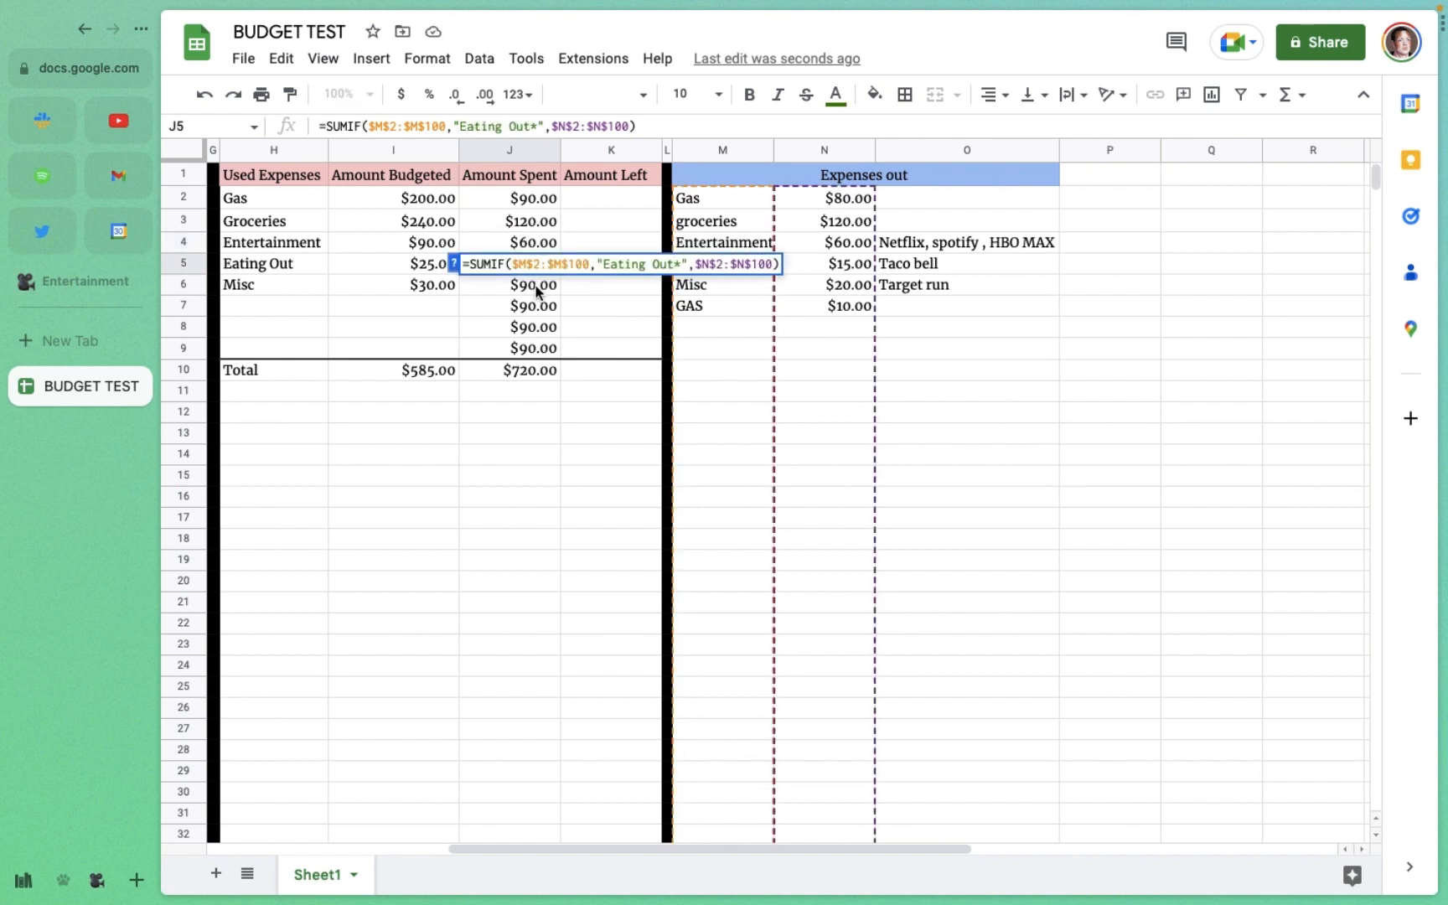
key(Return)
Step: Change the SUMIF criterion in the Misc row's Amount Spent cell J6 to "Misc*"
double_click(630, 294)
key(BackSpace)
key(BackSpace)
key(BackSpace)
text(Misc)
key(Return)
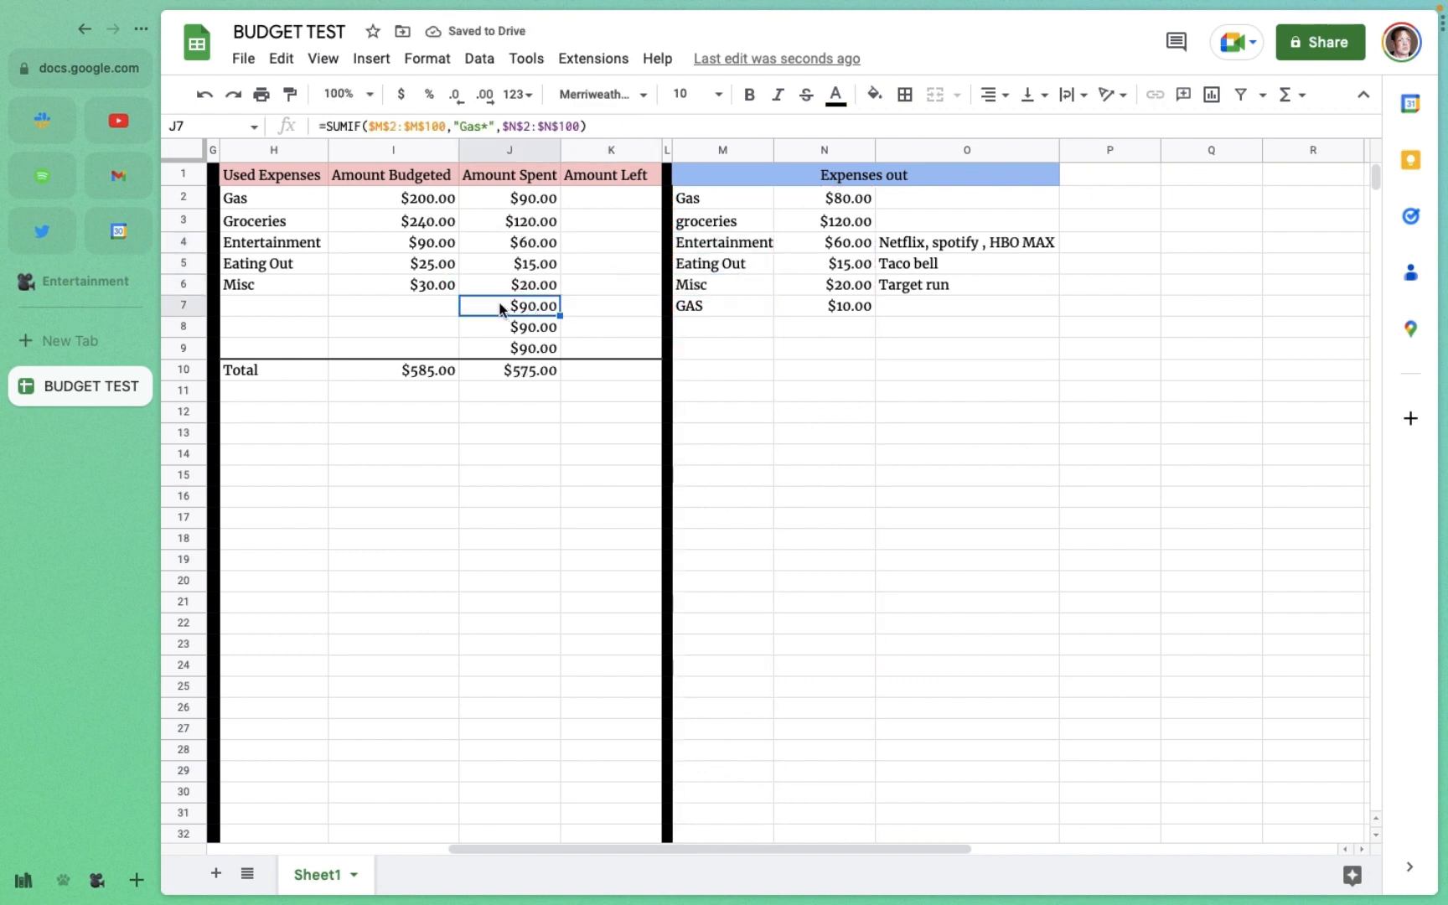
Step: Clear the surplus SUMIF formulas from the uncategorised Amount Spent cells J7:J9
key(Delete)
key(Down)
key(Delete)
key(Down)
key(Delete)
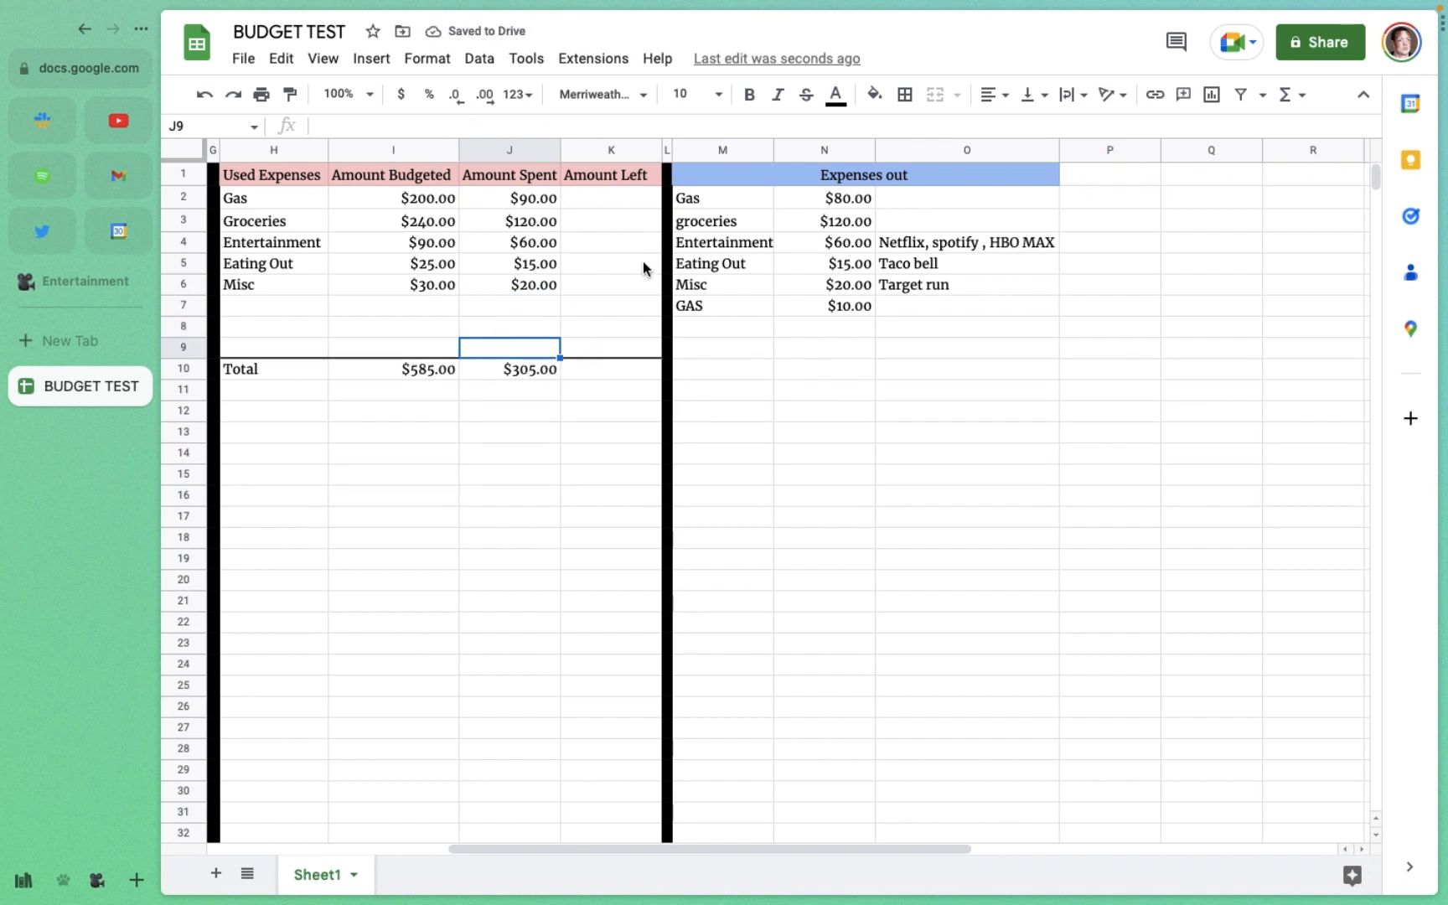
Step: Enter a SUM formula in the Gas row's Amount Left cell K2 that subtracts $J$2 from $I$2
click(622, 196)
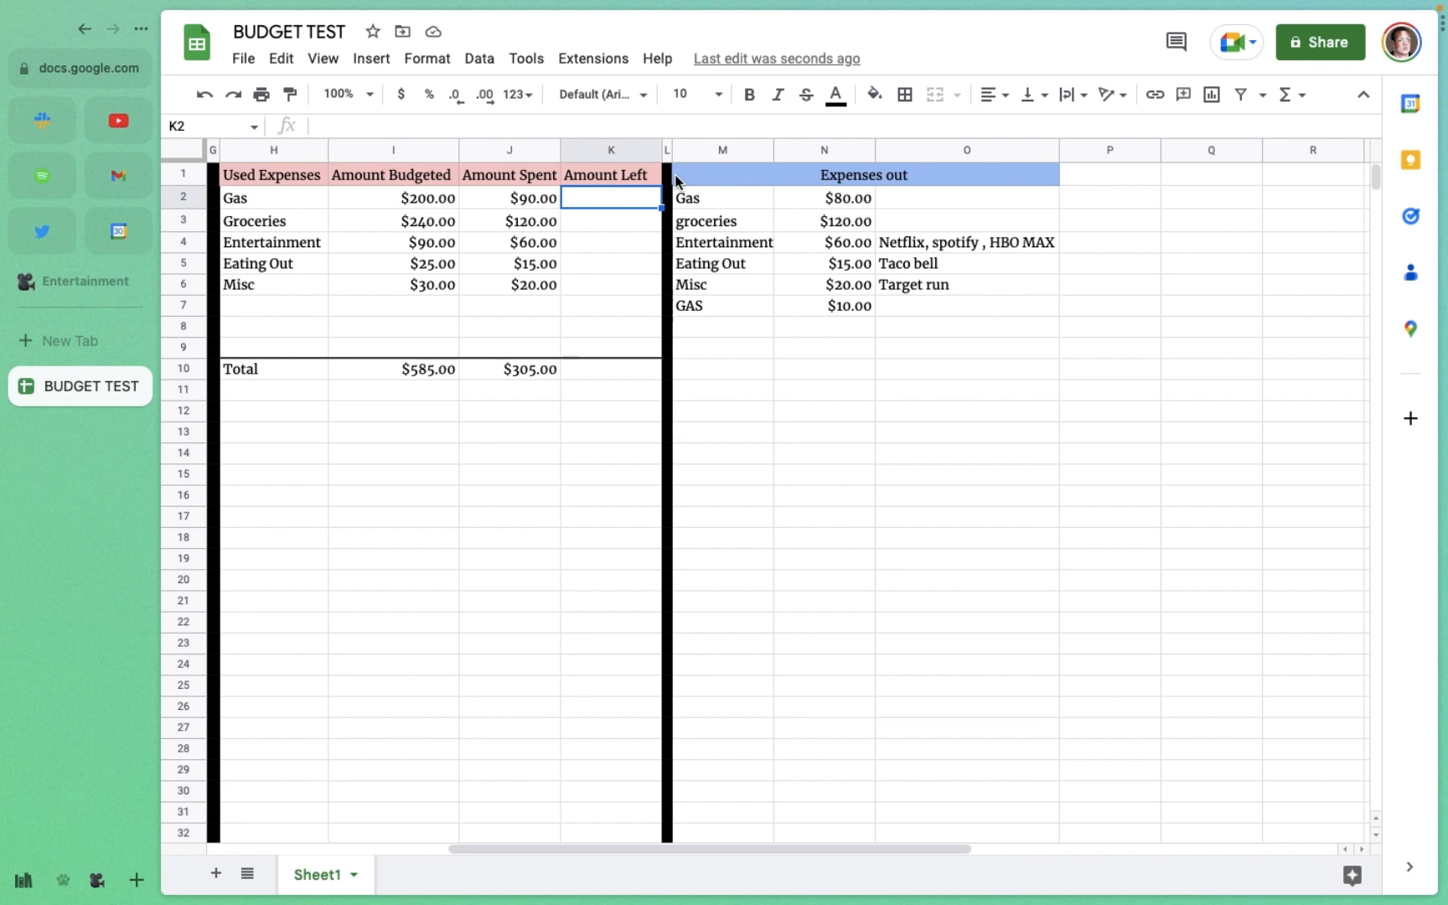
text(=)
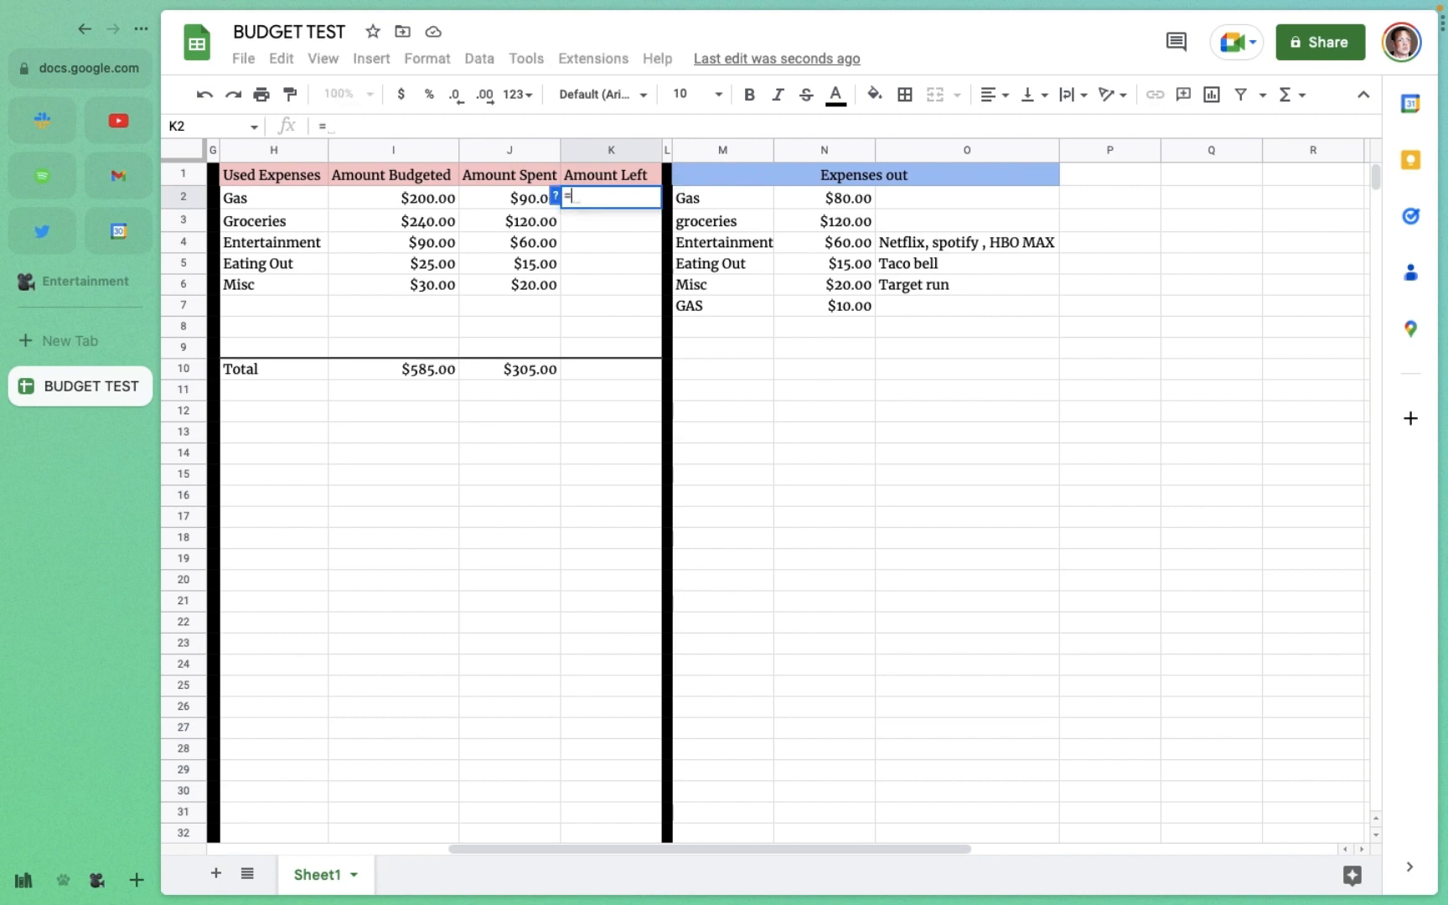
text(sum)
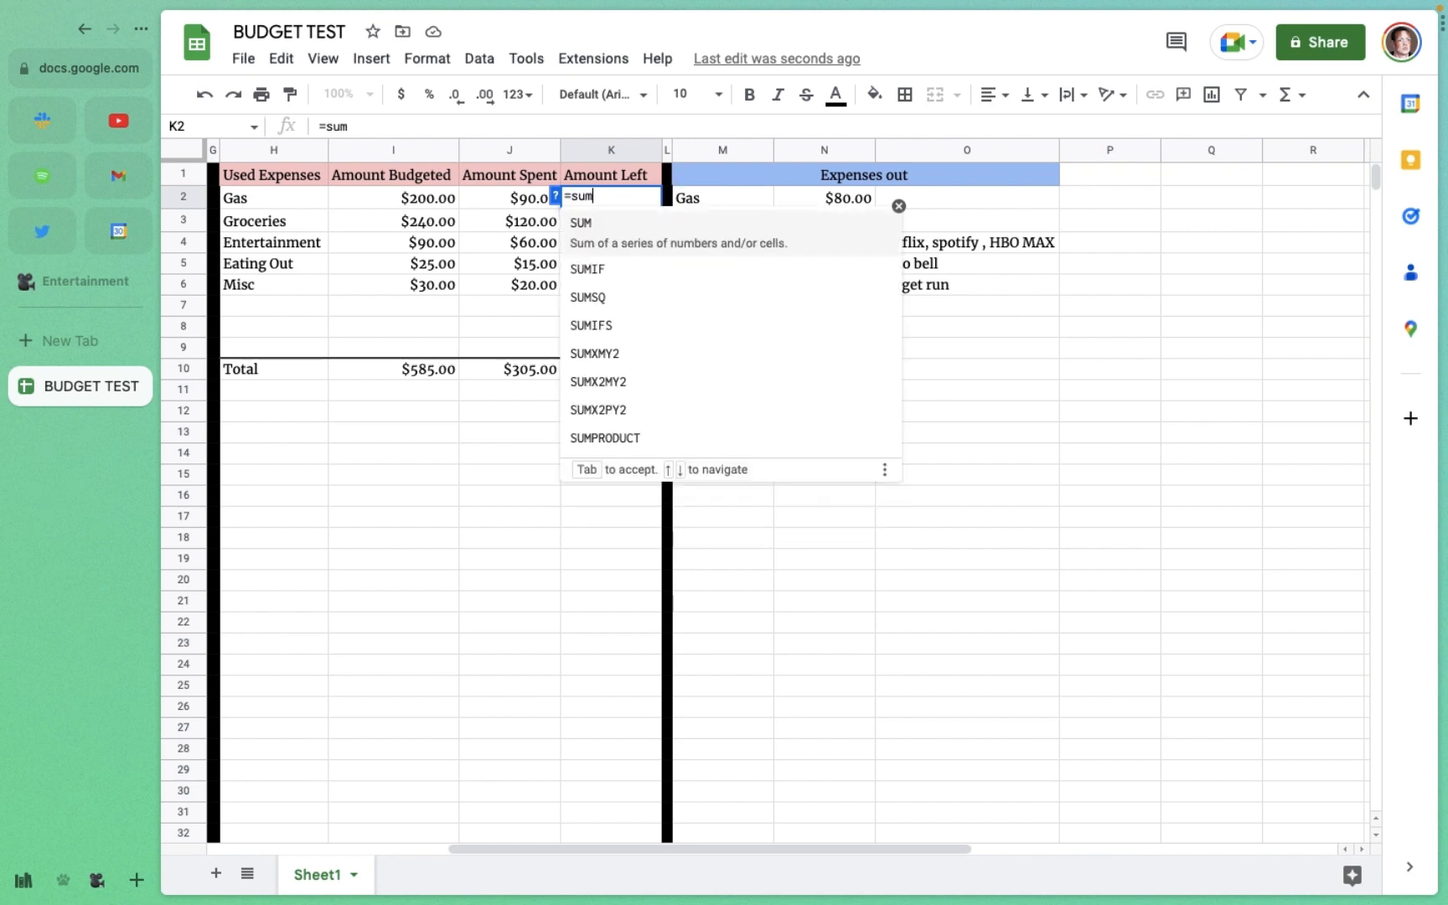
click(671, 234)
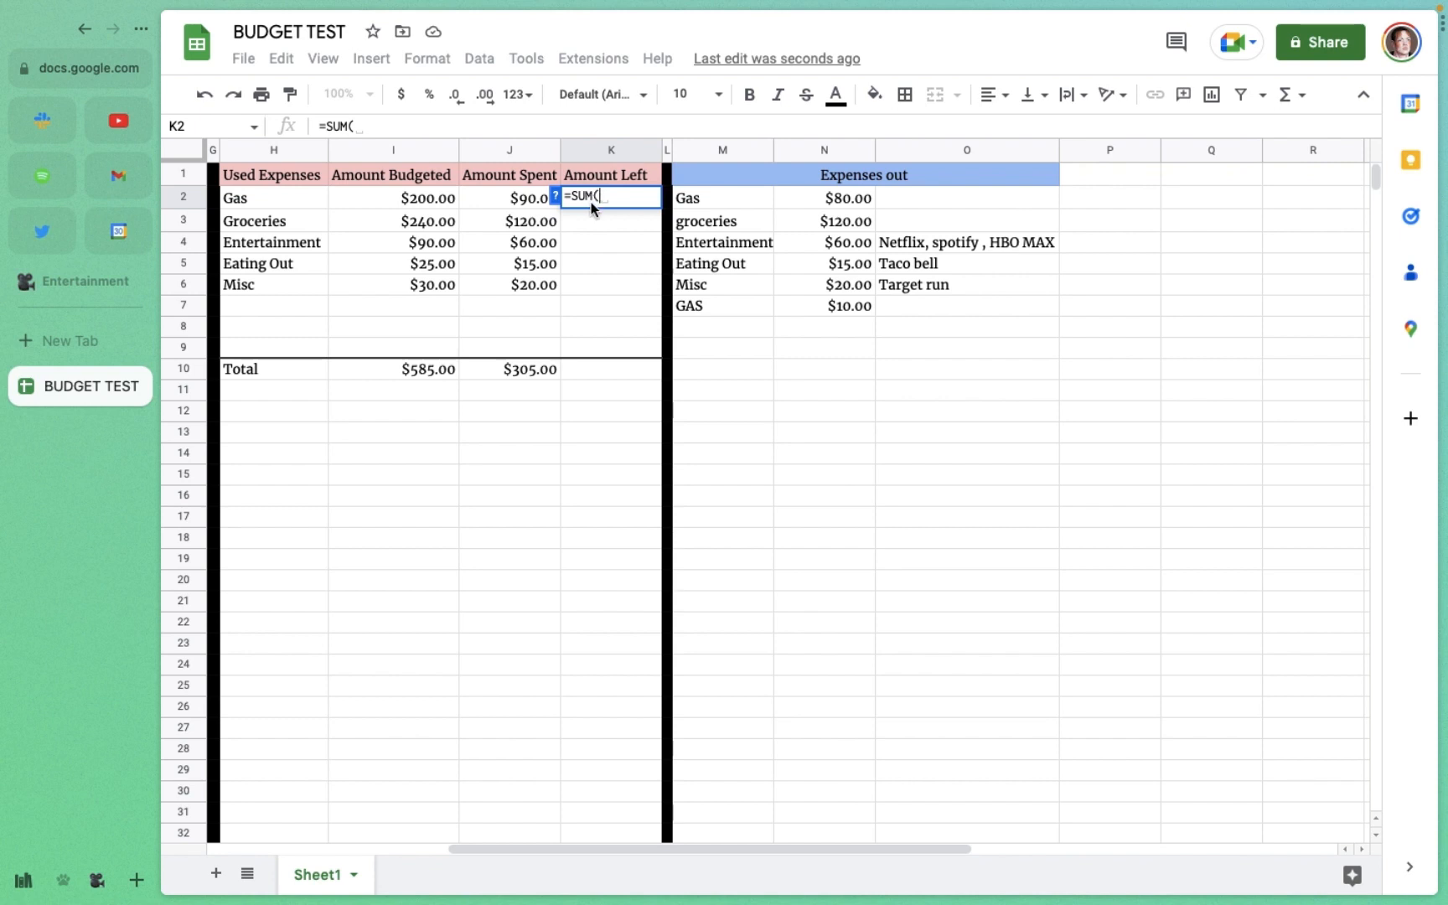
text($)
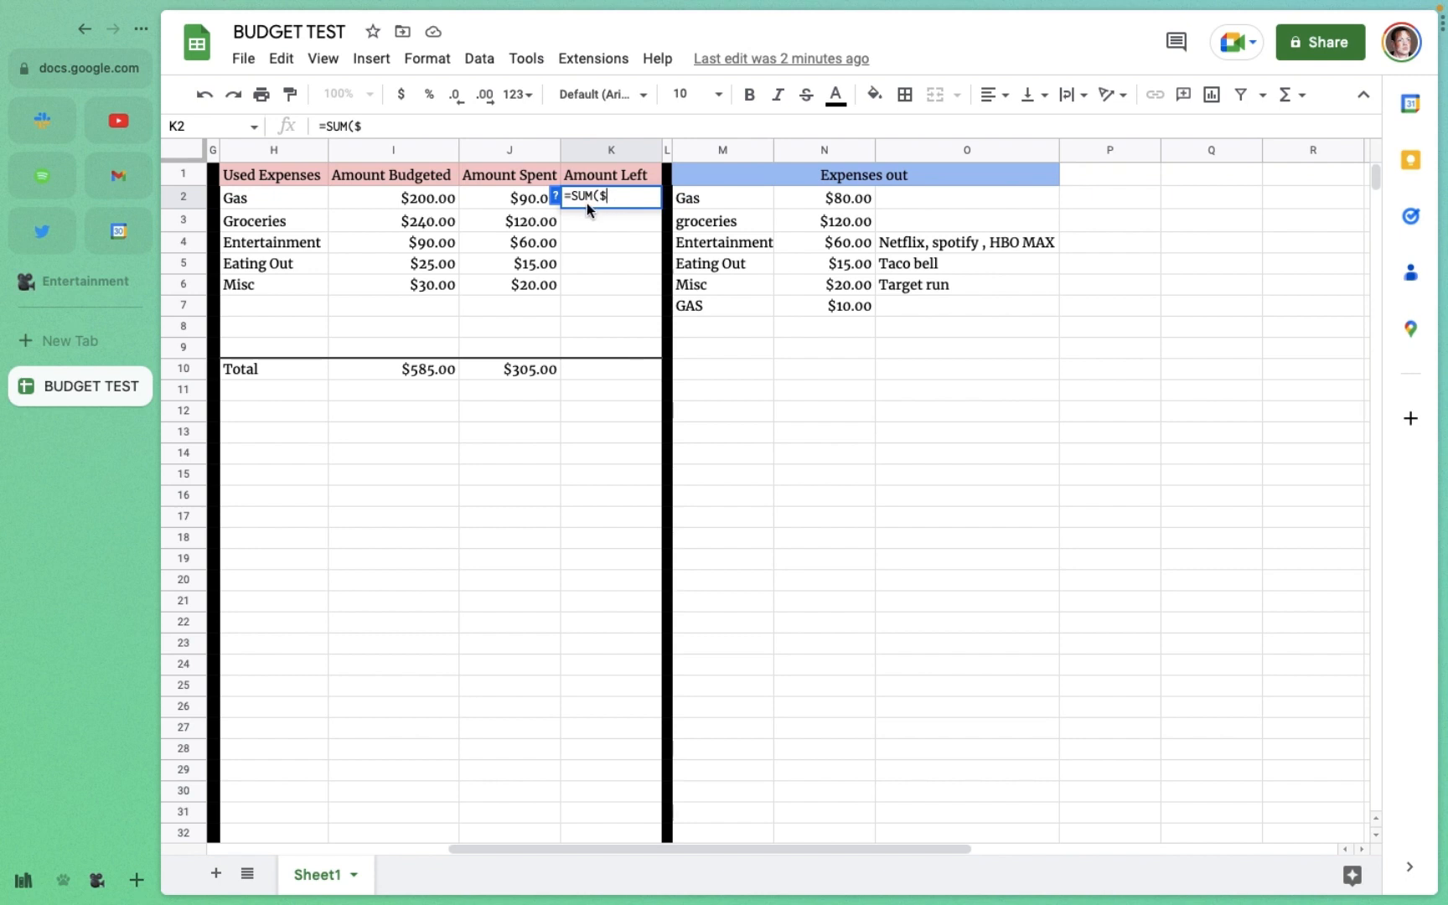
text(I$)
text(2)
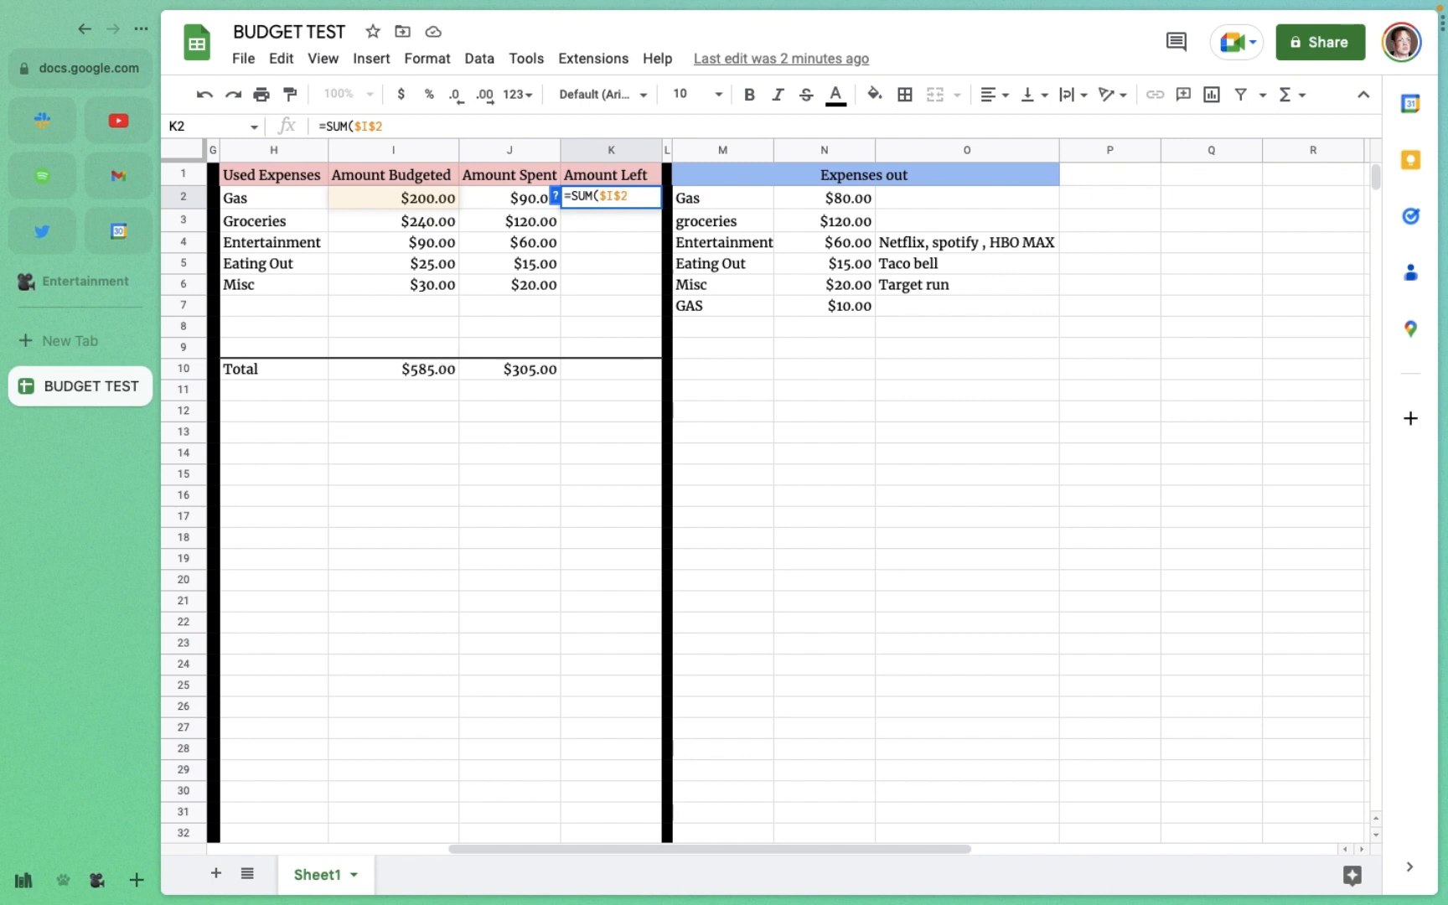
text(-)
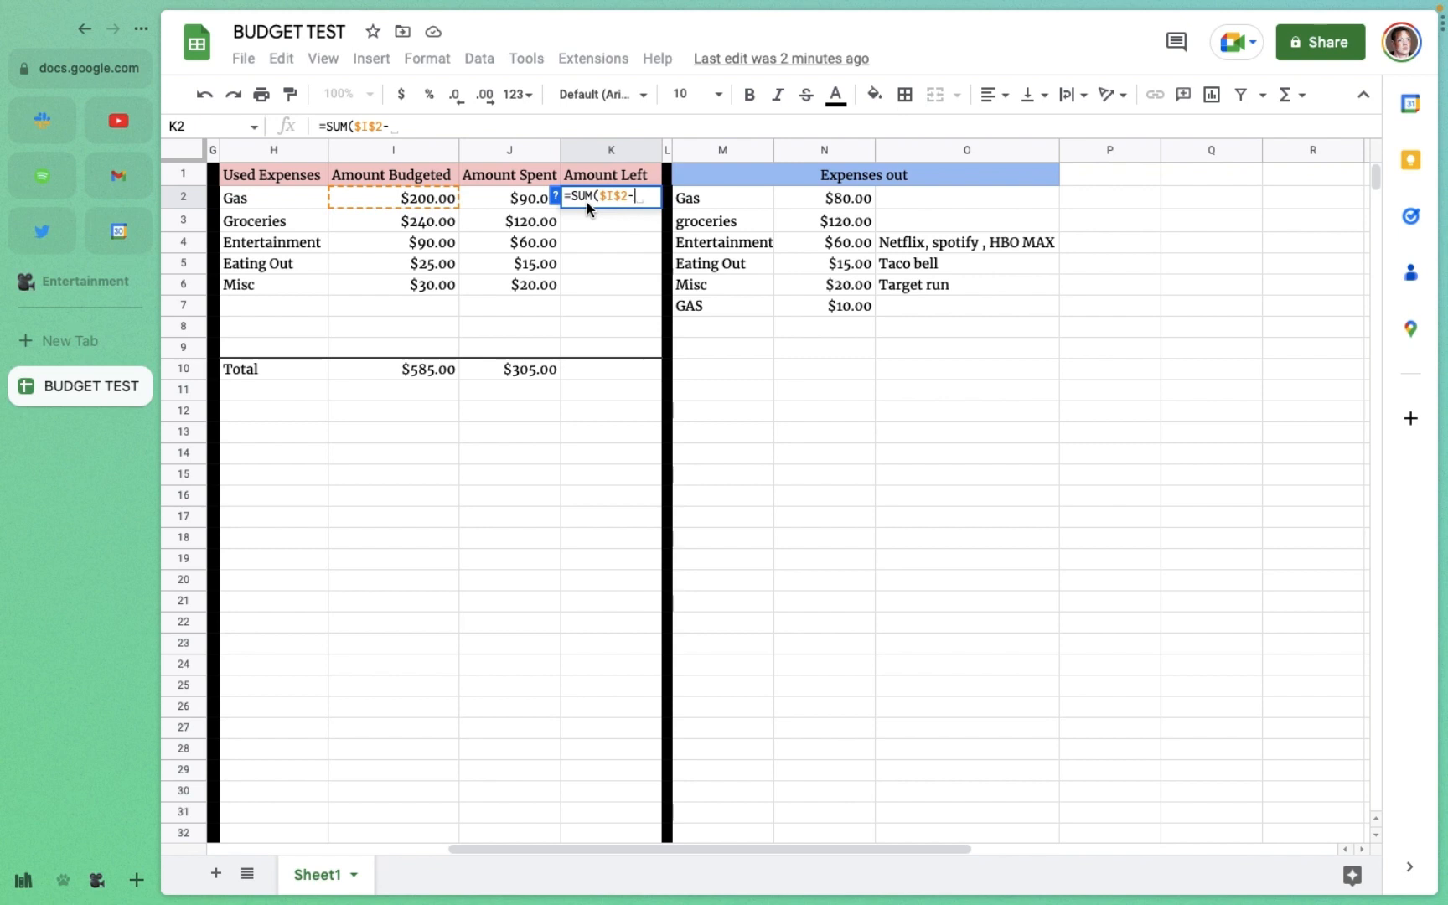
text($)
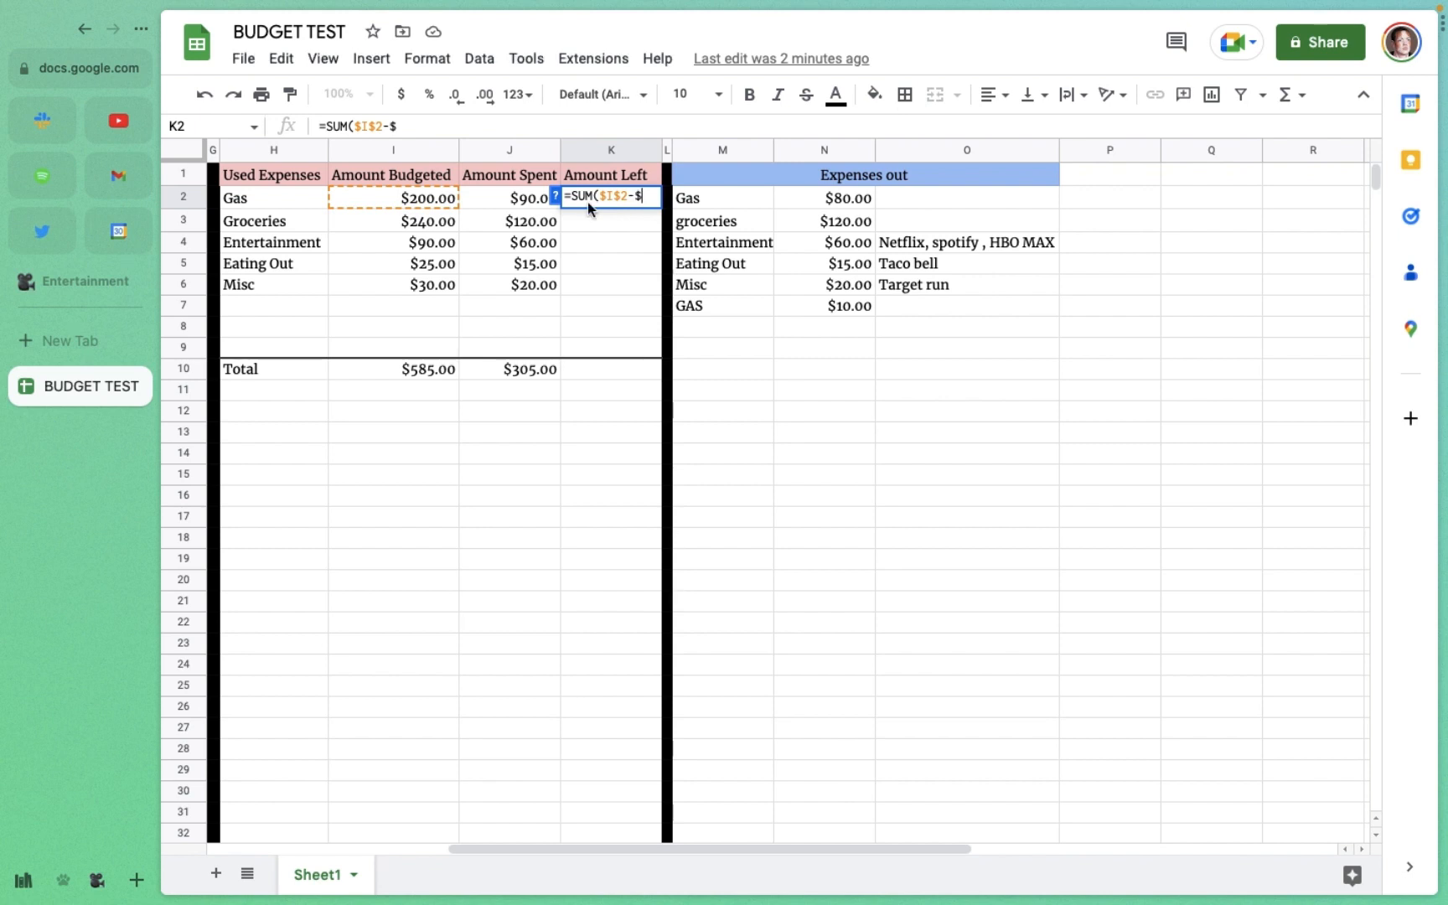
text(J$2)
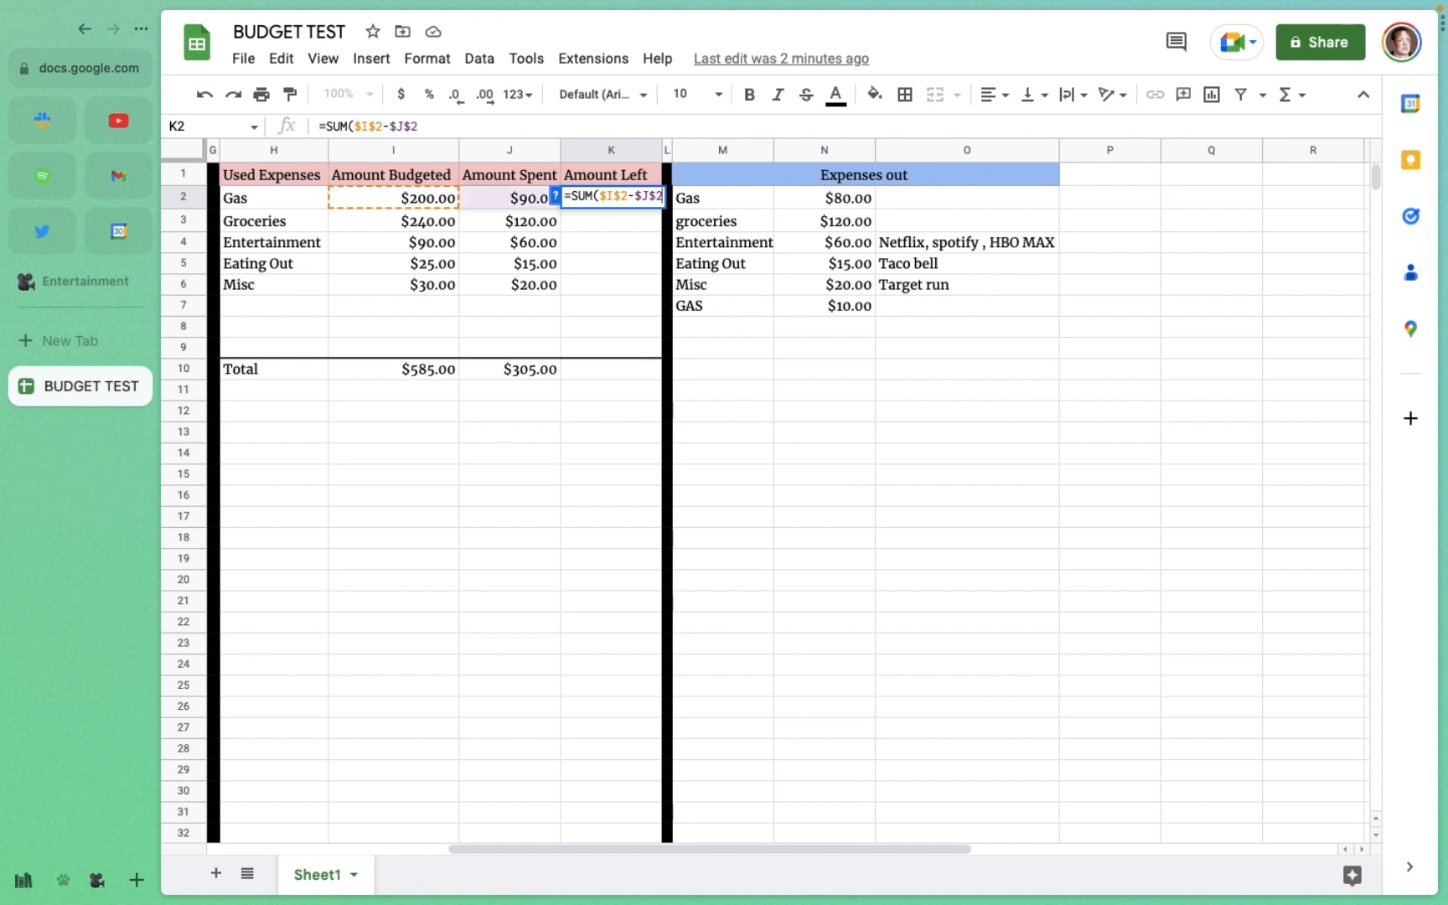
key(Return)
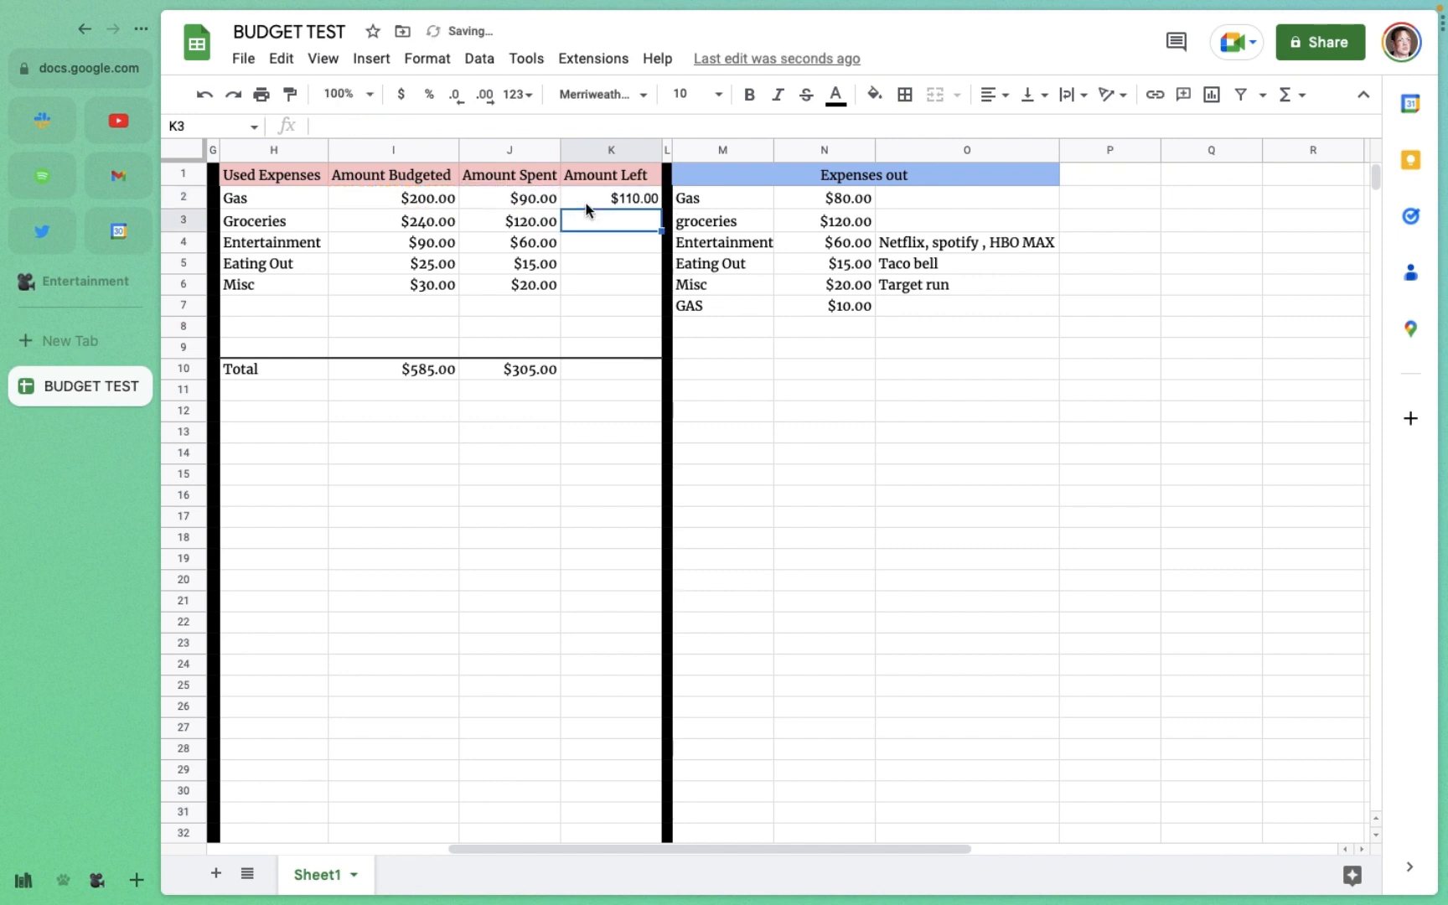
Step: Fill the Gas row's Amount Left formula from K2 down through the Misc row's cell K6
click(656, 205)
drag(660, 209, 651, 291)
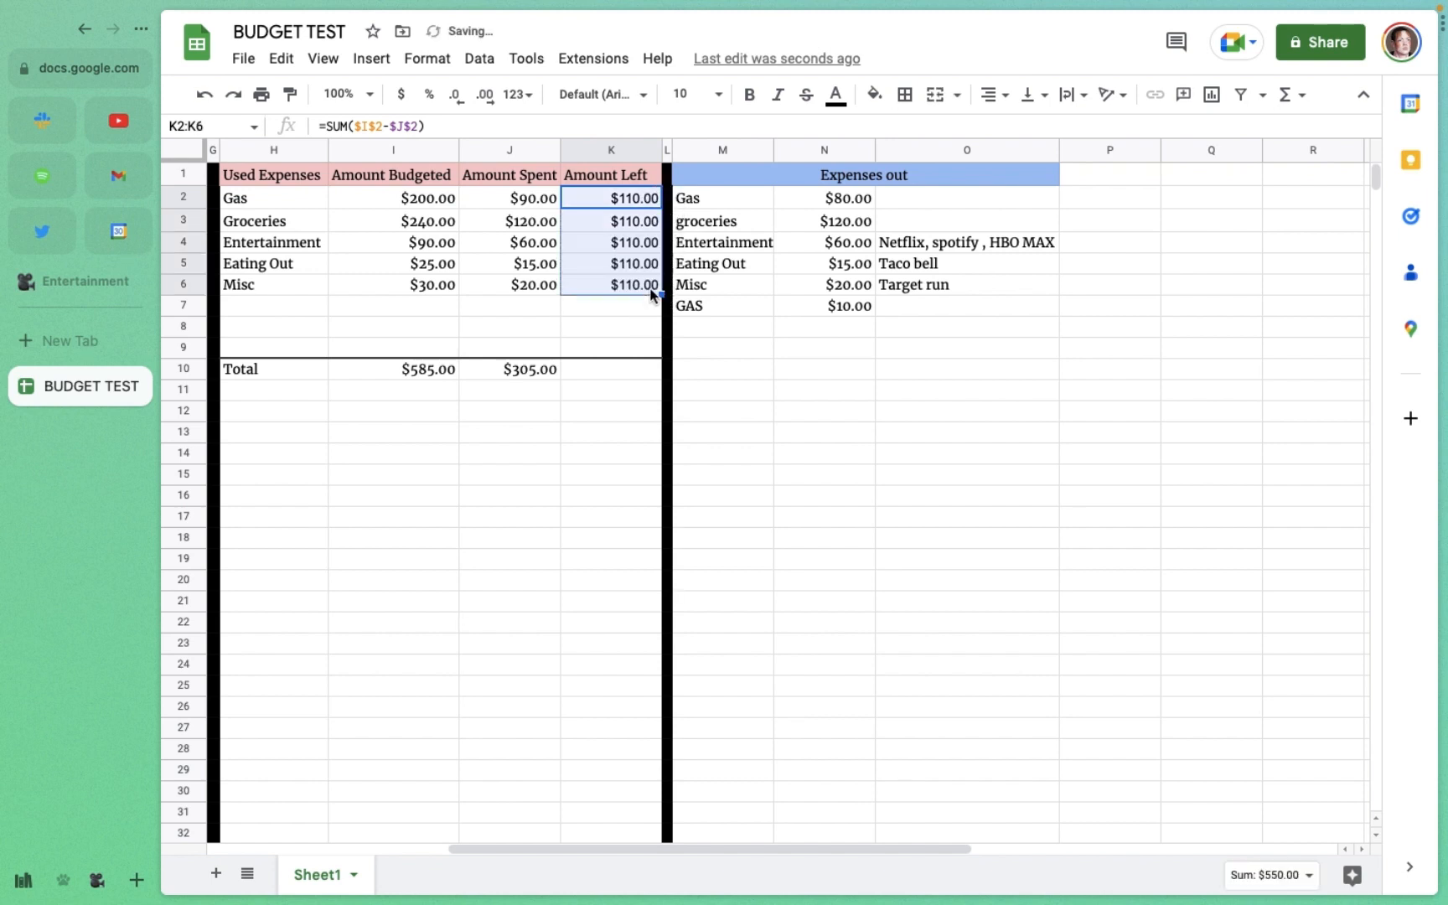
click(634, 225)
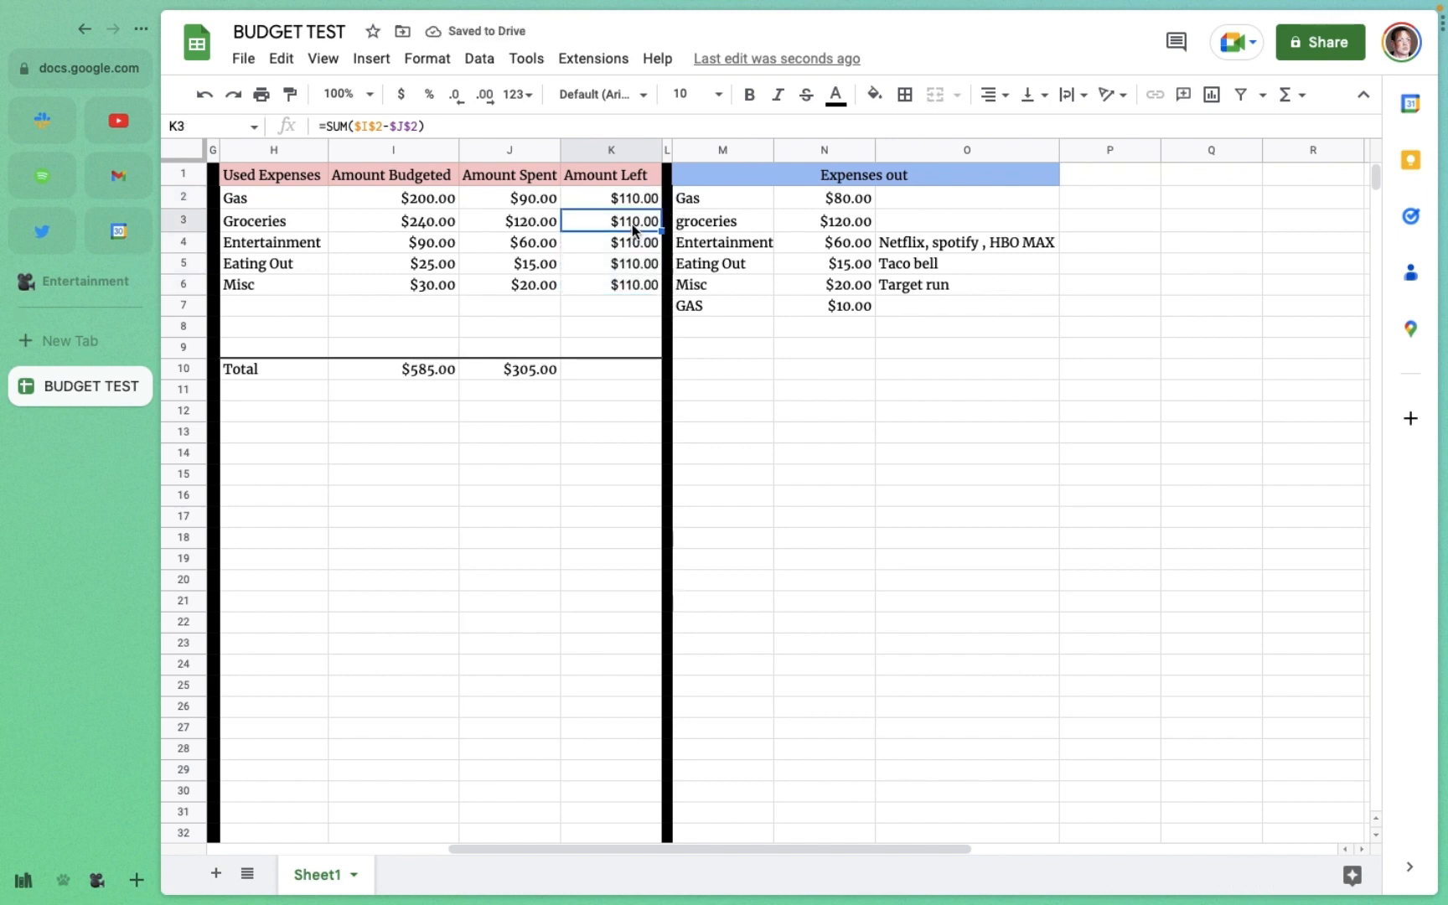
Step: Edit the Groceries row's Amount Left formula in K3 to subtract $J$3 from $I$3
double_click(631, 228)
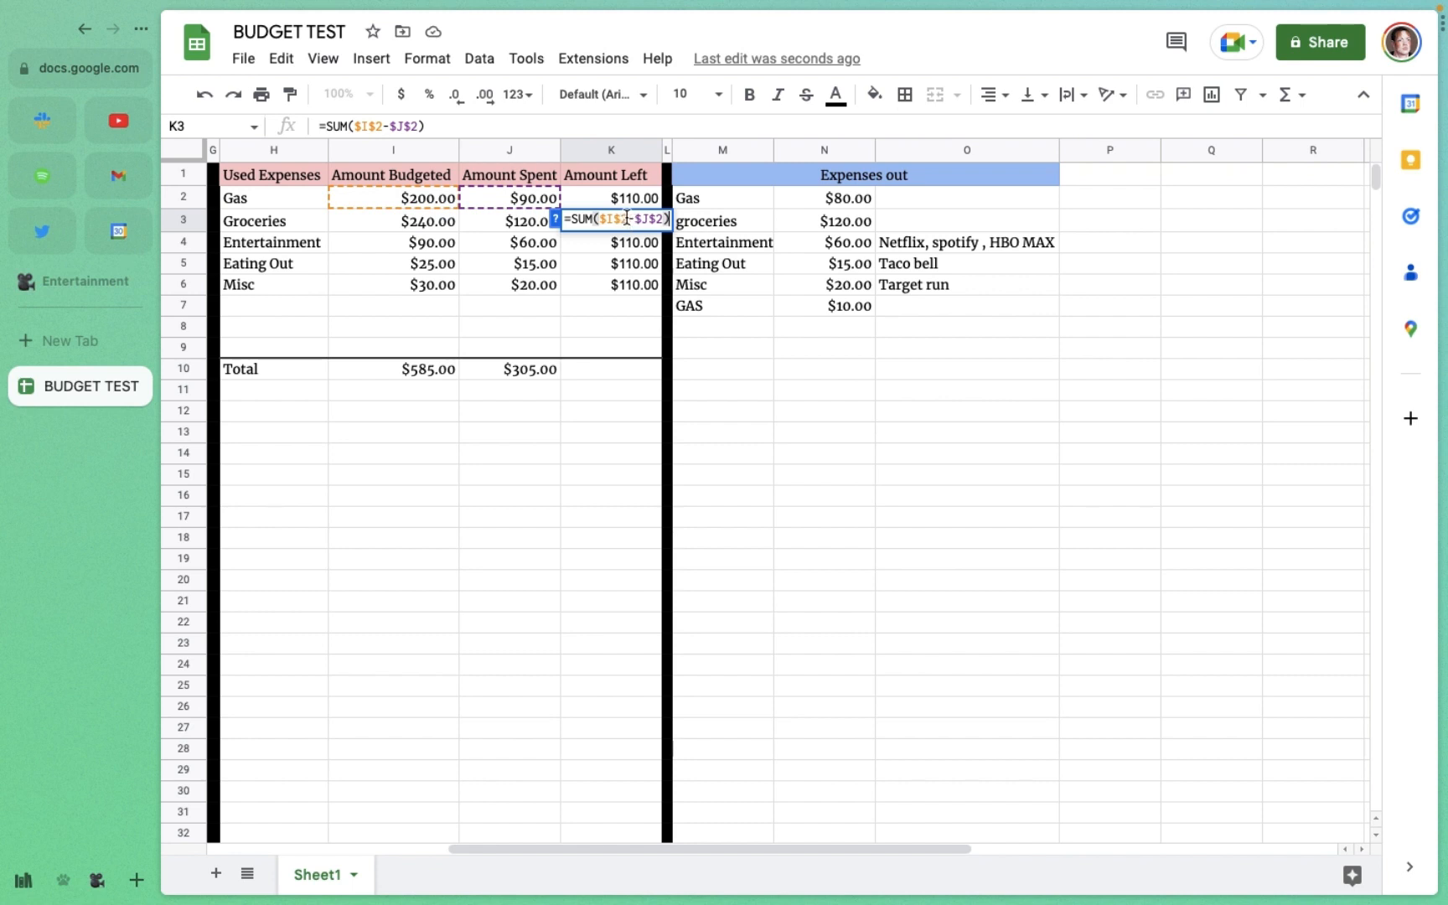
click(629, 219)
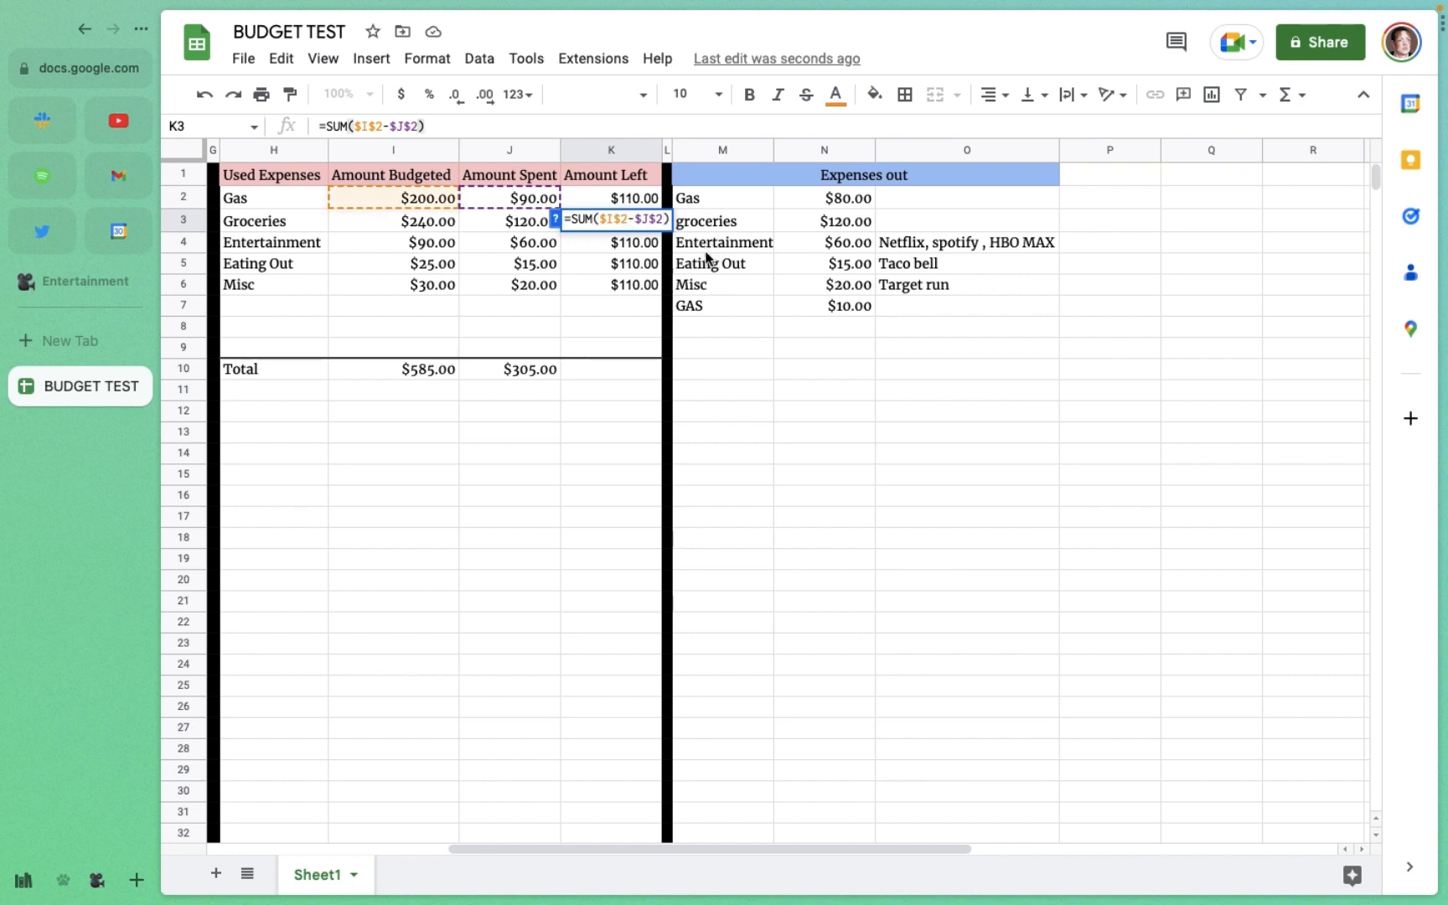
key(BackSpace)
text(3)
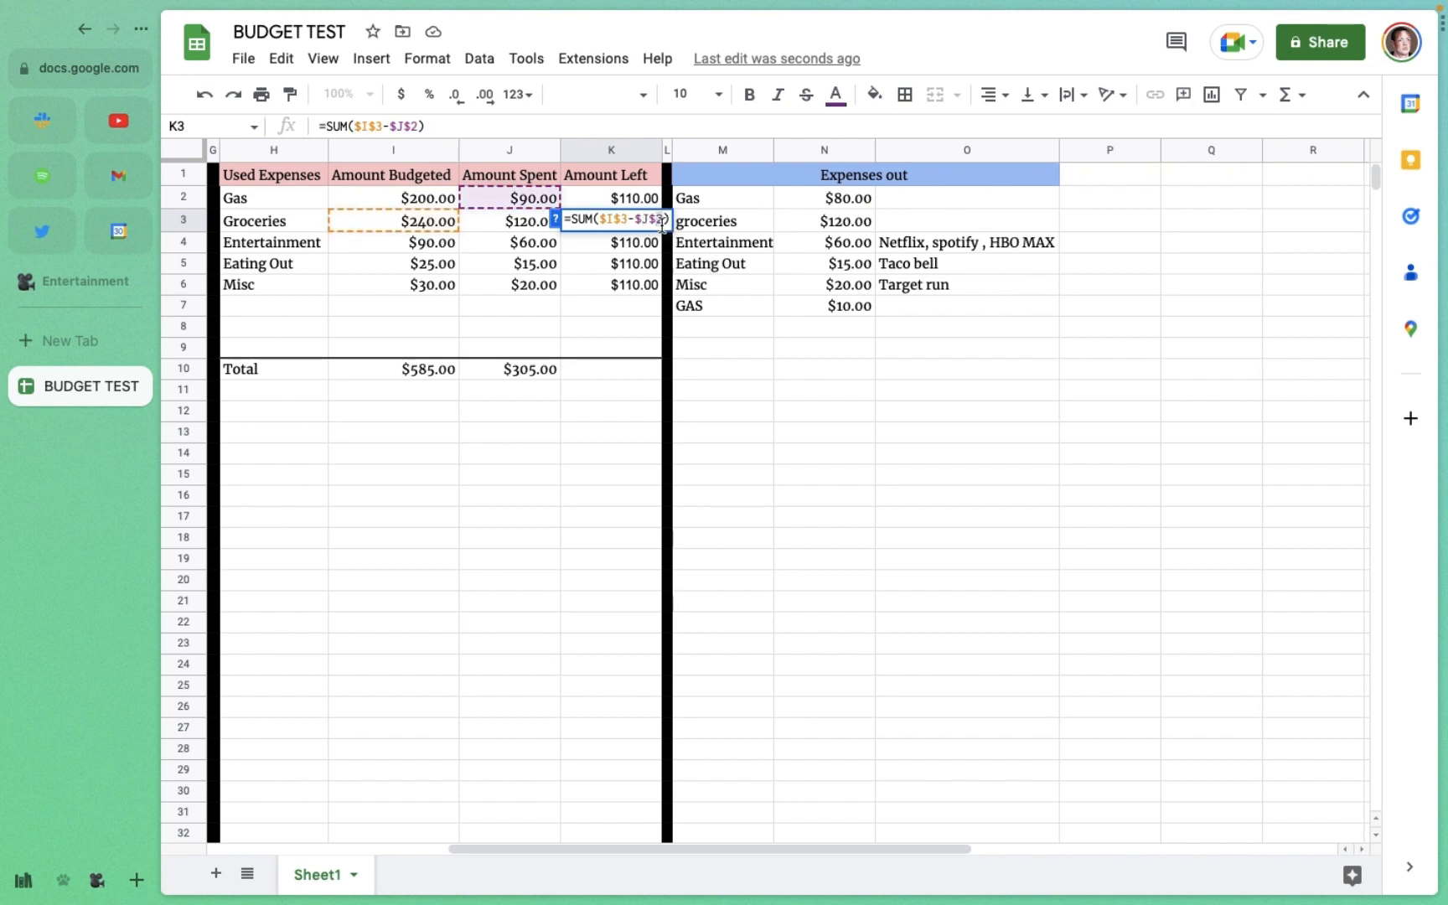
click(641, 248)
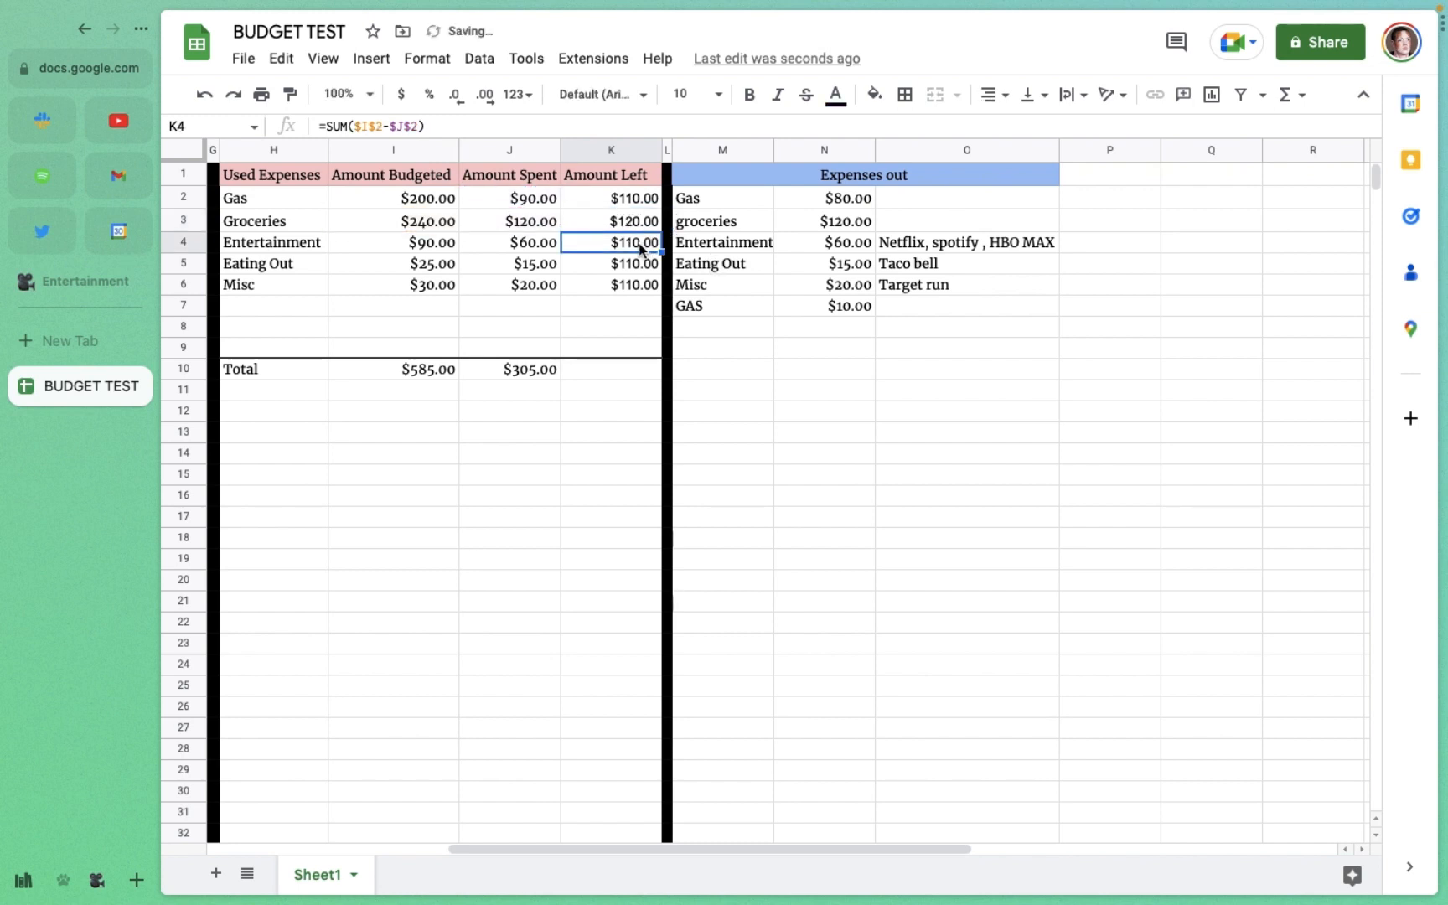
Step: Edit the Entertainment row's Amount Left formula in K4 to subtract $J$4 from $I$4
double_click(641, 248)
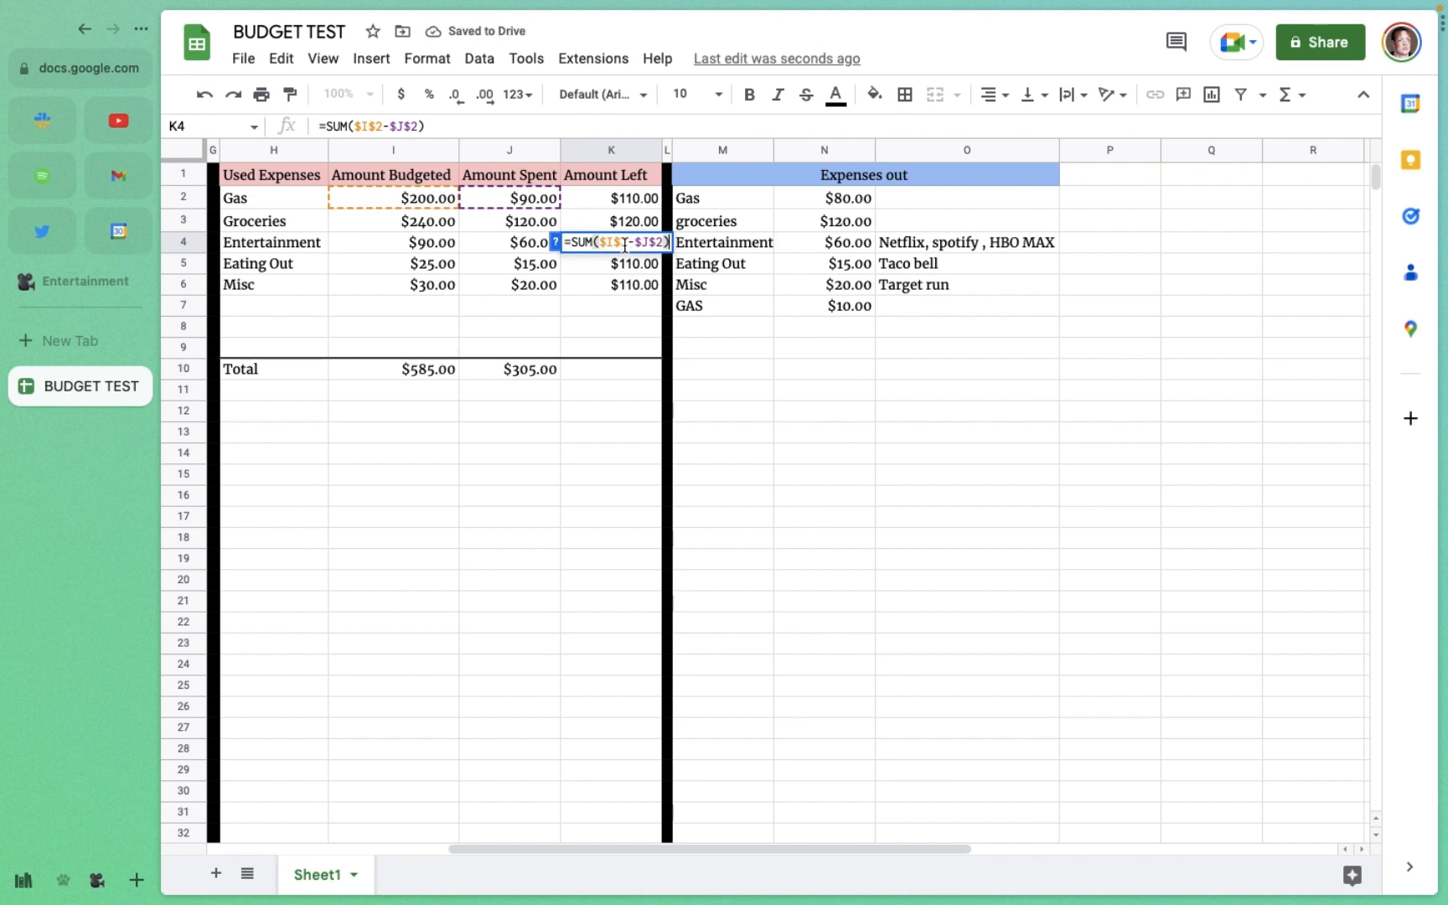
click(624, 248)
key(BackSpace)
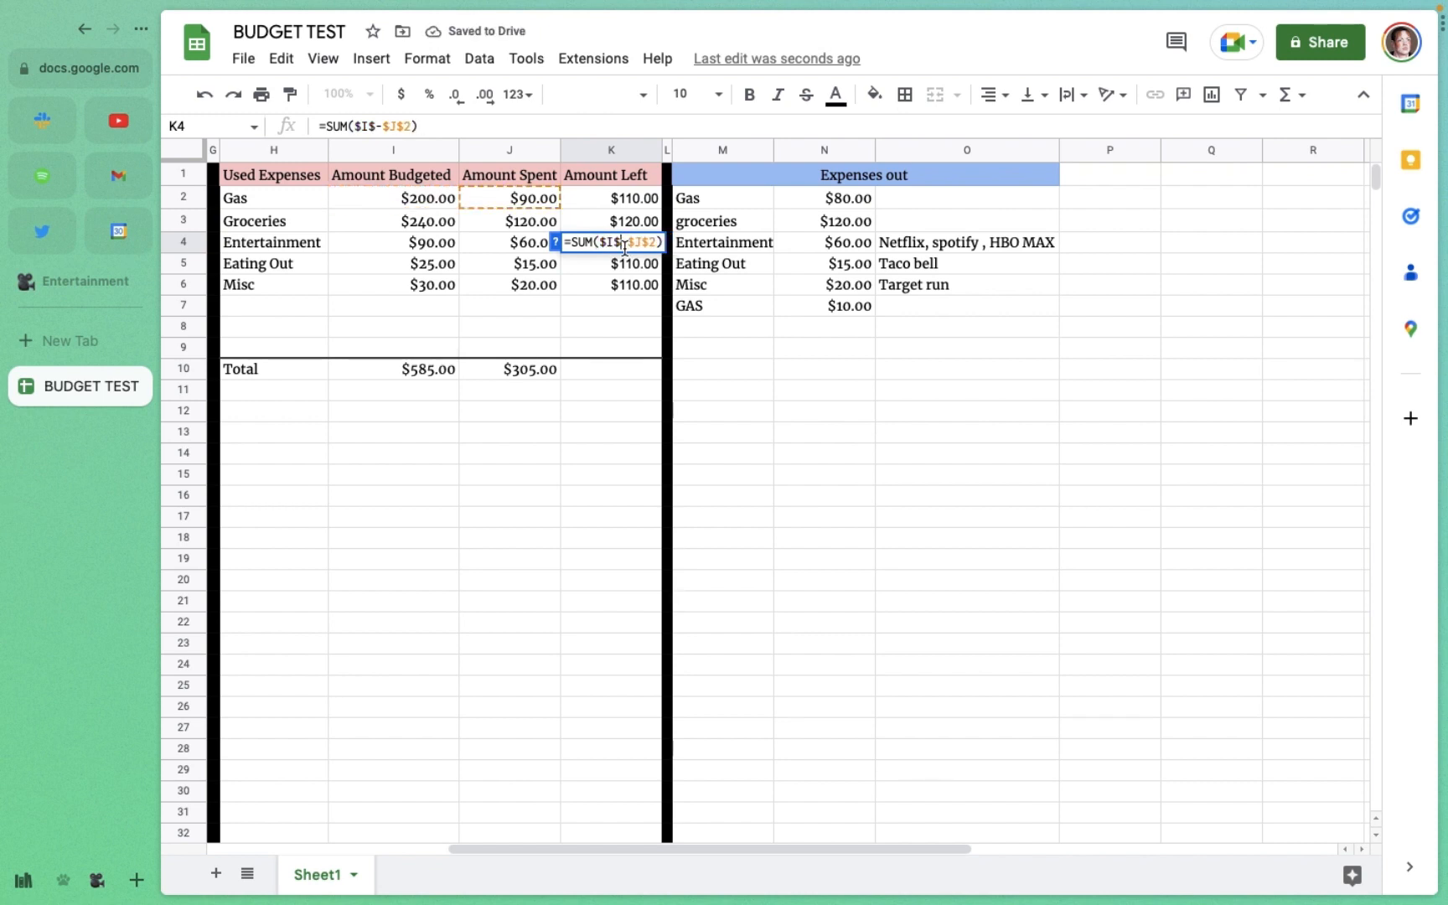
text(4-$J$)
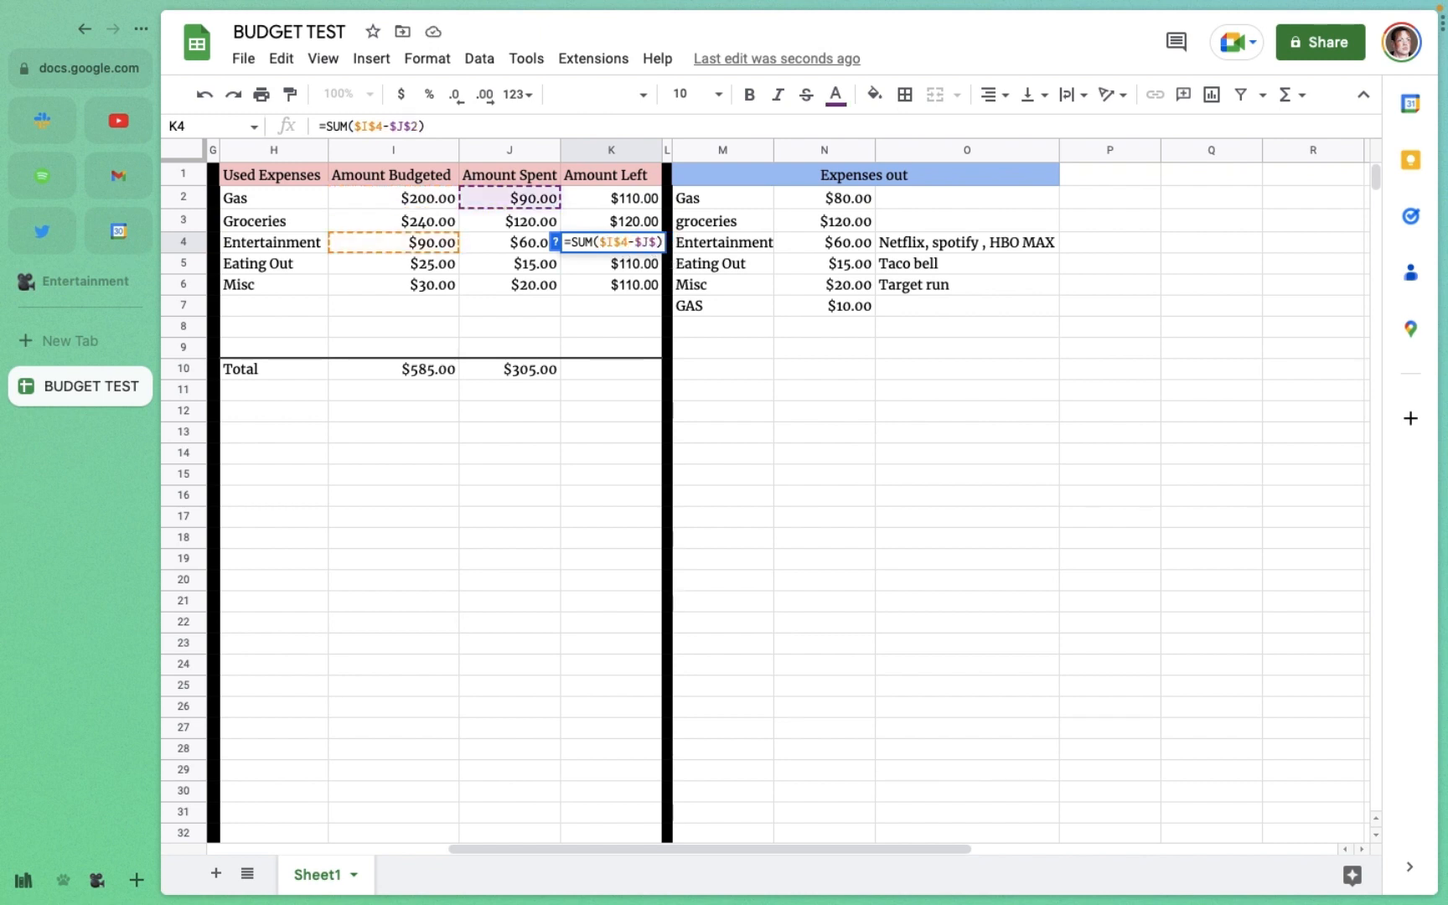
text(4)
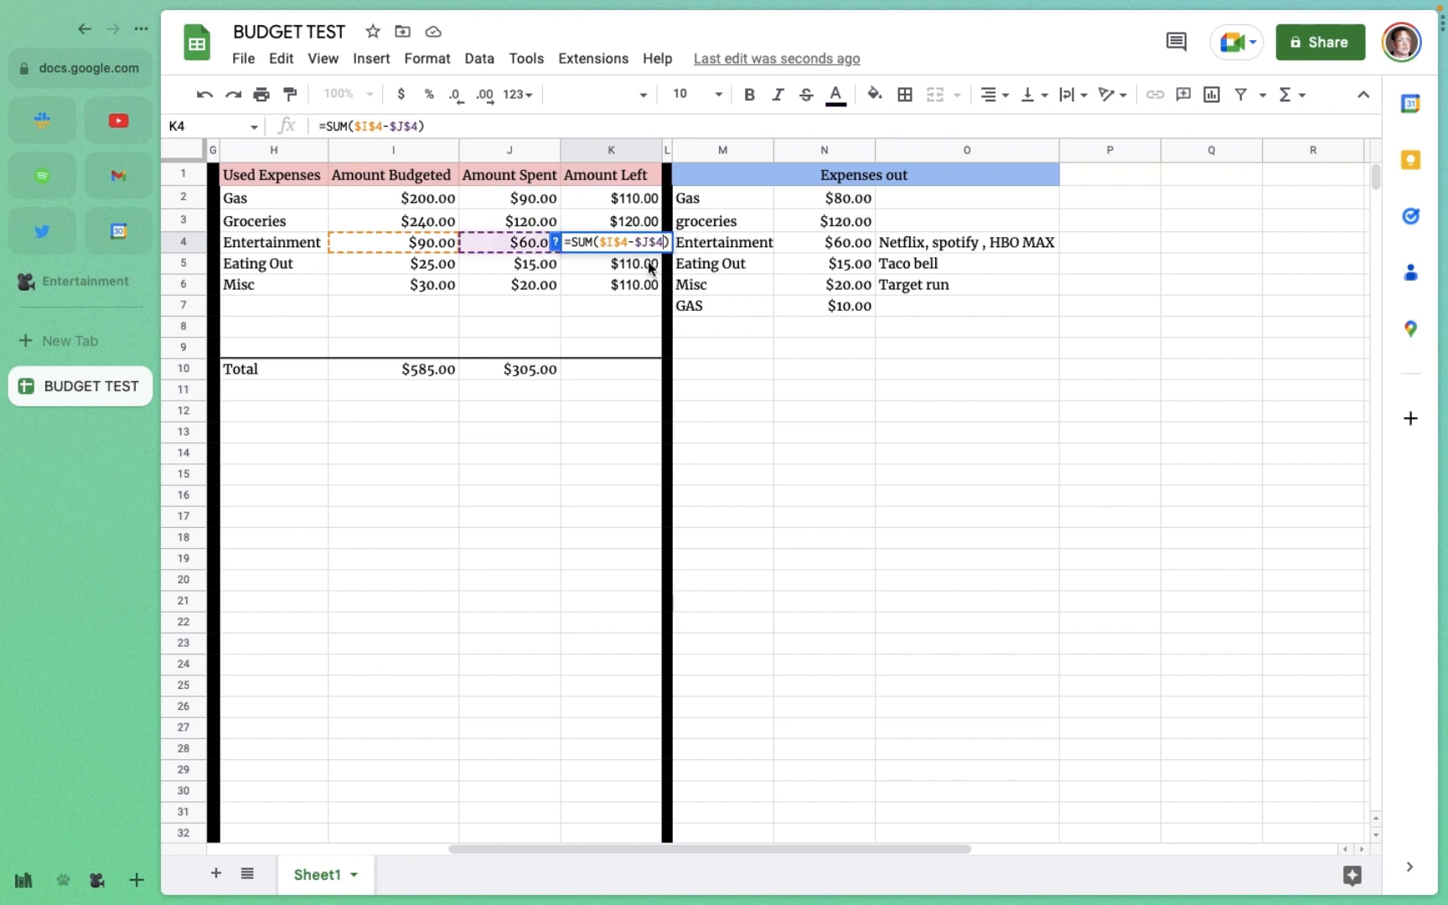
click(551, 267)
Step: Edit the Eating Out row's Amount Left formula in K5 to subtract $J$5 from $I$5
double_click(612, 266)
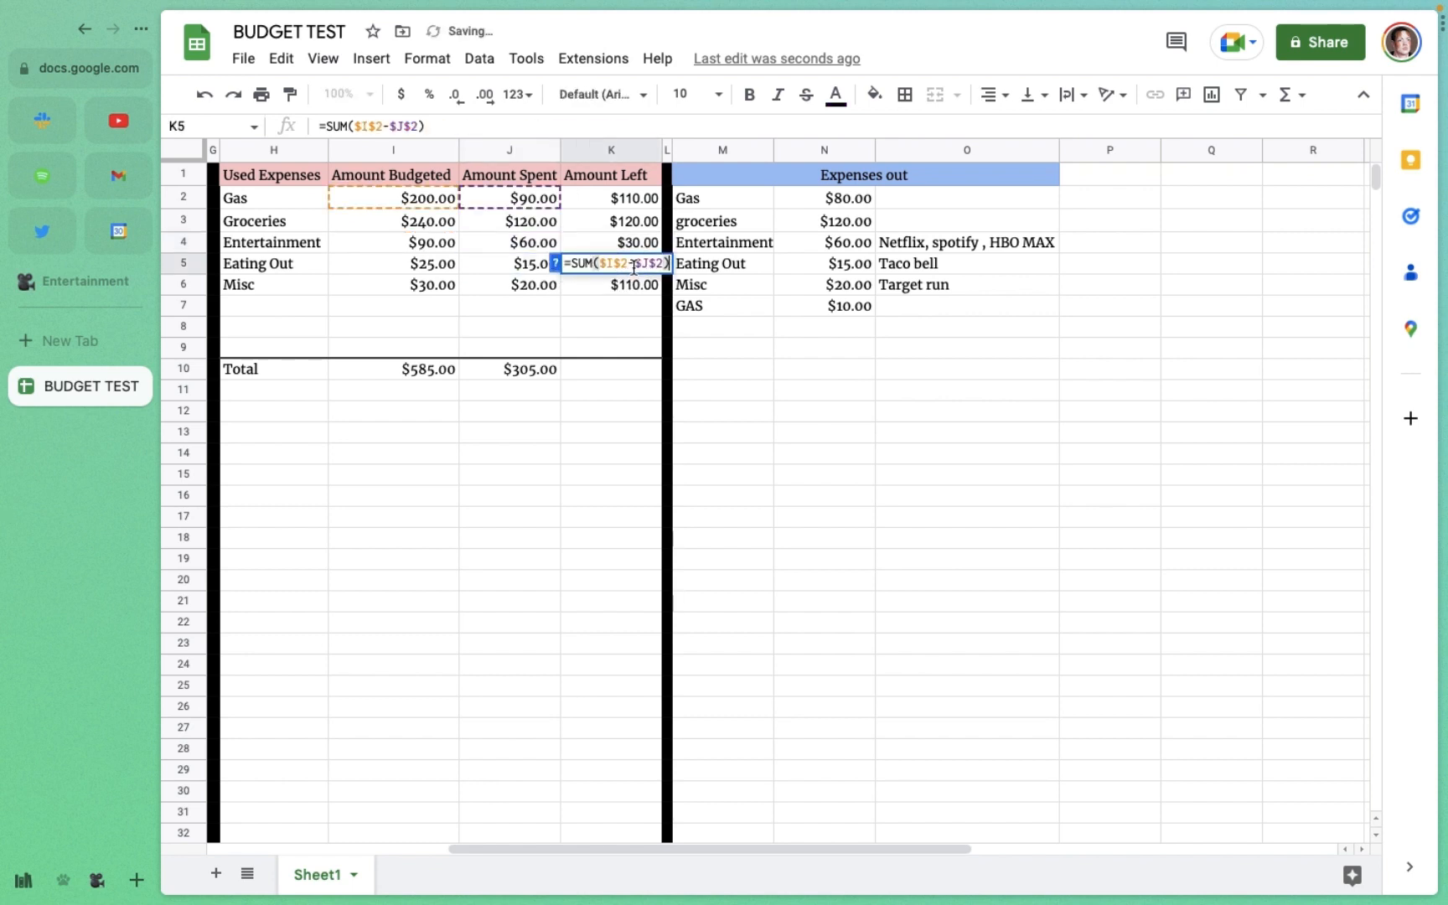
click(629, 267)
key(BackSpace)
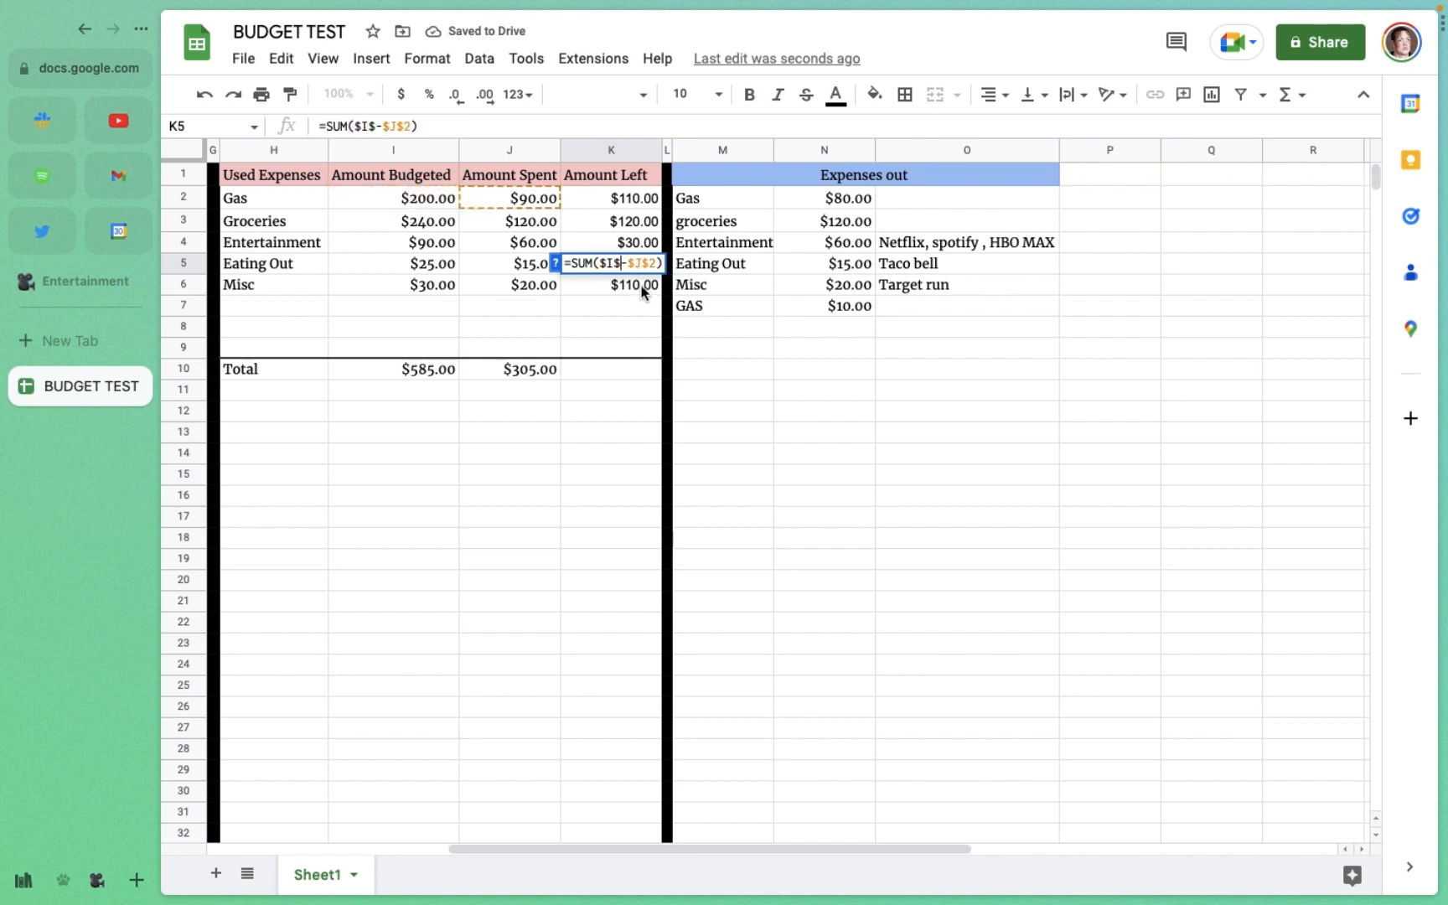
text(5)
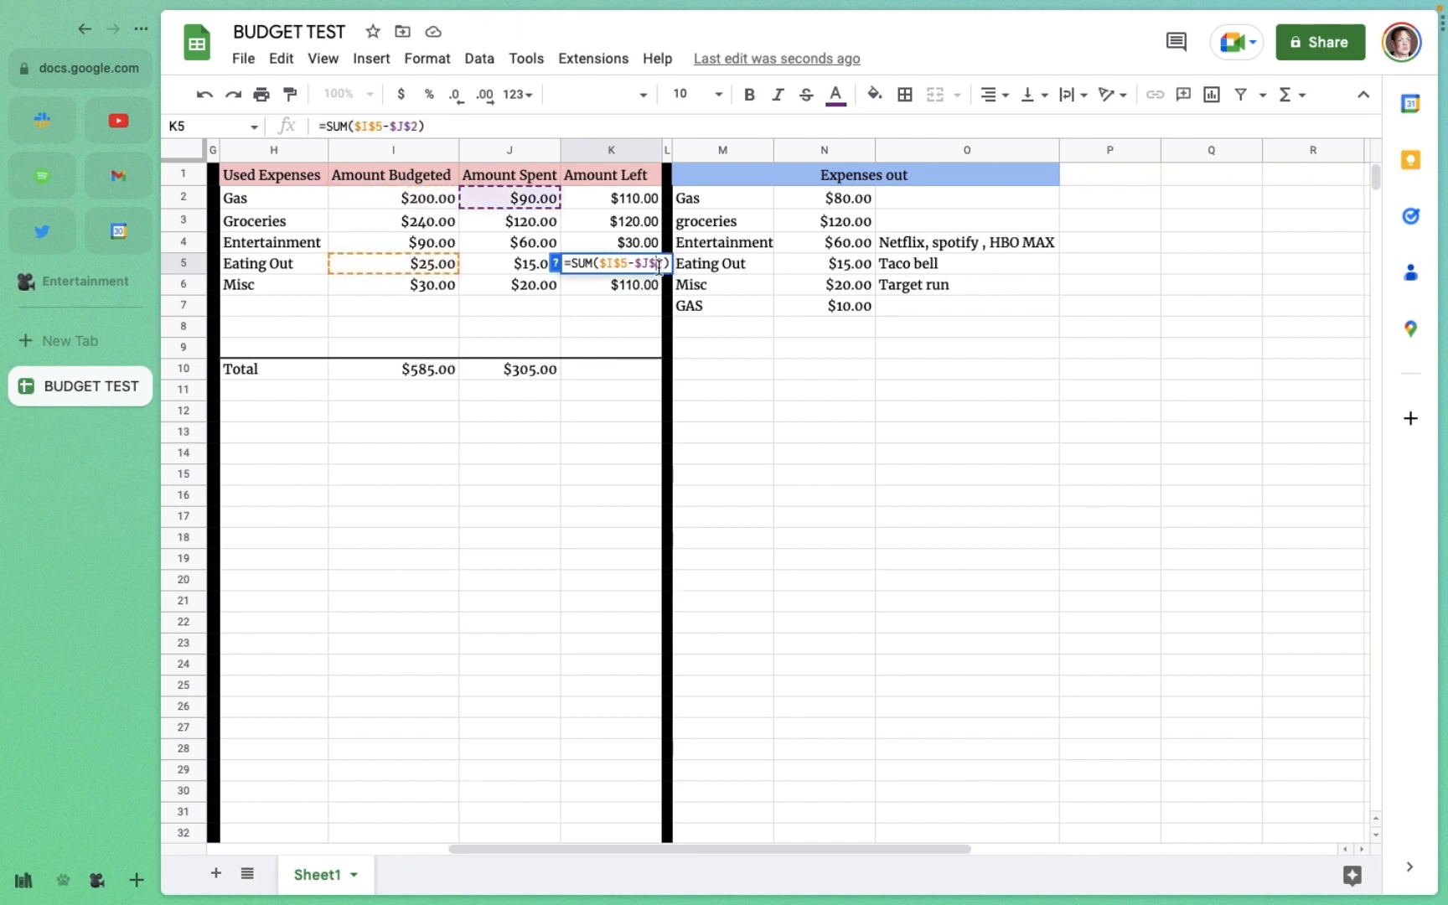
click(659, 266)
key(BackSpace)
text(5)
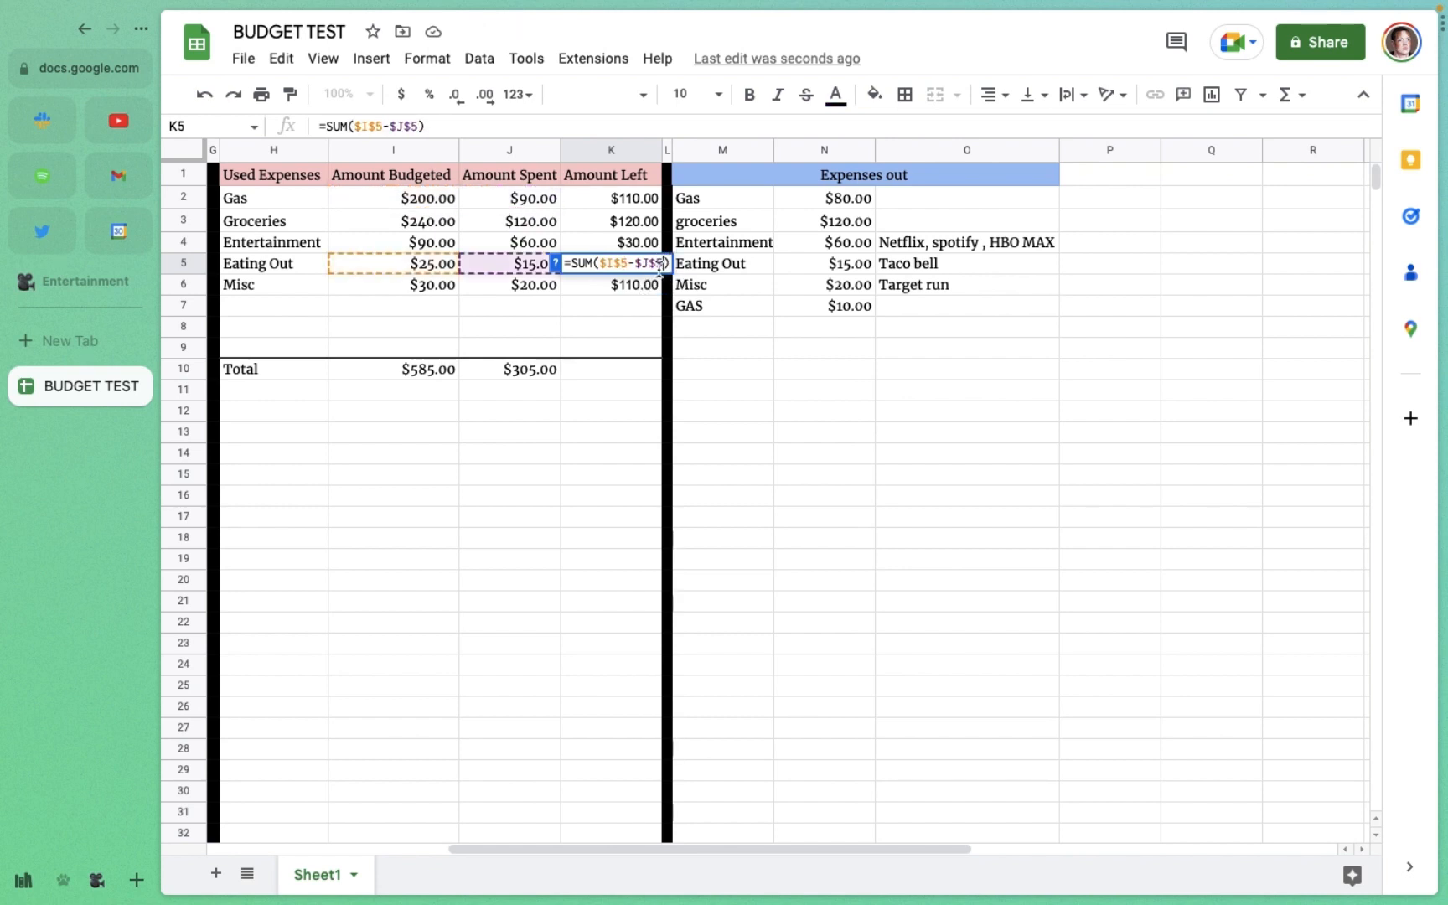
click(612, 291)
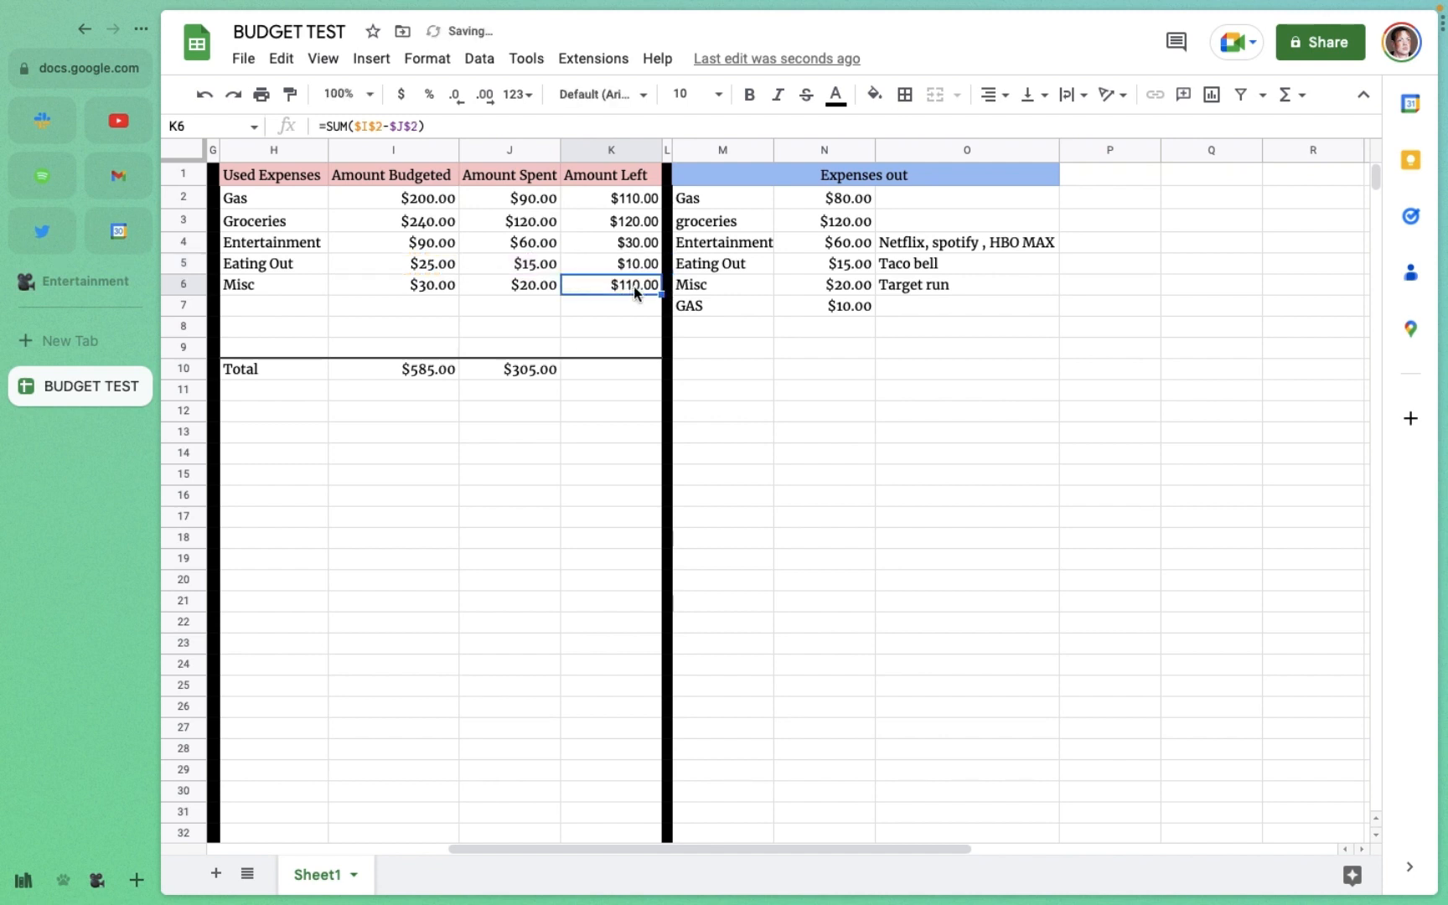
Step: Edit the Misc row's Amount Left formula in K6 to subtract $J$6 from $I$6
double_click(636, 286)
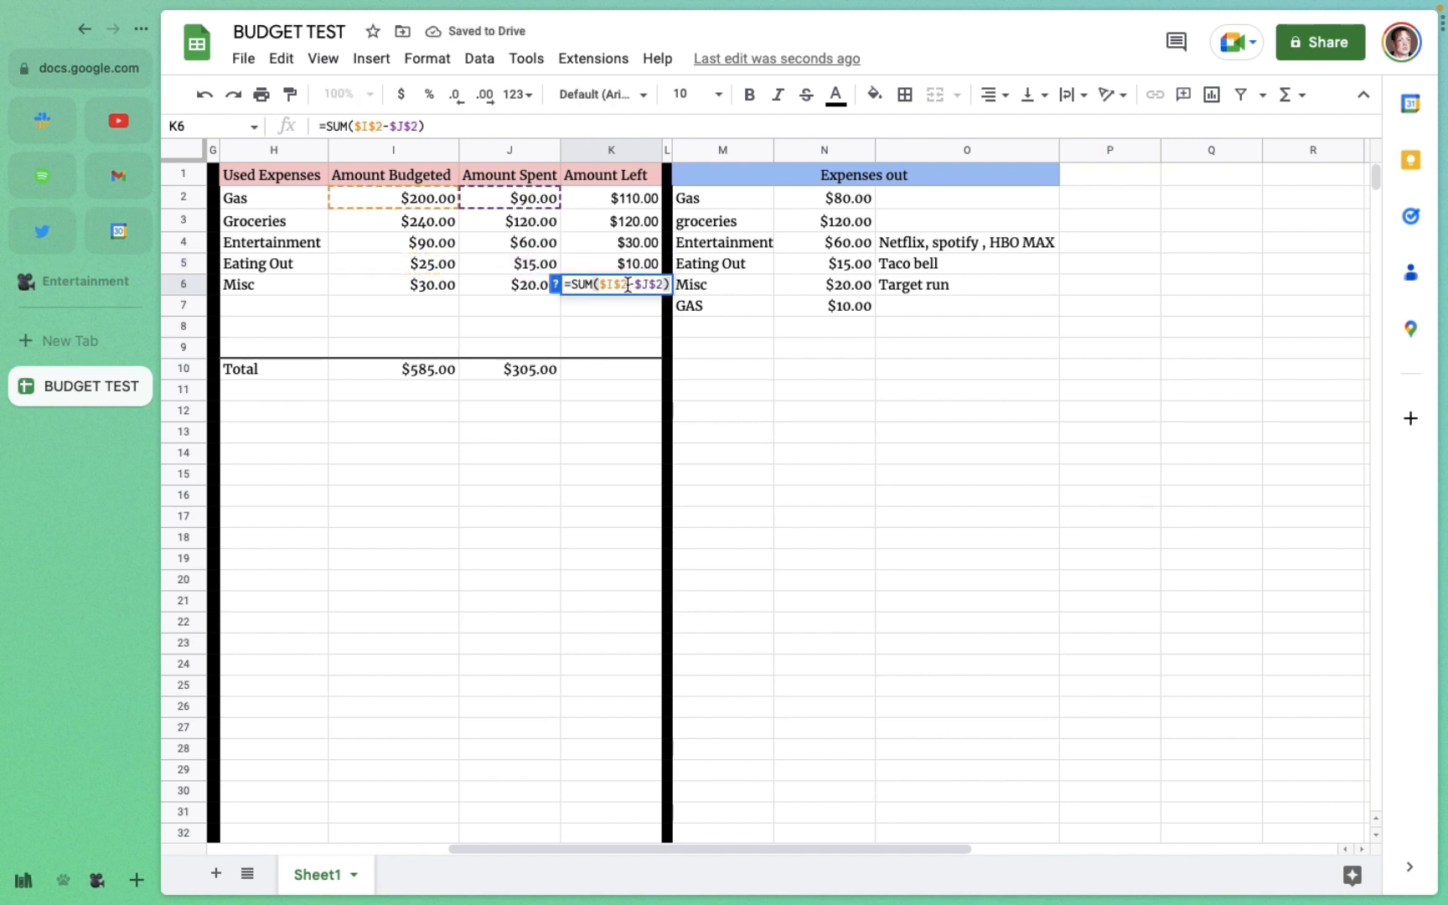
click(629, 285)
key(BackSpace)
text(6)
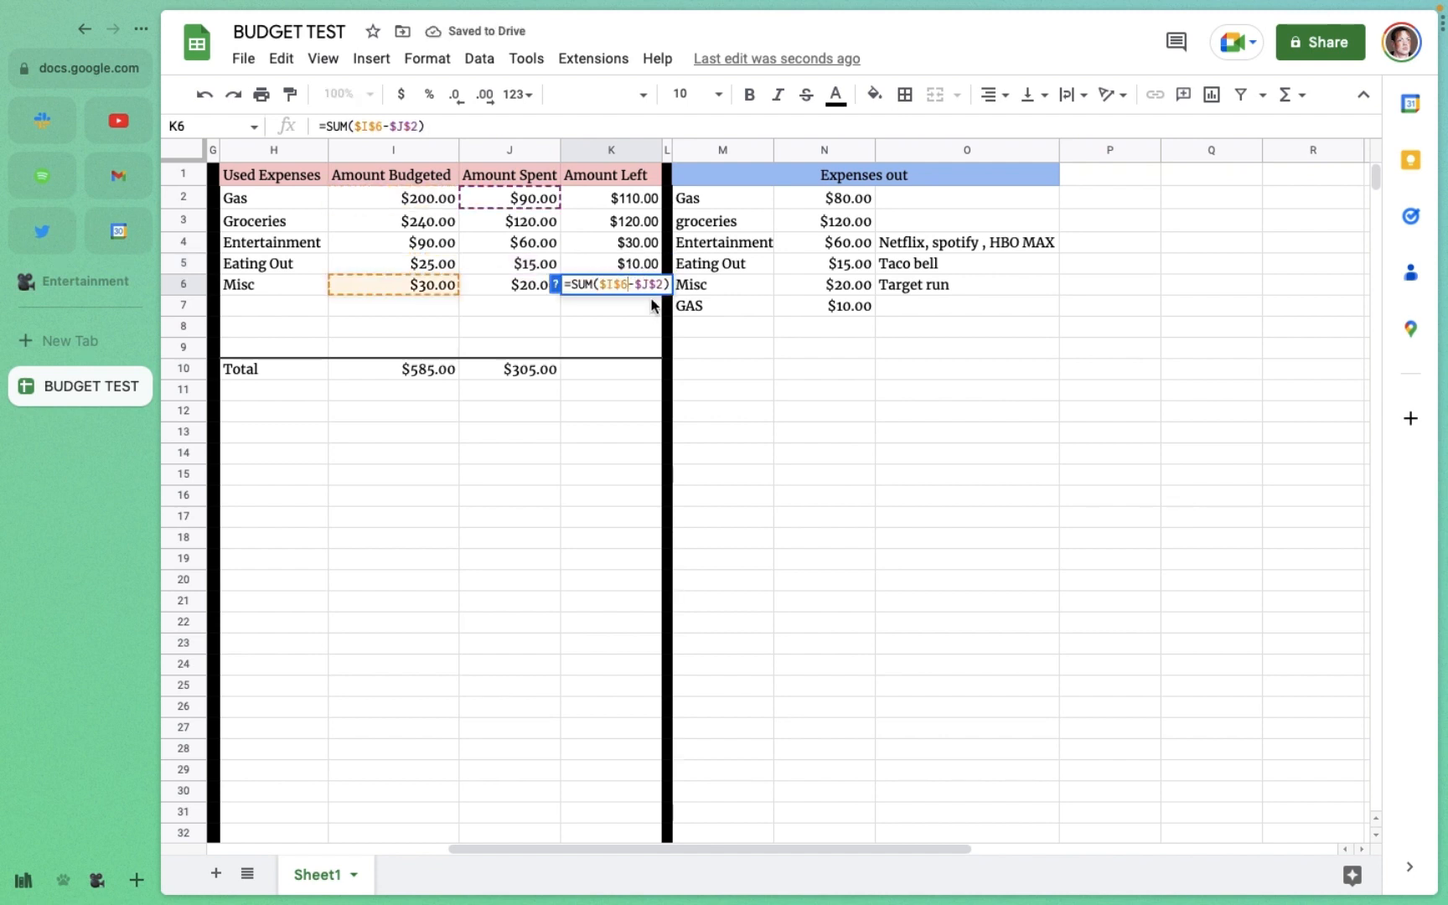
click(662, 289)
key(BackSpace)
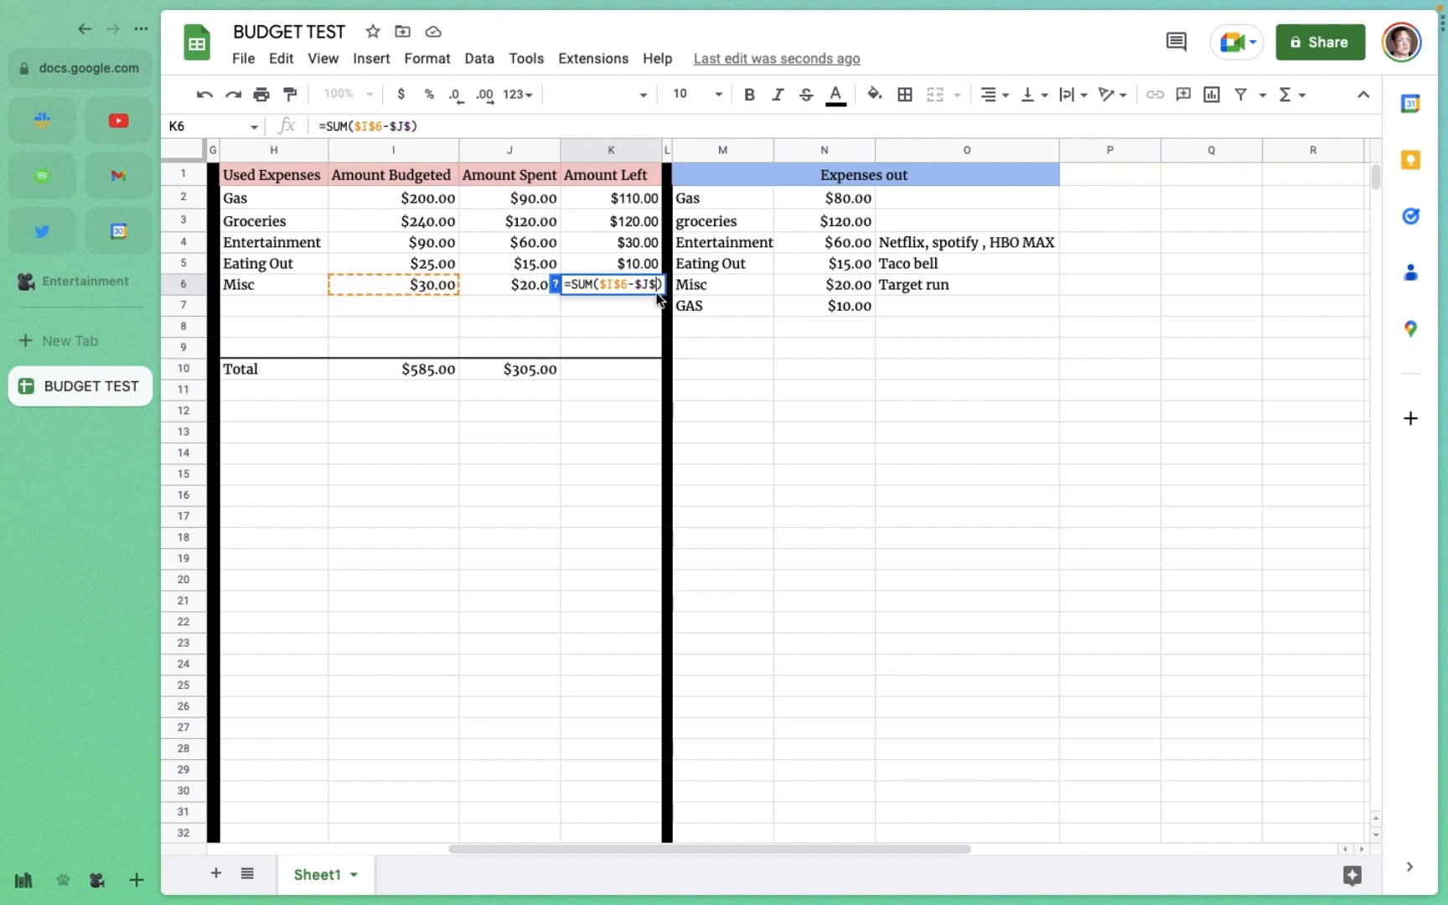
text(6)
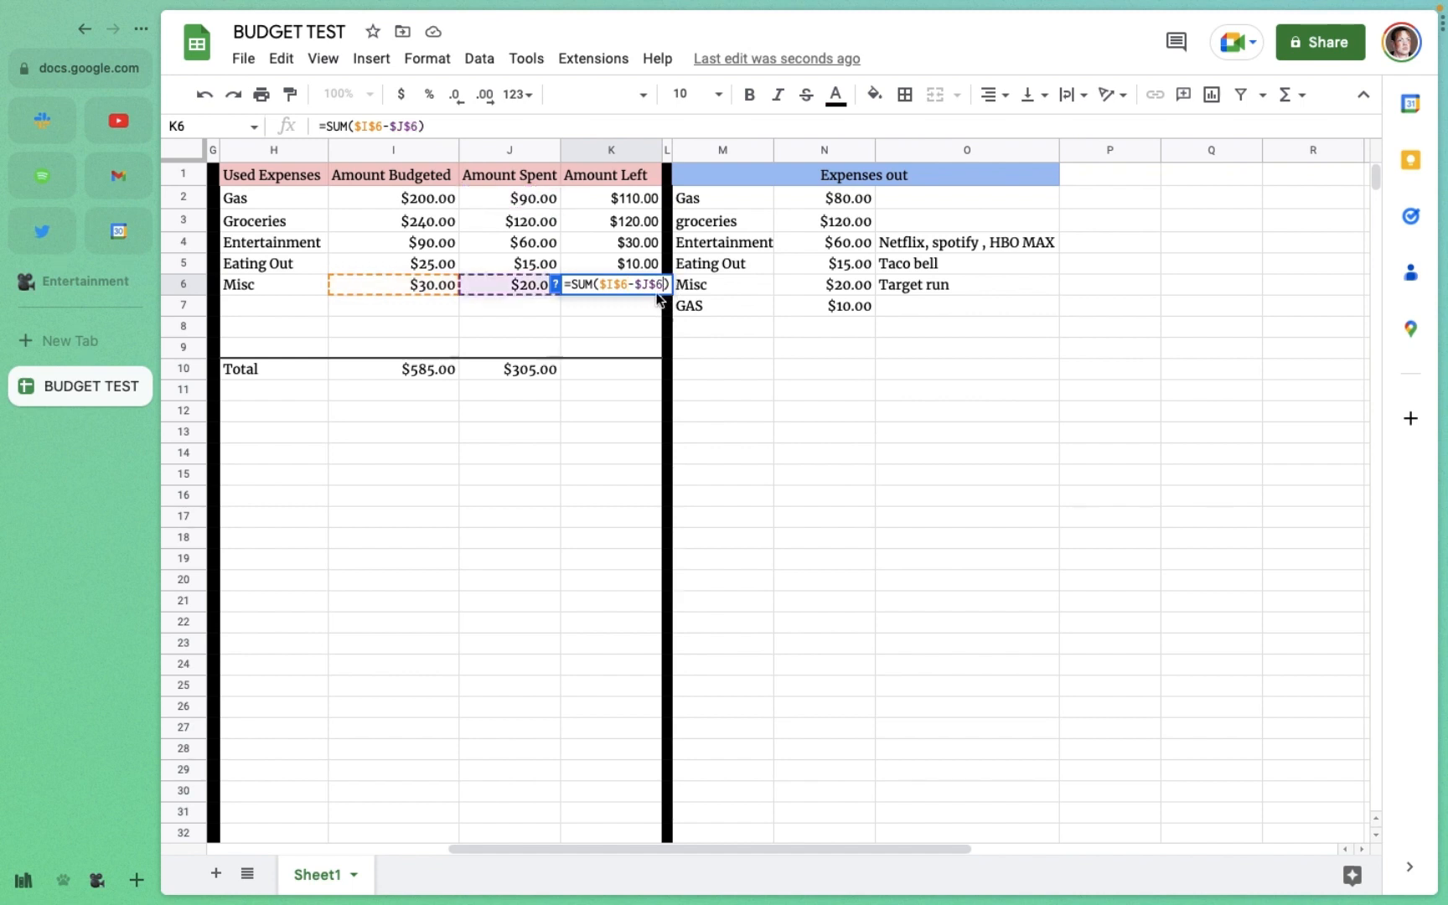
click(624, 325)
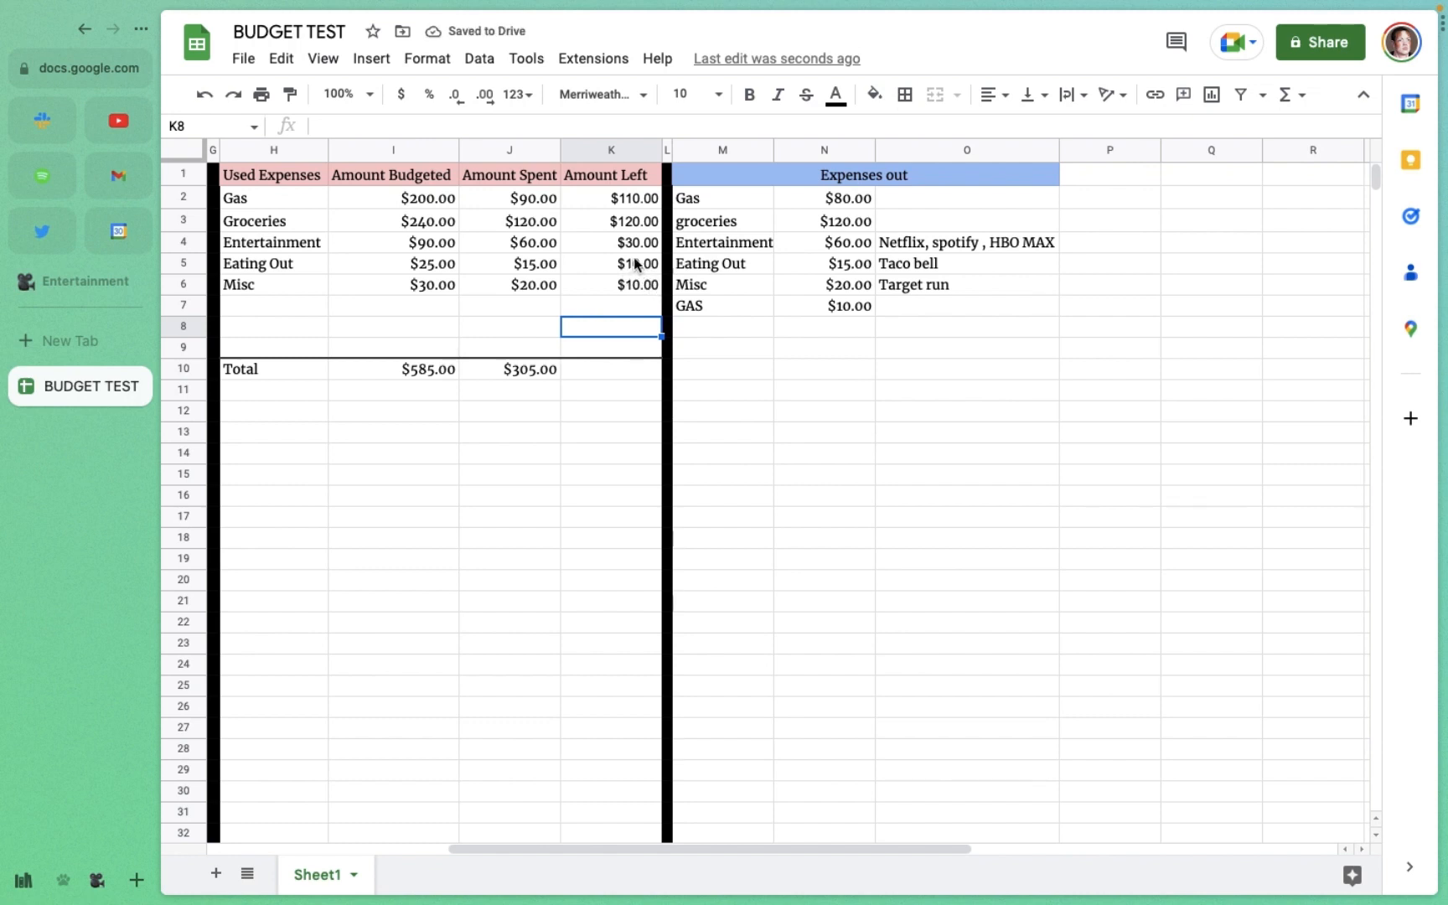
Step: Enter the formula =SUM(K2:K9) in the Total row's Amount Left cell K10
key(Down)
key(Down)
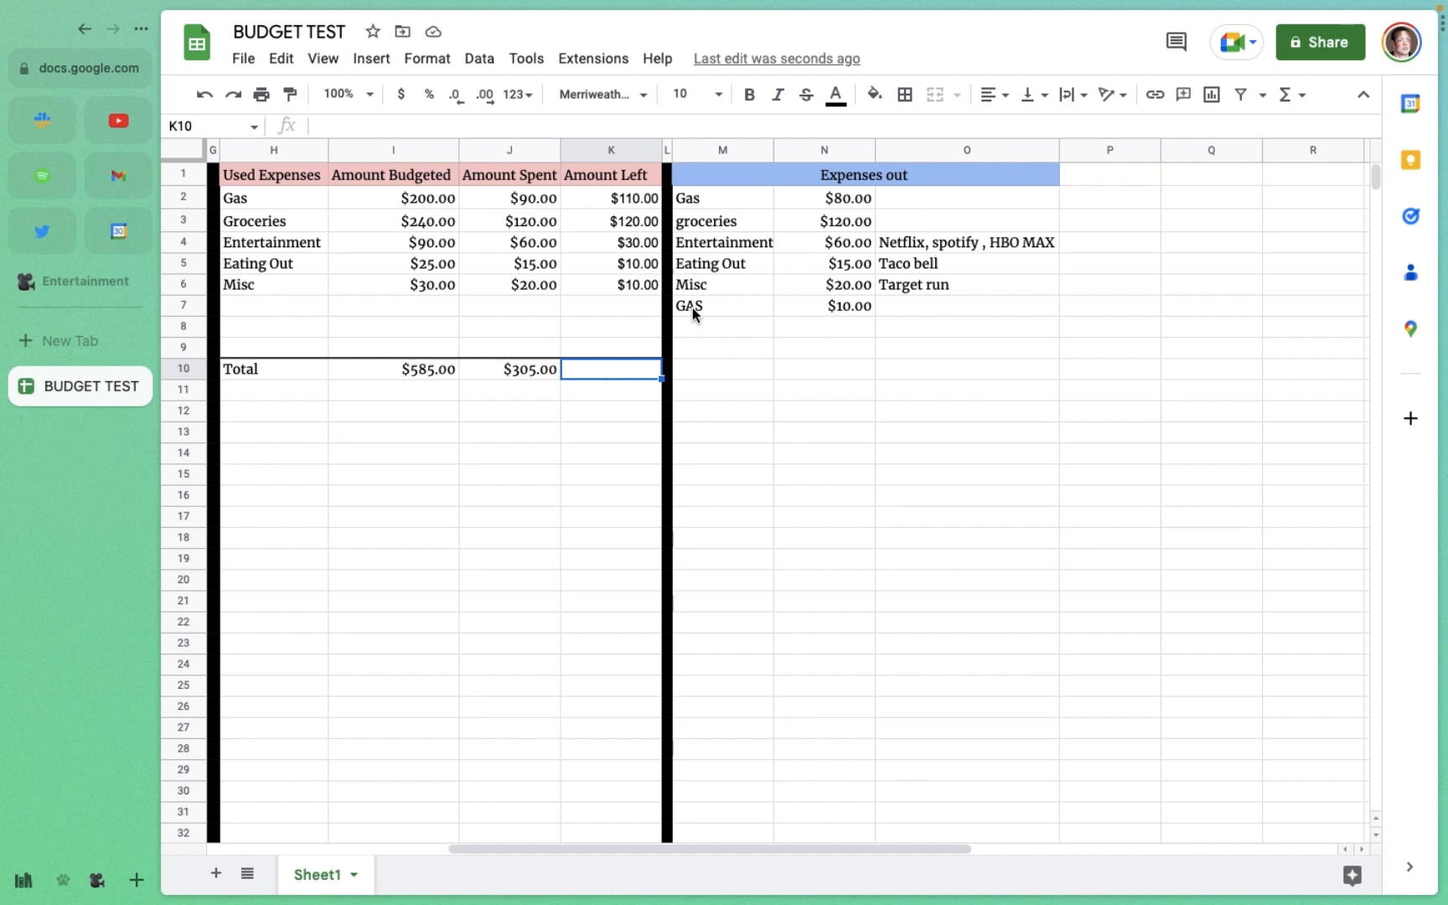
text(=SUM(K2:K9)
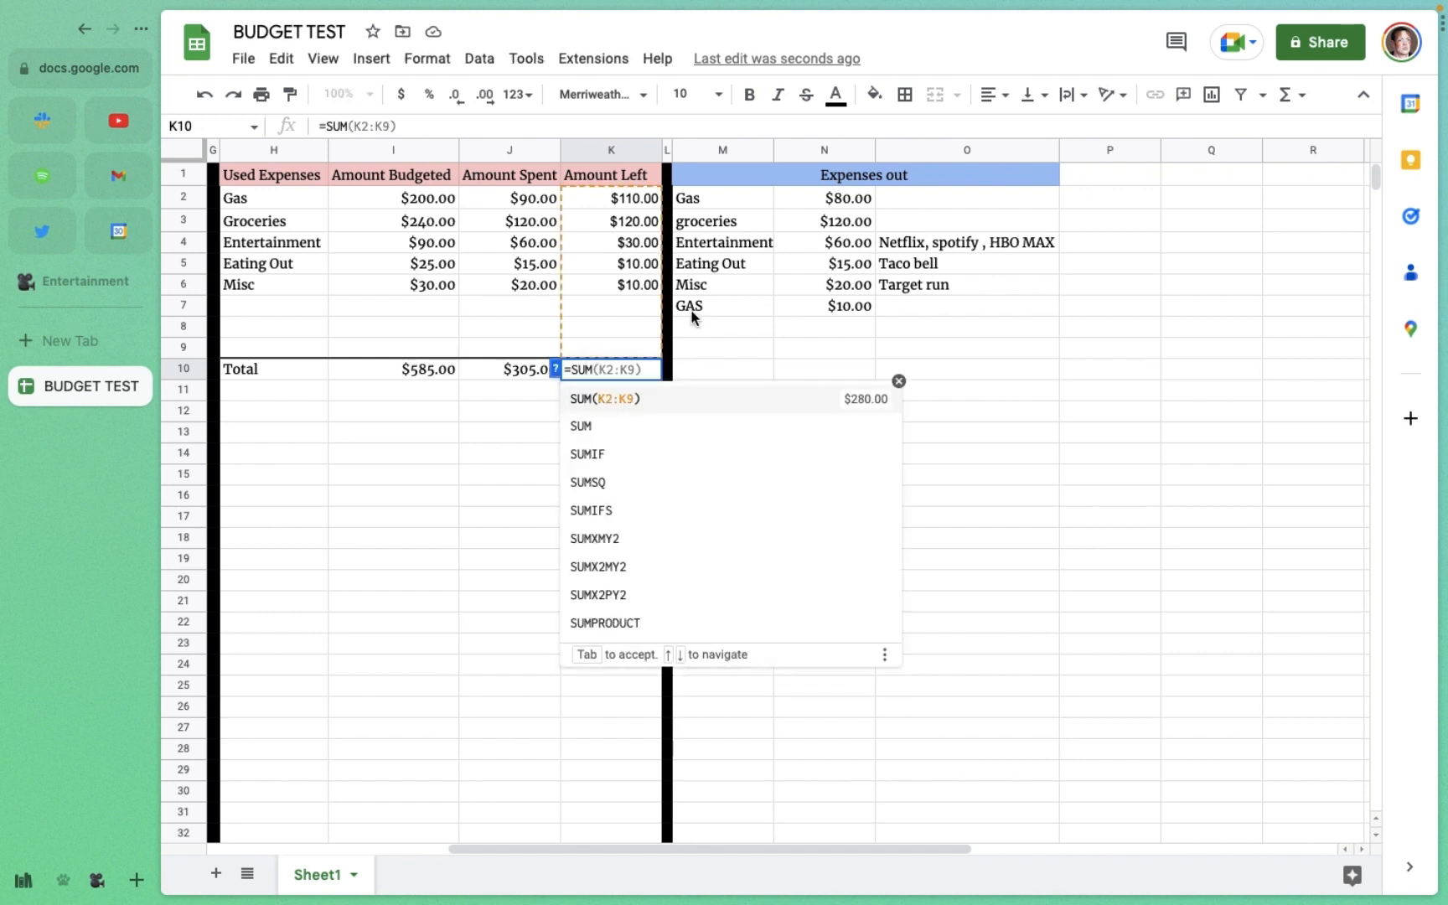
click(727, 402)
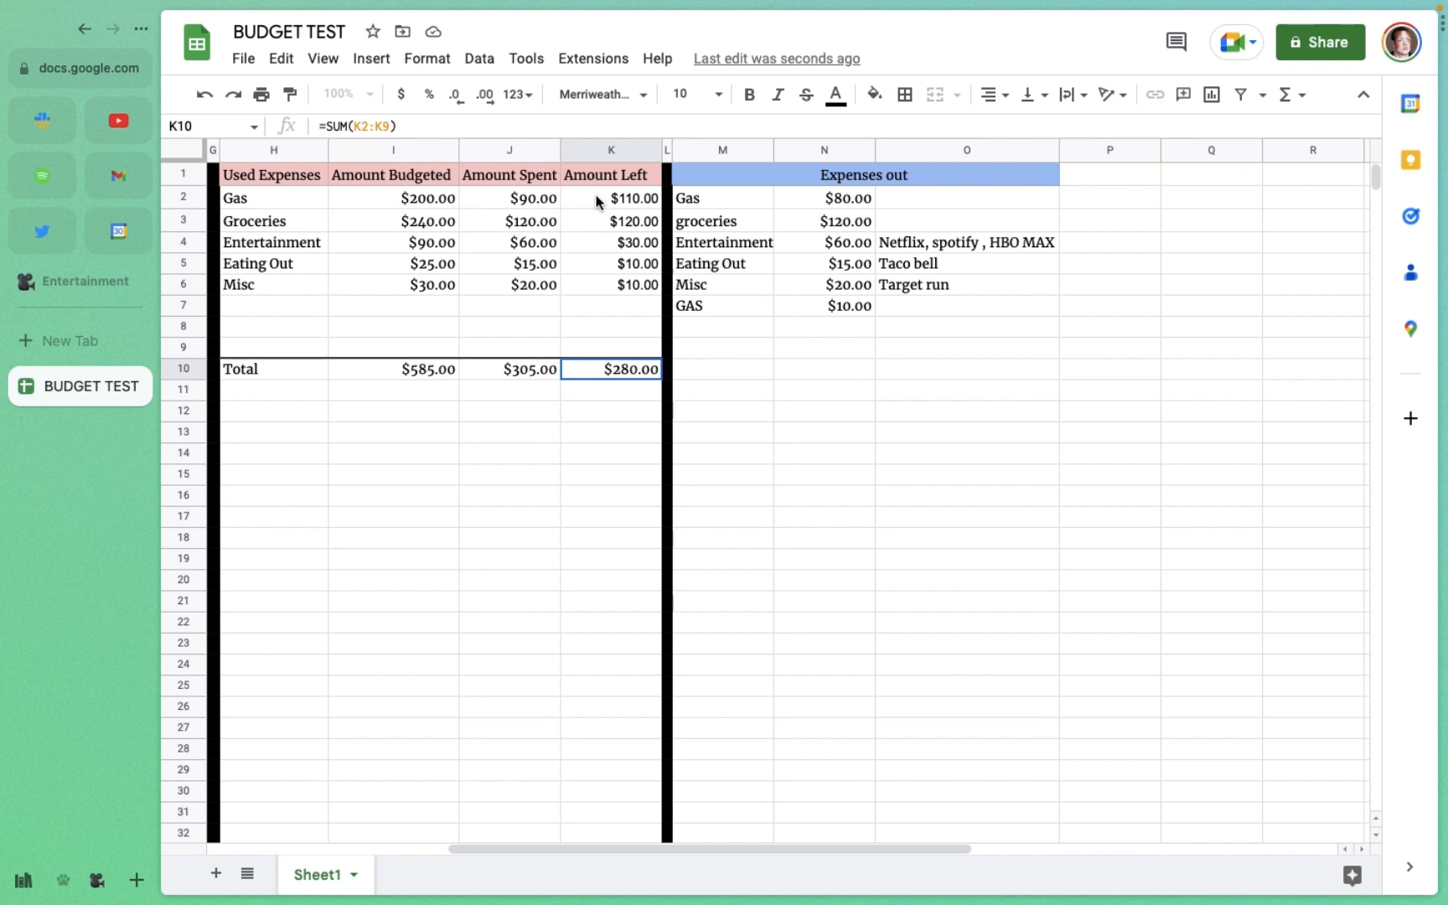
Step: Add a conditional formatting rule to K2:K9 that applies the default green style to values greater than or equal to 0
click(645, 199)
drag(644, 200, 638, 346)
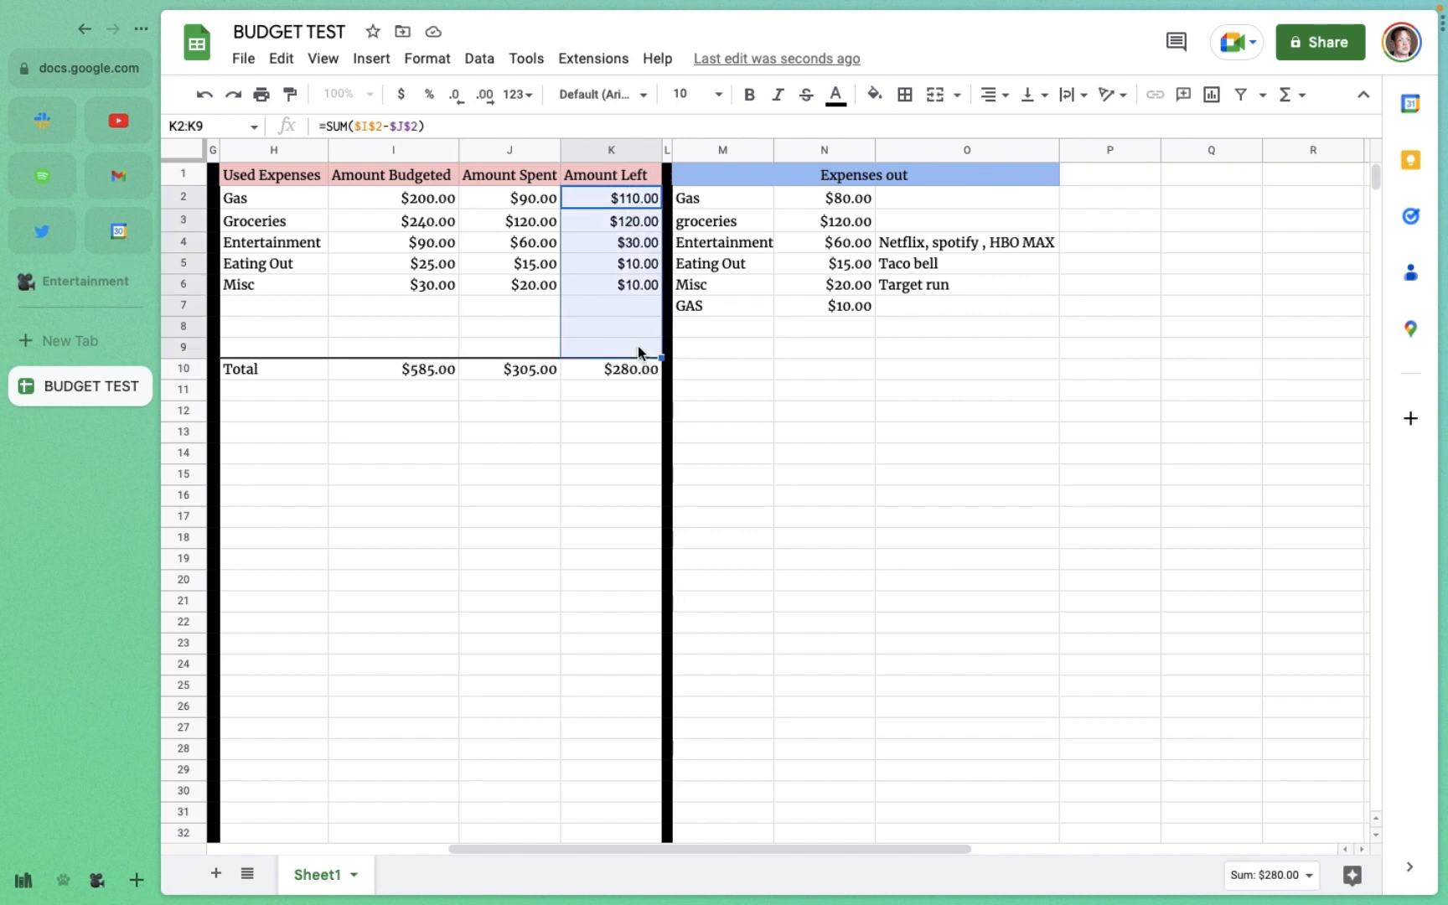
click(427, 68)
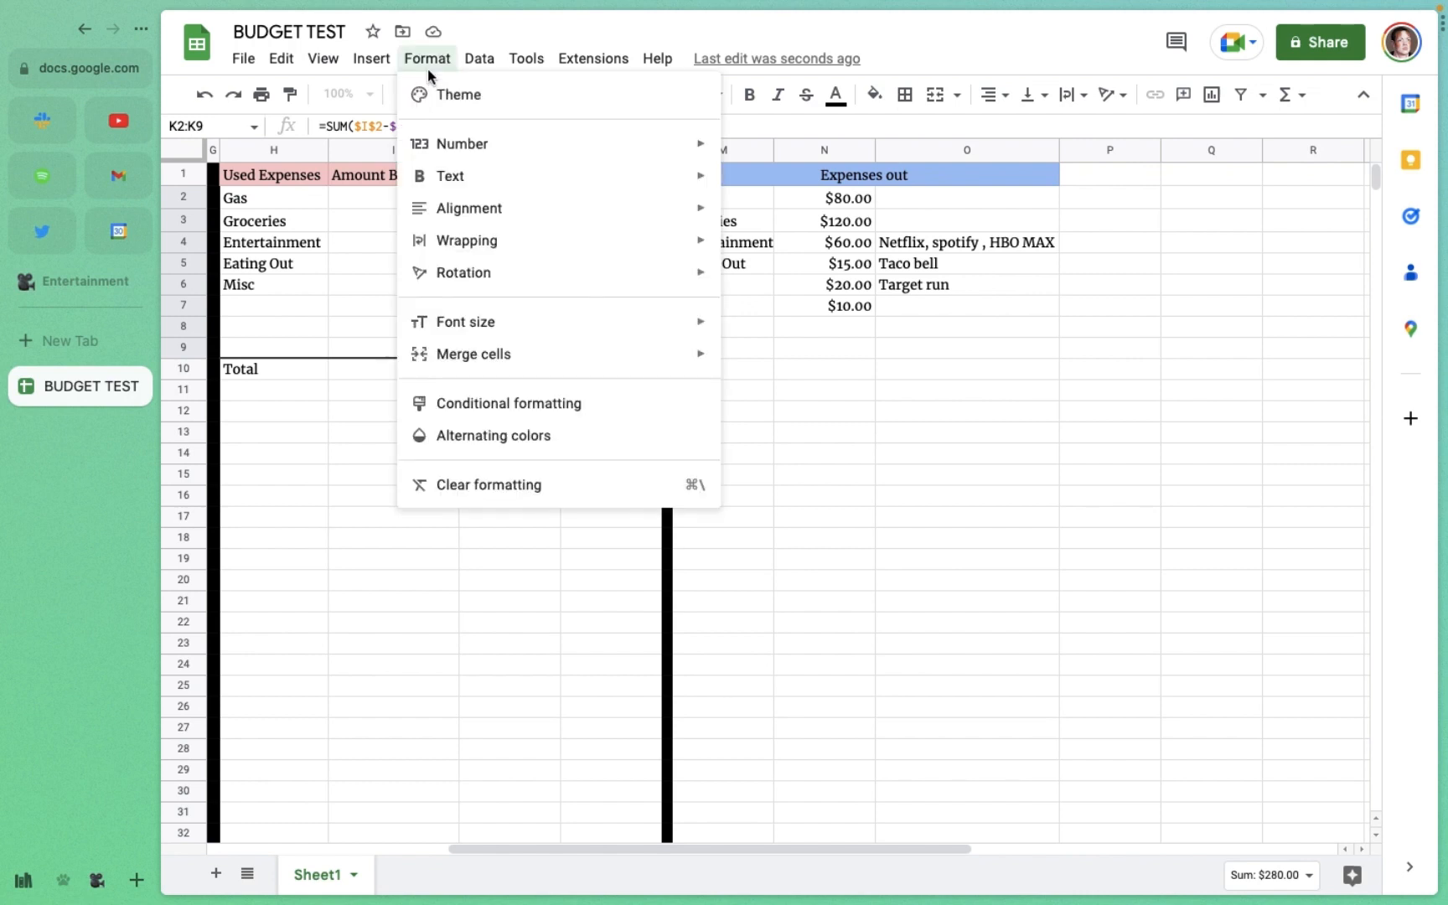
click(528, 403)
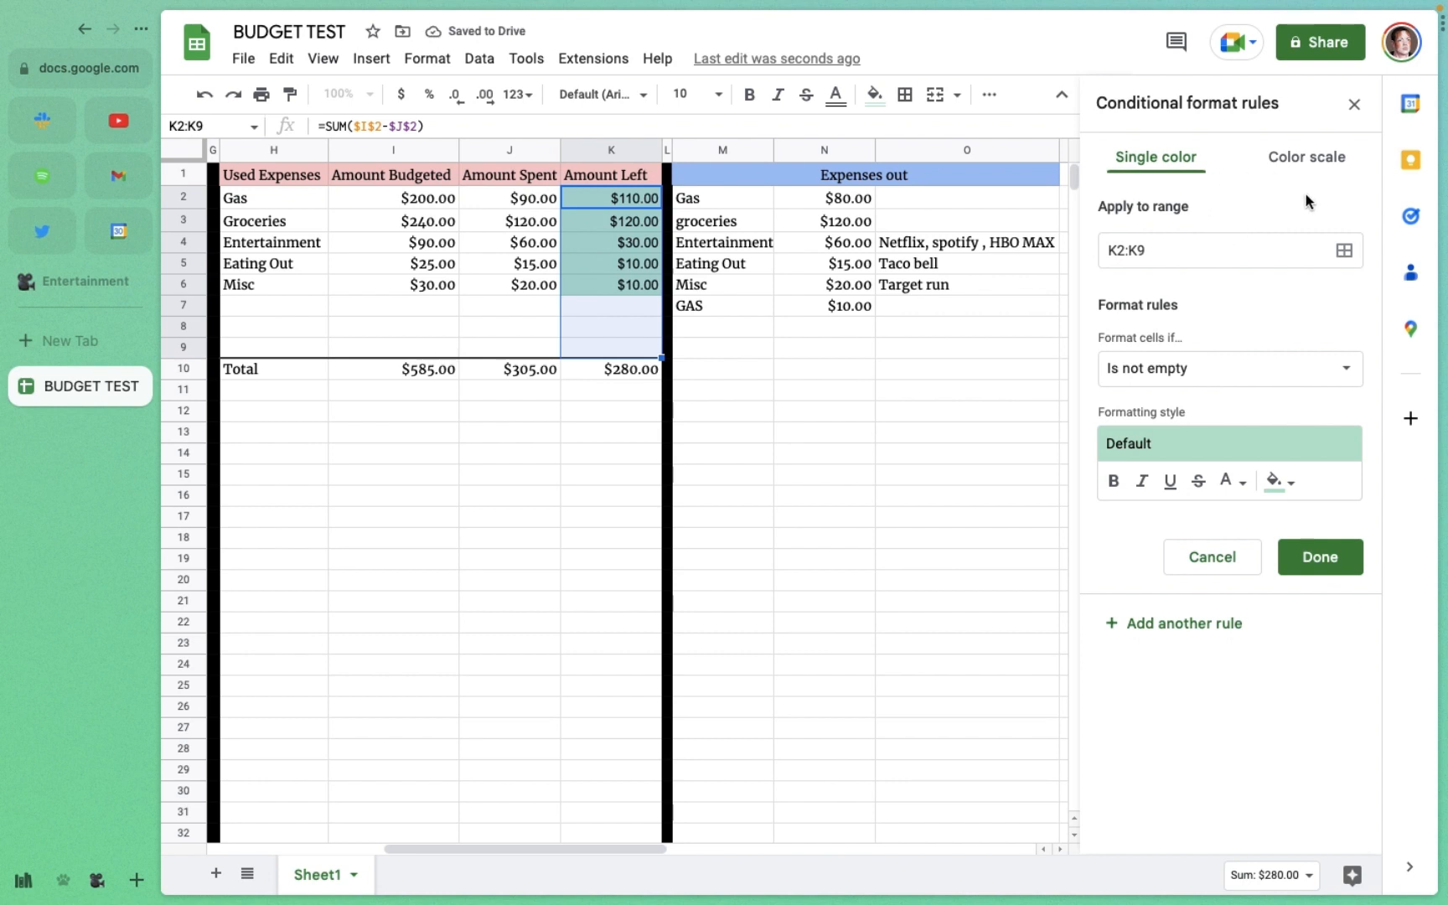
click(1220, 372)
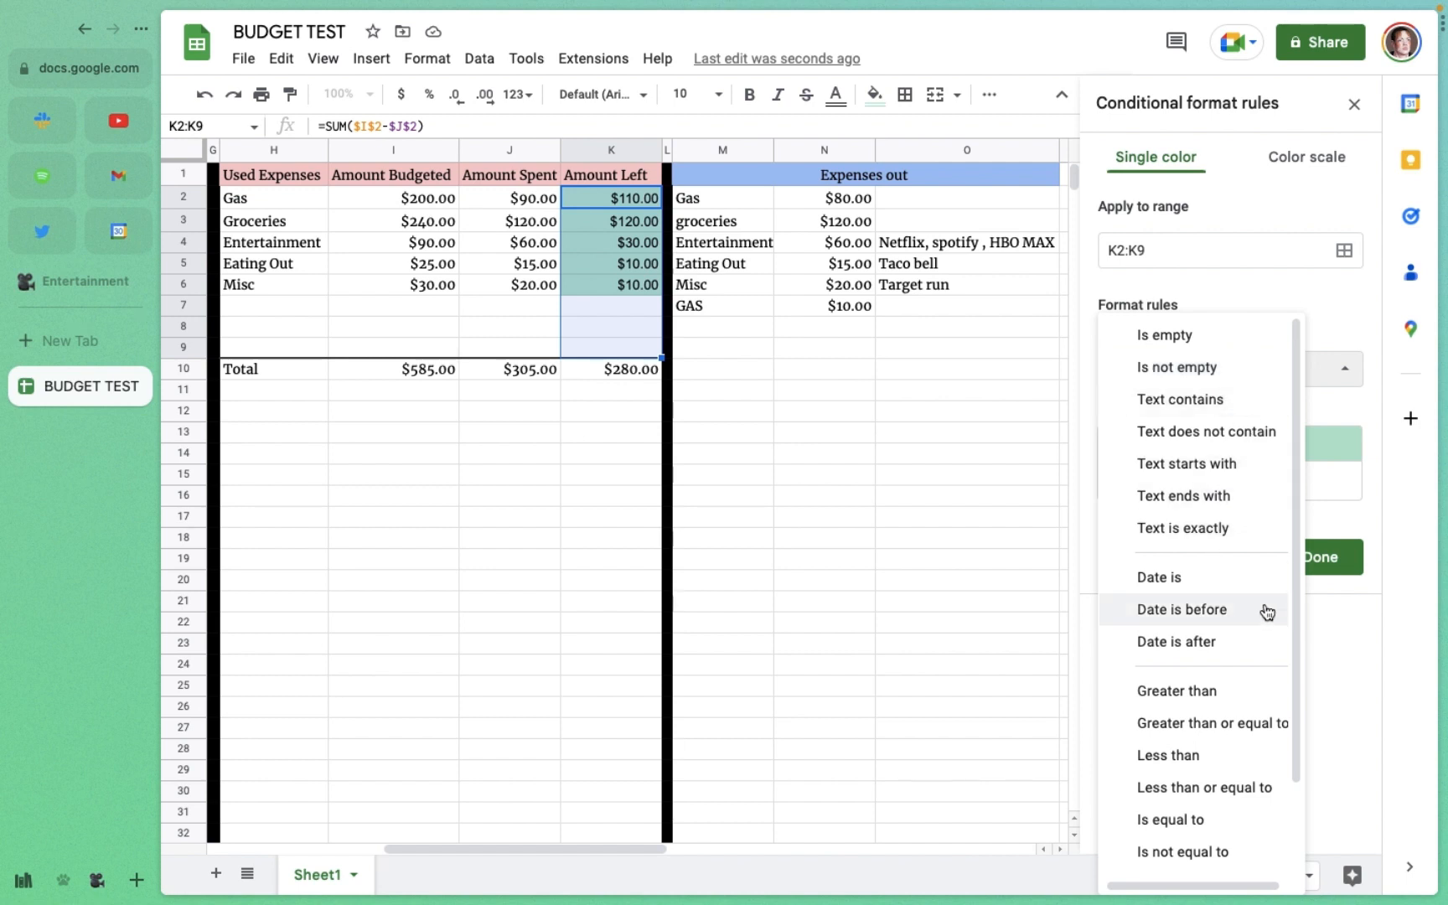
click(1268, 730)
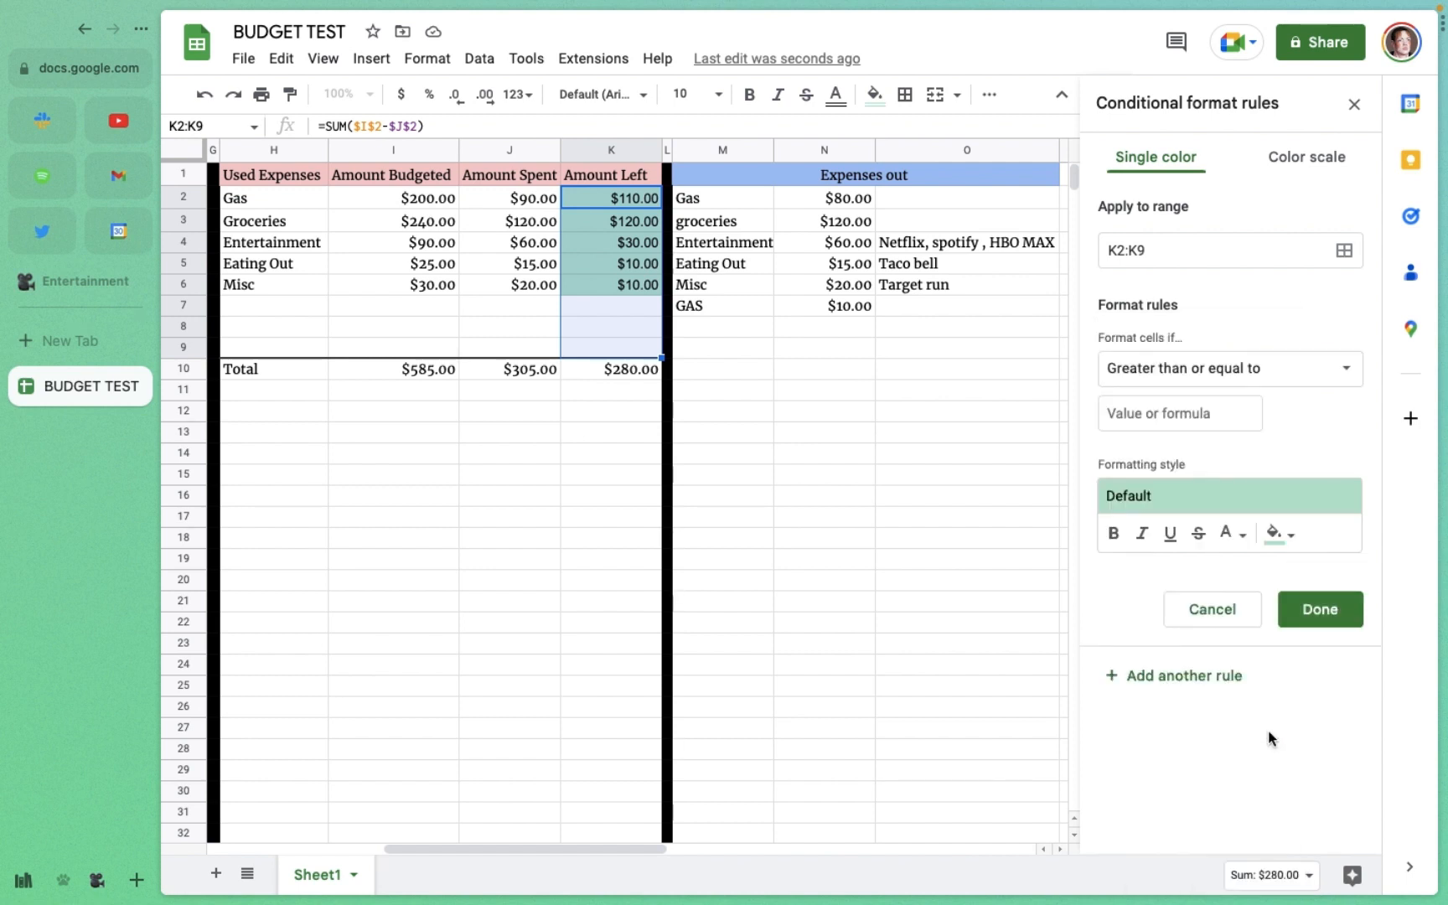
click(1189, 417)
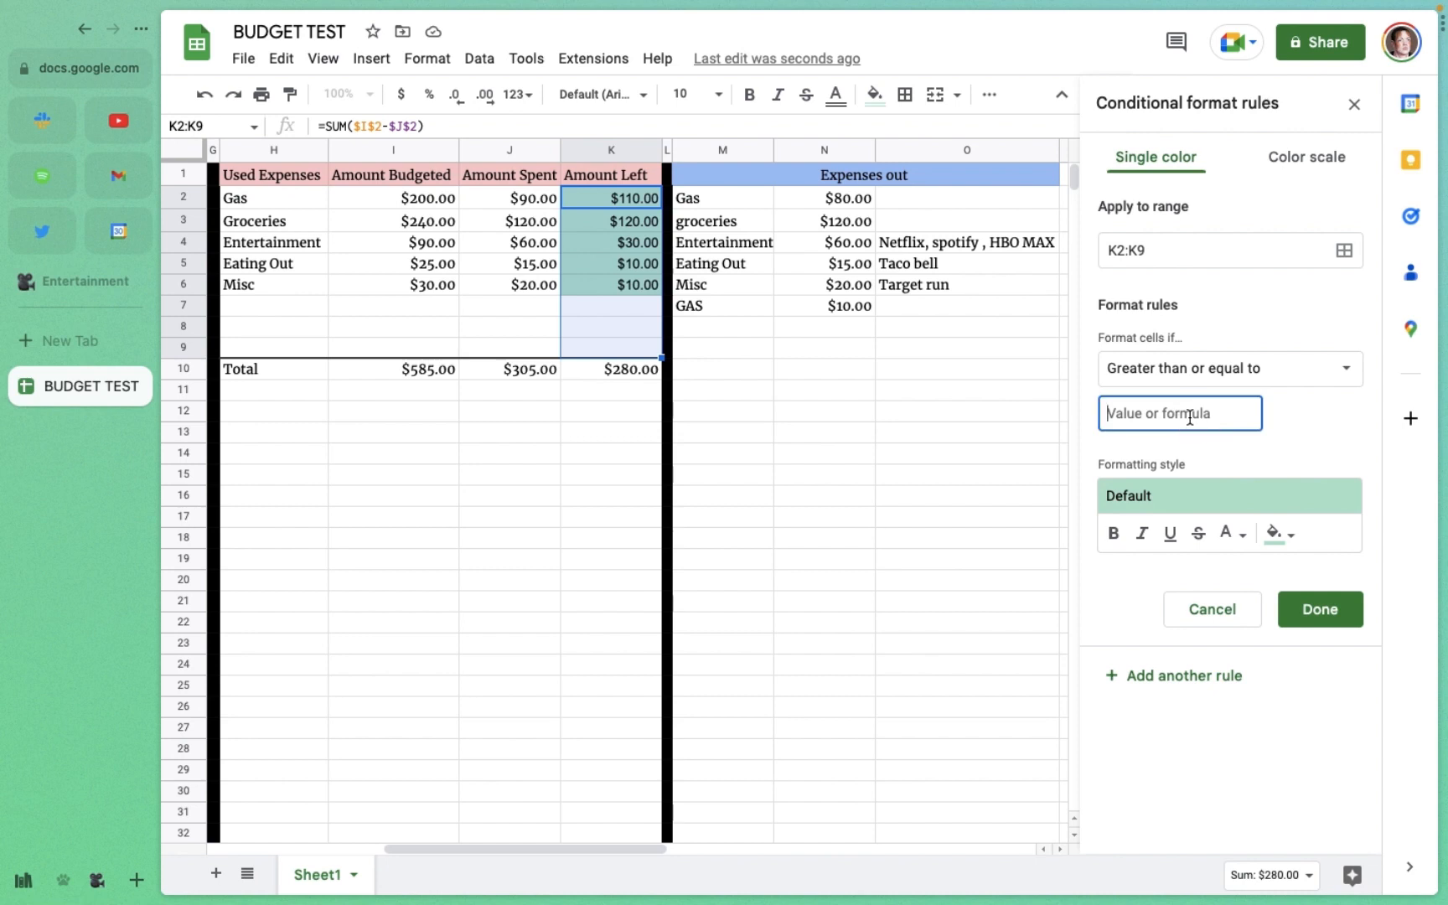
text(0)
click(1313, 608)
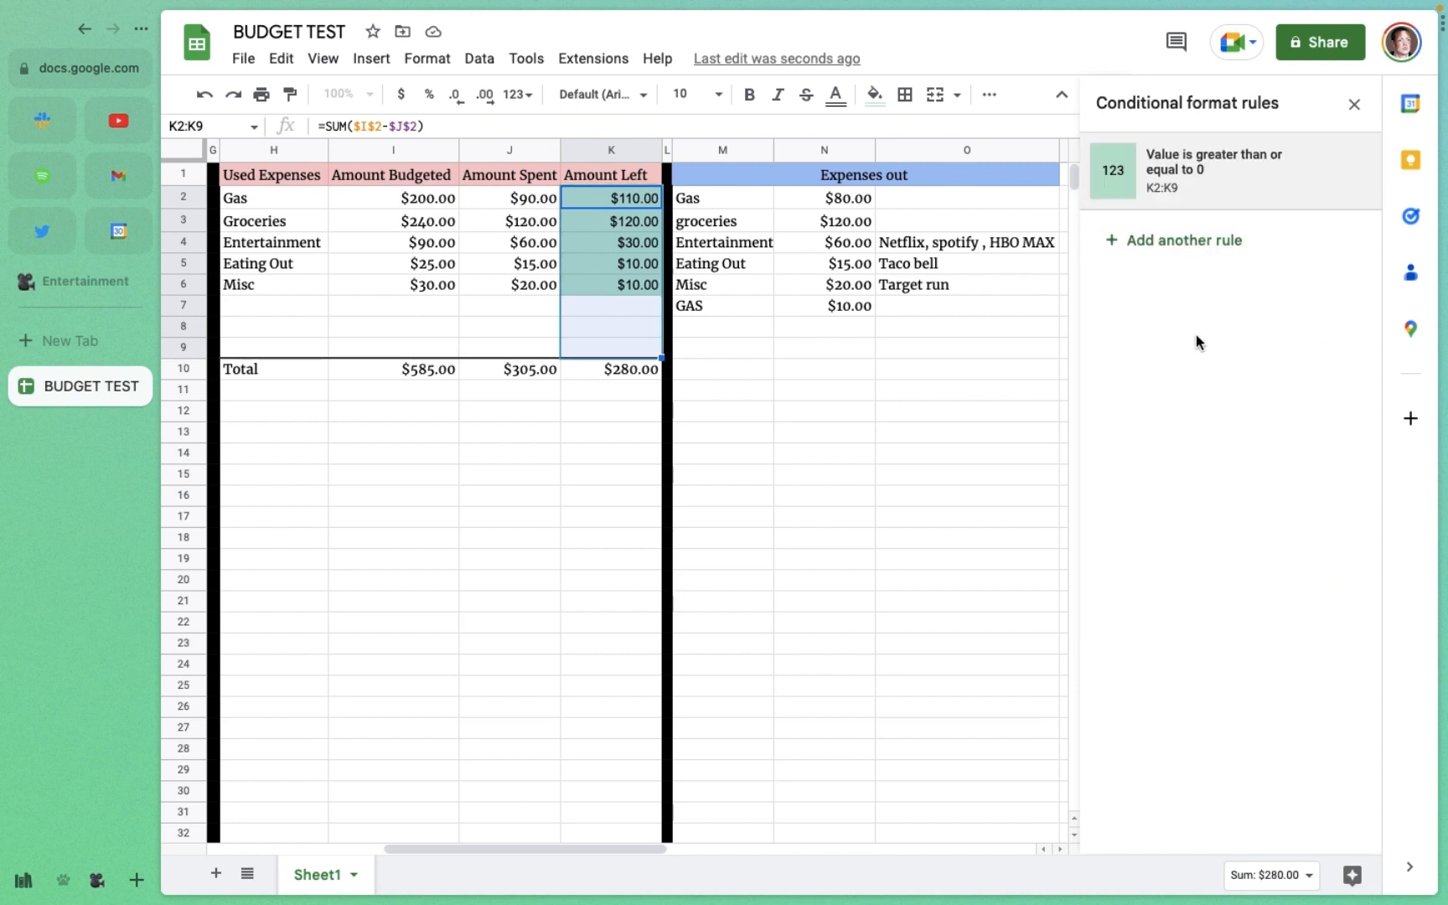
Step: Add a second conditional formatting rule to K2:K9 that fills values less than 0 with red
click(1196, 240)
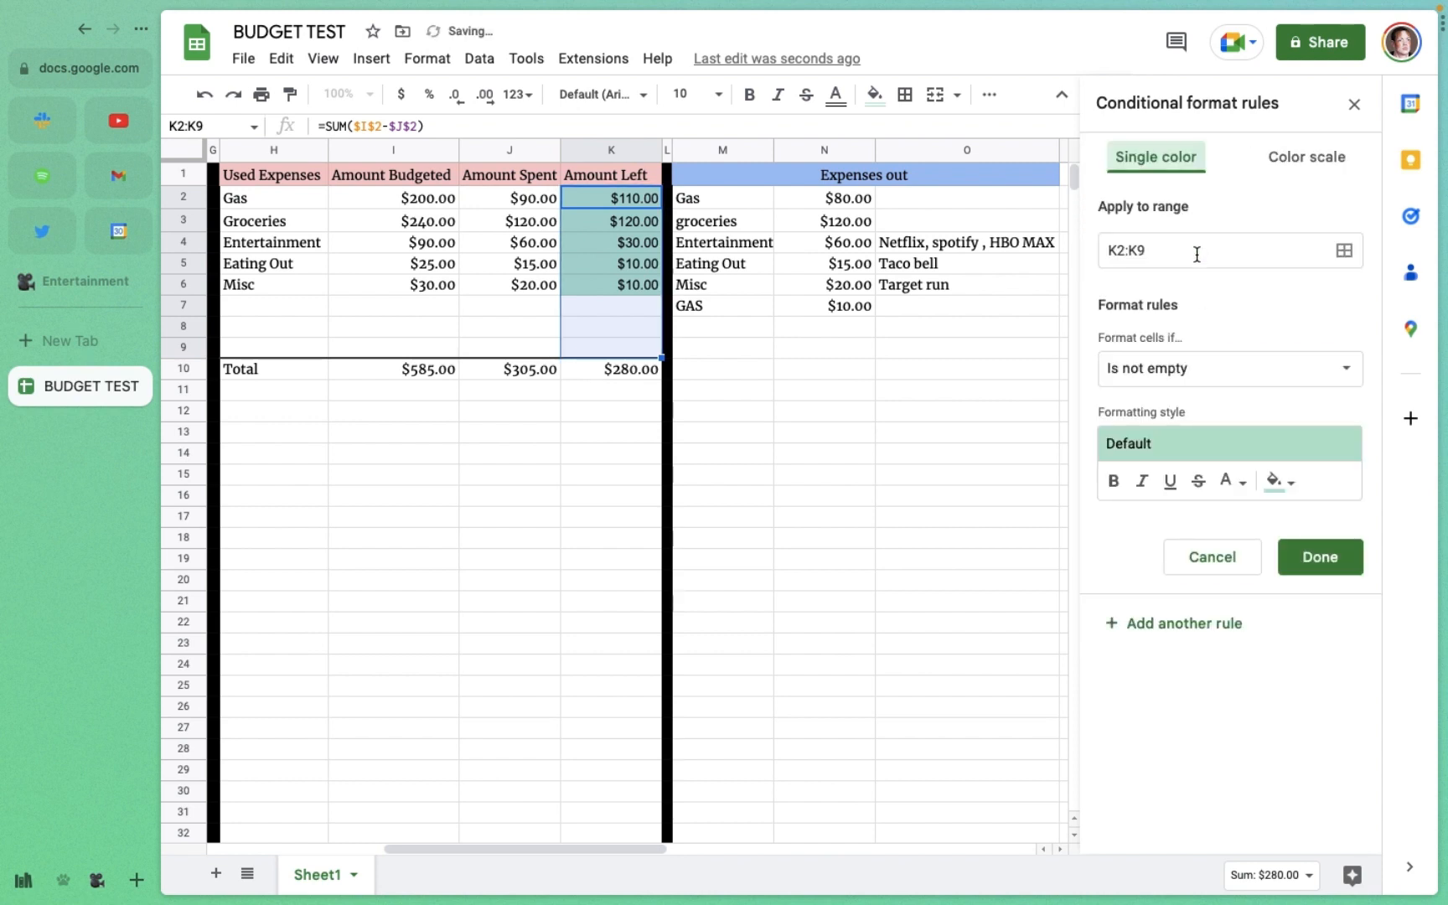
click(1241, 373)
click(1236, 763)
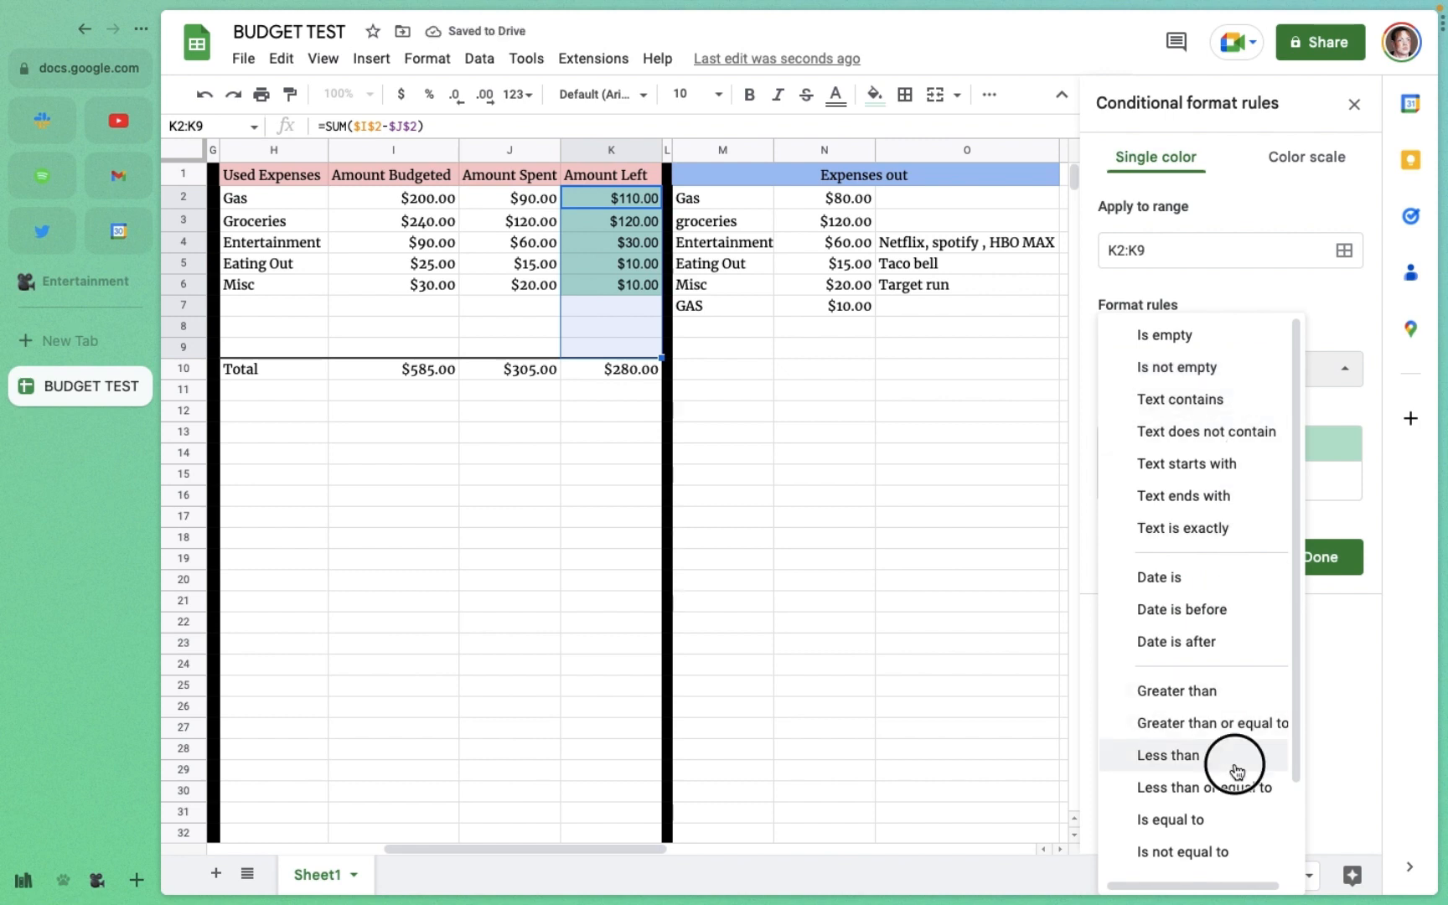
click(1193, 410)
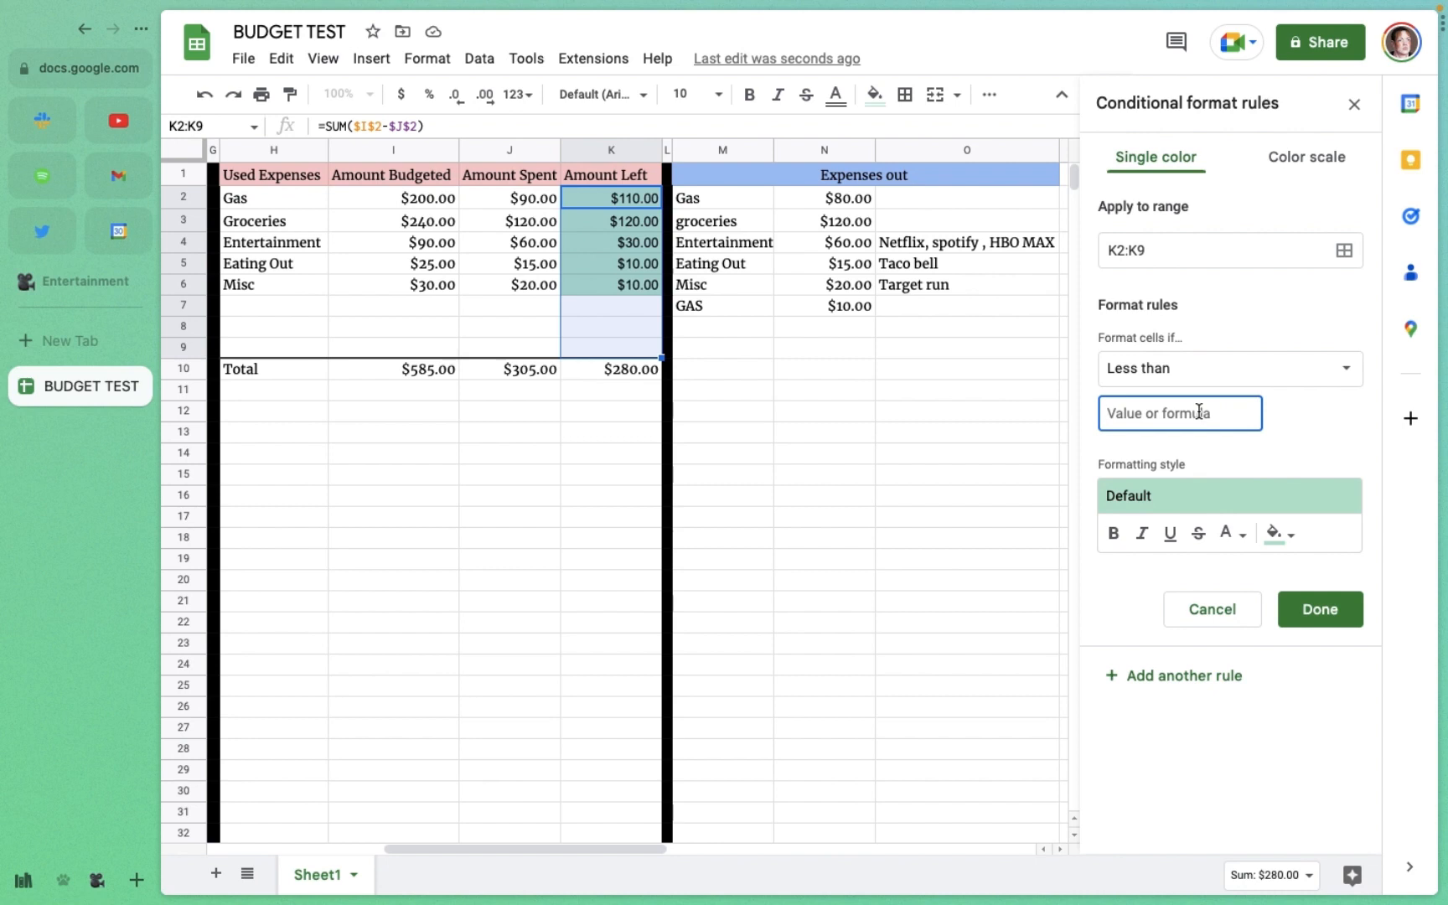
text(0)
click(1291, 540)
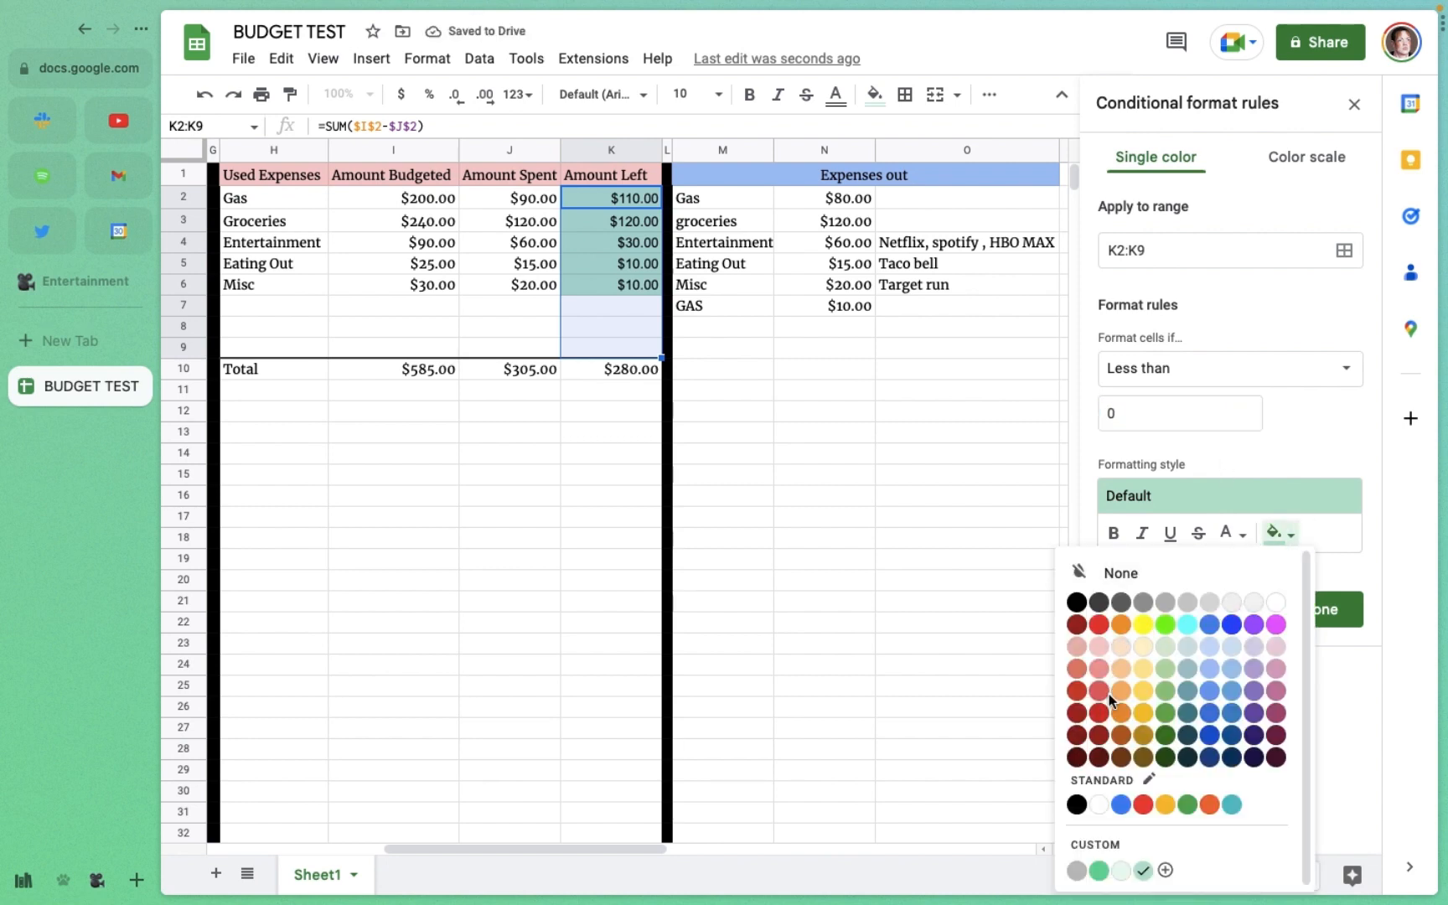
click(1100, 692)
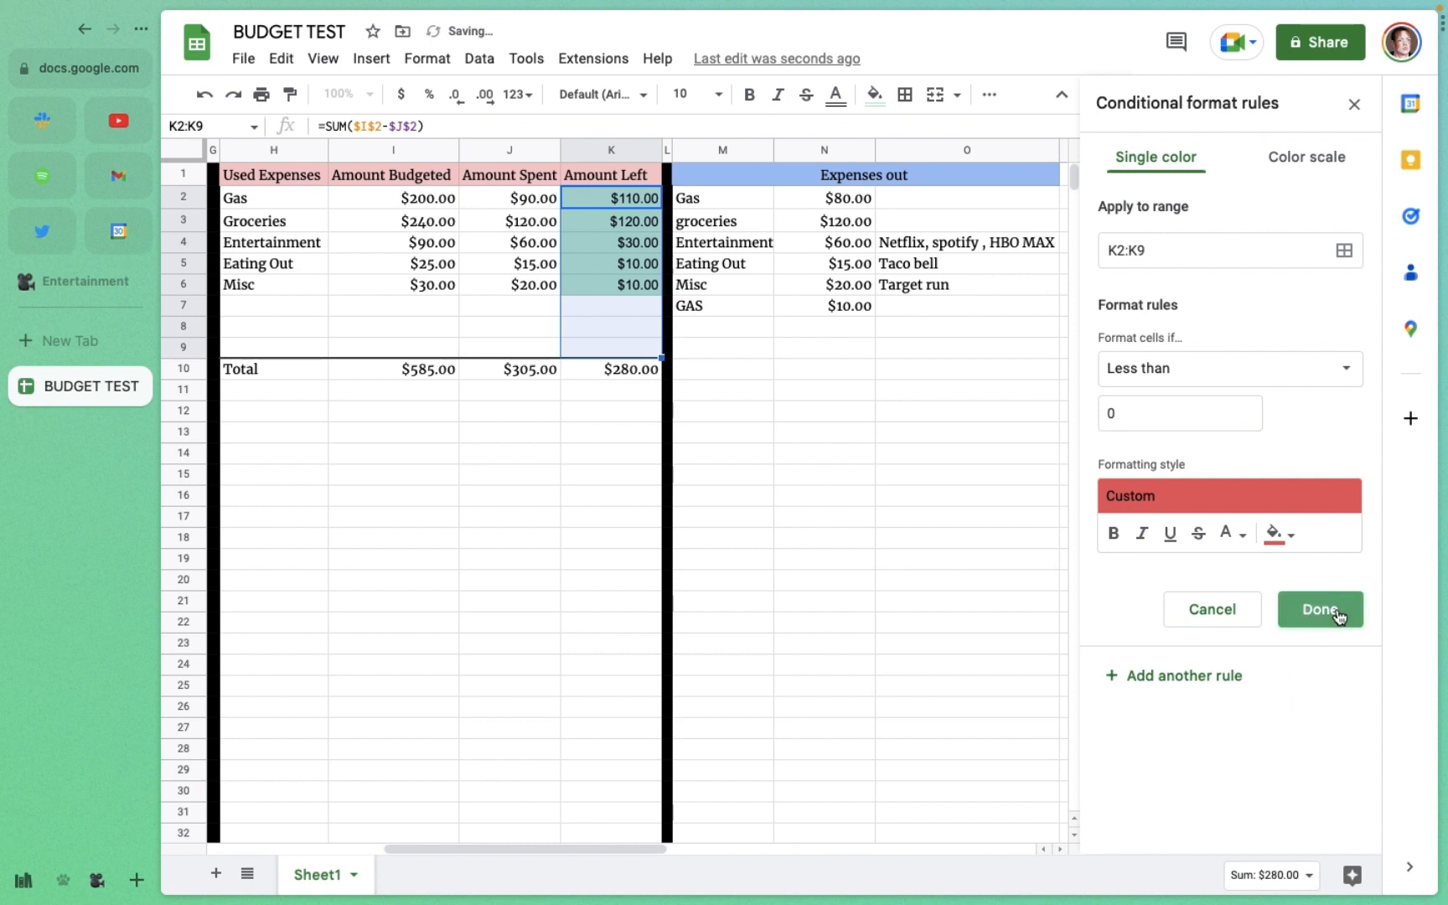
click(1334, 612)
click(951, 452)
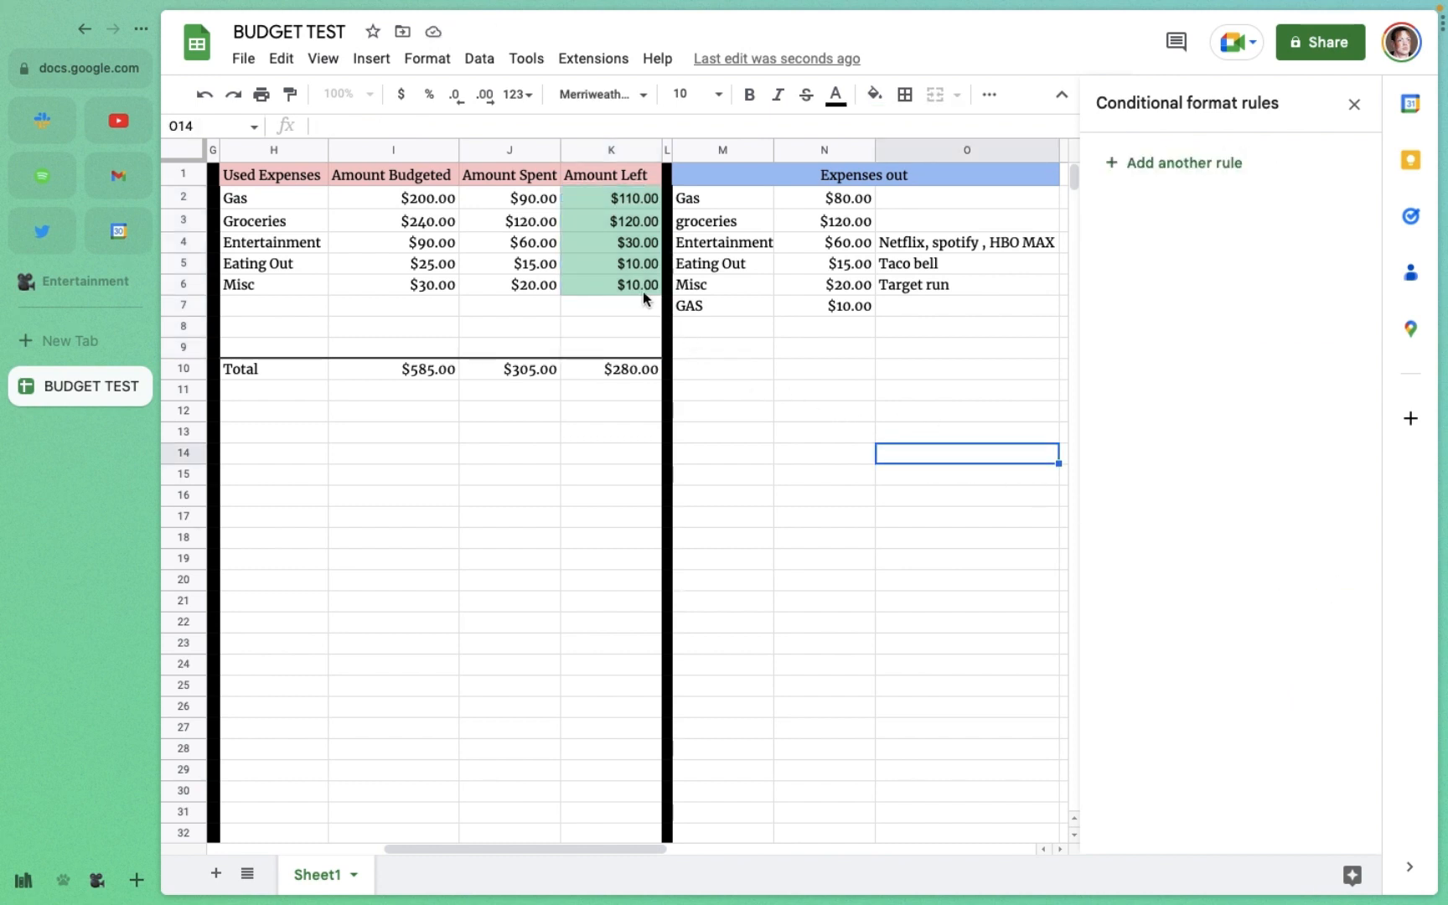
click(1360, 112)
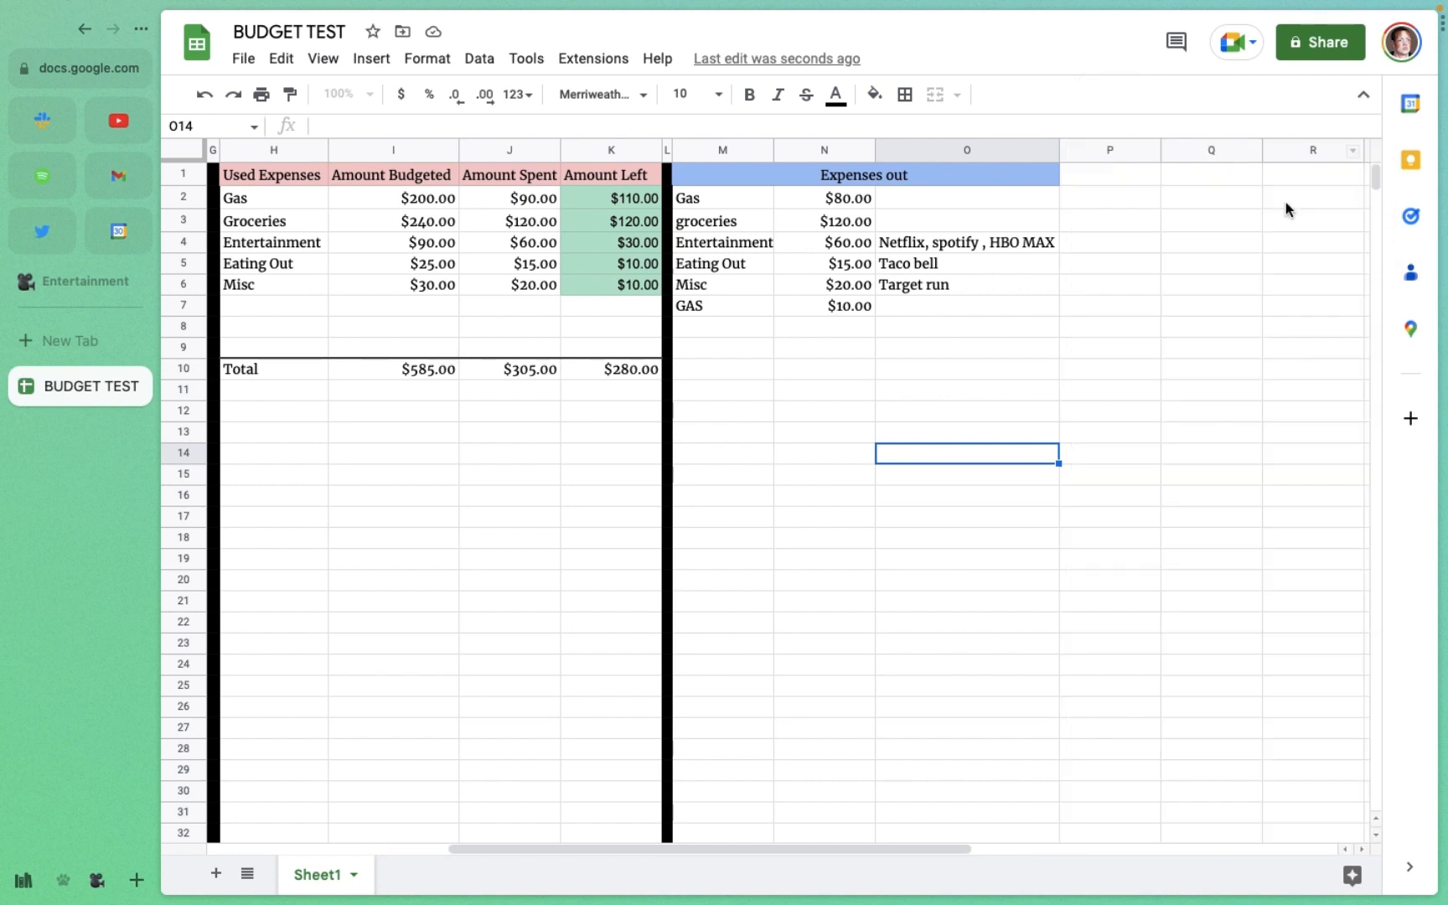
Step: Add a Misc expense of 15 in row 8 of the Expenses out table
click(652, 293)
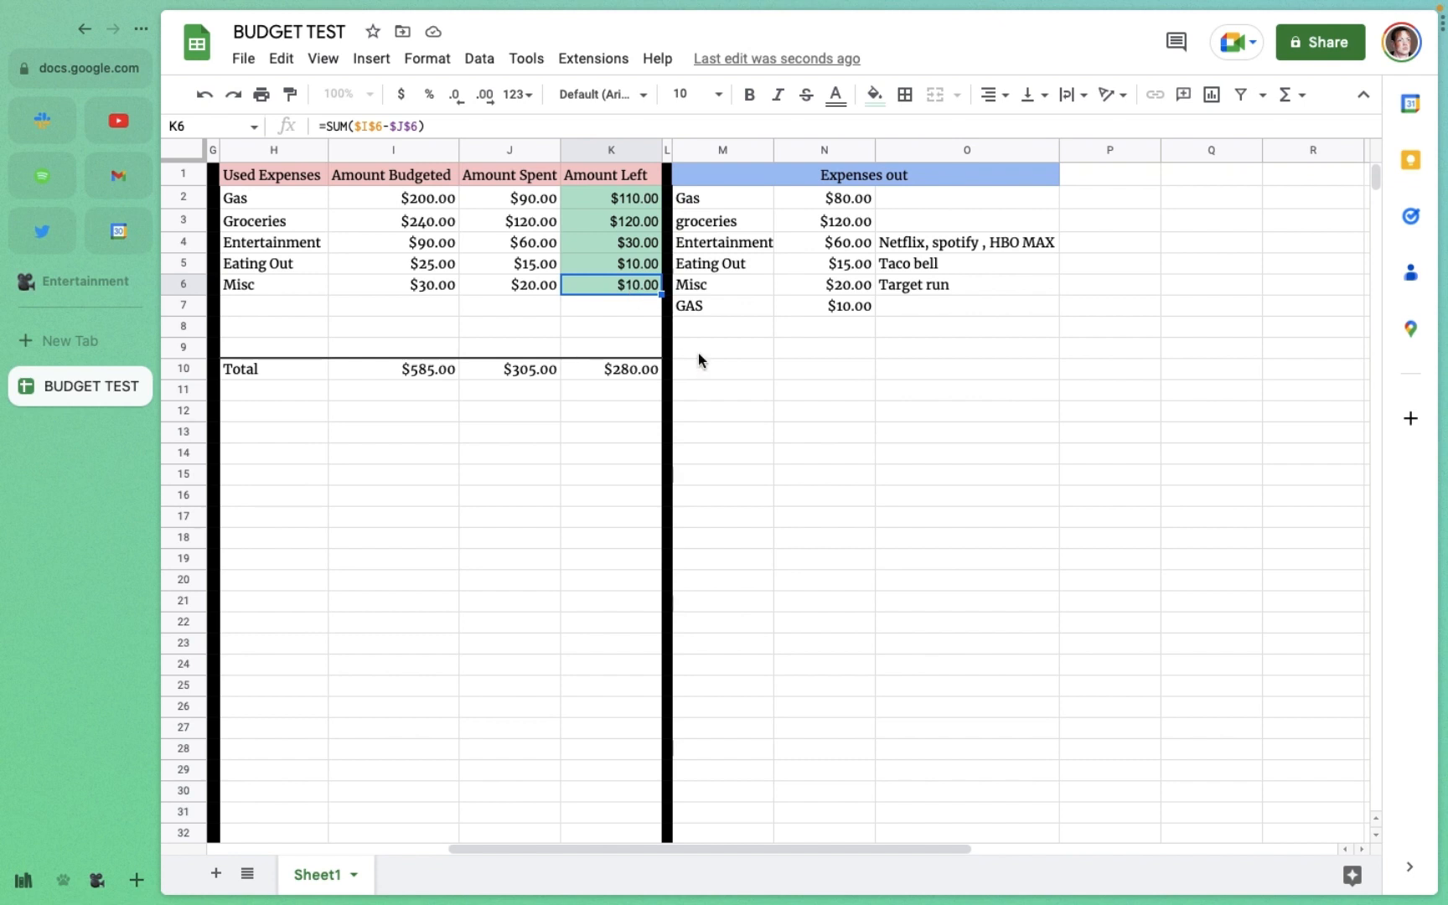
click(701, 331)
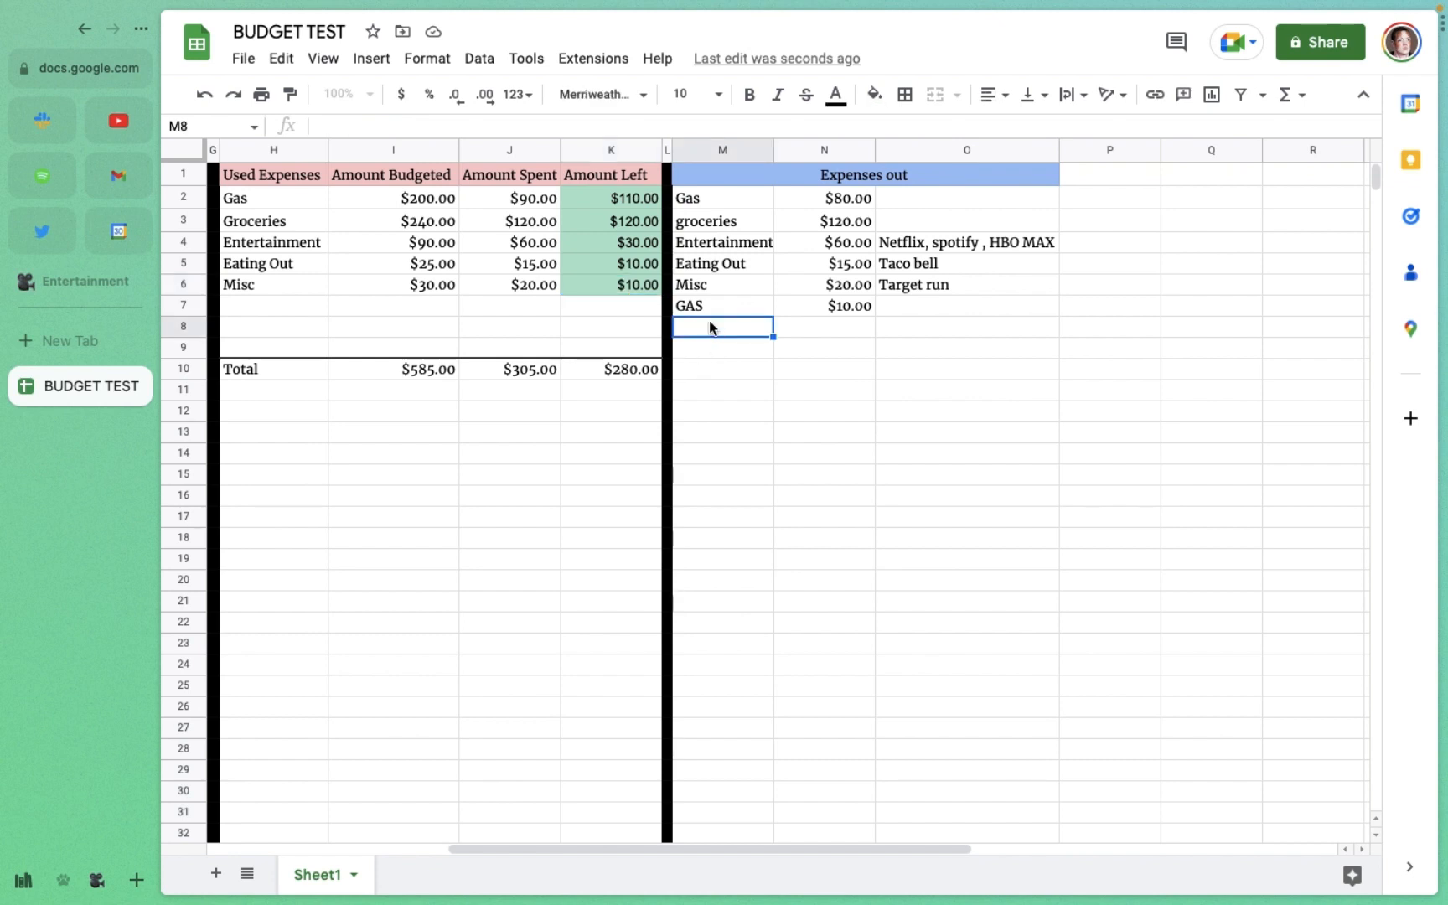
text(mISC)
key(BackSpace)
key(BackSpace)
key(BackSpace)
key(BackSpace)
text(Misc)
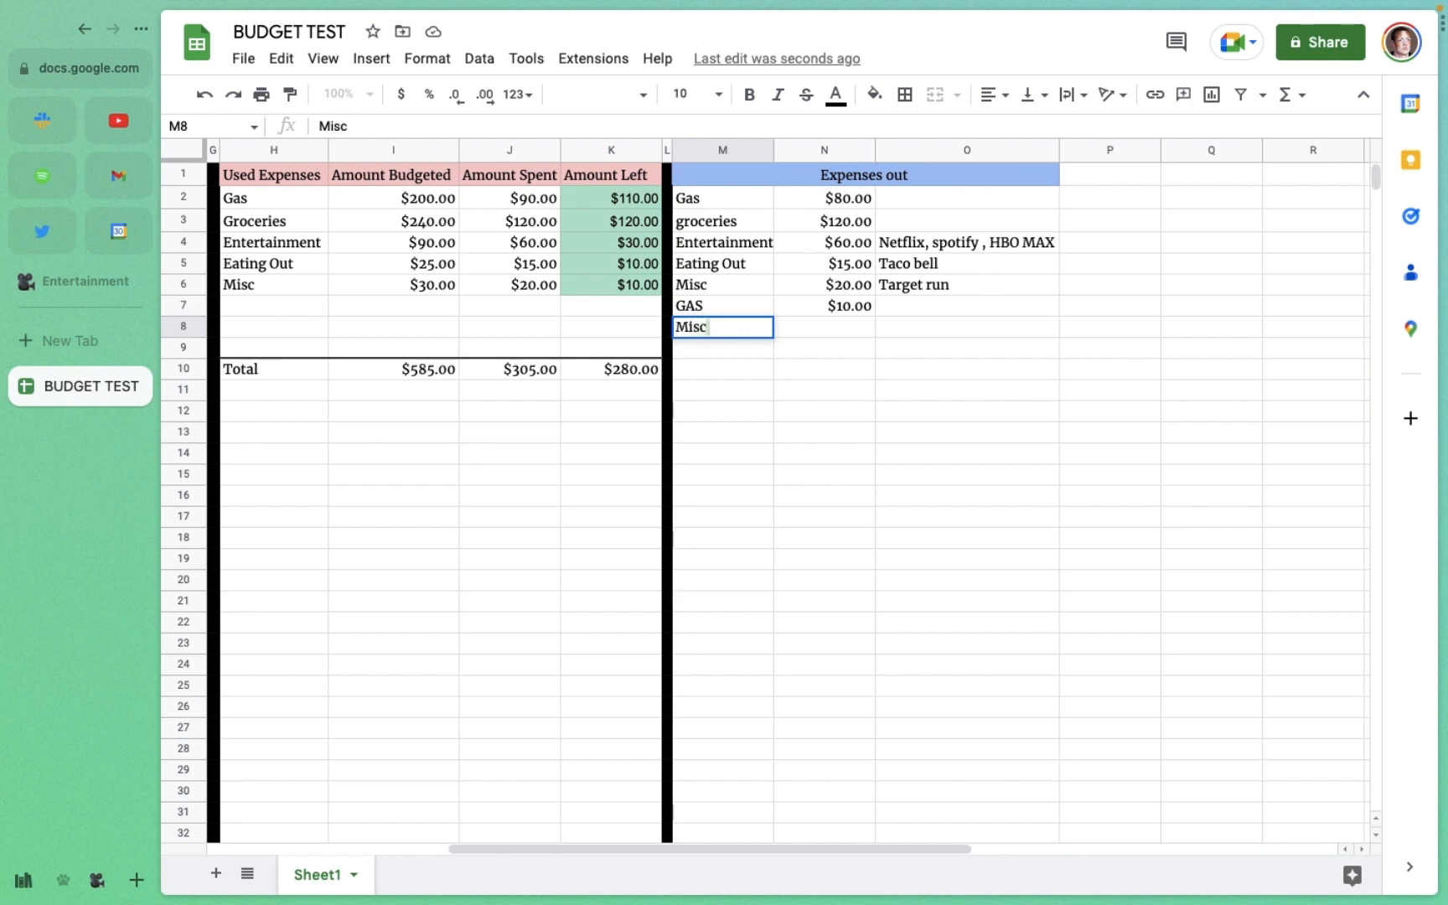
key(Tab)
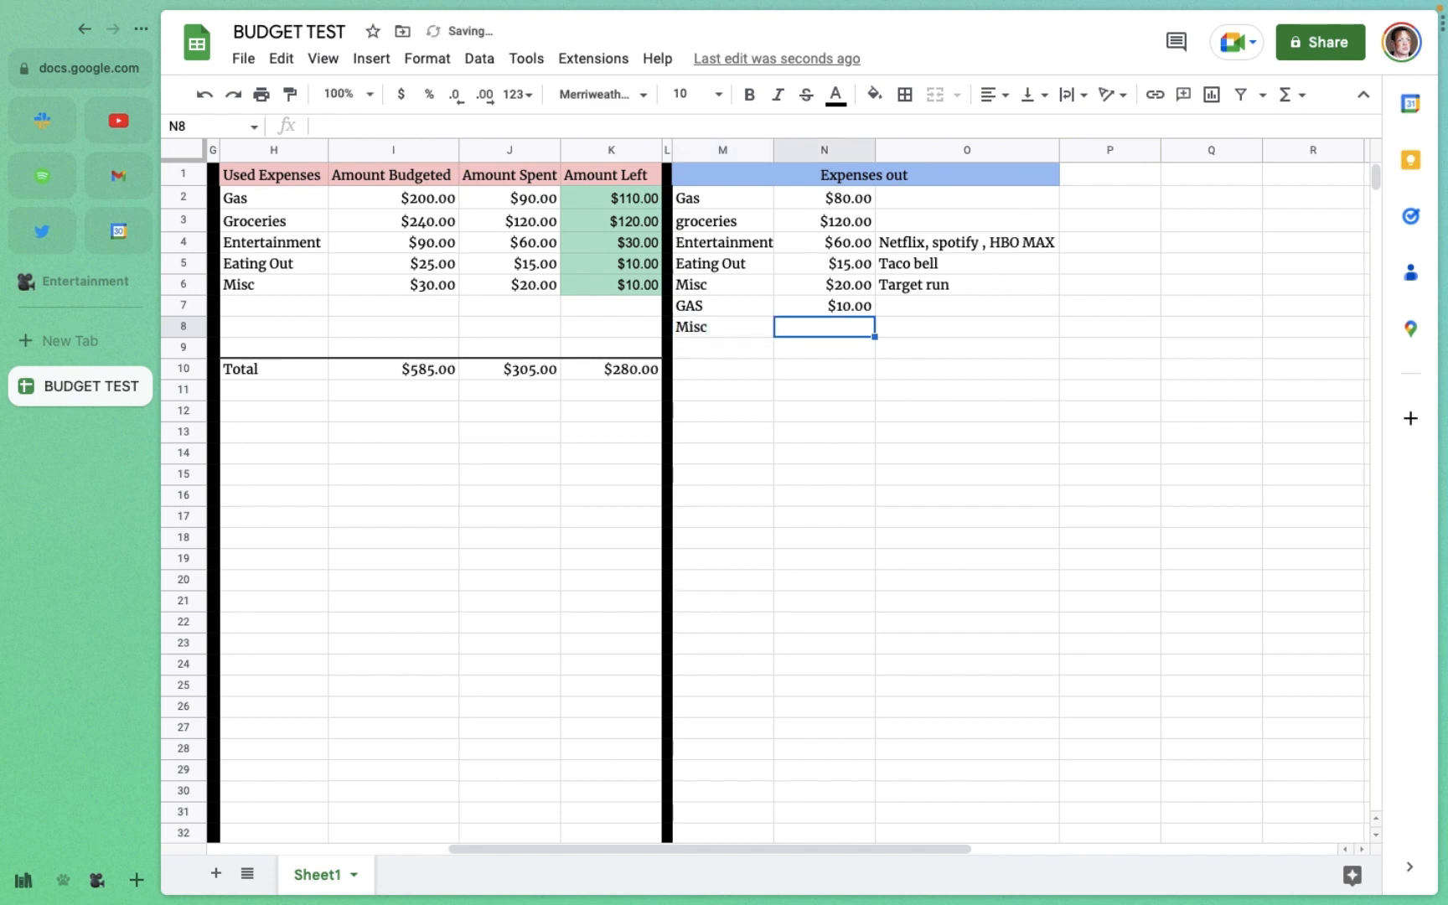
text(25)
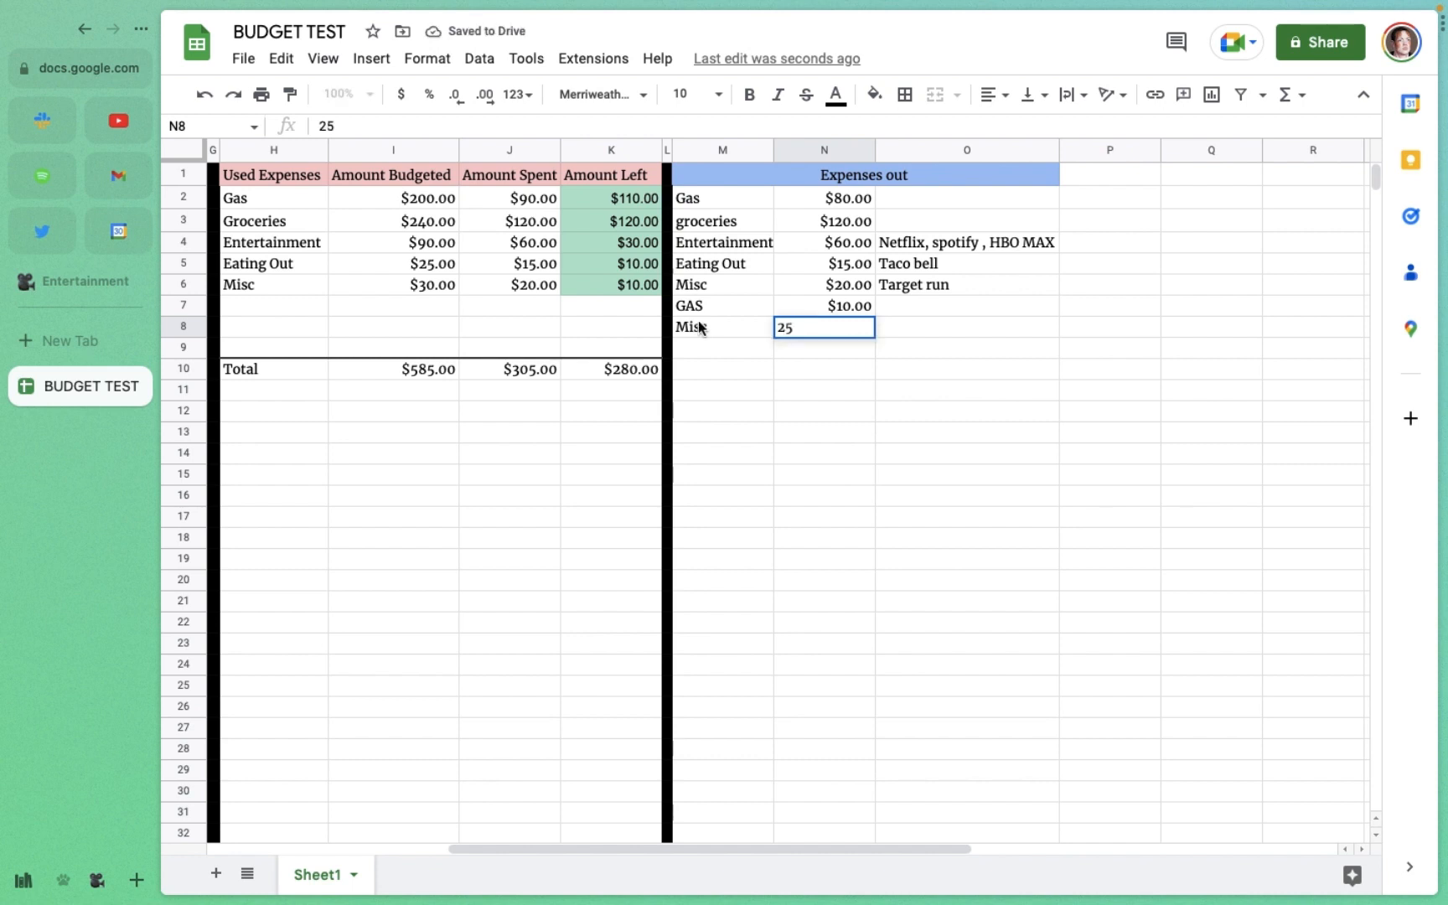
key(Return)
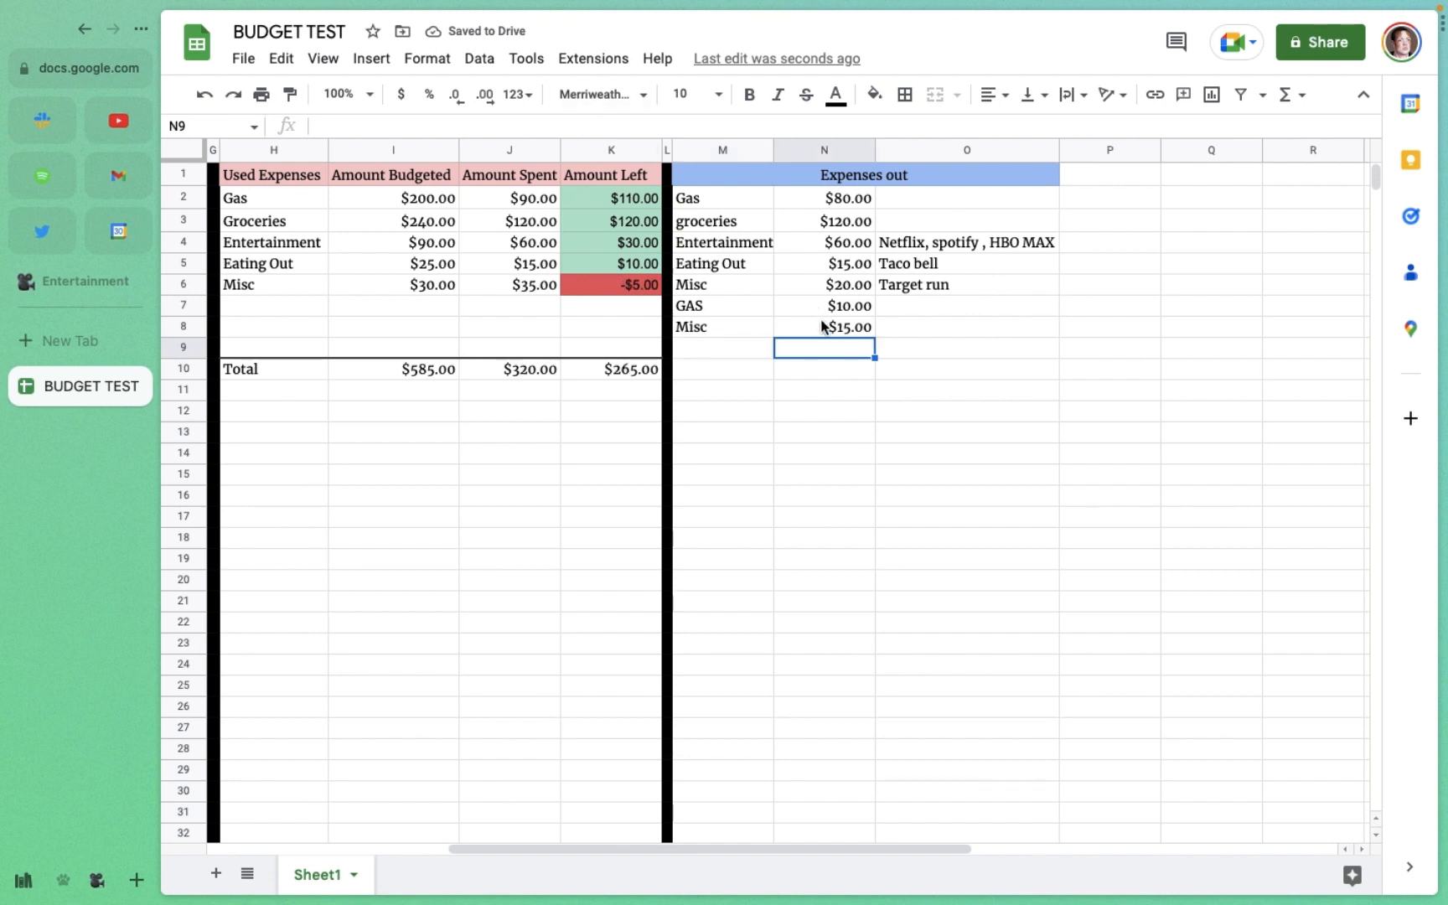
Step: Clear the amount and label of the Misc entry in row 8 of the Expenses out table
click(830, 336)
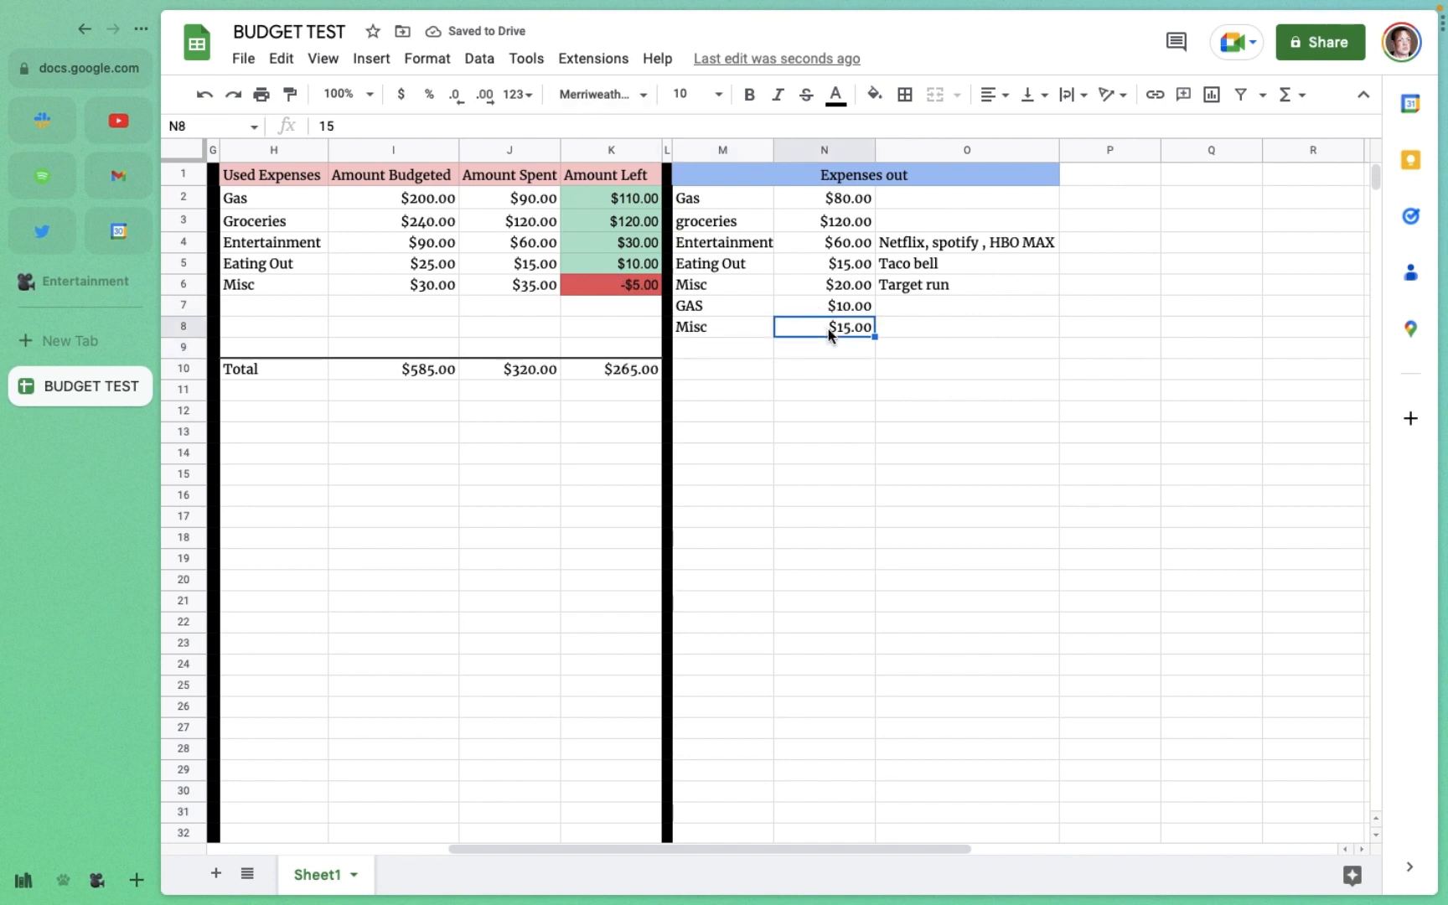
key(Delete)
key(Left)
key(Delete)
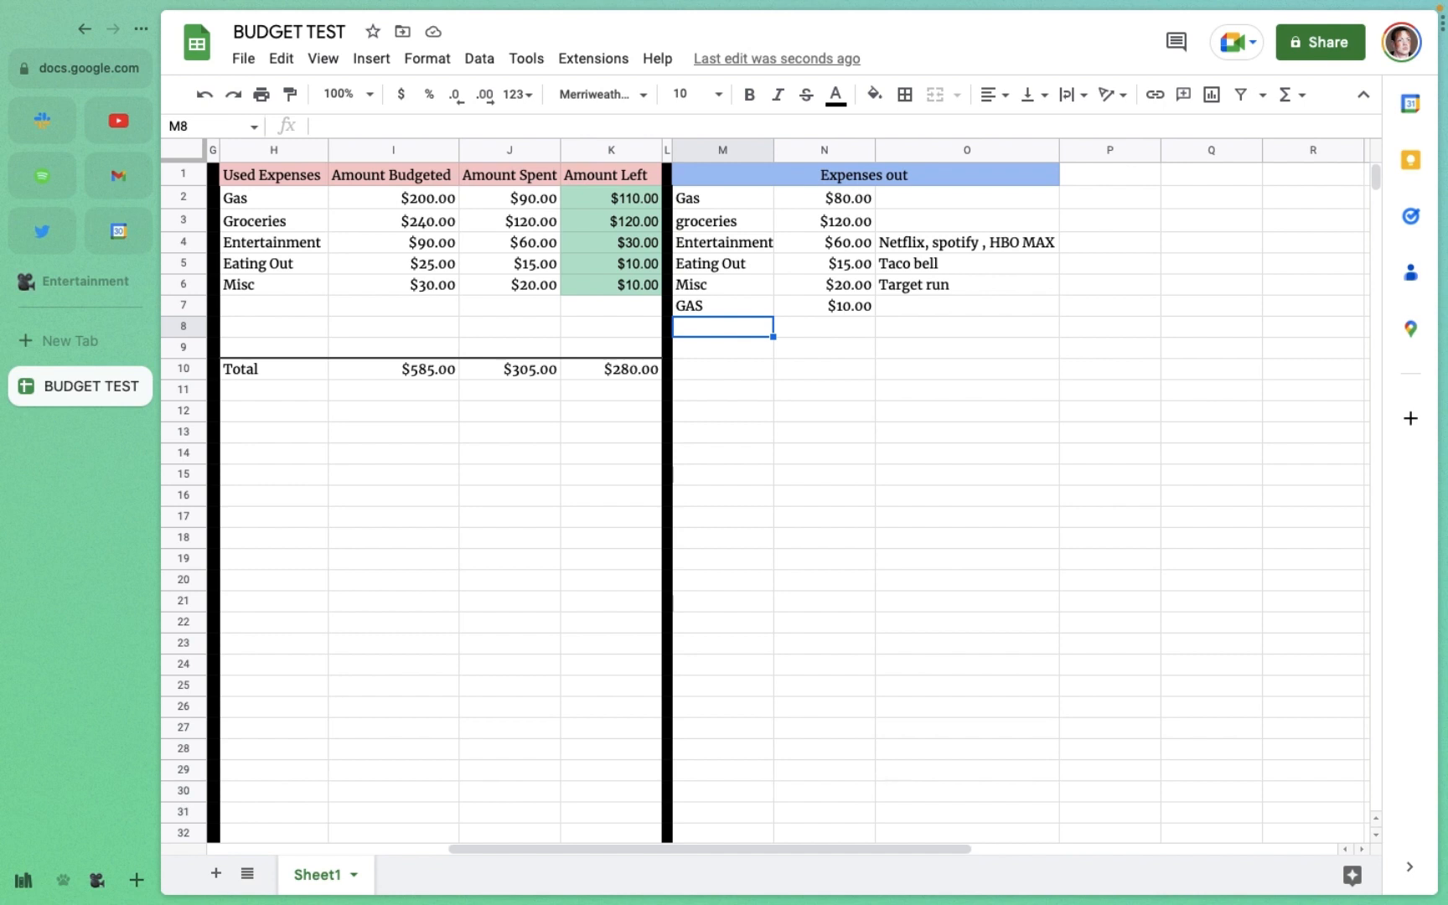
Step: Apply a default green conditional formatting rule for non-empty cells to the Total row's Amount Left cell K10
click(653, 374)
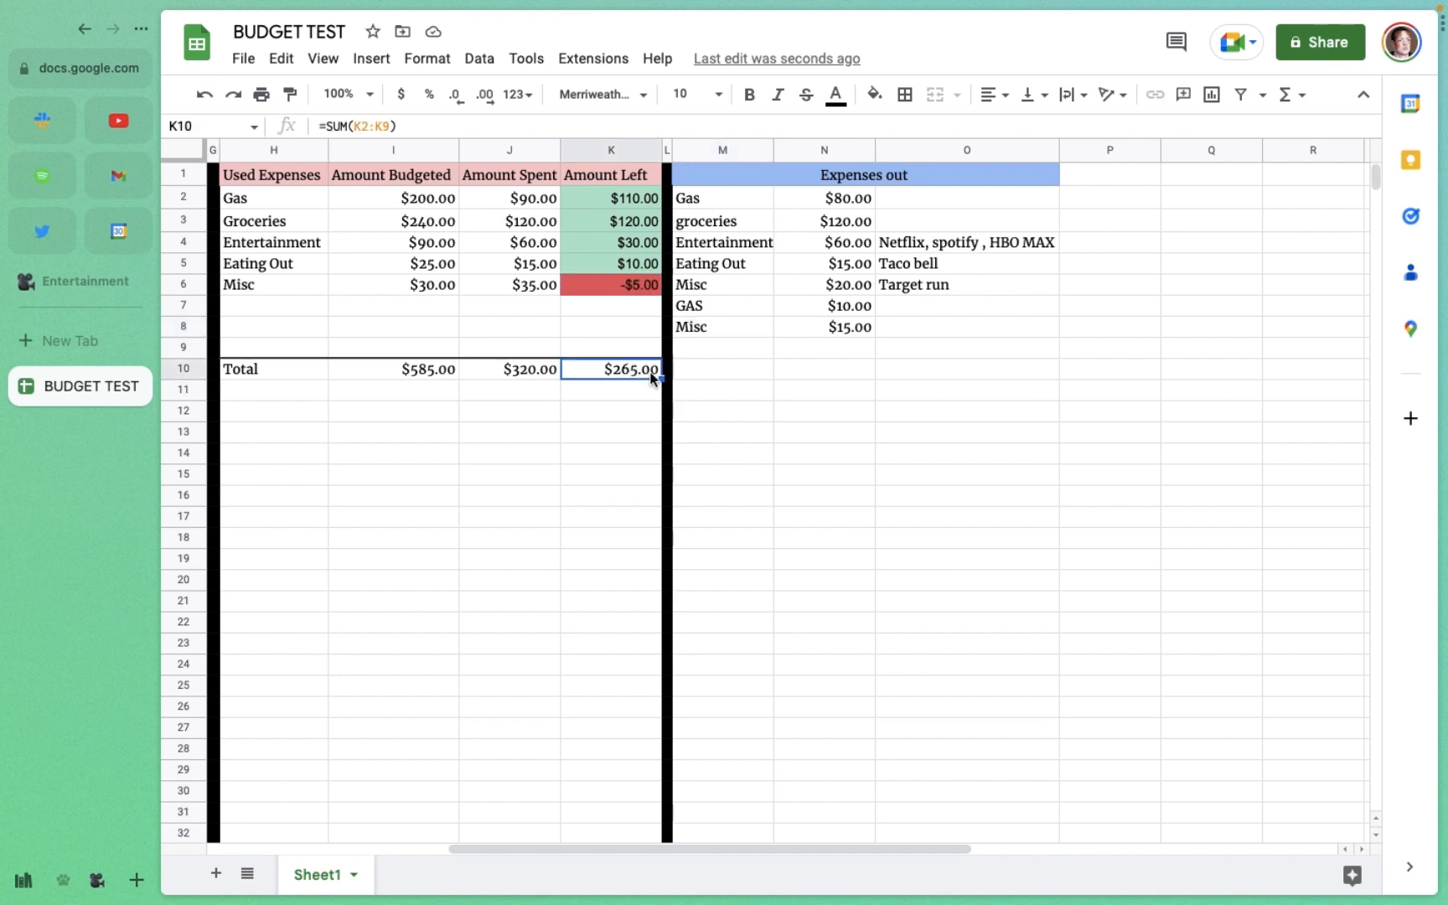
right_click(653, 373)
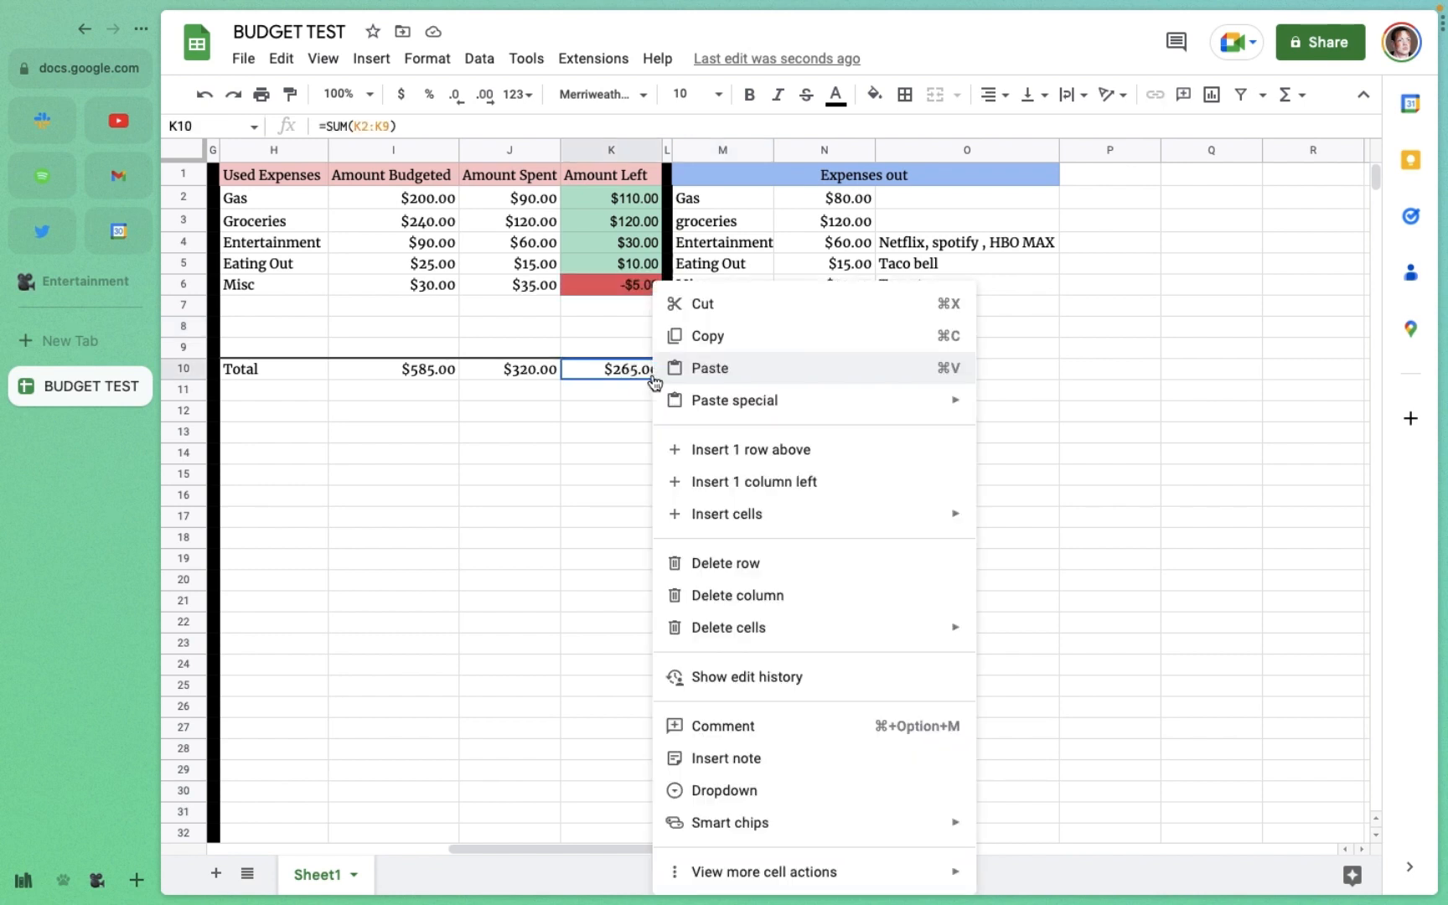
mouse_move(839, 874)
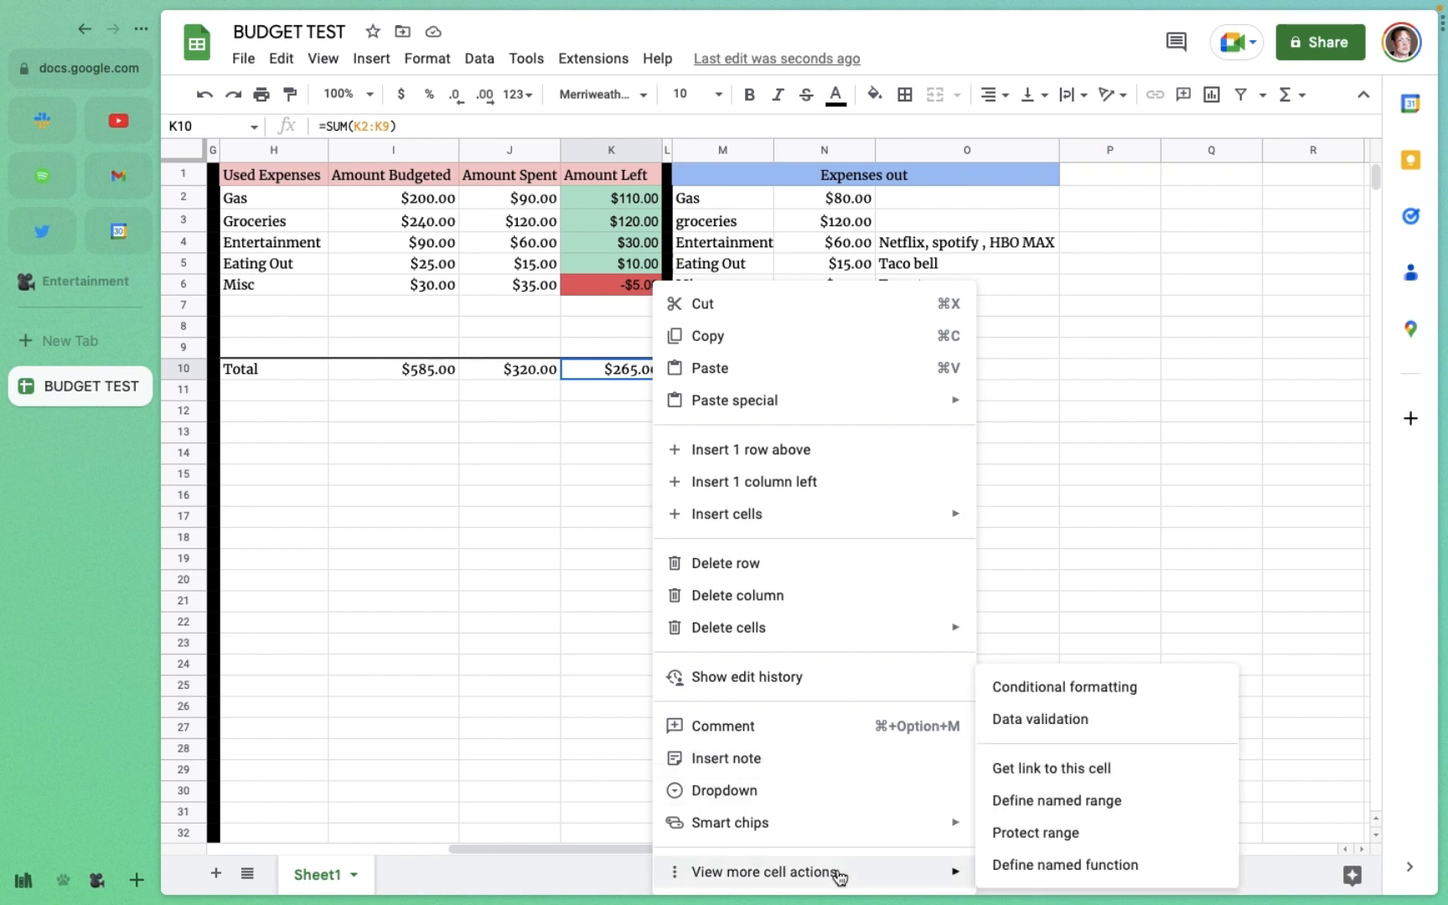
click(1153, 703)
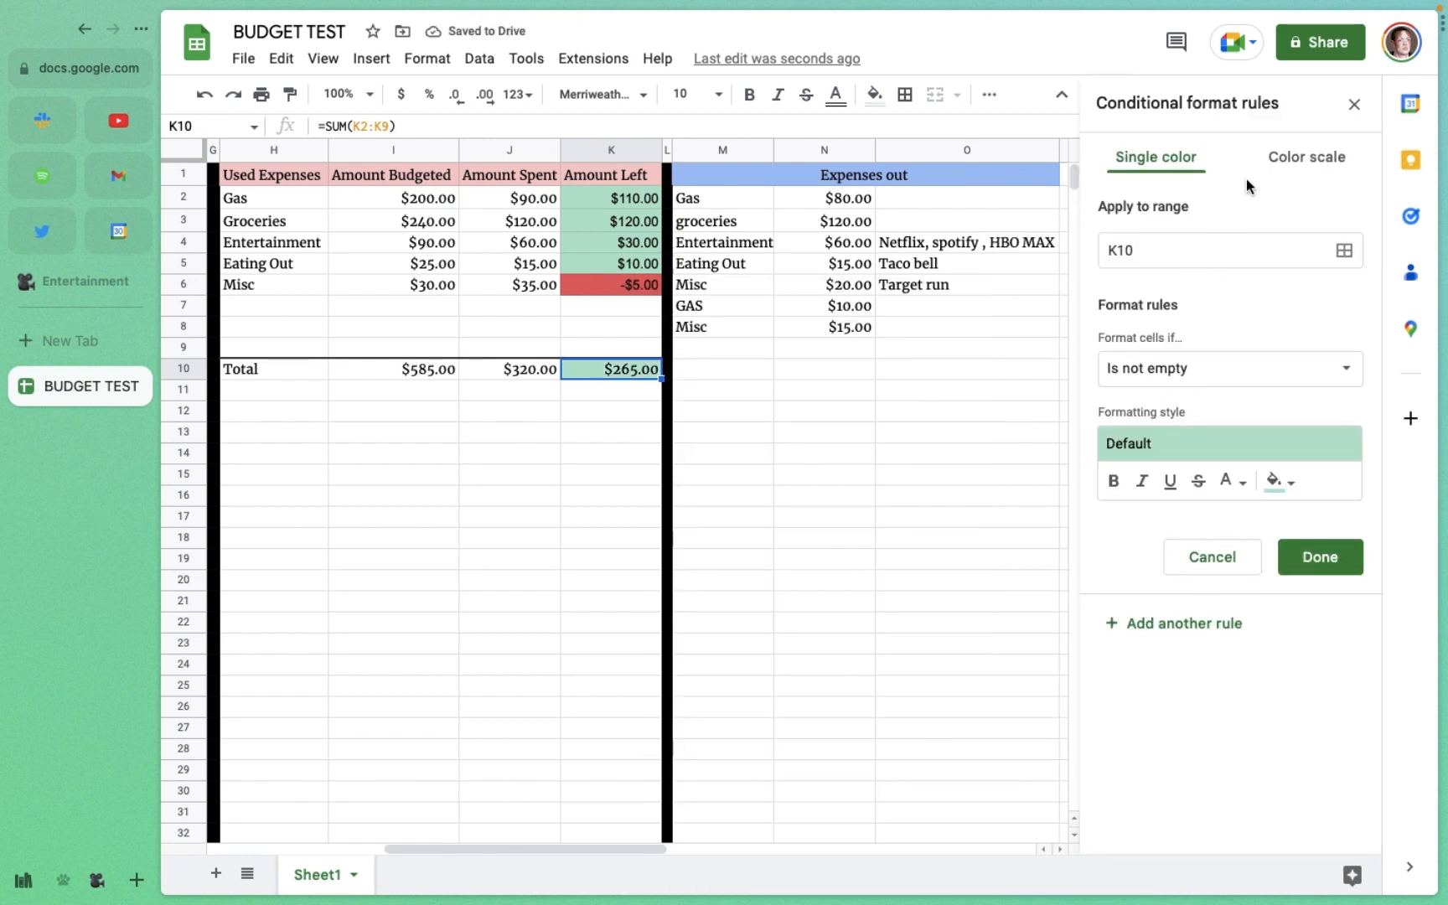
click(1355, 106)
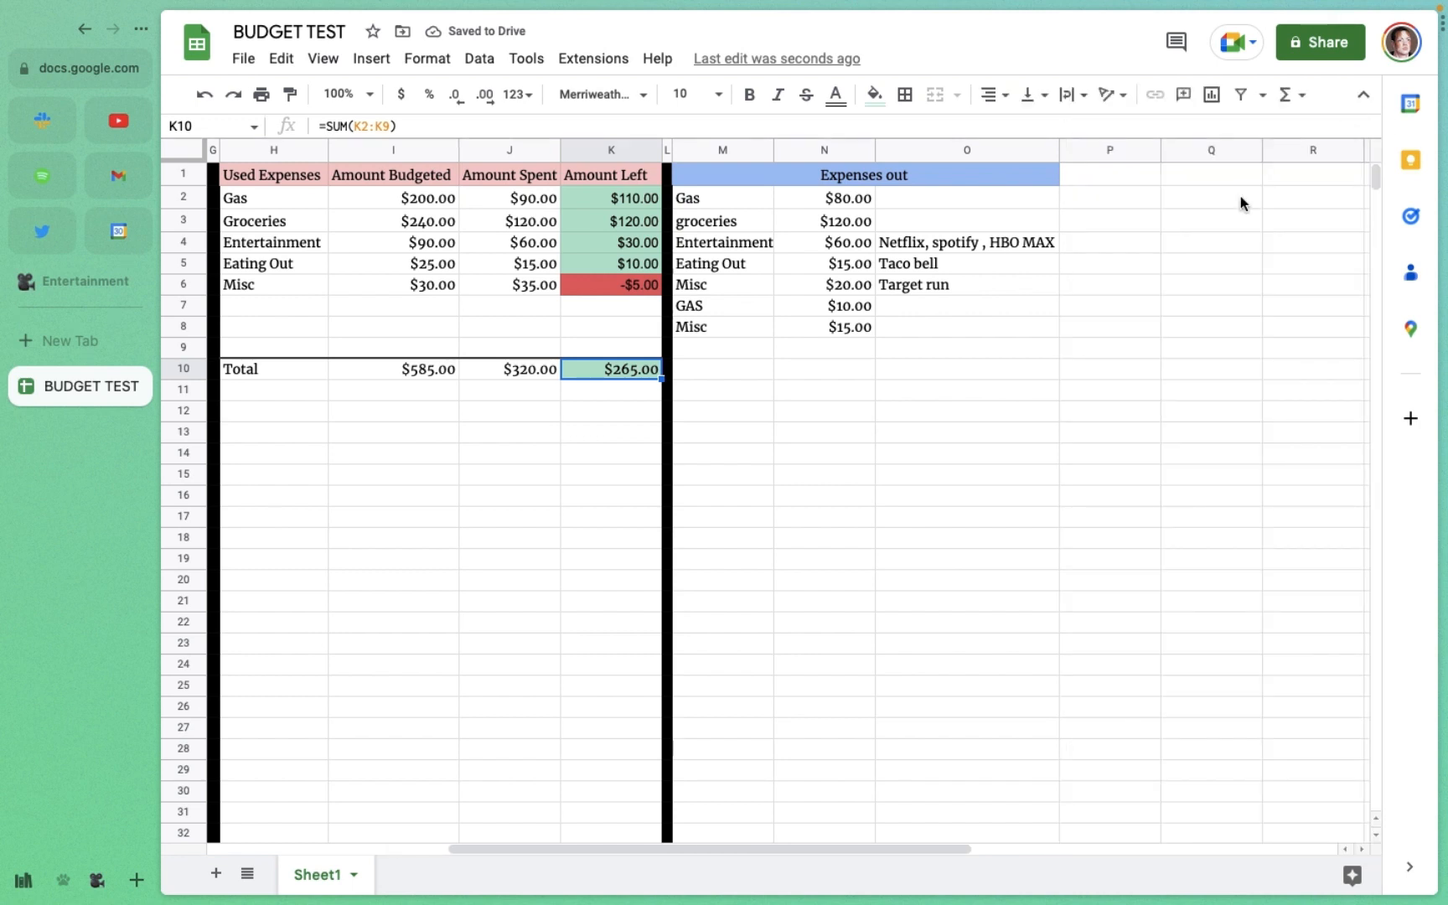
Step: Extend the green greater-than-or-equal-to-0 conditional formatting rule to the range K2:K10
click(635, 202)
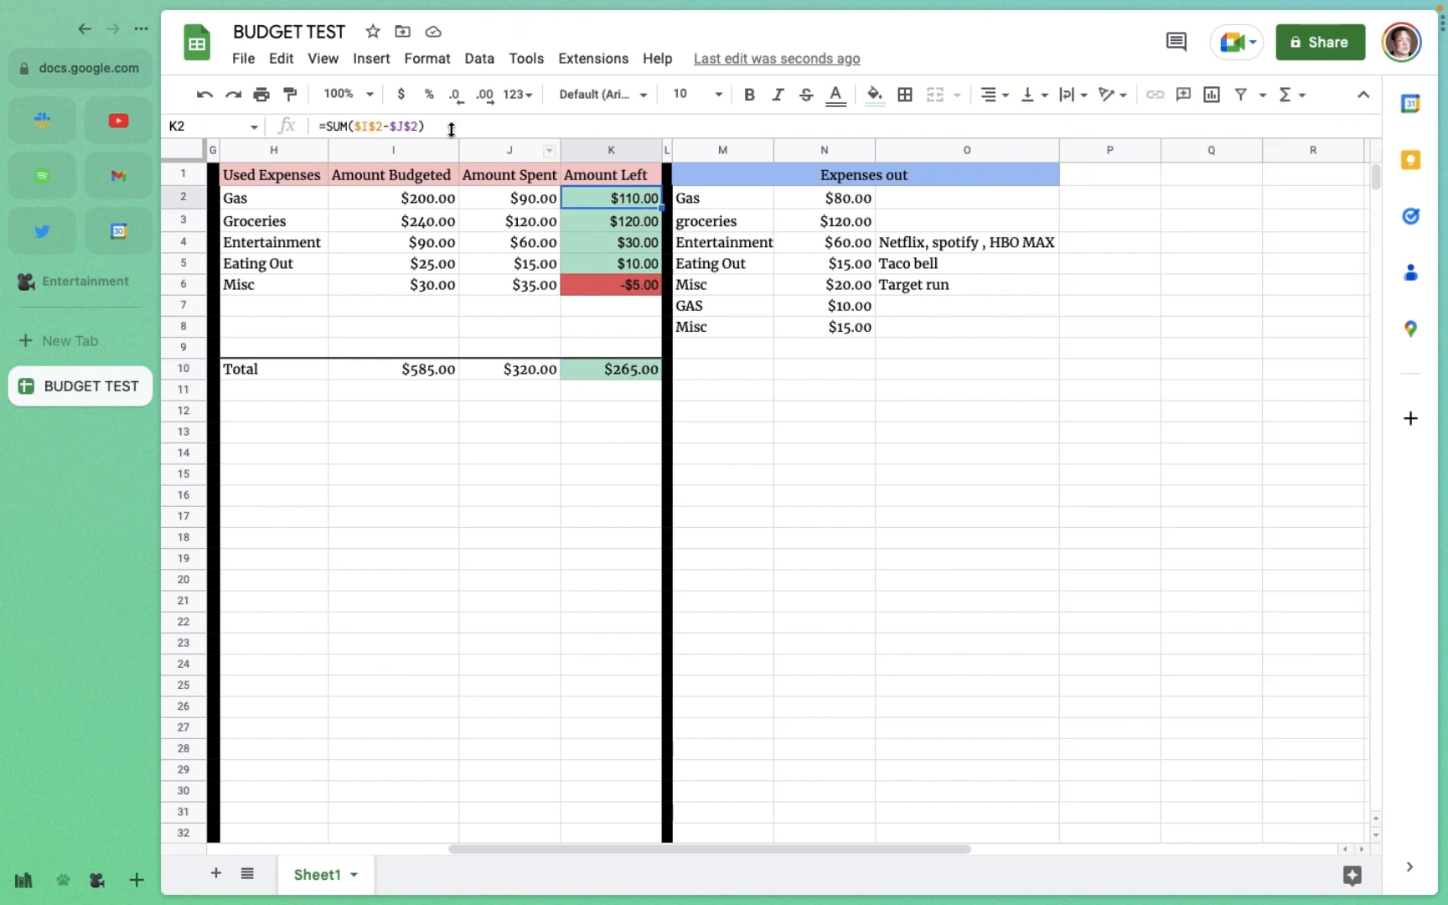
click(443, 62)
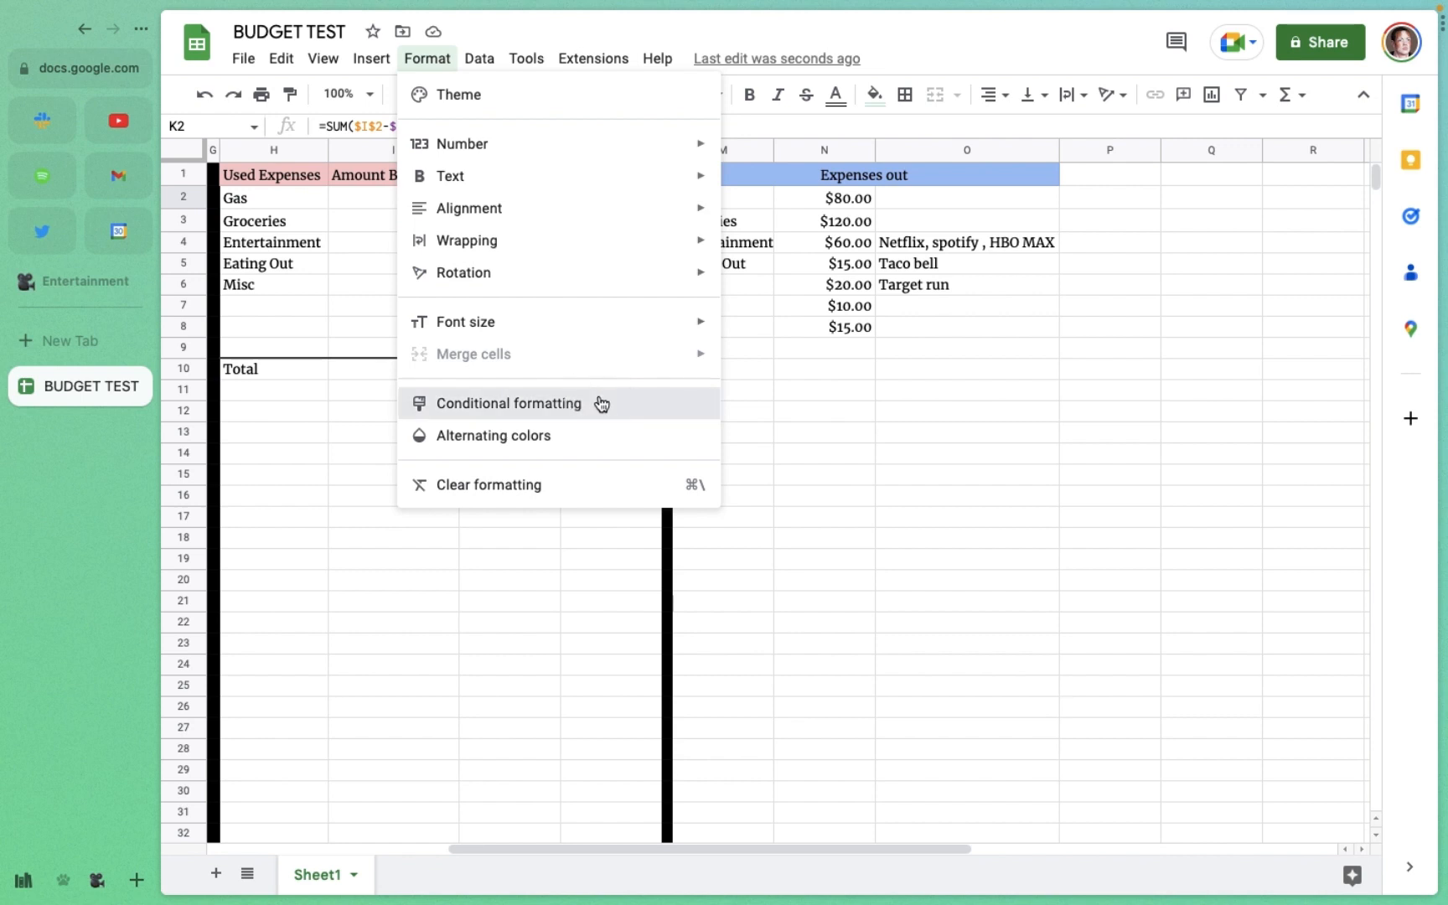
click(600, 403)
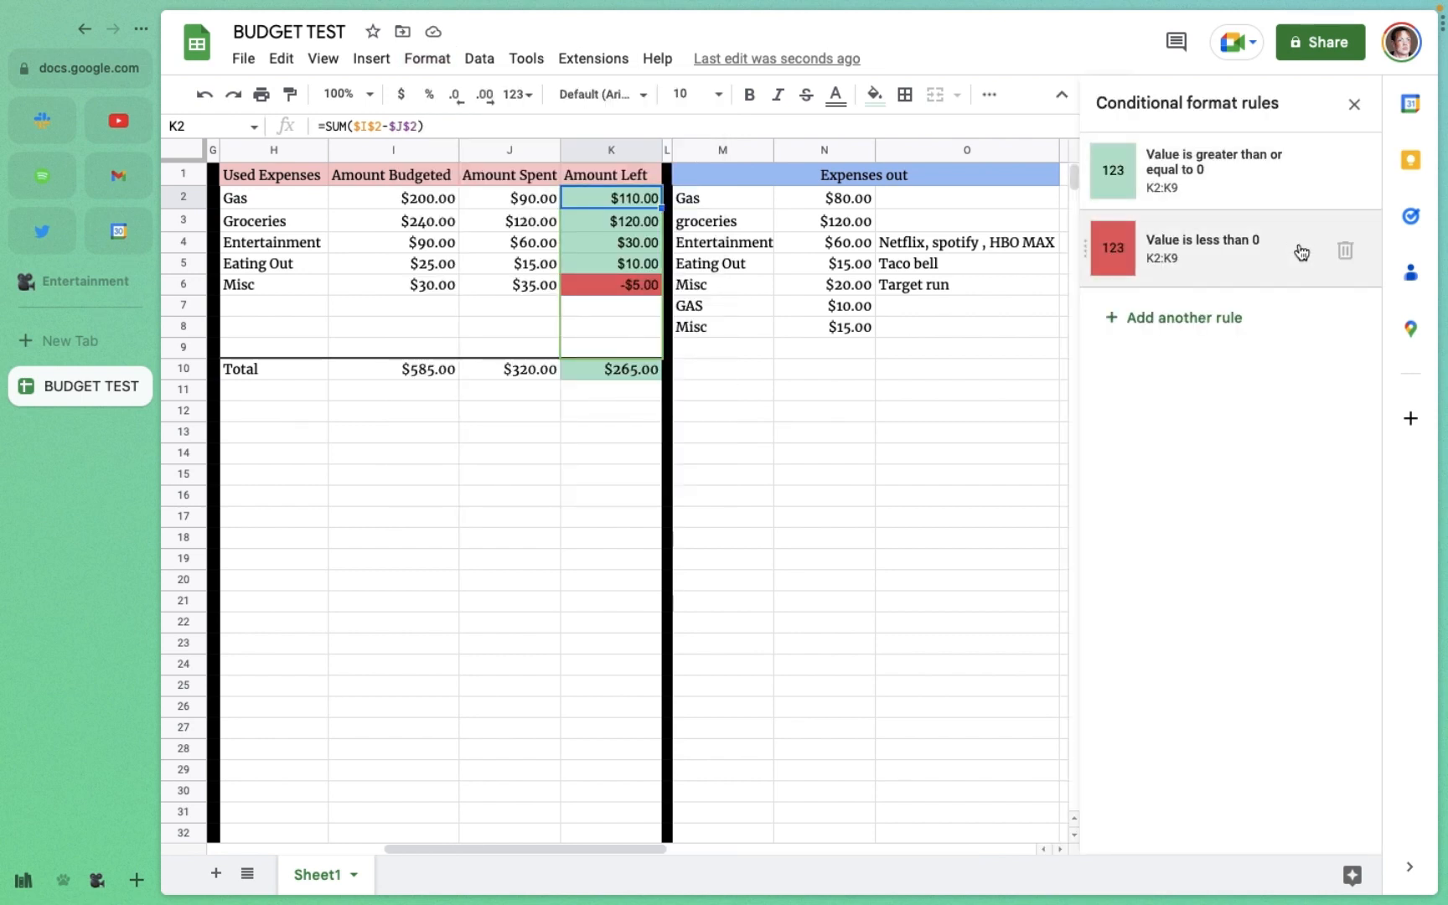
click(1271, 200)
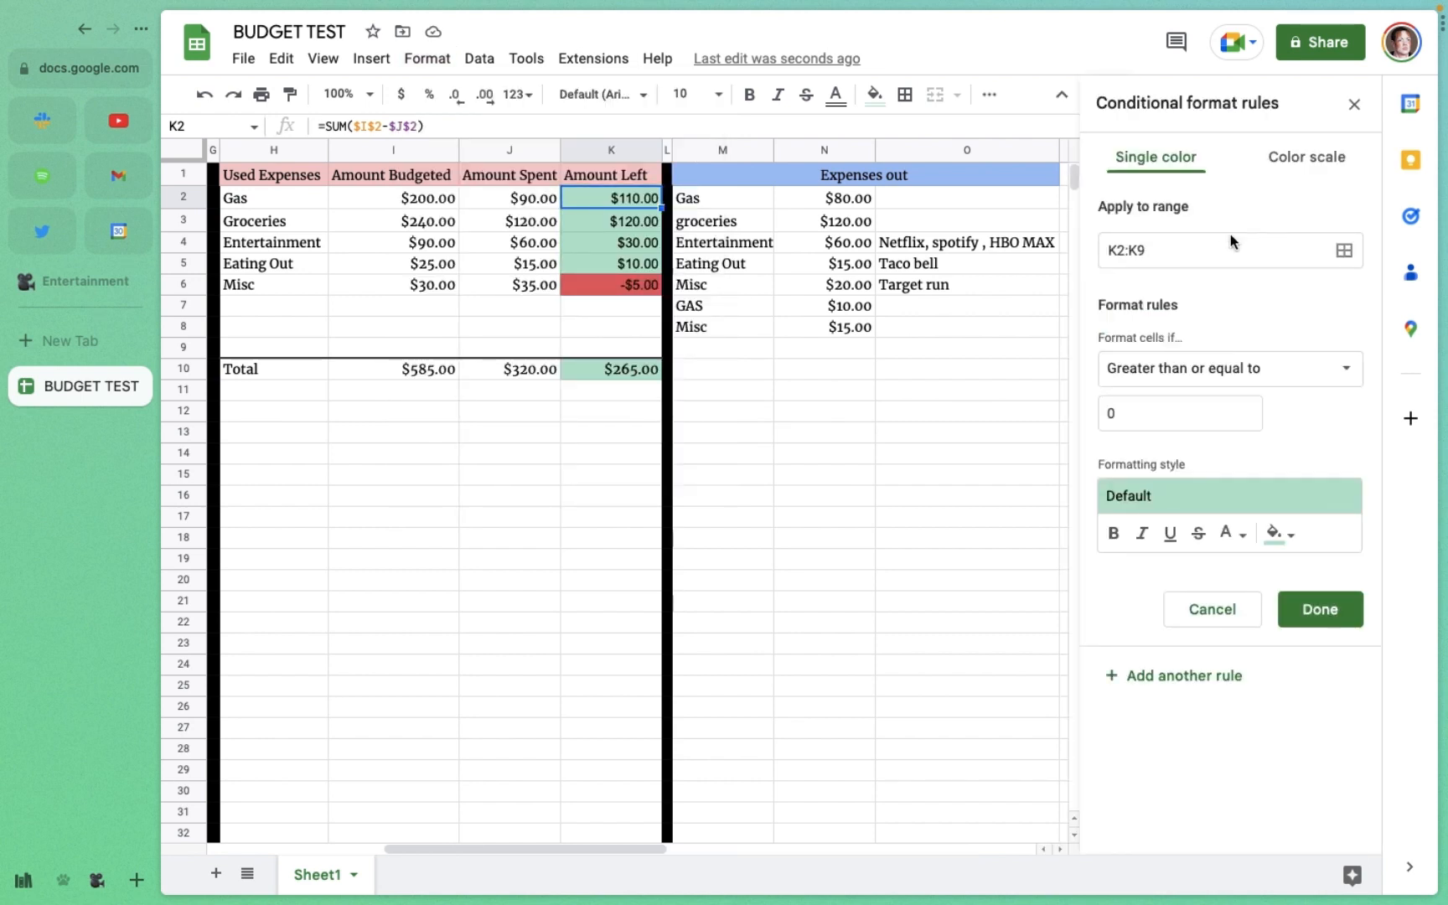
click(1177, 249)
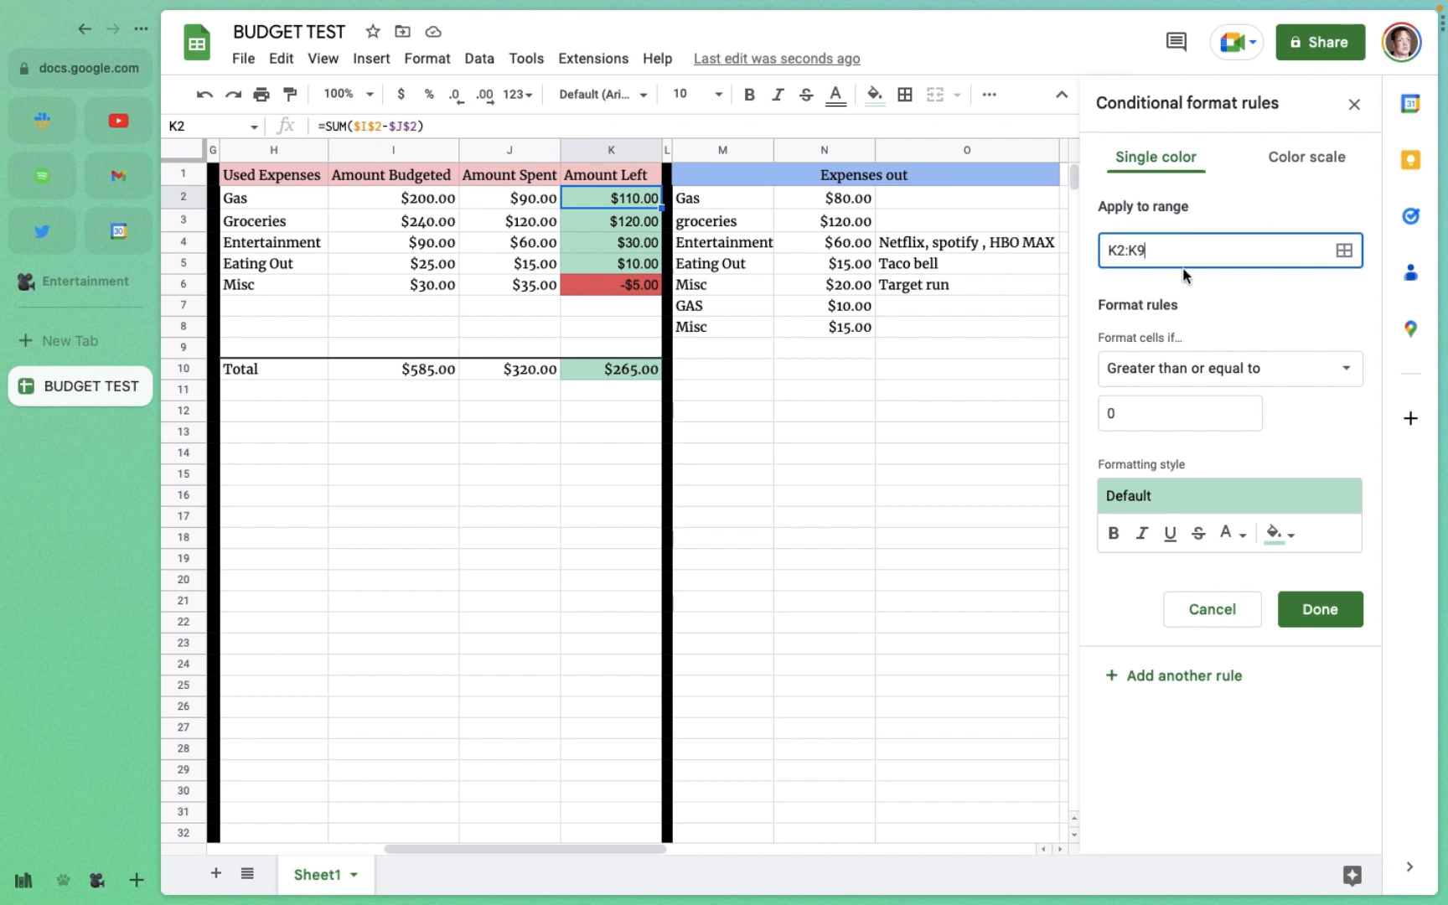
key(BackSpace)
text(10)
click(1350, 622)
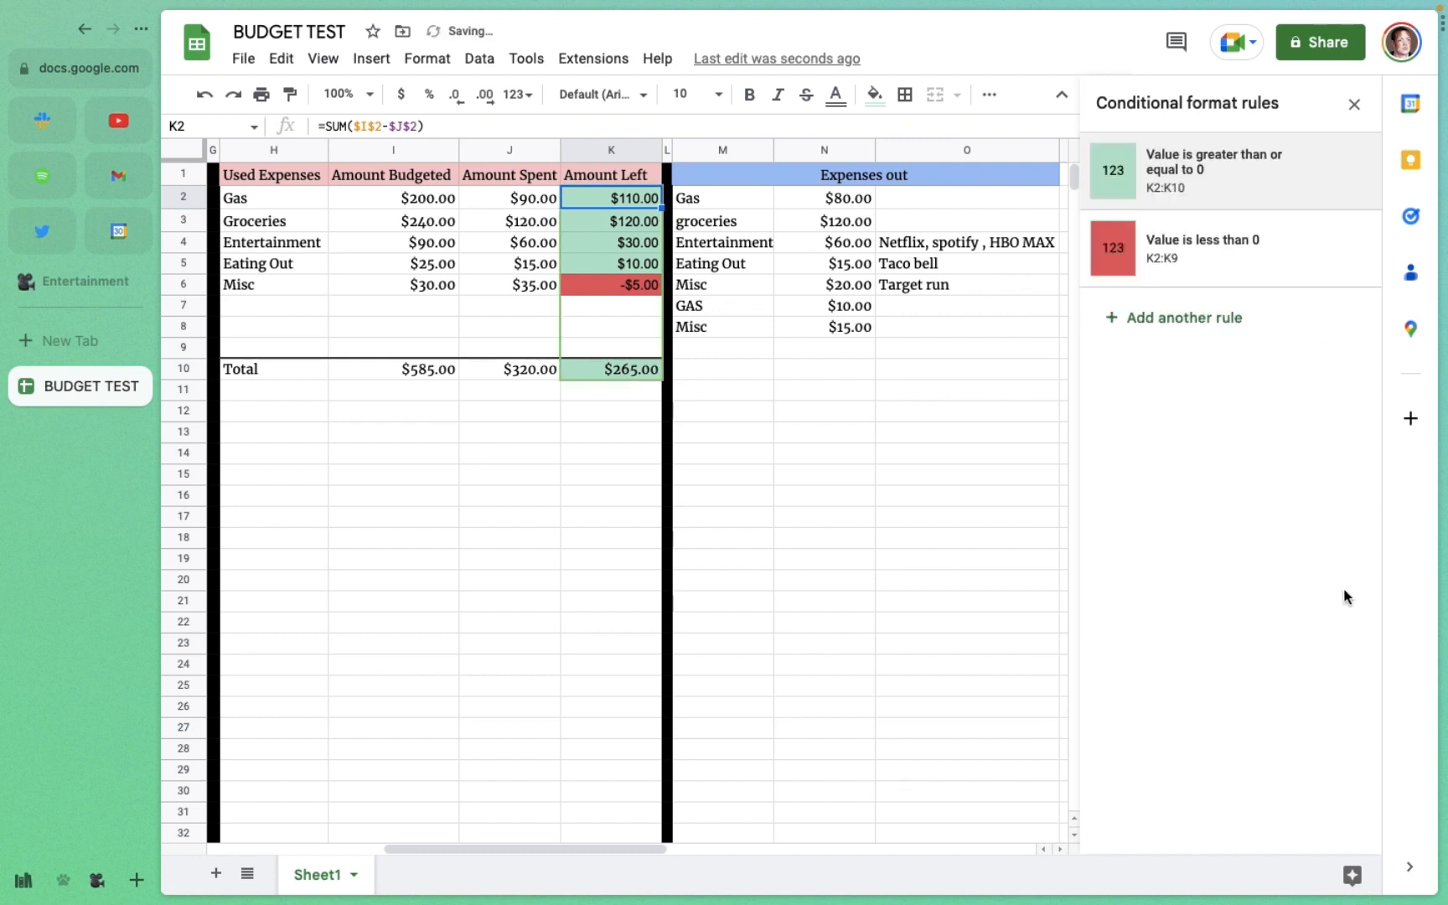
Step: Extend the red less-than-0 conditional formatting rule to the range K2:K10 and close the rules
click(1217, 268)
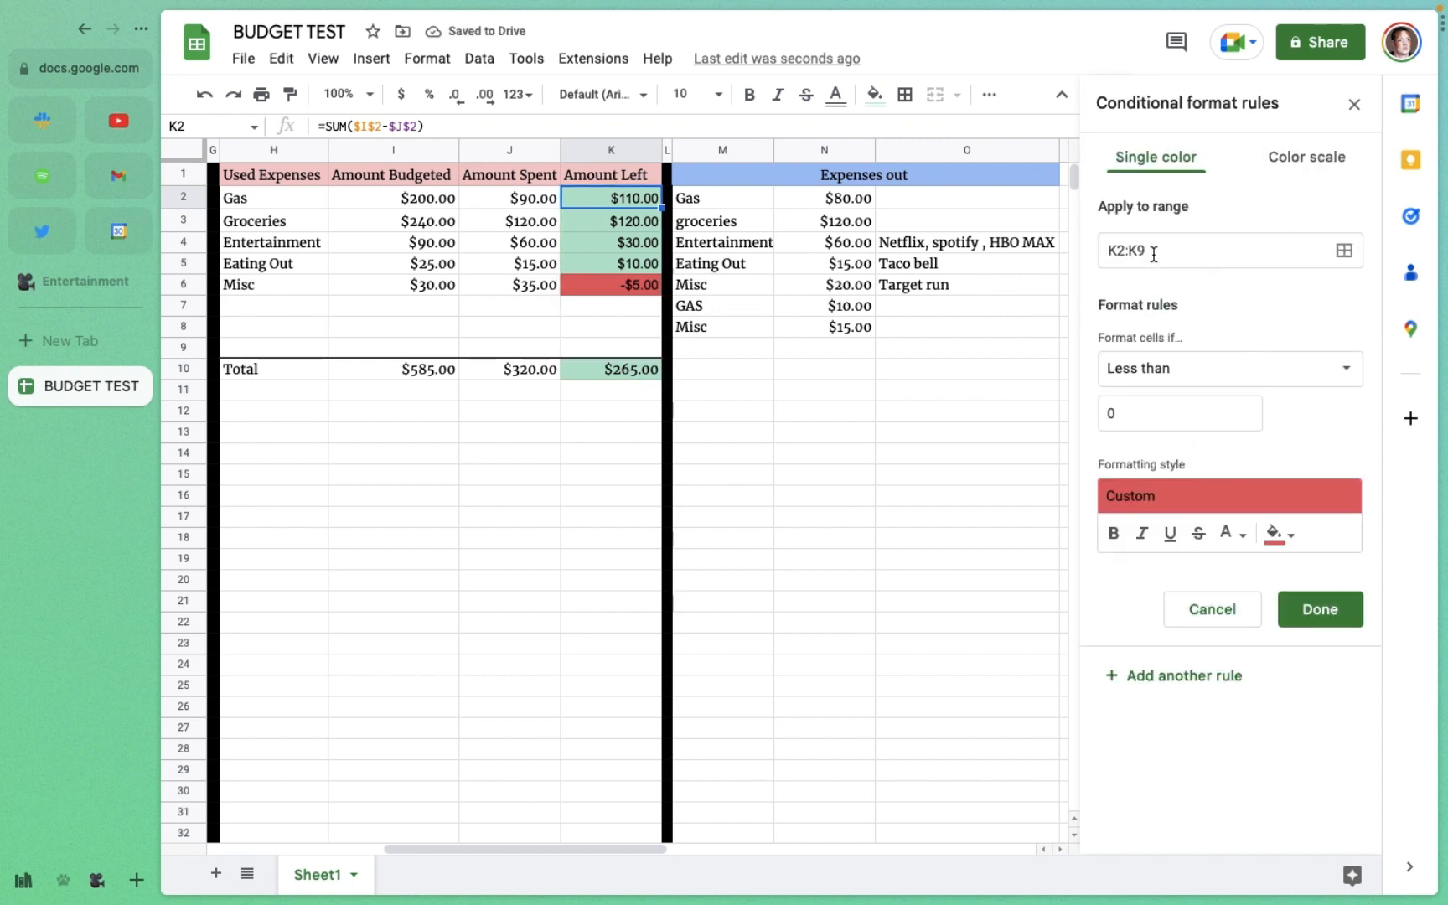
key(BackSpace)
text(10)
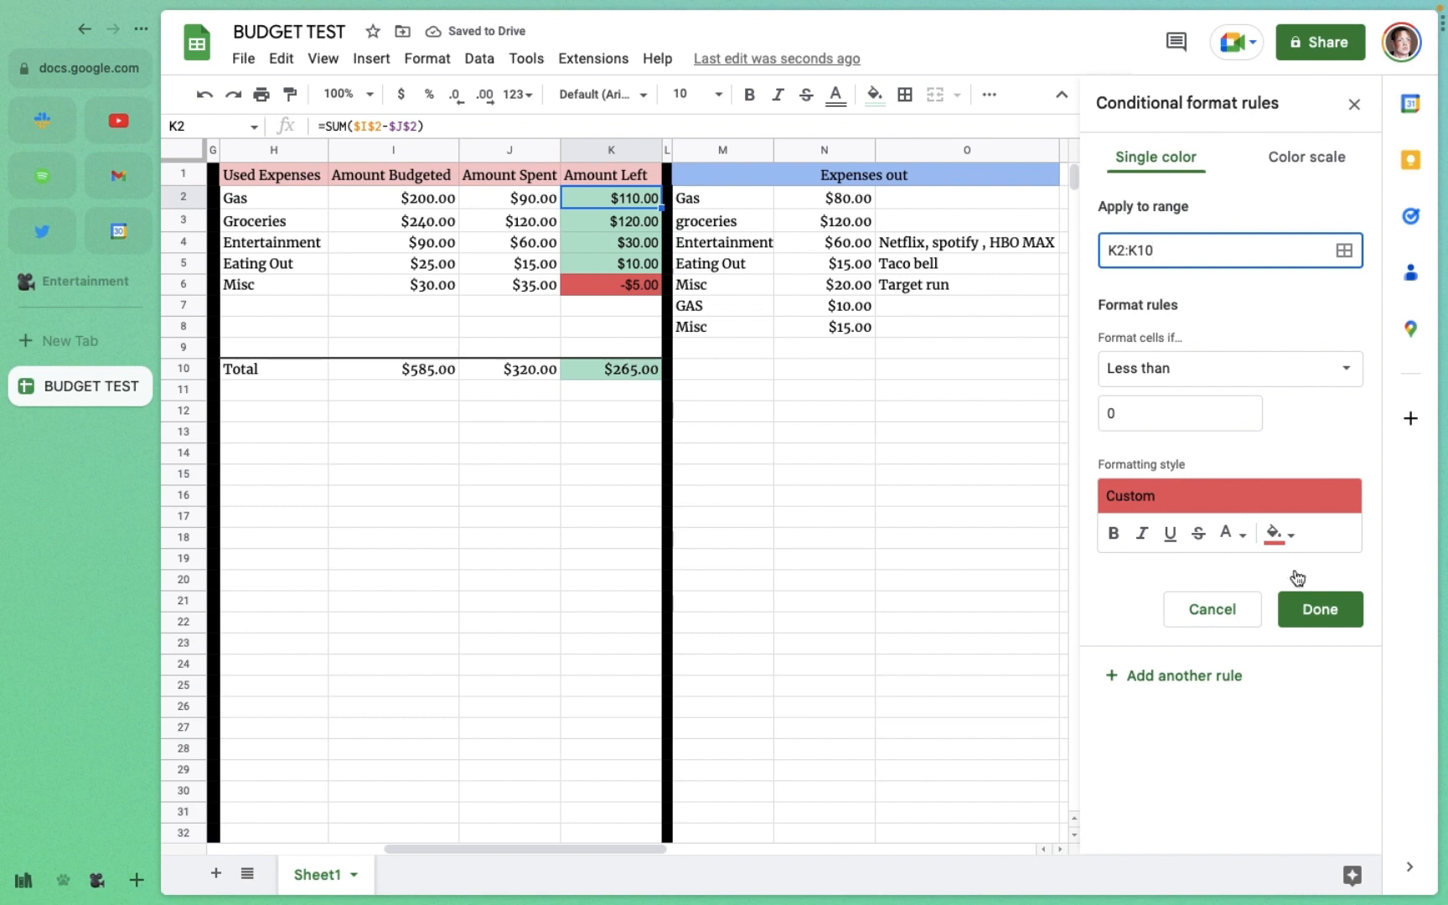
click(1318, 607)
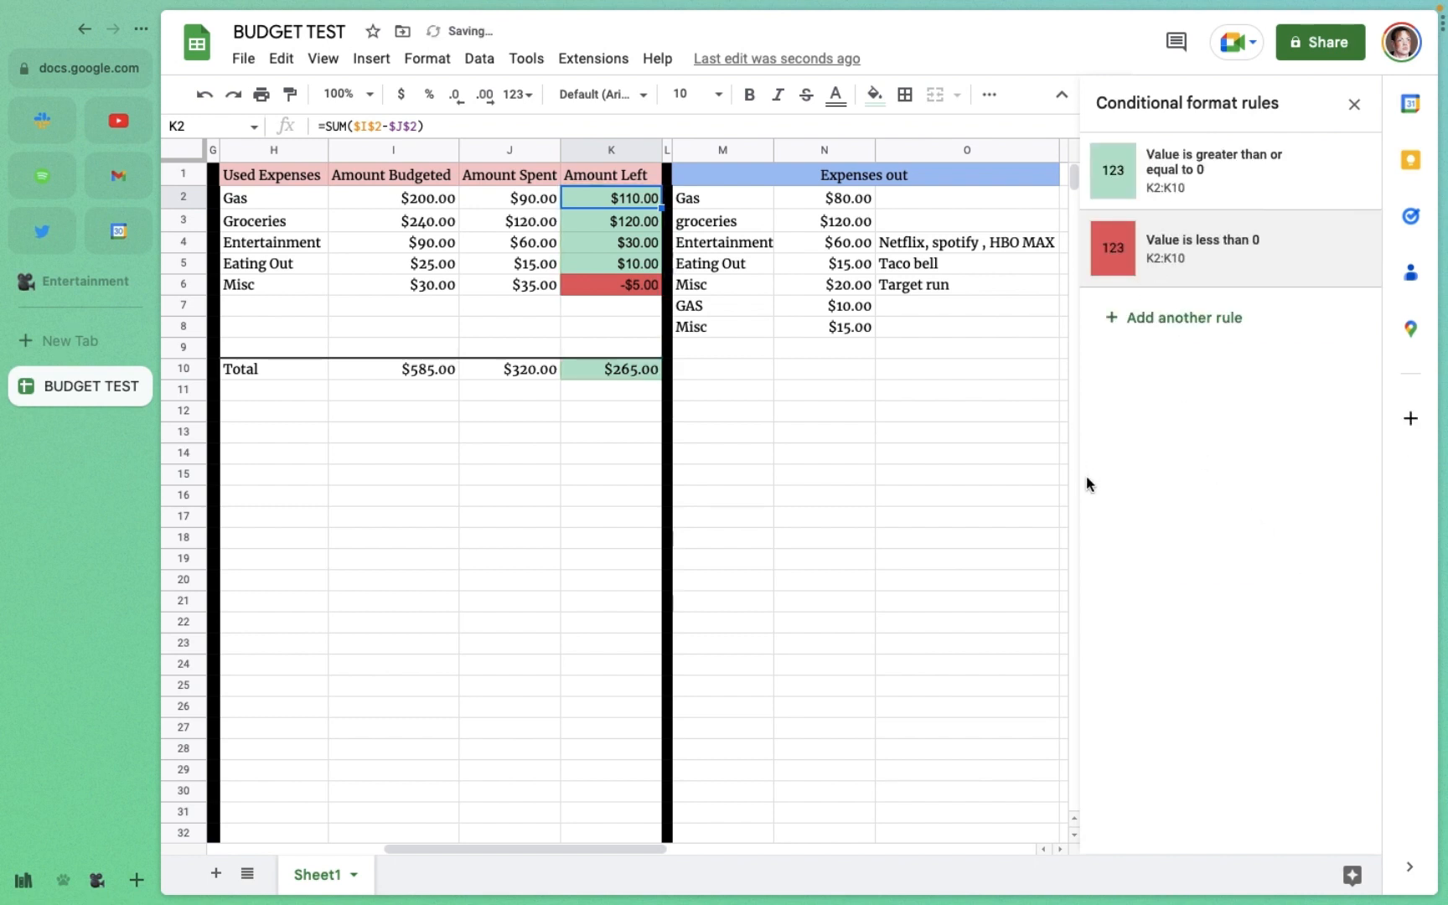
click(1057, 461)
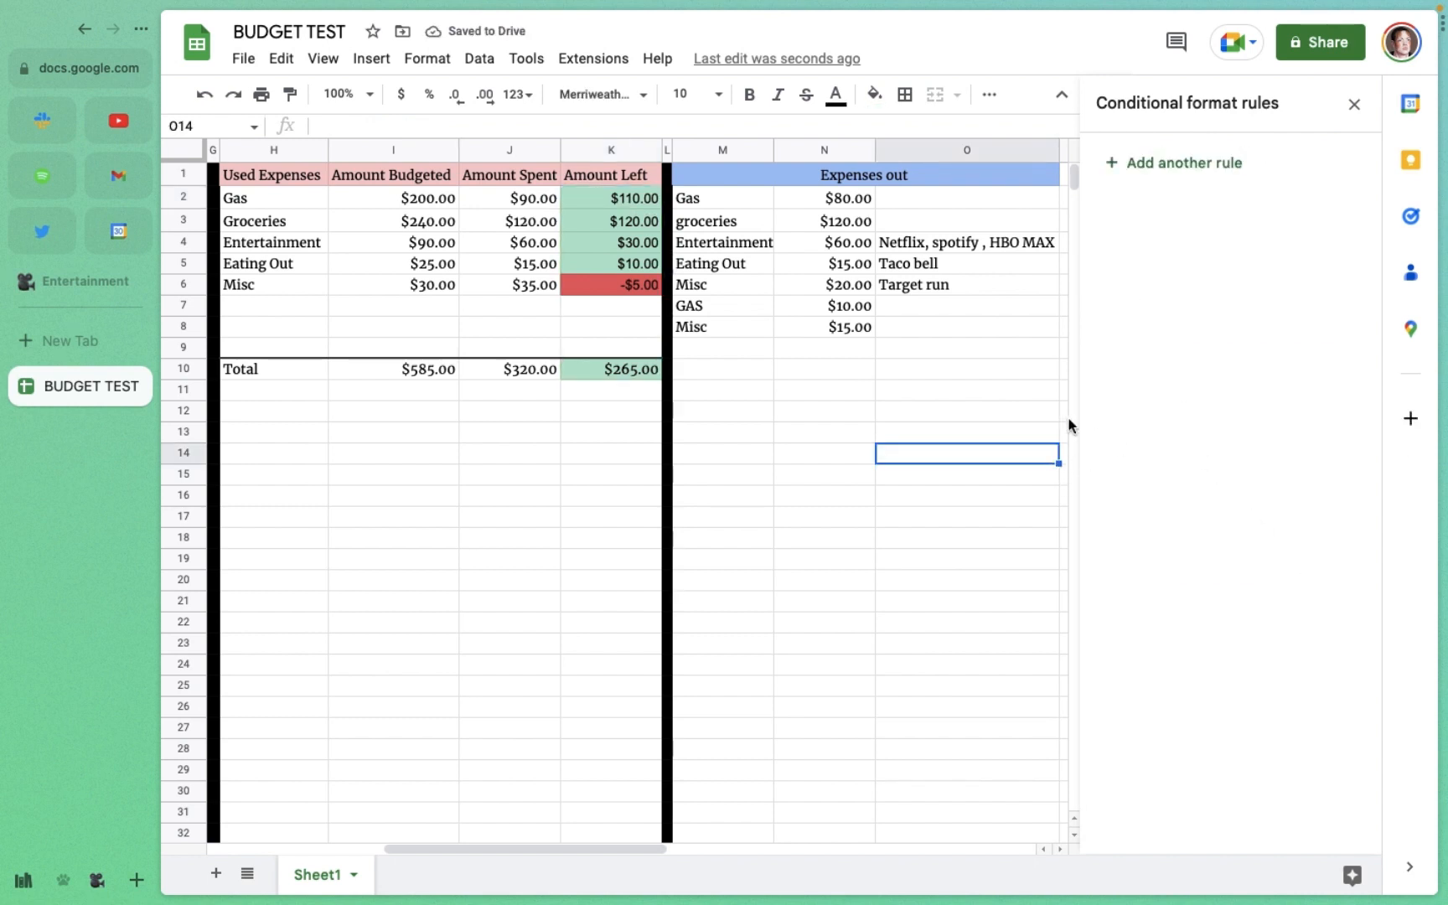
click(1354, 104)
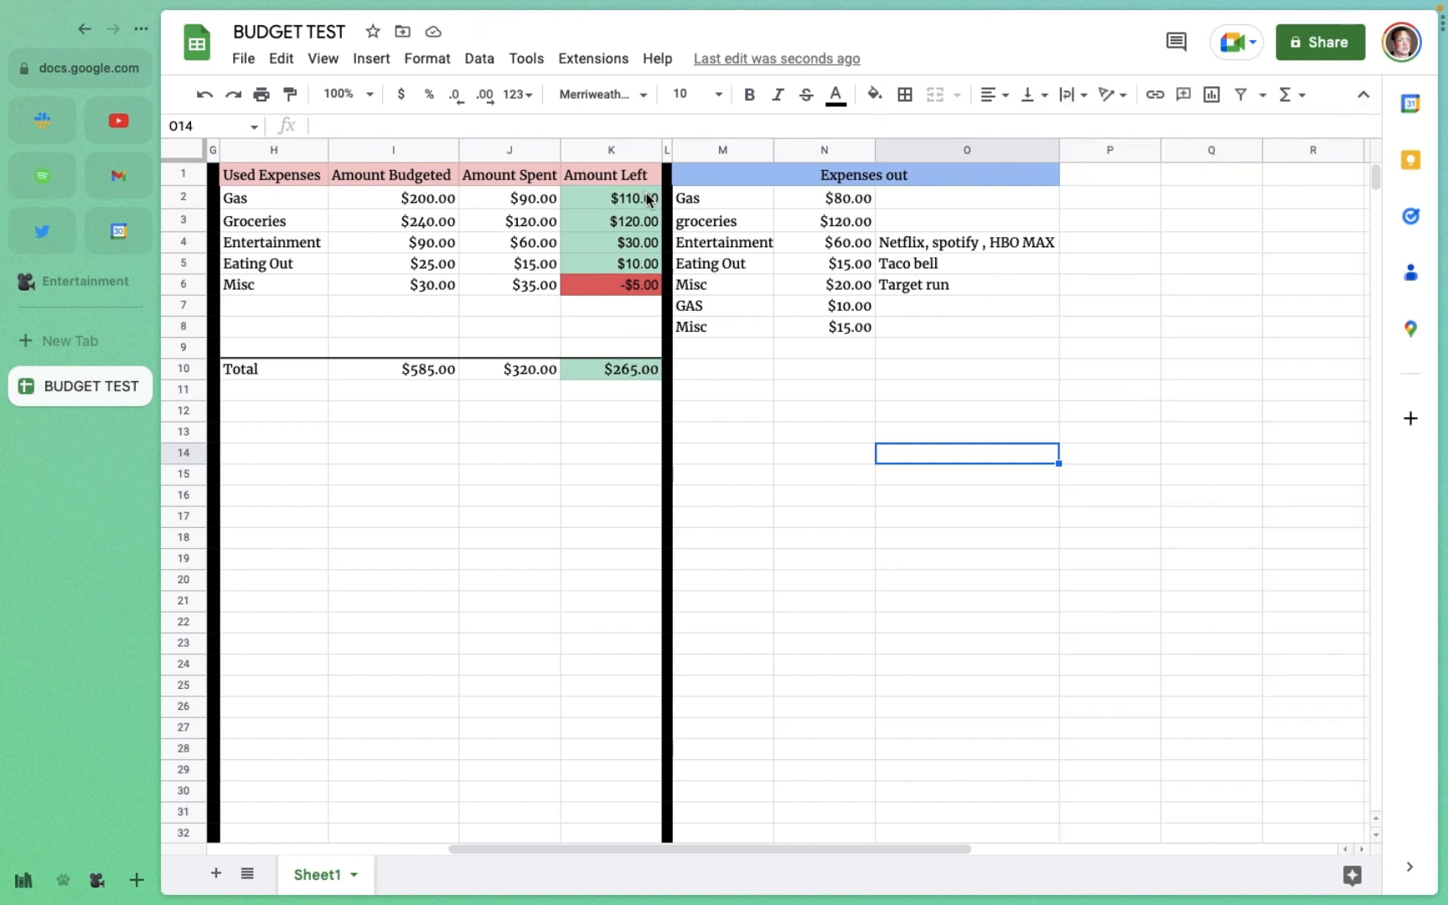
Step: Set the first Gas expense amount in N2 to 210
click(863, 205)
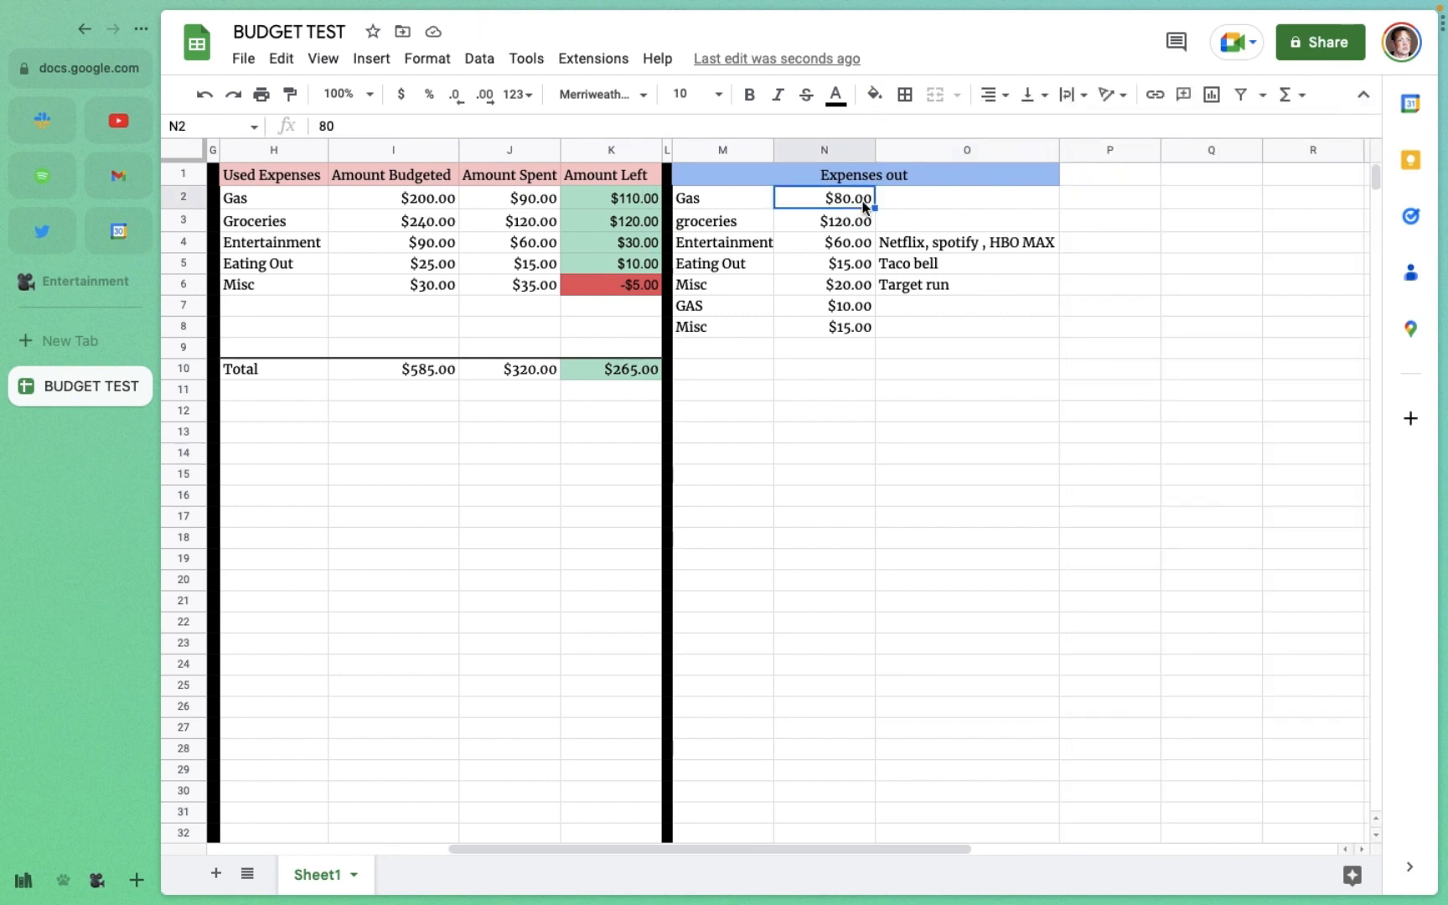
double_click(863, 204)
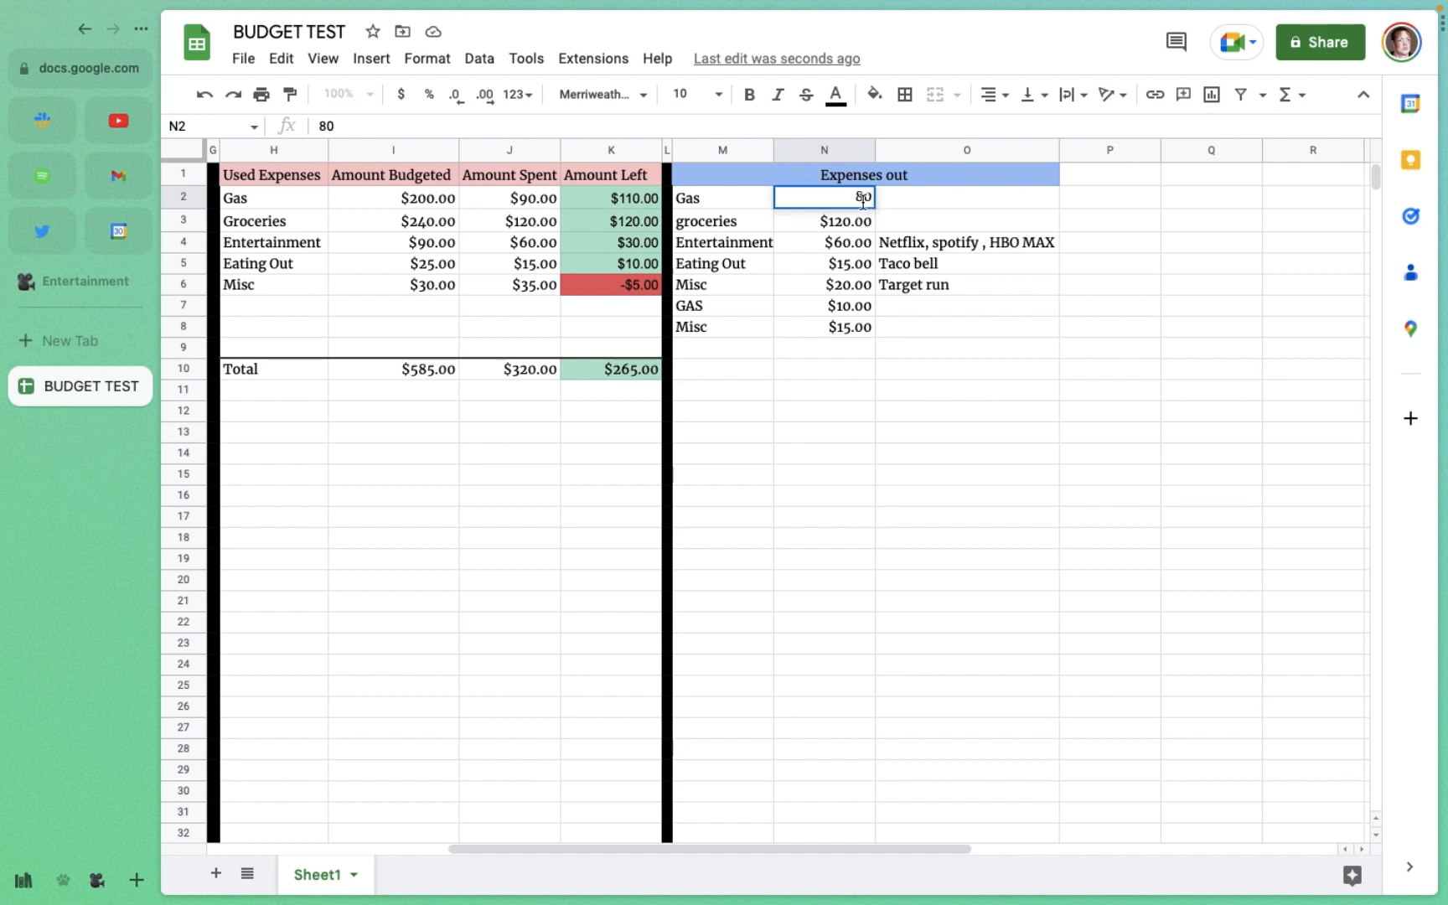
key(BackSpace)
key(BackSpace)
text(210)
key(Return)
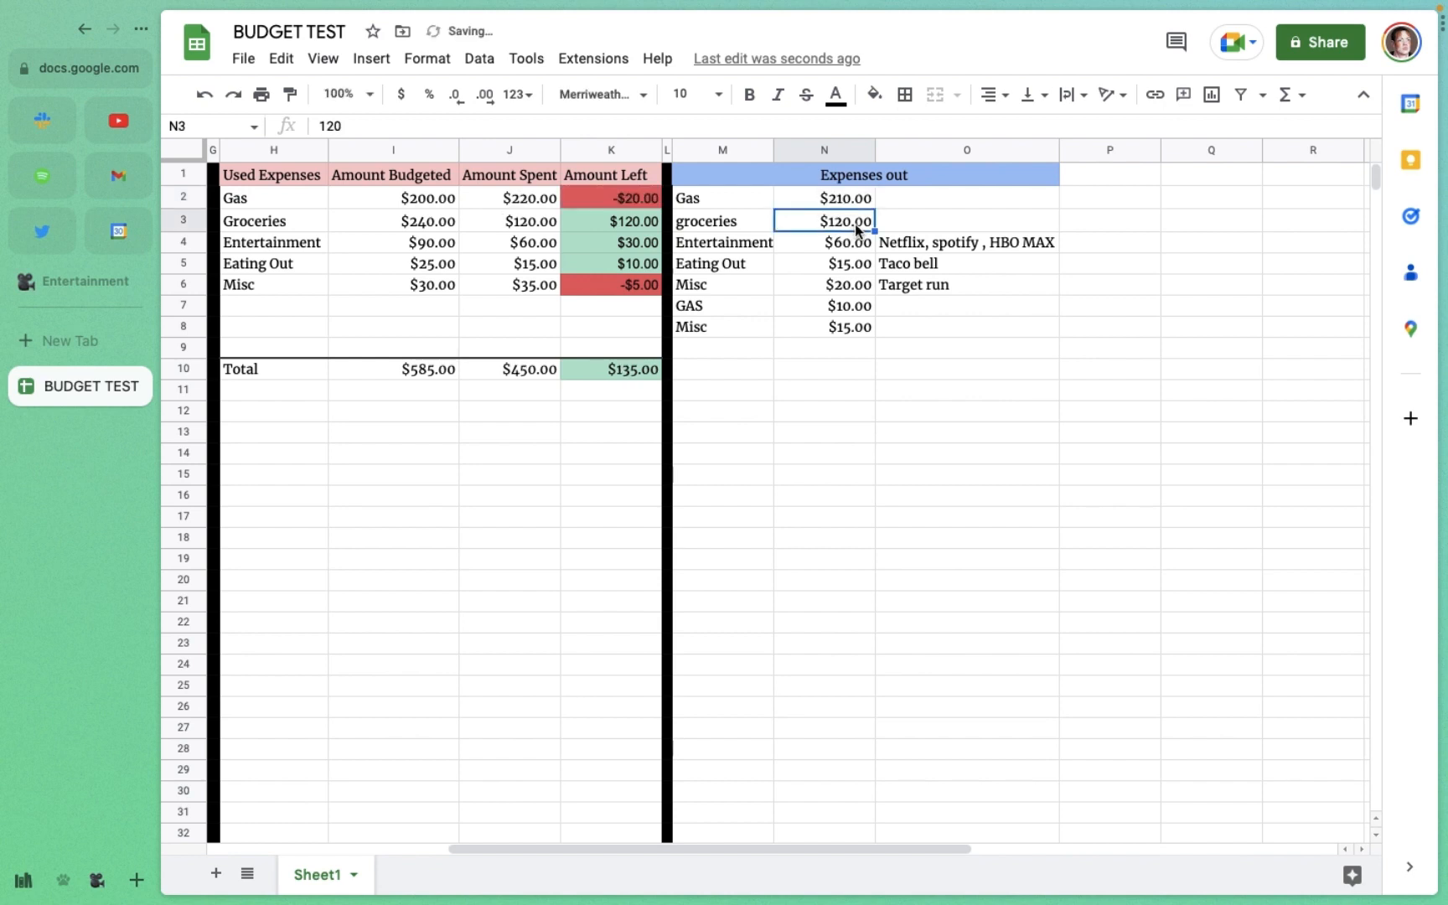
Step: Set the groceries expense amount in N3 to 250
double_click(856, 223)
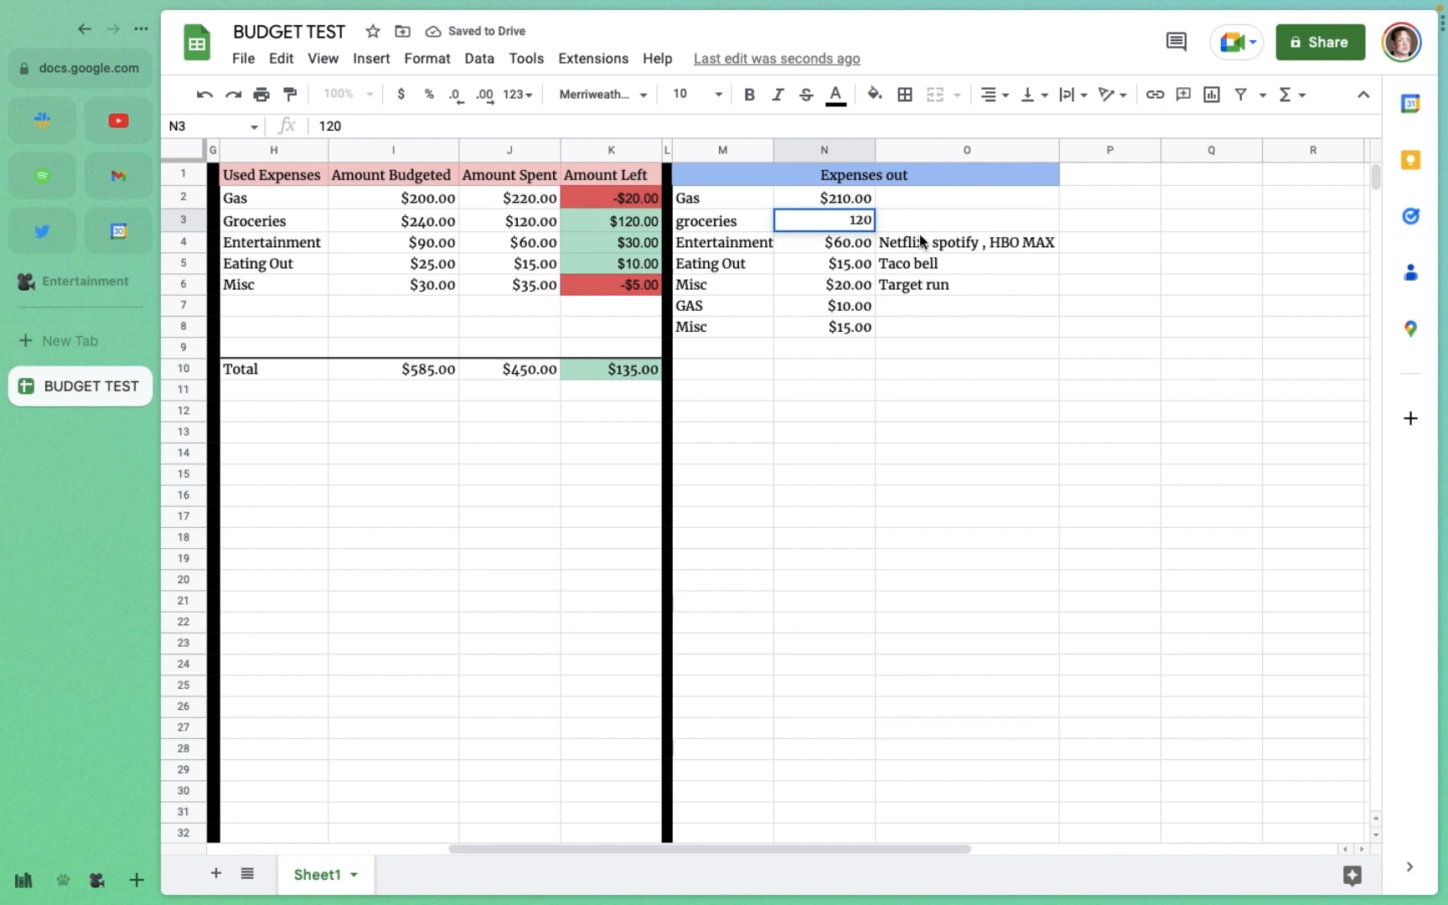
key(BackSpace)
key(BackSpace)
key(BackSpace)
text(250)
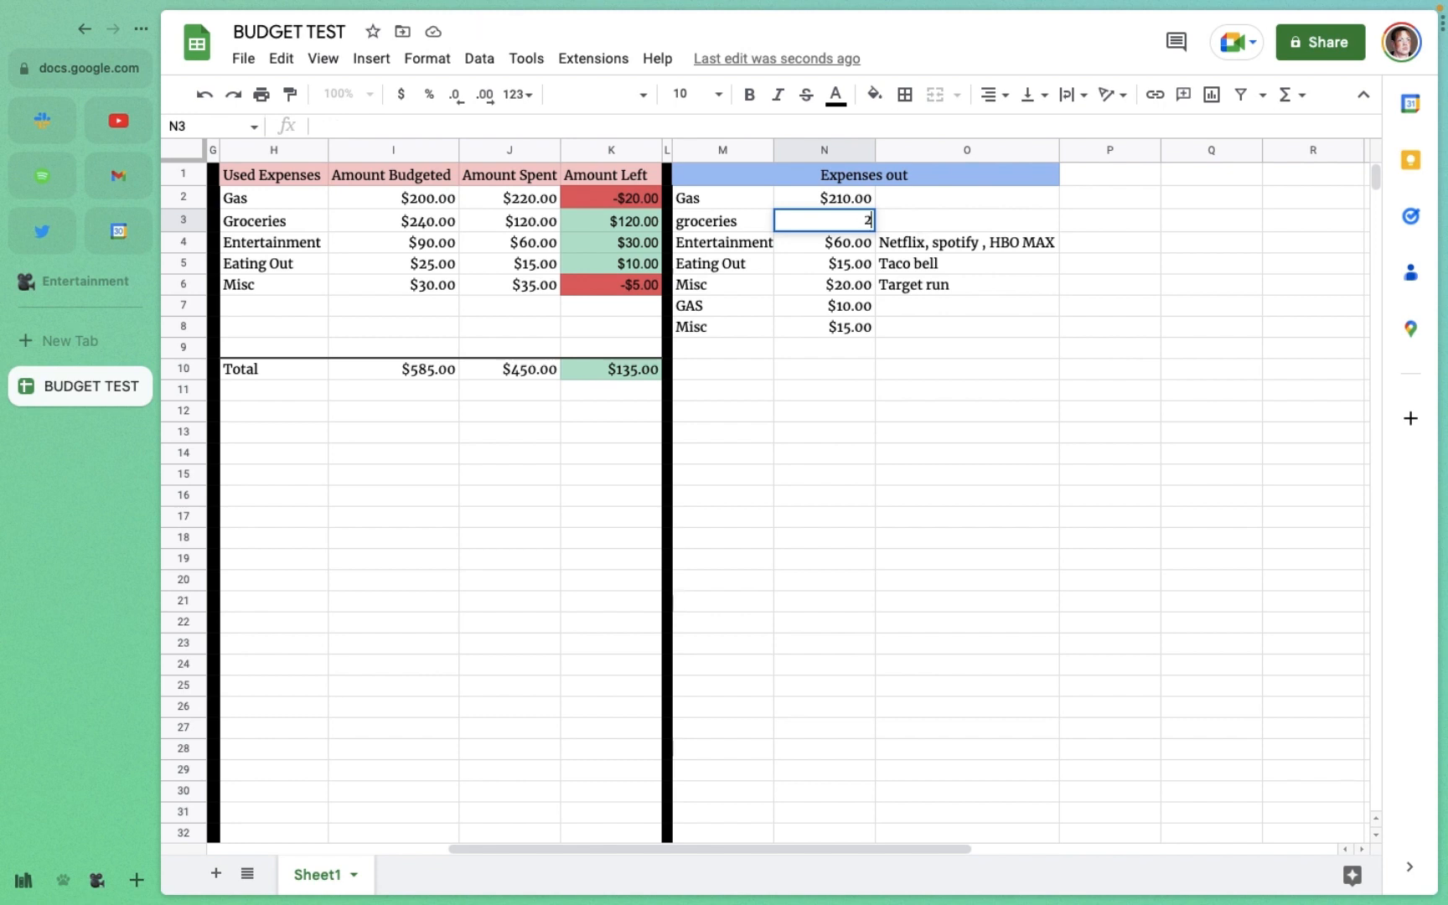
Step: Set the Entertainment expense amount in N4 to 98
click(864, 243)
double_click(863, 244)
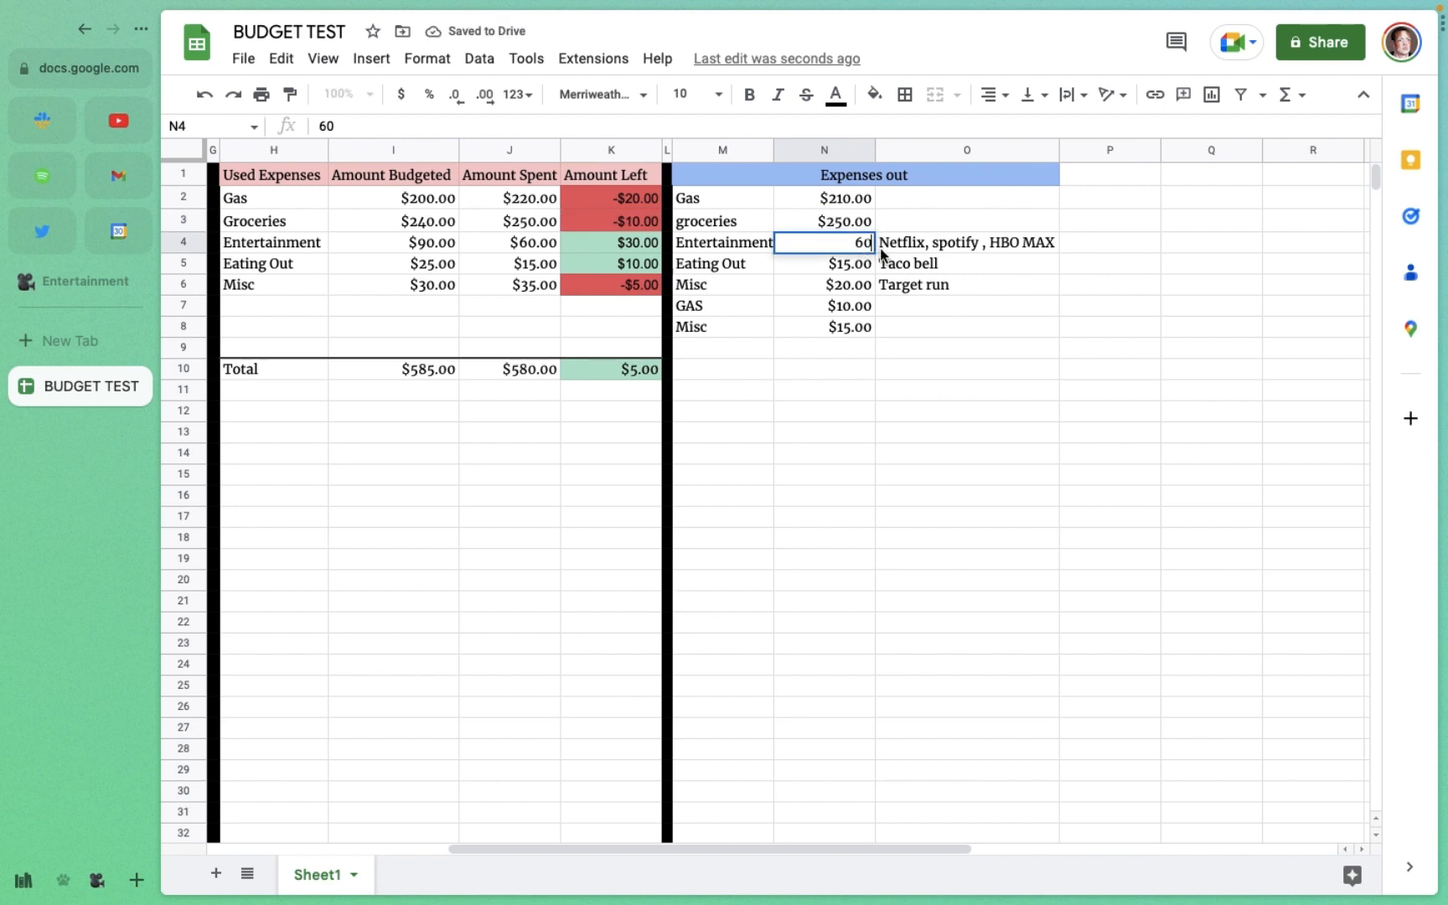
key(BackSpace)
key(BackSpace)
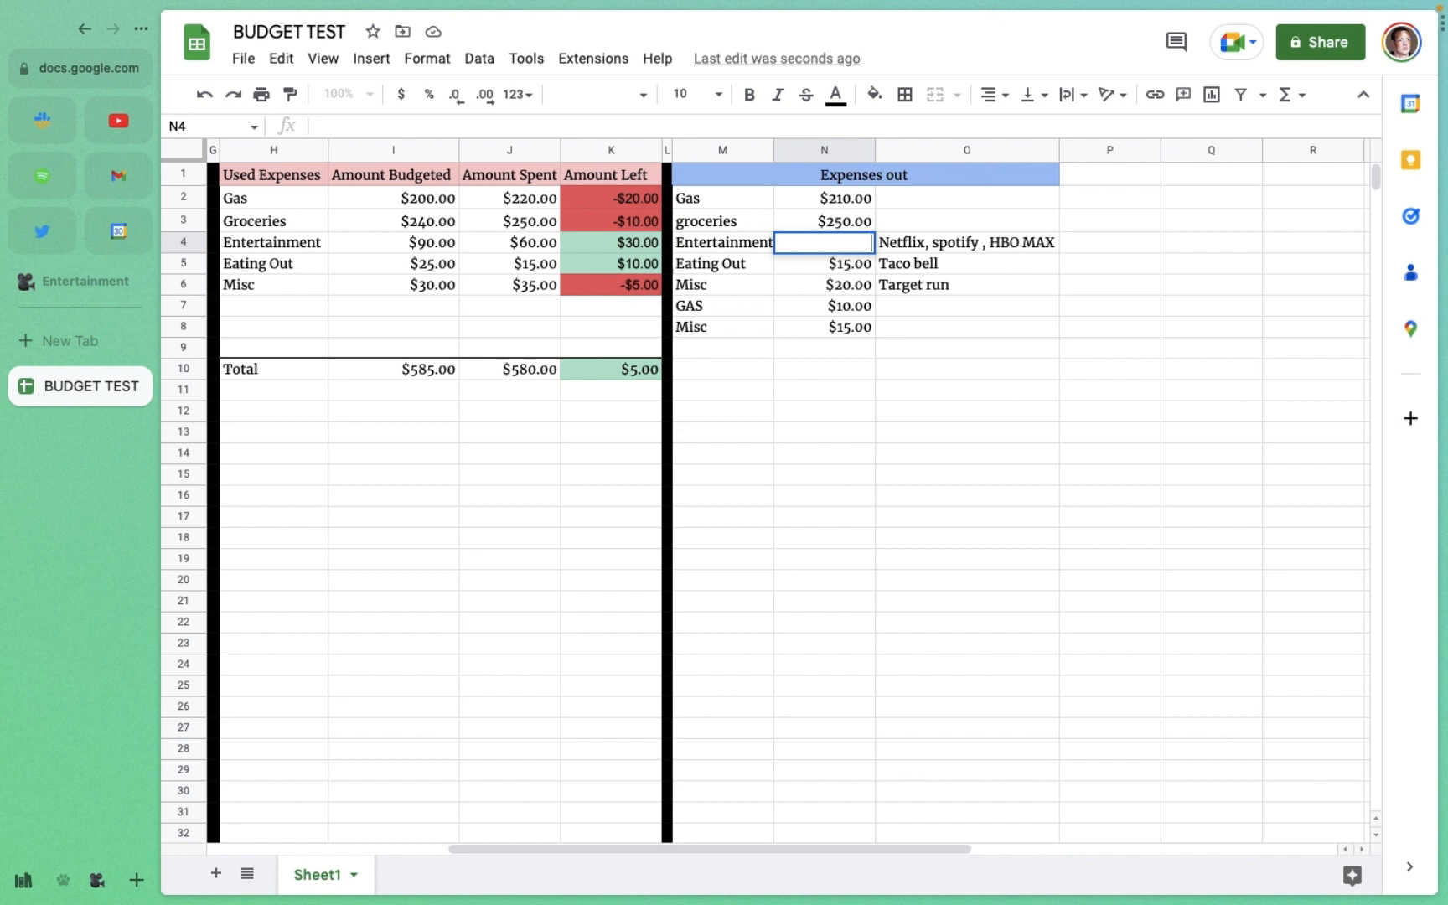
text(98)
Step: Set the Eating Out expense amount in N5 to 36
click(863, 271)
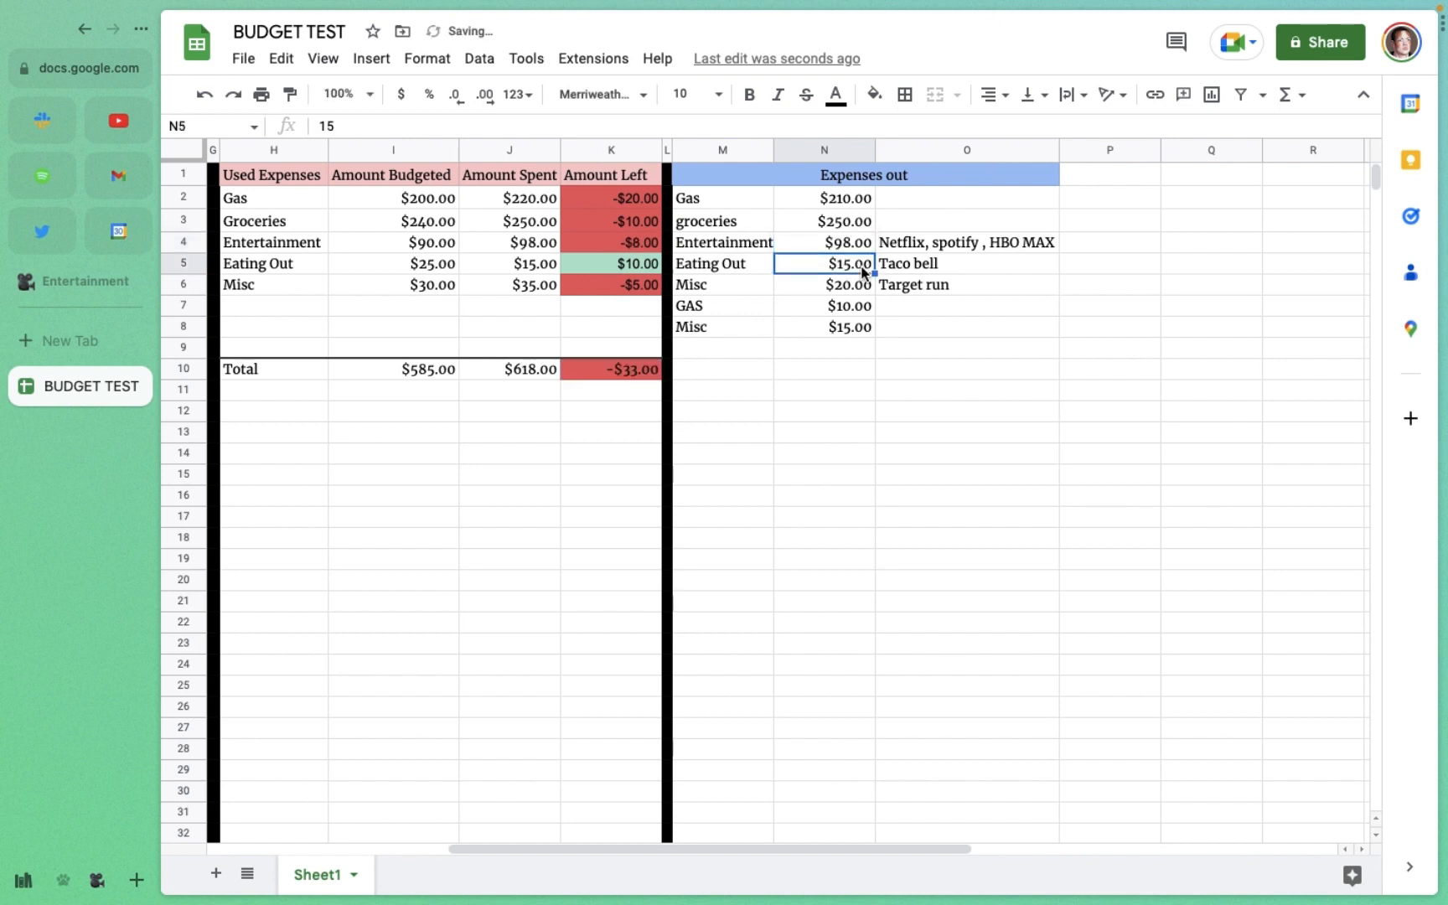
double_click(863, 268)
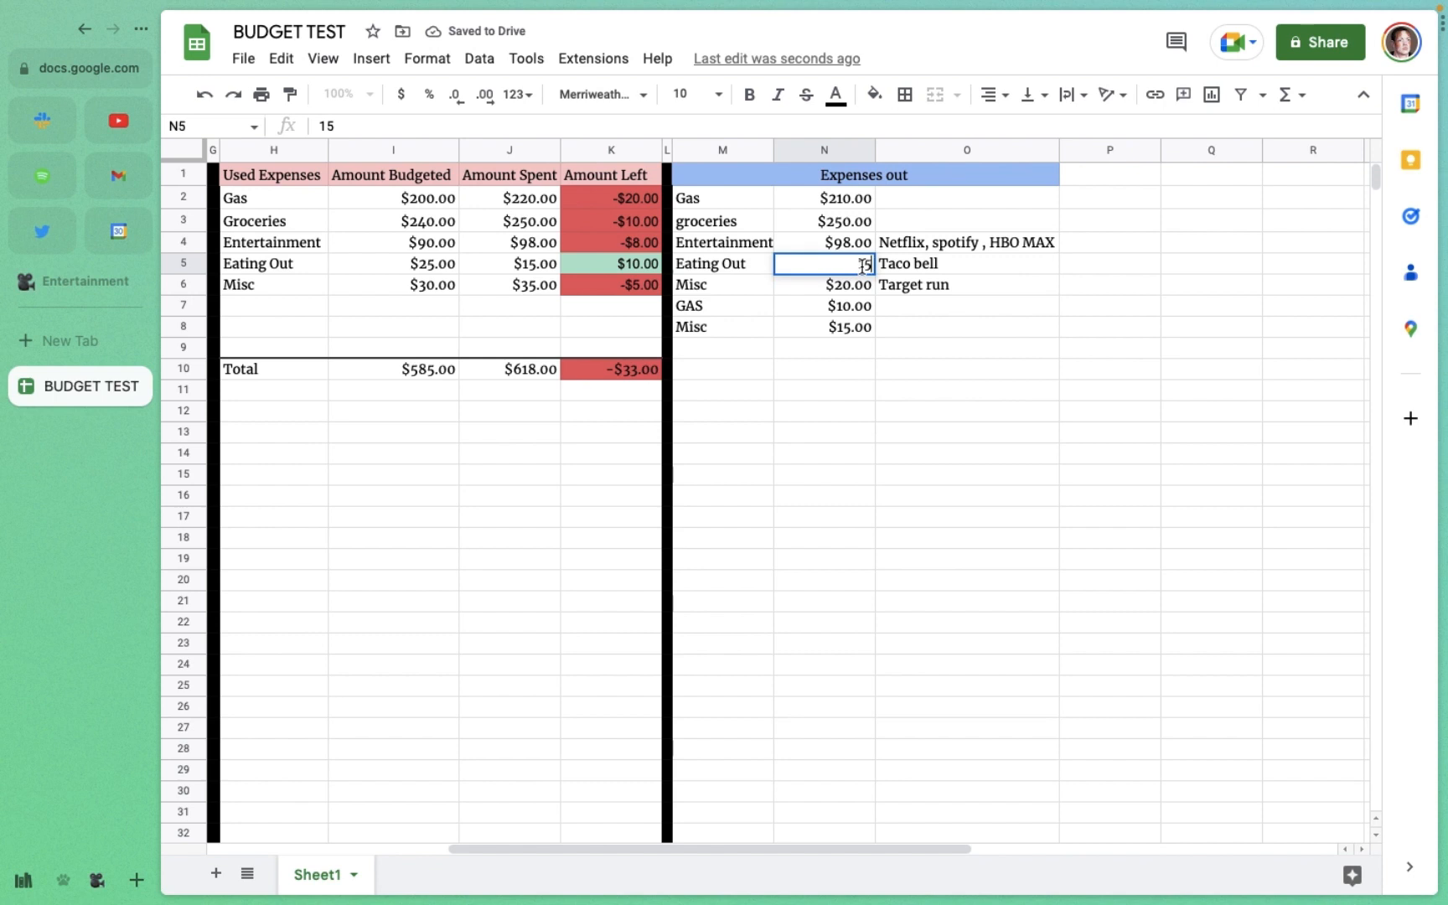
key(BackSpace)
key(BackSpace)
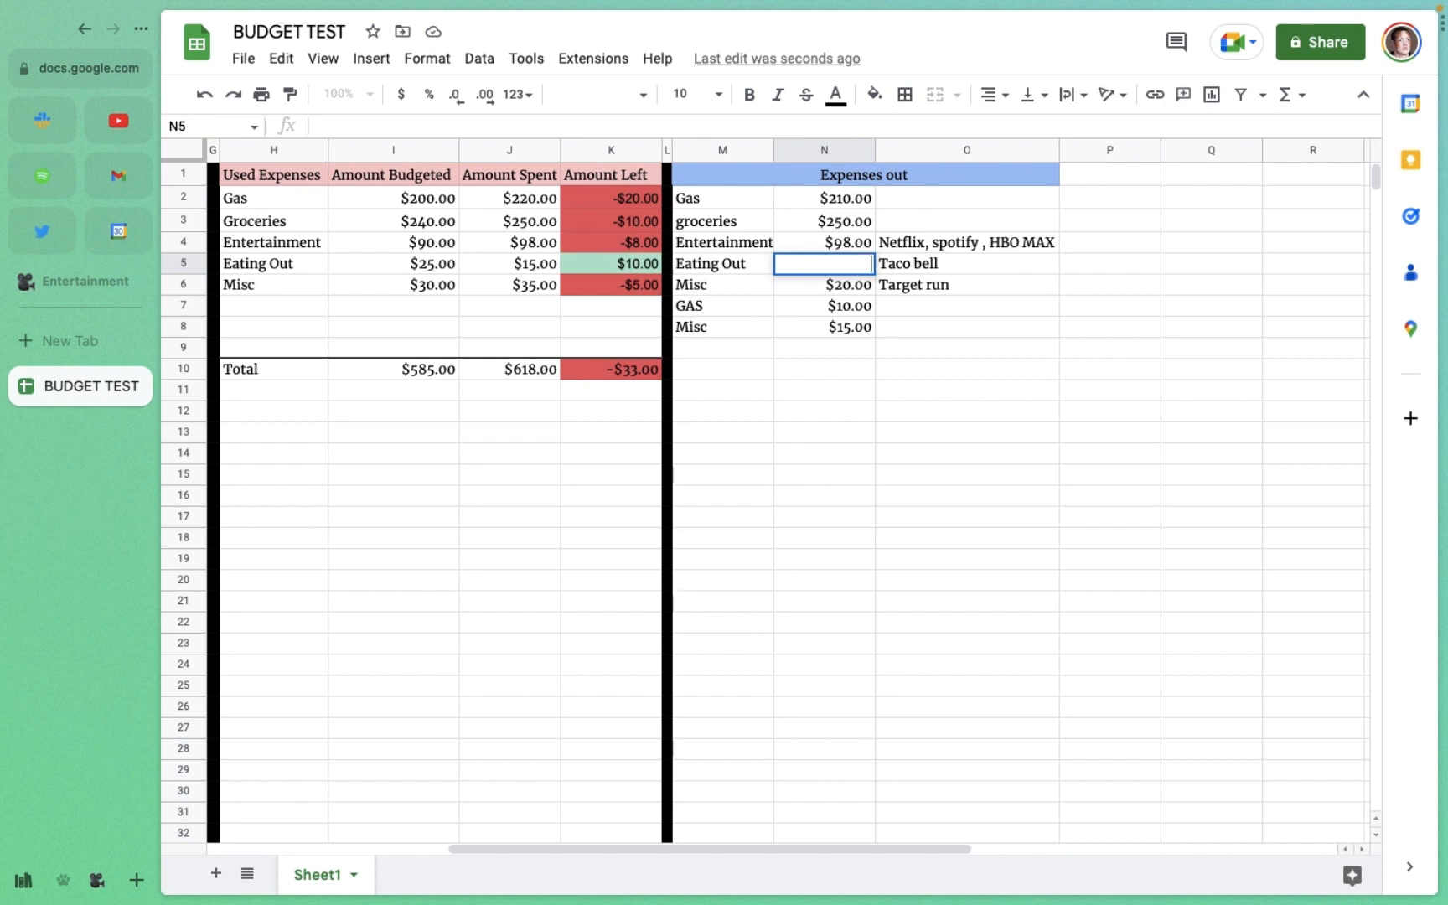
text(36)
key(Return)
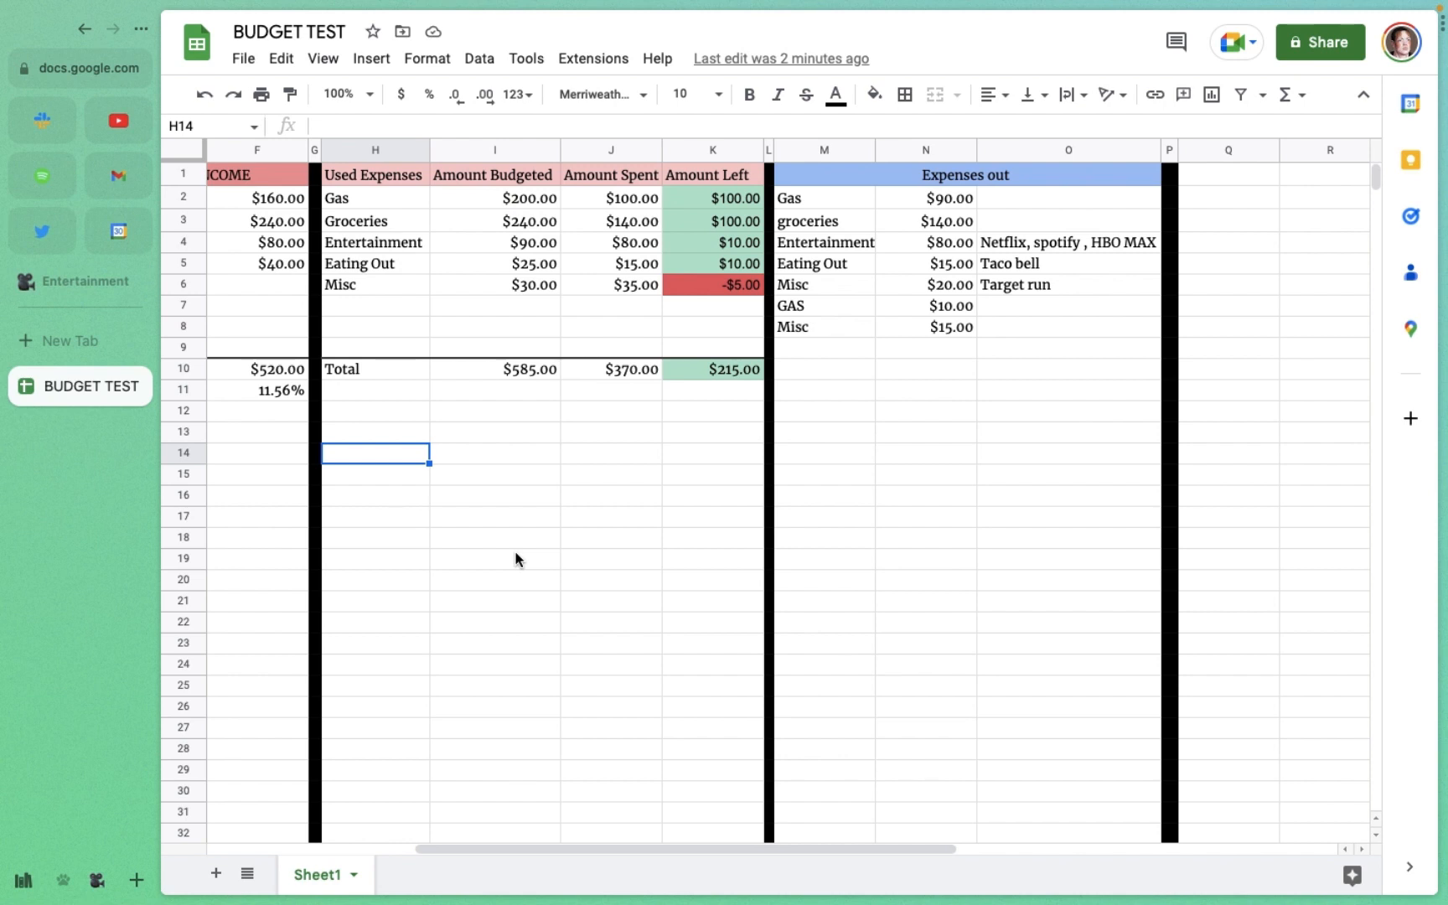
Step: Label H14 "Total Expenses" and add the fixed and spent totals in I14 with =SUM(F10+J10)
double_click(355, 448)
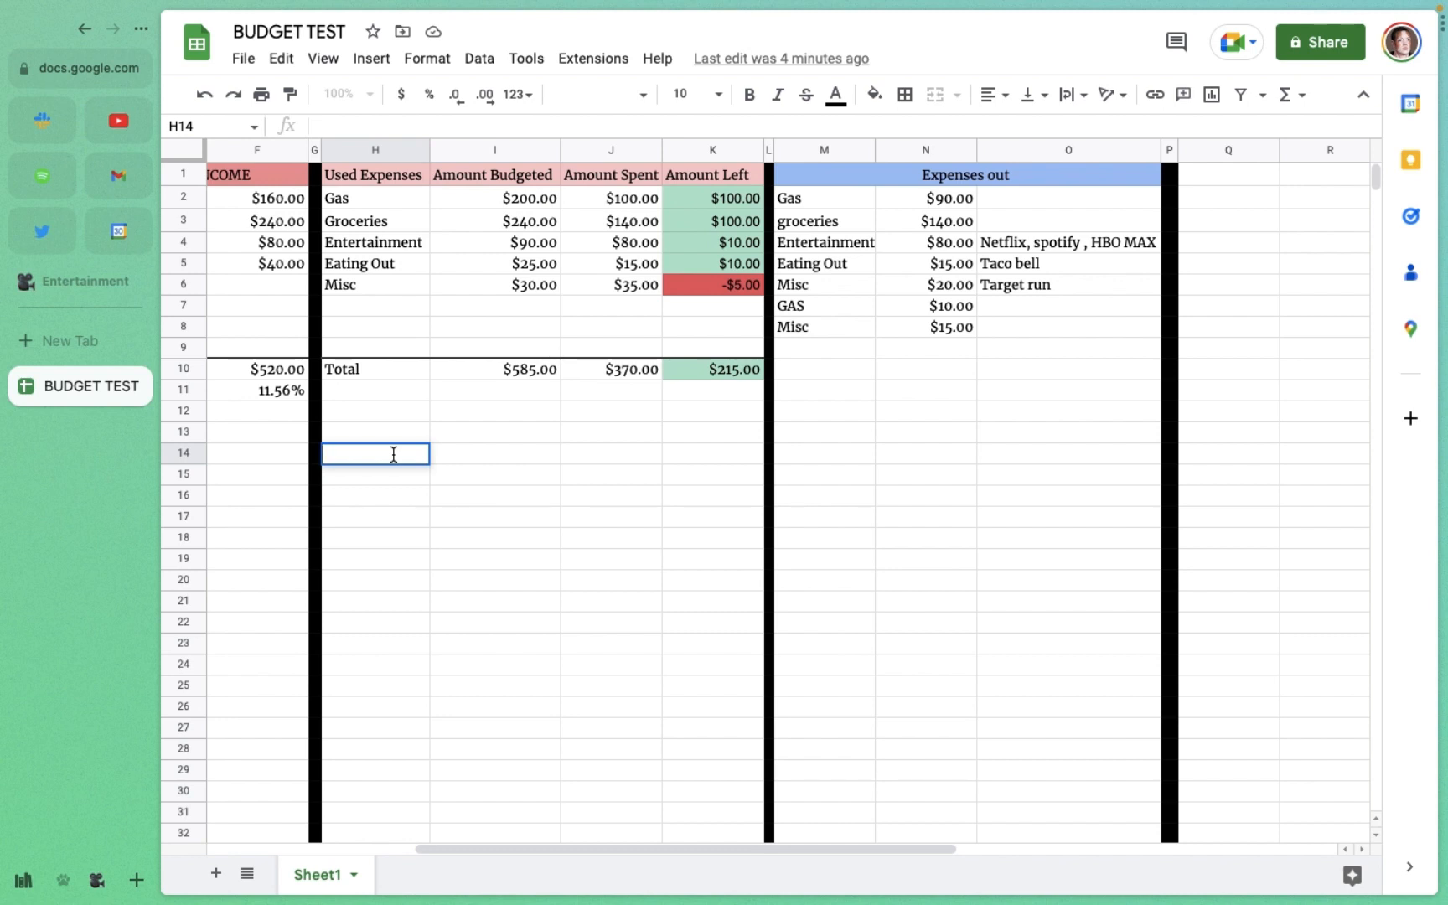
text(Total Expenses)
click(497, 456)
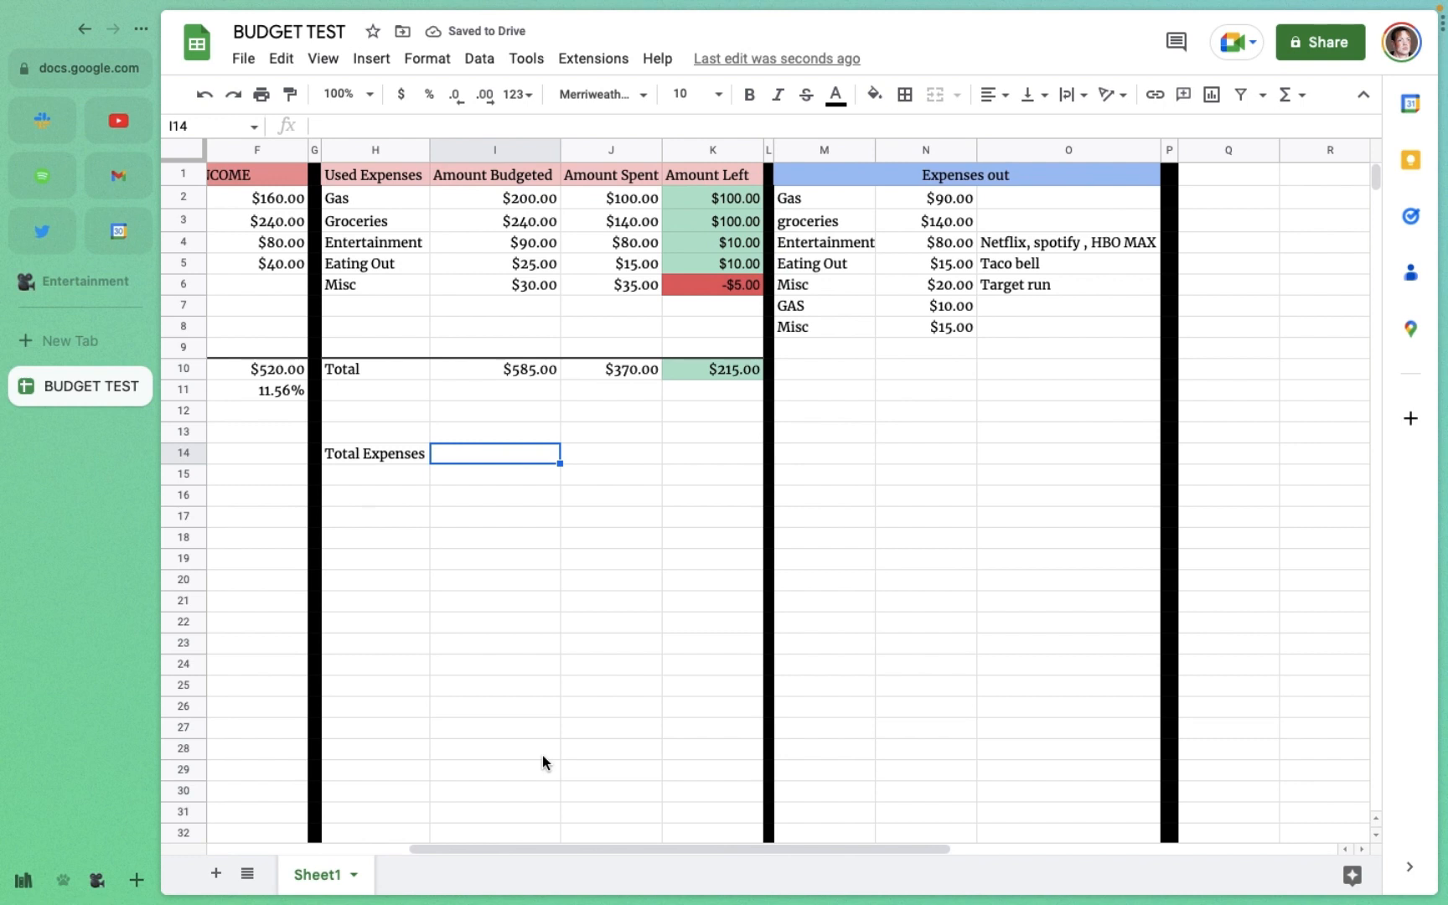
text(=)
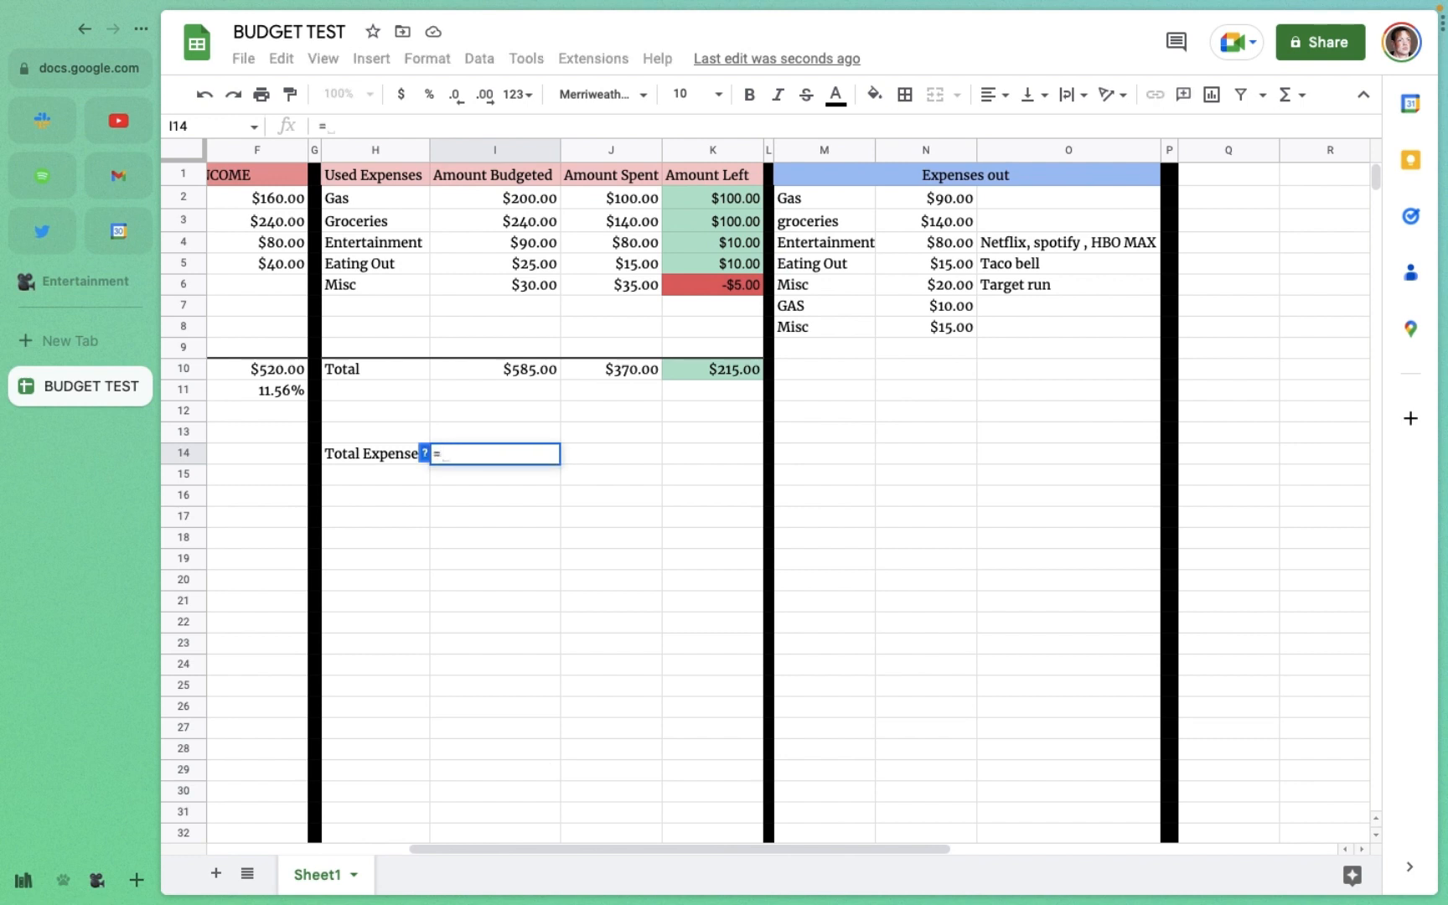
text(sum)
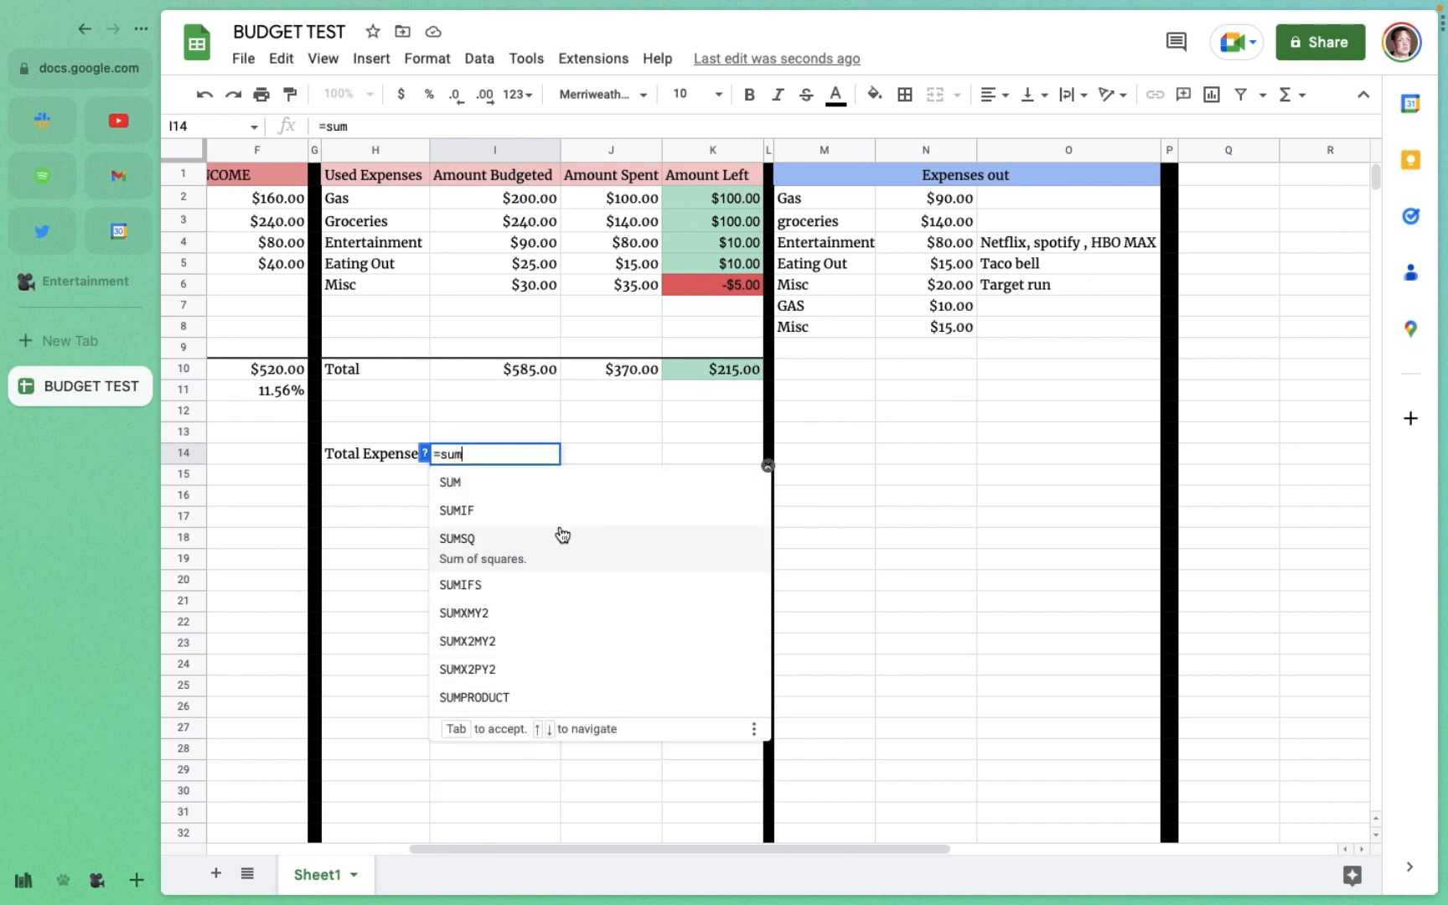
click(566, 484)
scroll(637, 419, left, 5)
click(732, 377)
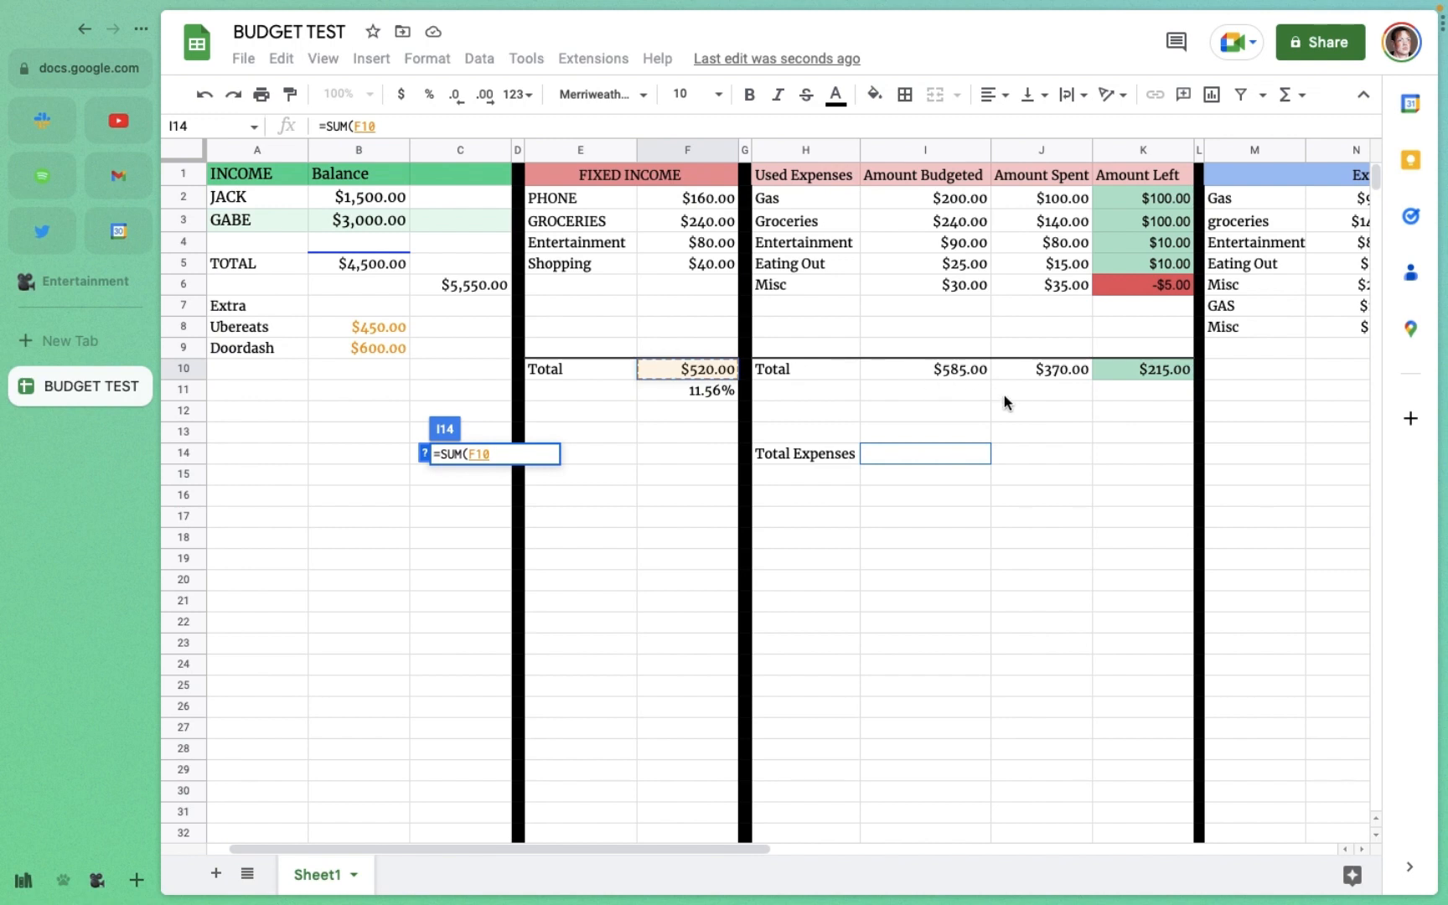
text(+)
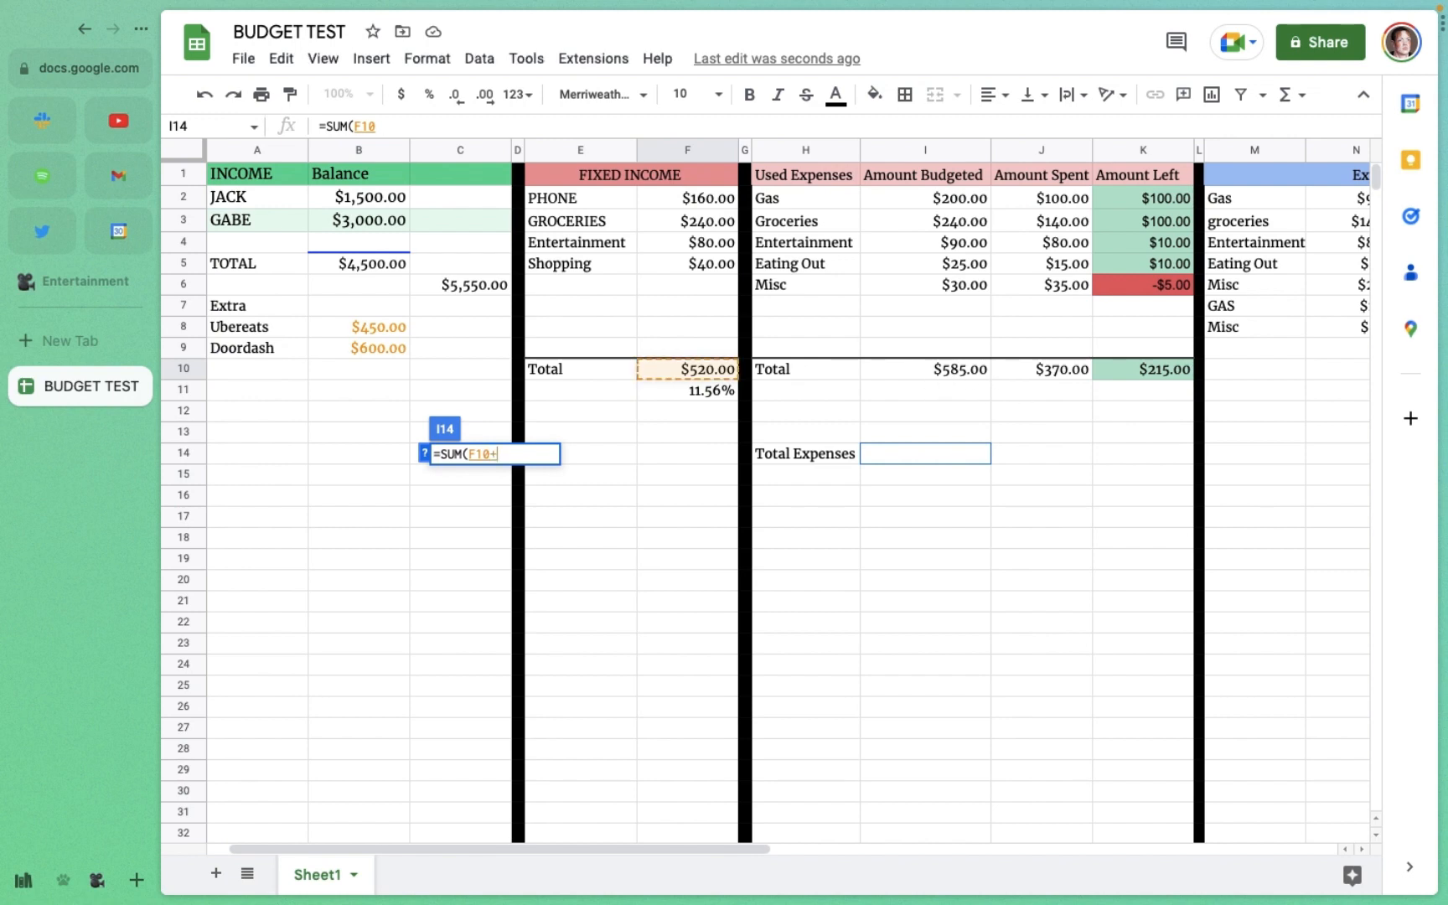
click(1050, 370)
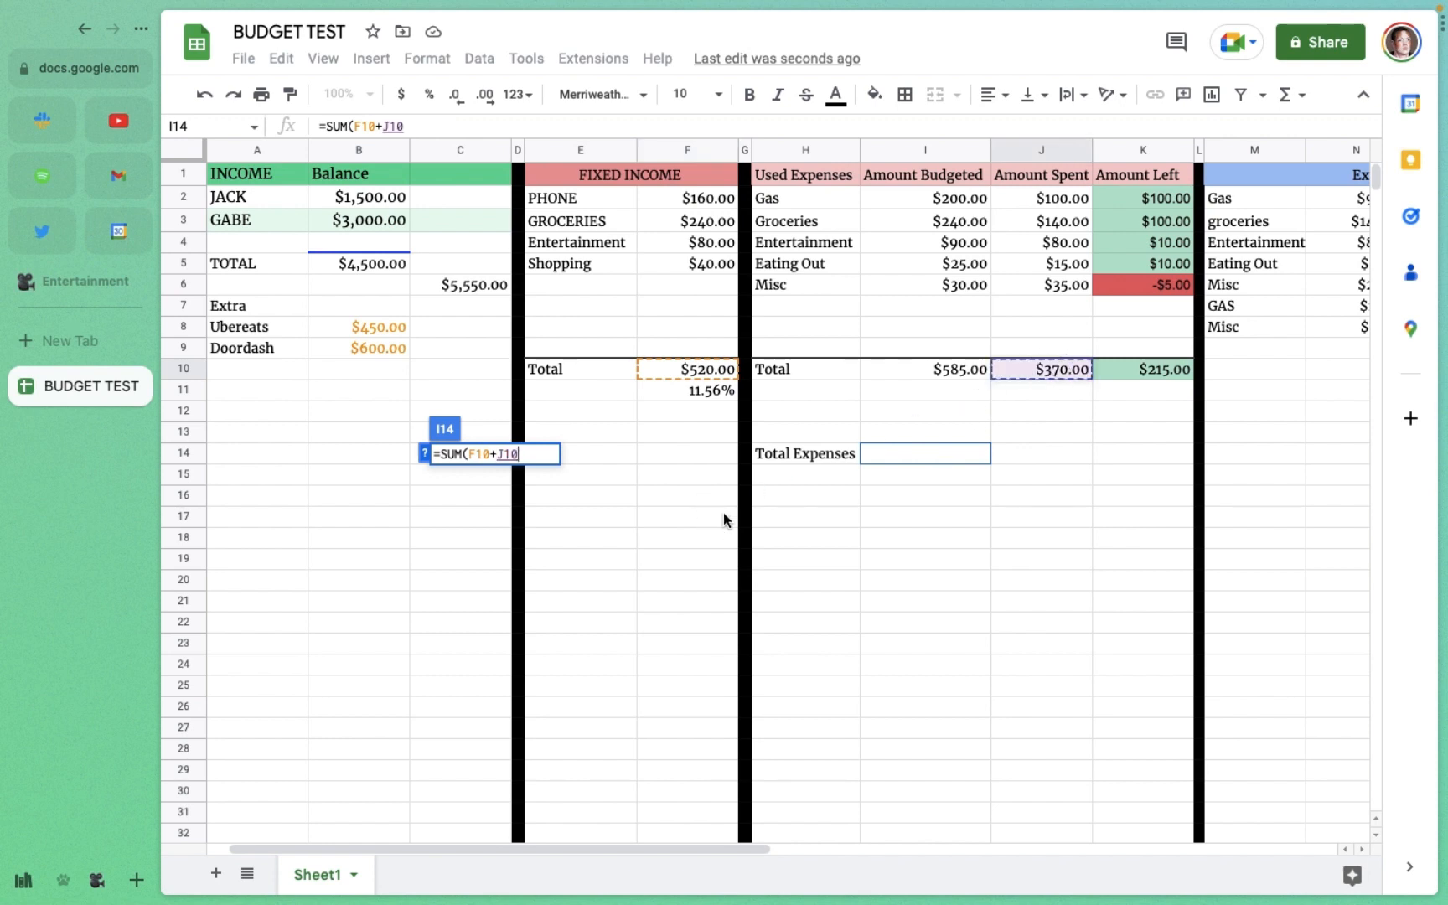
text())
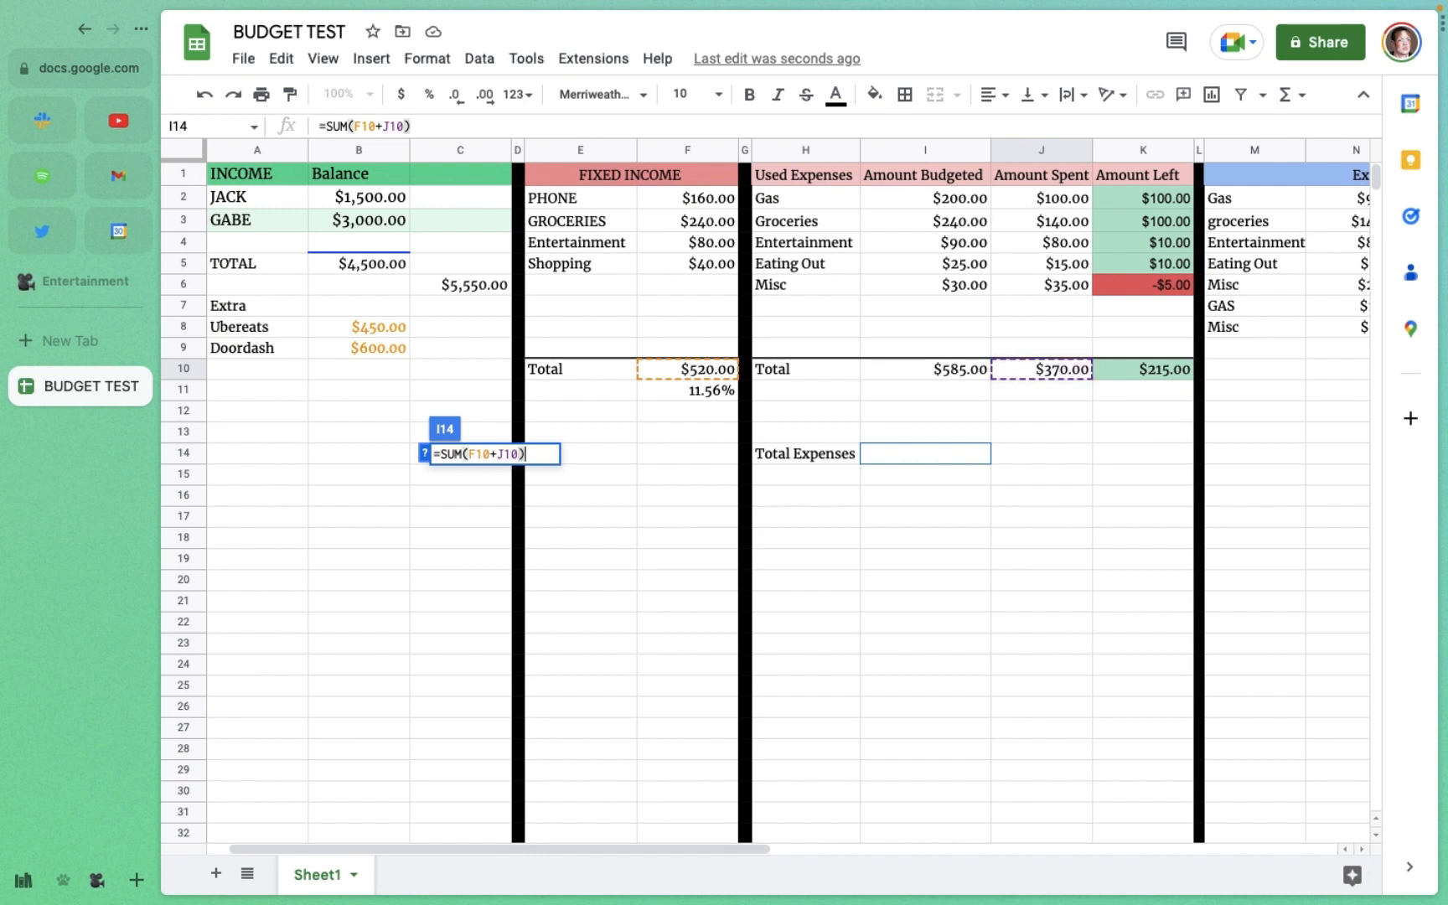
key(Return)
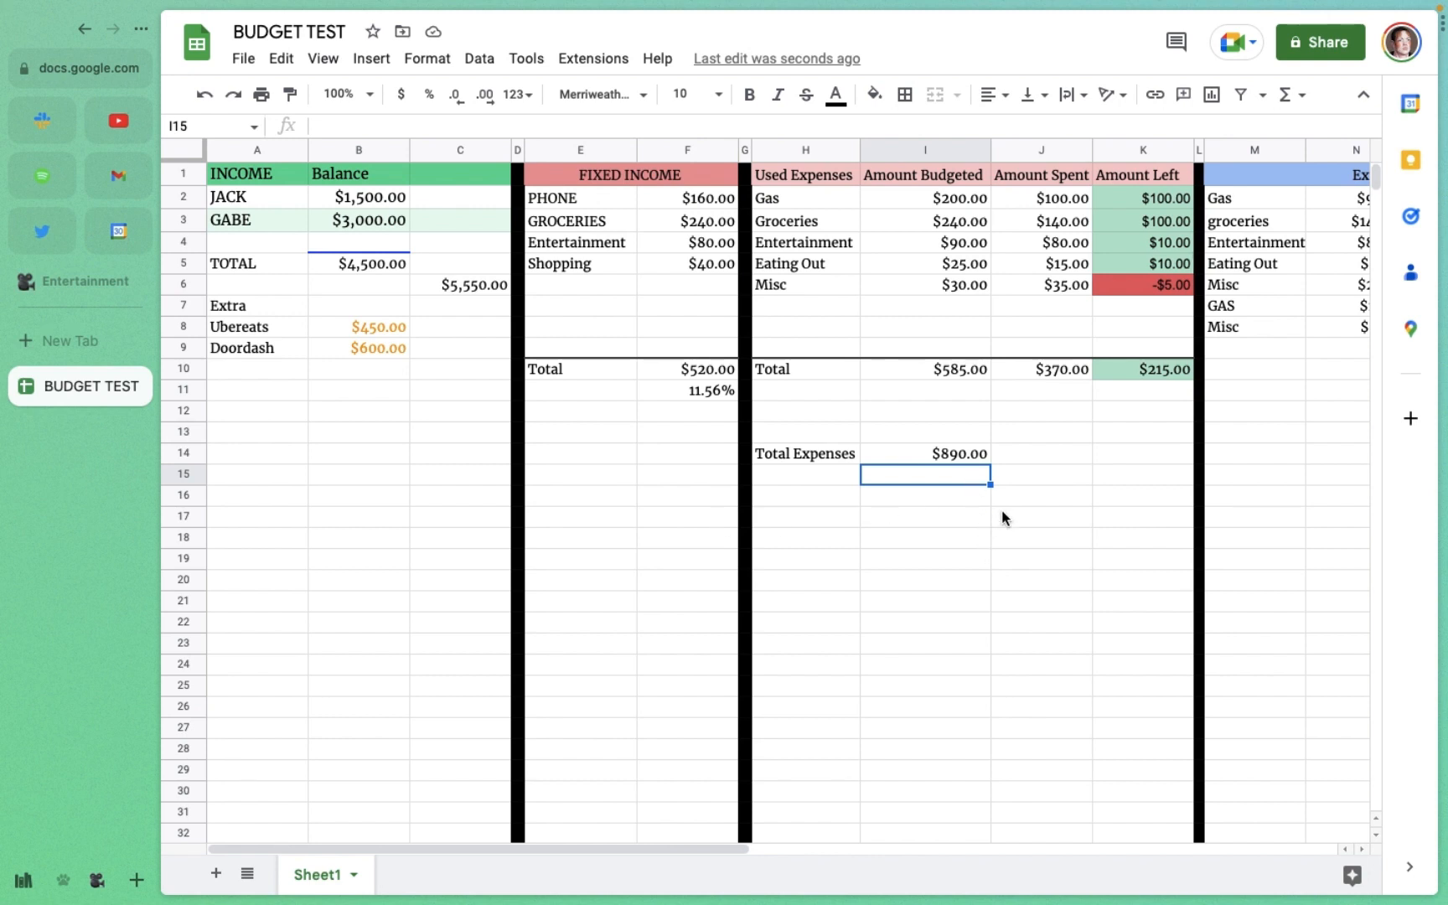
Step: Calculate total expenses as a share of the income total in I15 with =SUM(I14/B5), formatted as a percentage
text(=)
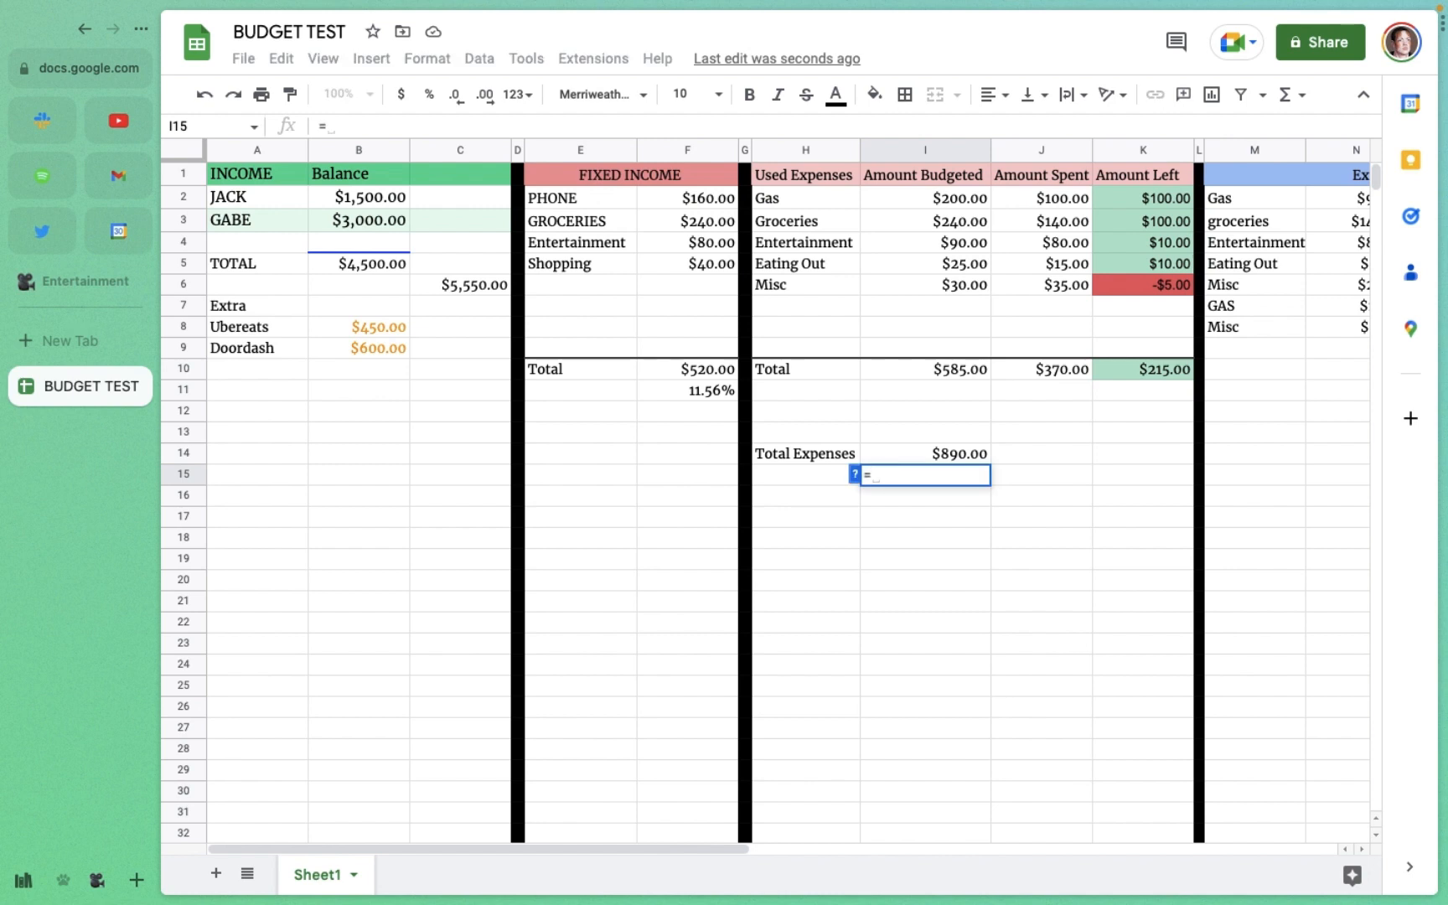
text(Sum)
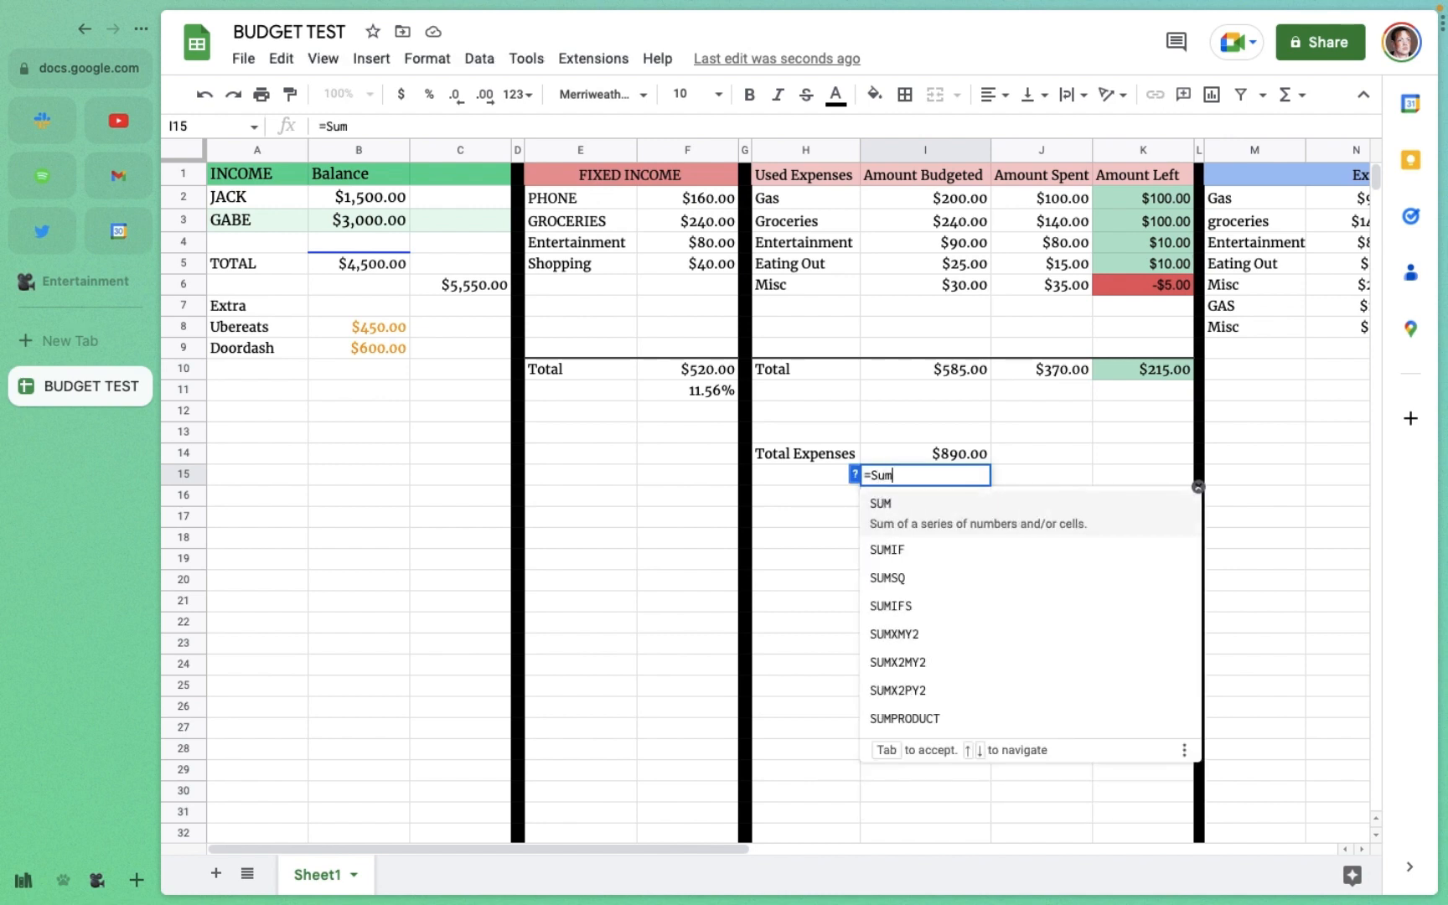
click(1034, 524)
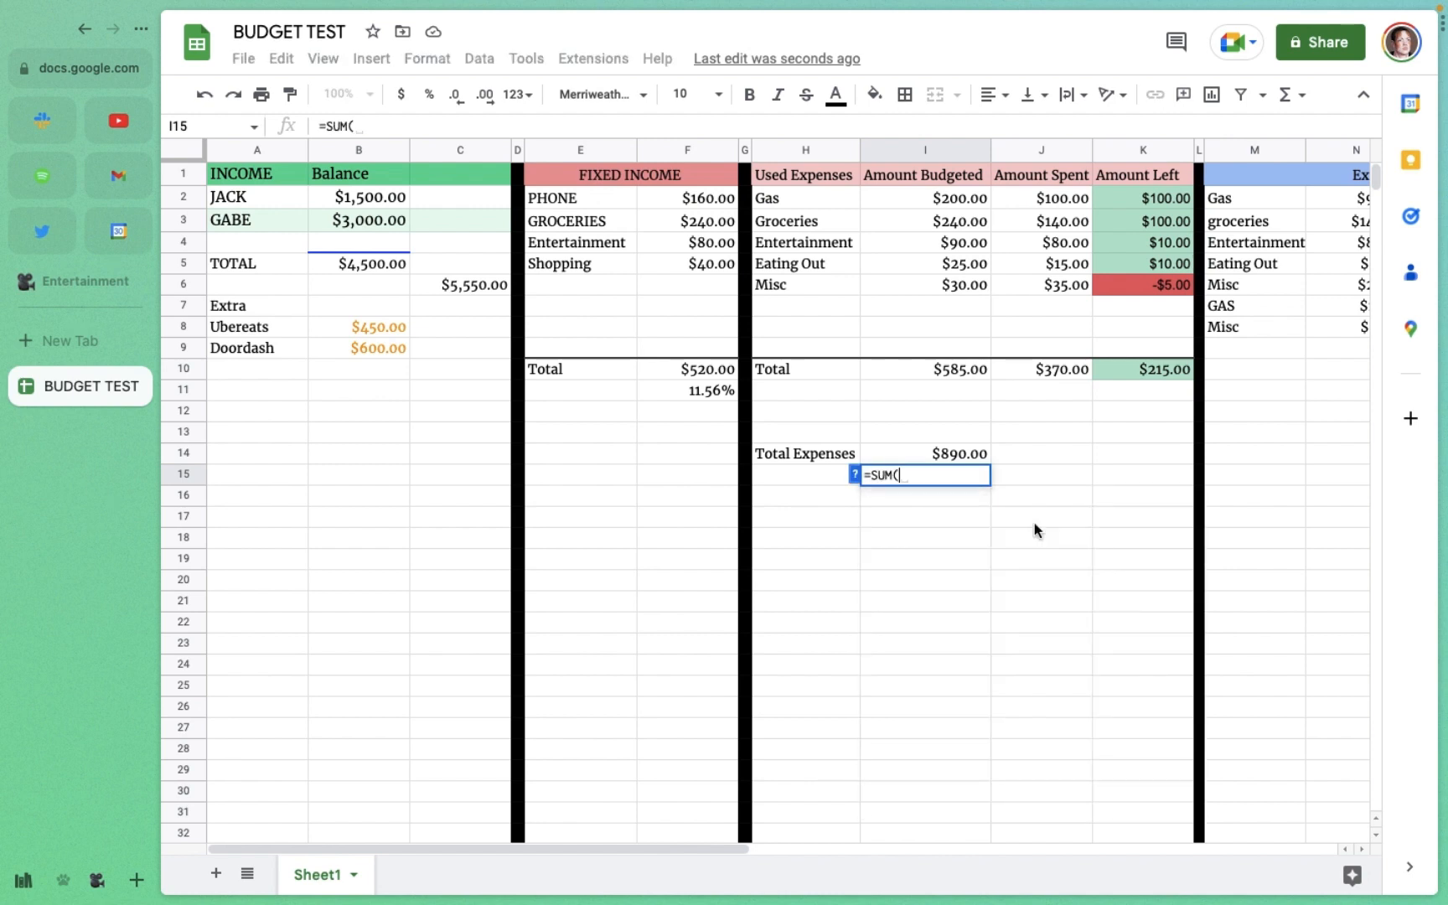
click(943, 467)
text(/)
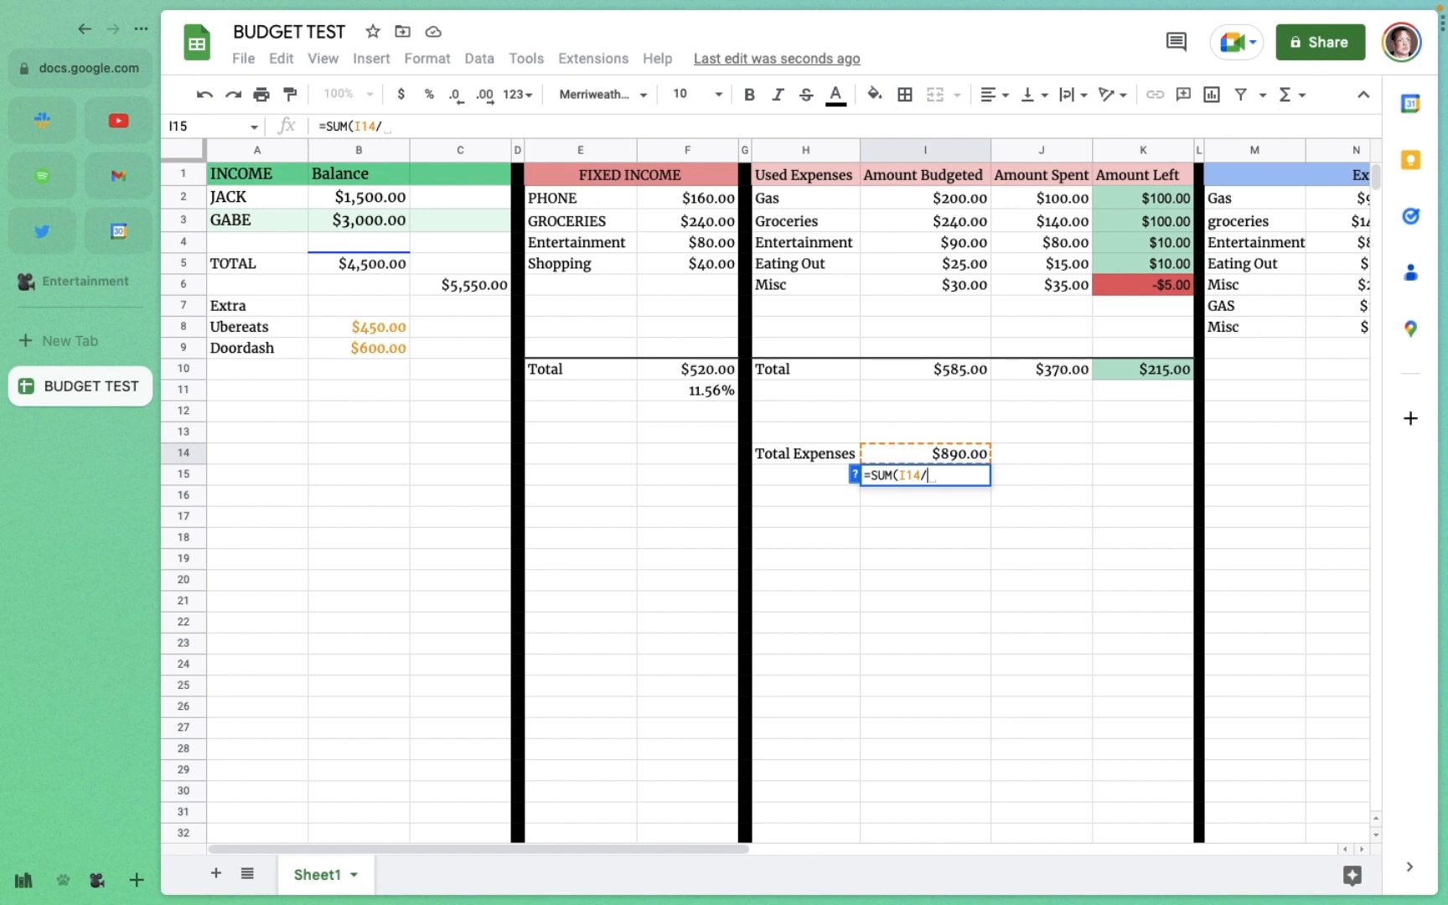
click(407, 264)
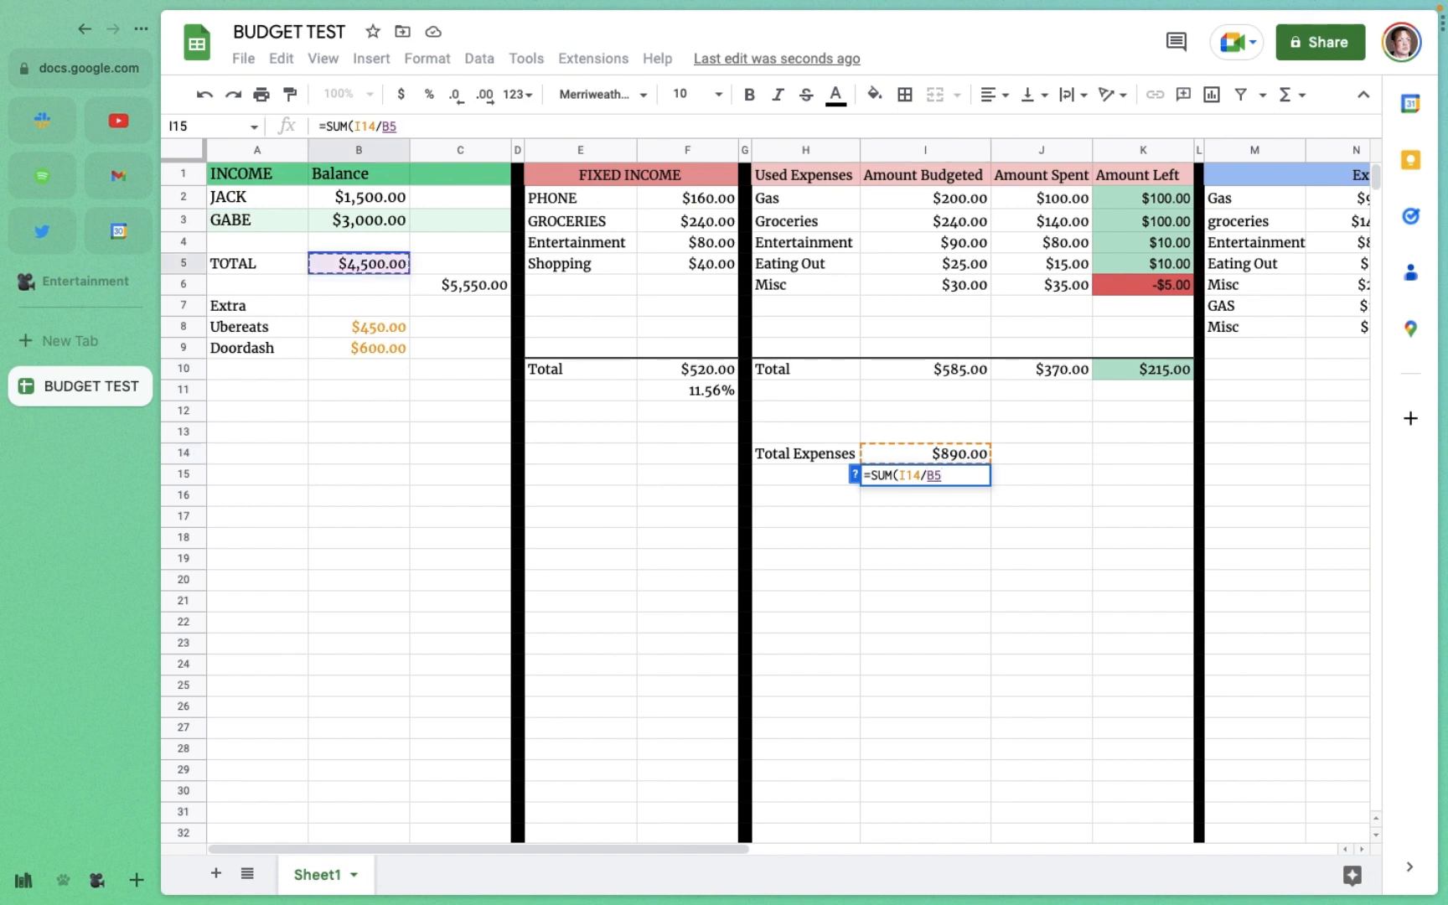
text())
key(Return)
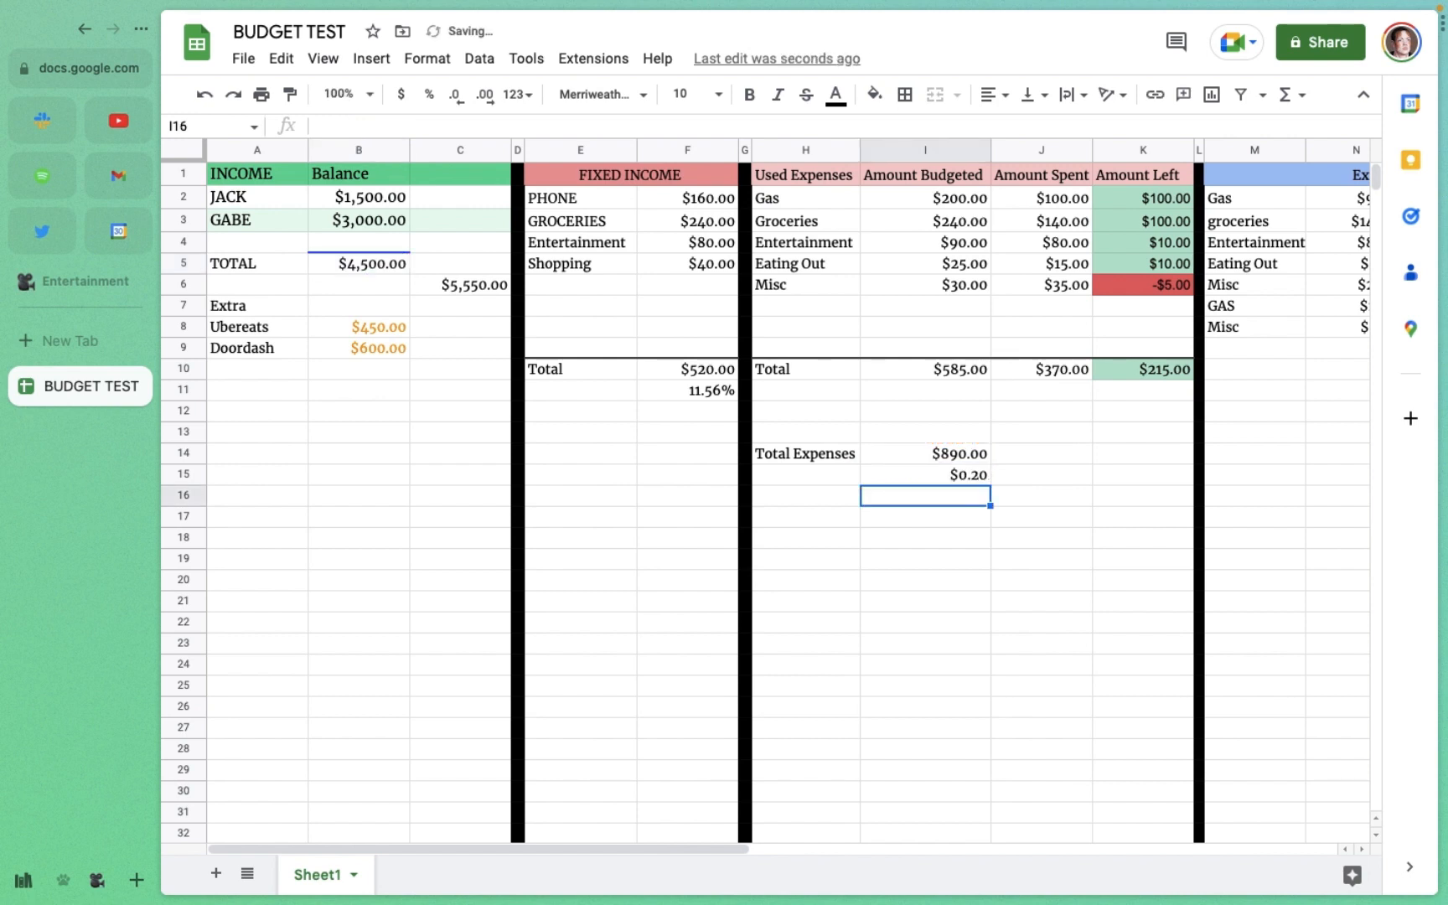
click(979, 476)
click(429, 97)
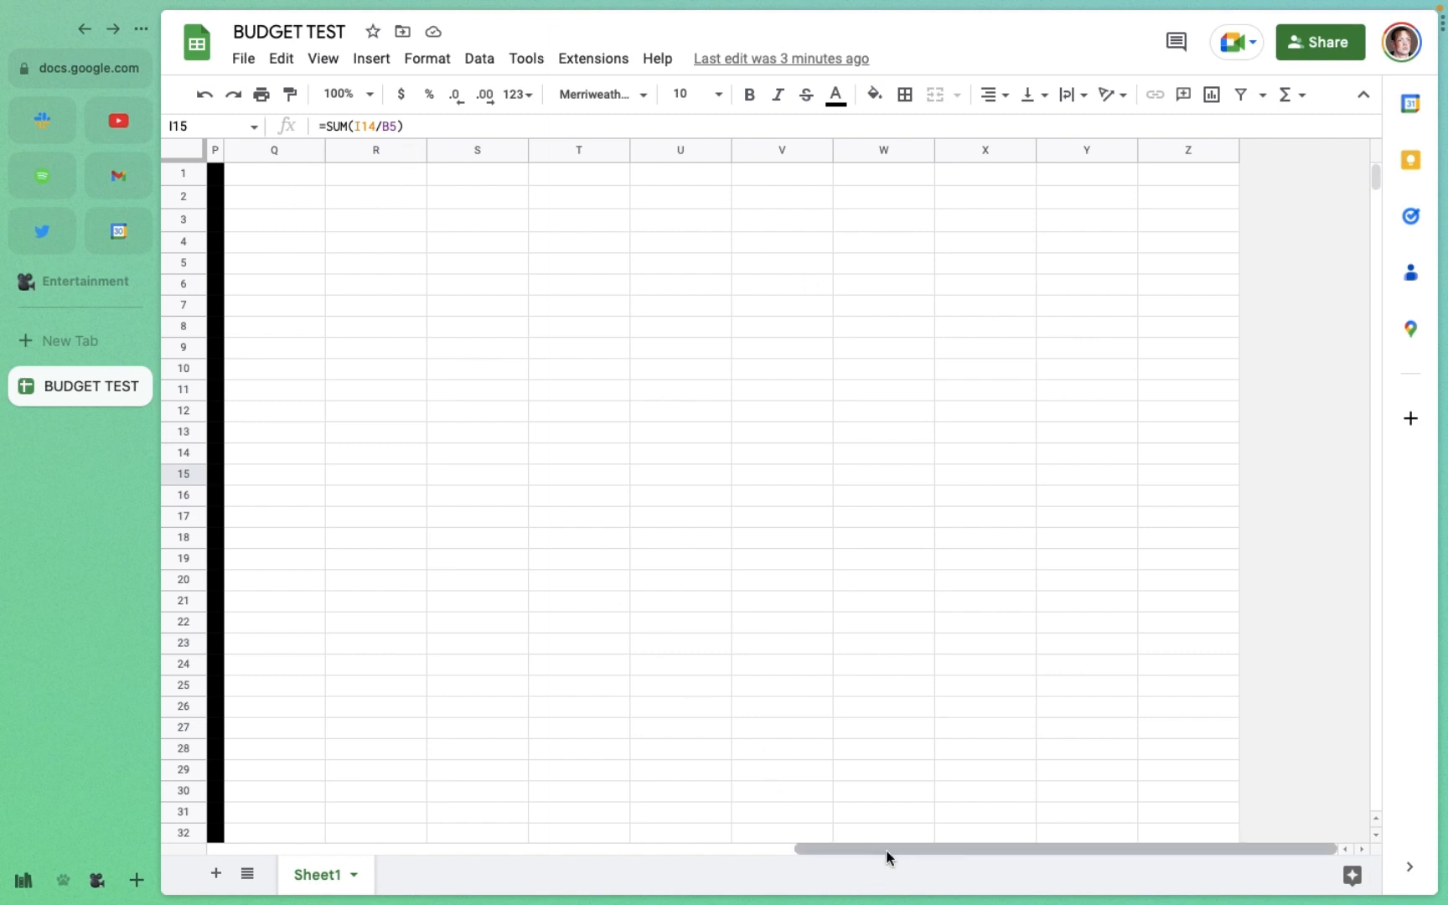
Step: Fill the header cells Q1:T1 with magenta and enter the heading "Savings" in Q1
drag(887, 852, 845, 856)
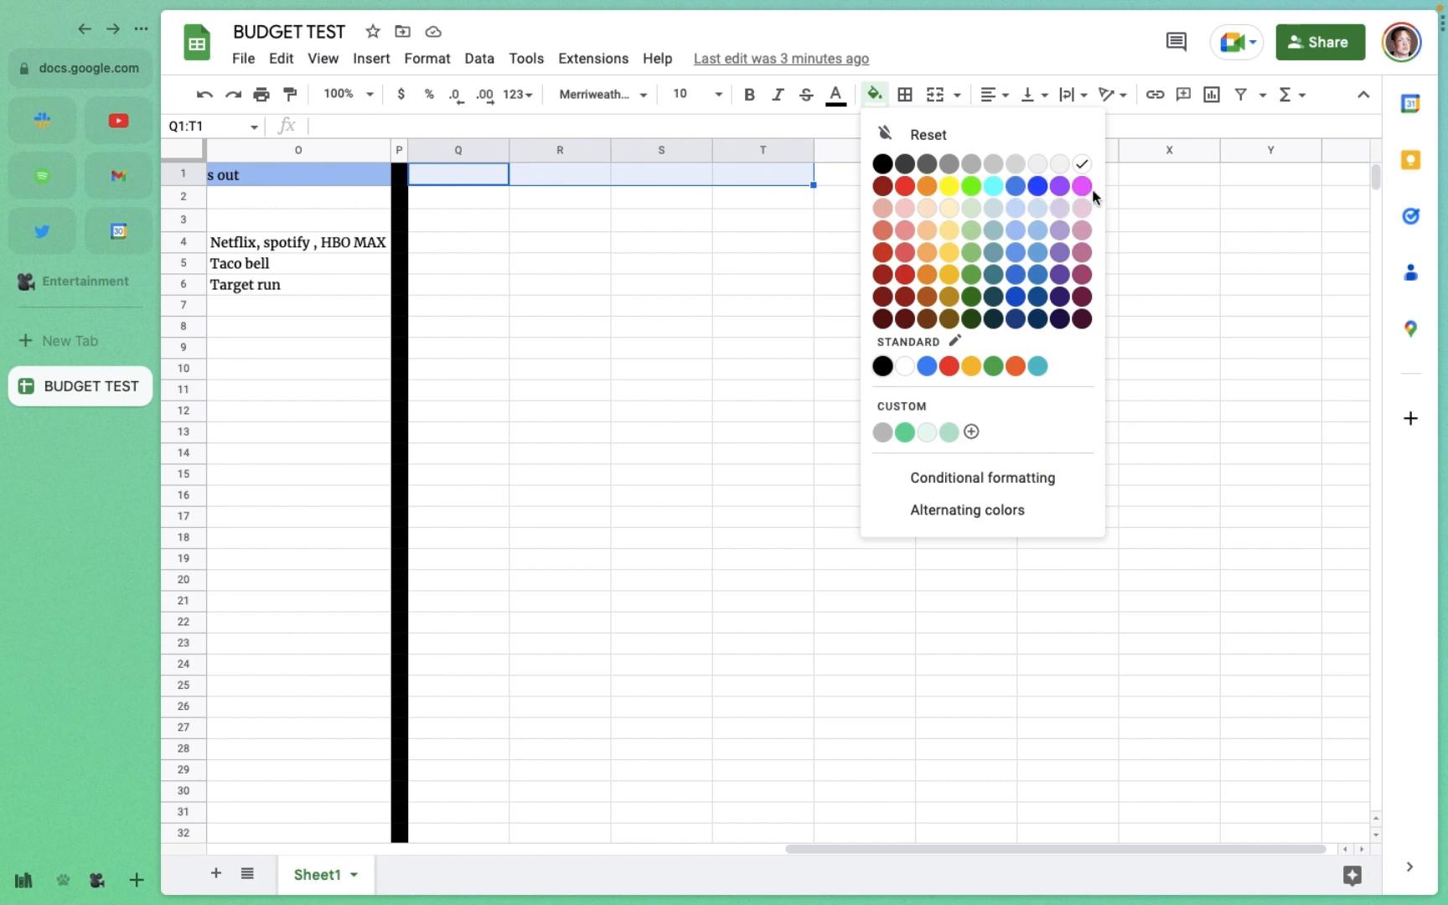
click(1082, 186)
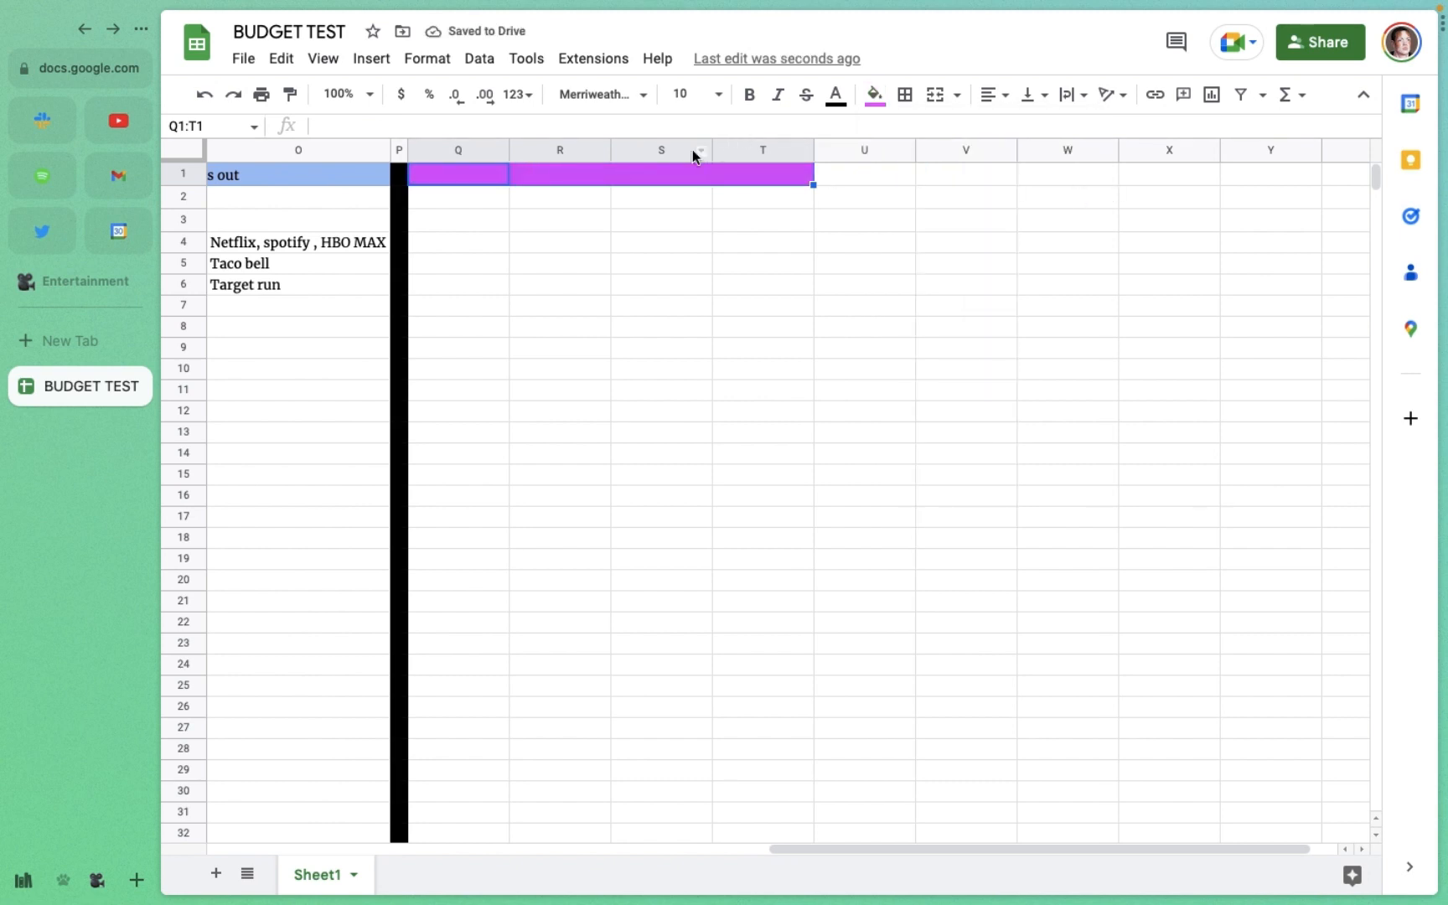
click(546, 178)
click(506, 172)
text(Savings)
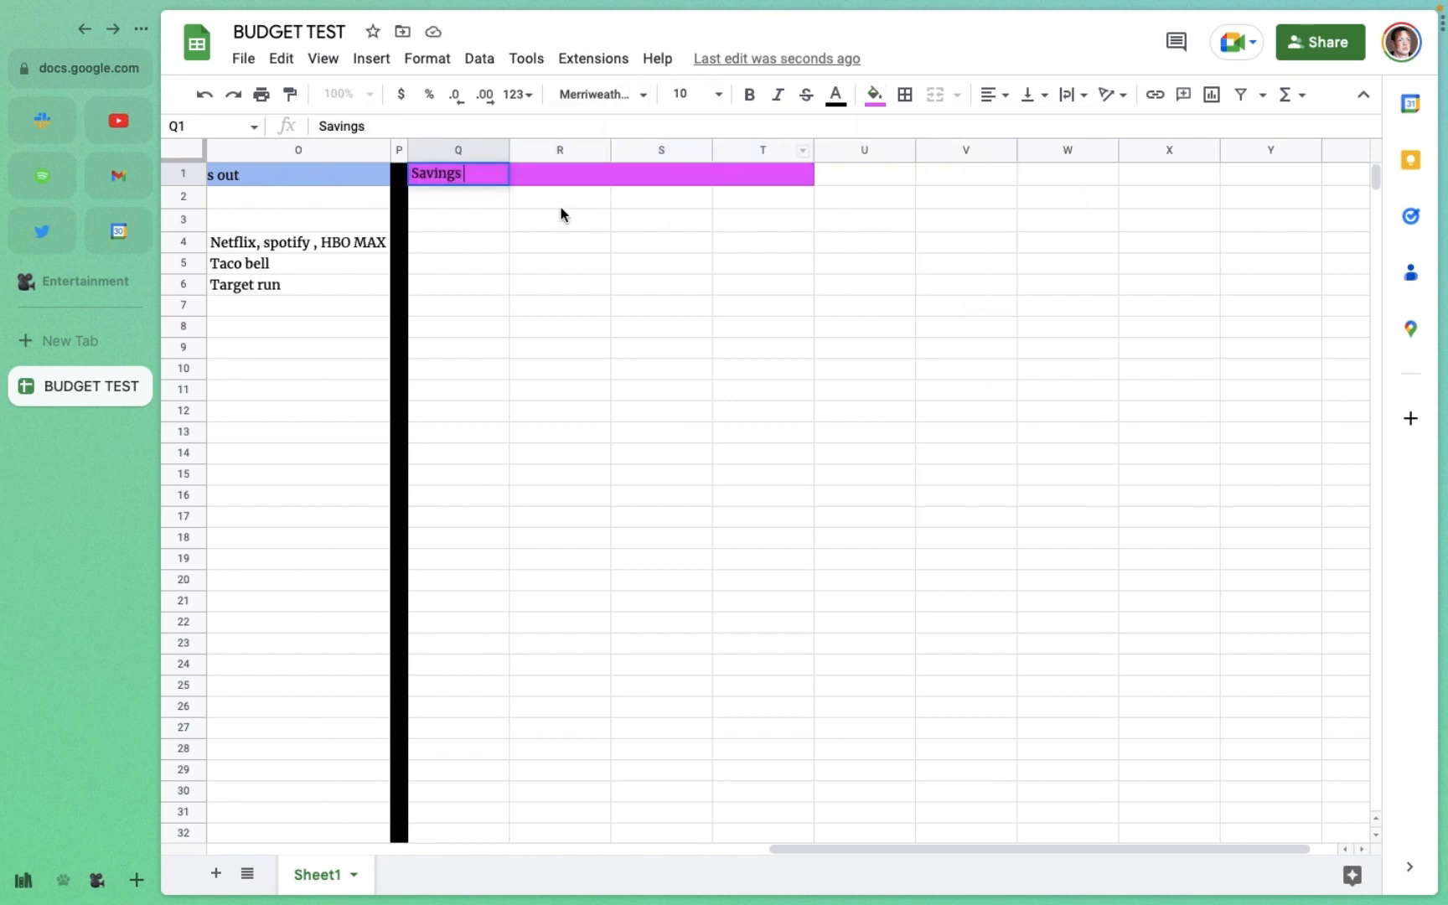
key(Return)
Step: Merge Q1:T1 and center the Savings heading across it
drag(486, 176, 788, 175)
click(788, 176)
click(935, 95)
click(994, 96)
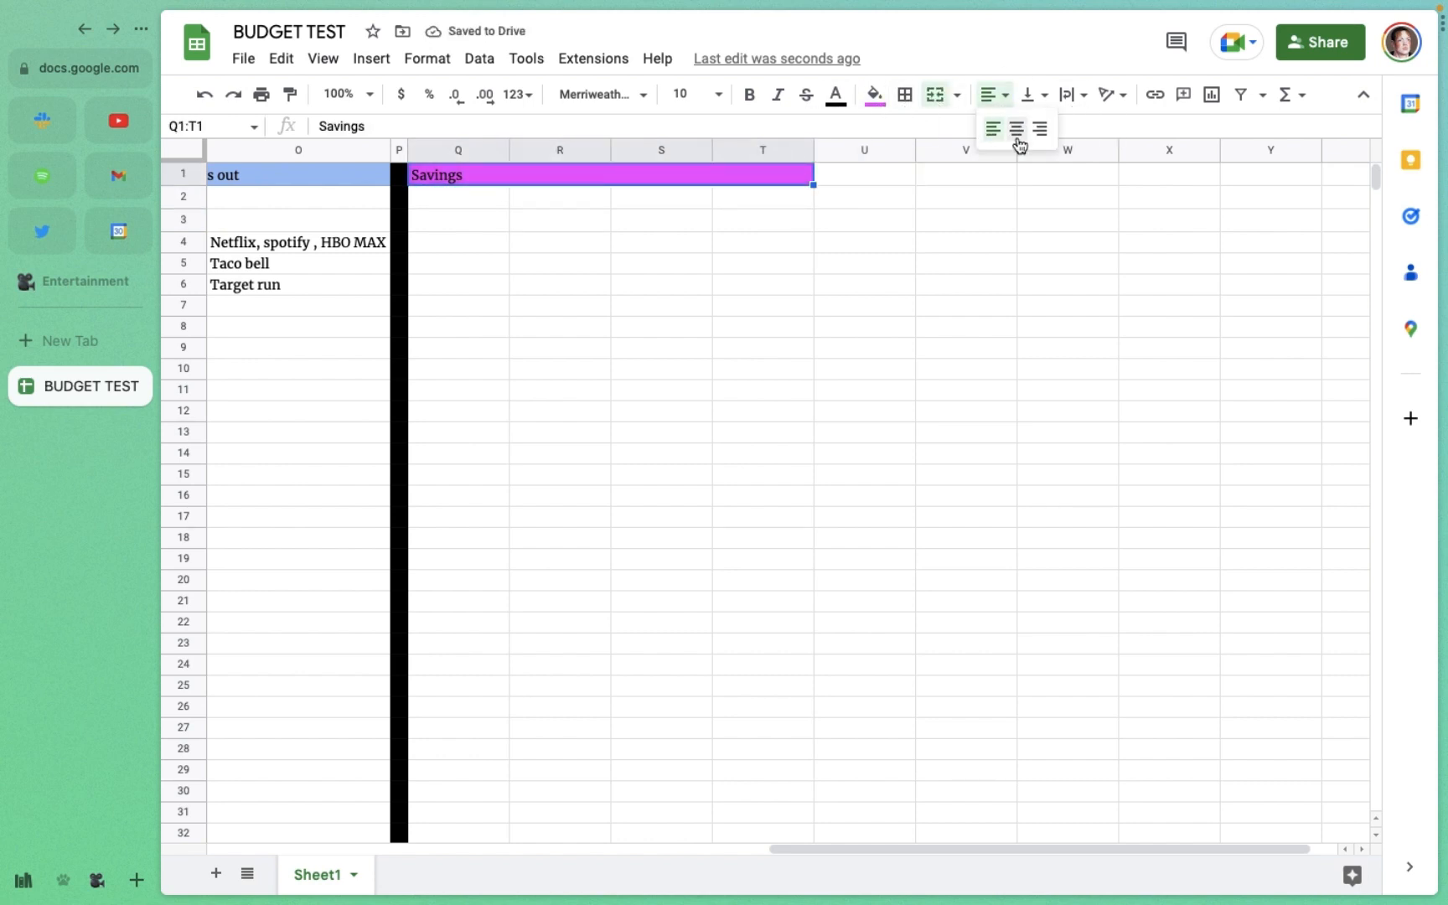
click(1017, 134)
Step: Add the first savings entry with the label "M1" in Q2 and the amount 300 in R2
click(471, 196)
text(M1)
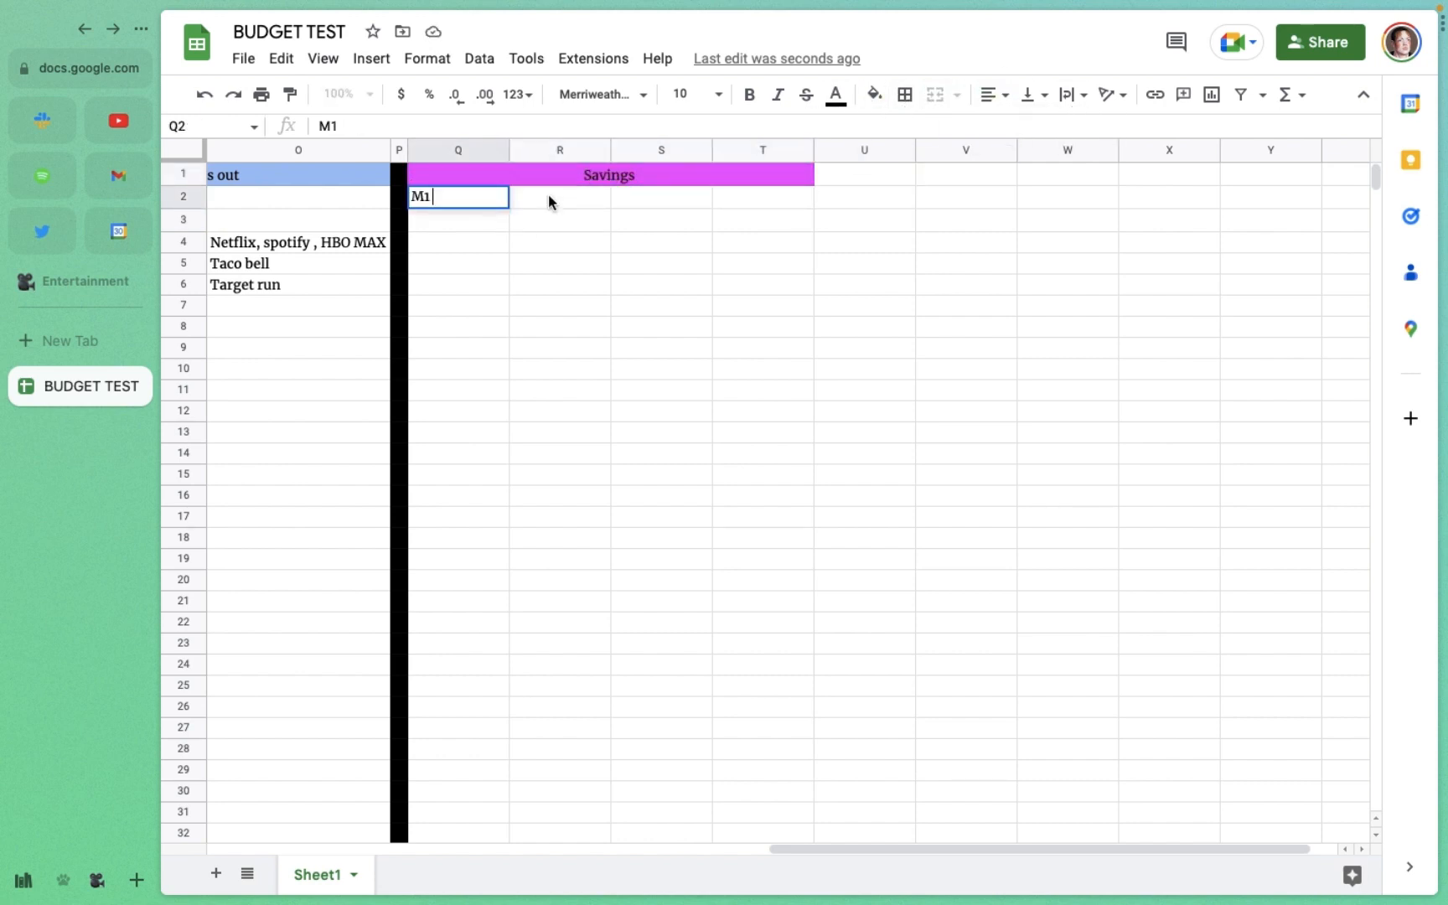
click(551, 202)
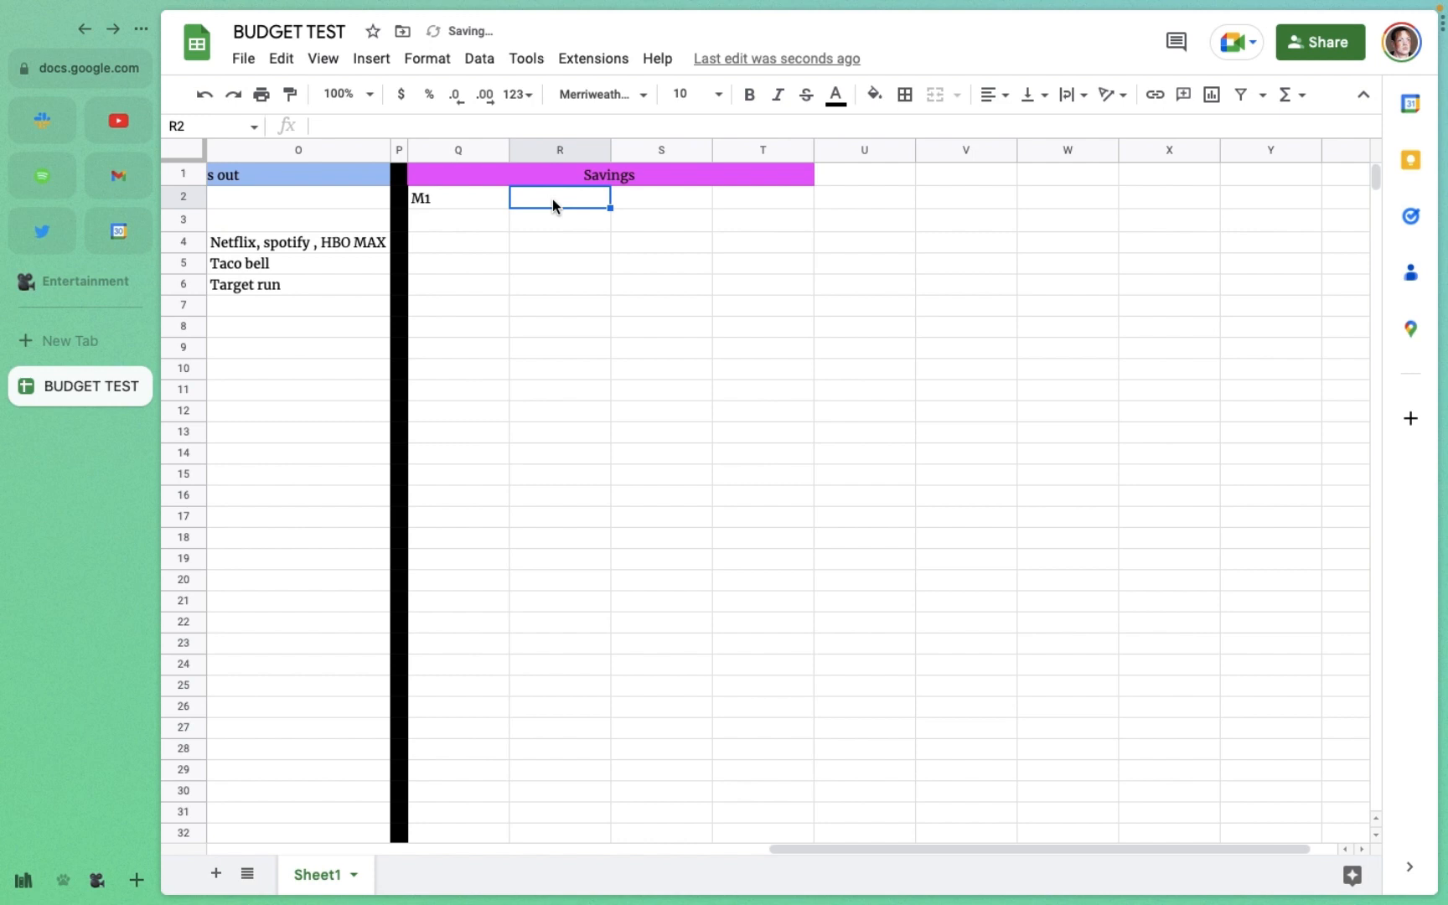
text(300)
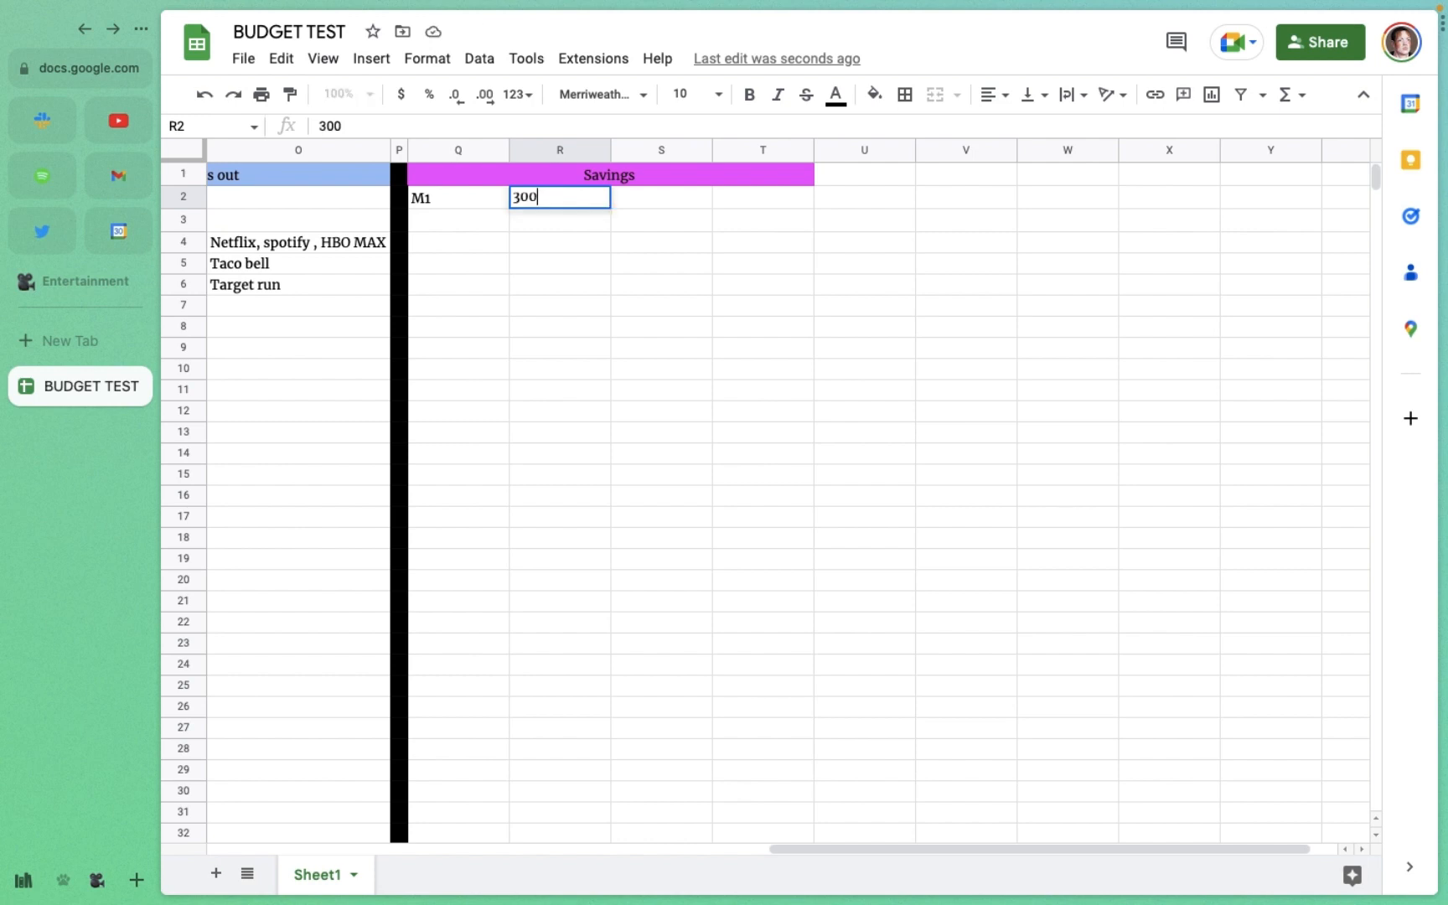
click(526, 219)
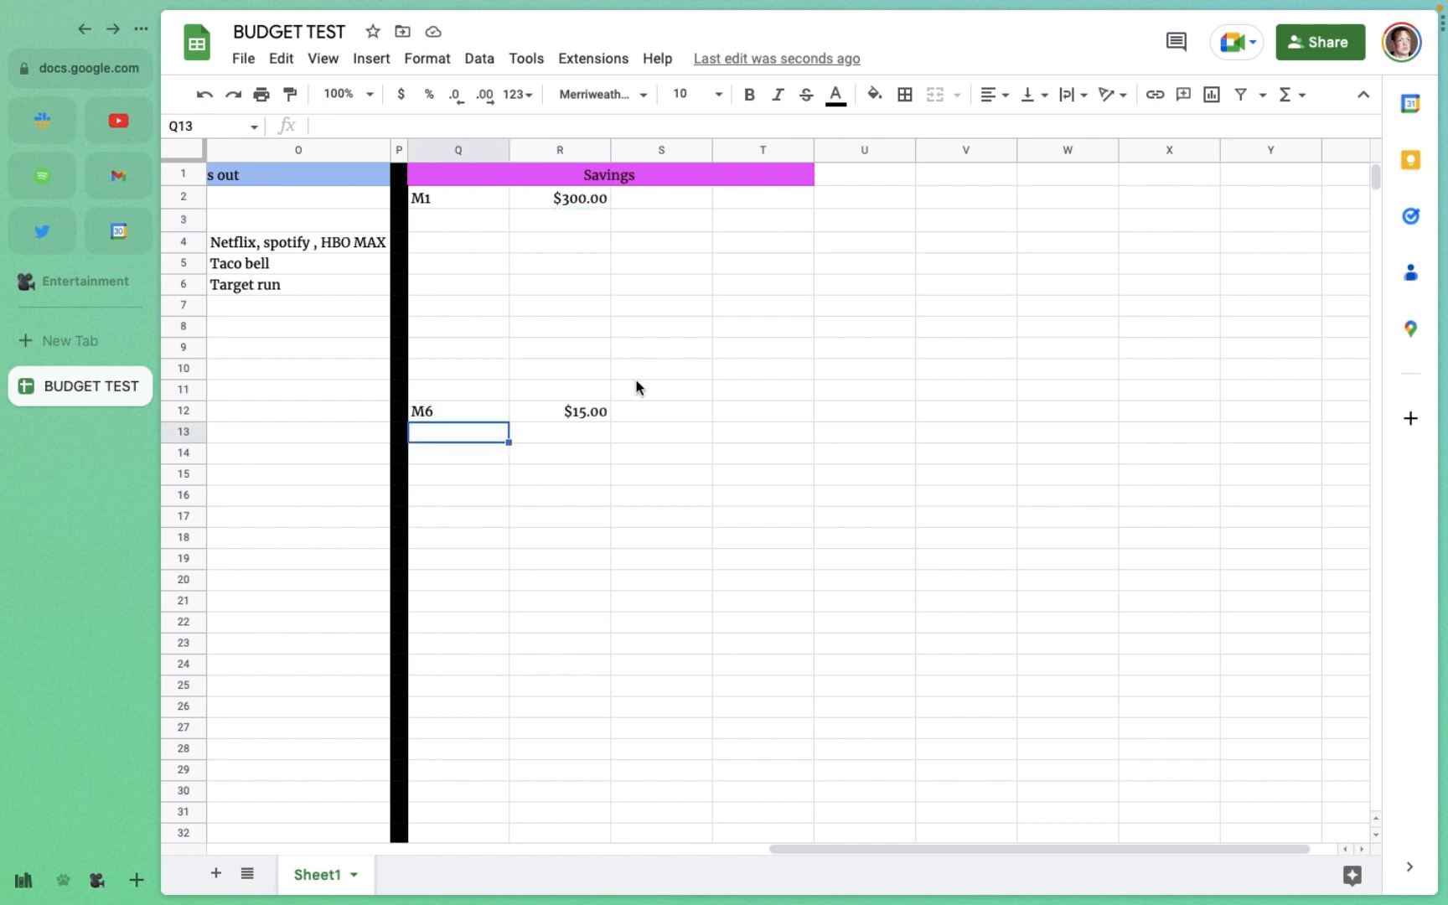
Step: Enter the label "tOTAL" in Q13 below the M6 savings row
text(tOTAL)
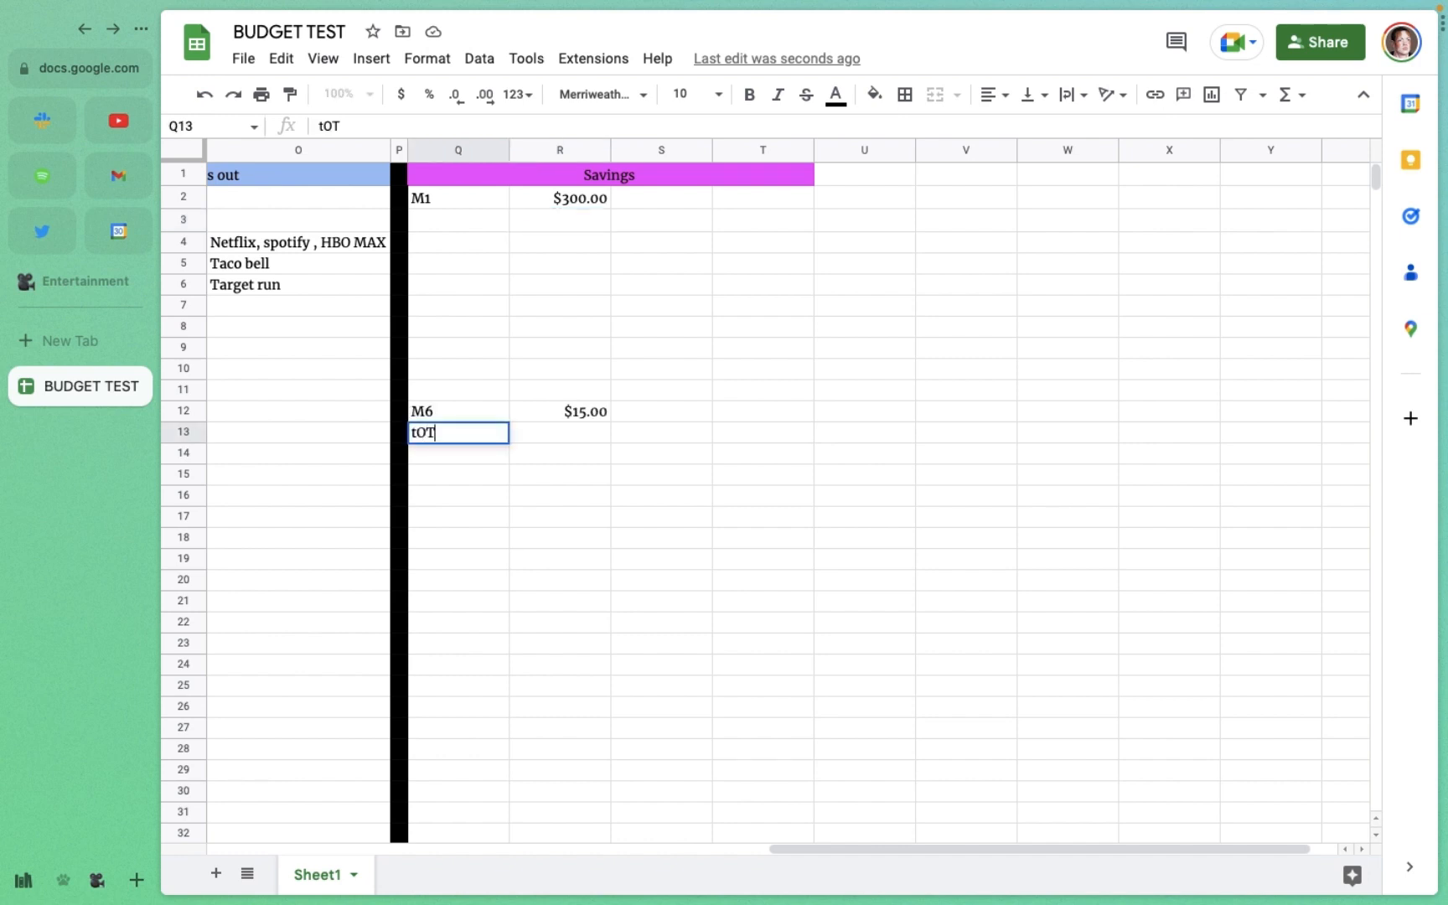
key(BackSpace)
key(BackSpace)
key(BackSpace)
key(BackSpace)
key(BackSpace)
text(tOTAL)
click(693, 205)
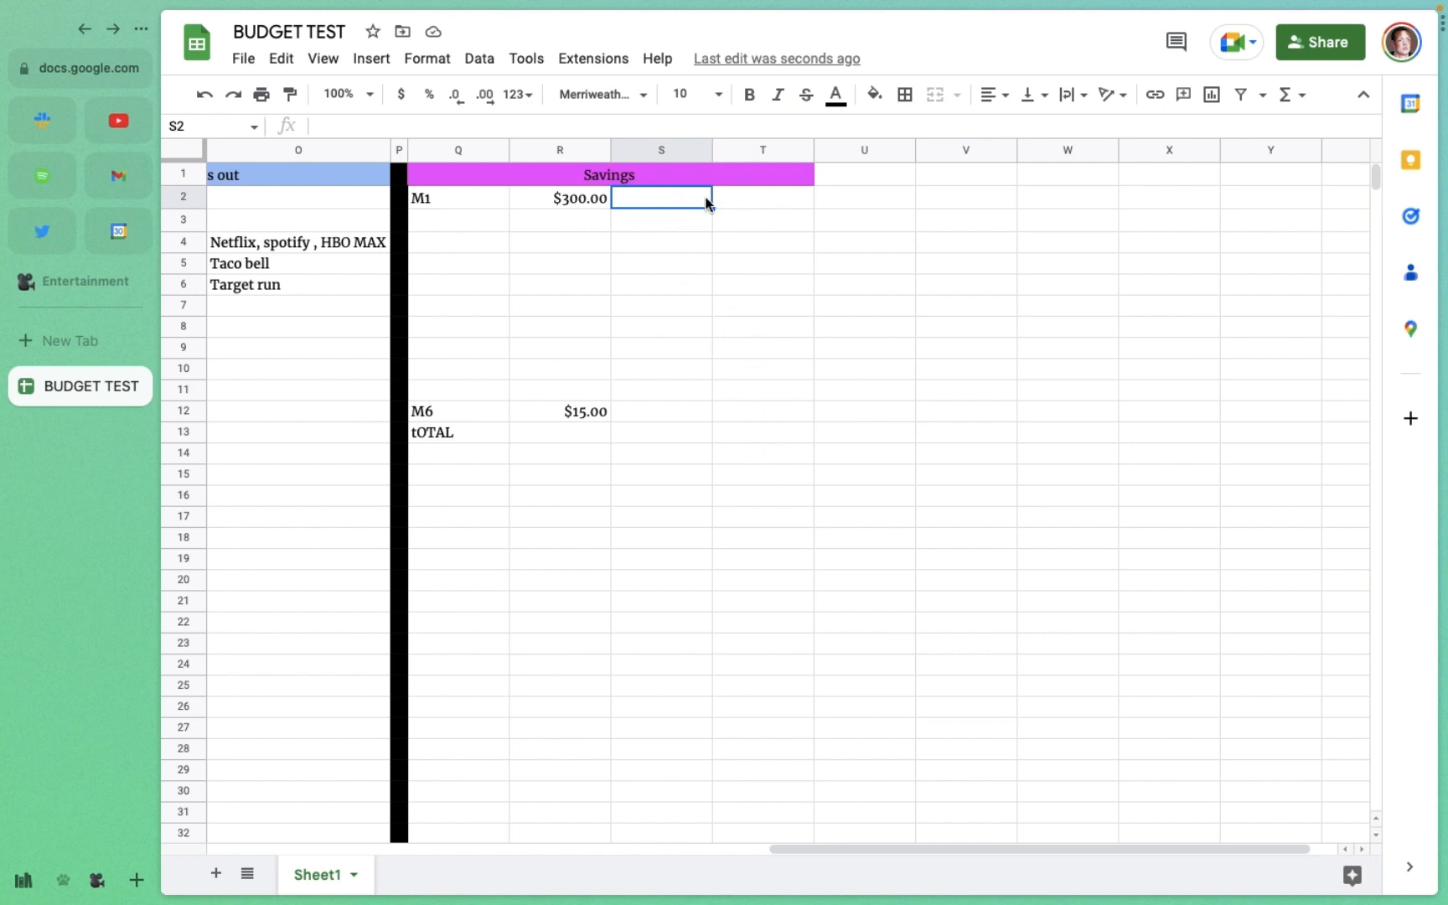
Step: Correct the capitalization of the label in Q13 so it reads "TOTAL"
click(546, 439)
click(417, 439)
double_click(418, 439)
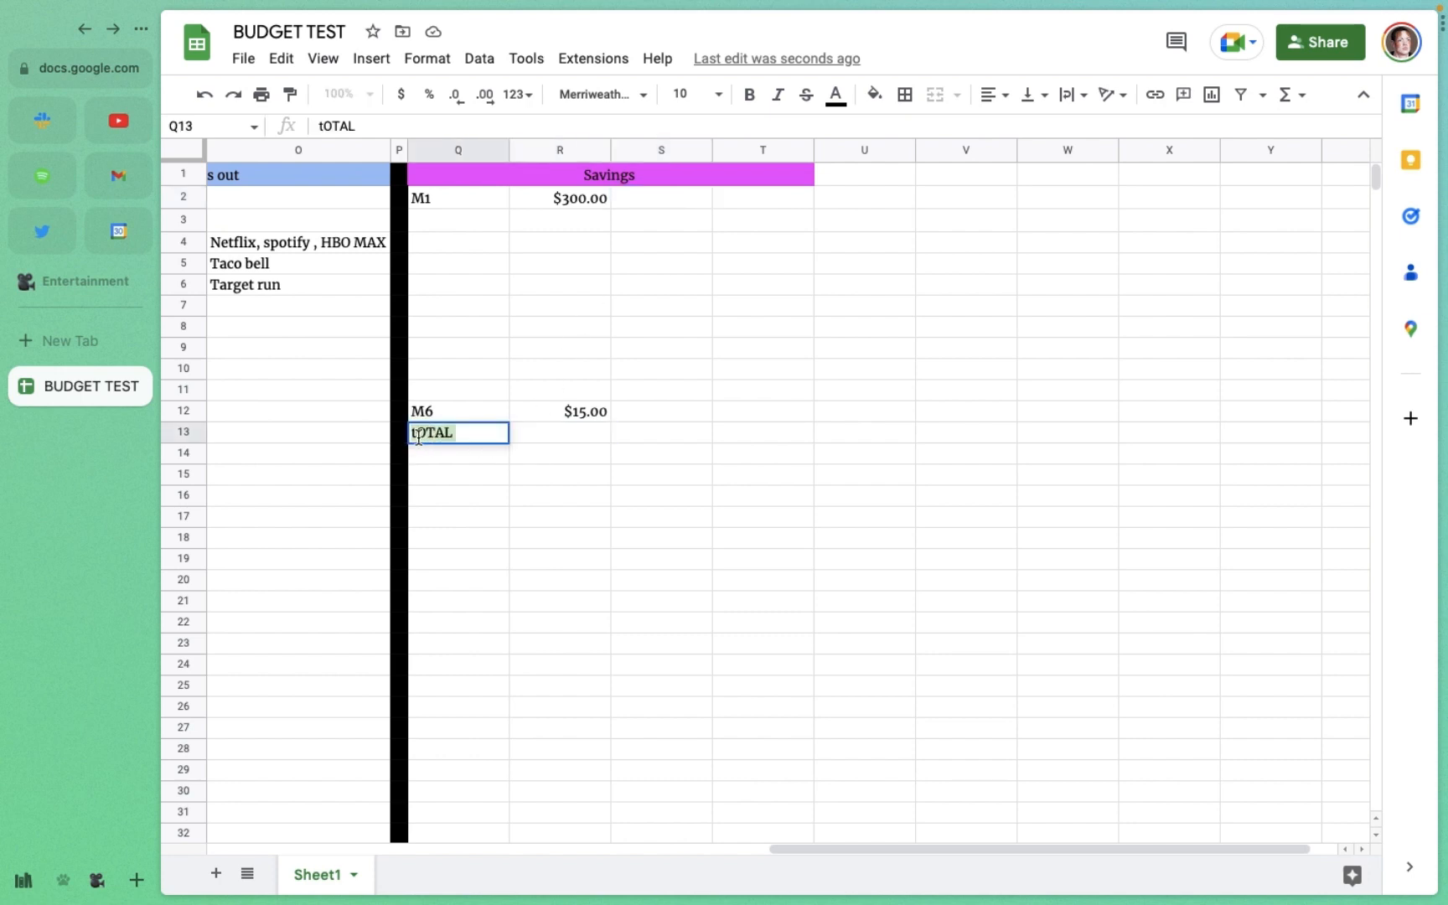
key(BackSpace)
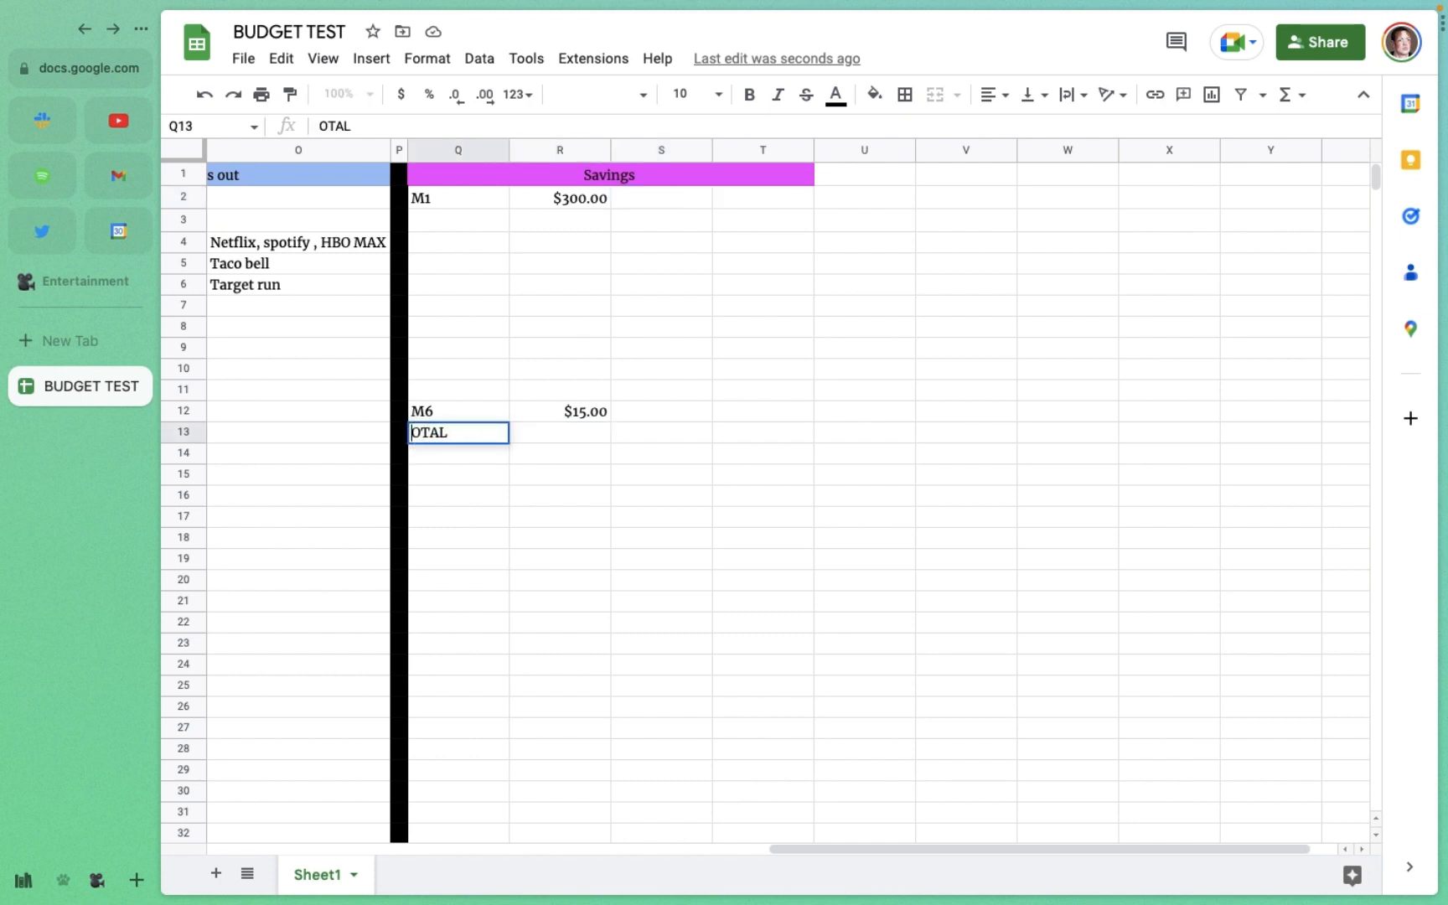
text(T)
click(543, 433)
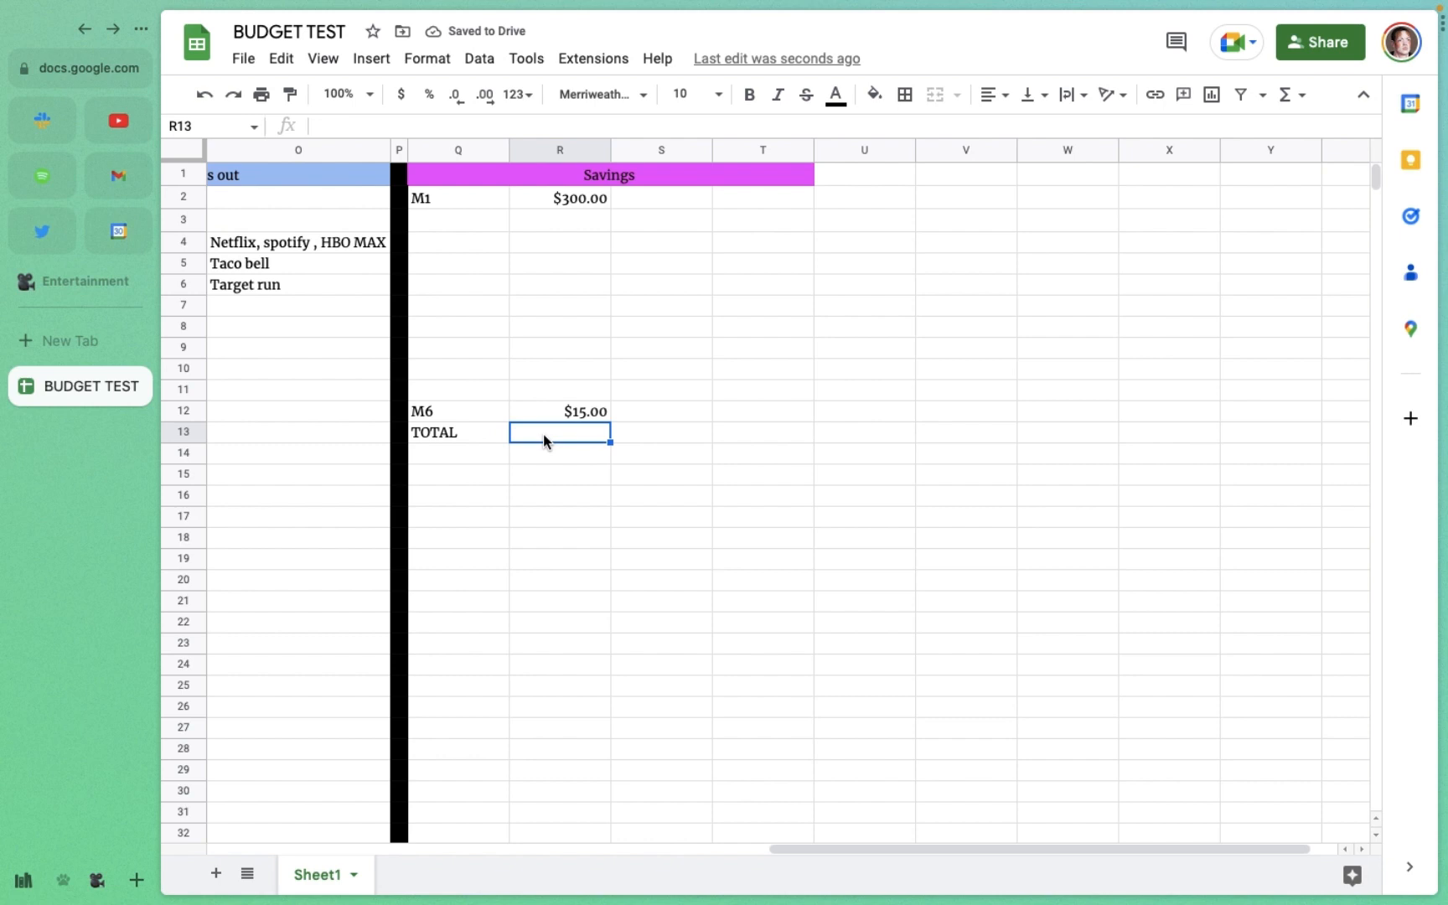
Step: Enter the formula =SUM(R2+R12) in R13 to total the M1 and M6 savings
text(=)
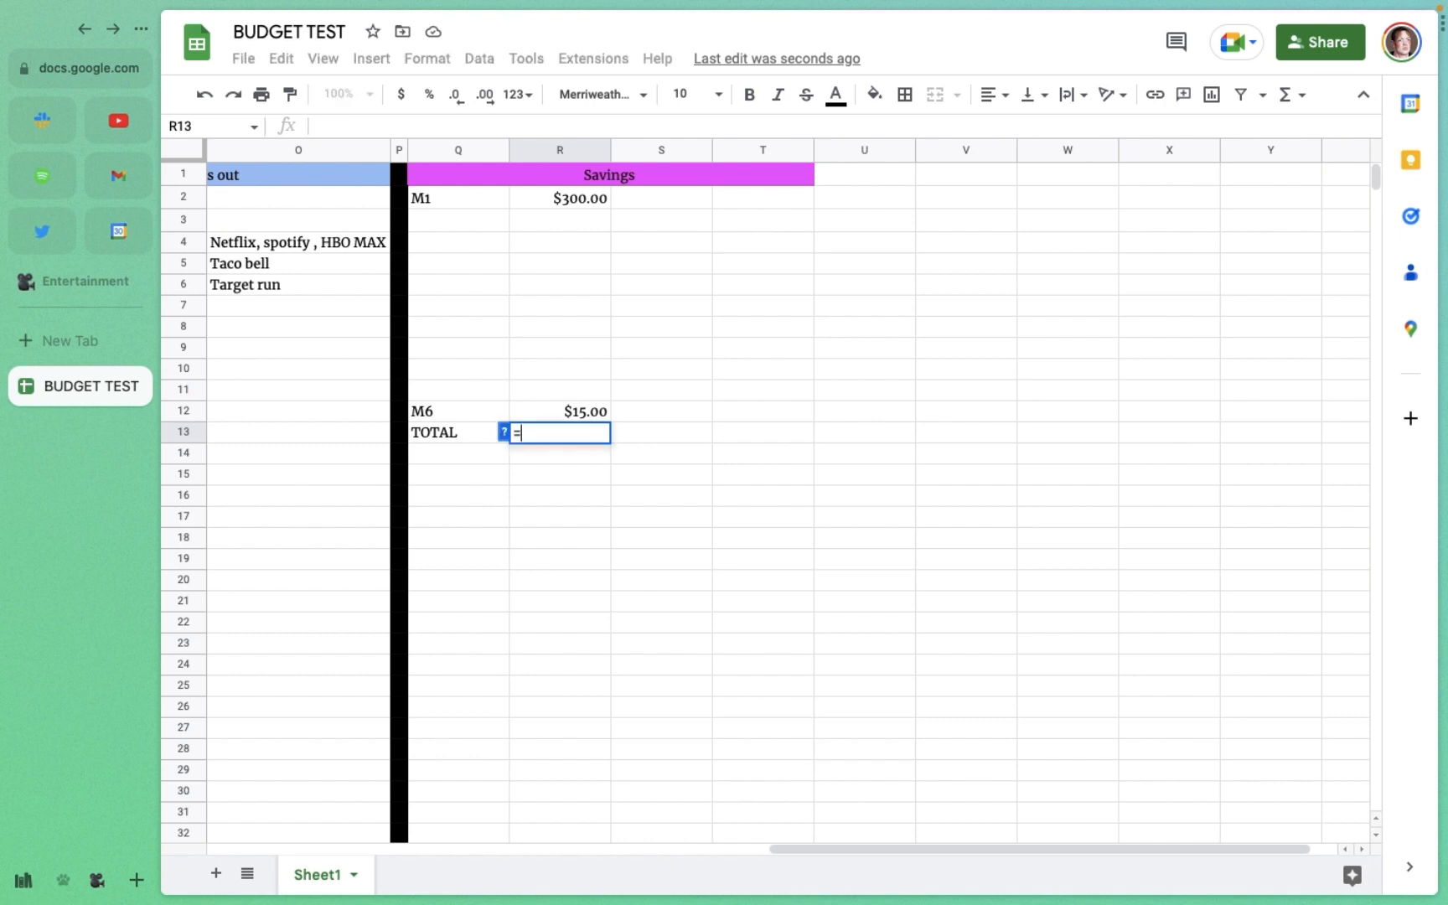
text(SUM(R)
key(BackSpace)
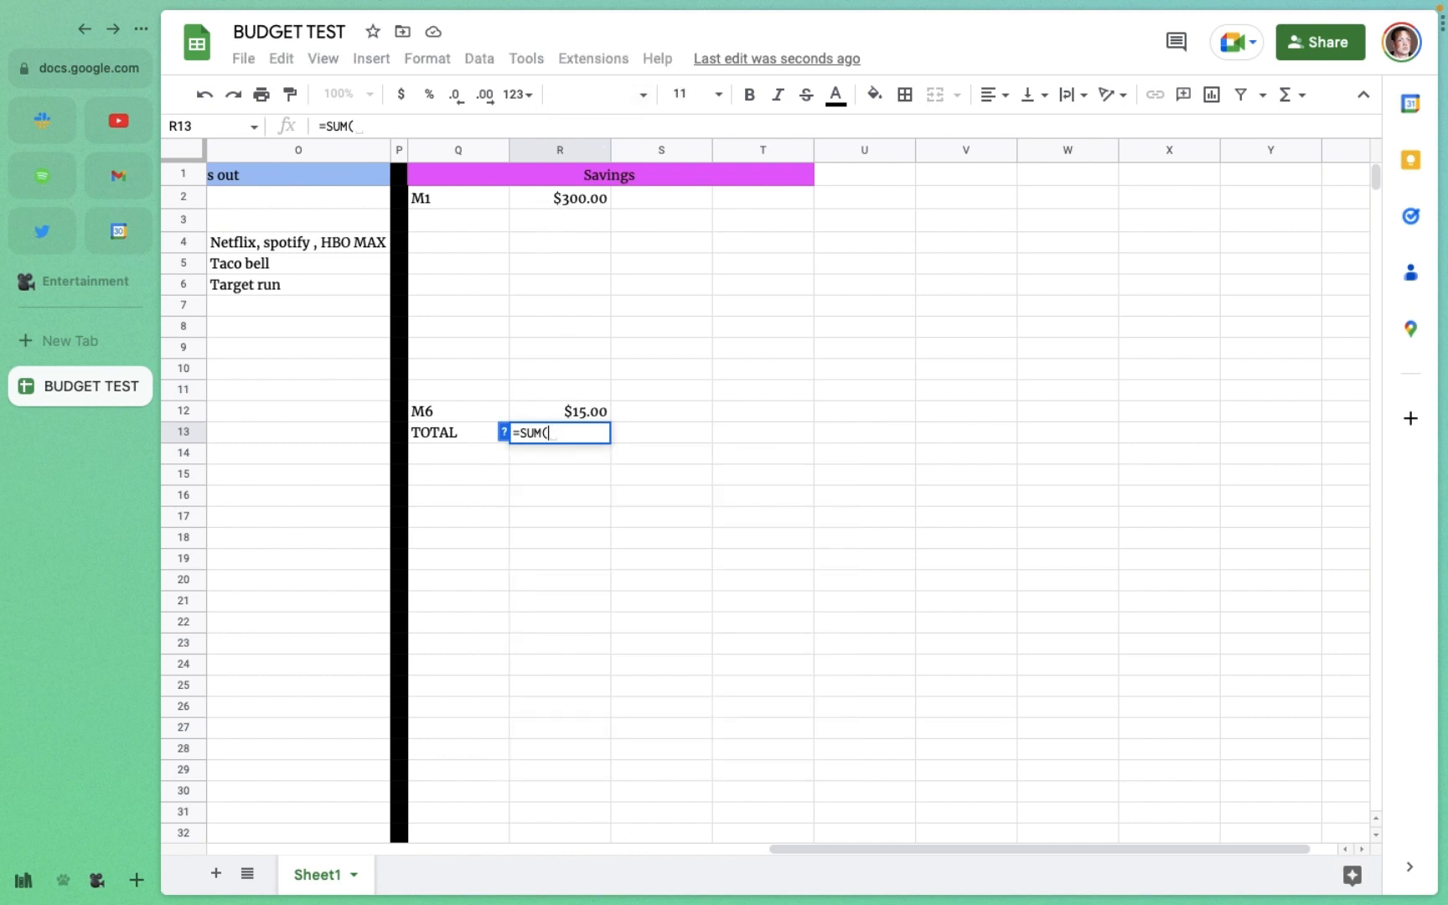
text(R)
key(BackSpace)
text(R)
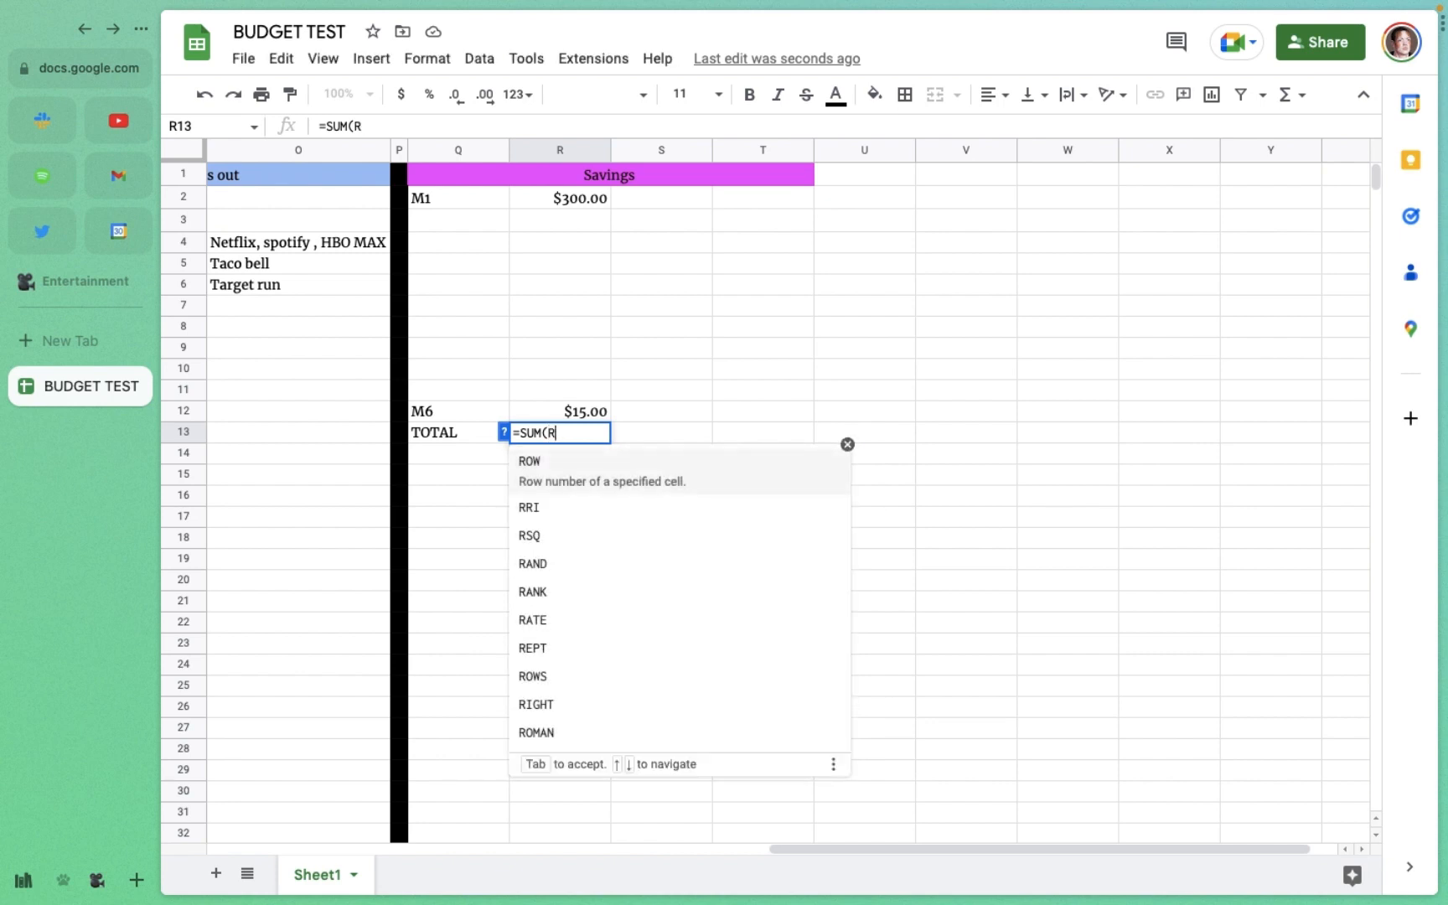
text(2)
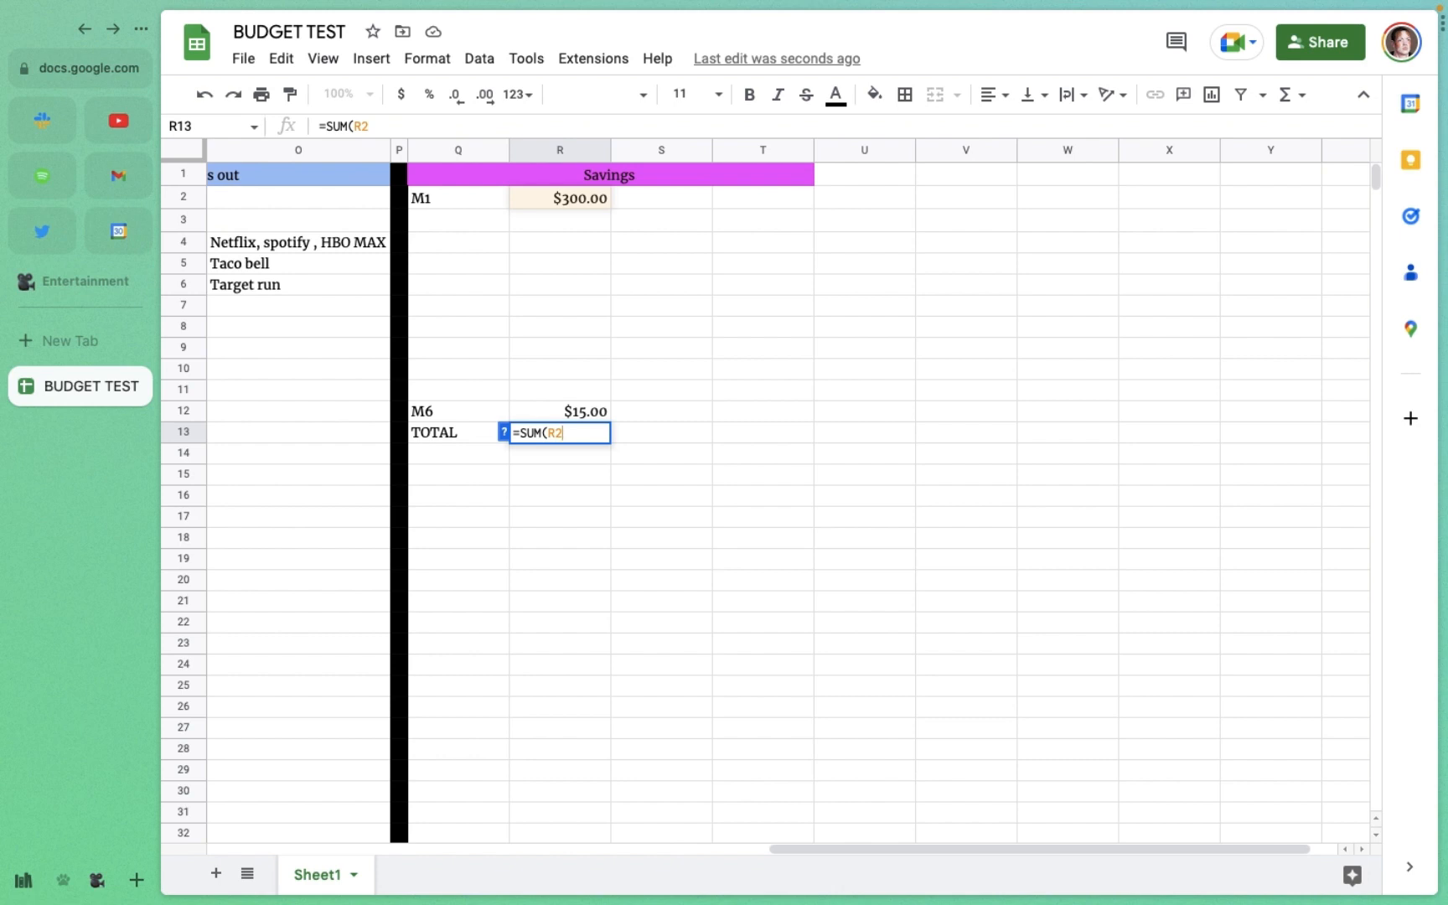
text(+)
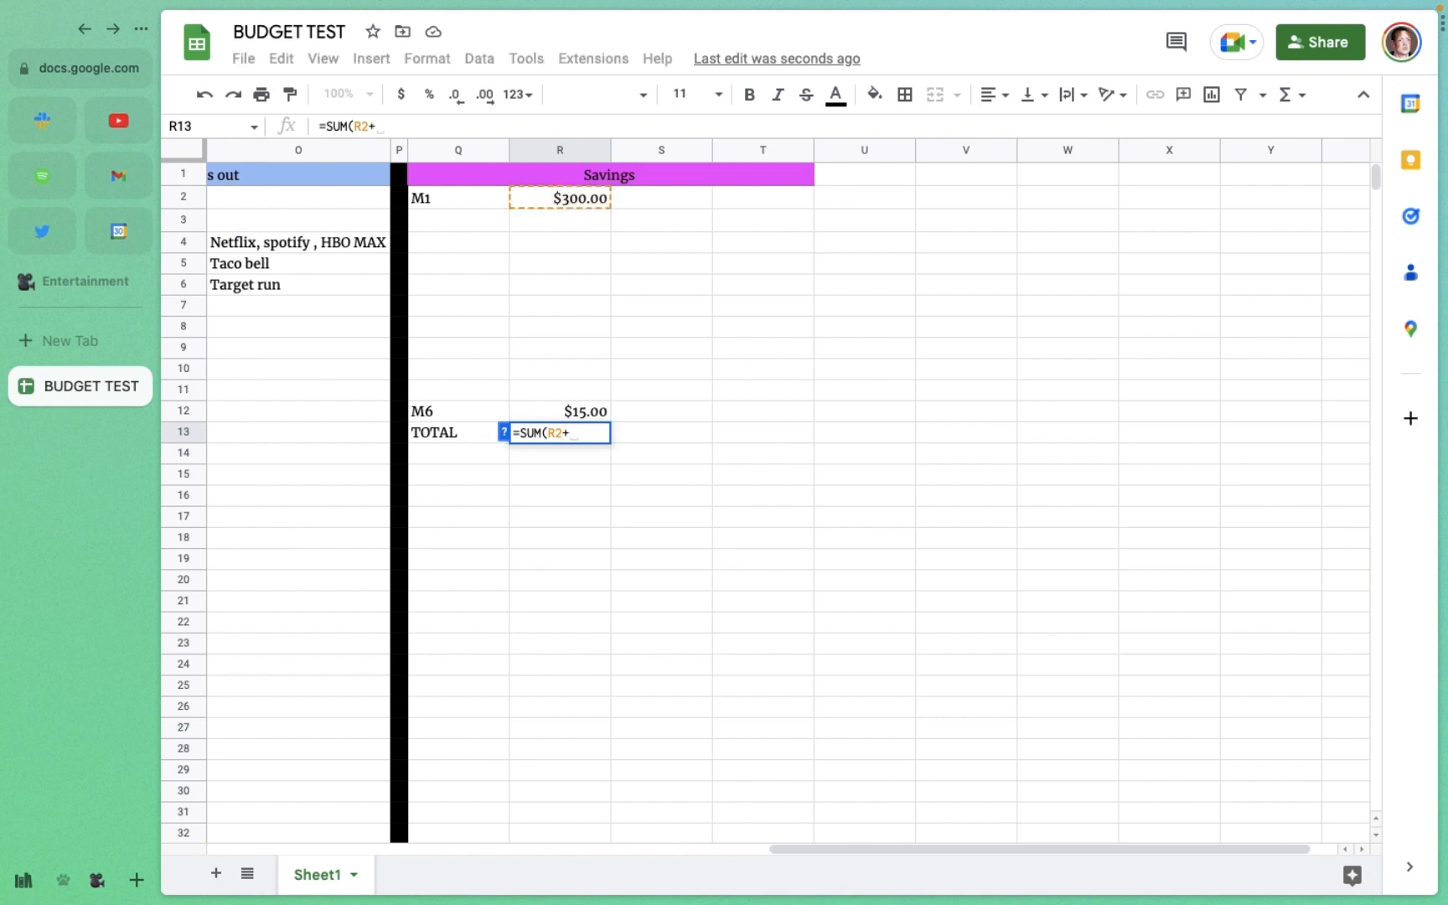
text(R)
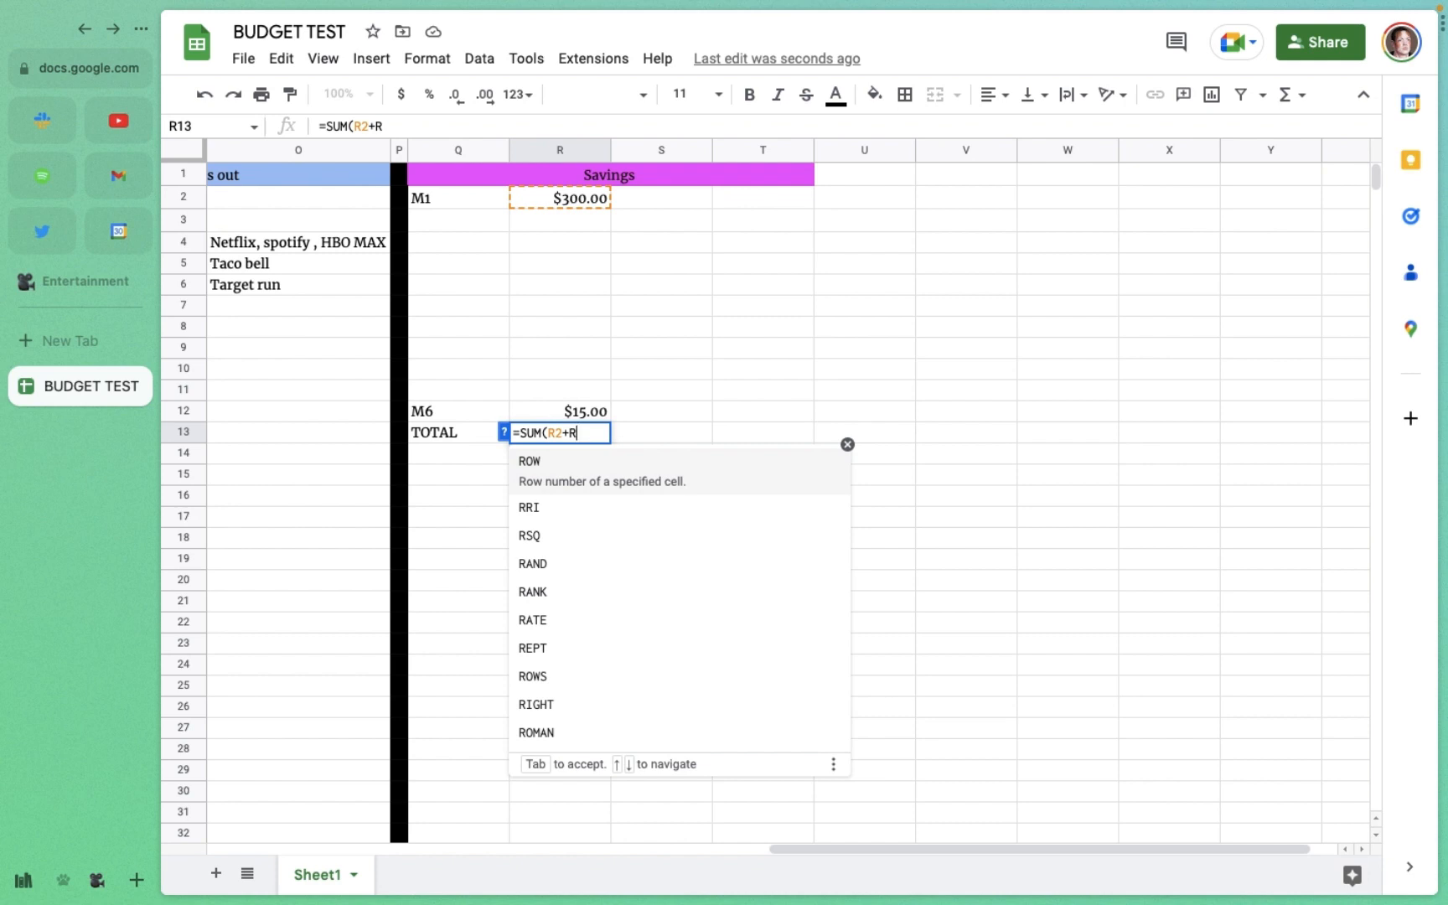
text(12)
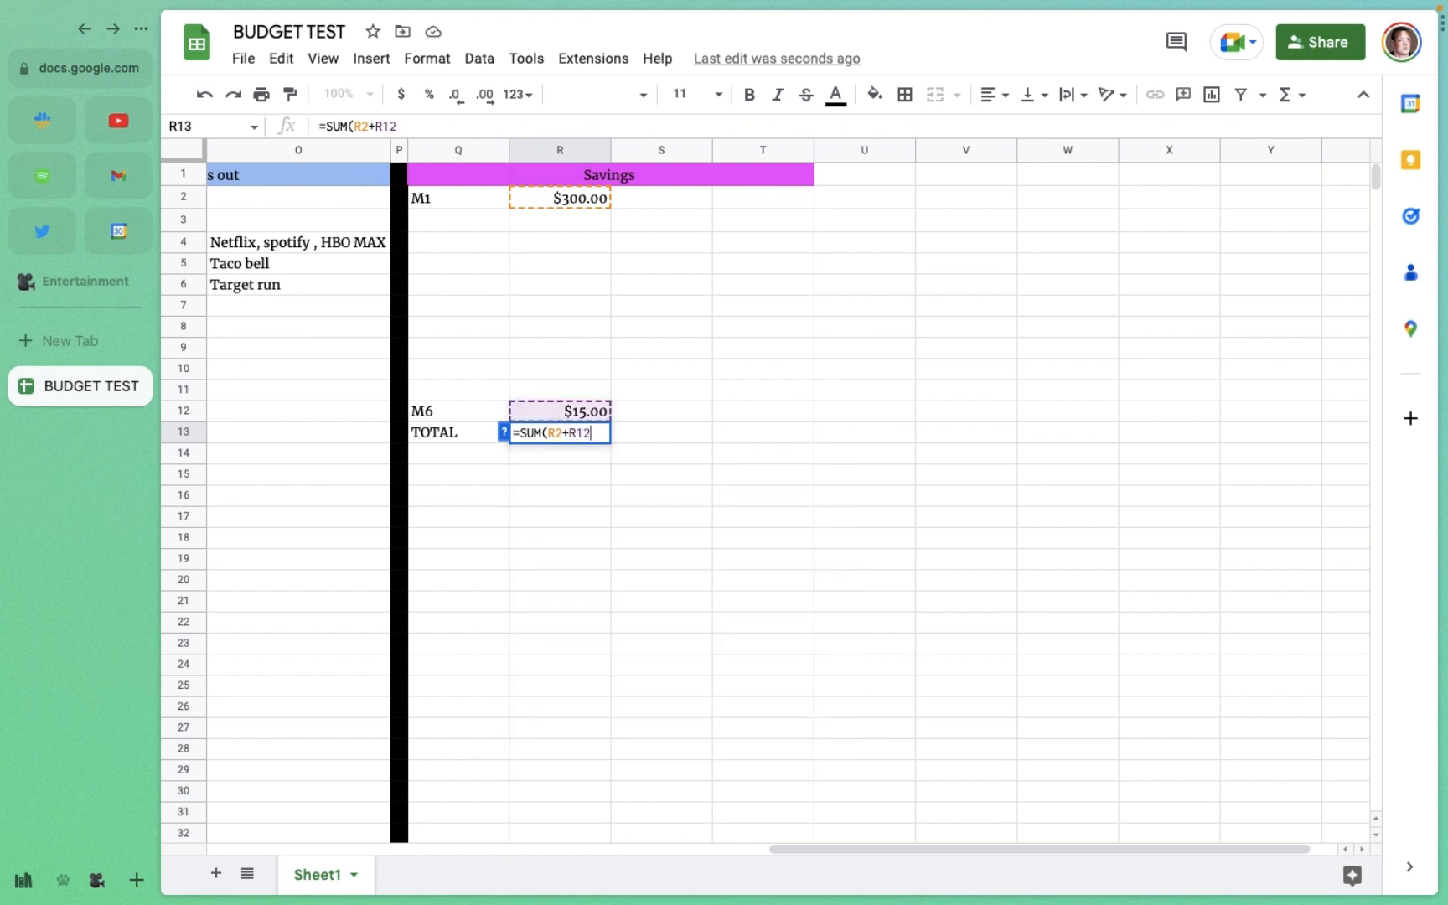
text())
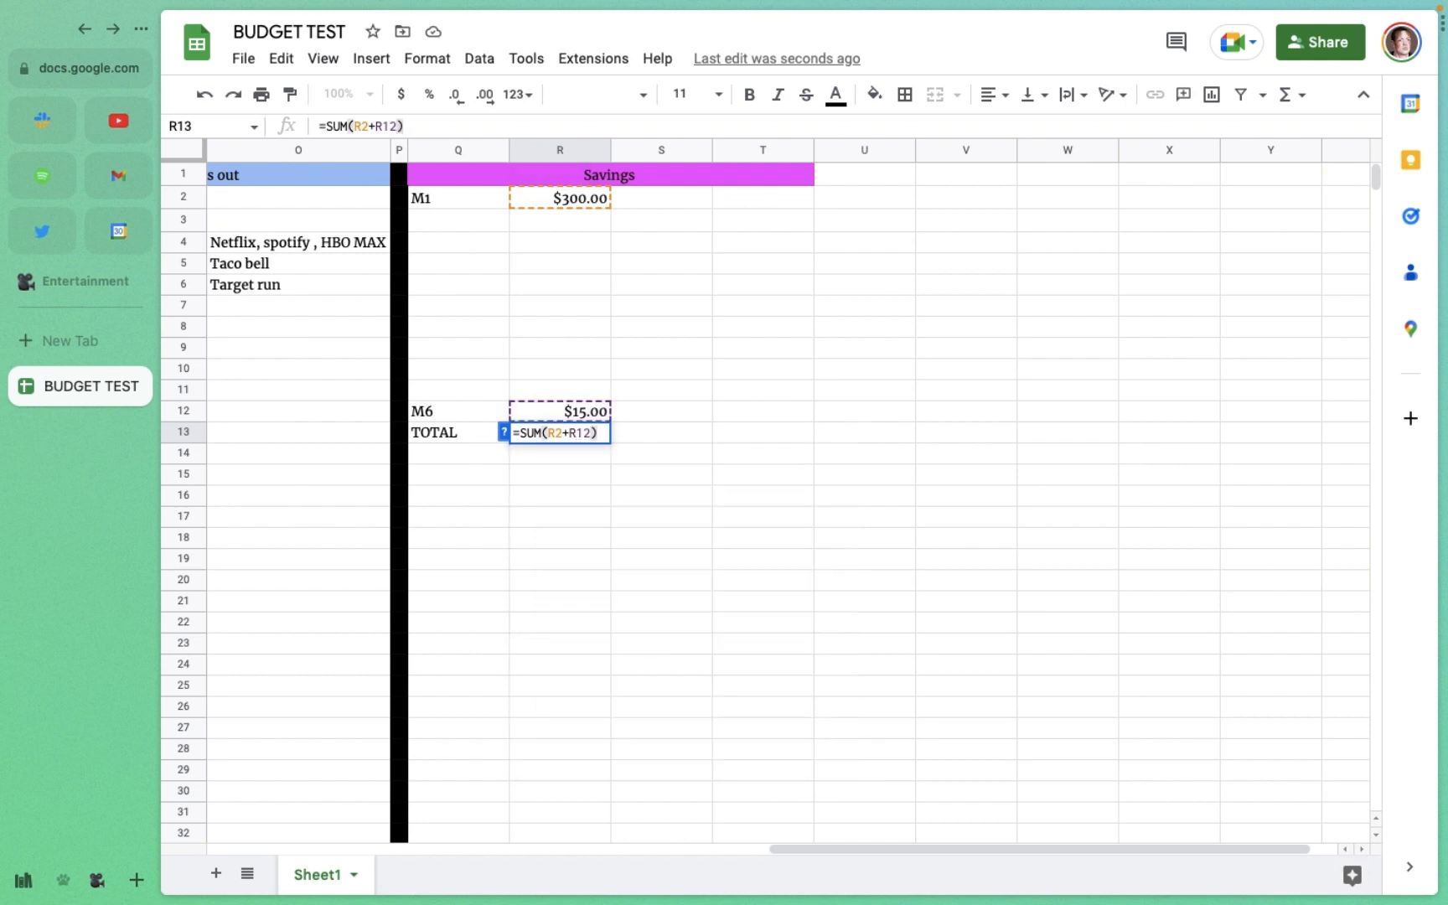
key(Return)
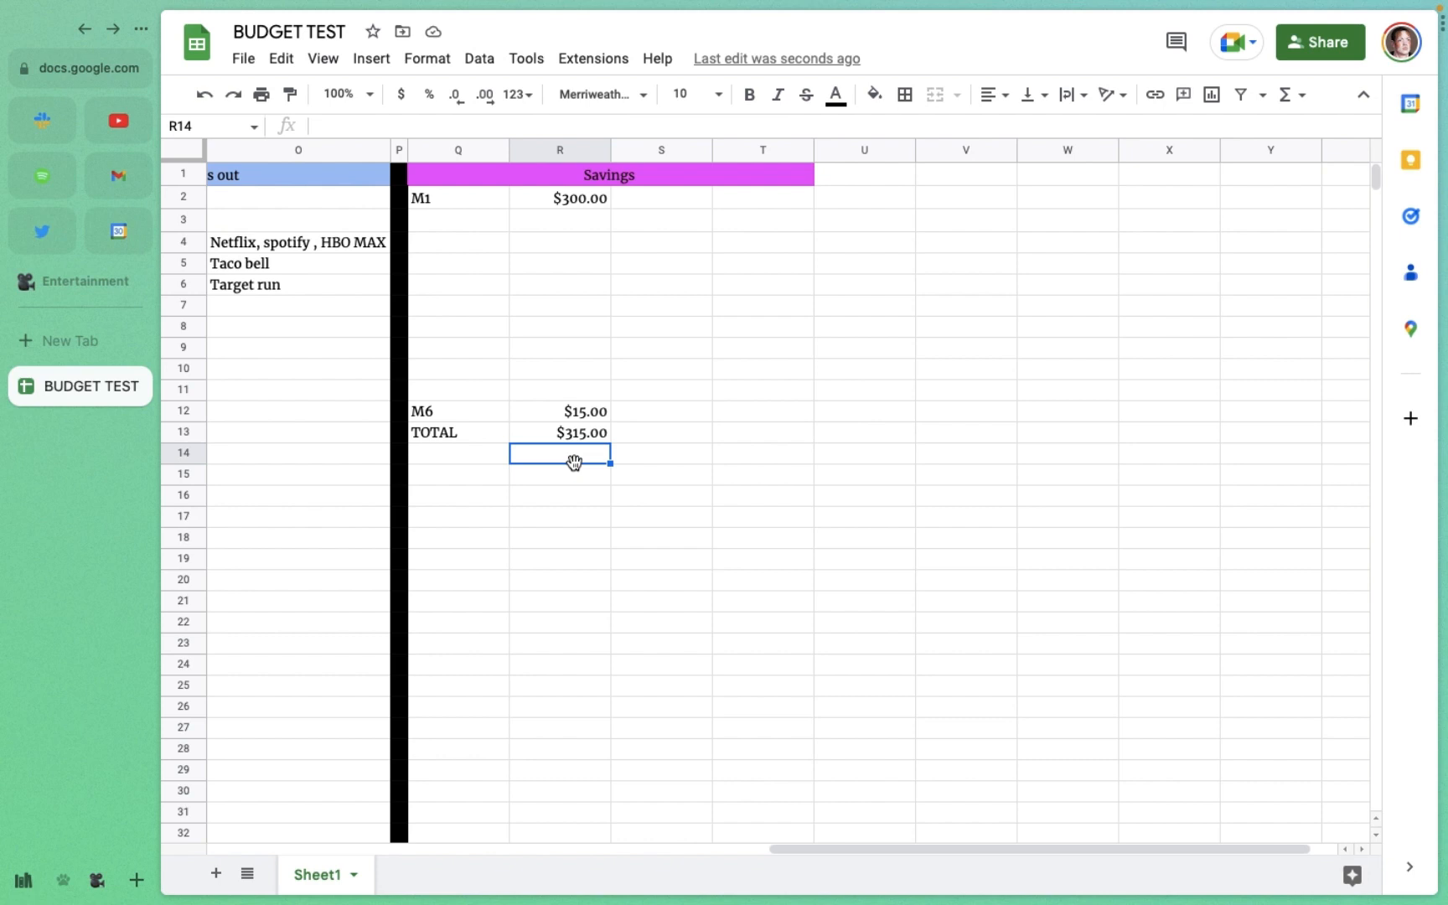
Step: Enter the label "Percent" in Q14 below the savings total
click(460, 467)
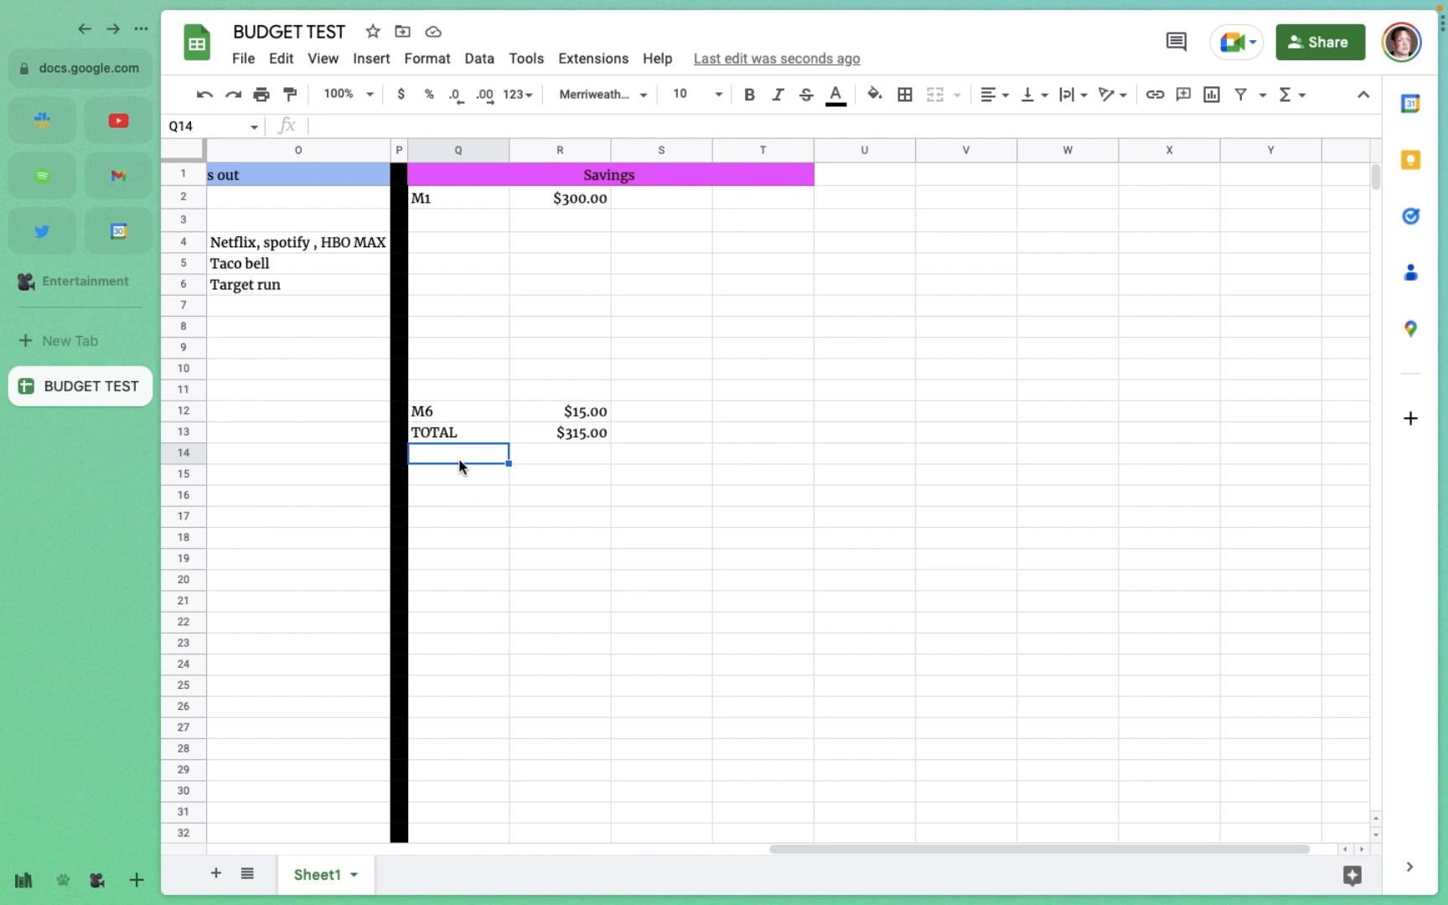
text(Percent)
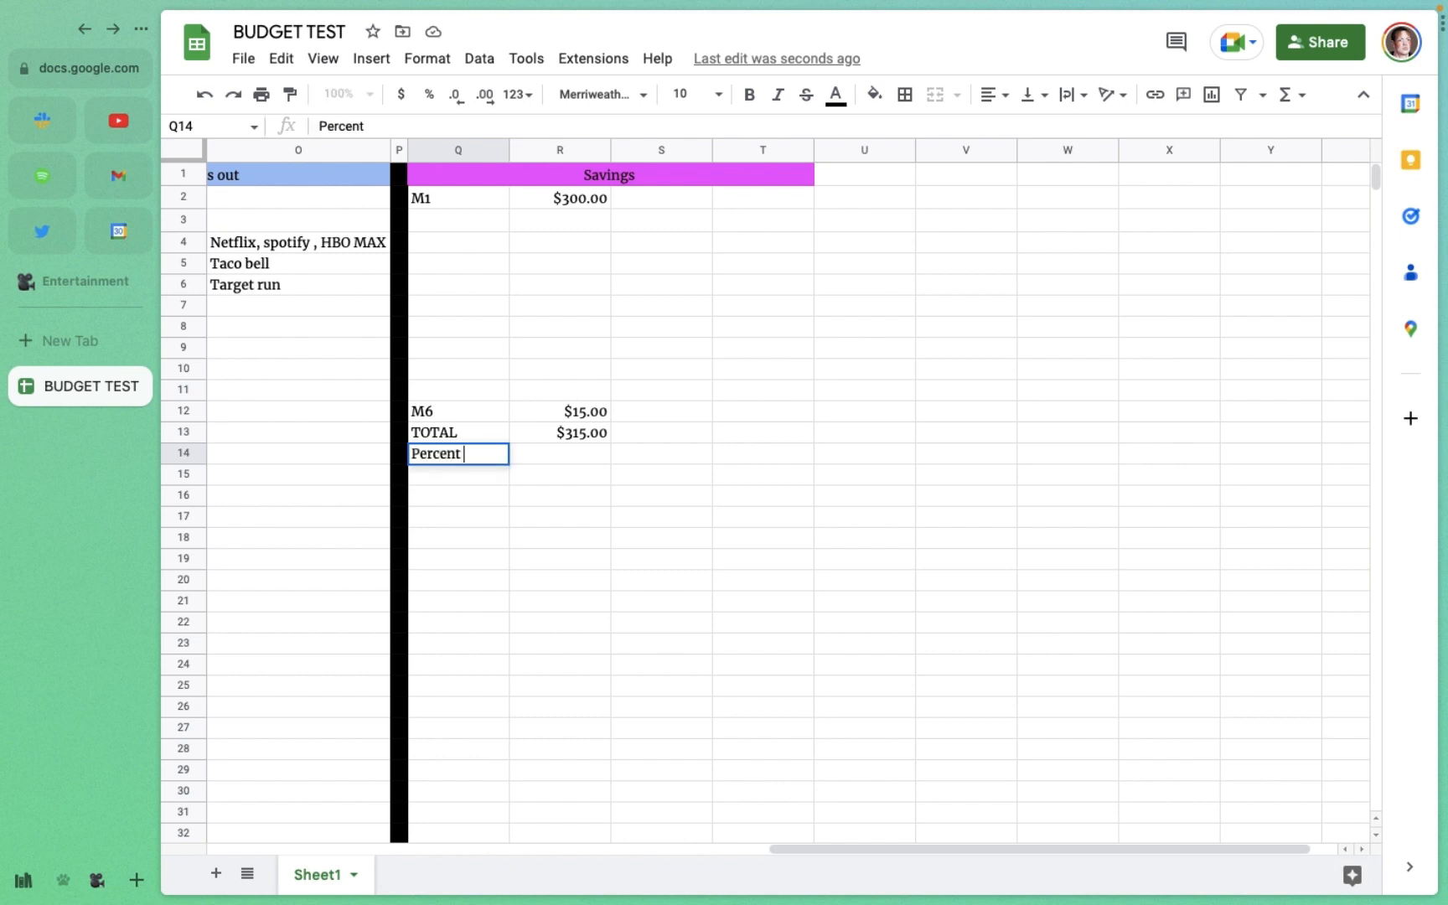
click(595, 452)
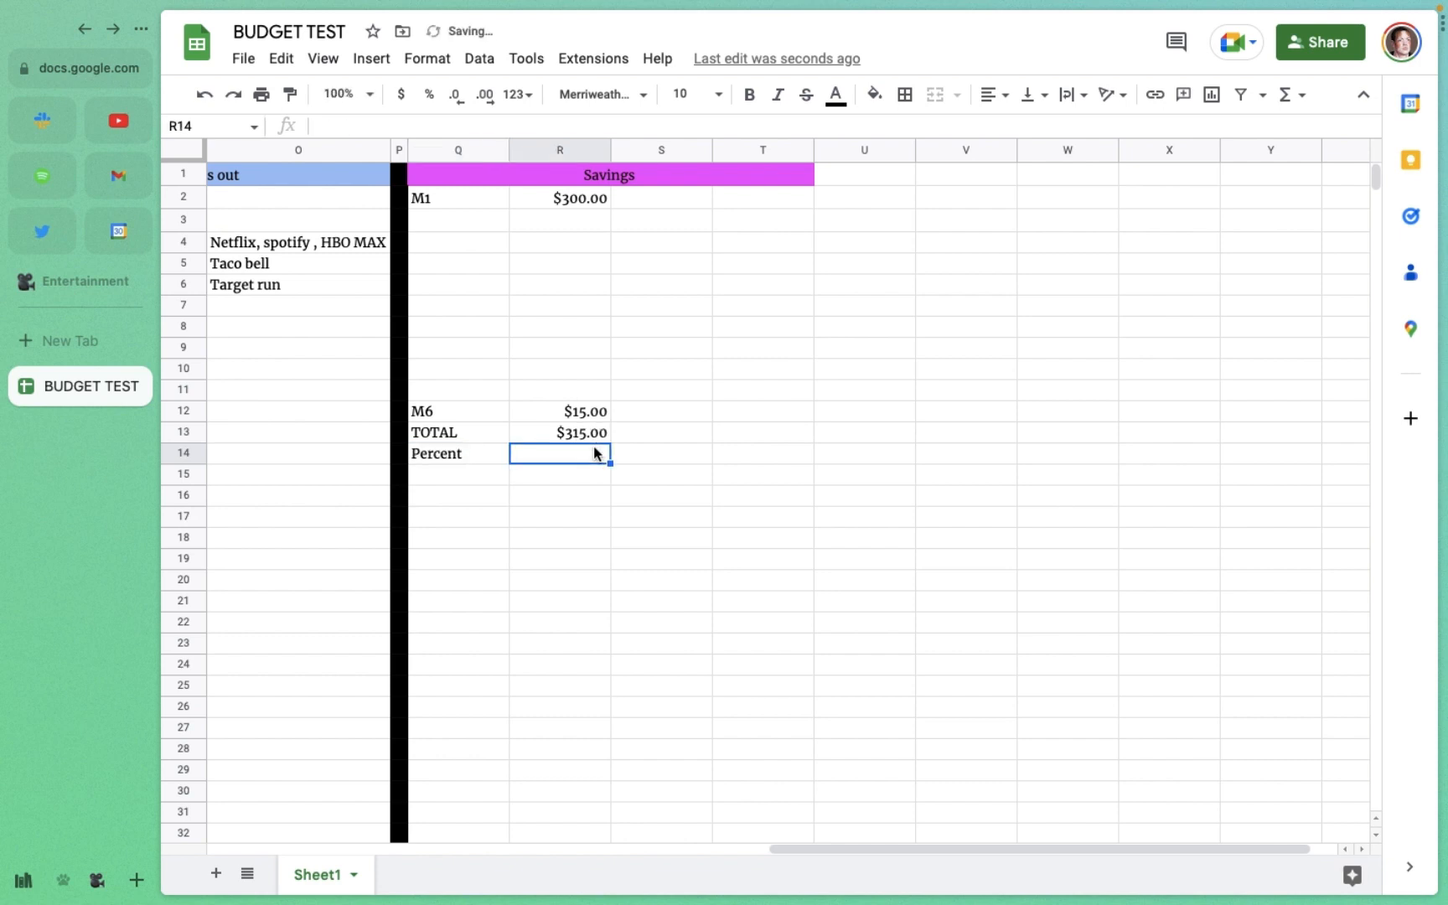
Step: Enter the formula =SUM(R12/B2) in R14 and format the cell as a percentage
text(=sum)
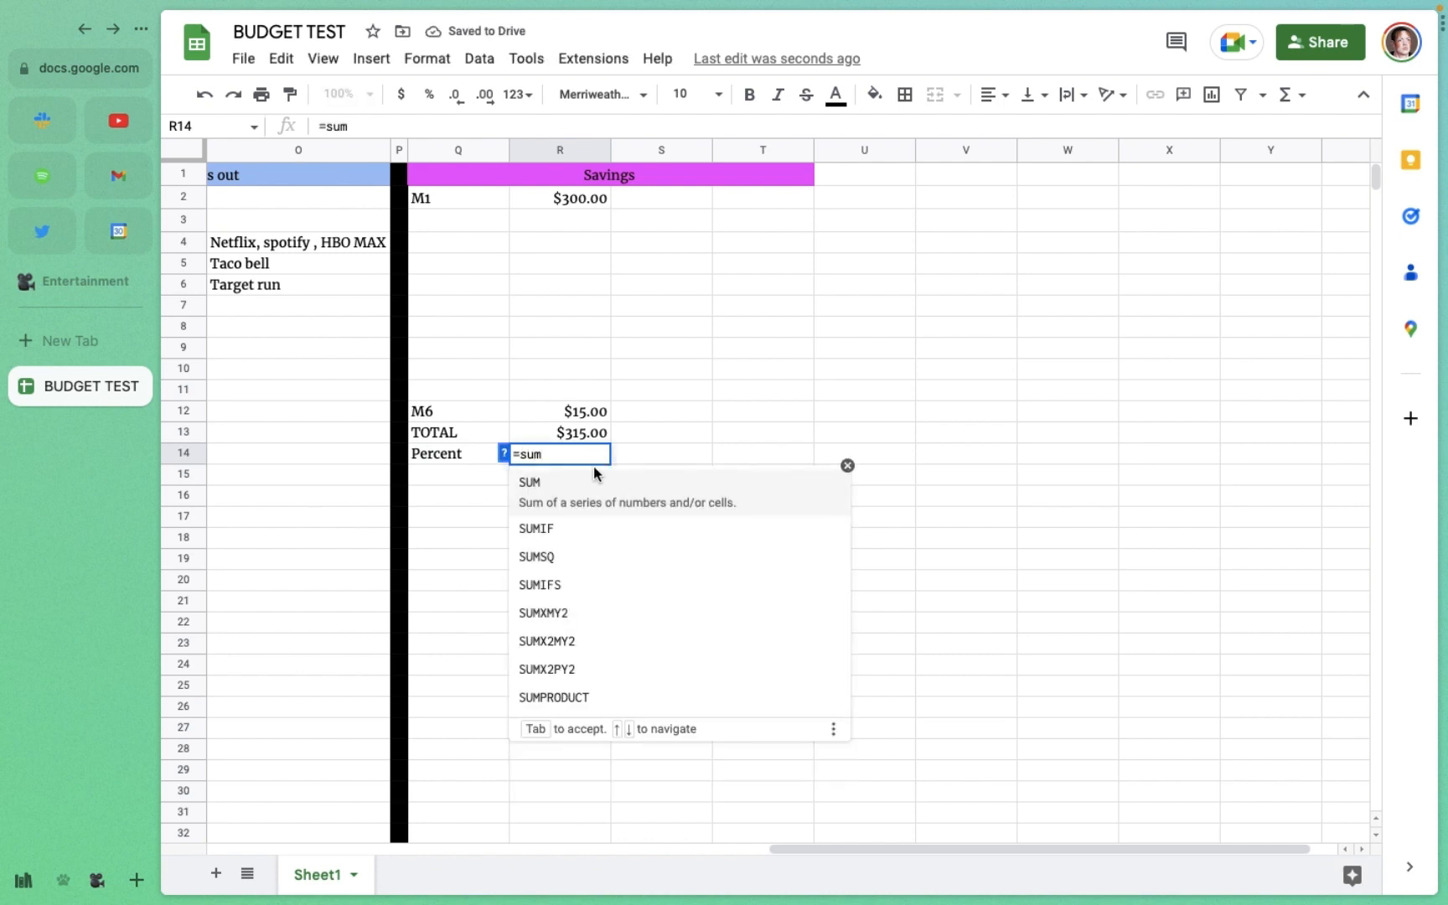
click(591, 493)
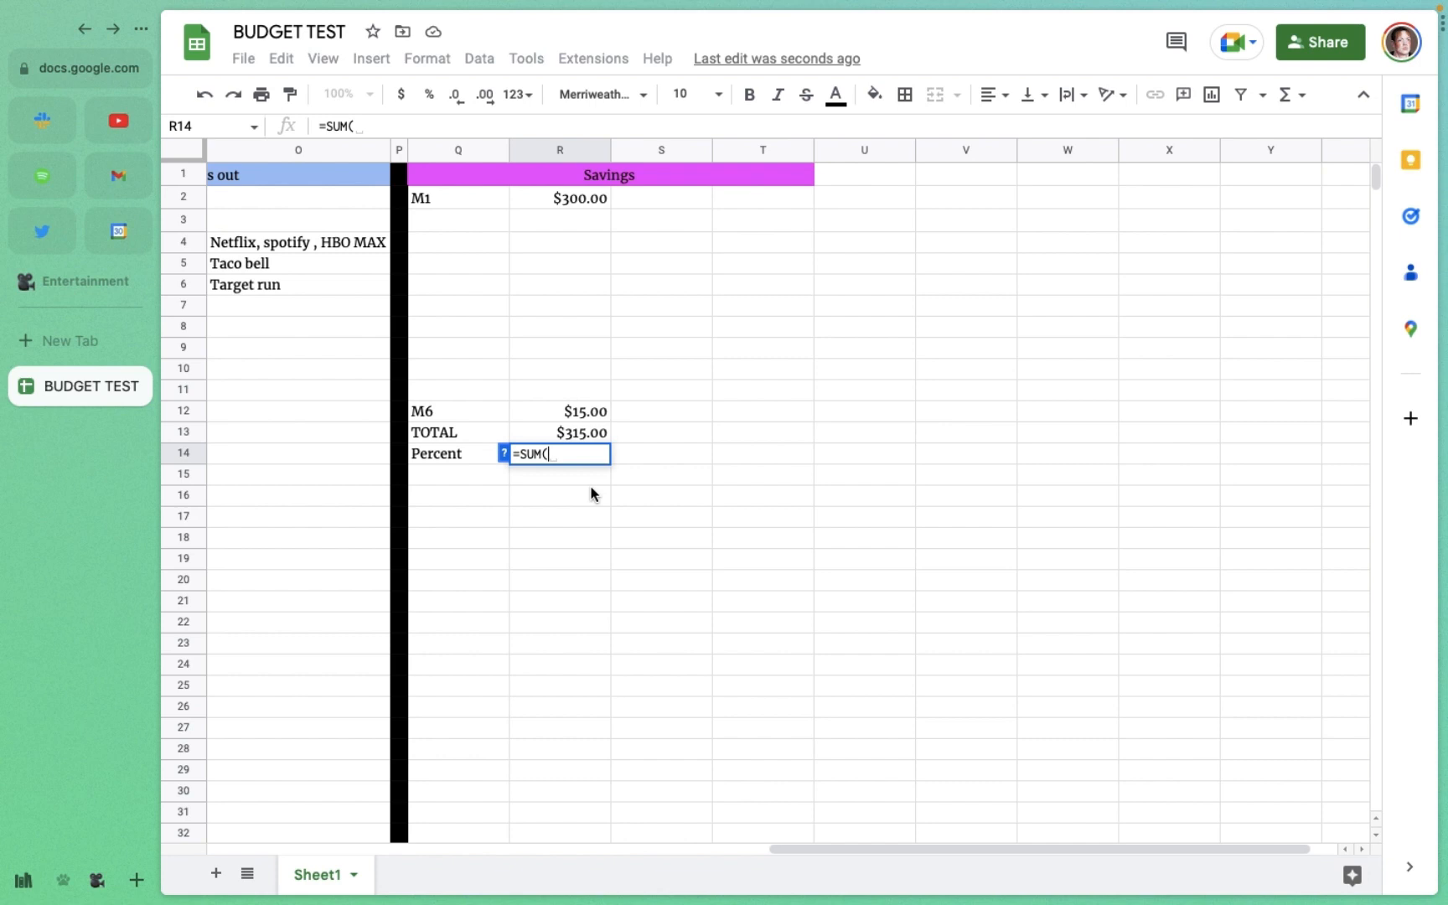
text(R)
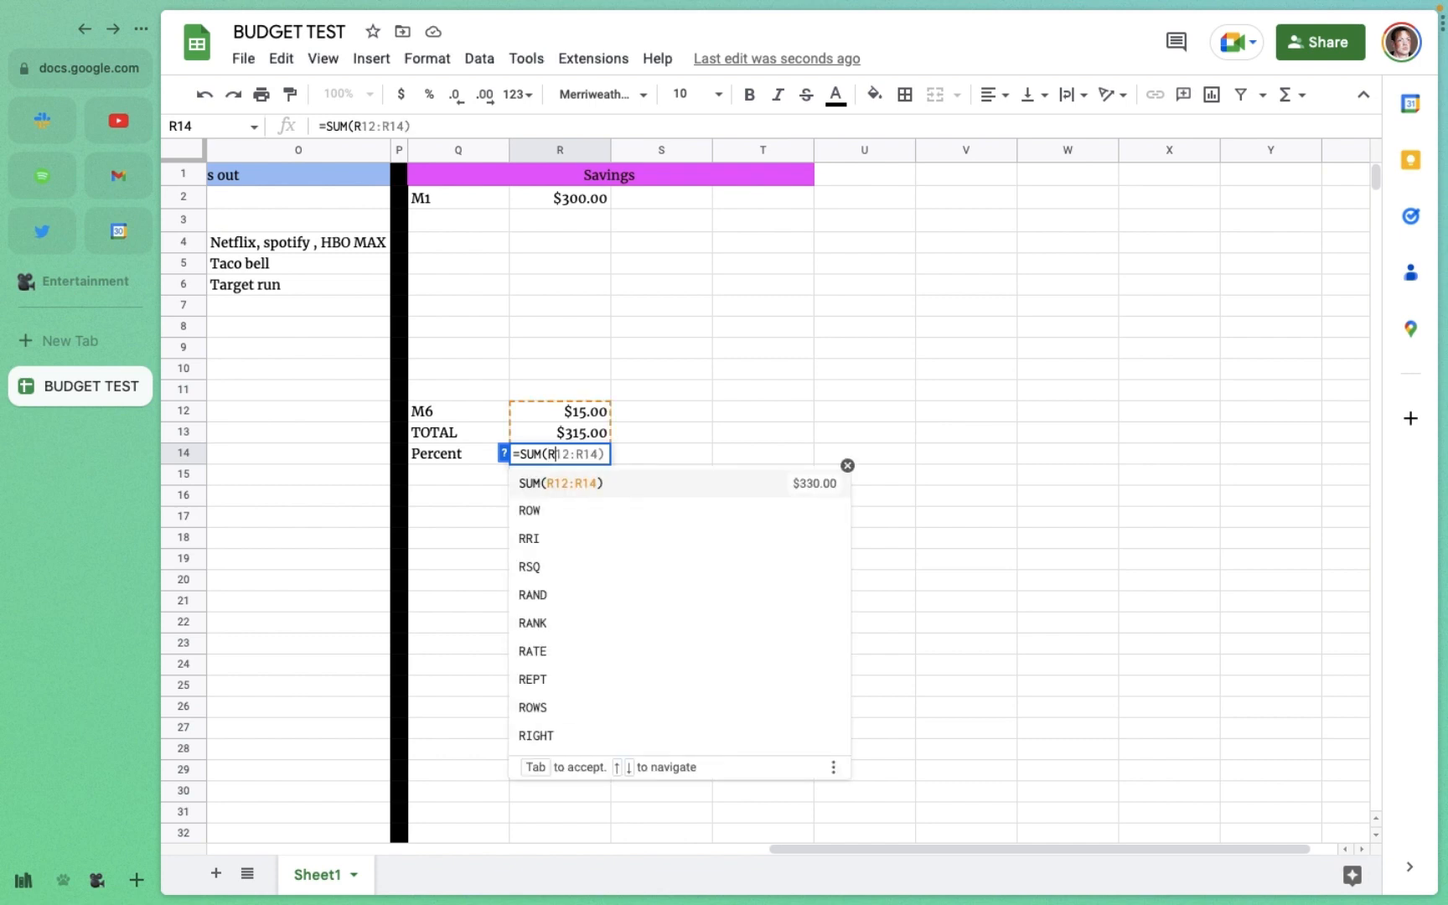
key(BackSpace)
key(BackSpace)
key(BackSpace)
key(BackSpace)
key(BackSpace)
text(/)
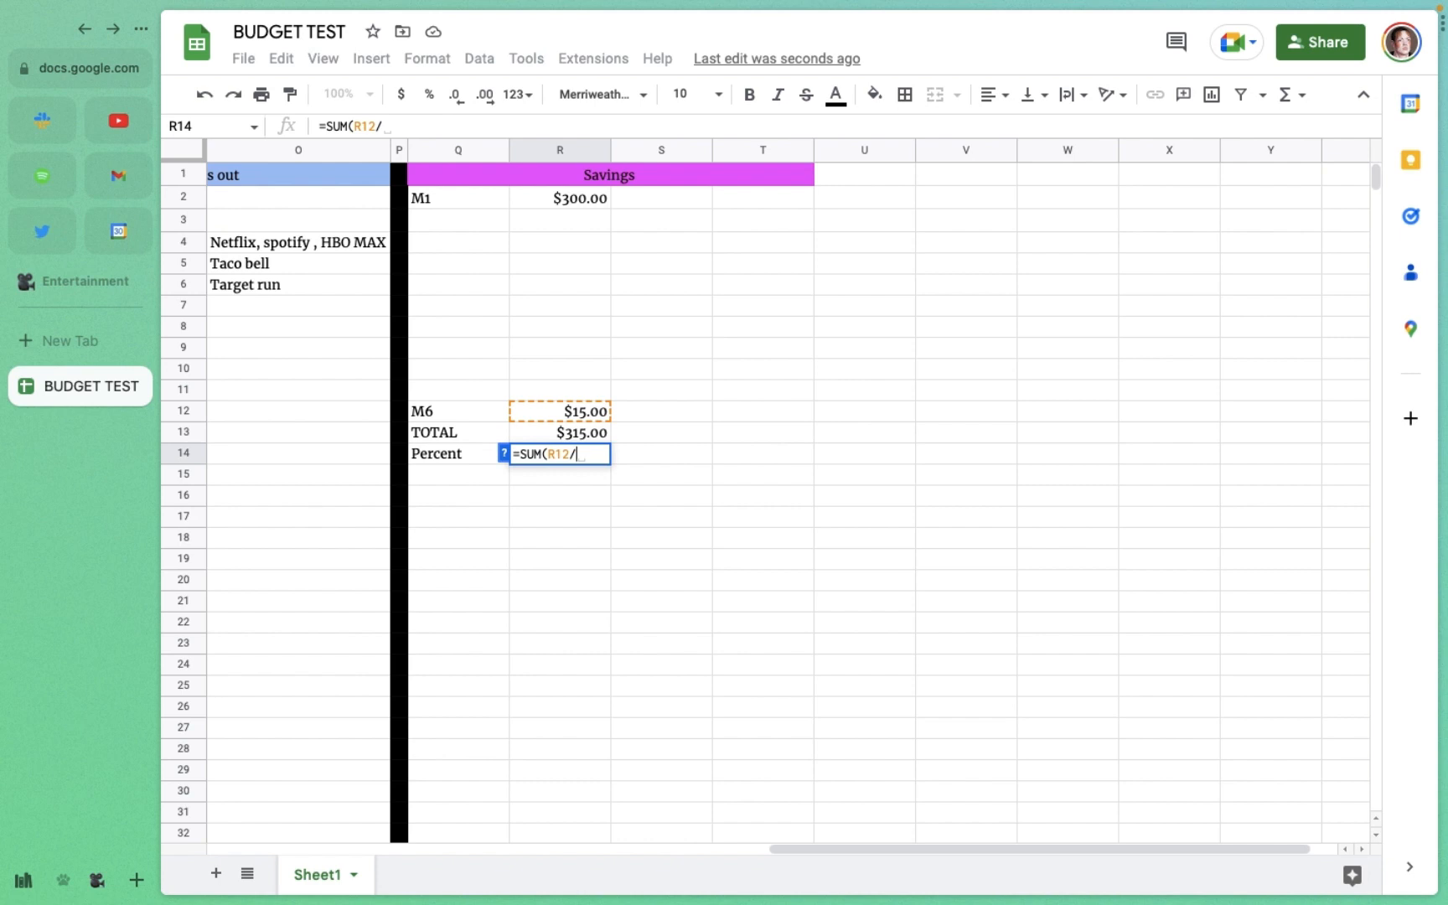
drag(883, 852, 284, 872)
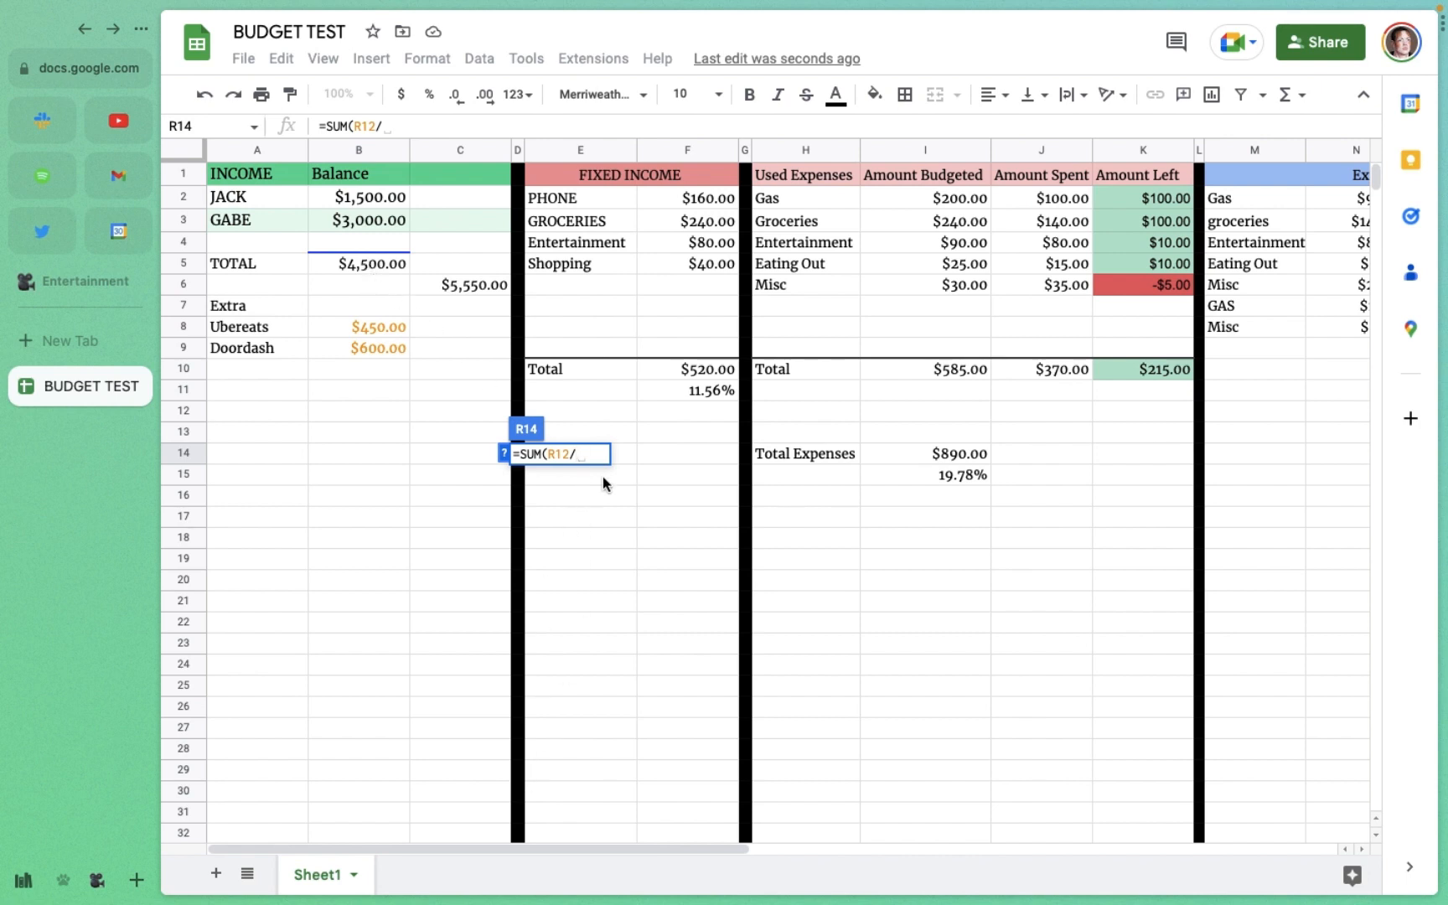
text(B2)
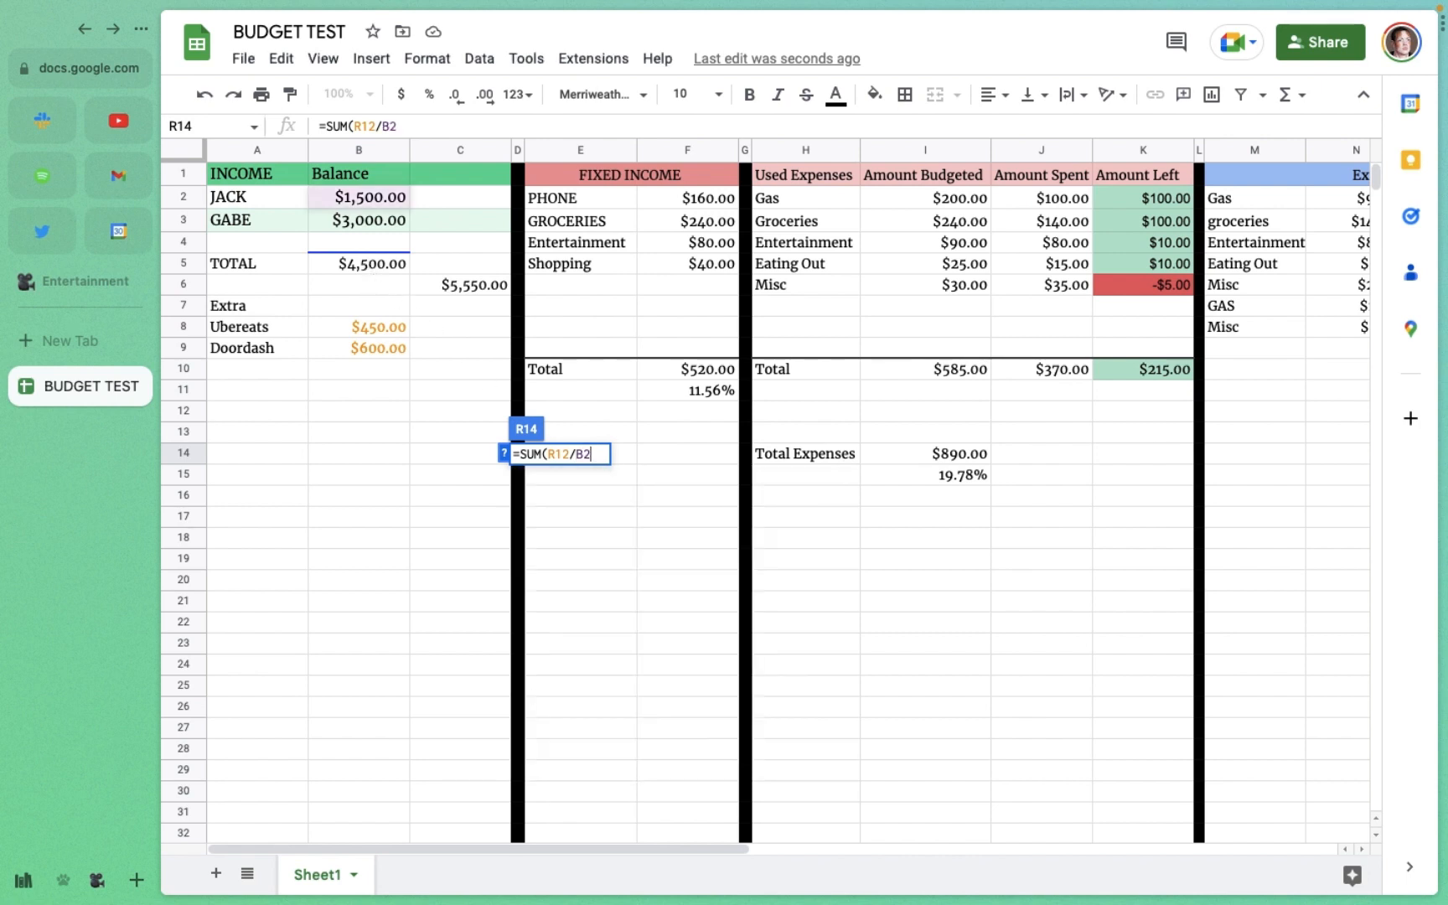
text())
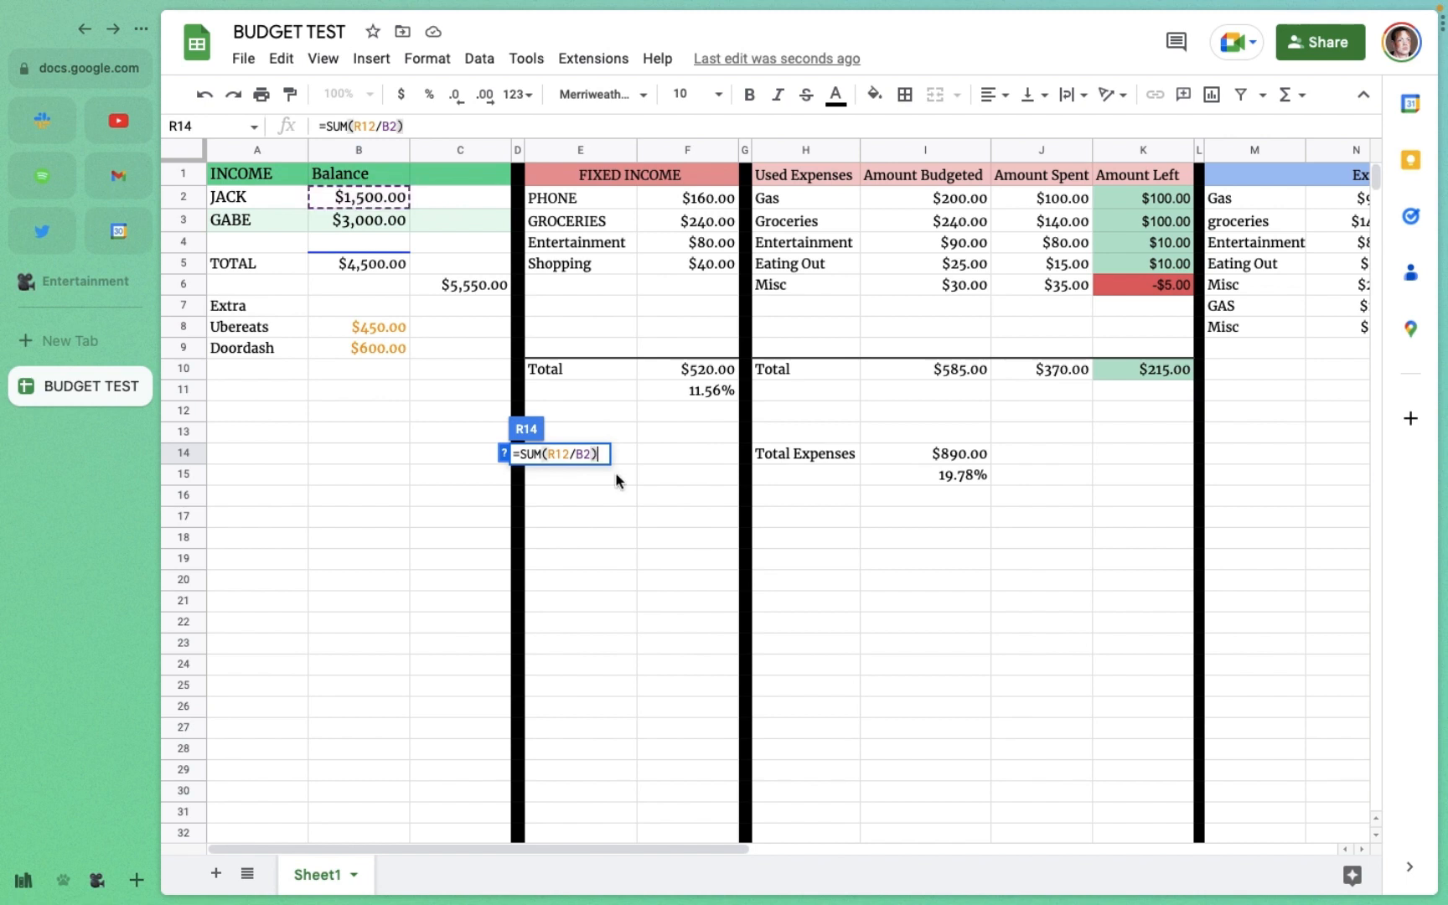
key(Return)
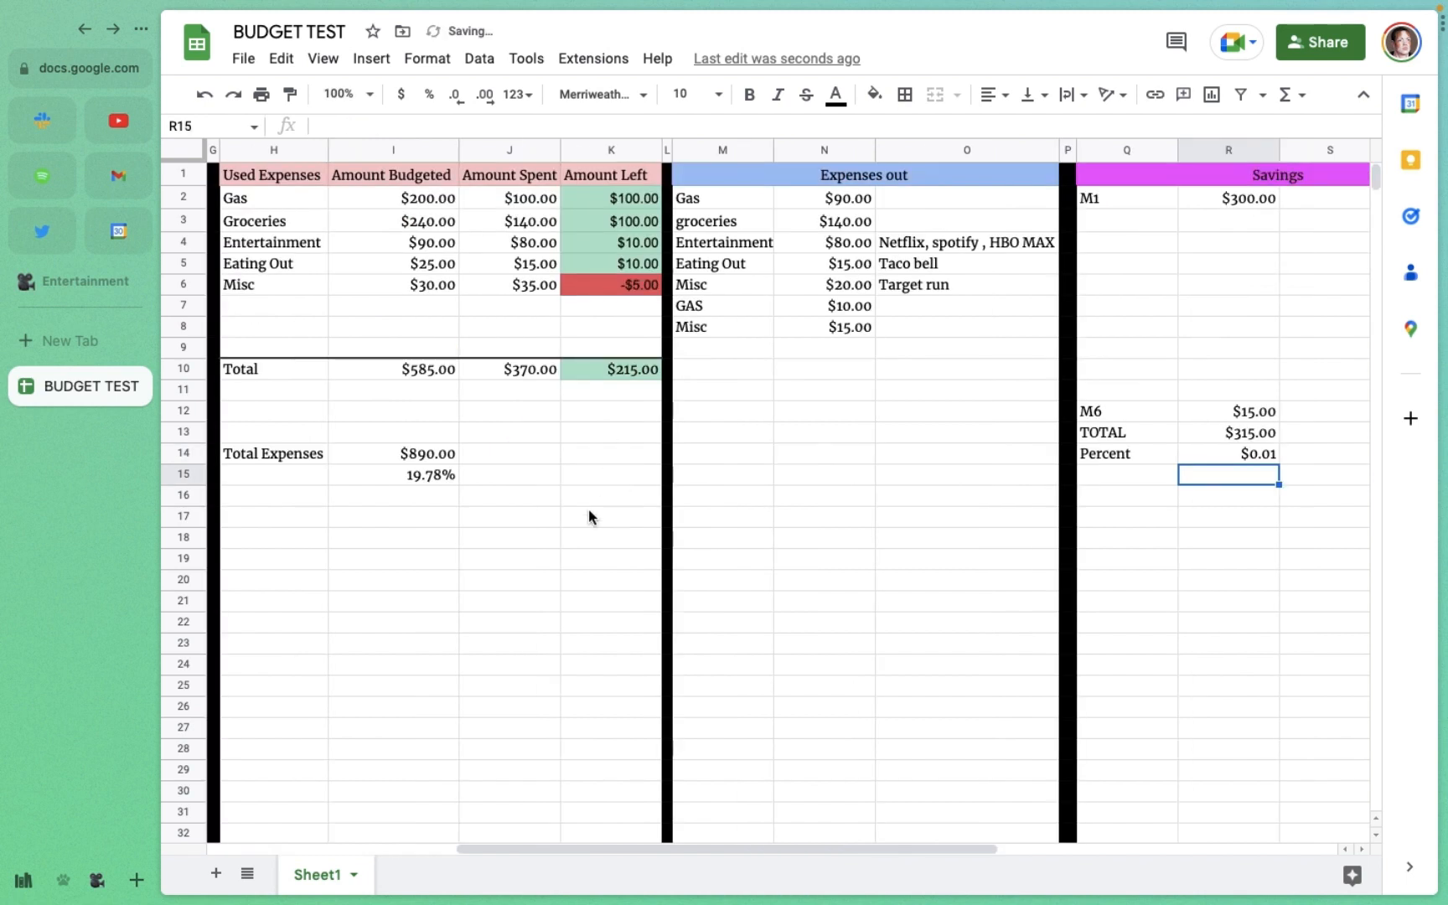
click(1243, 456)
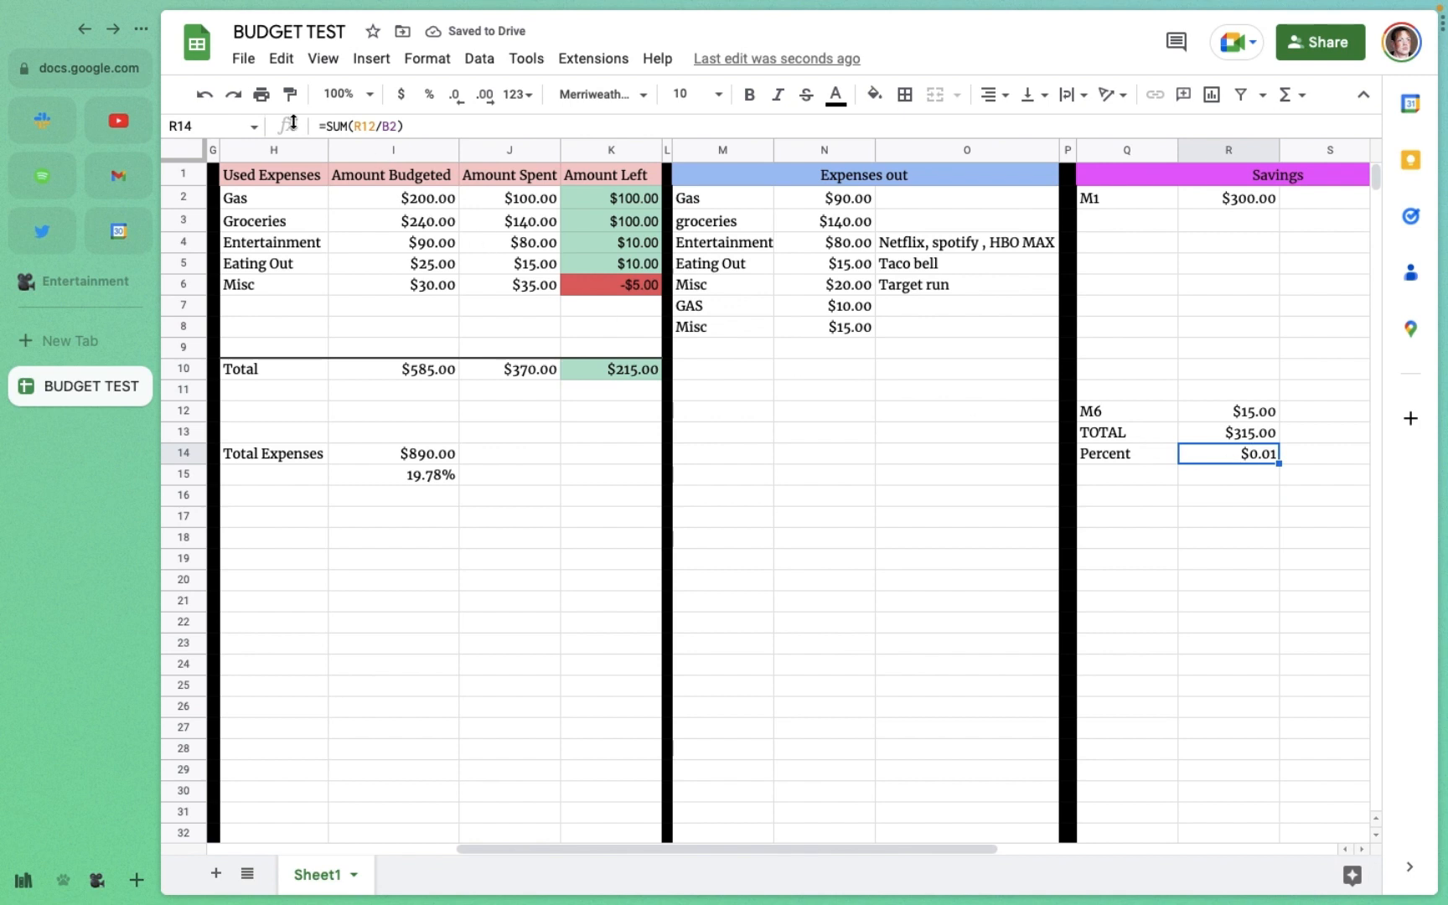
click(429, 95)
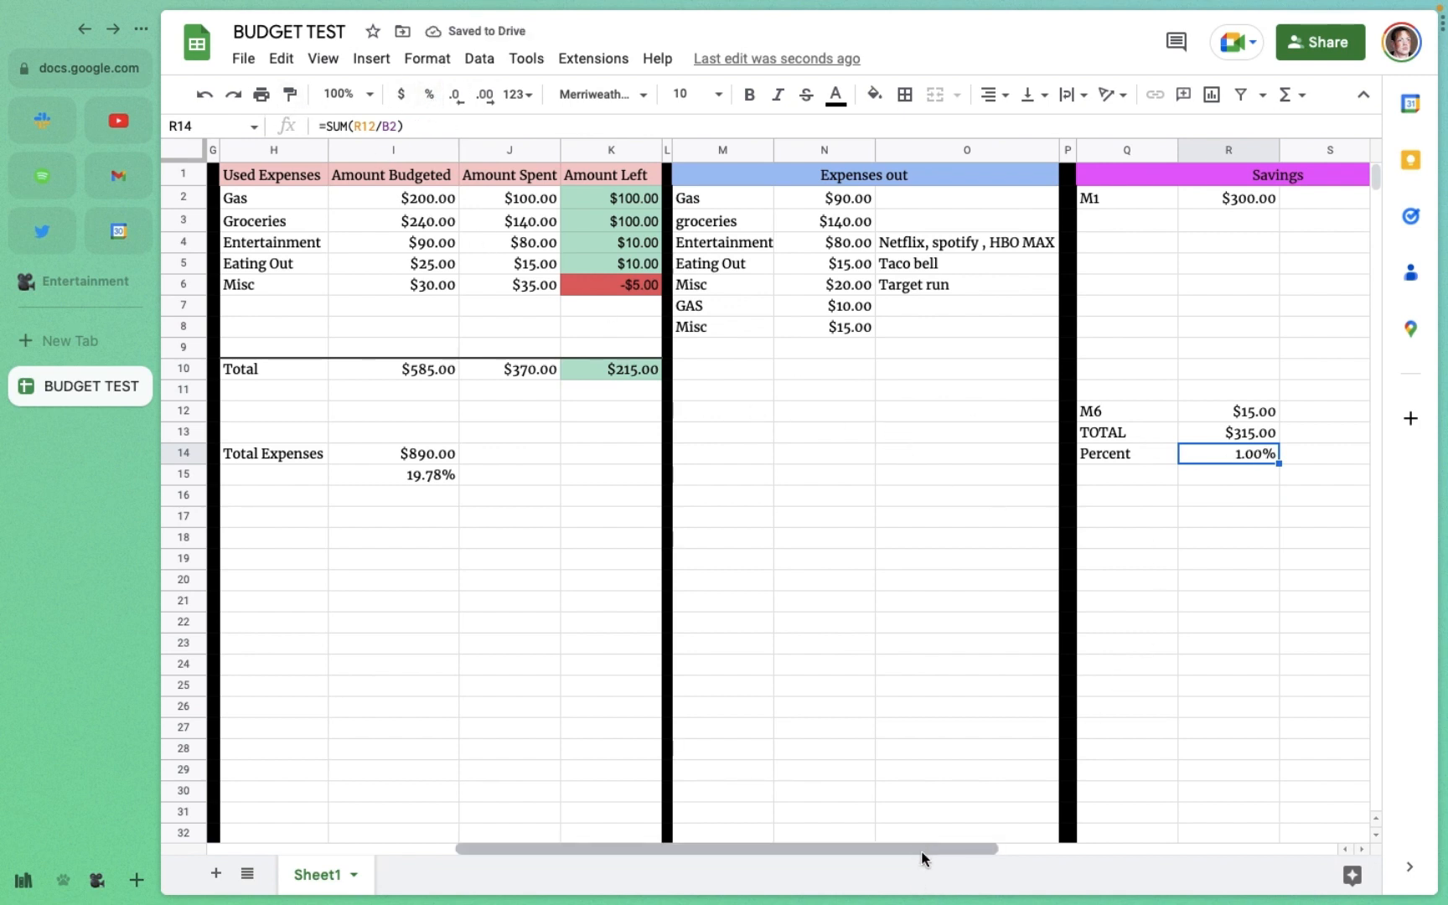
scroll(751, 294, right, 5)
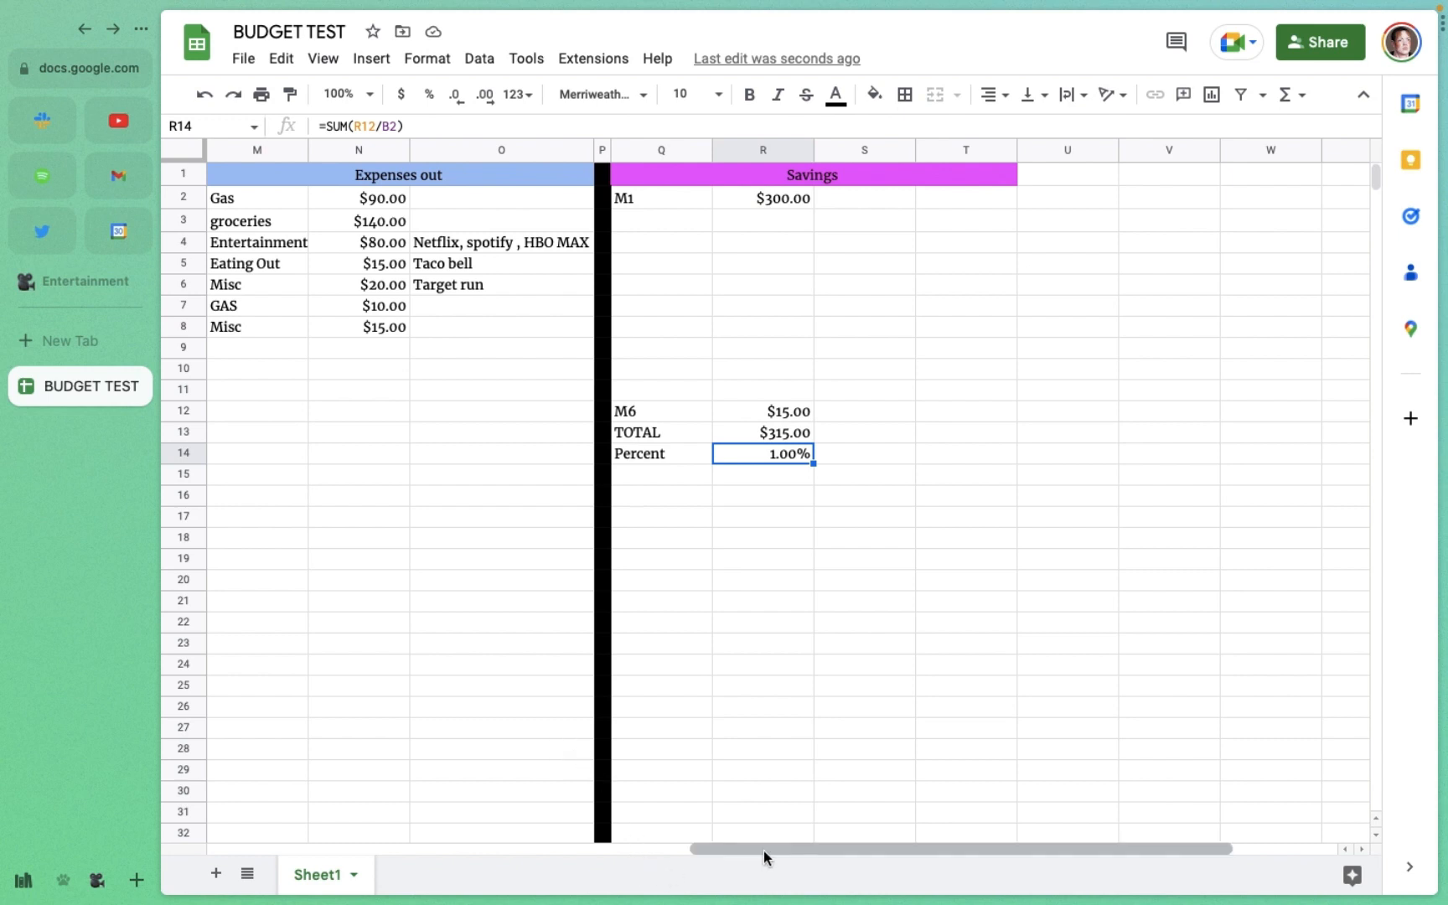
drag(766, 855, 382, 872)
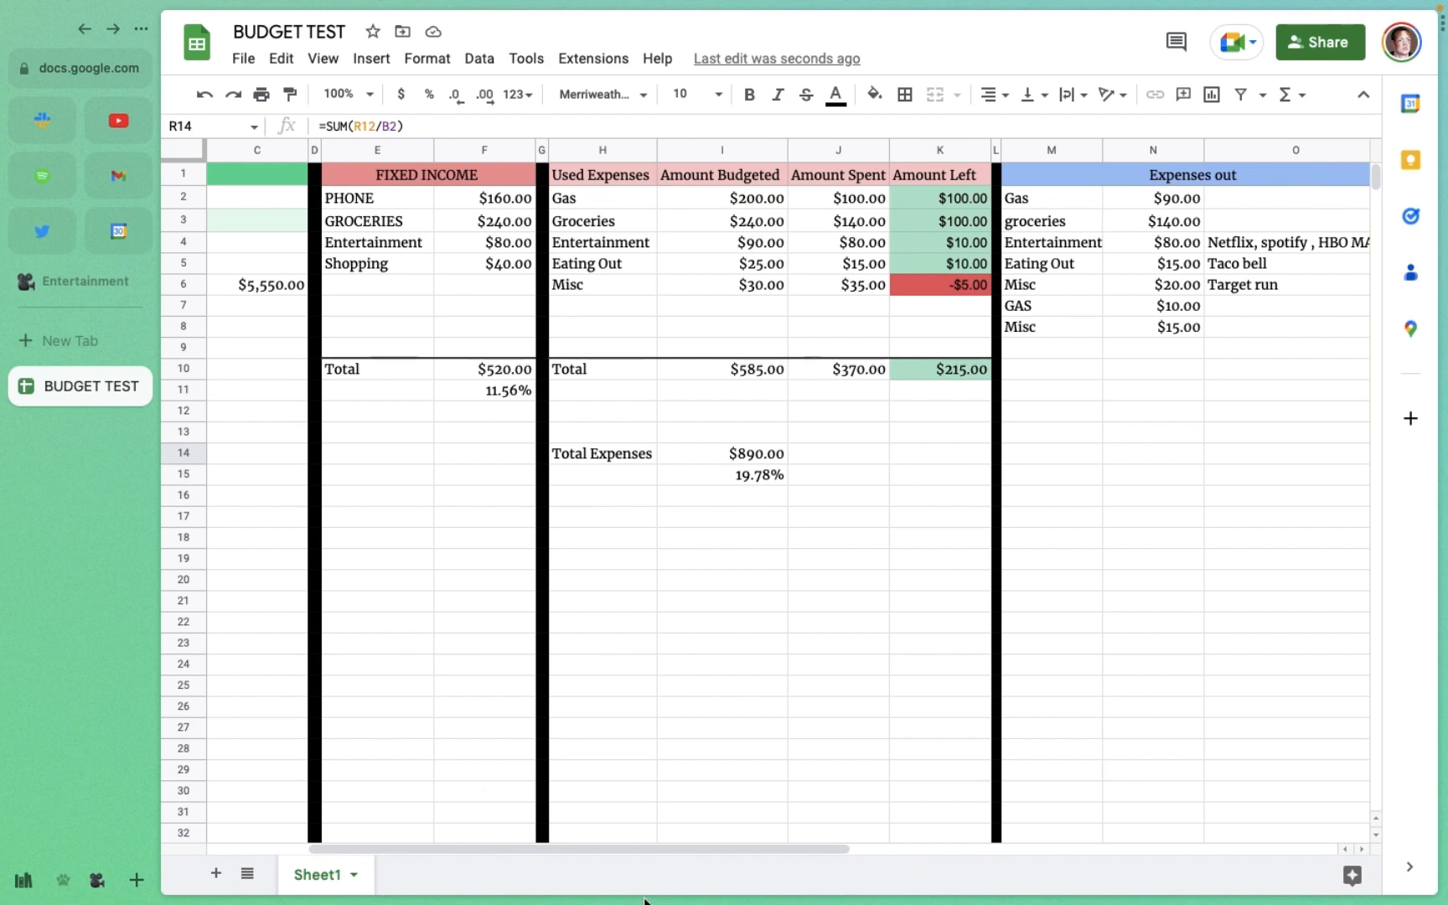
drag(689, 854, 491, 889)
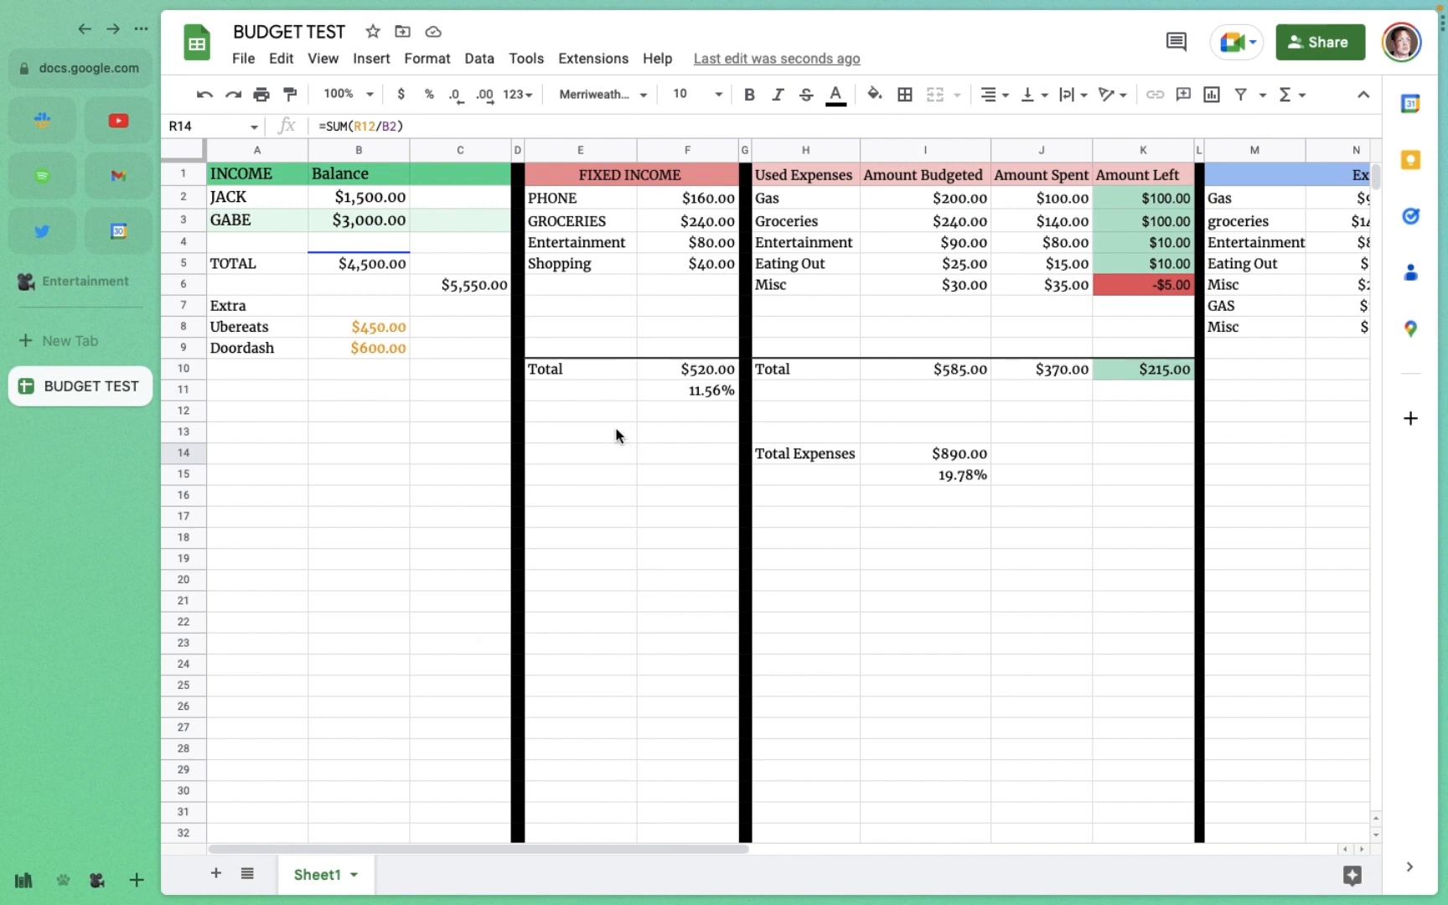
mouse_move(709, 849)
mouse_down()
mouse_move(957, 882)
mouse_move(1037, 854)
mouse_move(672, 857)
mouse_move(1206, 818)
mouse_move(727, 818)
mouse_move(692, 834)
mouse_up()
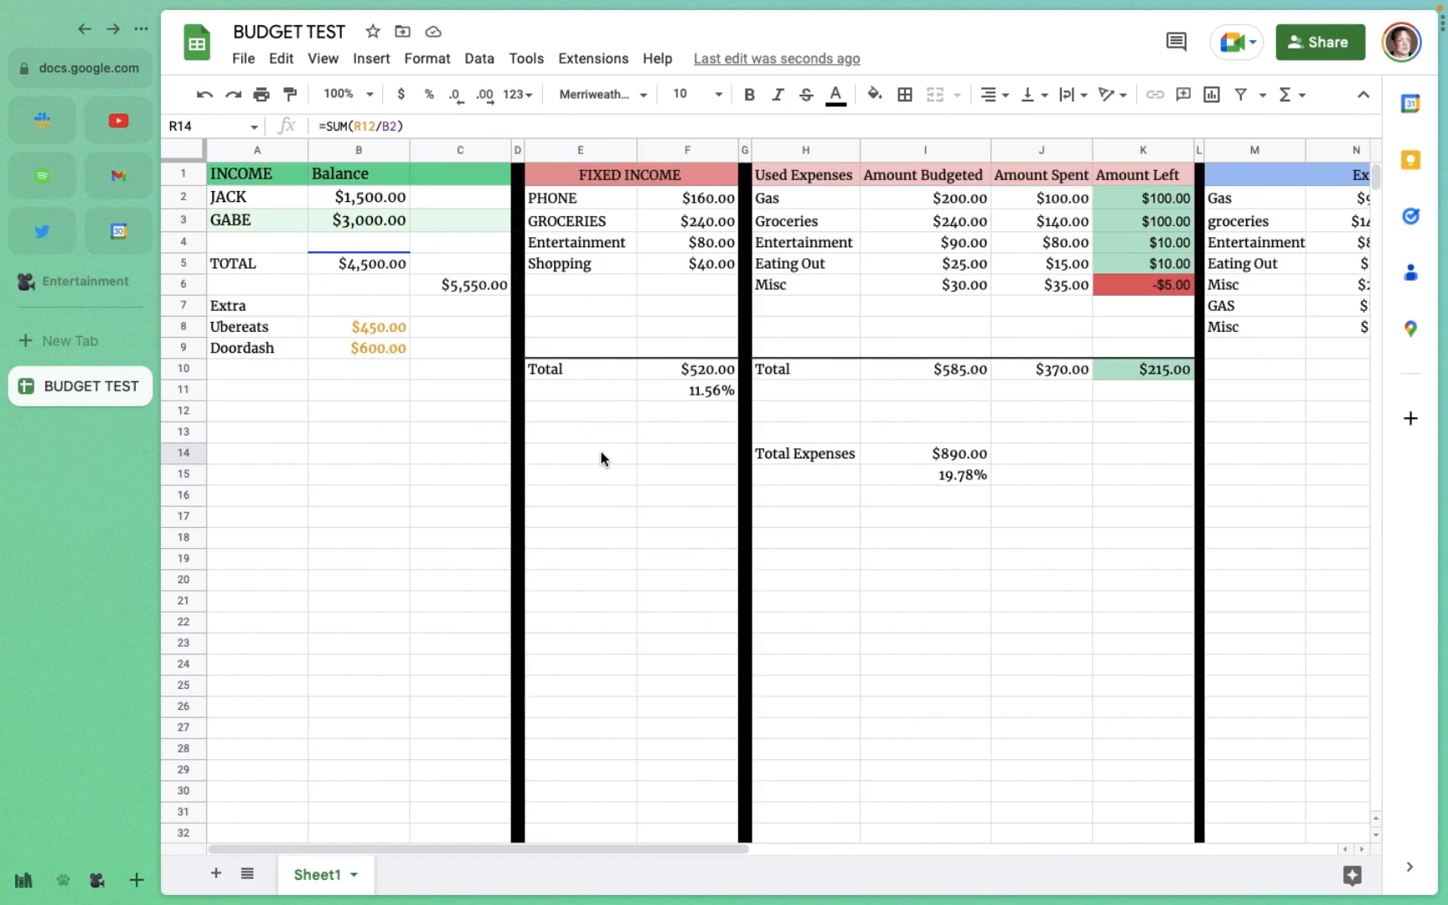
key(super+shift+5)
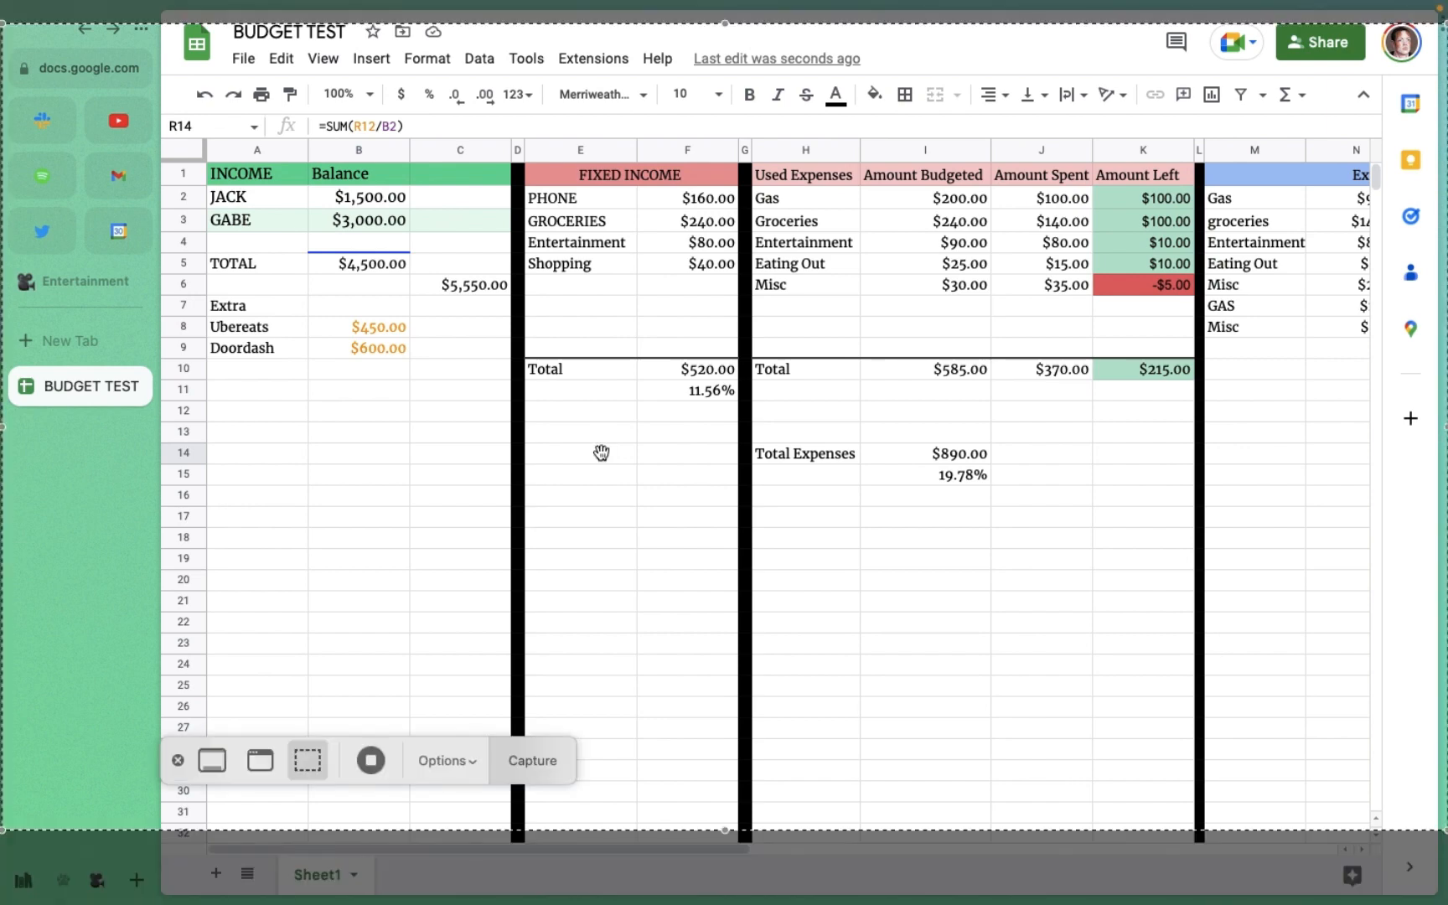